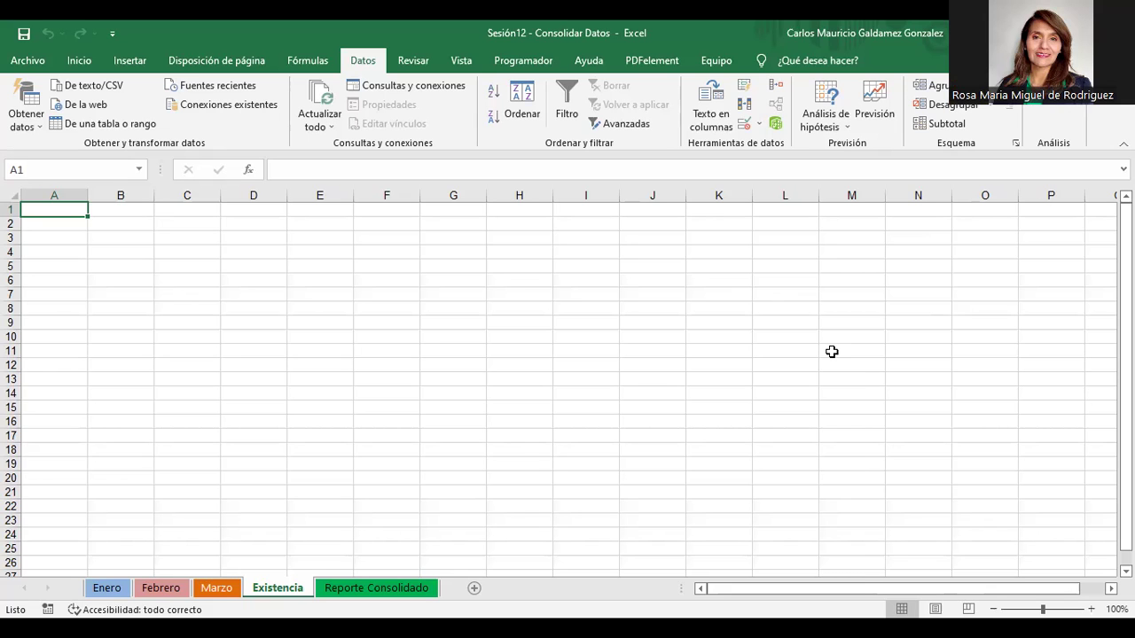
Review the product tables on the Enero, Febrero and Marzo sheets, ending on Enero.
left_click(106, 588)
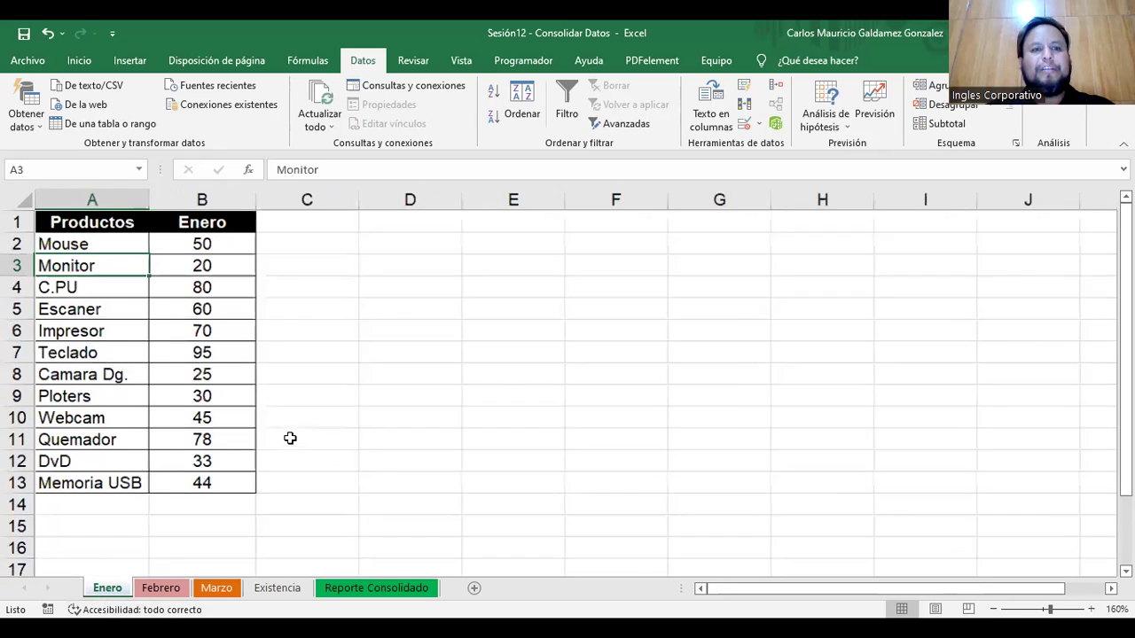
left_click(160, 587)
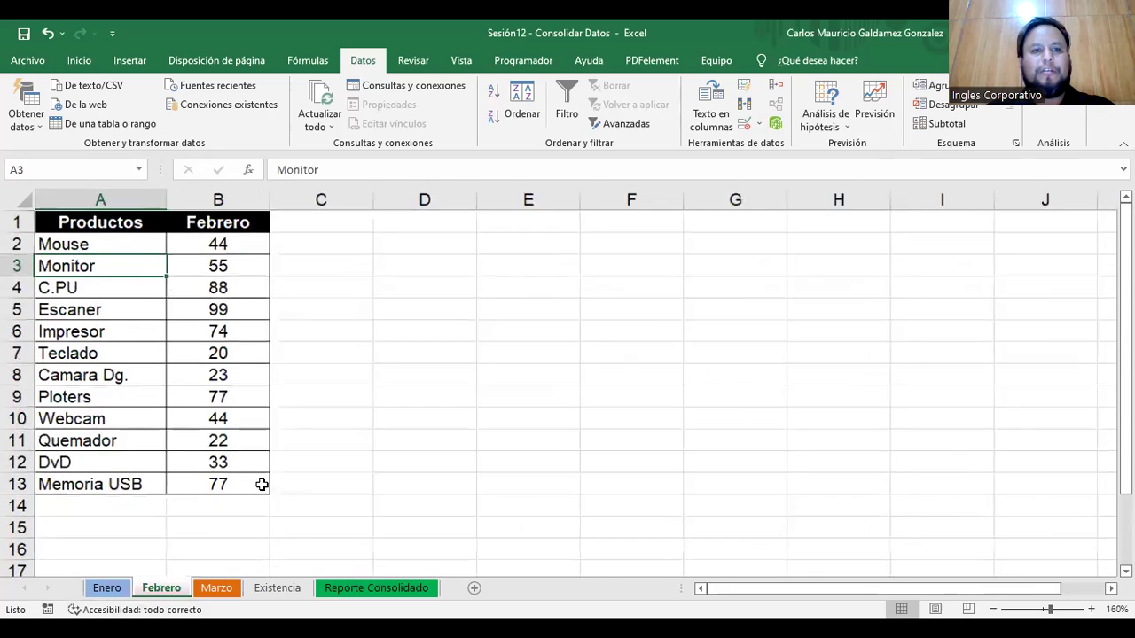
scroll(256, 485, "up", 2)
scroll(256, 485, "down", 2)
left_click(216, 588)
scroll(337, 506, "up", 2)
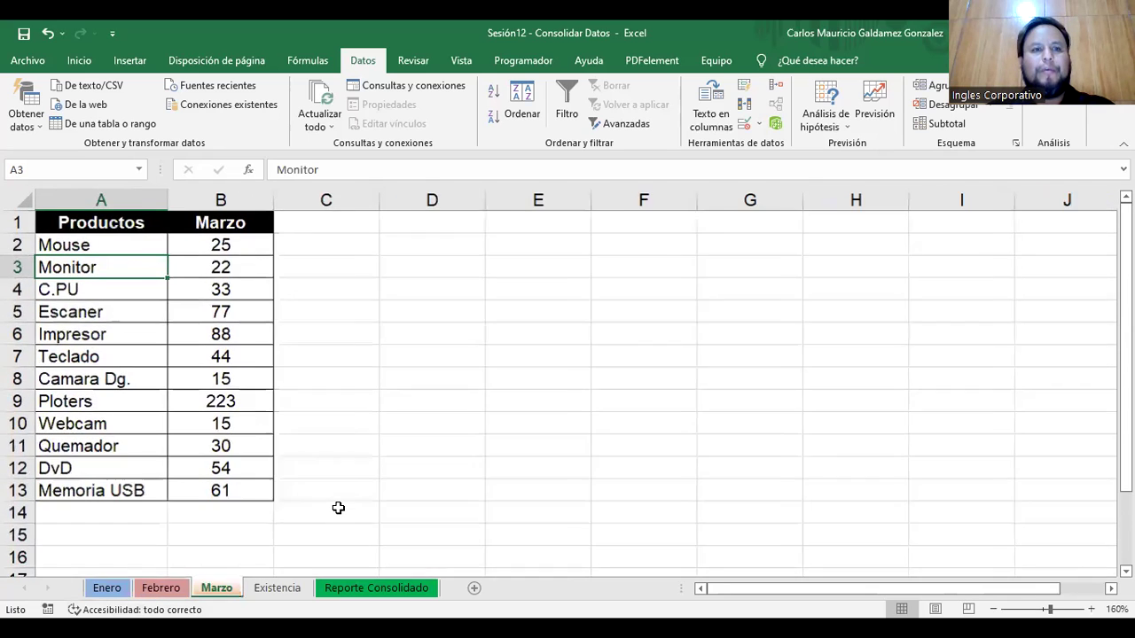
scroll(337, 506, "down", 2)
left_click(108, 588)
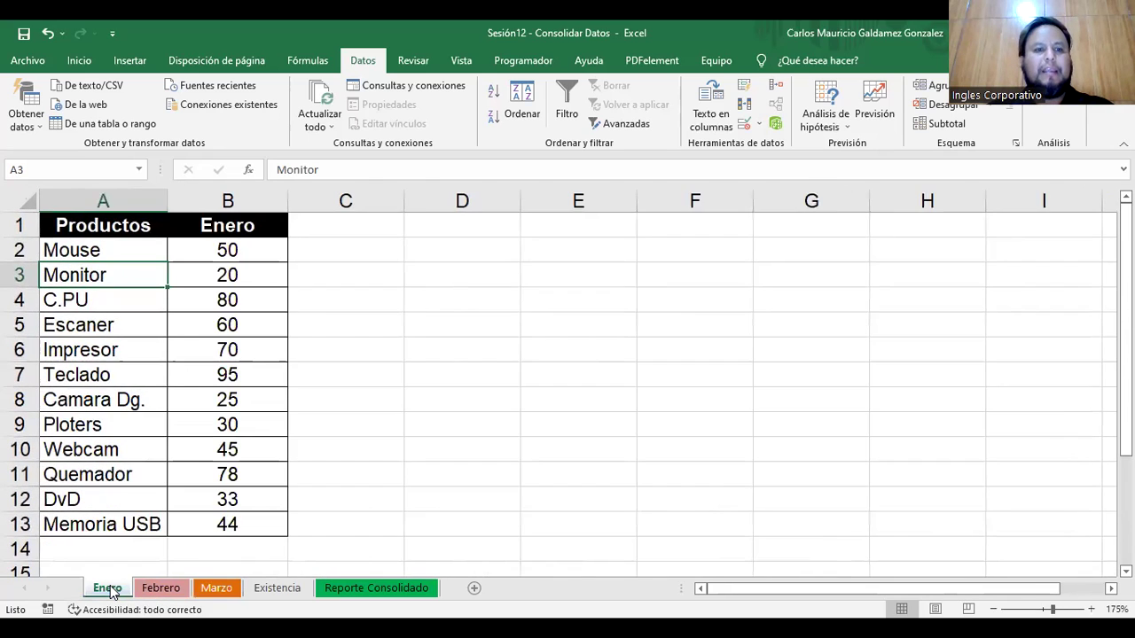
scroll(107, 588, "up", 2)
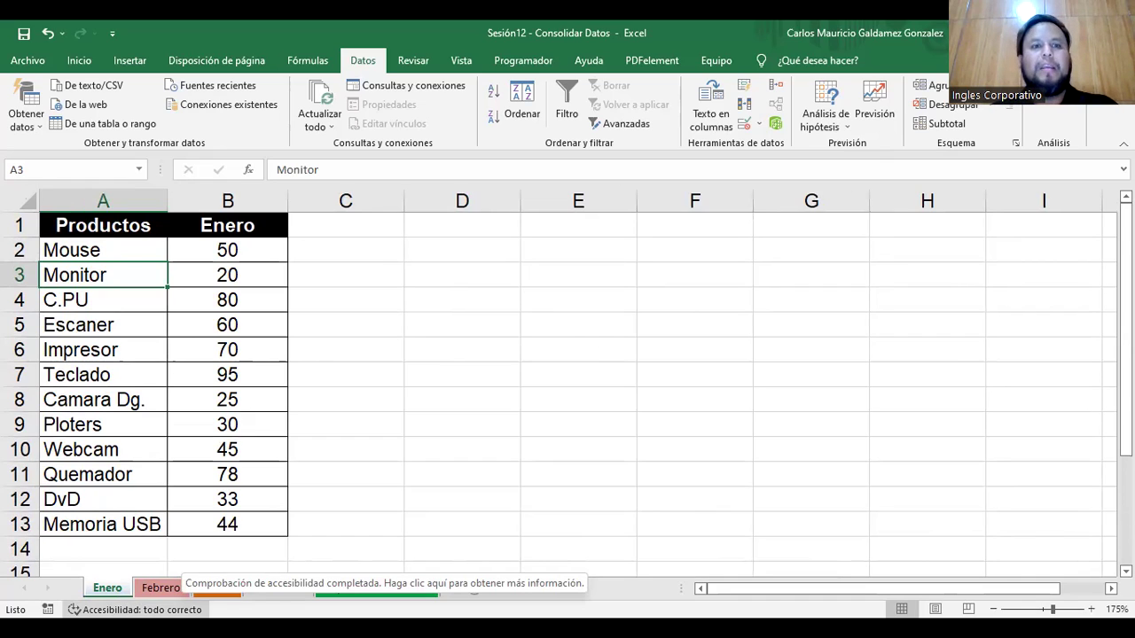
Examine the product names and January quantities in the Enero table.
left_click(103, 251)
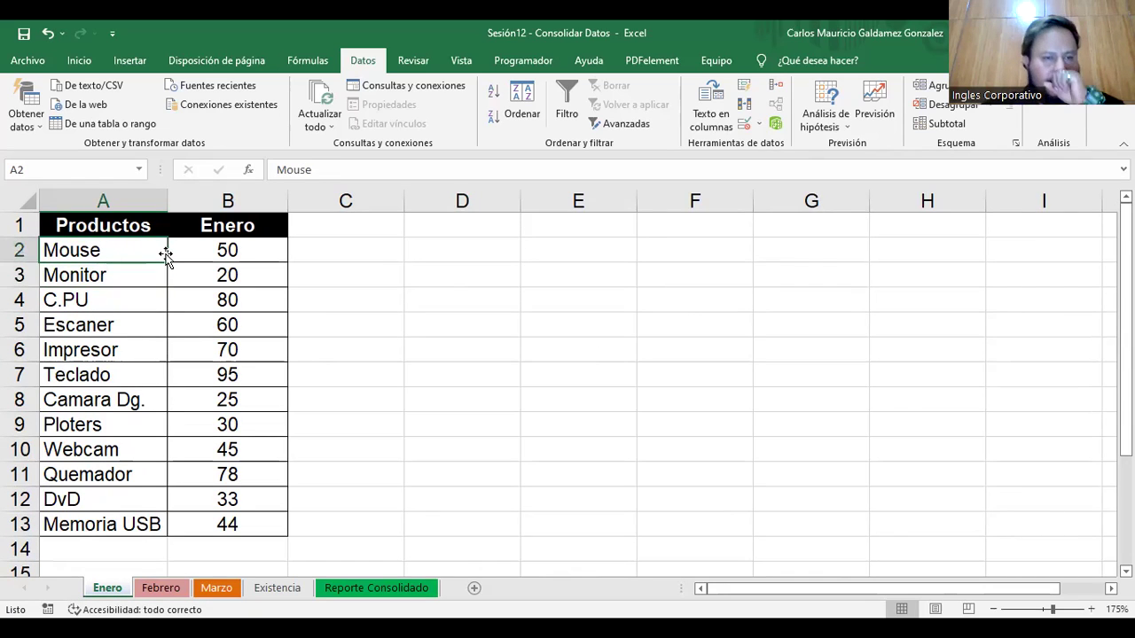
left_click_drag(233, 254, 260, 272)
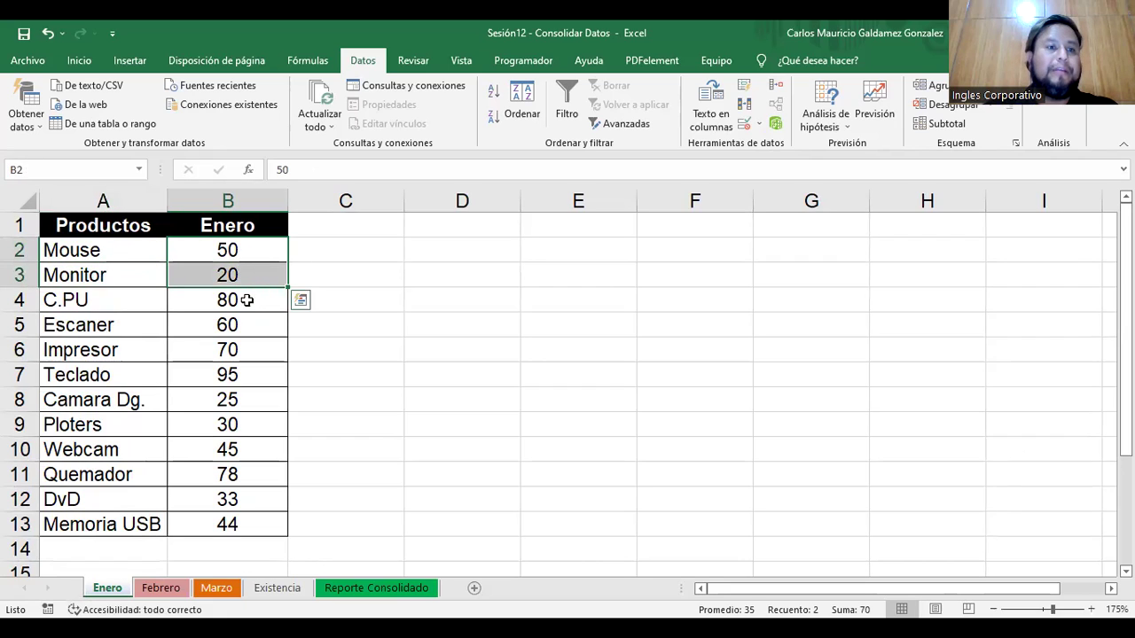
left_click(250, 303)
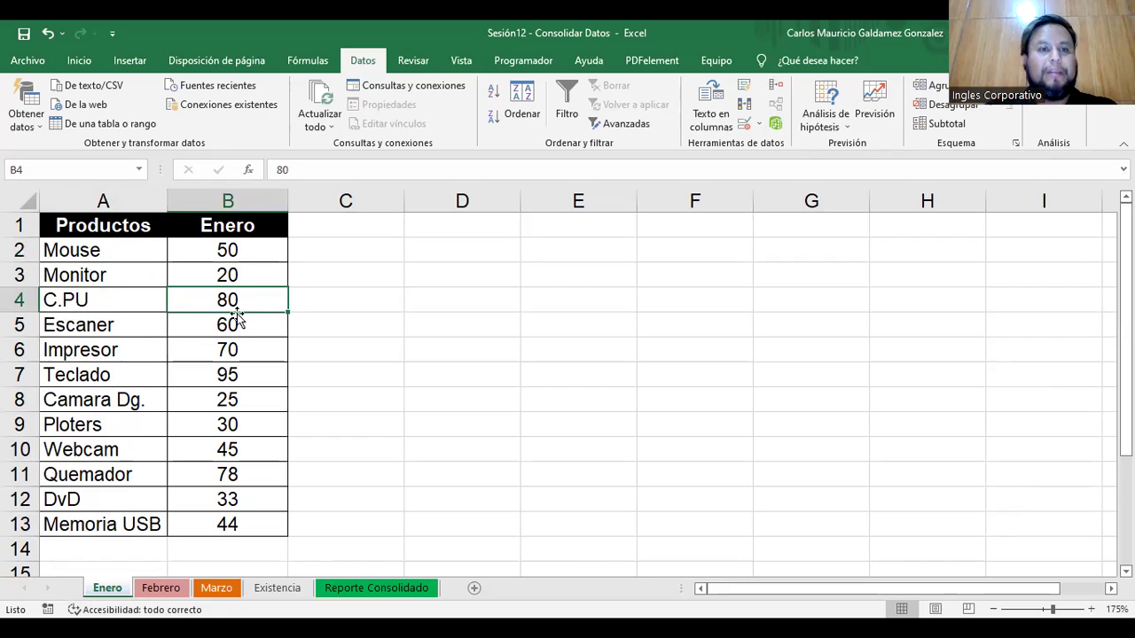
left_click(259, 331)
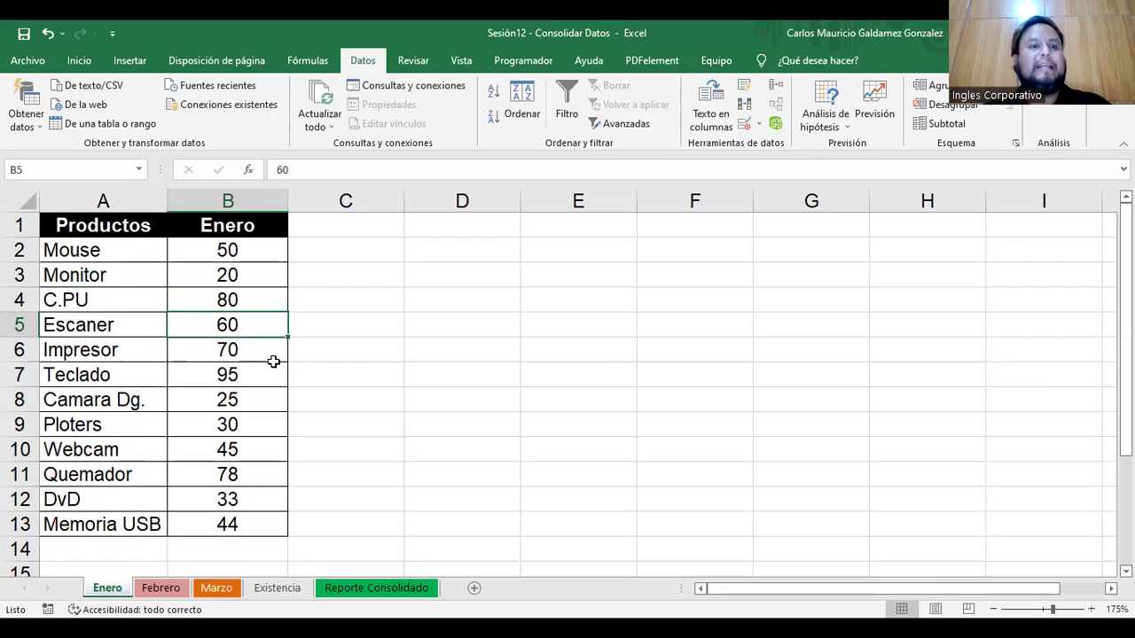
left_click(269, 354)
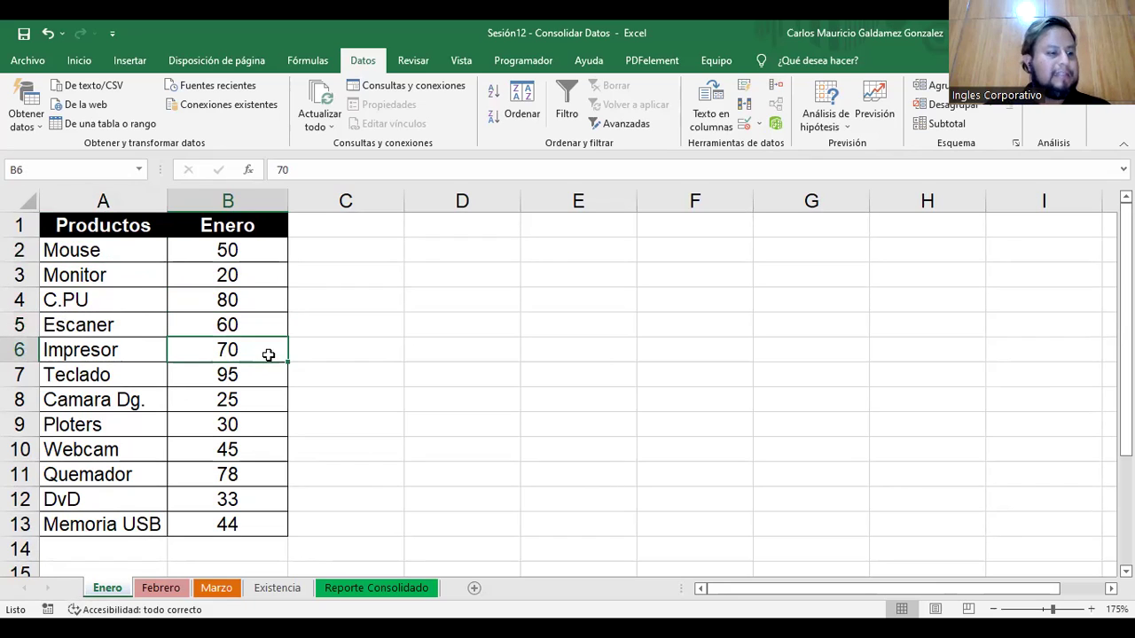
left_click(238, 541)
left_click_drag(94, 252, 103, 275)
left_click(105, 309)
left_click(104, 328)
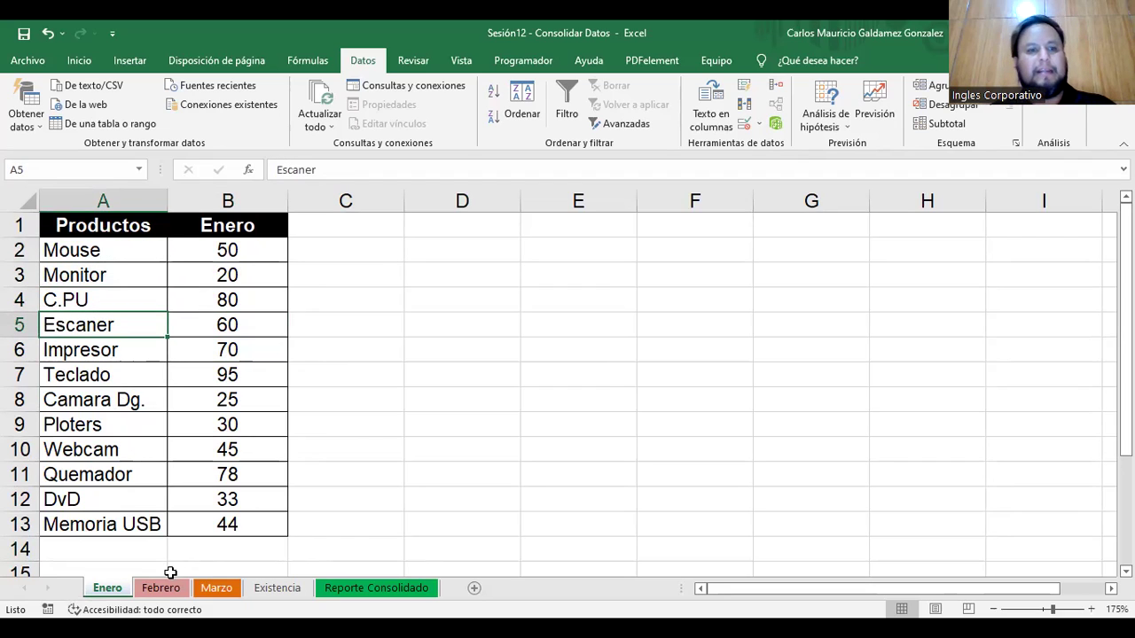
Add the product "Mueble de PC" with quantity 43 in row 14 of the Enero sheet.
left_click(85, 552)
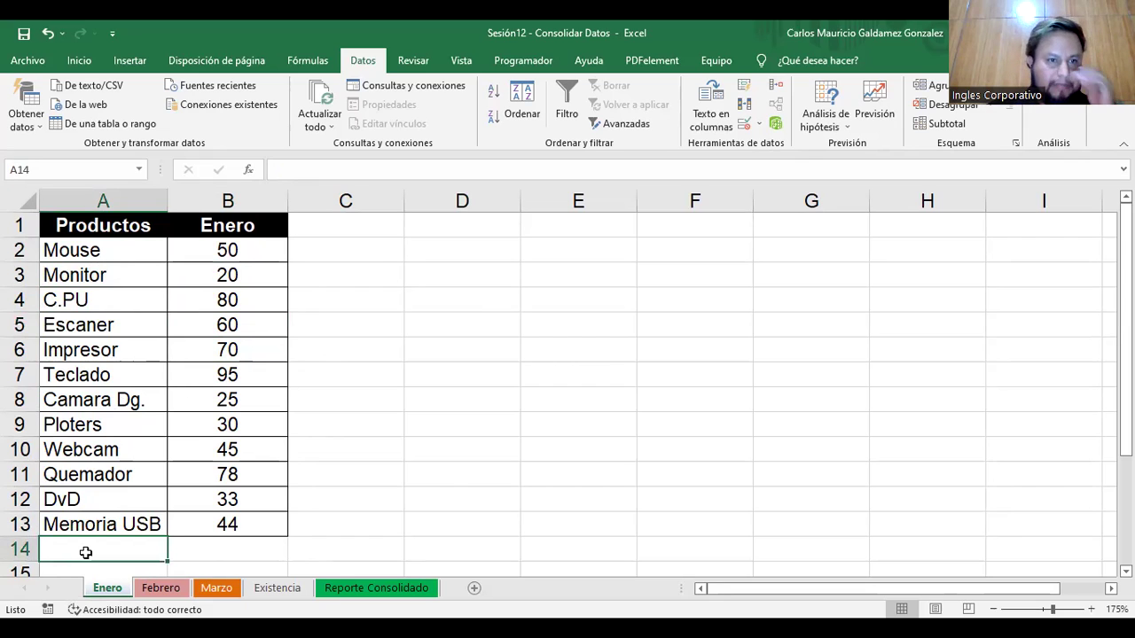
type("Muebl")
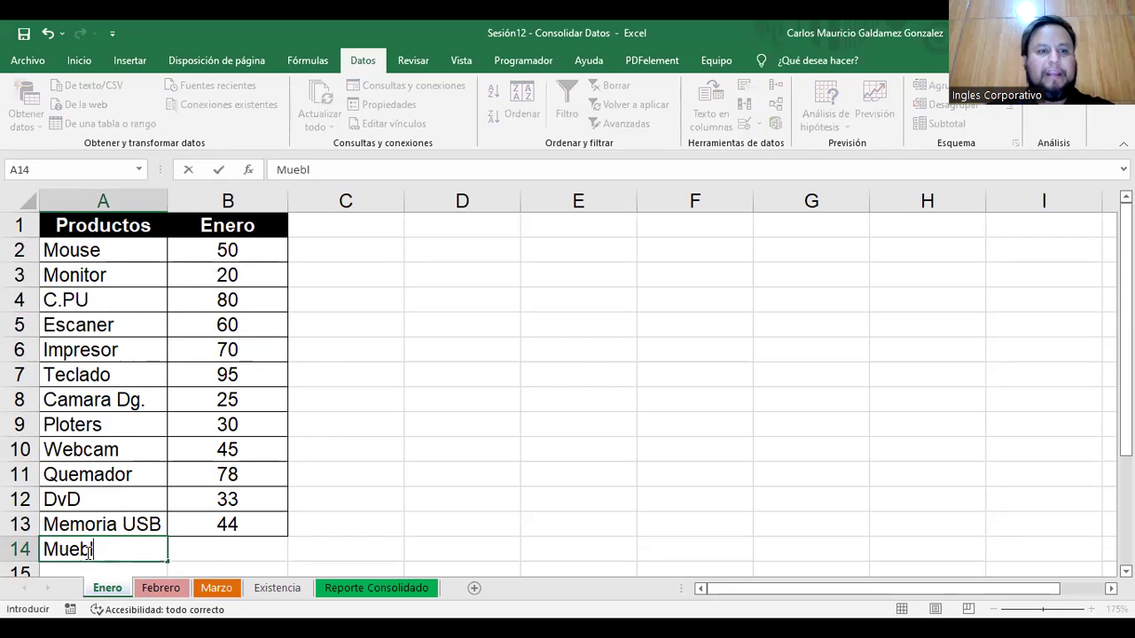
type("e de PC")
key("Tab")
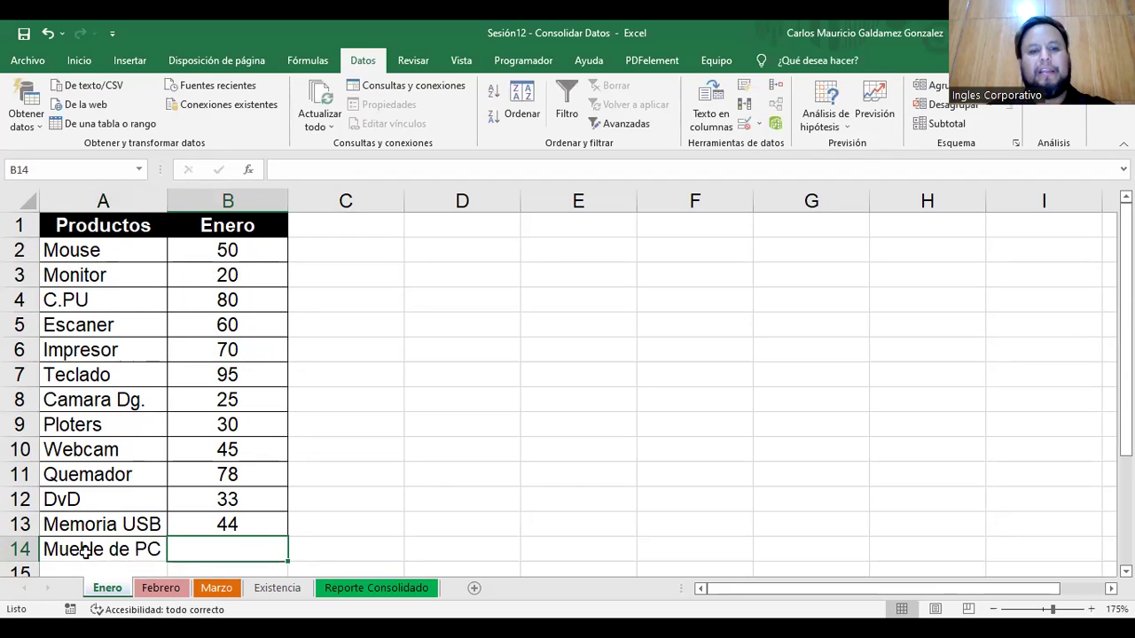
type("43")
key("Return")
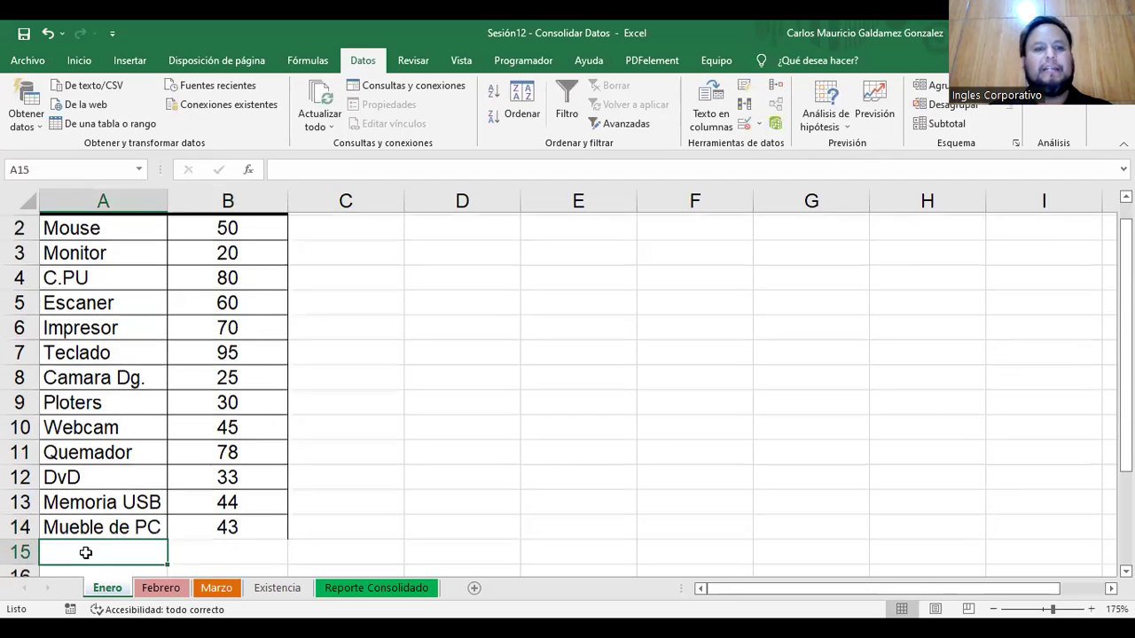
Apply borders to the new Mueble de PC row, cells A14:B14, to match the table.
key("Up")
scroll(172, 463, "up", 1)
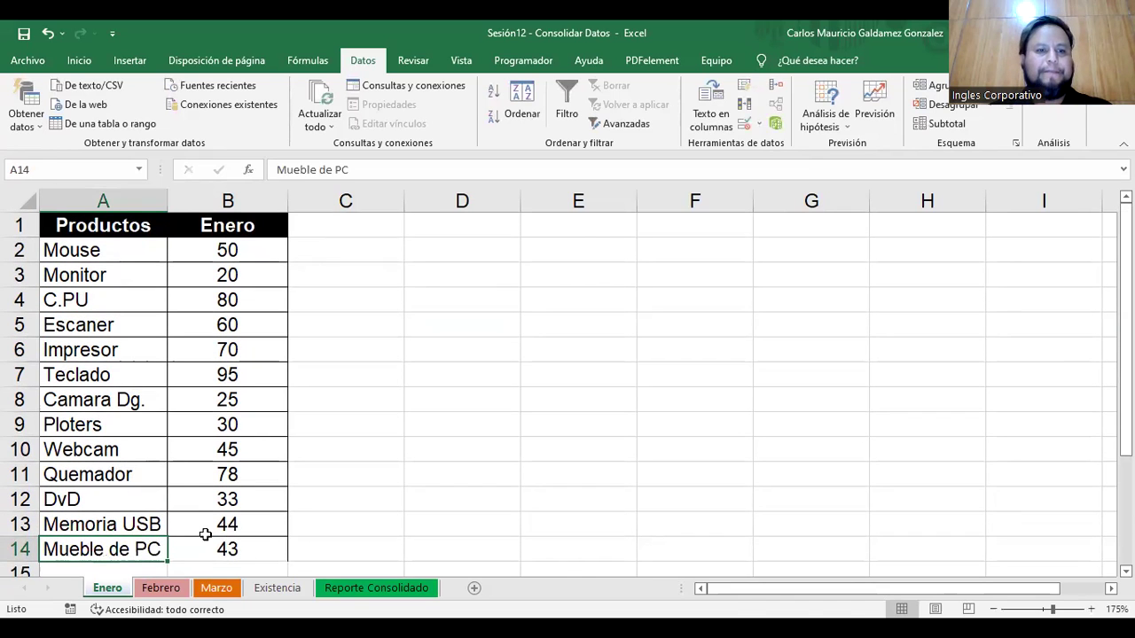
left_click(213, 544, "shift")
left_click(79, 62)
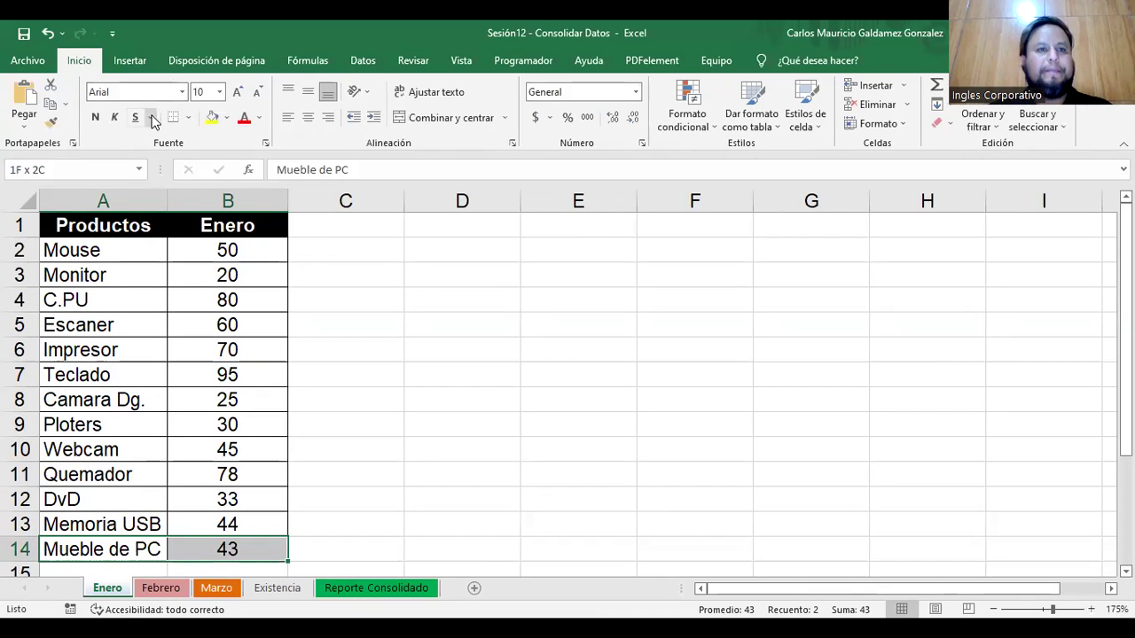
left_click(189, 118)
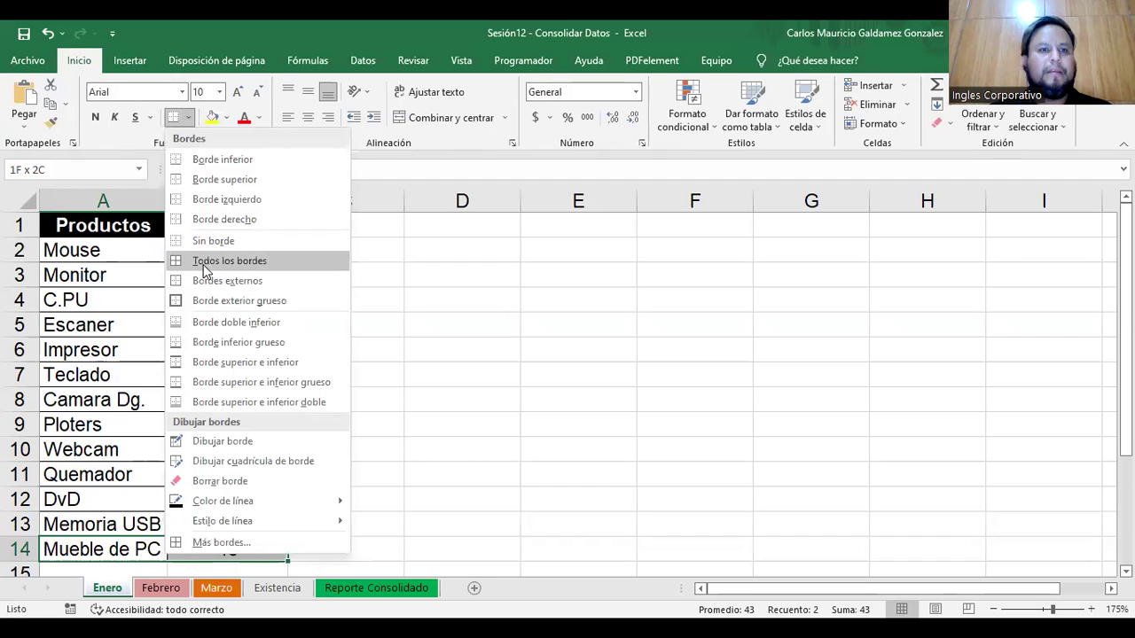
left_click(204, 281)
left_click(203, 497)
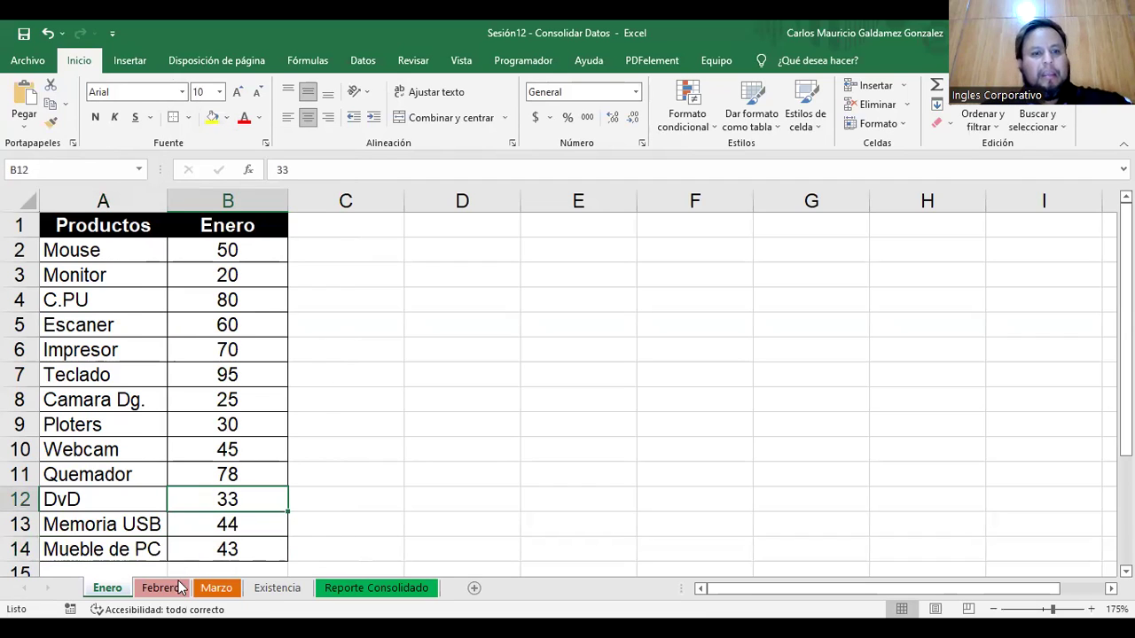
Insert a blank row above Escaner on the Febrero sheet.
left_click(144, 591)
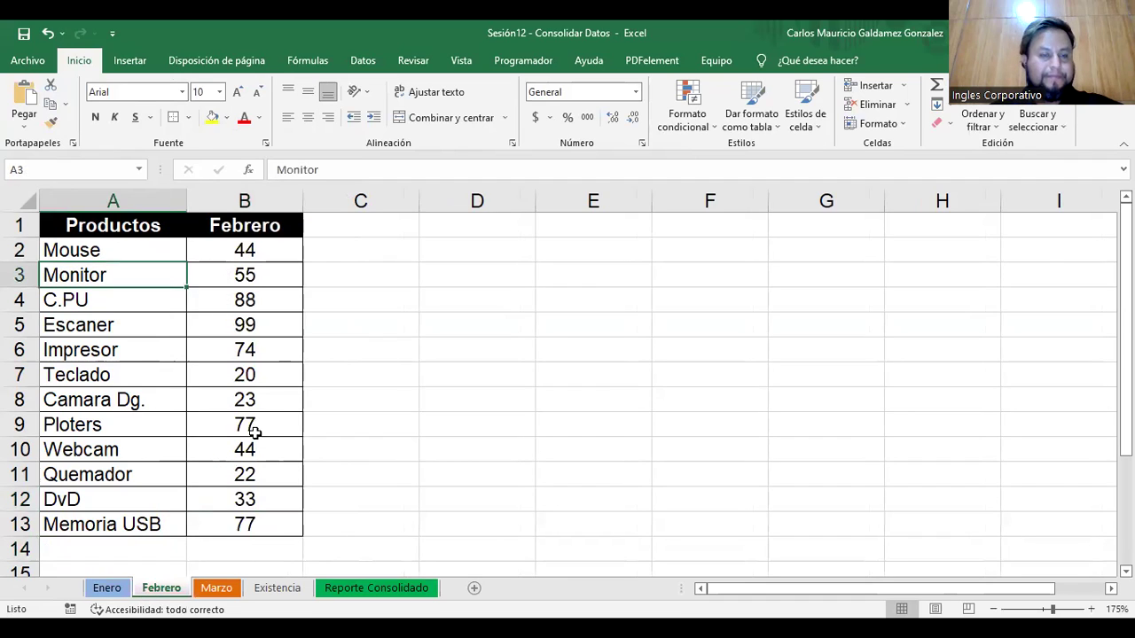
right_click(19, 324)
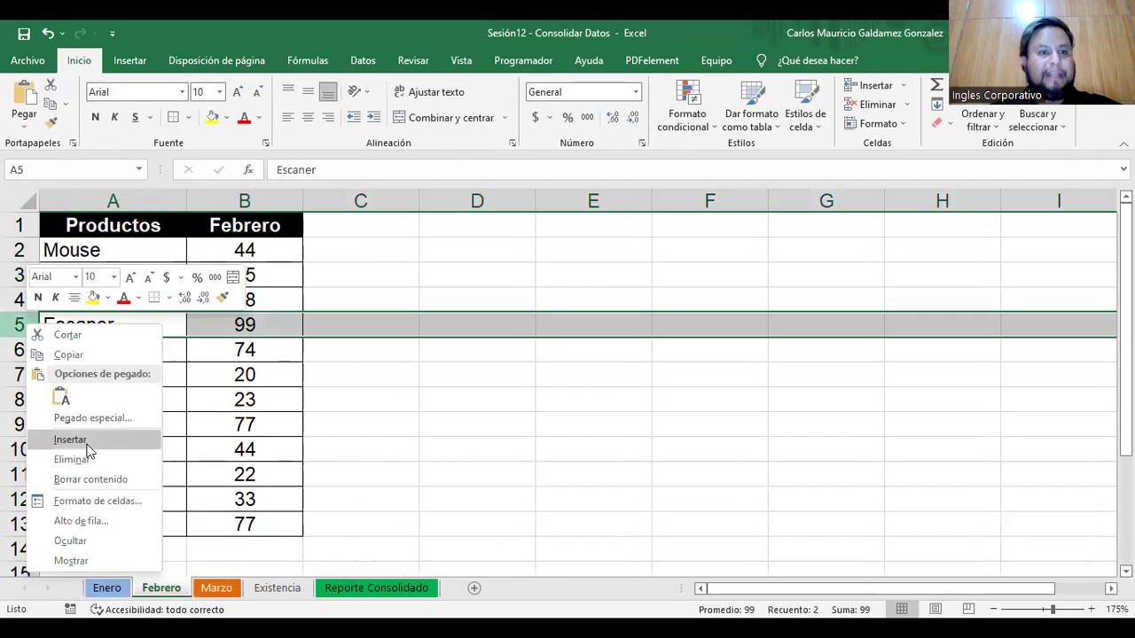
left_click(78, 440)
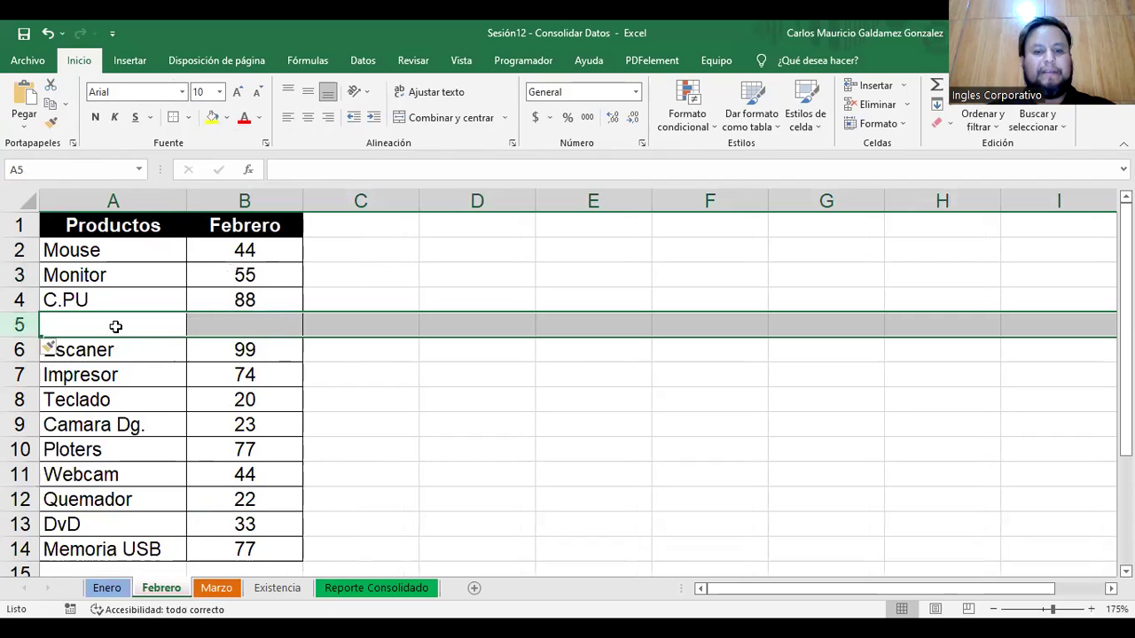
type("Mue")
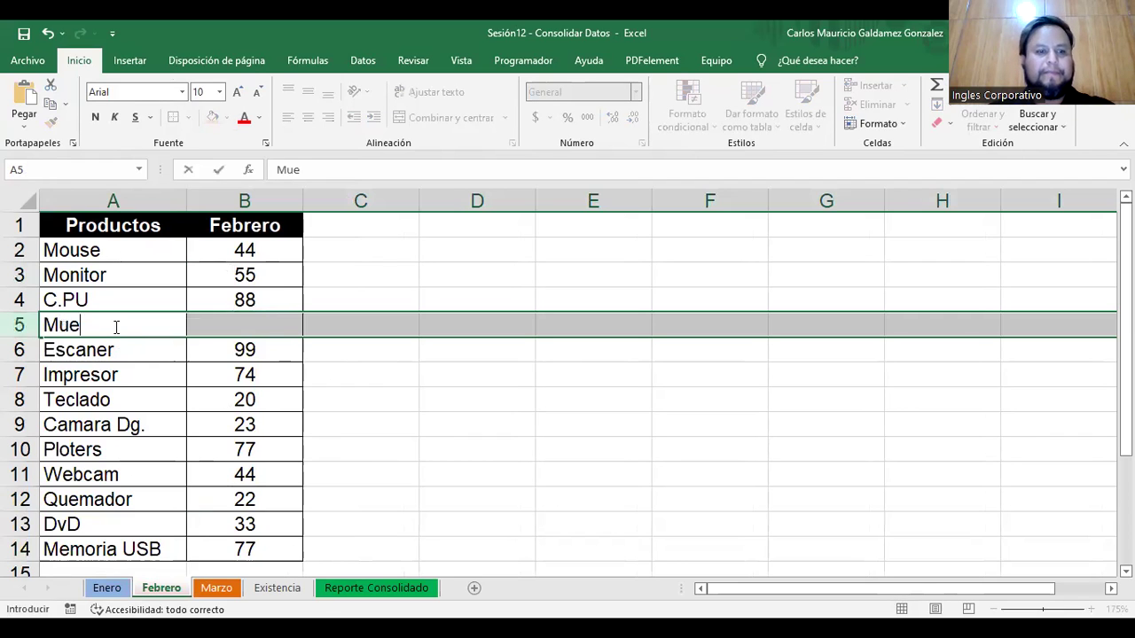
key("Escape")
Copy the Mueble de PC product name from cell A14 of the Enero sheet and return to Febrero.
left_click(106, 587)
left_click(102, 547)
key("ctrl+c")
left_click(161, 587)
key("shift+space")
key("ctrl+v")
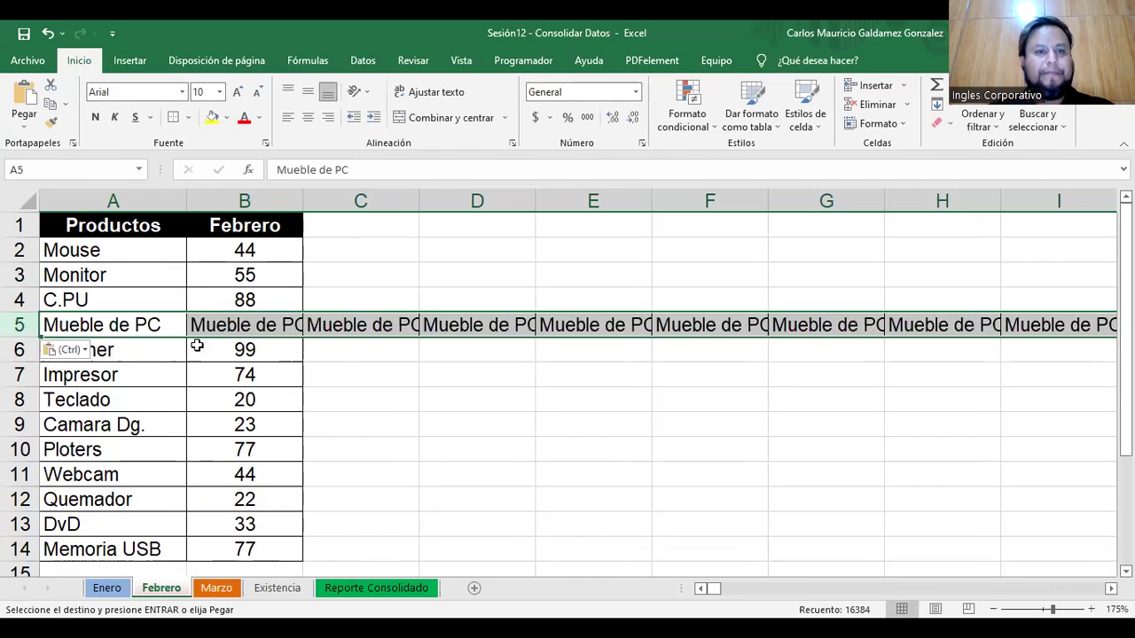
key("ctrl+z")
Paste the copied product name into A5 of the Febrero sheet and enter 23 as its quantity in B5.
left_click(138, 327)
key("ctrl+v")
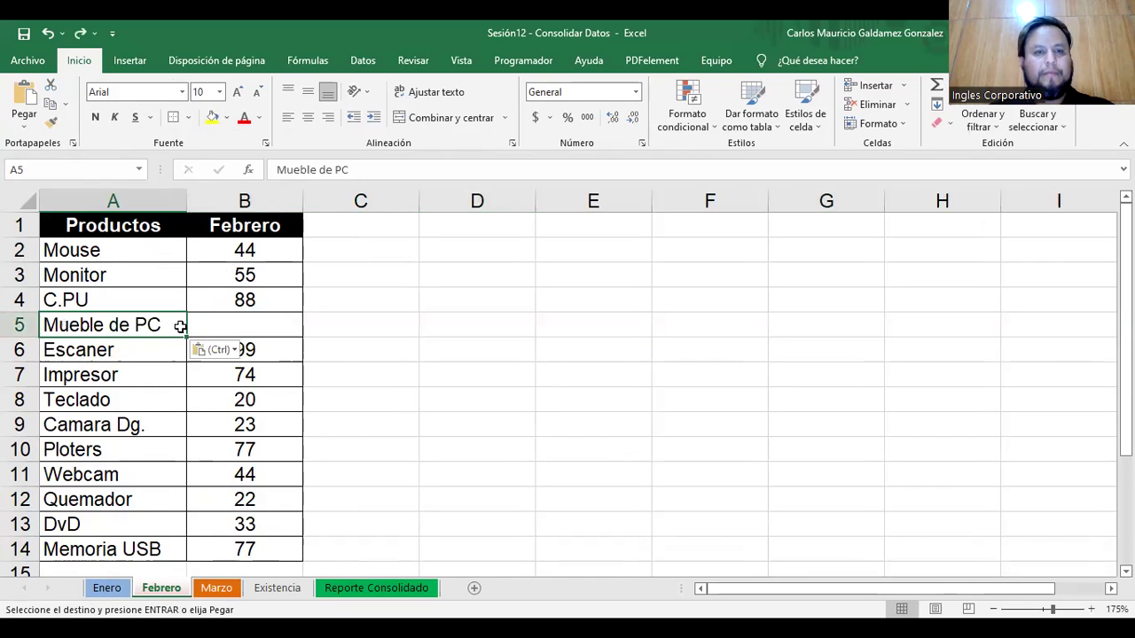
left_click(220, 324)
key("Escape")
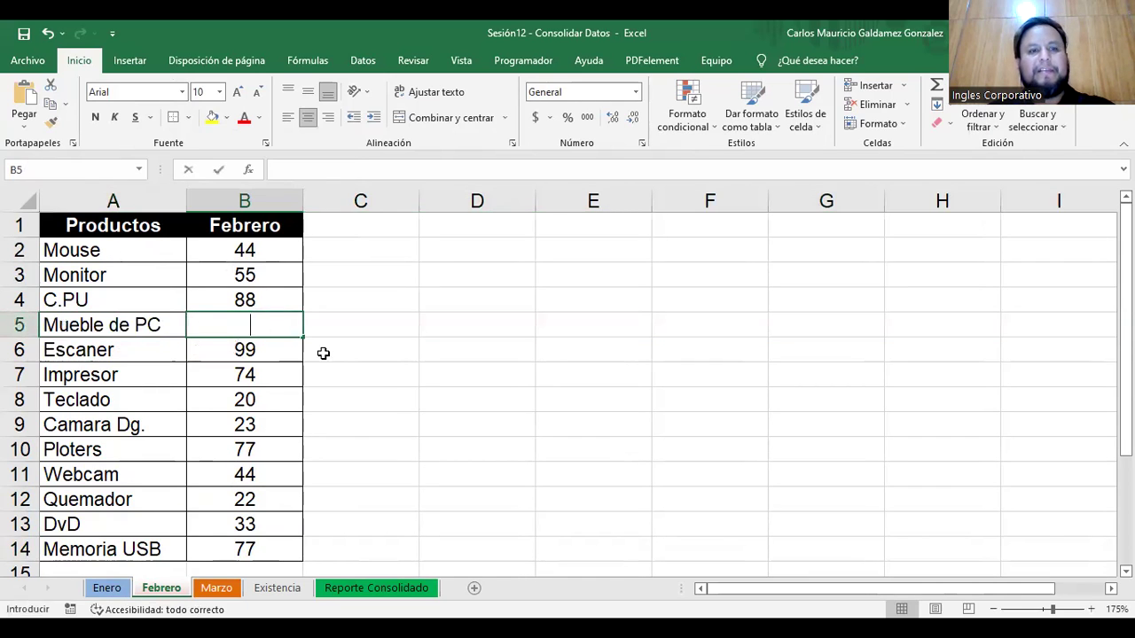
type("23")
key("Return")
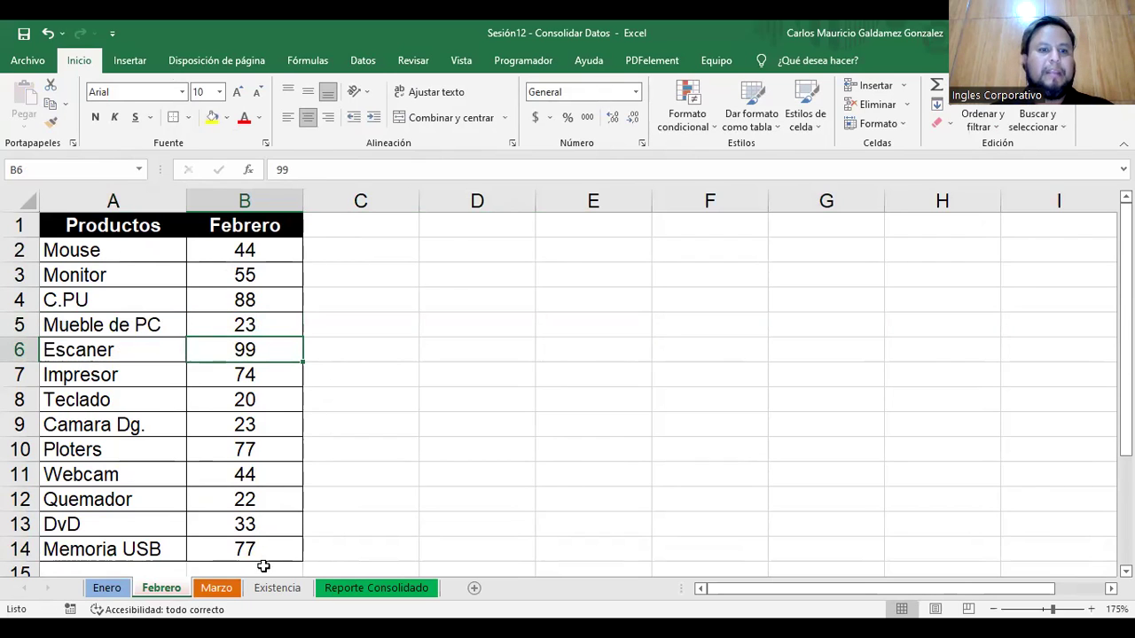
Compare the product lists on the Marzo, Enero and Febrero sheets, and view the Existencia sheet.
left_click(217, 588)
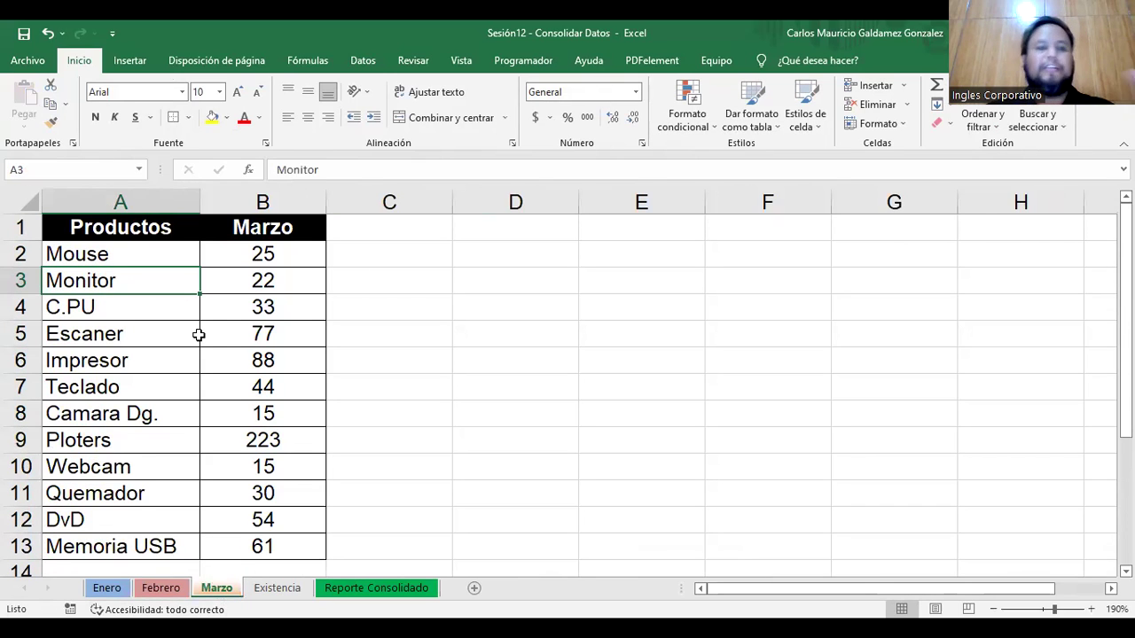
left_click(108, 589)
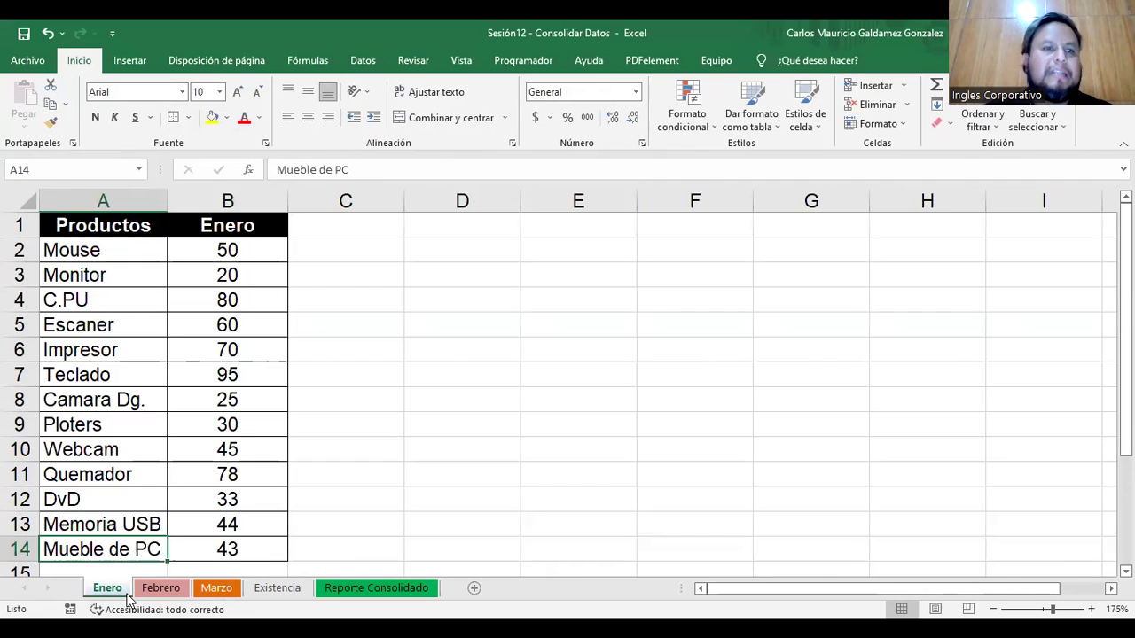
left_click(154, 590)
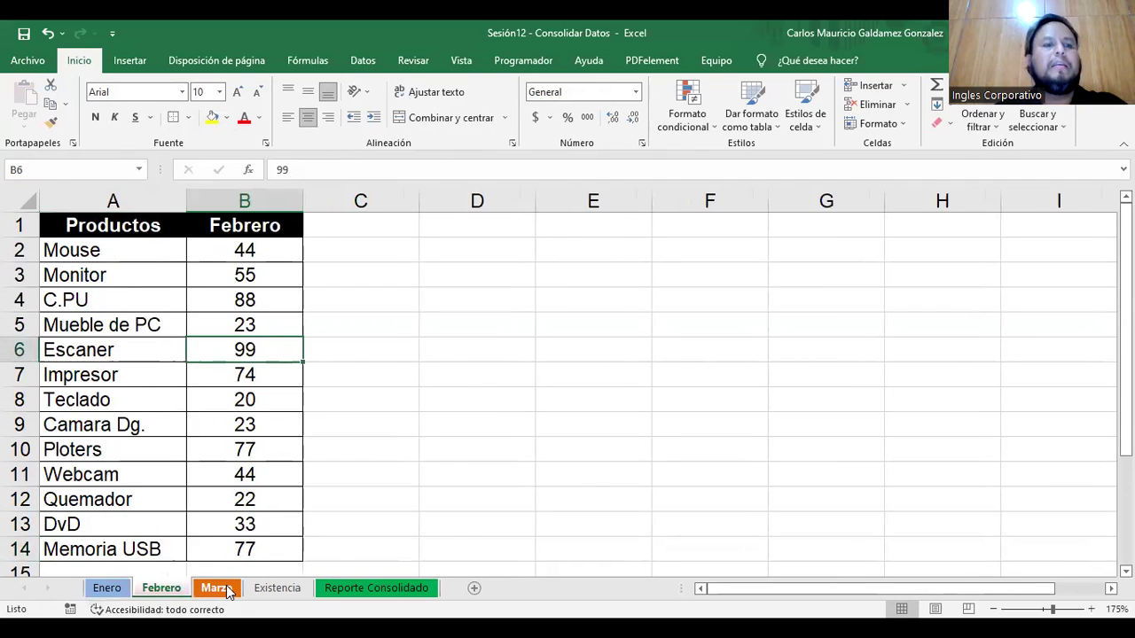
left_click(222, 589)
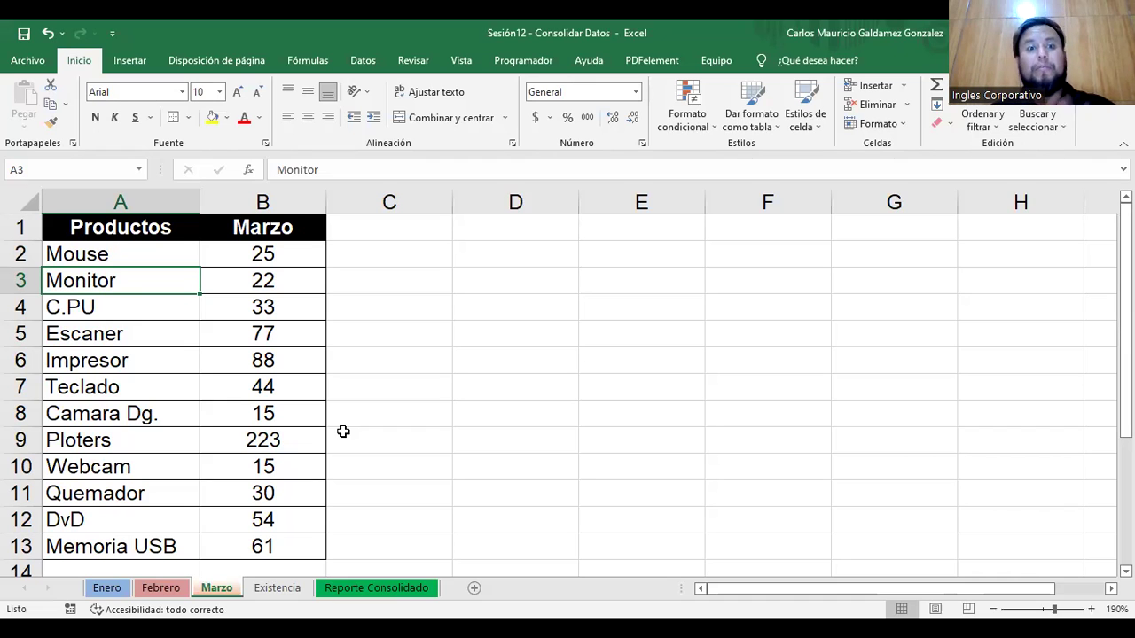
left_click(161, 589)
left_click(107, 588)
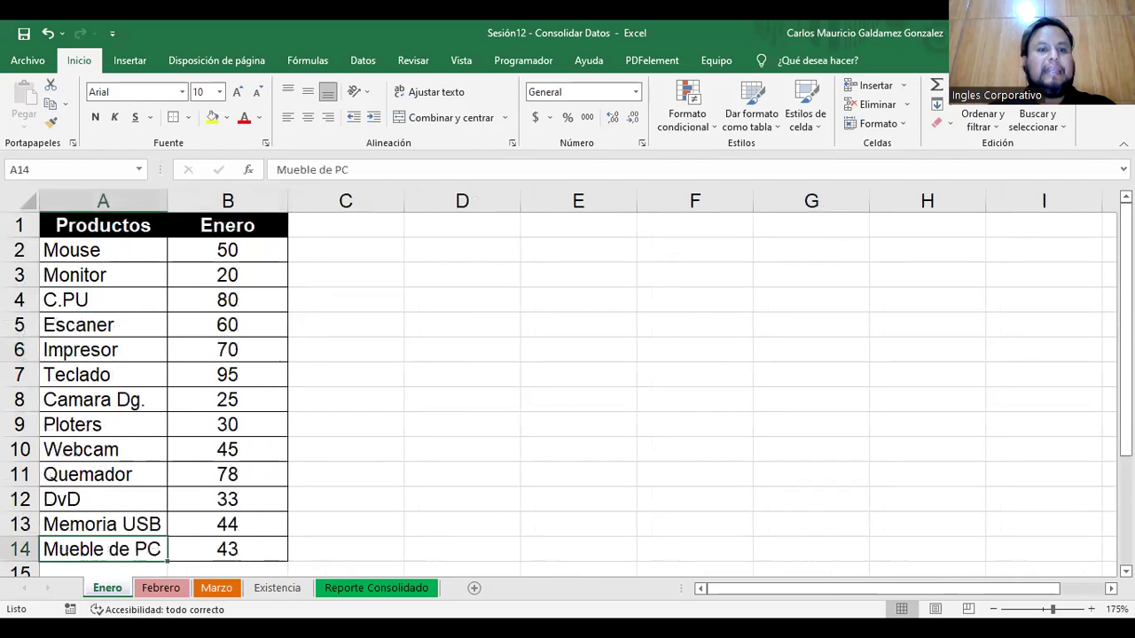
left_click(276, 589)
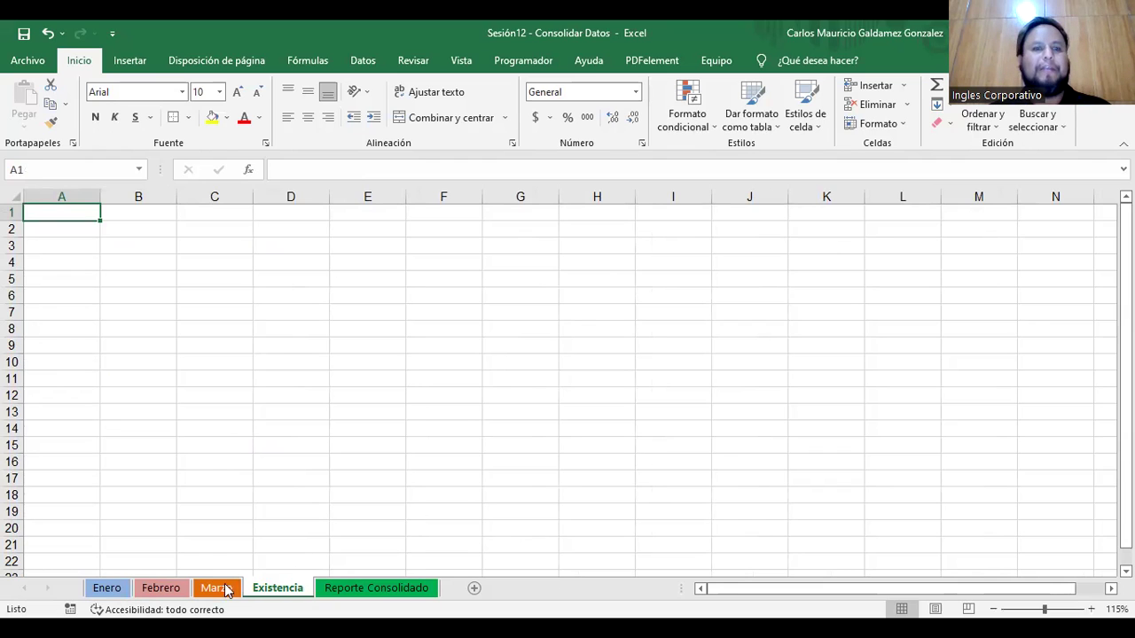
Examine the full product tables on the Enero, Febrero and Marzo sheets, selecting each table's range.
left_click(109, 589)
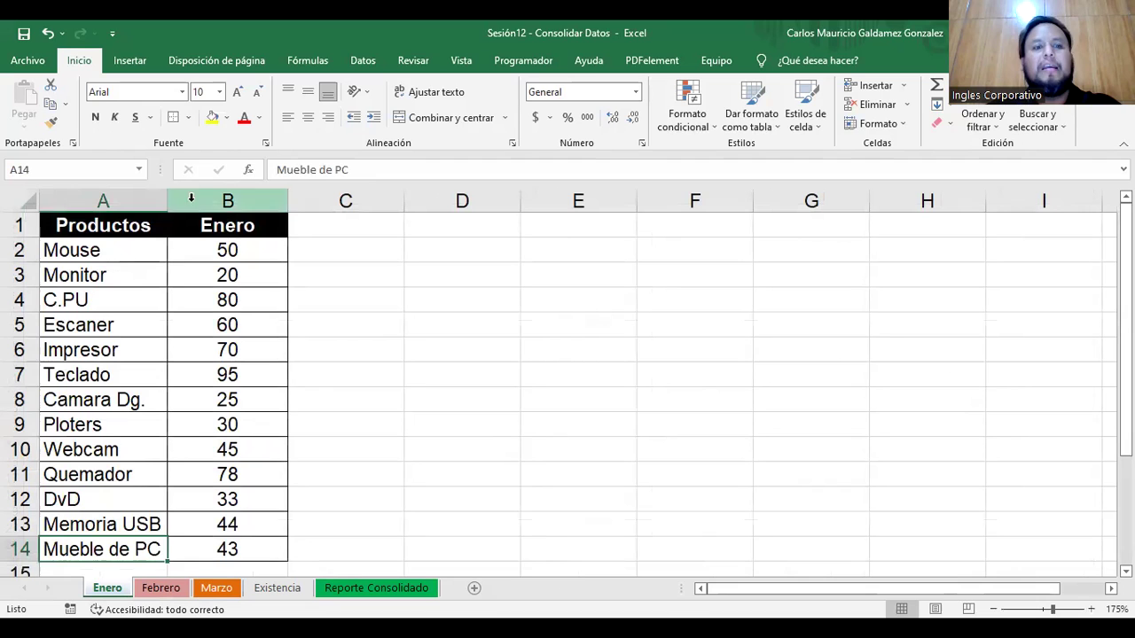
left_click_drag(78, 227, 221, 549)
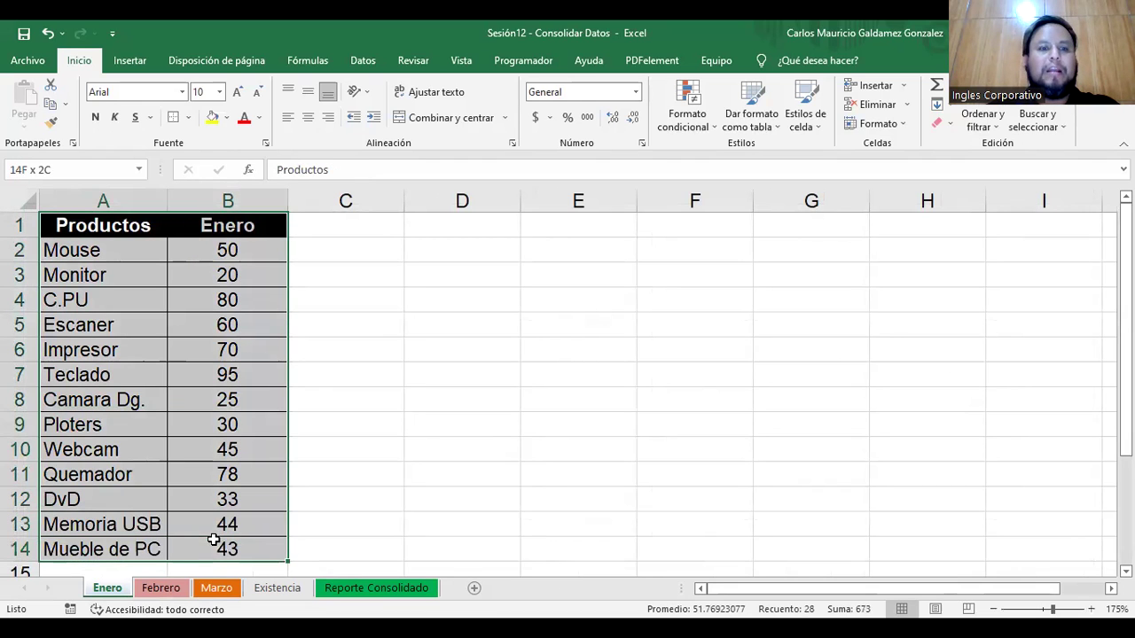
left_click(160, 588)
left_click_drag(128, 232, 230, 547)
left_click(216, 588)
left_click_drag(133, 235, 240, 539)
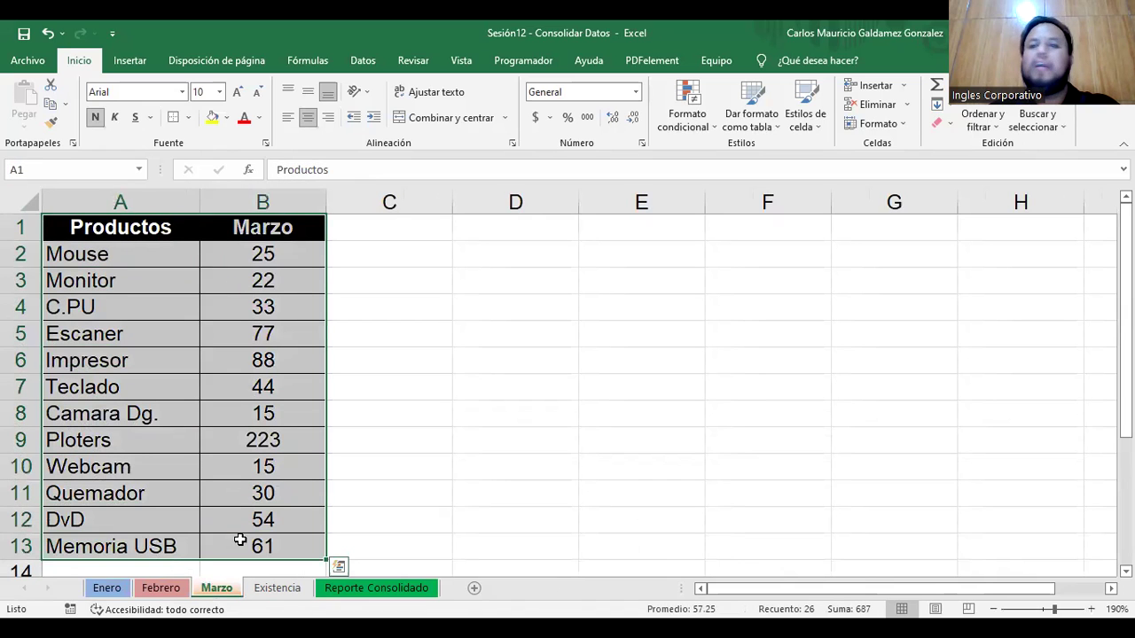
Start the Consolidate command at cell A4 of the Existencia sheet and choose Suma as the function.
left_click(275, 590)
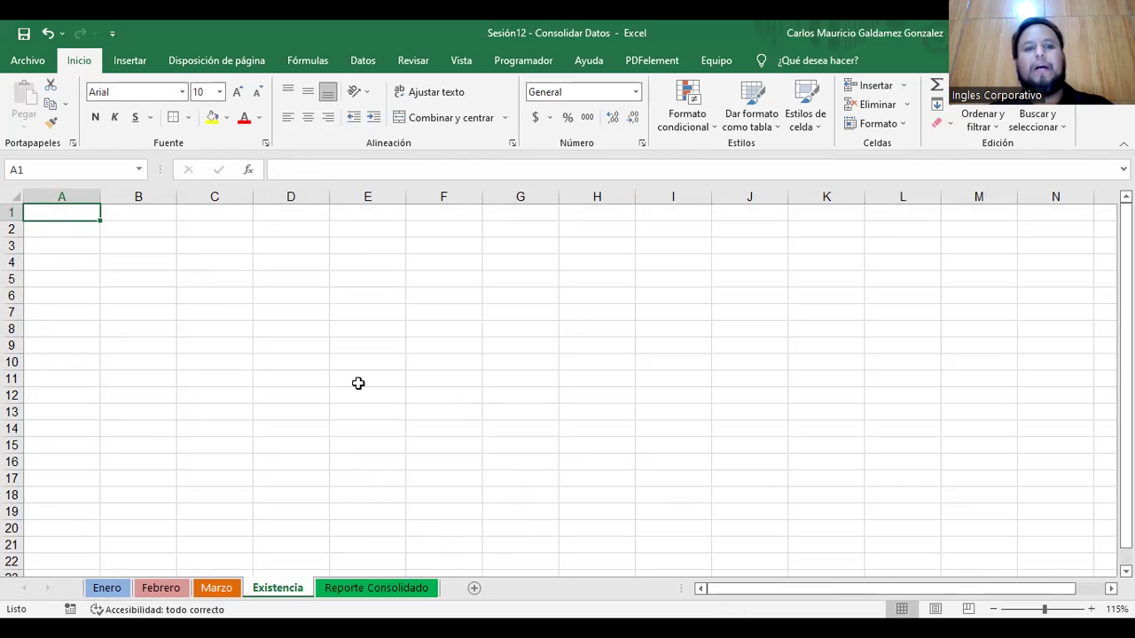
left_click(62, 263)
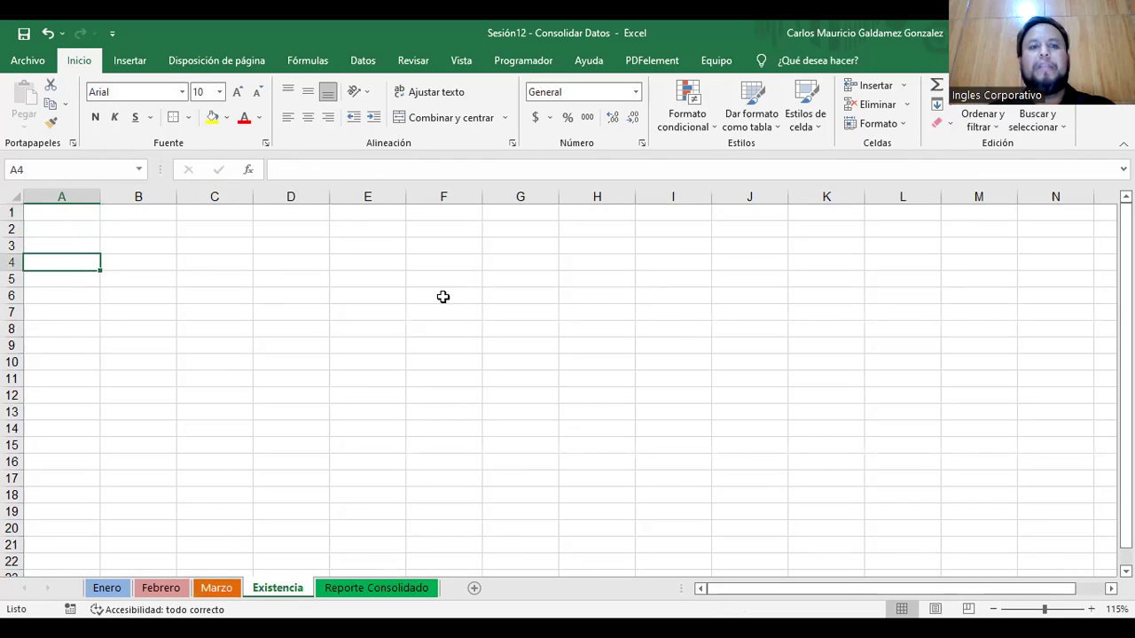
scroll(306, 330, "up", 1, "ctrl")
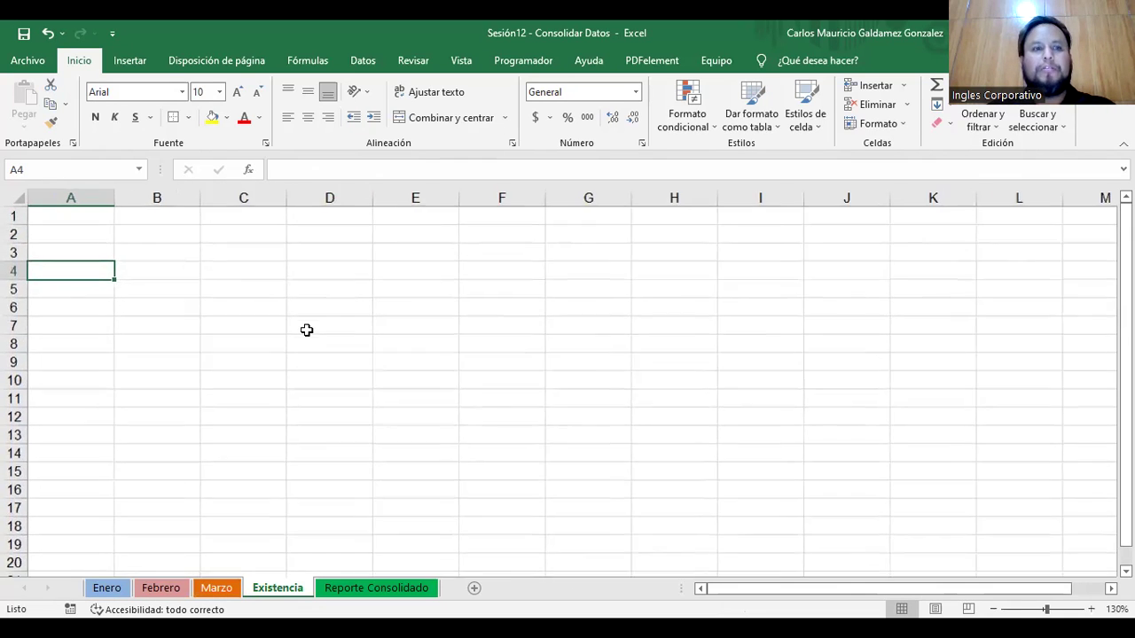
left_click(362, 60)
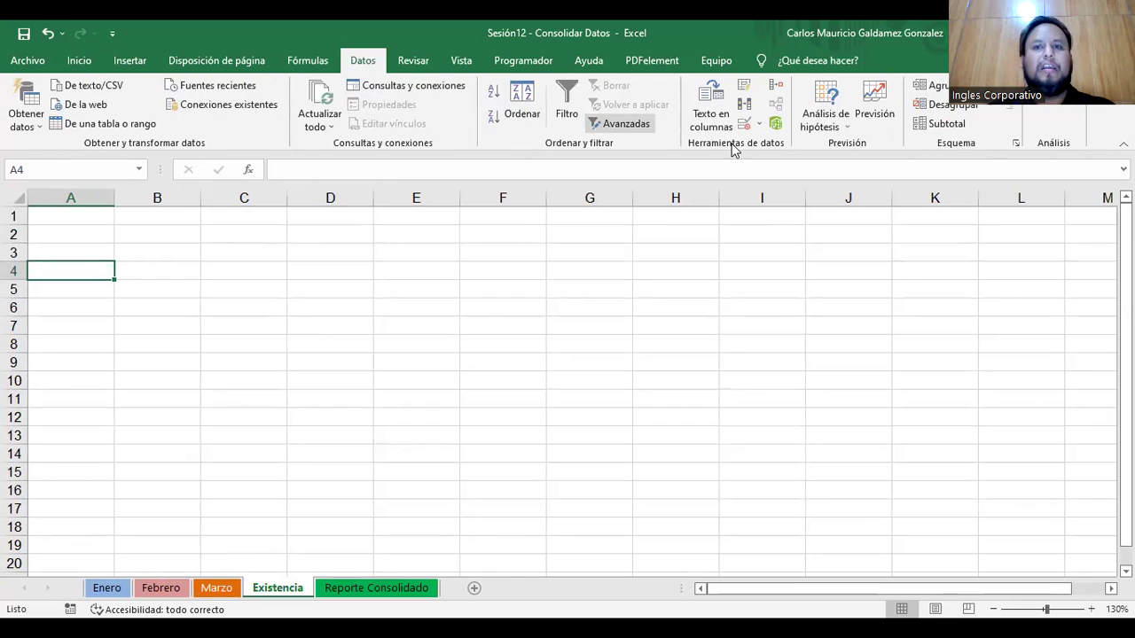
left_click(777, 89)
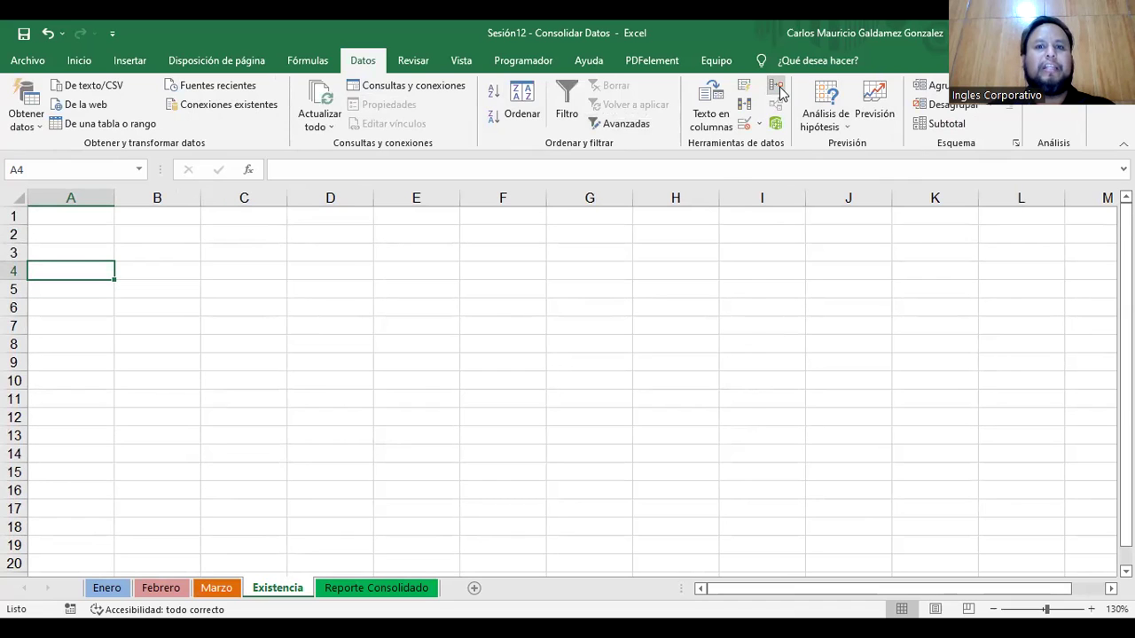
left_click_drag(534, 193, 752, 266)
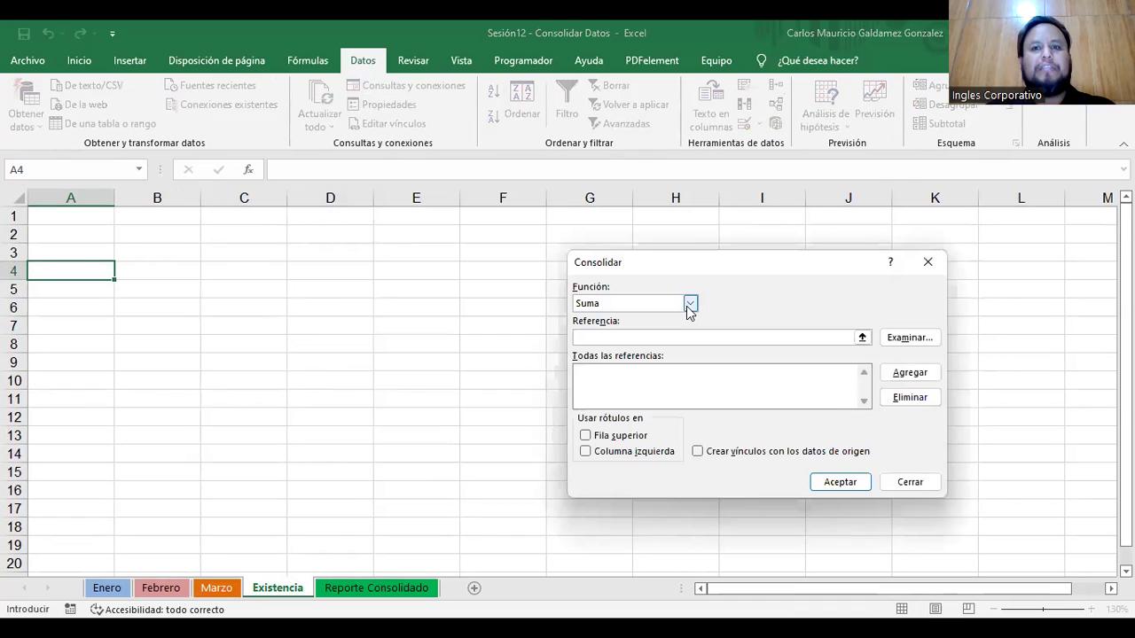
left_click(689, 305)
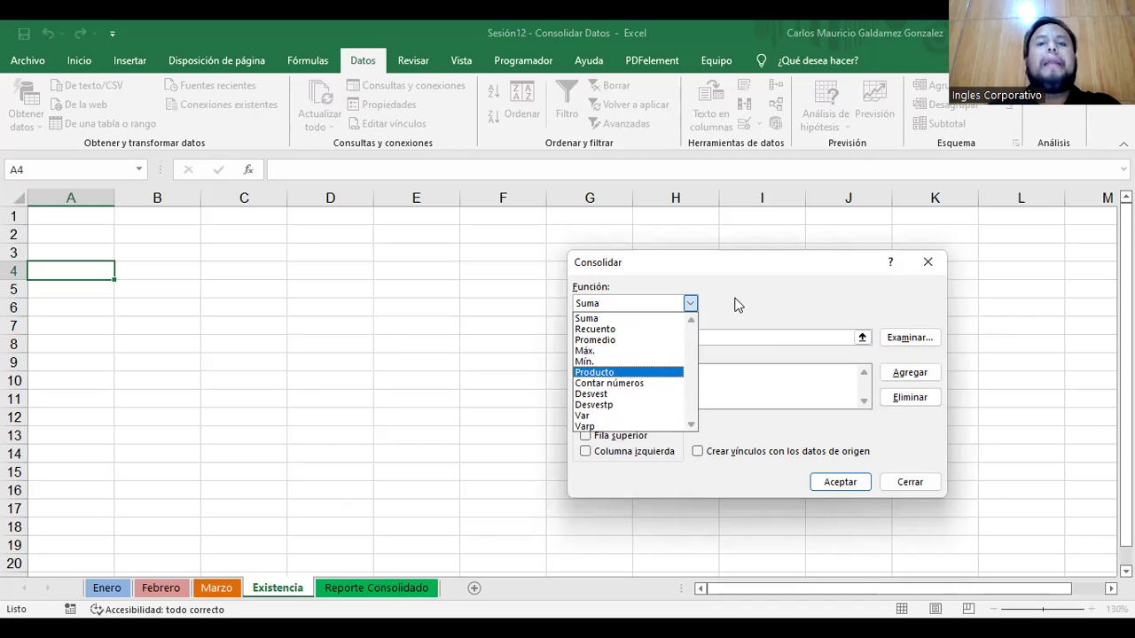
left_click(625, 319)
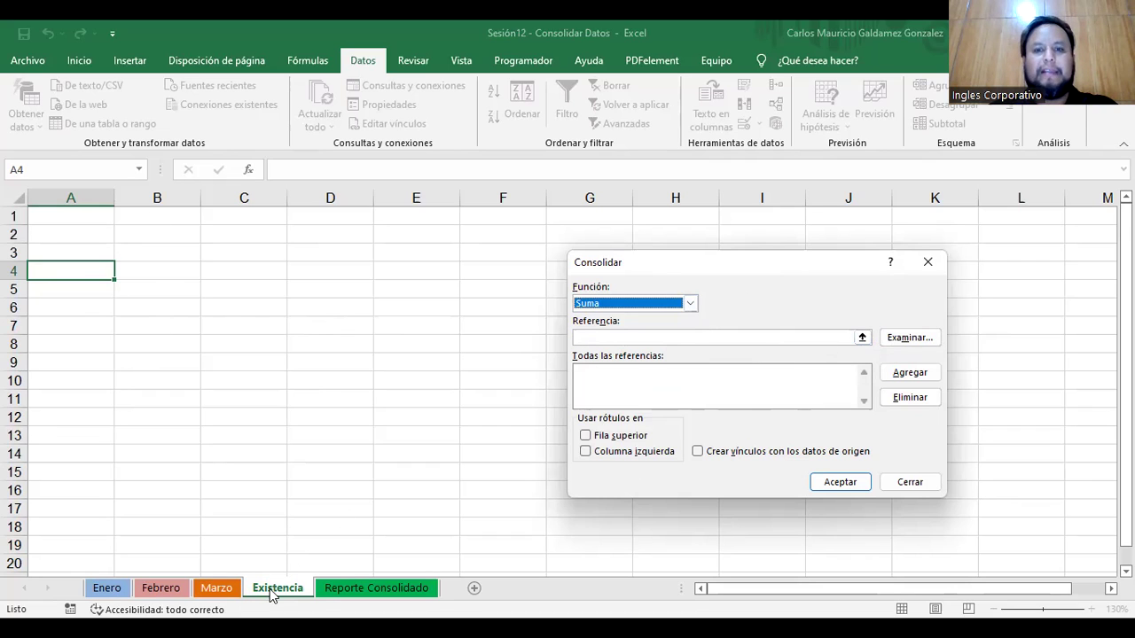
Add the Enero quantities, range B2:B14, to the list of consolidation references.
left_click(863, 337)
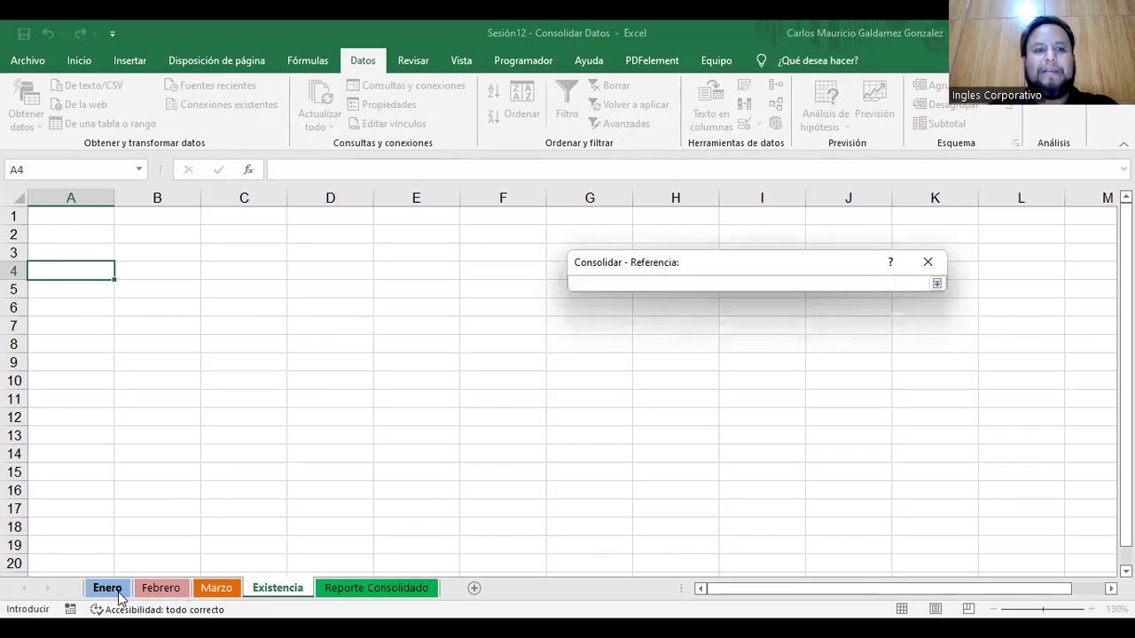
left_click(108, 588)
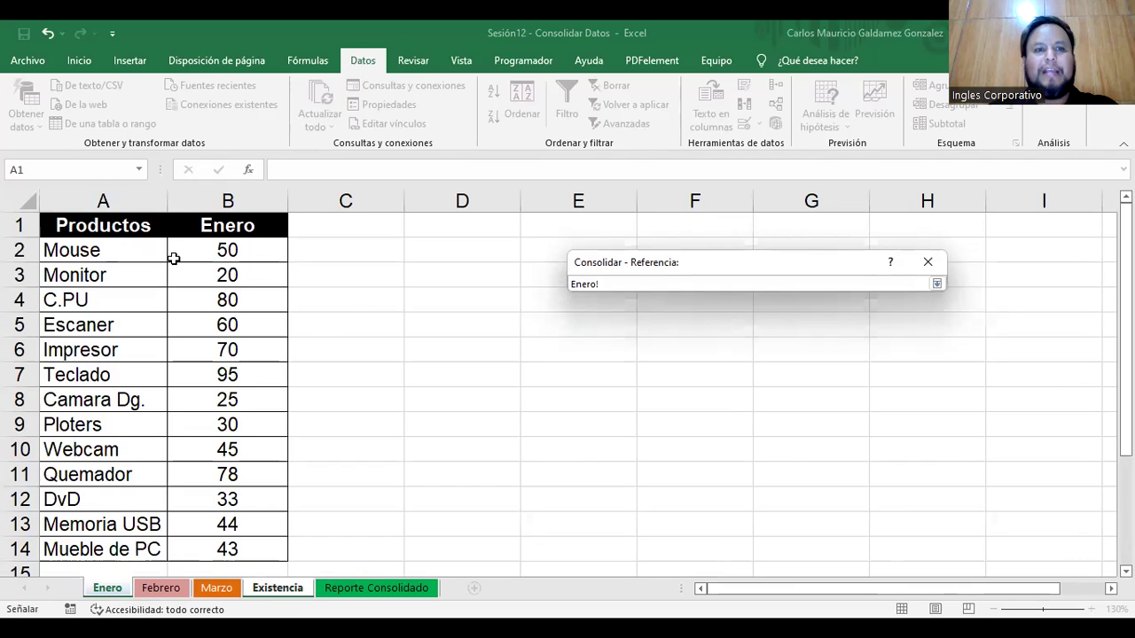
left_click_drag(199, 253, 198, 280)
left_click_drag(210, 487, 222, 553)
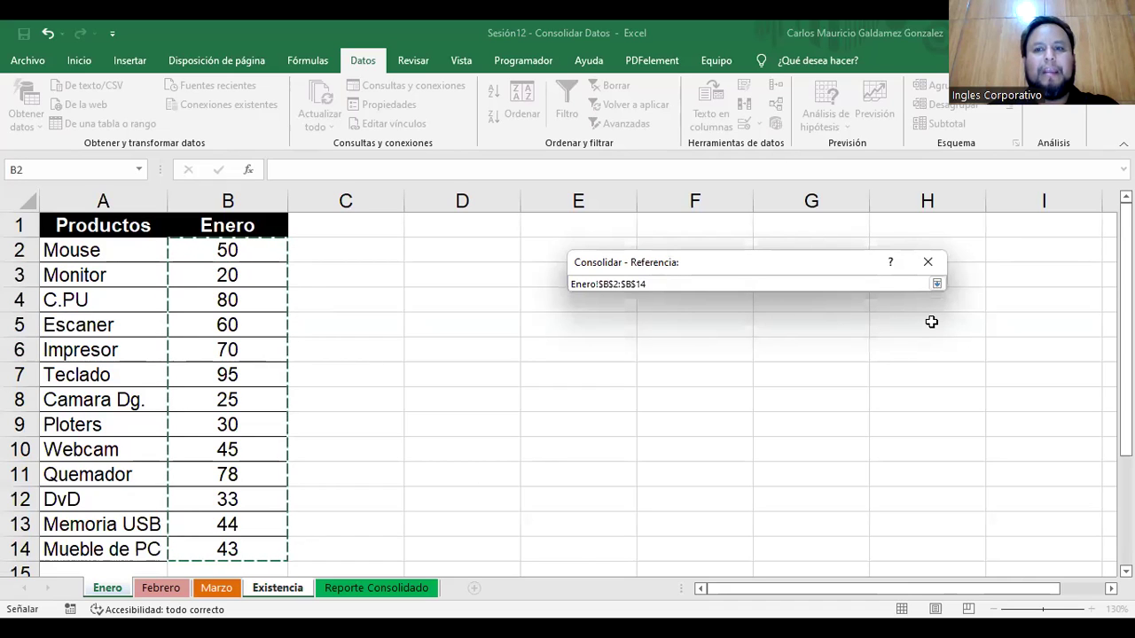
left_click(937, 284)
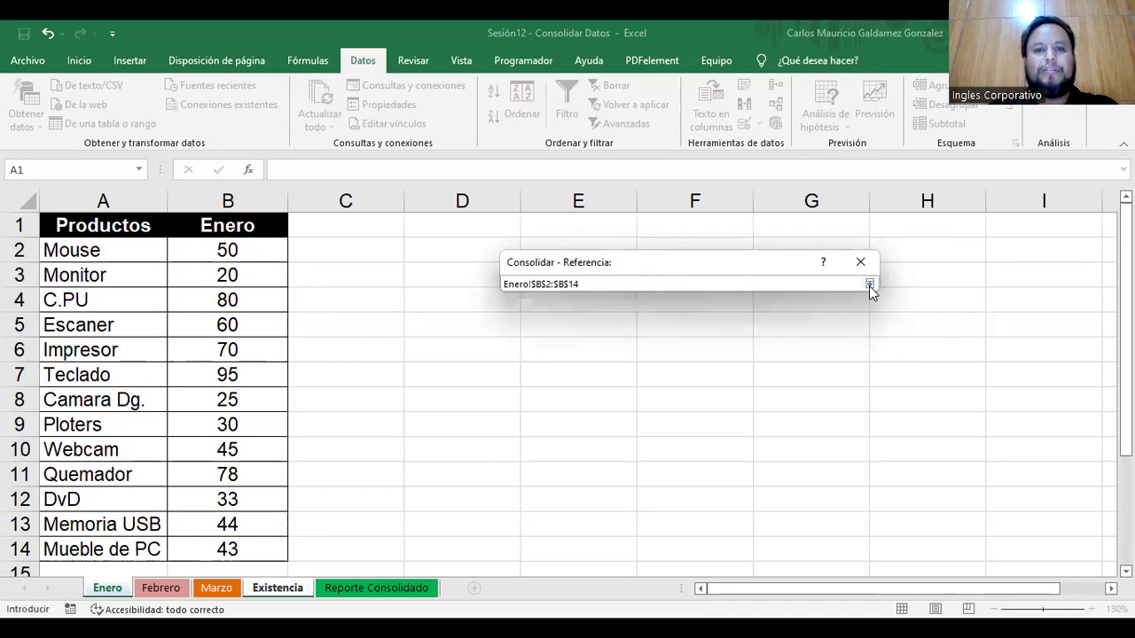
left_click(869, 284)
left_click(842, 373)
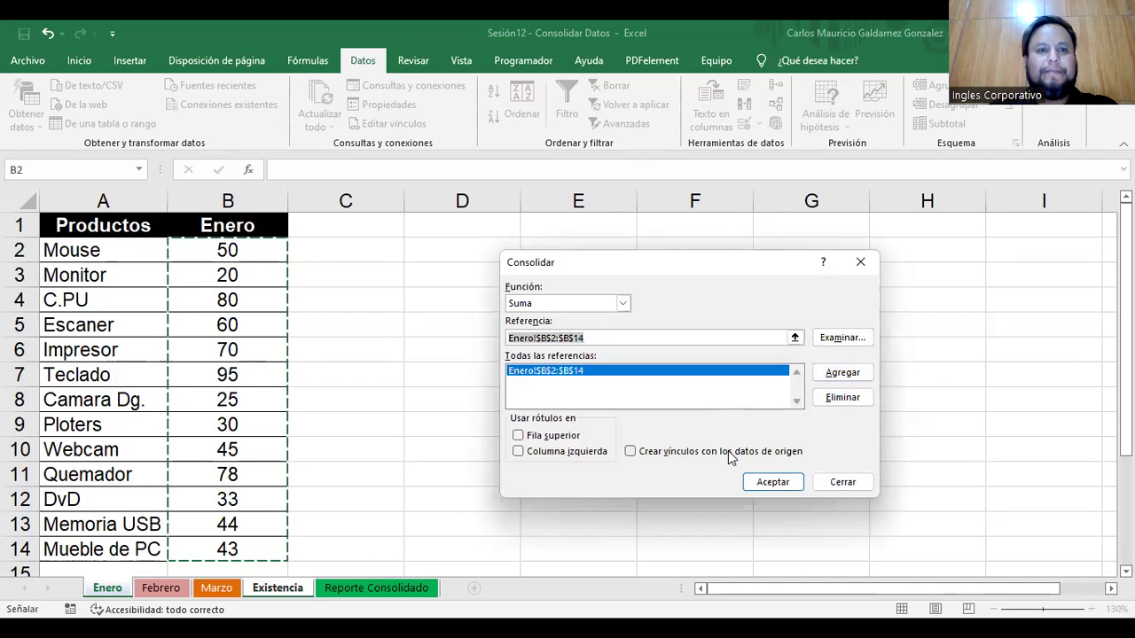
Add the Febrero quantities, range B2:B14, to the list of consolidation references.
left_click(795, 340)
left_click(162, 588)
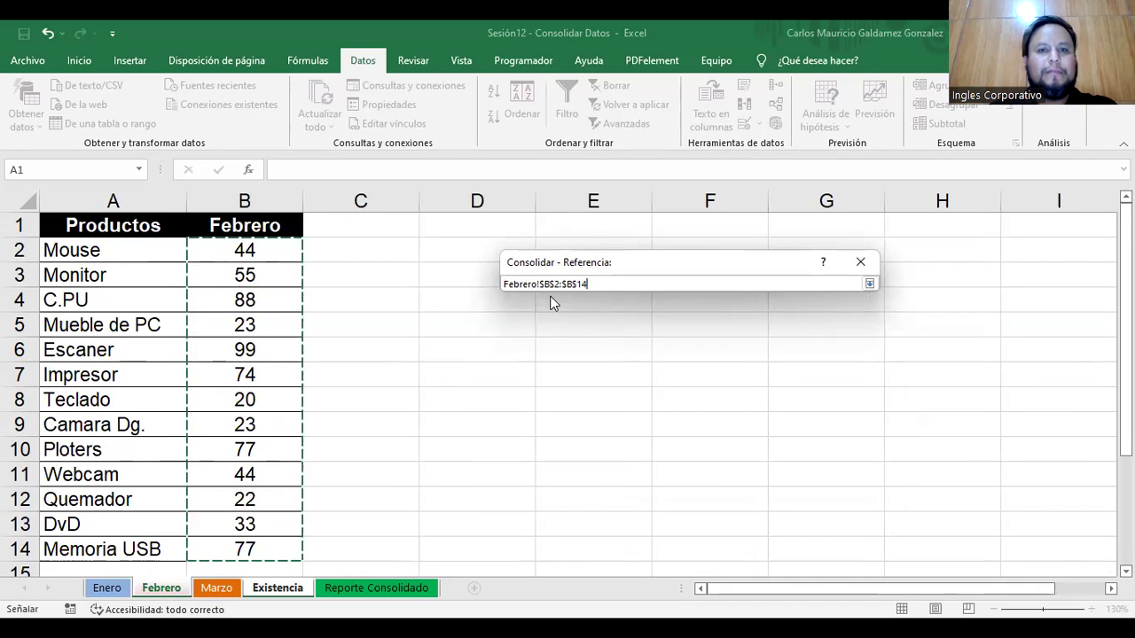
left_click(867, 283)
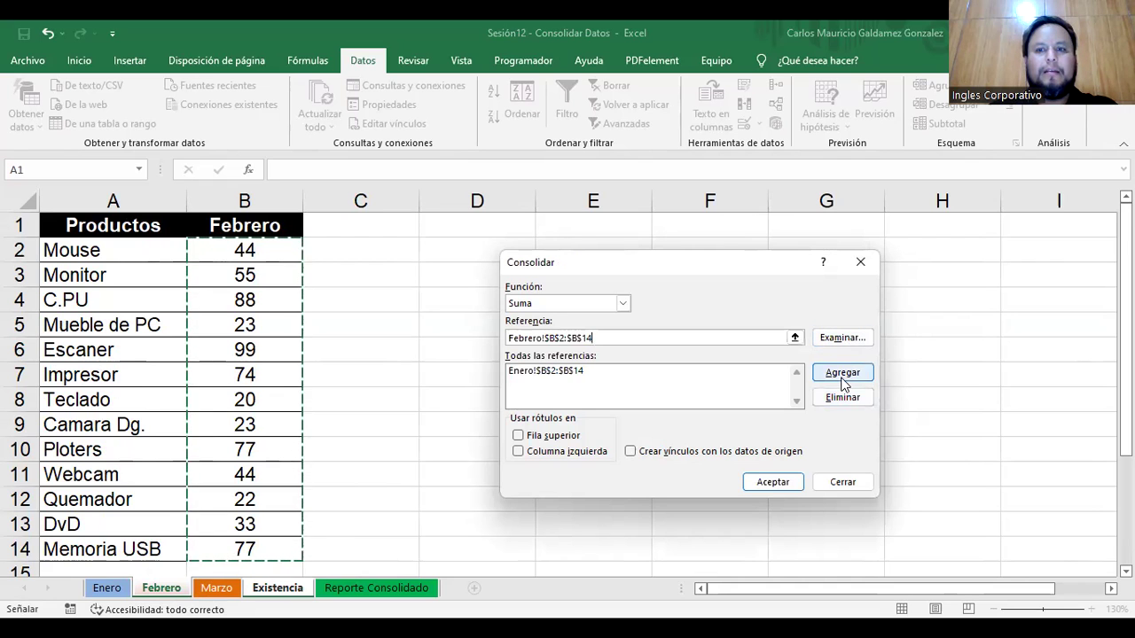
left_click(842, 373)
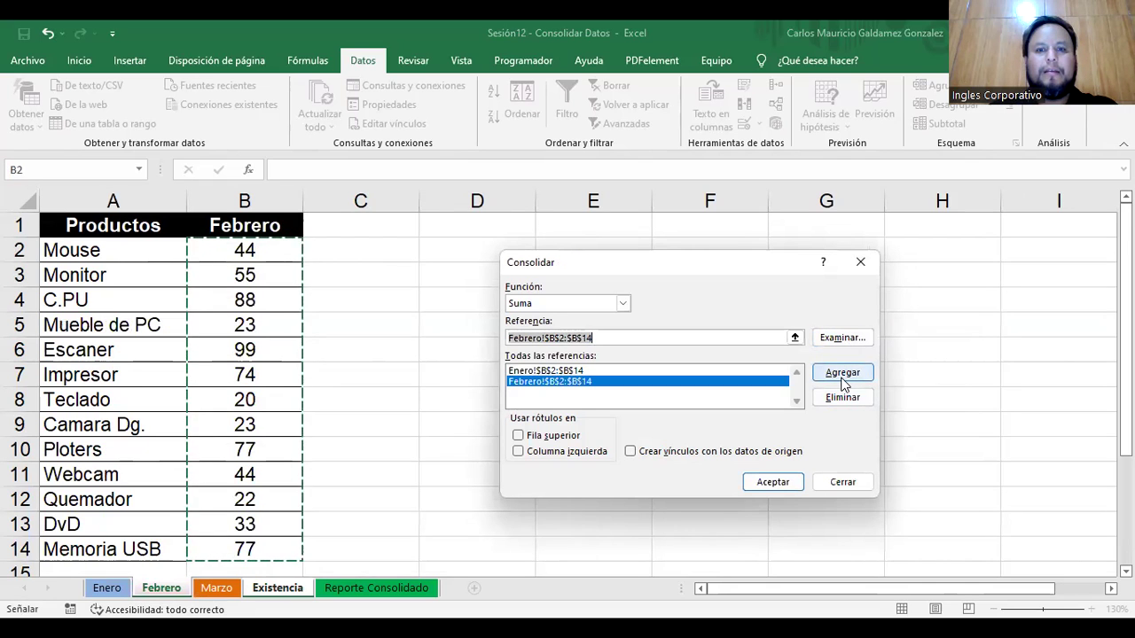
Pick the Marzo quantities, range B2:B13, as the current consolidation reference.
left_click(795, 338)
left_click(216, 588)
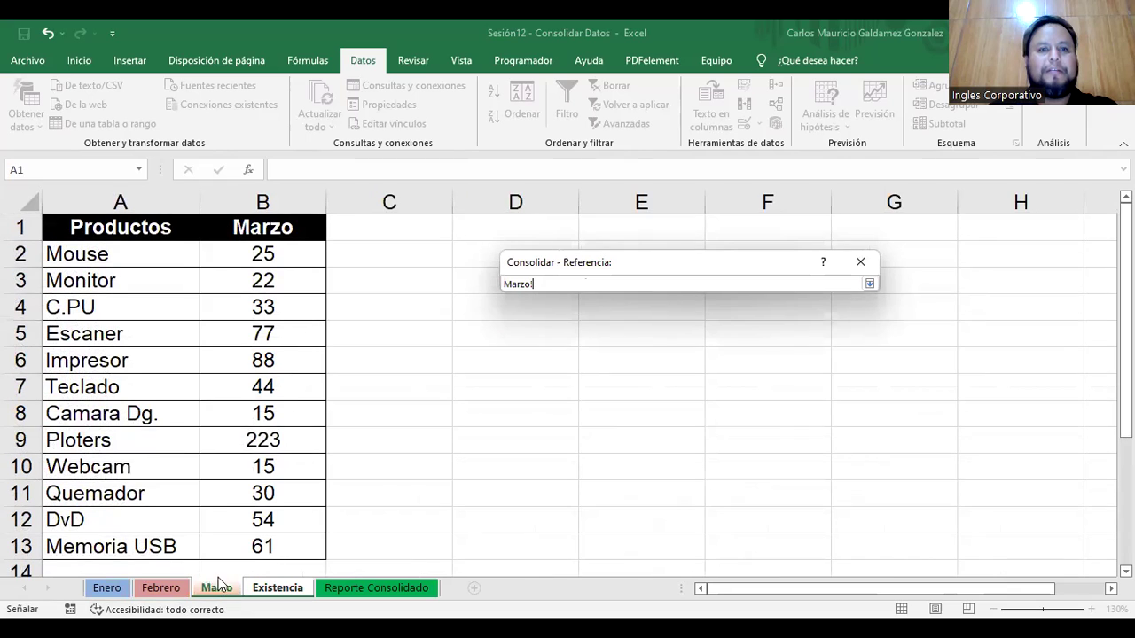
left_click(262, 259)
left_click_drag(263, 547, 262, 547)
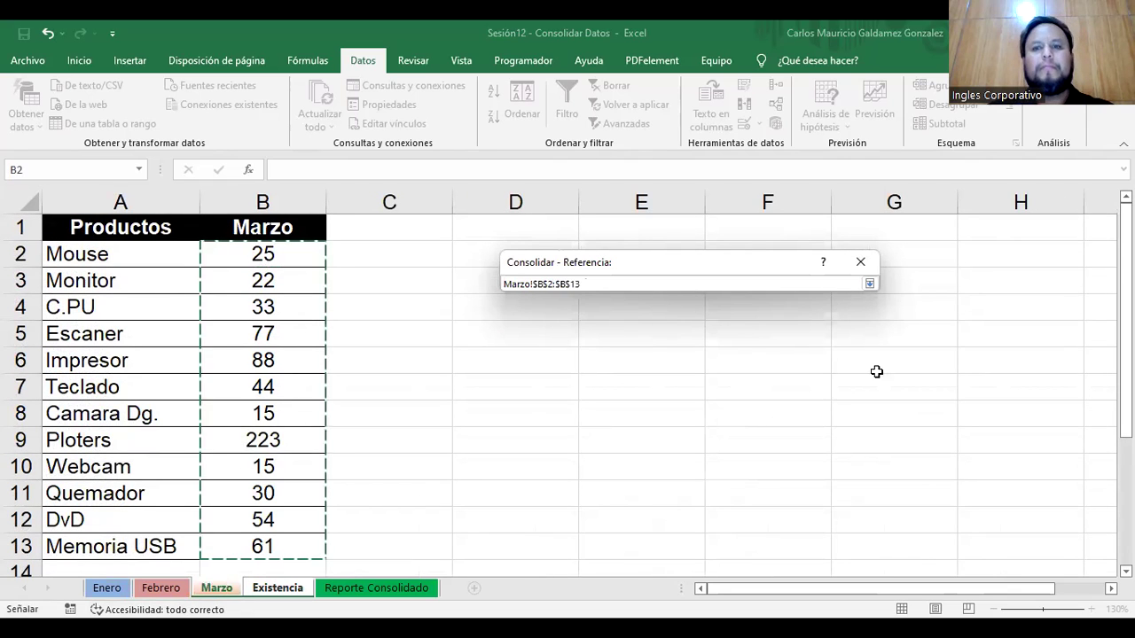
left_click(869, 284)
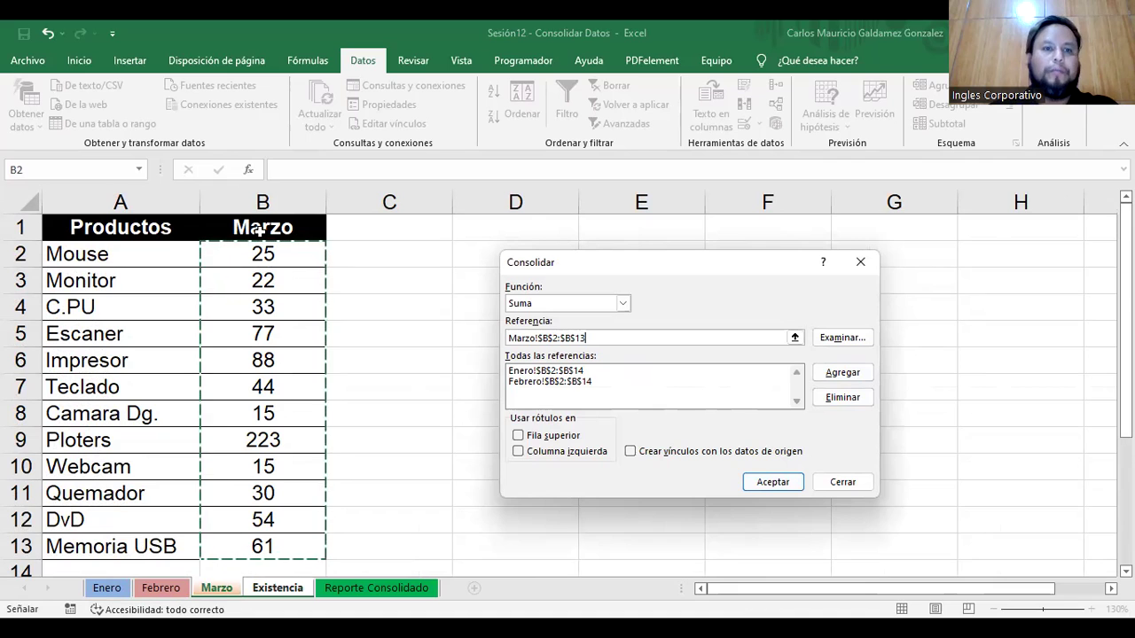
Enable labels from Fila superior and Columna izquierda, and add the Marzo B2:B13 reference to the list.
left_click(519, 436)
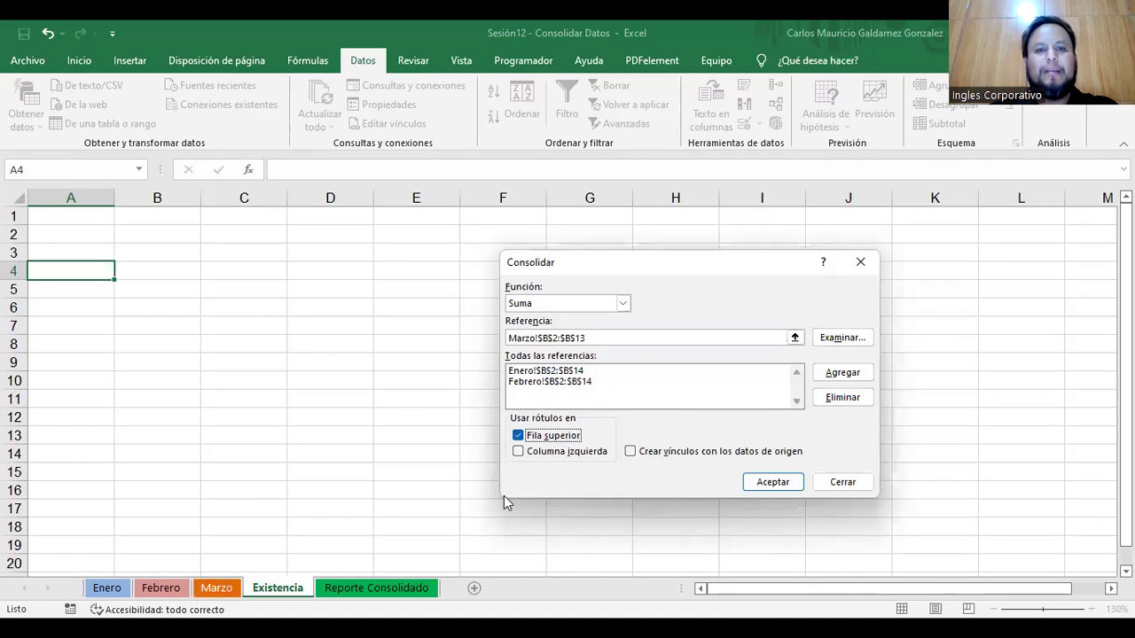
left_click(519, 452)
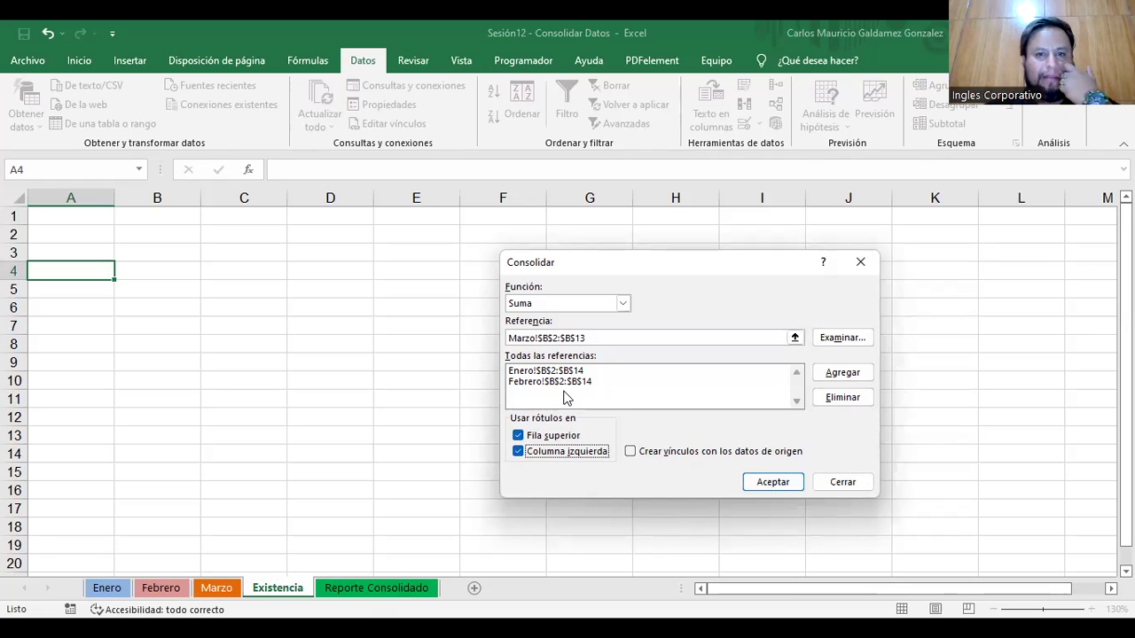
left_click(608, 337)
left_click(841, 374)
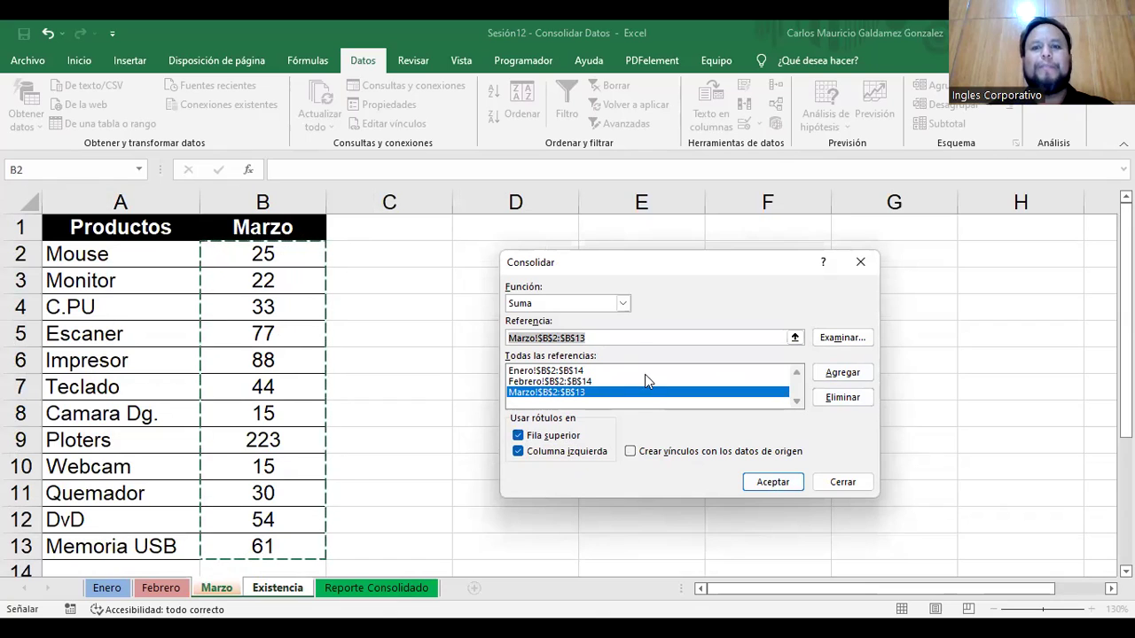
Clear the current entry from the consolidation's Referencia field.
left_click(622, 338)
key("BackSpace")
key("BackSpace")
key("BackSpace")
key("BackSpace")
key("BackSpace")
key("BackSpace")
key("BackSpace")
key("BackSpace")
key("BackSpace")
key("BackSpace")
key("BackSpace")
key("BackSpace")
key("BackSpace")
key("BackSpace")
key("BackSpace")
key("BackSpace")
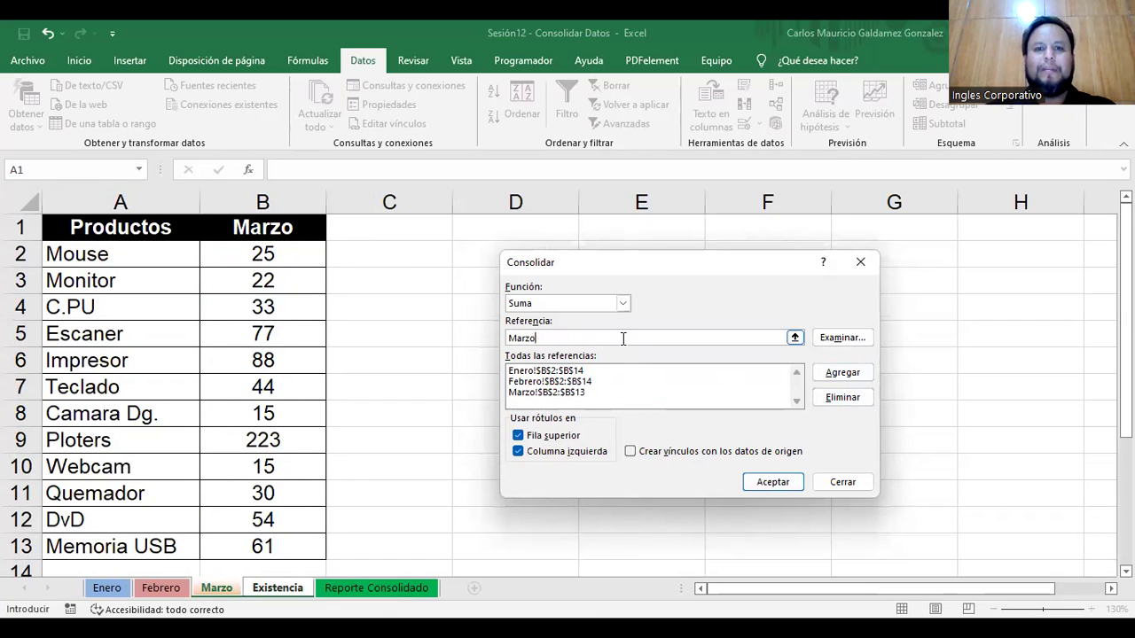
Switch the Fila superior and Columna izquierda labels off and on again, and try to run the consolidation.
left_click(559, 437)
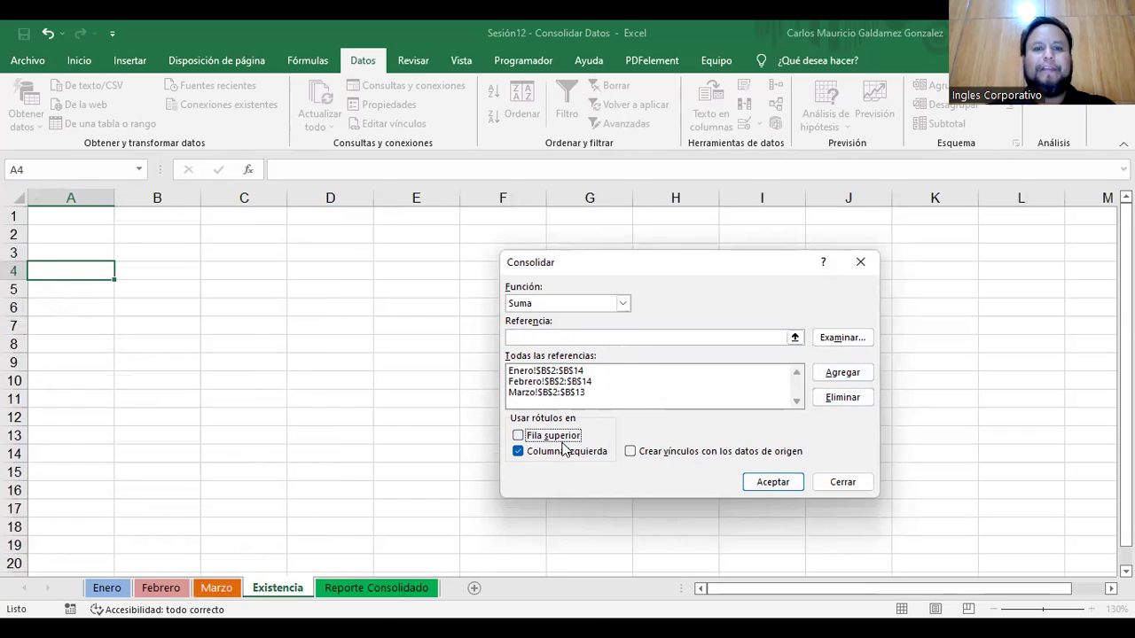
left_click(562, 443)
left_click(558, 452)
left_click(558, 452)
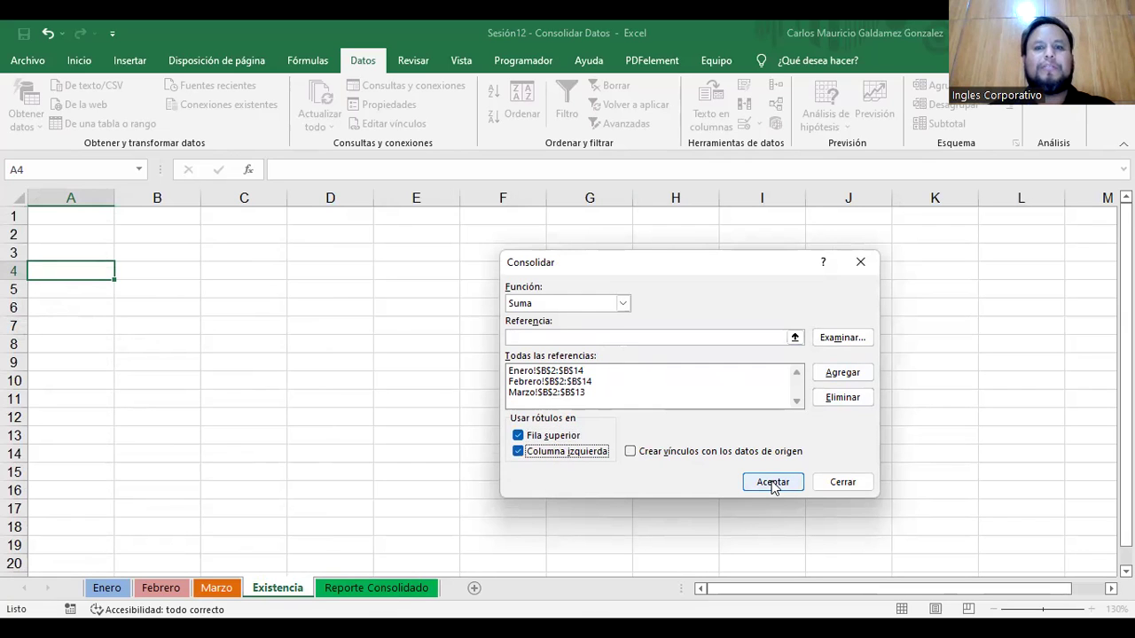
left_click(772, 487)
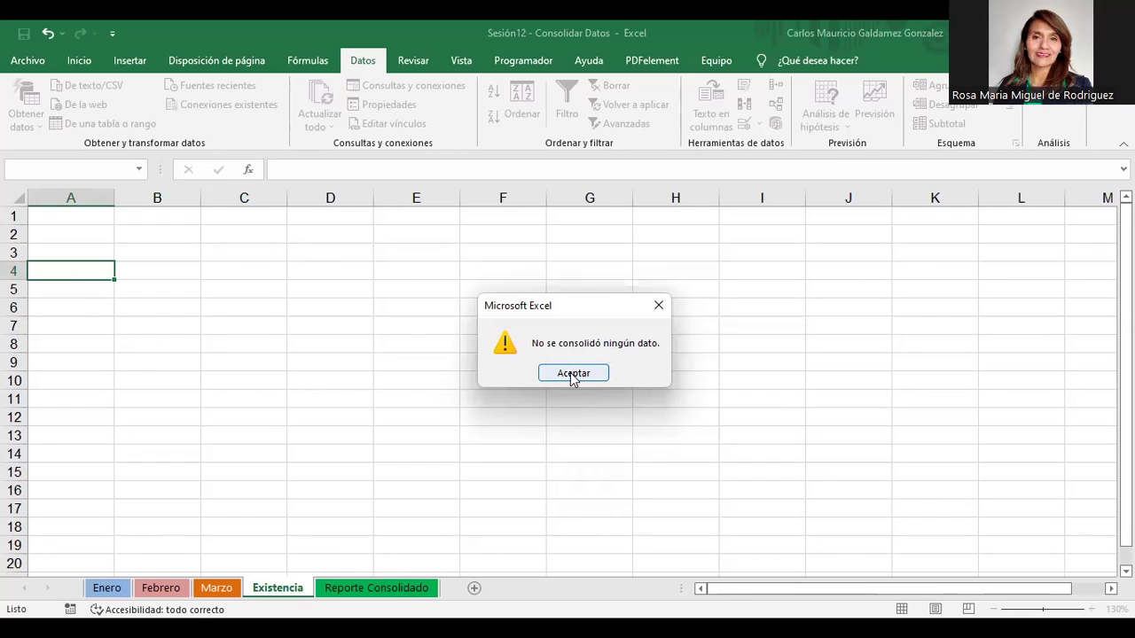
left_click(572, 374)
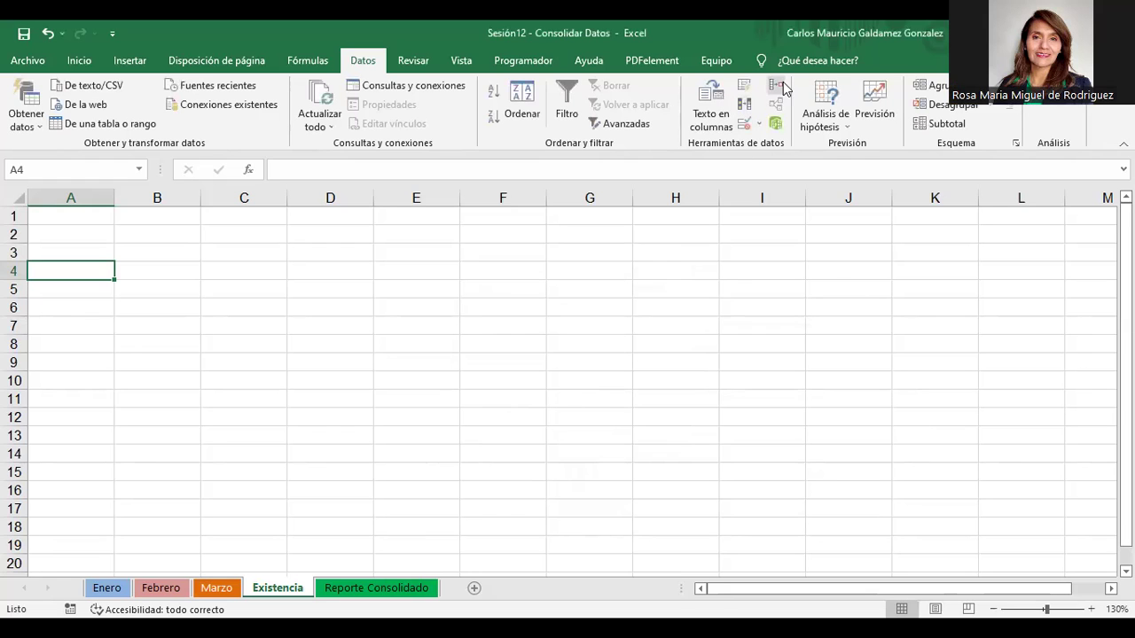
Reopen the Consolidate command and remove the Marzo, Febrero and Enero references from the list.
left_click(783, 81)
left_click(562, 371)
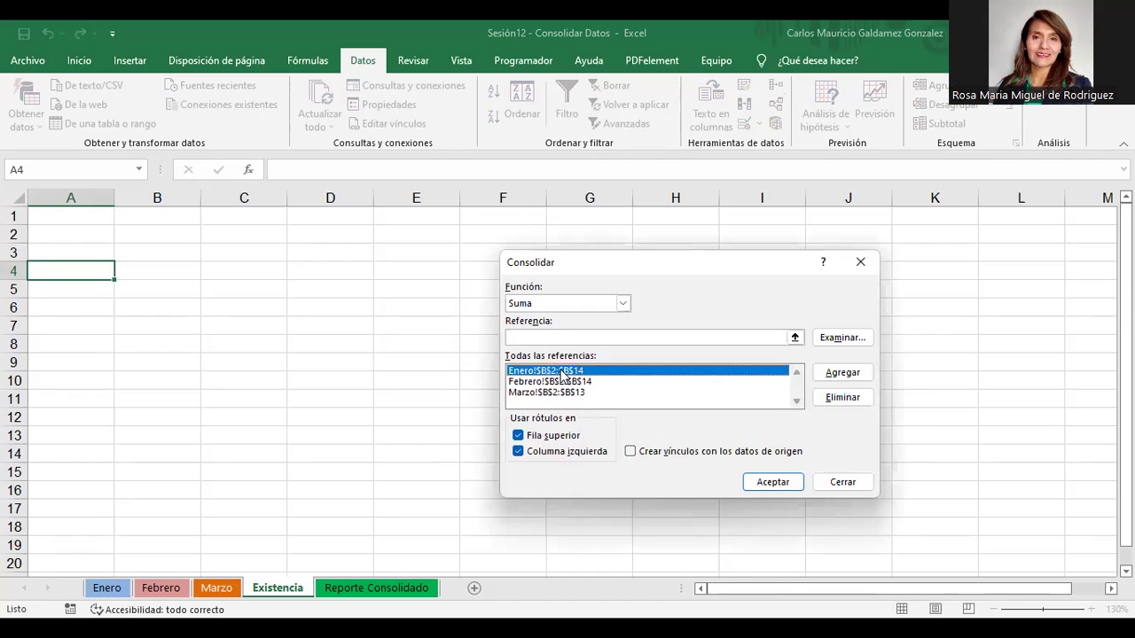
left_click(560, 393)
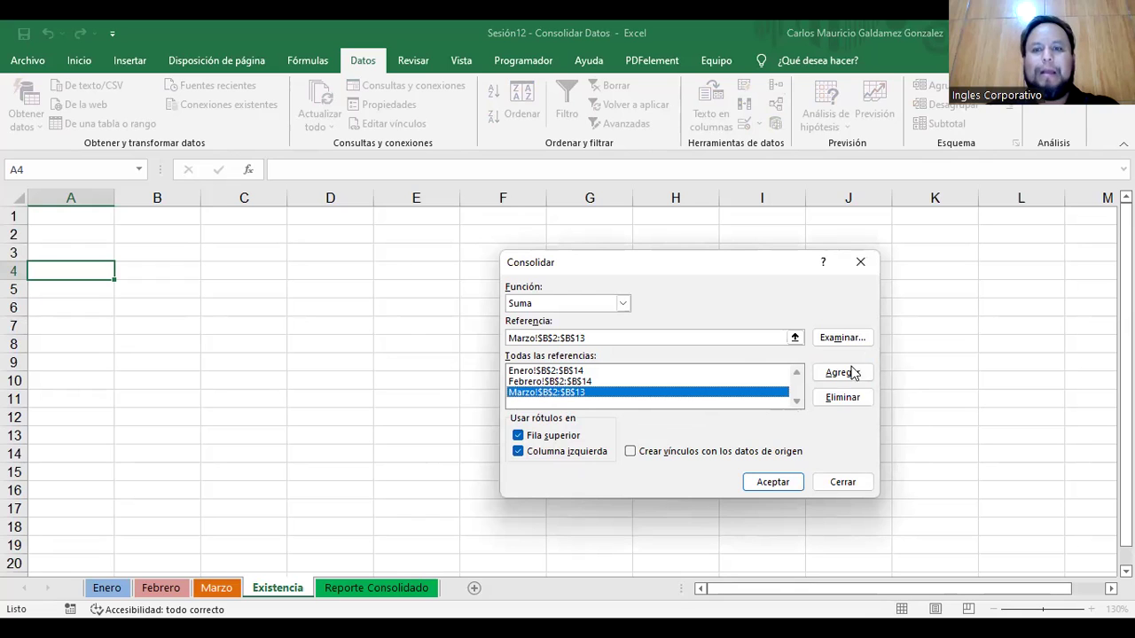
left_click(833, 401)
left_click(589, 382)
left_click(838, 399)
left_click(581, 372)
left_click(831, 399)
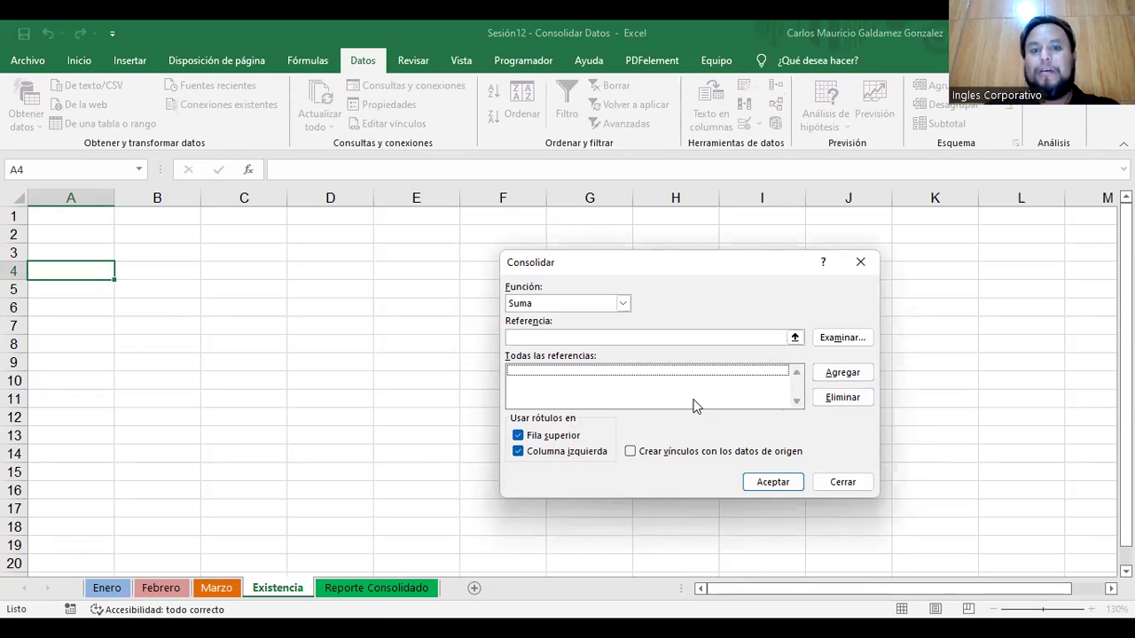
Add the Enero product names and quantities, range A2:B14, to the list of consolidation references.
left_click(794, 337)
left_click(118, 590)
left_click(158, 252)
left_click(245, 545, "shift")
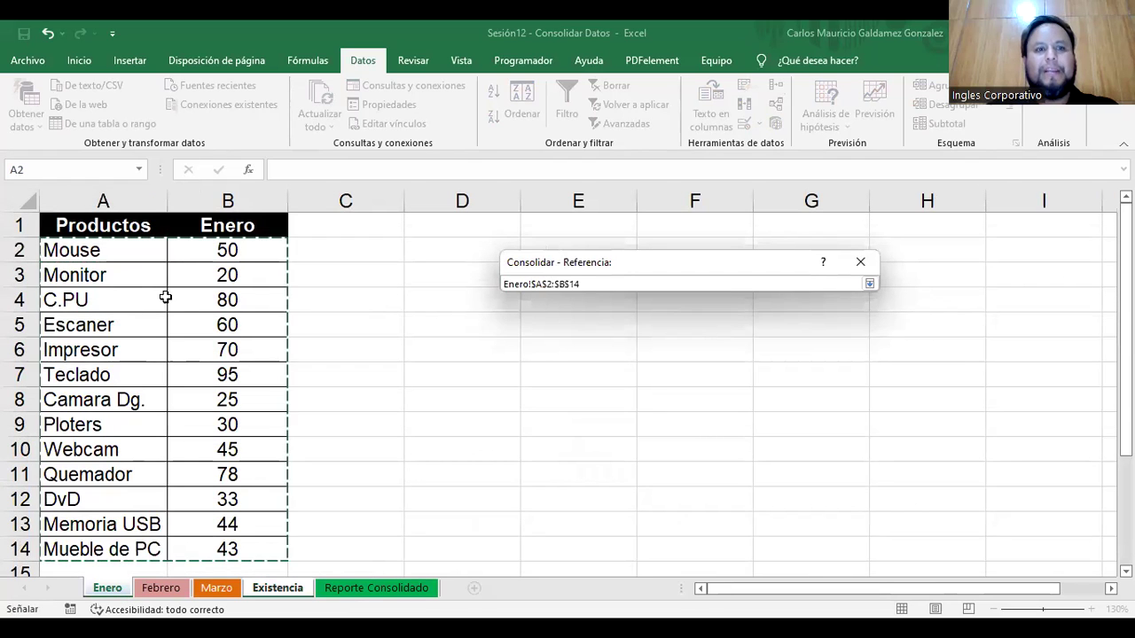
left_click(867, 284)
left_click(842, 372)
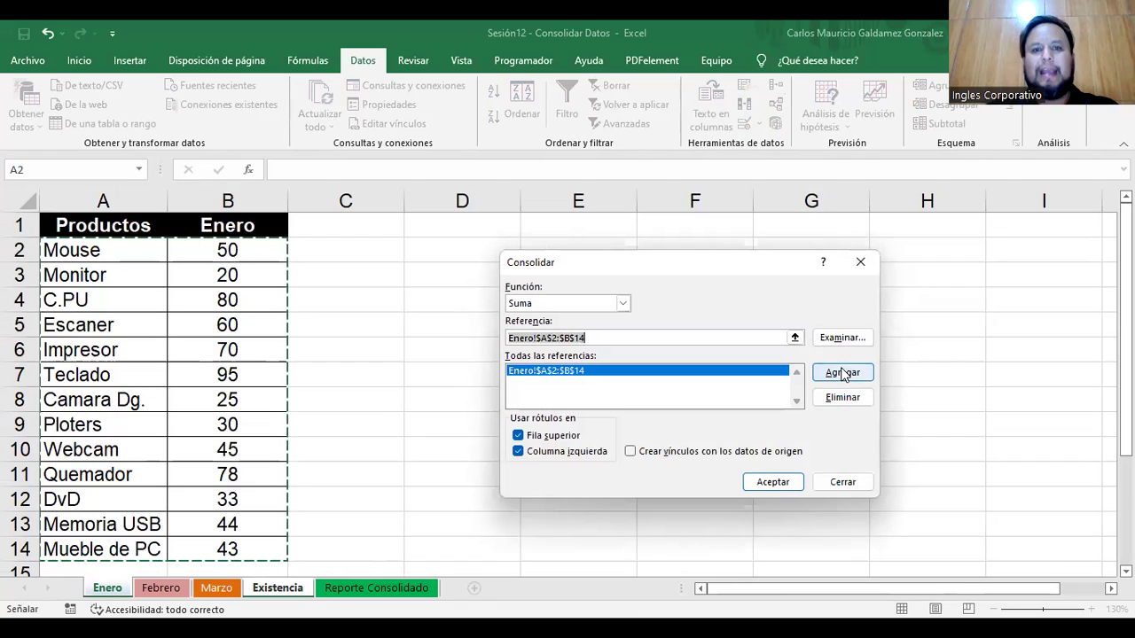
Add the Febrero product names and quantities, range A2:B14, to the list of consolidation references.
left_click(796, 337)
left_click(161, 587)
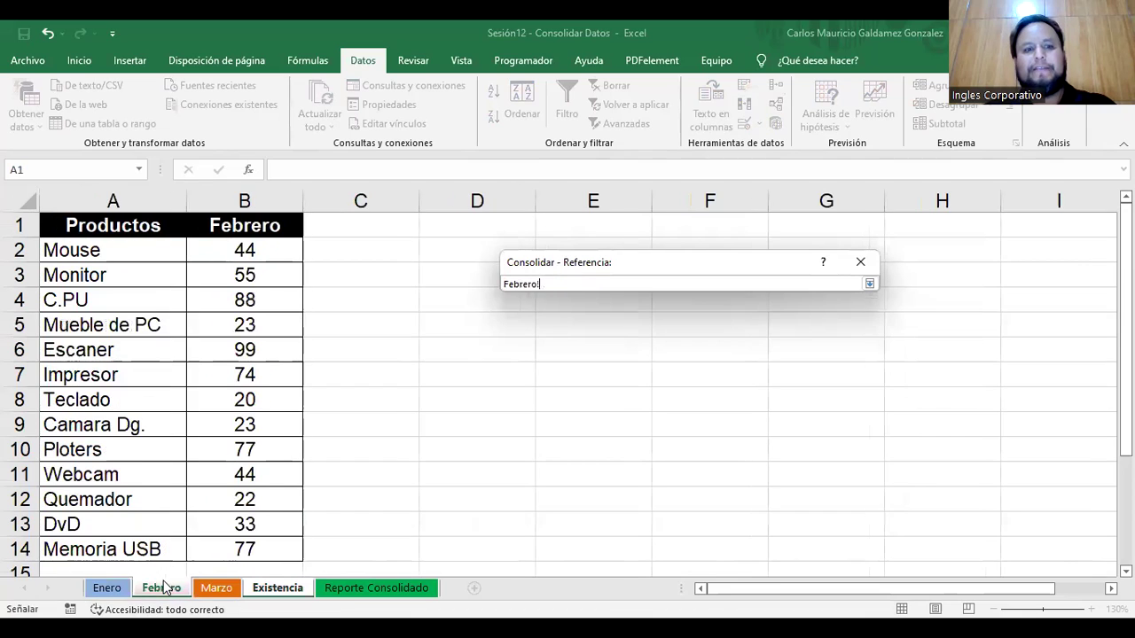
left_click(145, 261)
left_click_drag(145, 262, 240, 541)
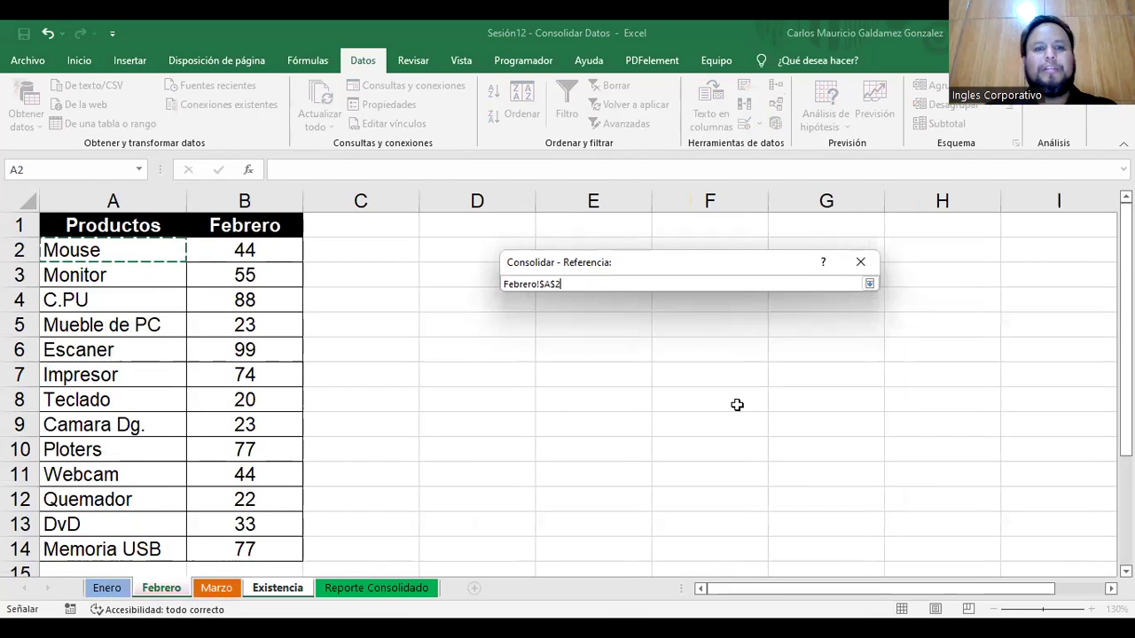
left_click(871, 284)
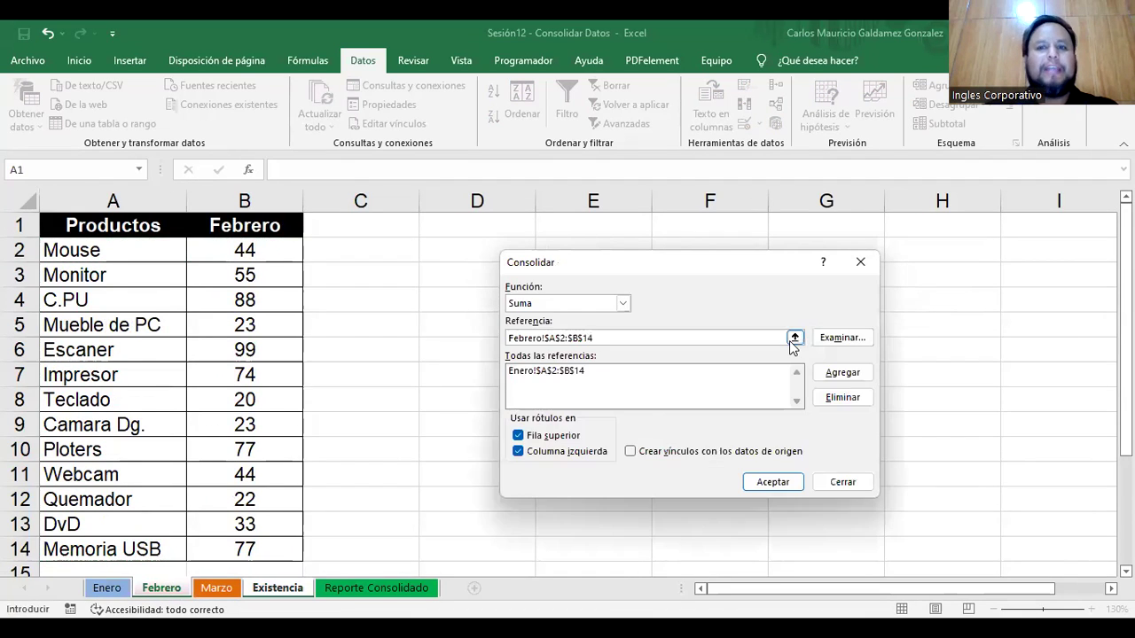
left_click(825, 373)
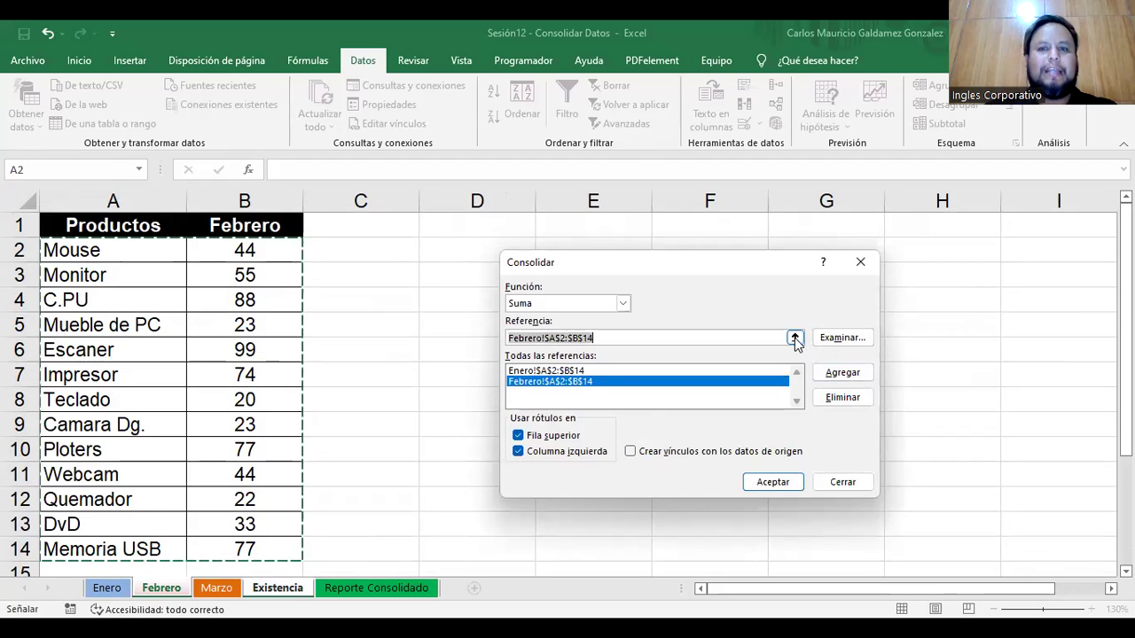
Add the Marzo range A2:B13 to the consolidation references and run the consolidation with the Suma function.
left_click(795, 338)
left_click(216, 587)
left_click_drag(124, 259, 263, 546)
left_click(869, 284)
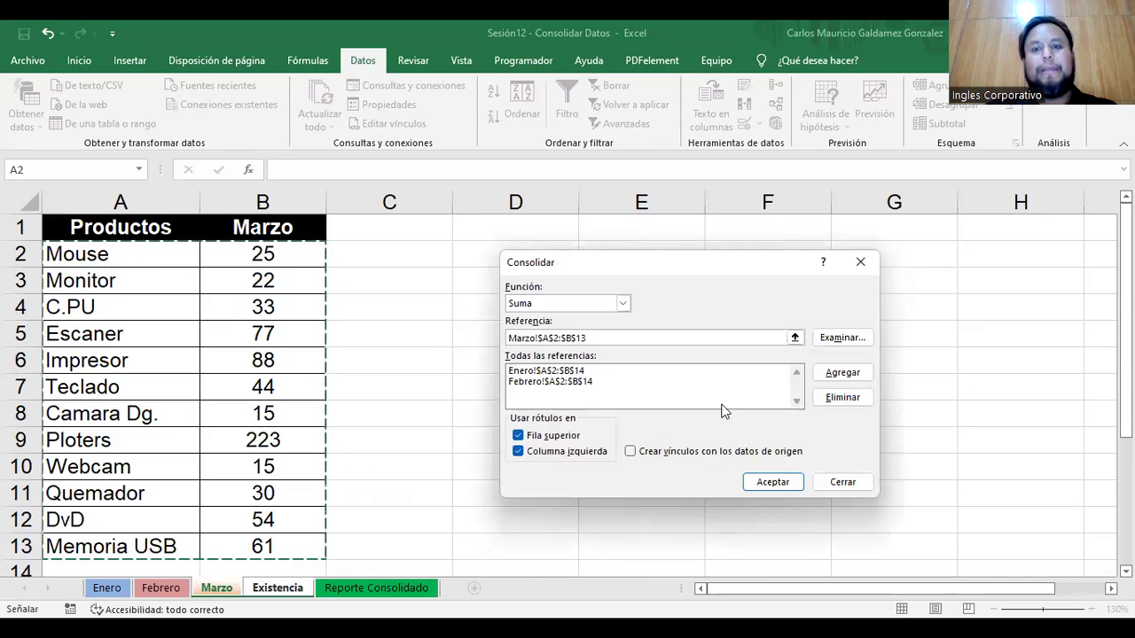
left_click(823, 372)
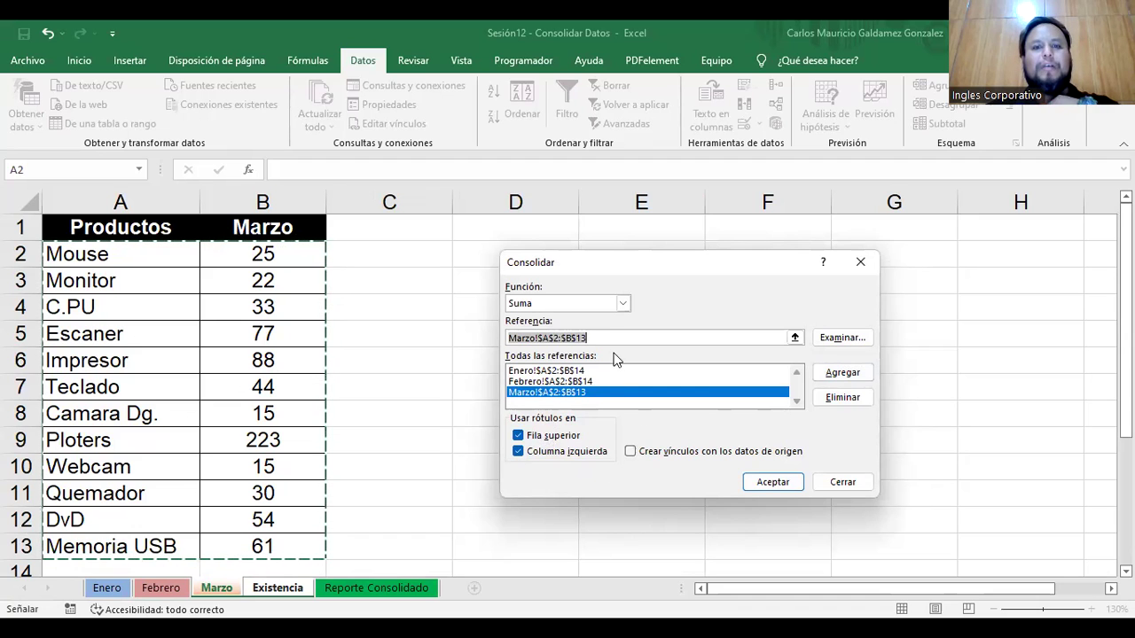
left_click(777, 487)
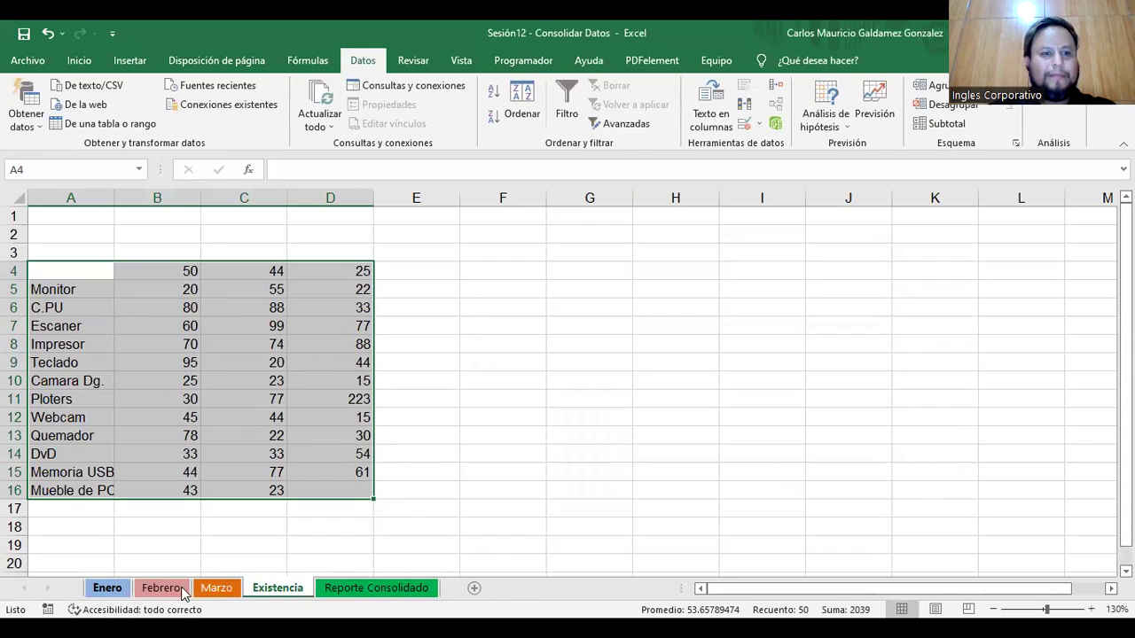
Reopen the Consolidate command on the Existencia sheet and remove all three monthly references from the list.
left_click(777, 87)
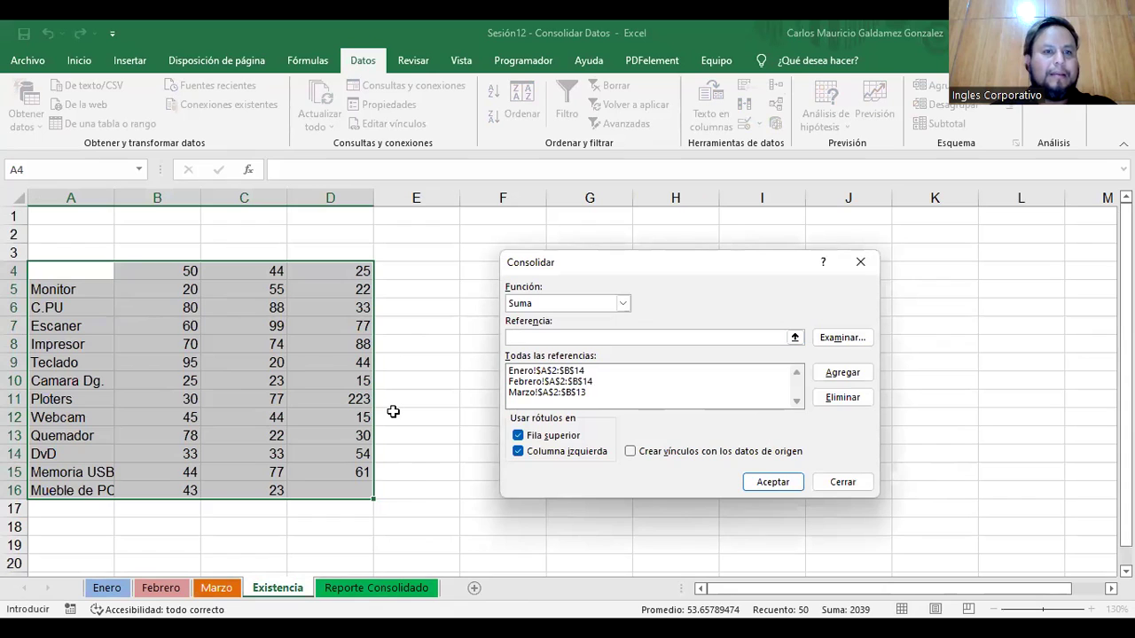
left_click(73, 269)
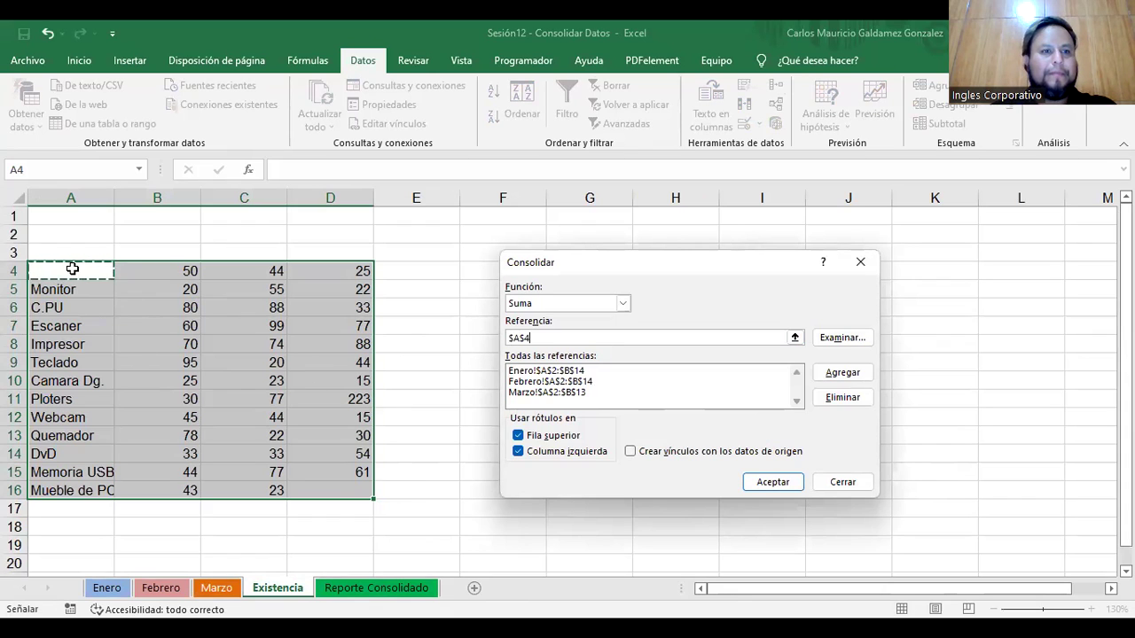
key("BackSpace")
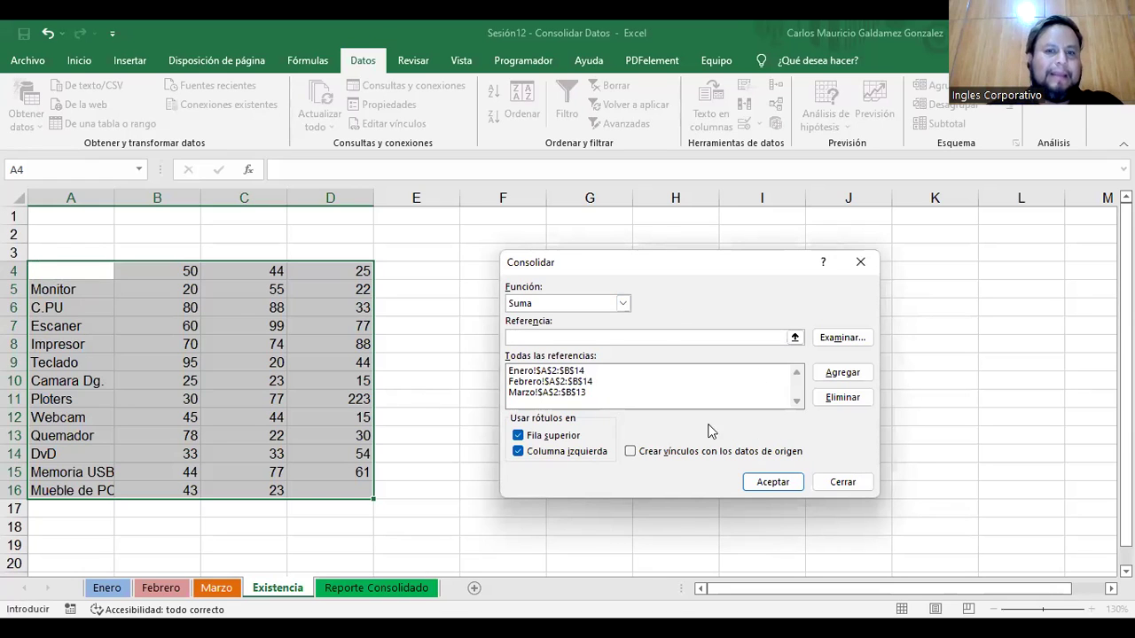
left_click(739, 370)
left_click(732, 392)
left_click(838, 398)
left_click(594, 372)
left_click(841, 397)
left_click(656, 372)
left_click(840, 397)
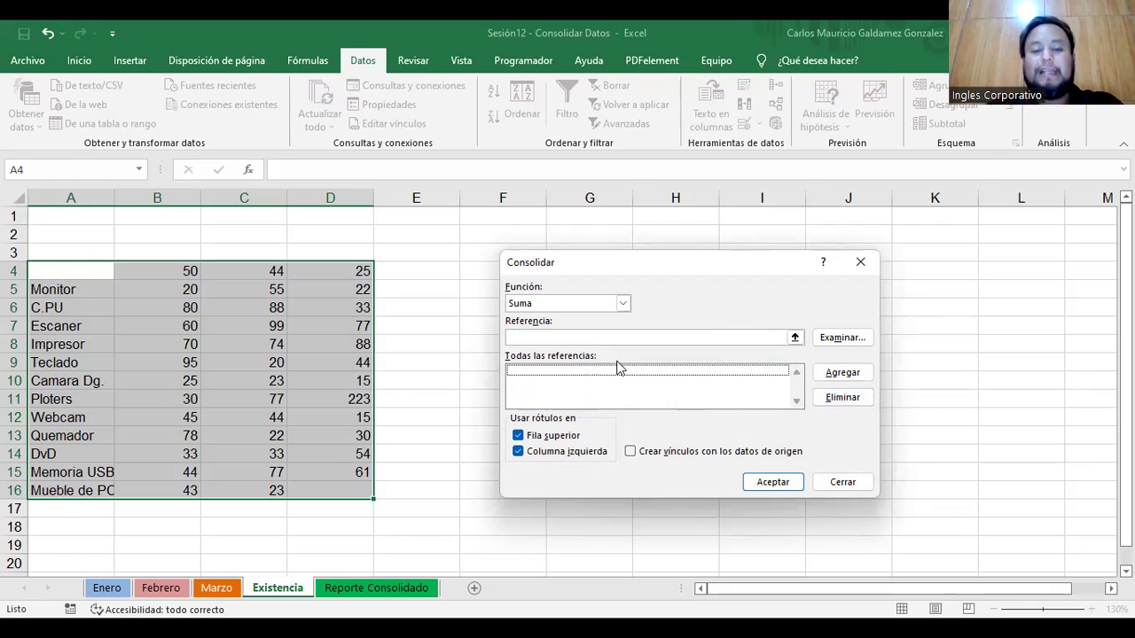
Add the Enero table including its header row, range A1:B14, to the list of consolidation references.
left_click(795, 337)
left_click(106, 588)
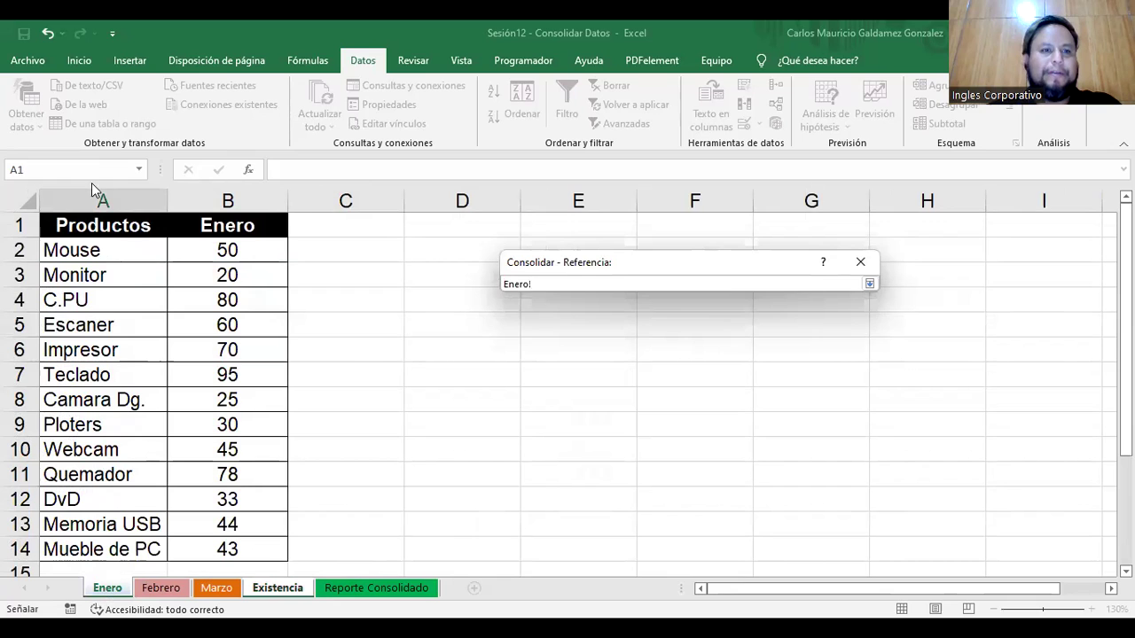
left_click(84, 226)
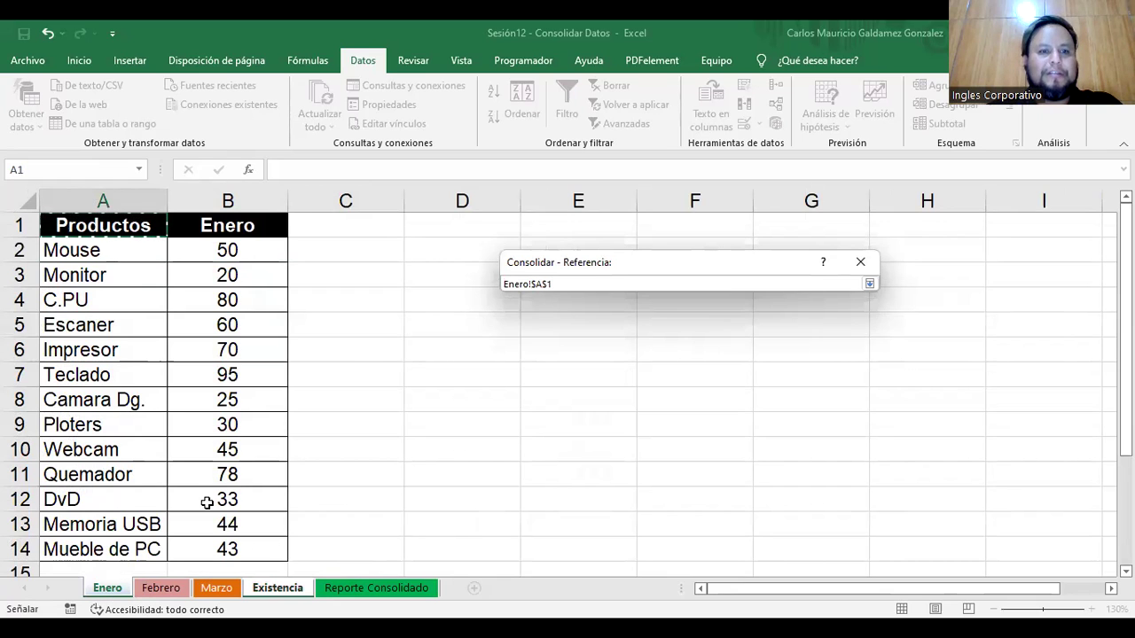
left_click(217, 544, "shift")
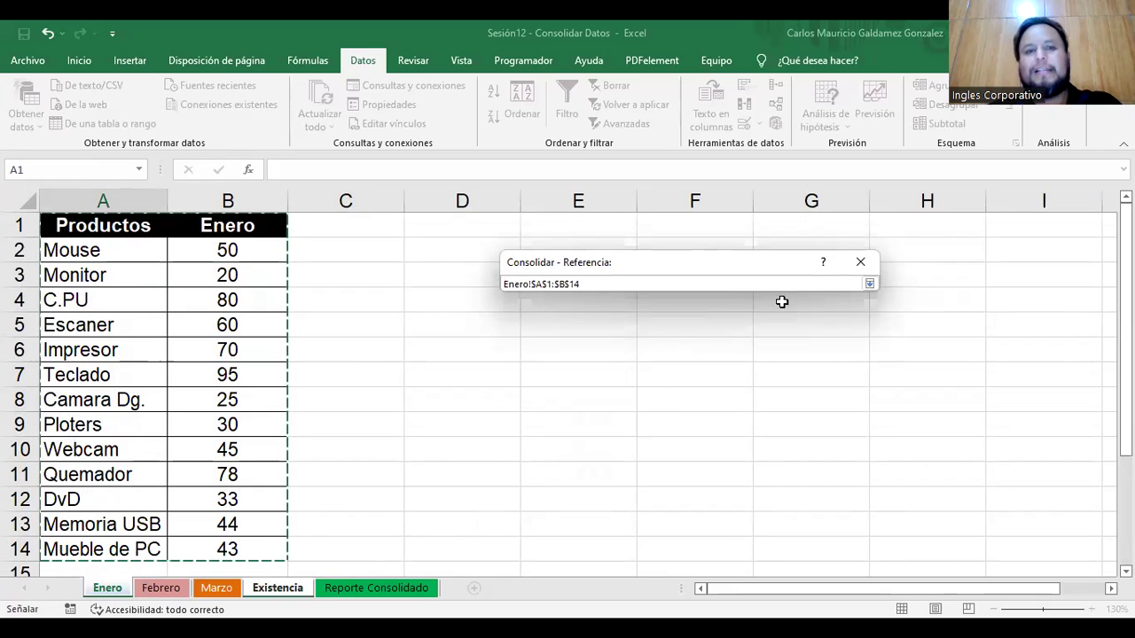
left_click(870, 285)
left_click(842, 373)
Add the Febrero table including its header row, range A1:B14, to the list of consolidation references.
left_click(795, 337)
left_click(160, 588)
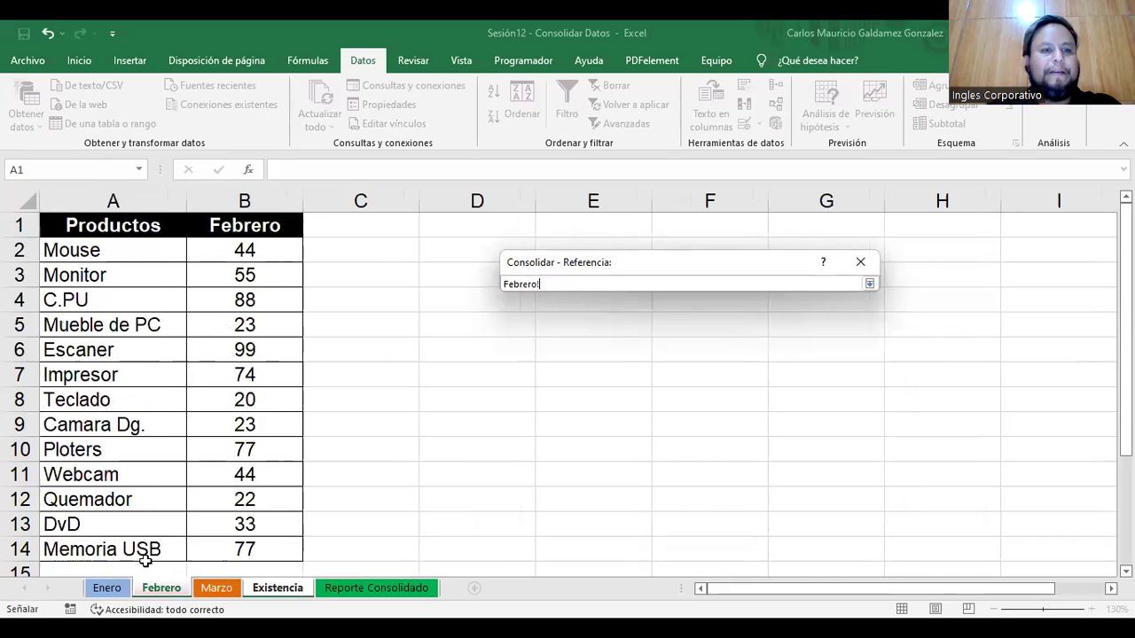
left_click_drag(235, 543, 242, 548)
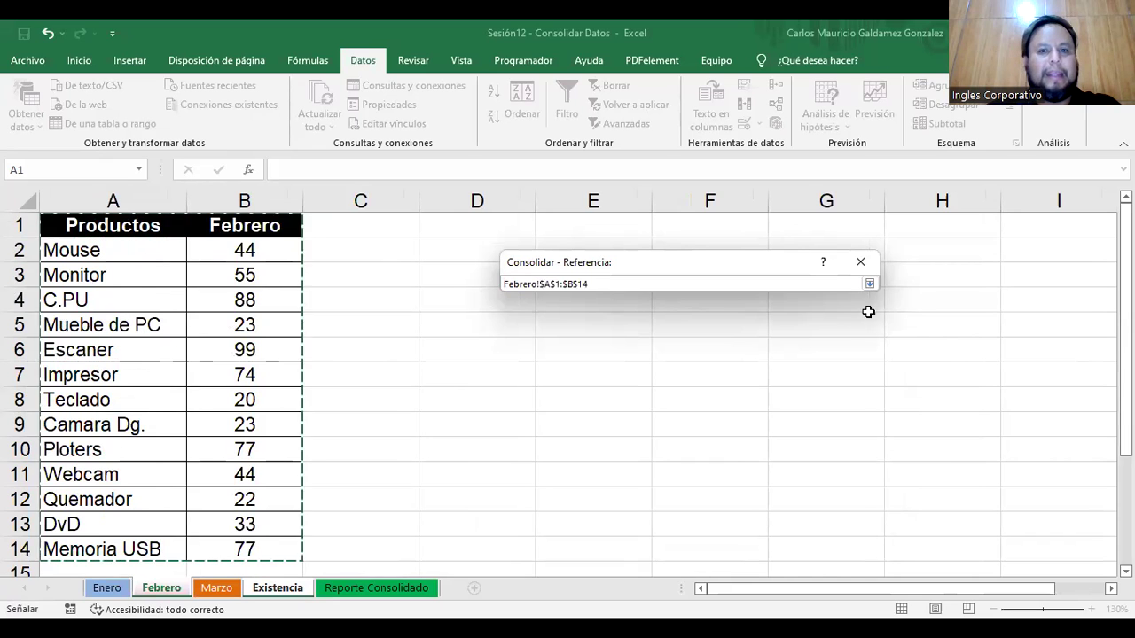
left_click(871, 282)
left_click(844, 373)
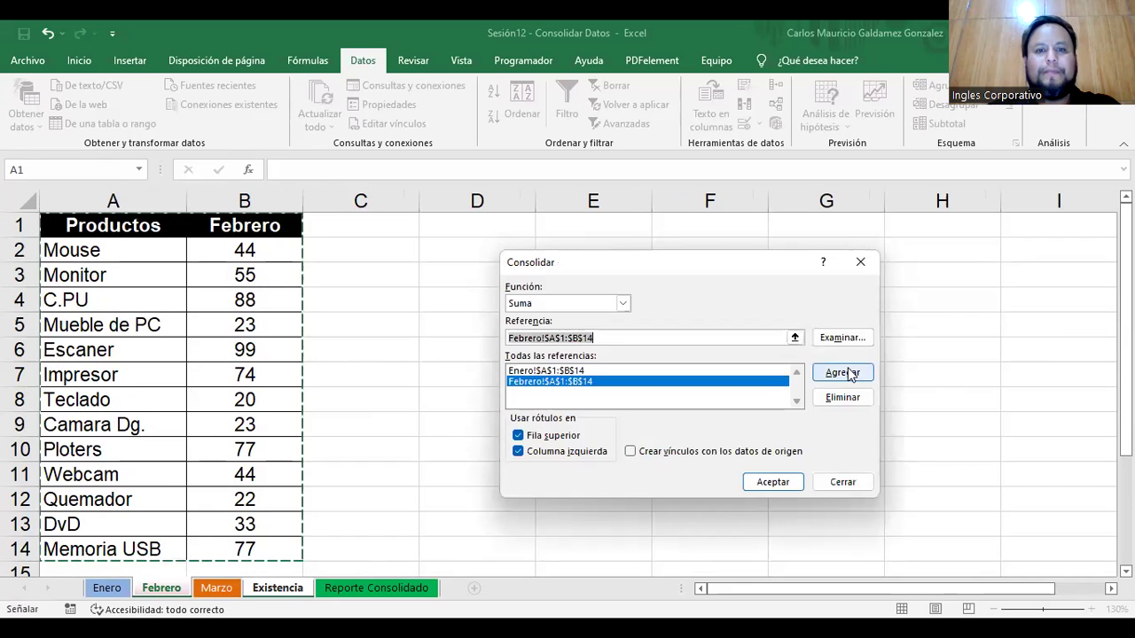
Add the Marzo table including its header row, range A1:B13, to the list of consolidation references.
left_click(802, 344)
left_click(795, 338)
left_click(217, 588)
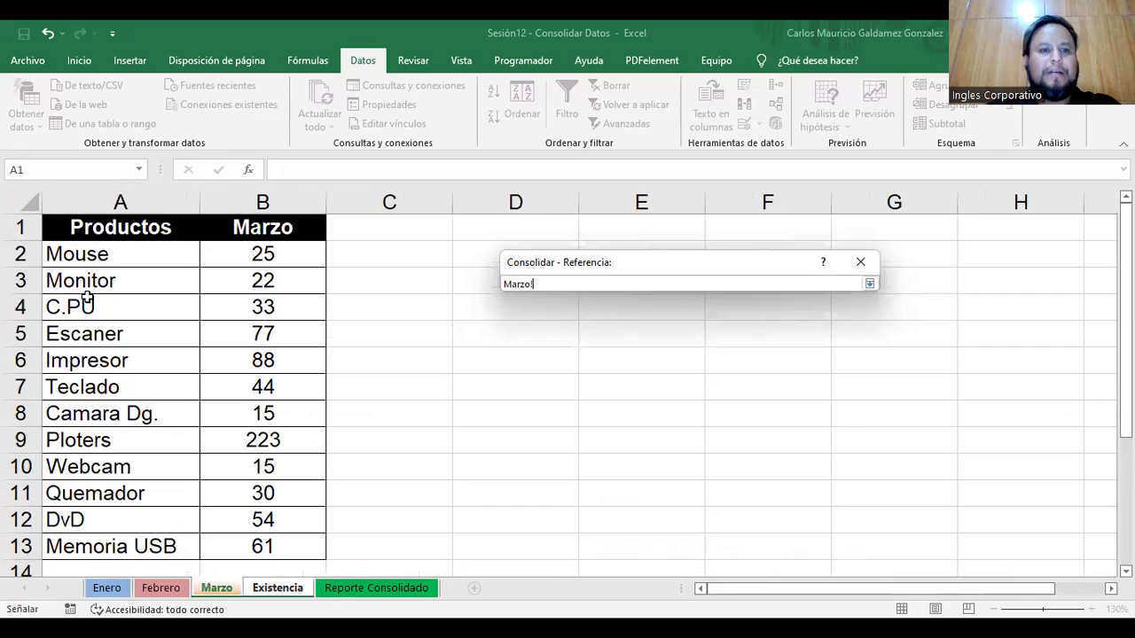
left_click(102, 233)
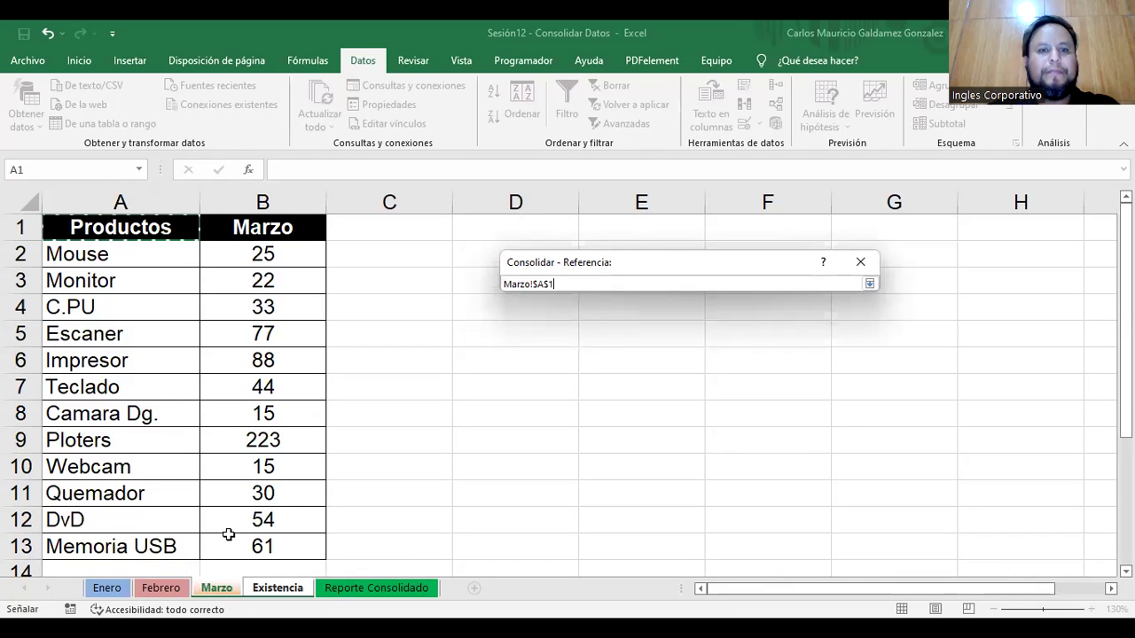
left_click_drag(228, 534, 249, 545)
left_click(870, 283)
left_click(842, 373)
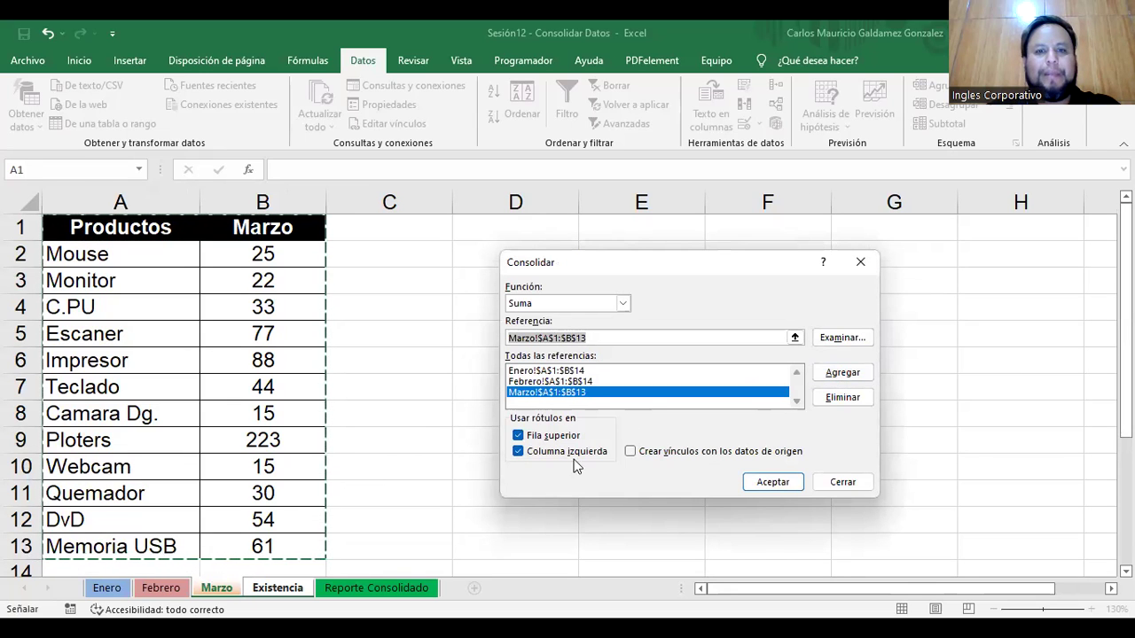
Try to run the consolidation on the Existencia sheet, and widen column A to fit the product names.
left_click(767, 484)
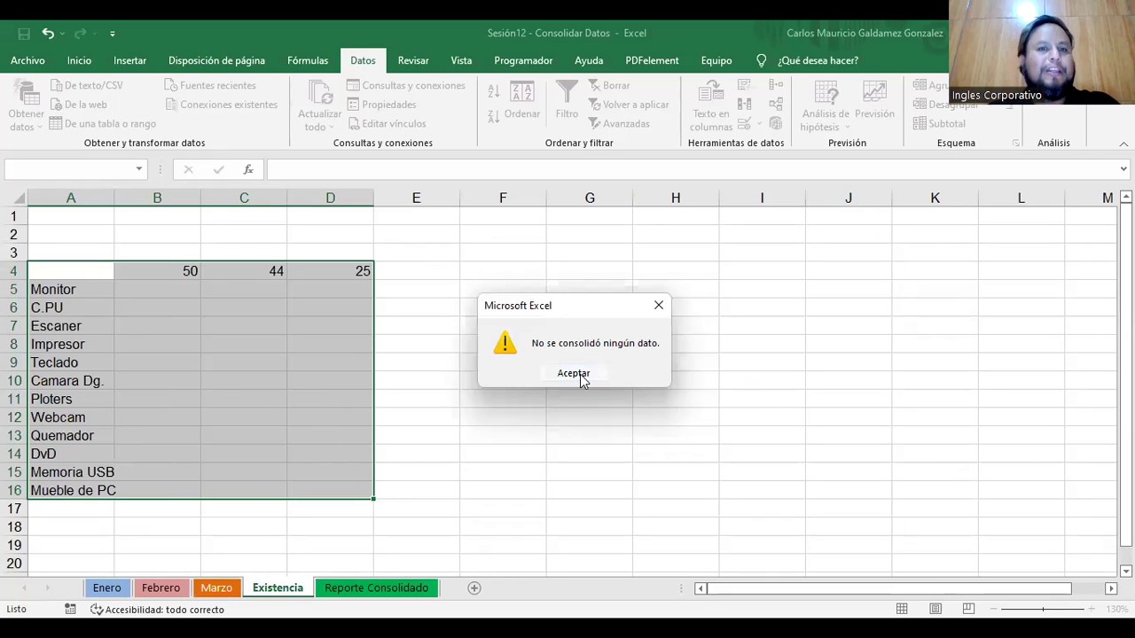
left_click(578, 374)
left_click(233, 398)
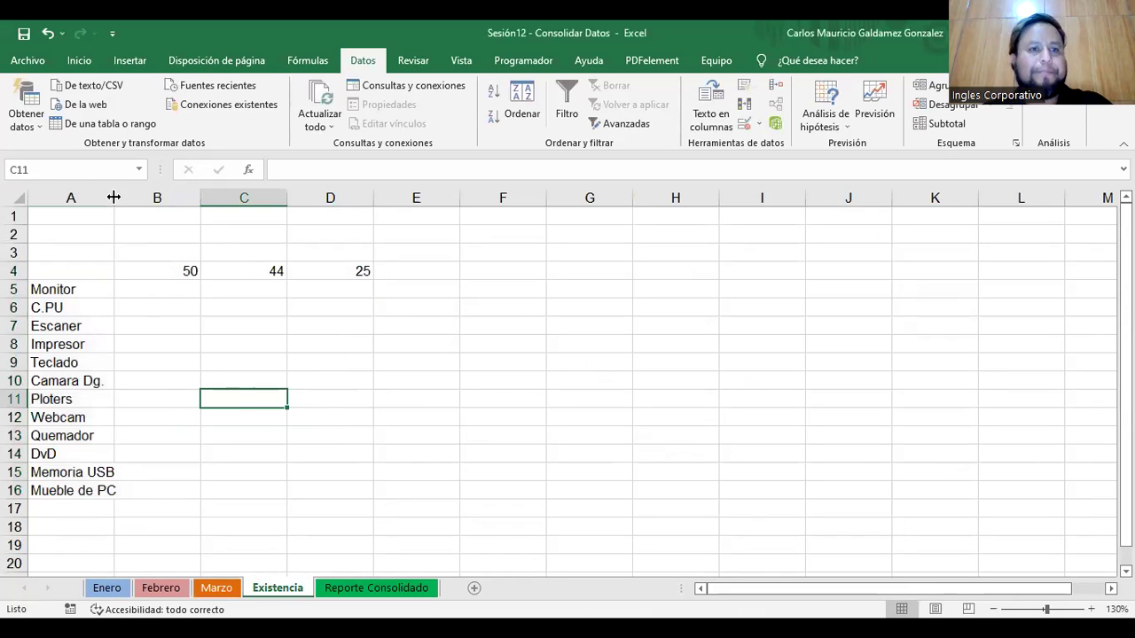
left_click(55, 284)
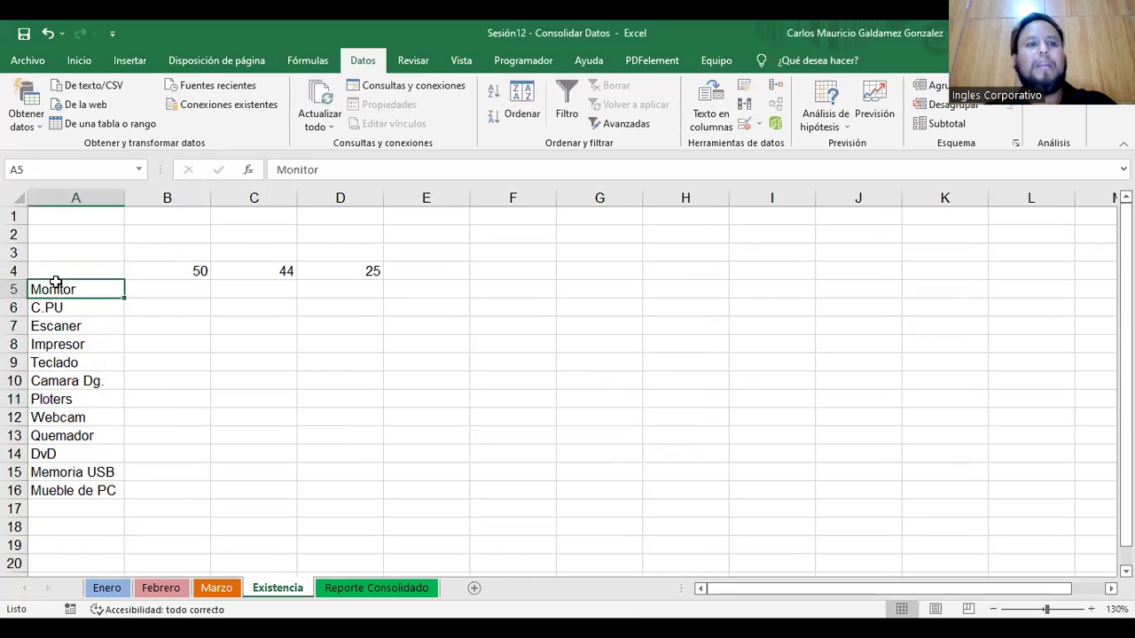
Examine the product names and quantities in range A2:B14 of the Enero sheet.
left_click(108, 588)
left_click(91, 248)
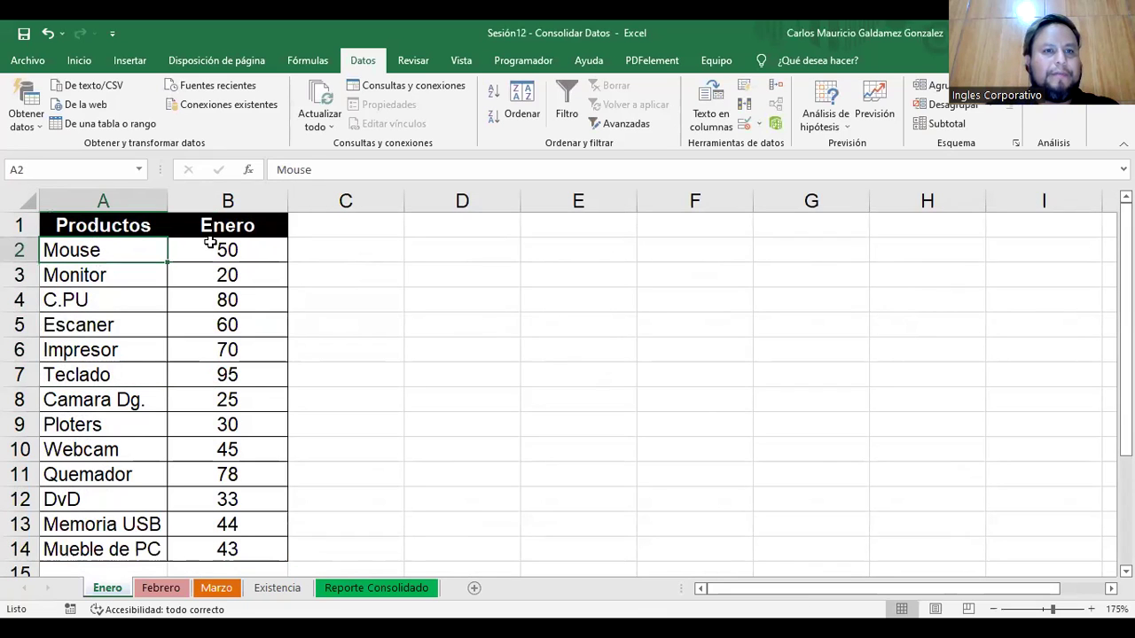
left_click_drag(112, 250, 197, 549)
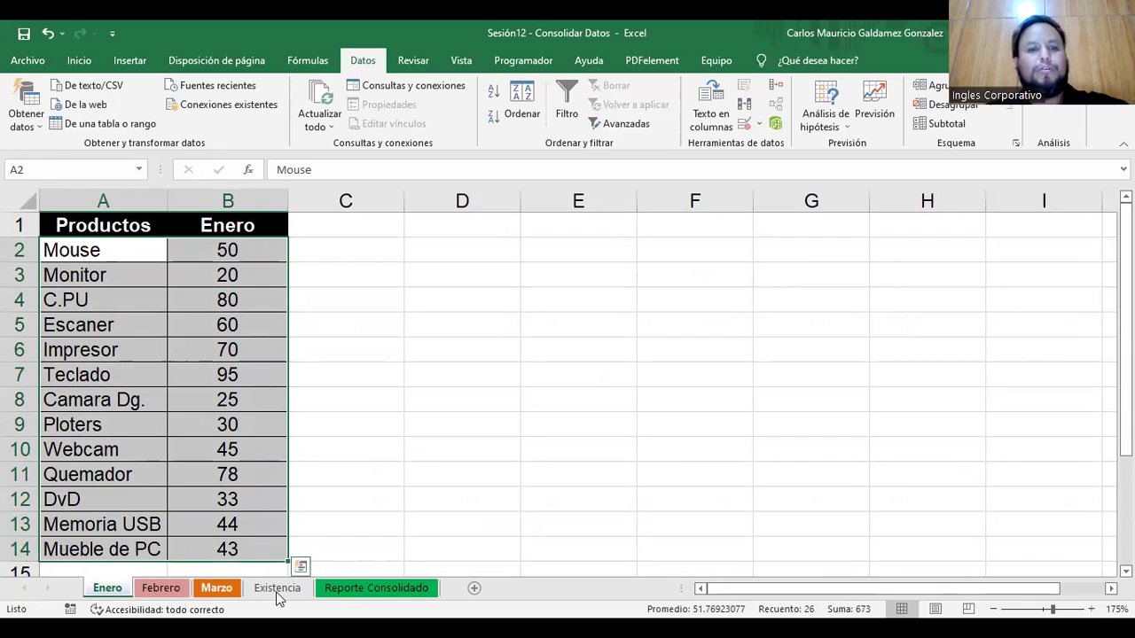
left_click(133, 256)
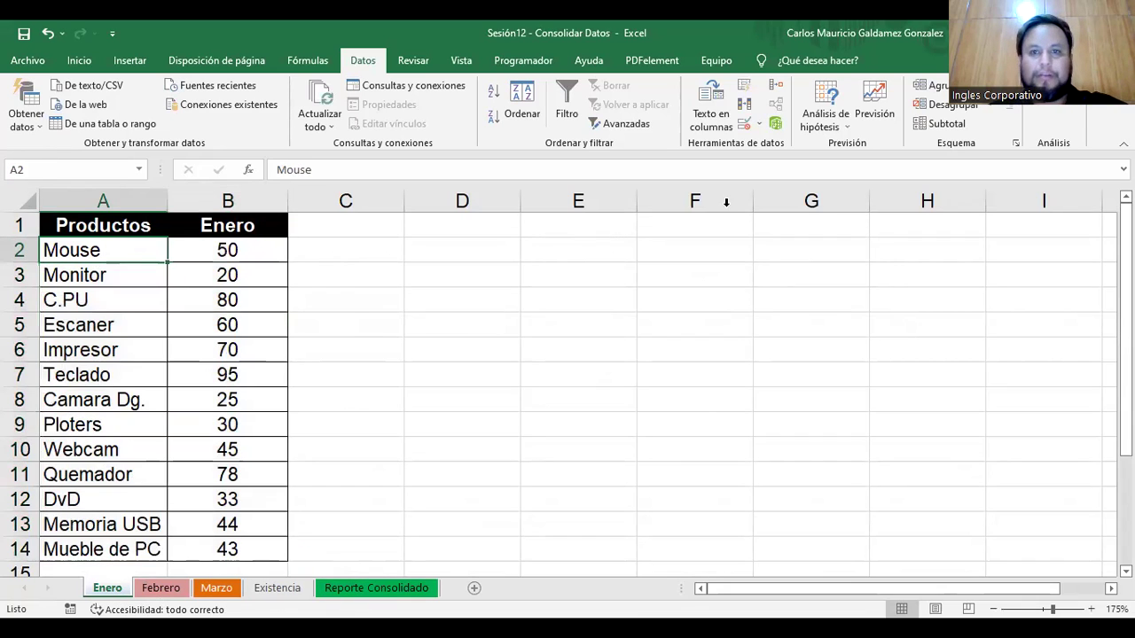
Delete the Existencia and Reporte Consolidado sheets from the workbook.
left_click(277, 588)
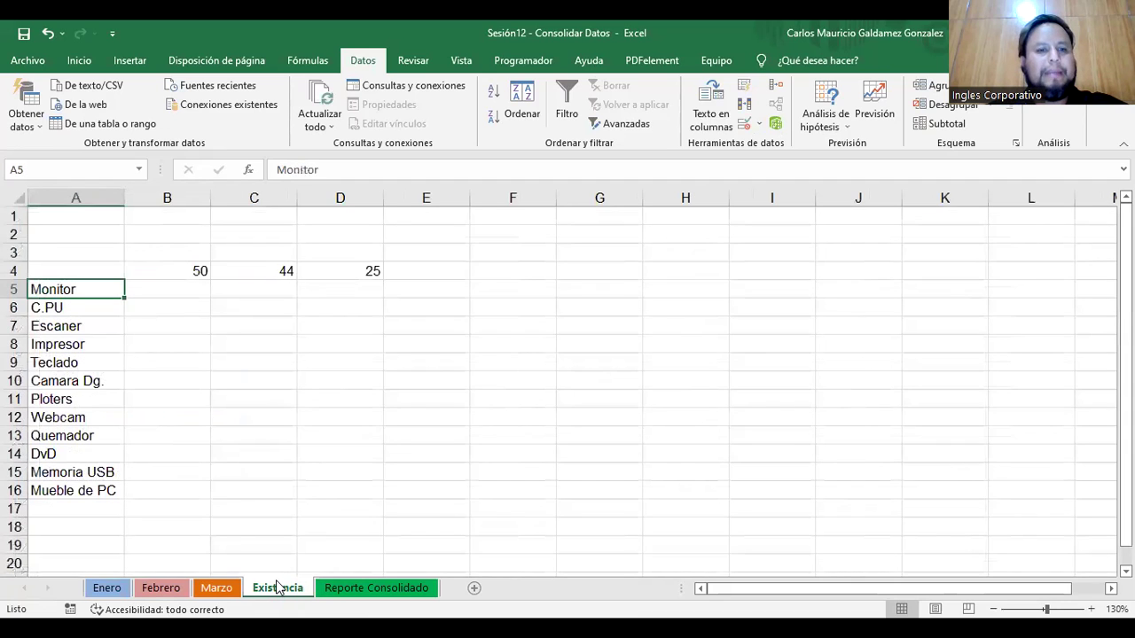
right_click(282, 588)
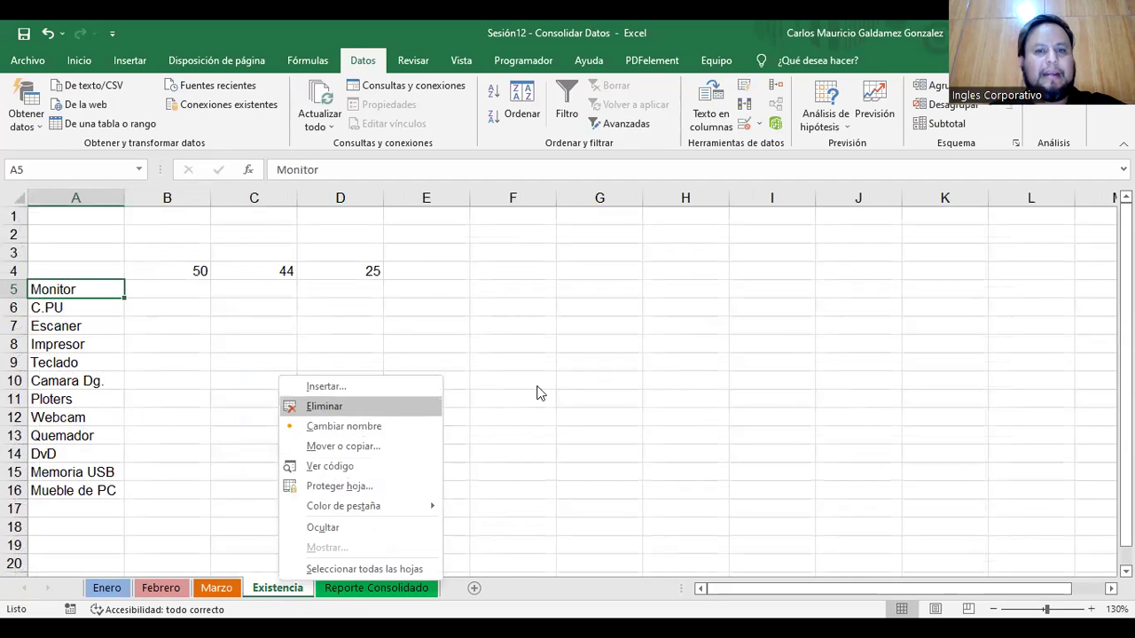
left_click(325, 406)
right_click(307, 590)
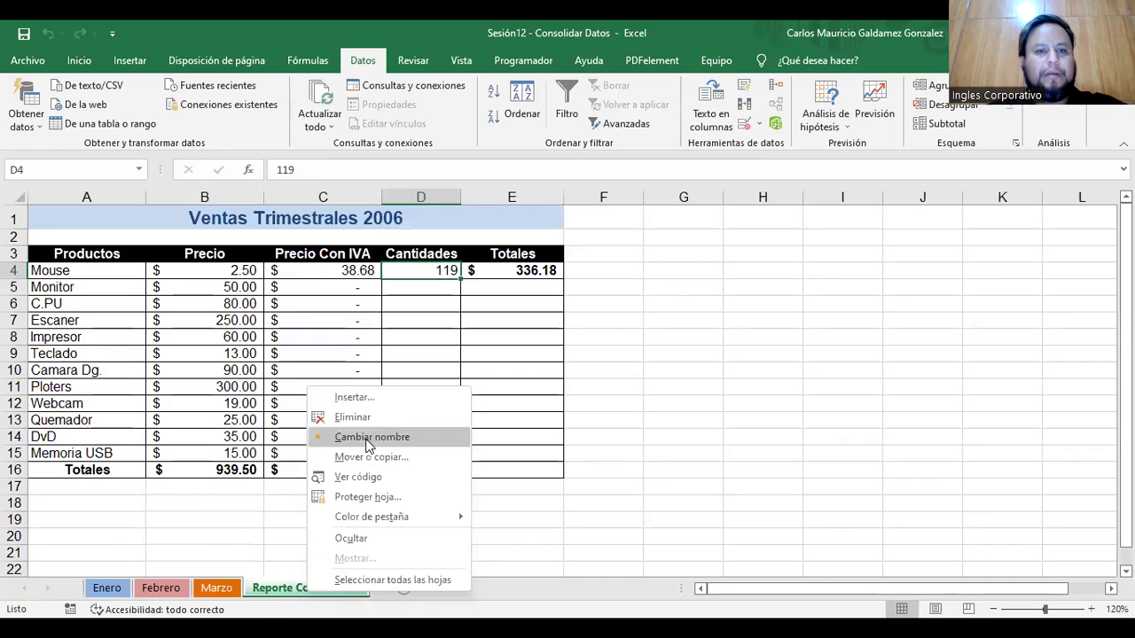
left_click(353, 417)
left_click(530, 374)
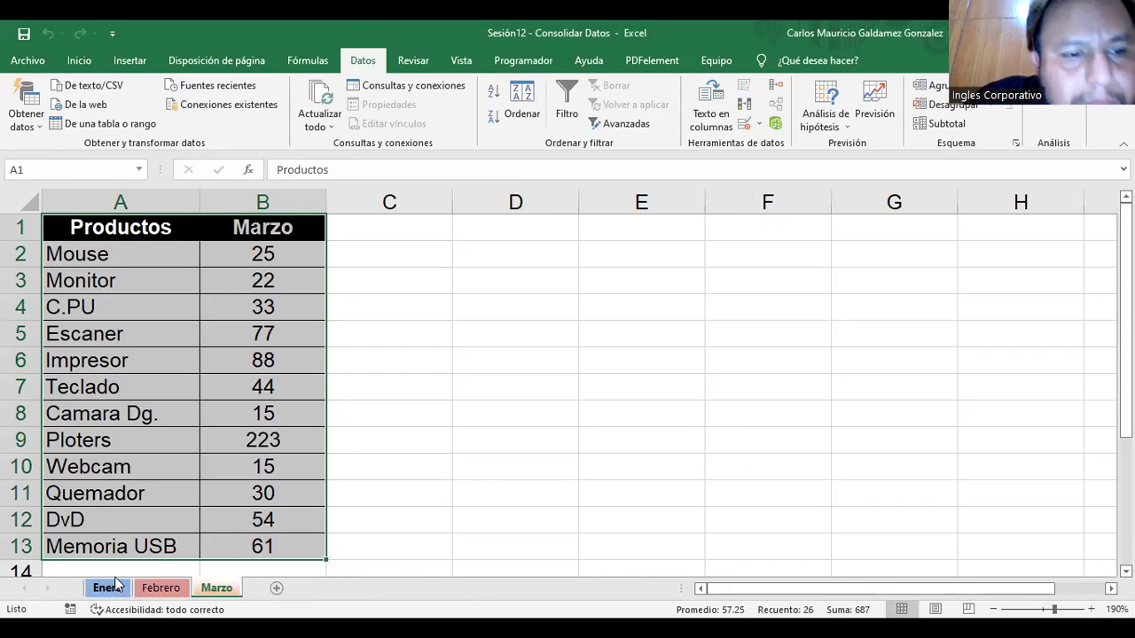
Look through the three monthly sheets, insert a new worksheet after Marzo, and return to the Enero sheet.
left_click(106, 587)
left_click(161, 587)
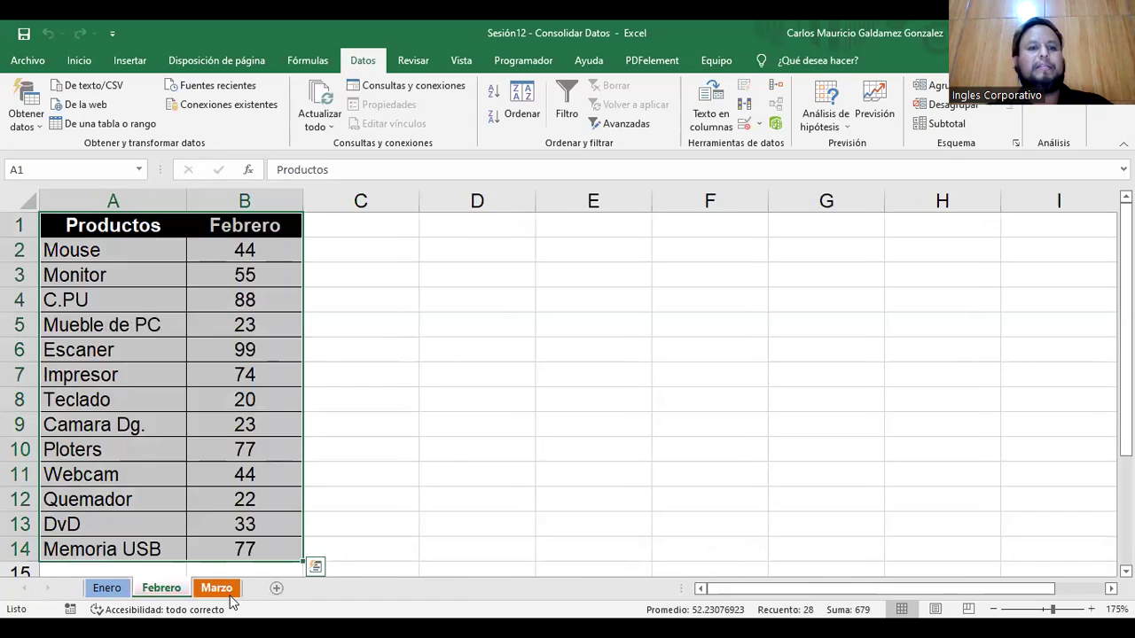
left_click(218, 589)
left_click(107, 588)
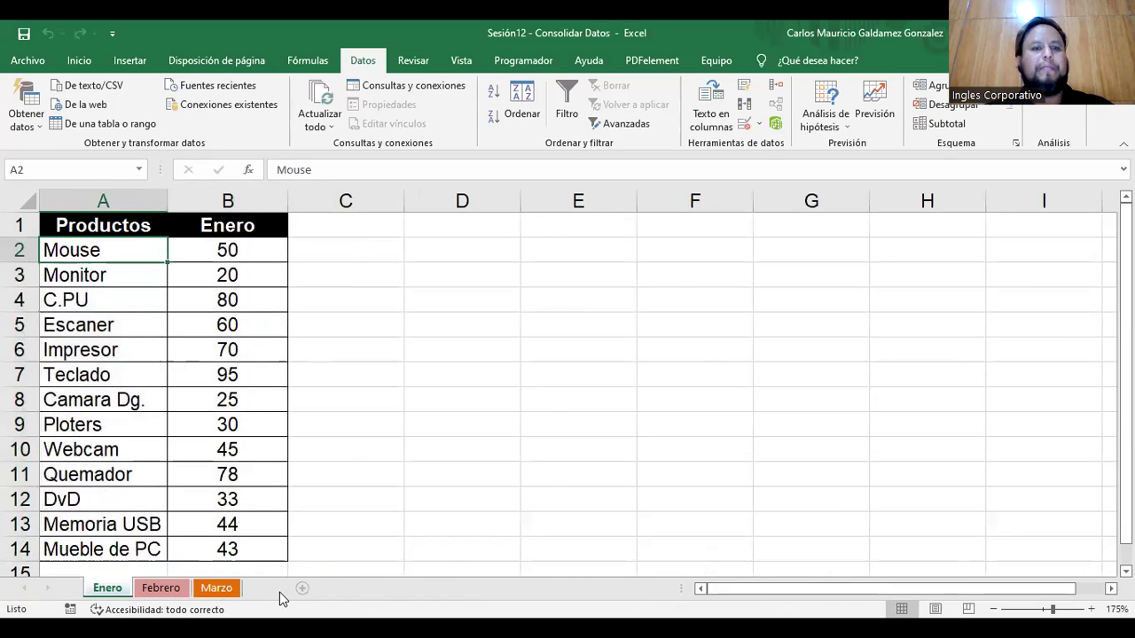
left_click(275, 588)
left_click_drag(152, 592, 303, 589)
left_click(109, 589)
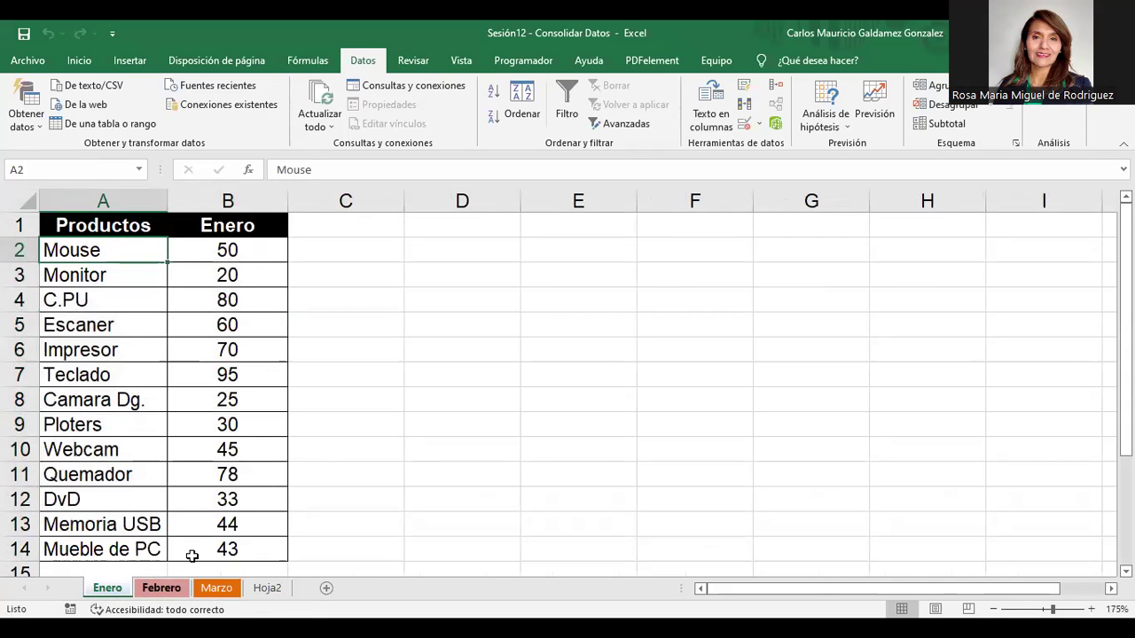
left_click(779, 94)
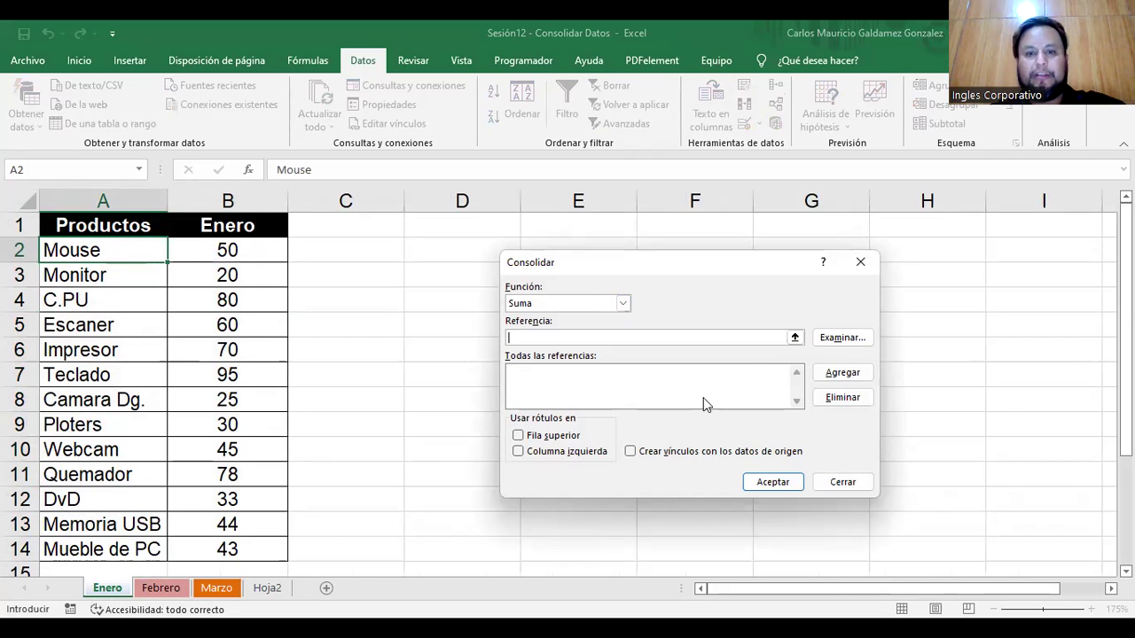
left_click(623, 304)
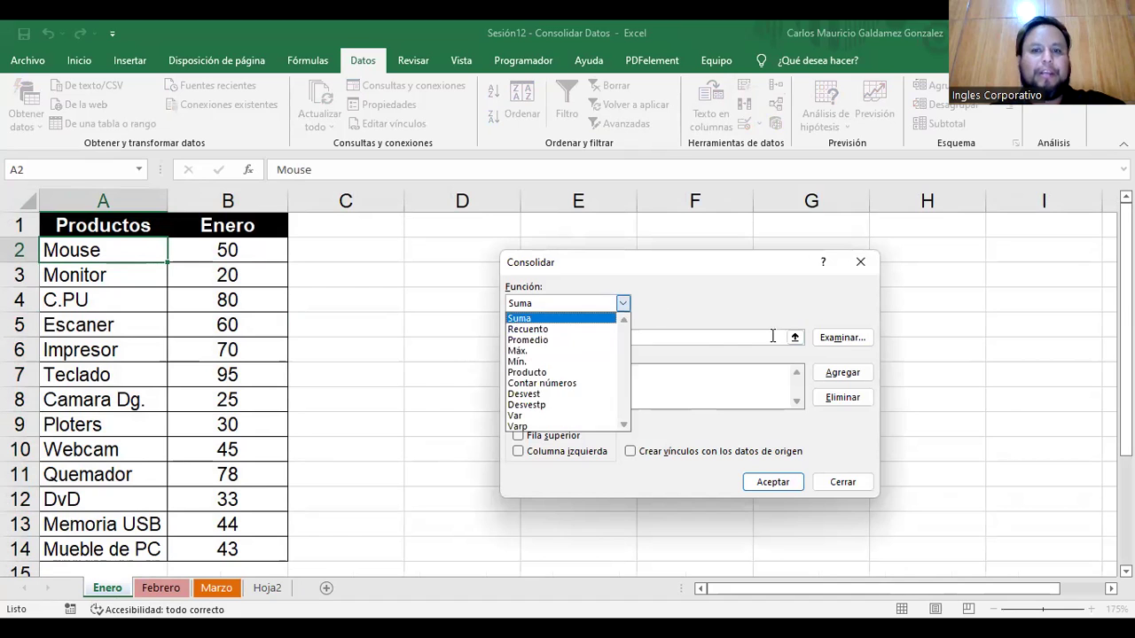
left_click(842, 481)
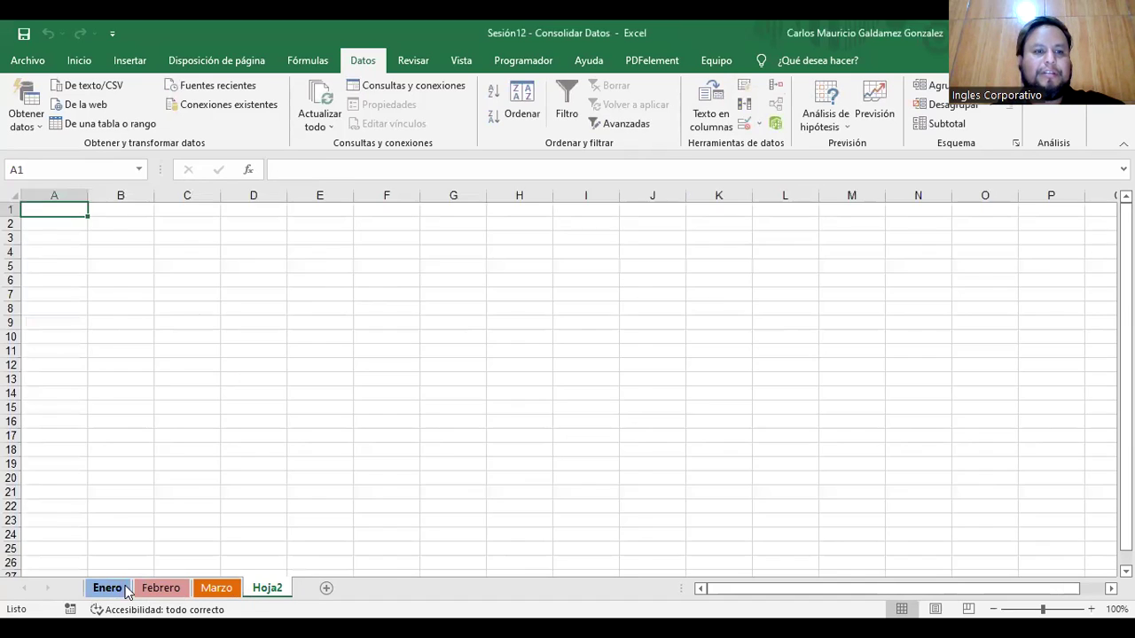
Compare the Mouse row in A2:B2 across the Enero, Febrero and Marzo sheets.
left_click_drag(147, 257, 239, 251)
left_click(159, 609)
left_click(159, 592)
left_click(214, 590)
left_click_drag(162, 253, 264, 254)
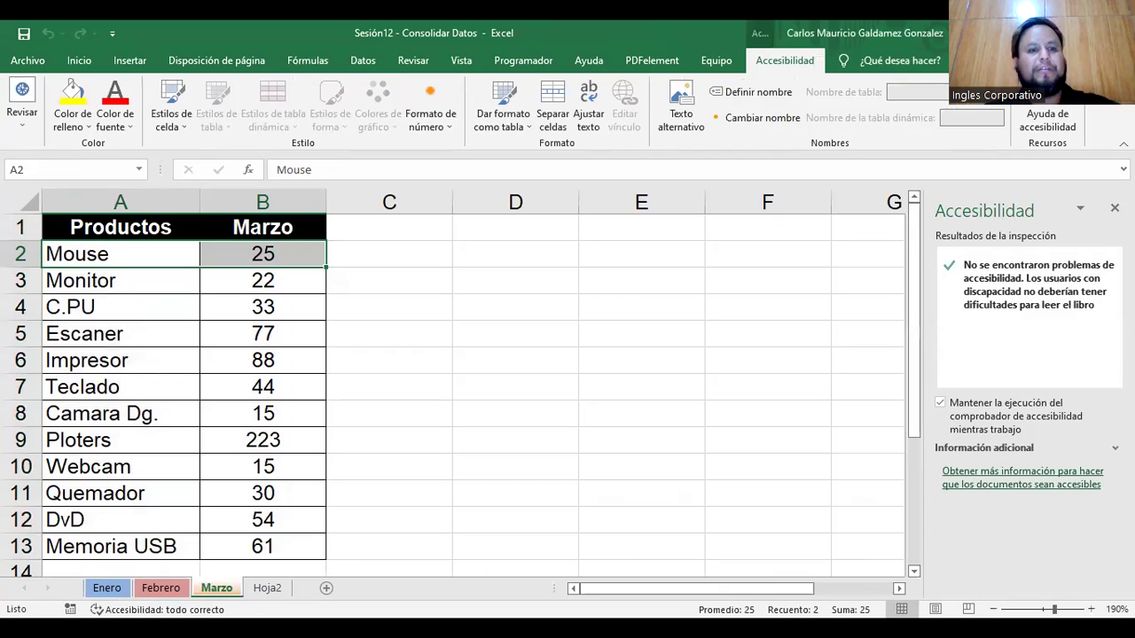
left_click(255, 592)
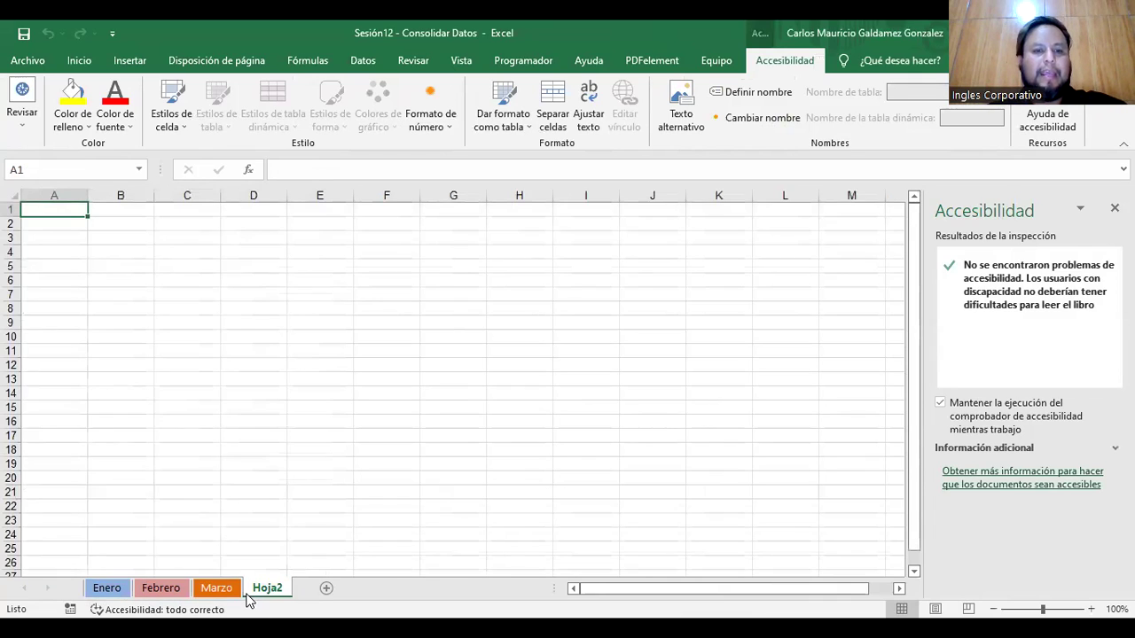
left_click(103, 592)
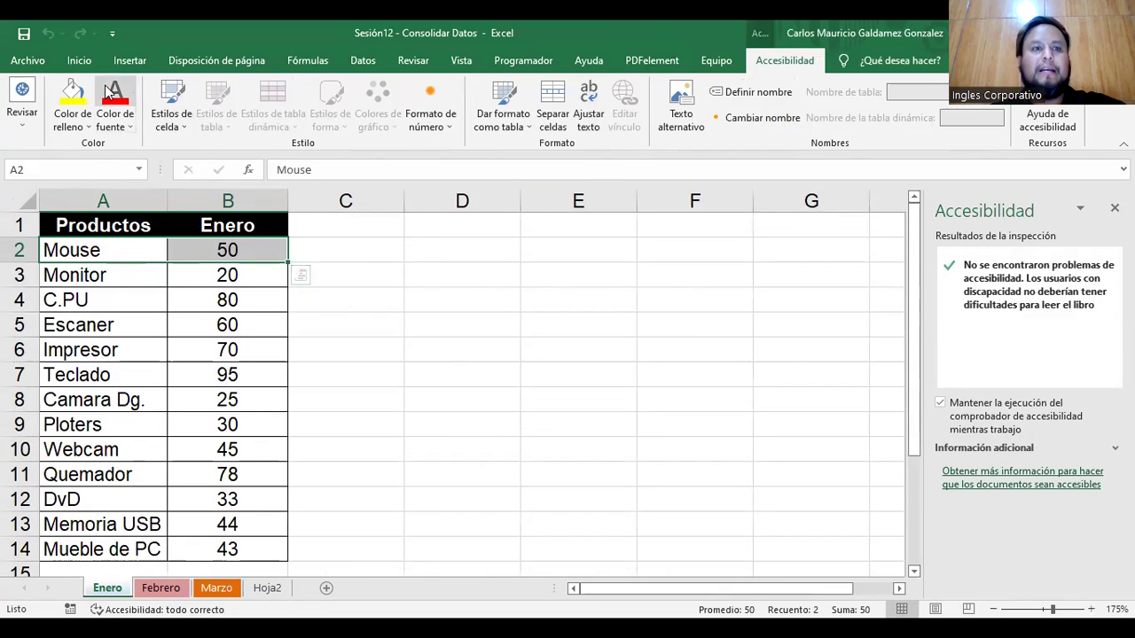
left_click(78, 62)
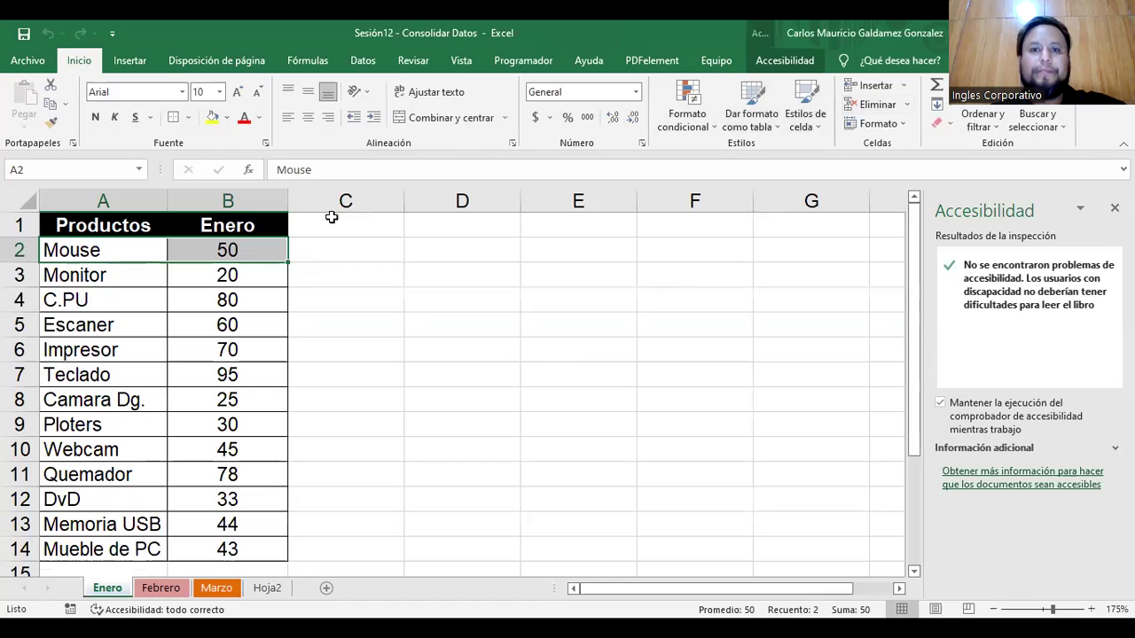
Start a data consolidation at cell A1 of the empty Hoja2 sheet, using the Suma function.
left_click(266, 587)
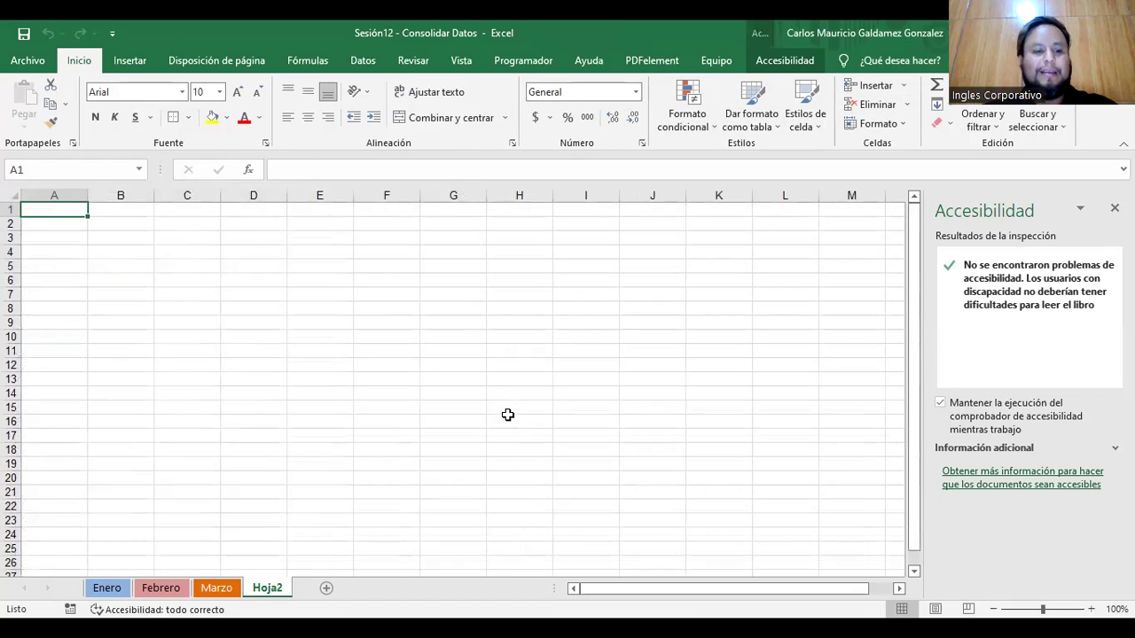
scroll(507, 415, "up", 2)
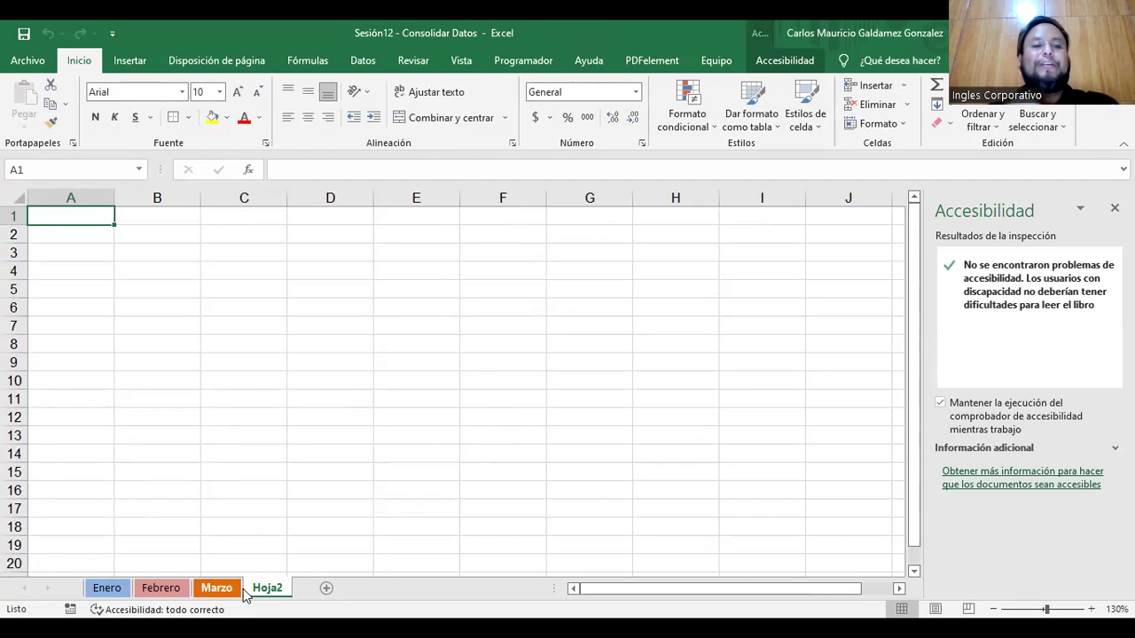
left_click(364, 62)
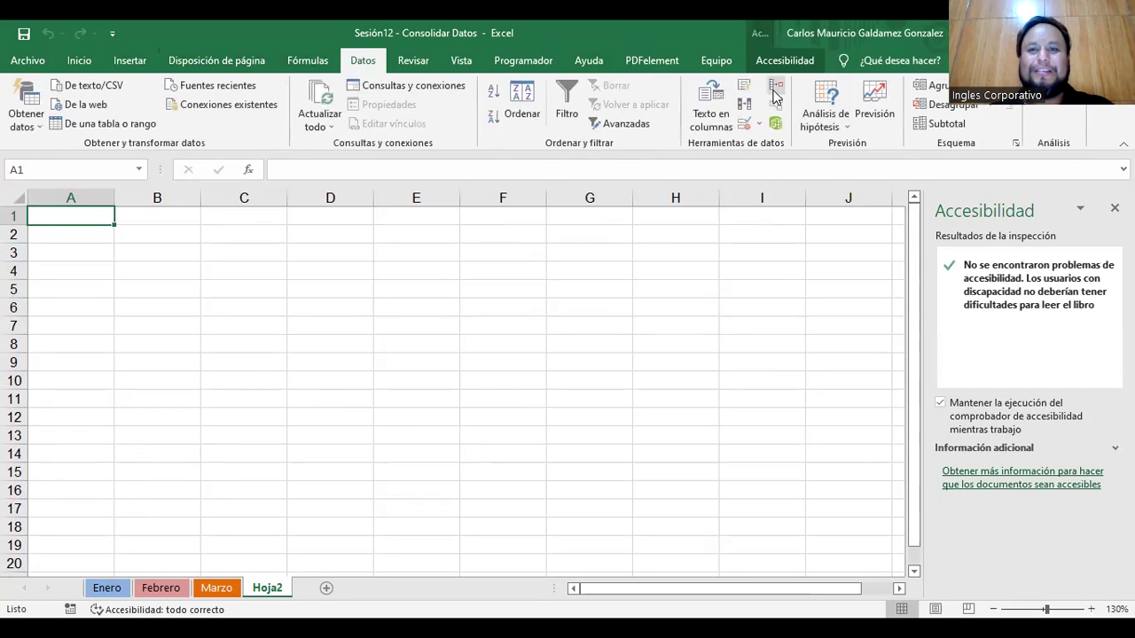
left_click(775, 95)
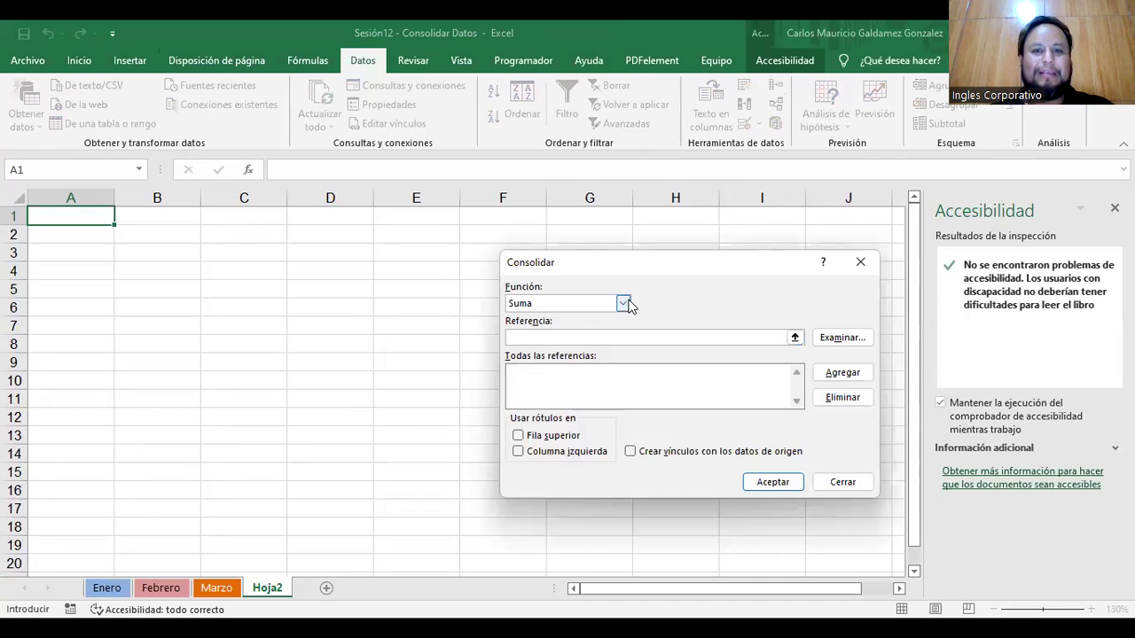
left_click(622, 303)
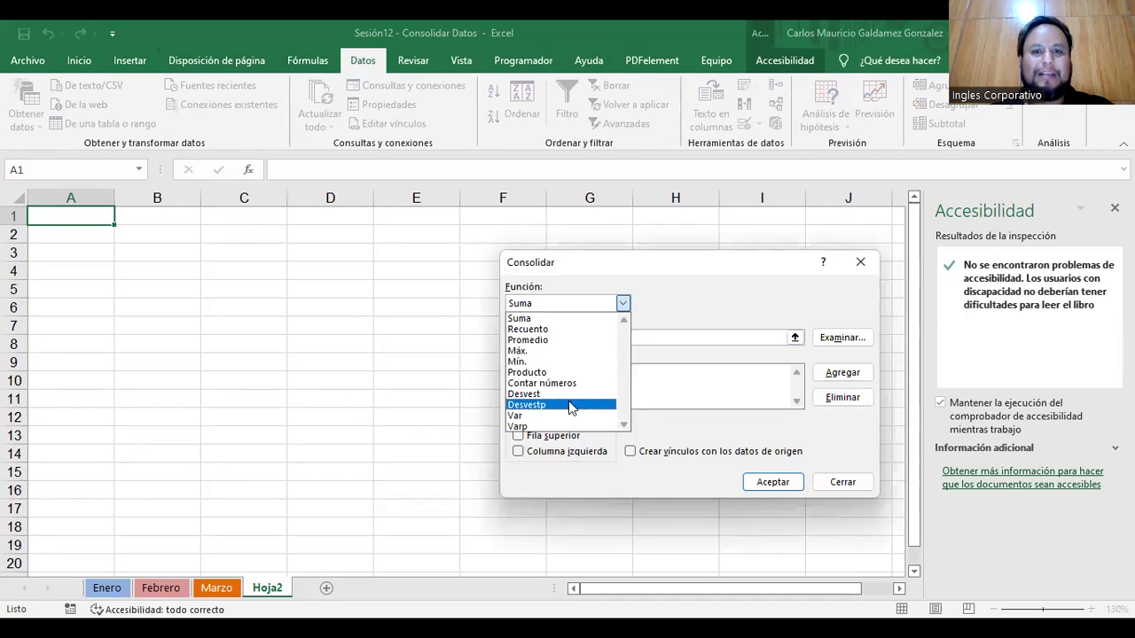
left_click(556, 333)
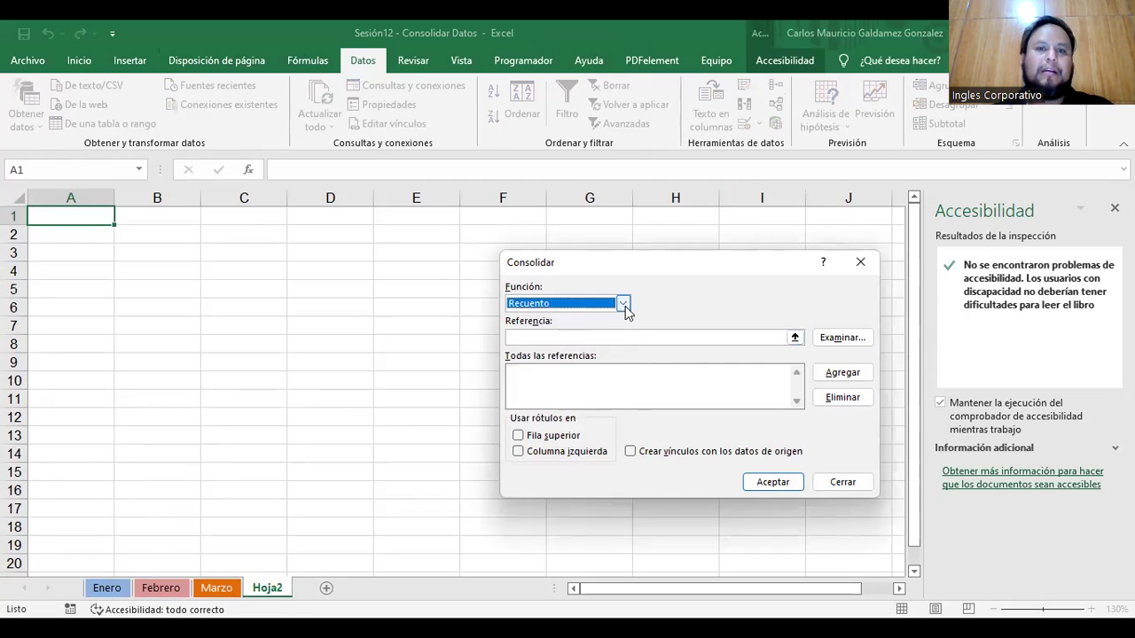
left_click(623, 304)
left_click(581, 320)
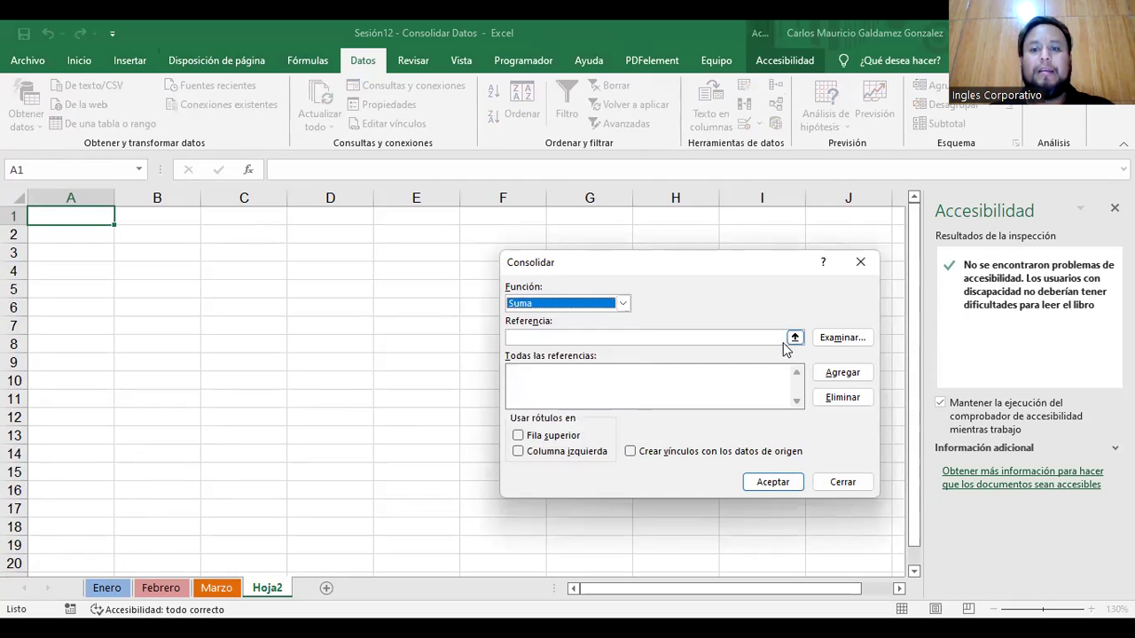
key("Tab")
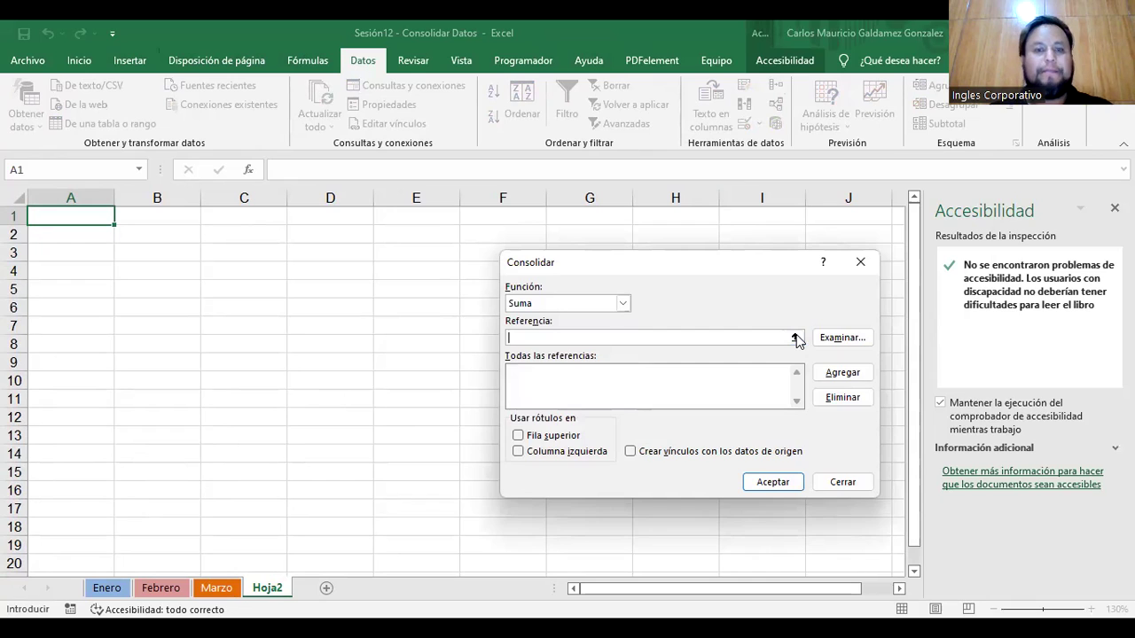
Add the Enero product data, range A2:B14, to the consolidation references.
left_click(795, 338)
left_click(107, 588)
left_click(115, 251)
left_click_drag(115, 252, 222, 549)
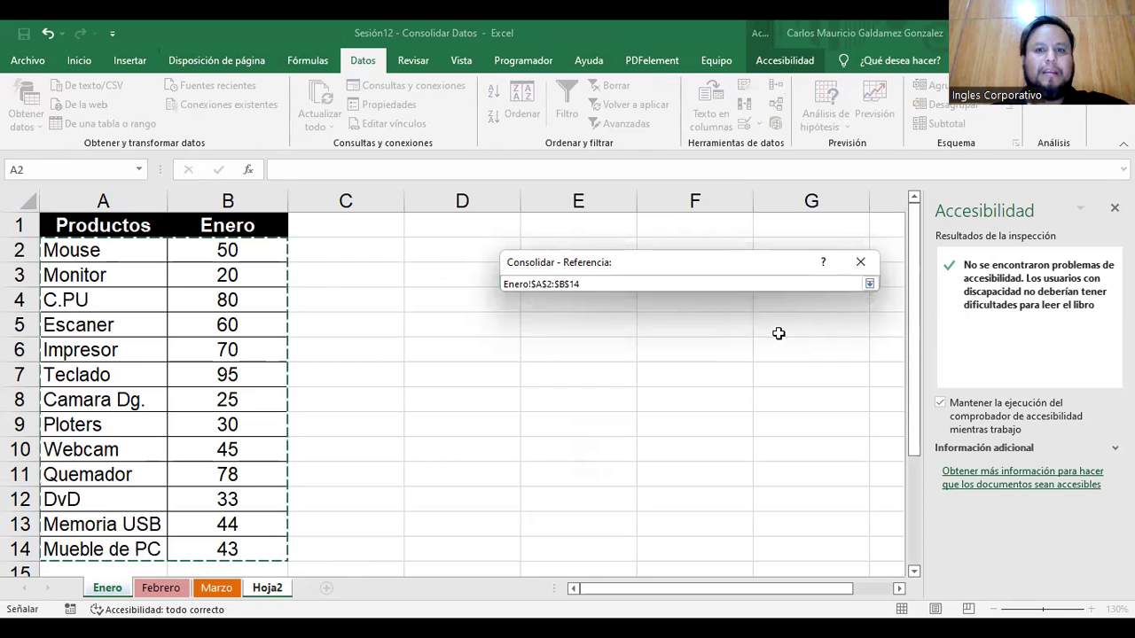
left_click(870, 284)
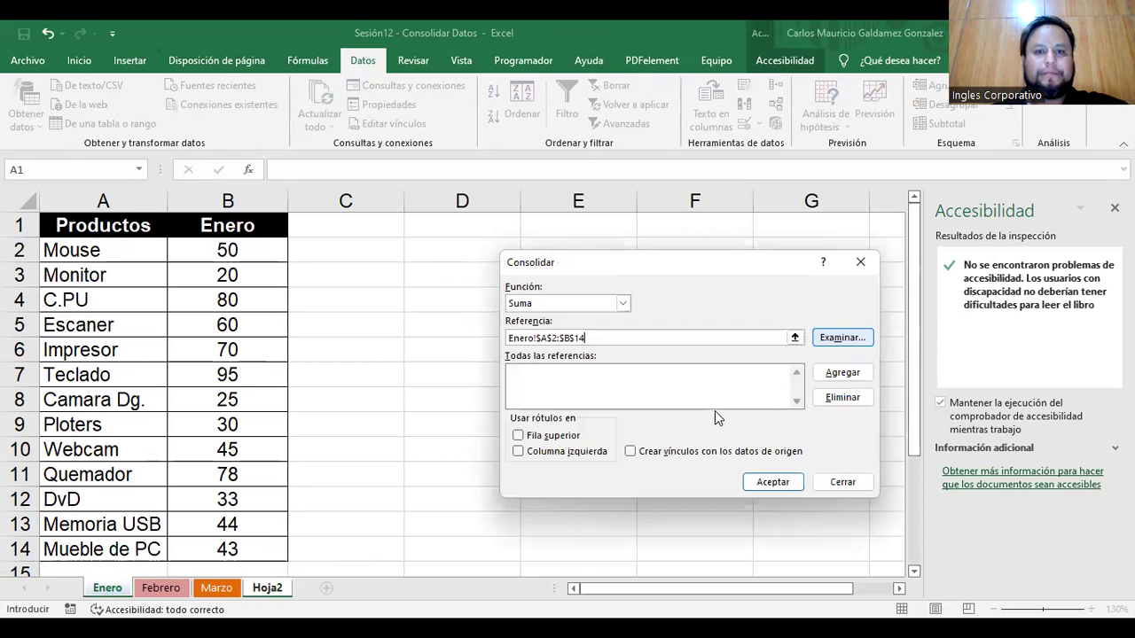
left_click(821, 376)
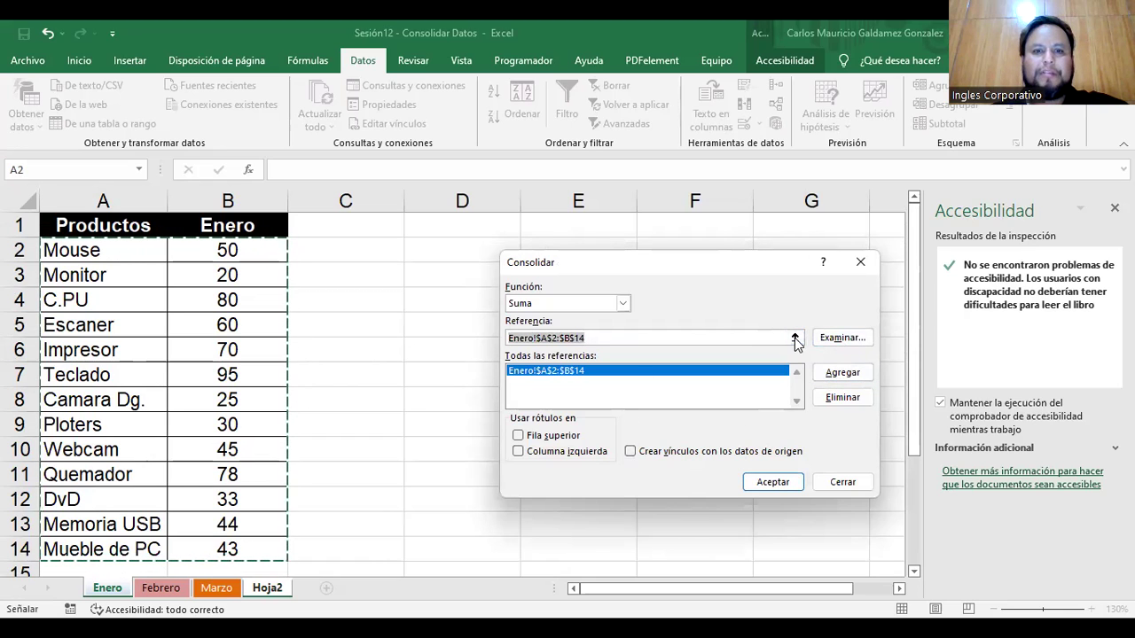
Add the Febrero product data, range A2:B14, to the consolidation references.
left_click(794, 338)
left_click(160, 588)
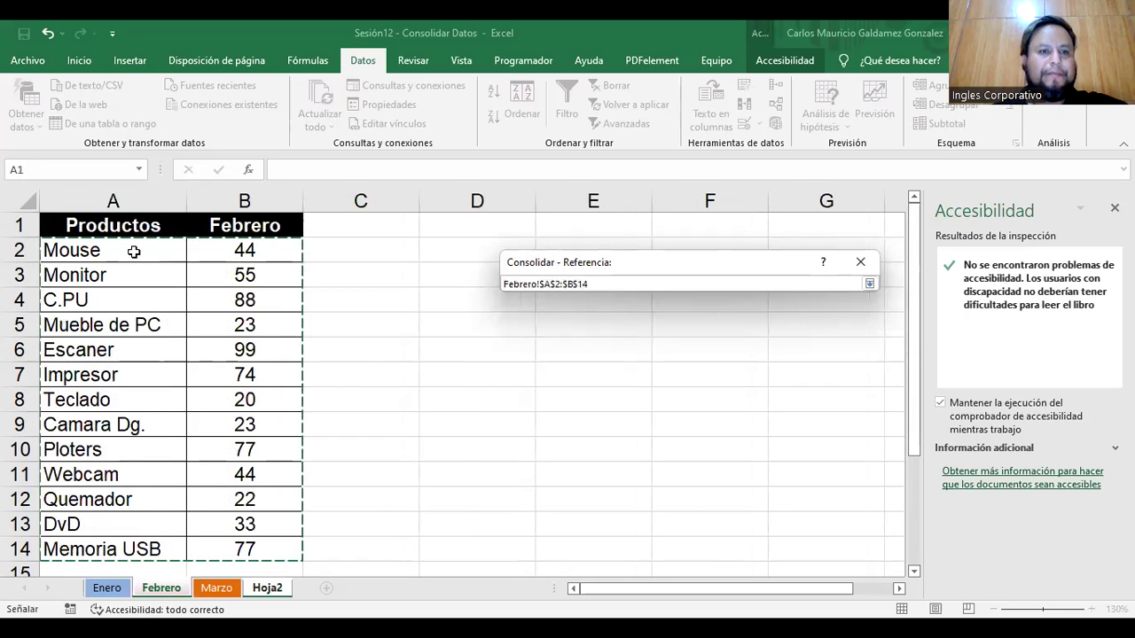
left_click(870, 284)
left_click(841, 371)
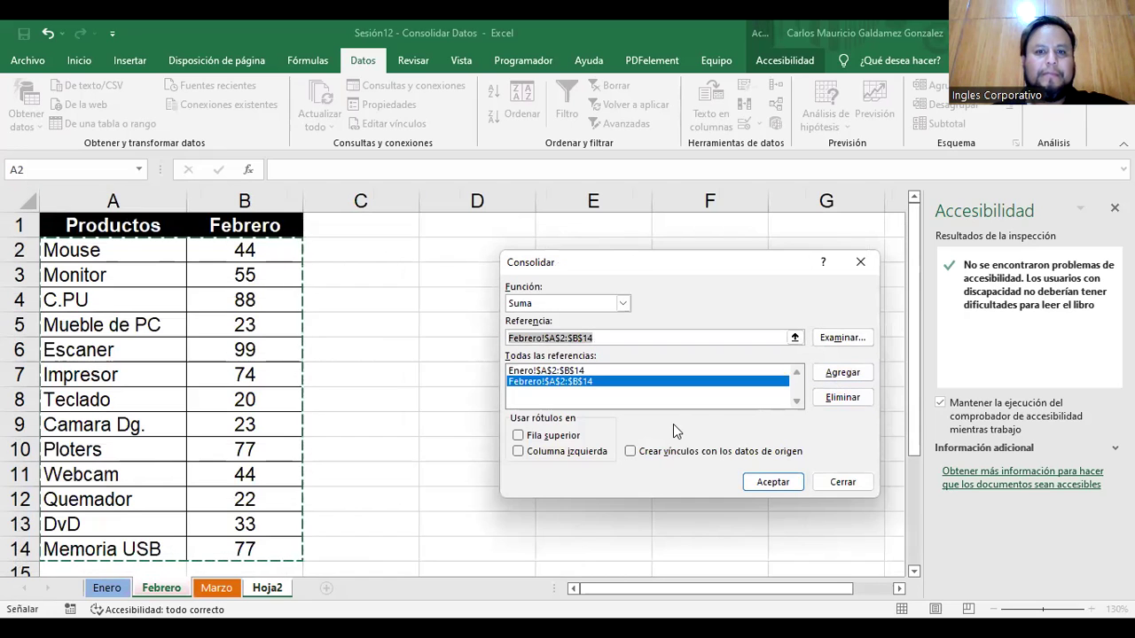
Add the Marzo product data, range A2:B13, to the consolidation references.
left_click(794, 338)
left_click(216, 588)
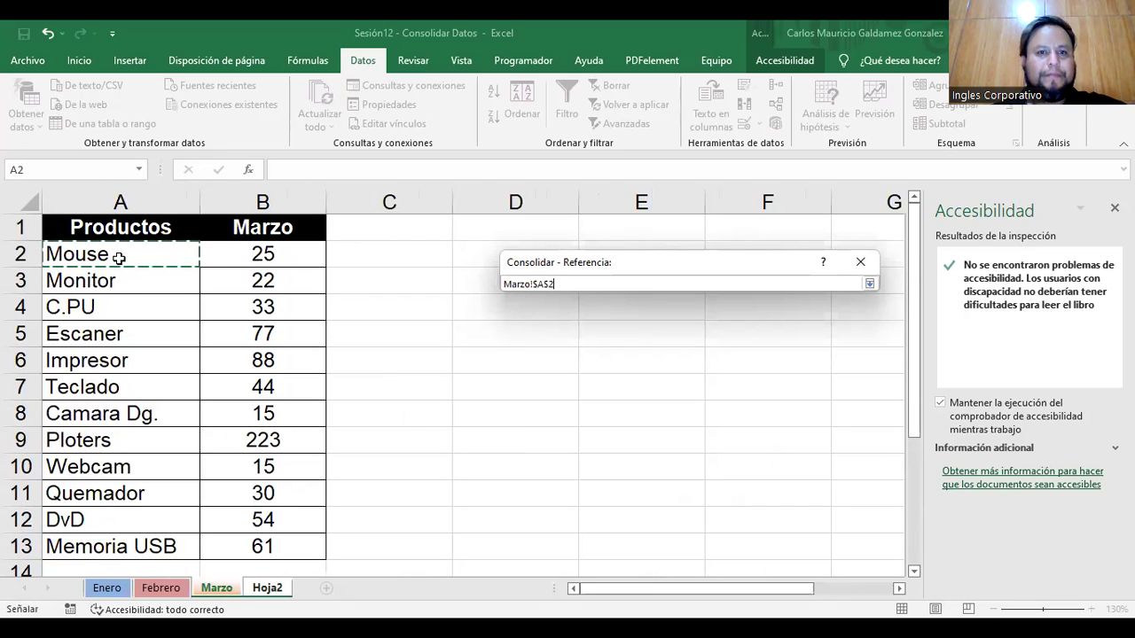
left_click_drag(254, 546, 257, 546)
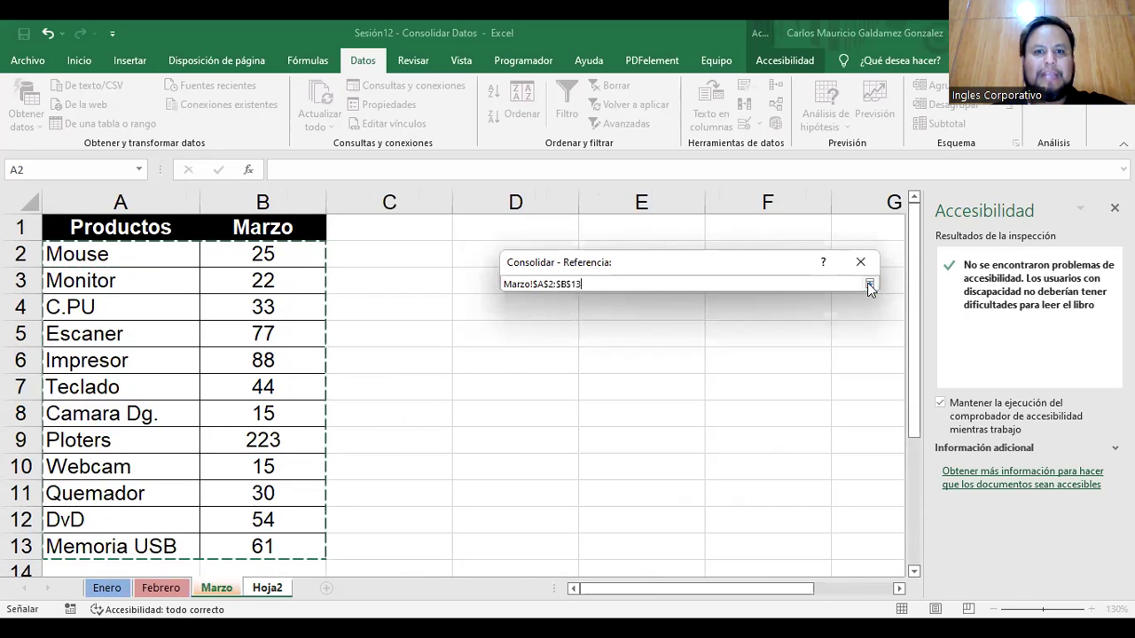
key("Return")
left_click(841, 372)
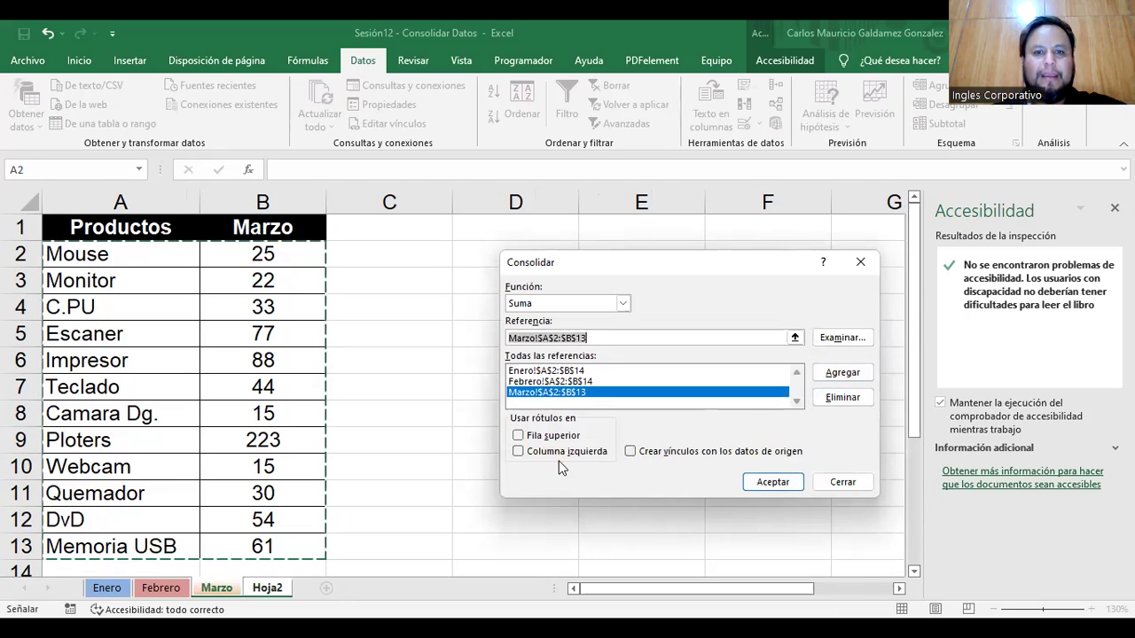
Run the consolidation with labels from the top row and left column, and widen column A to fit the product names.
left_click(547, 437)
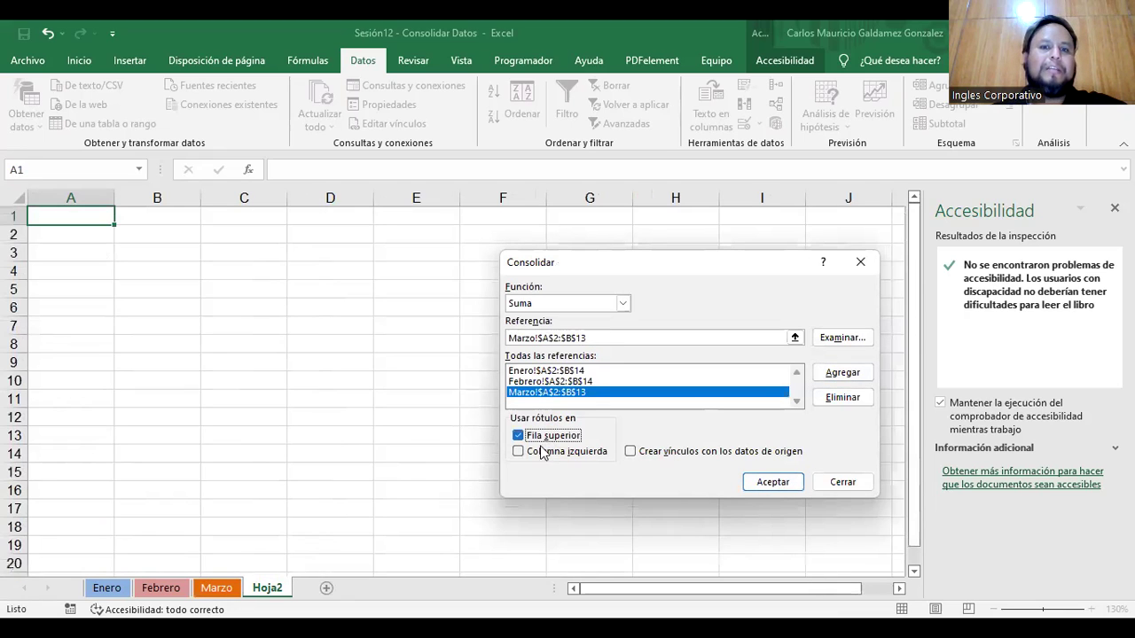
left_click(537, 459)
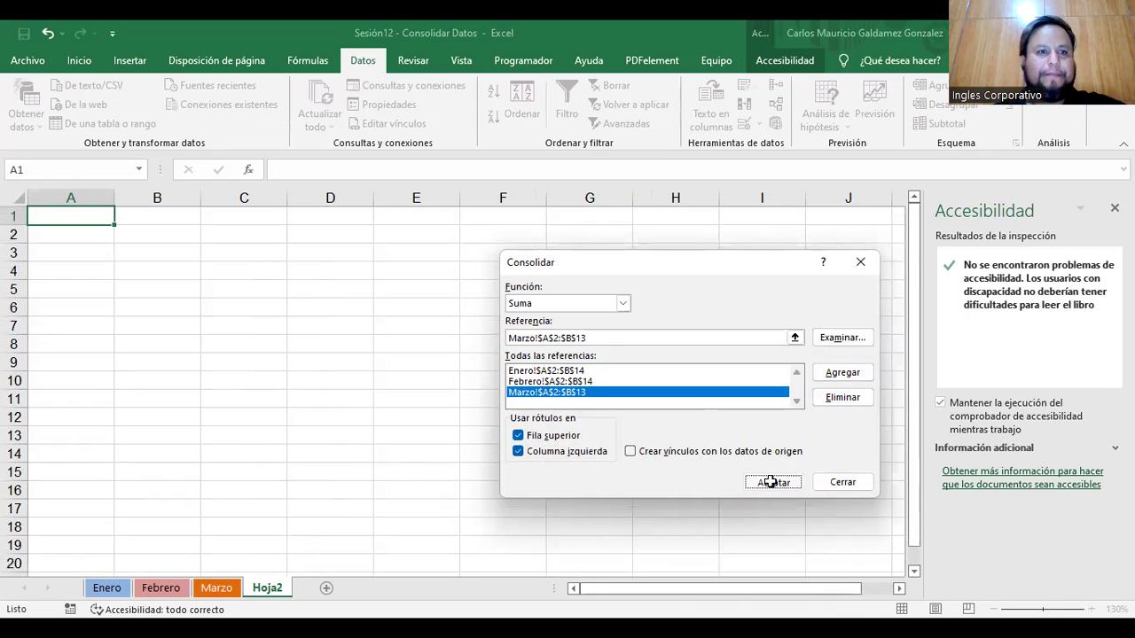
left_click(768, 483)
left_click(157, 296)
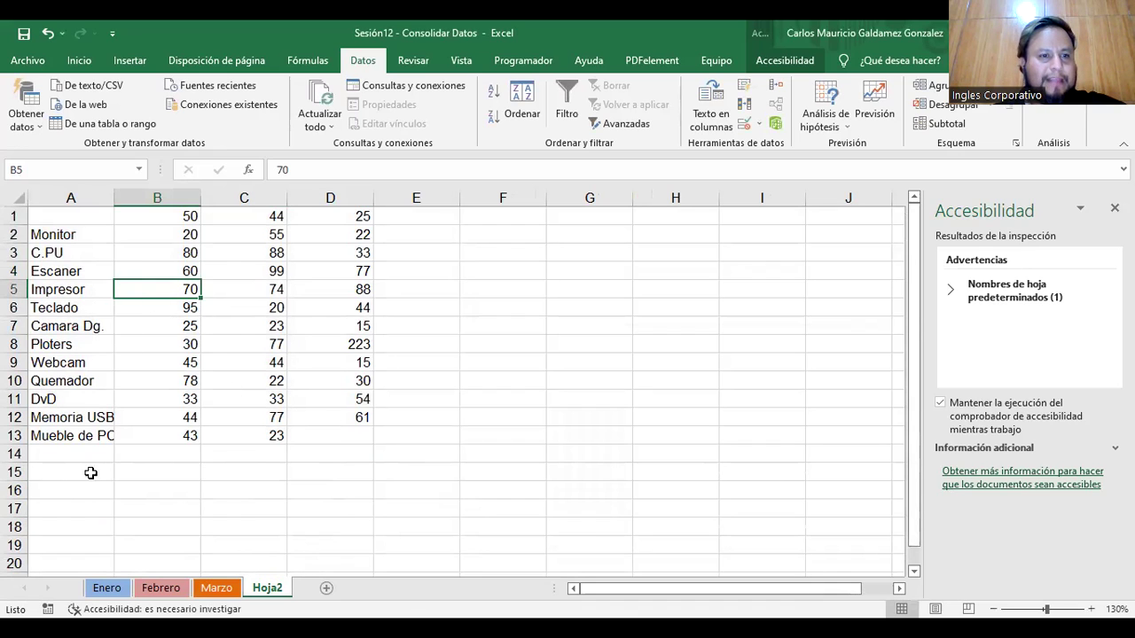
double_click(114, 197)
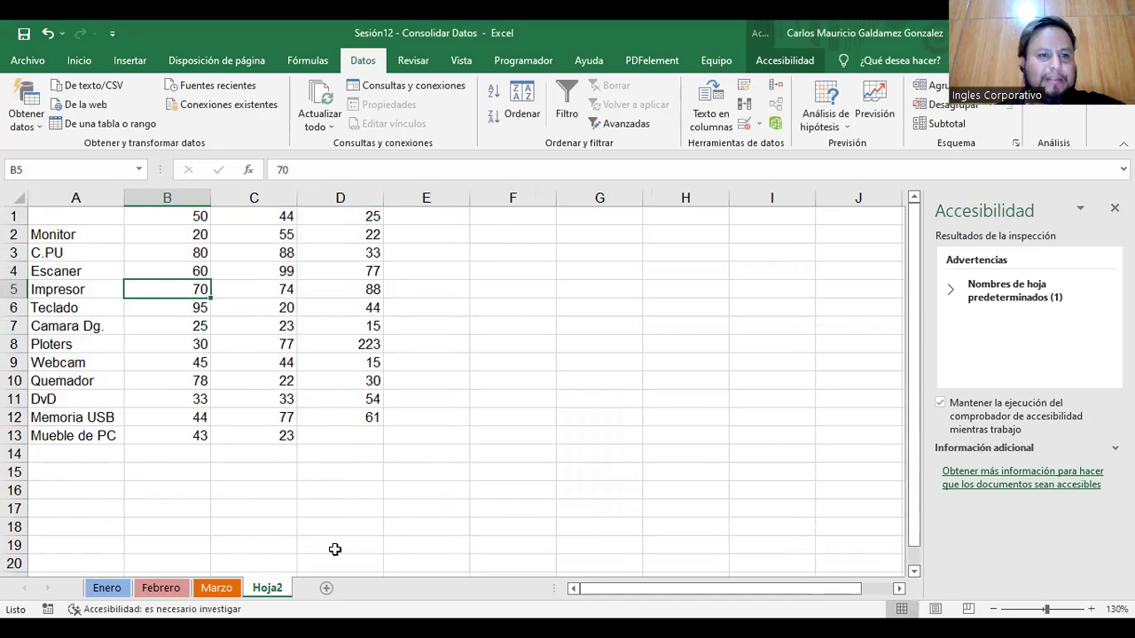
Compare the monthly product lists and copy the Mueble de PC row from Febrero into row 14 of Marzo.
left_click(106, 588)
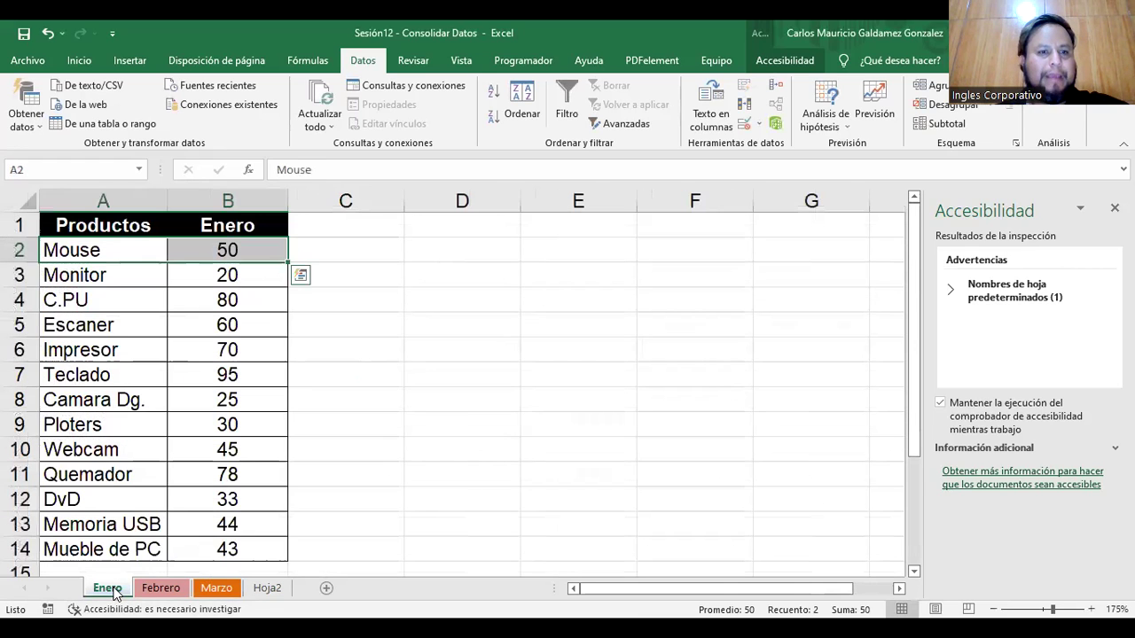
left_click(158, 588)
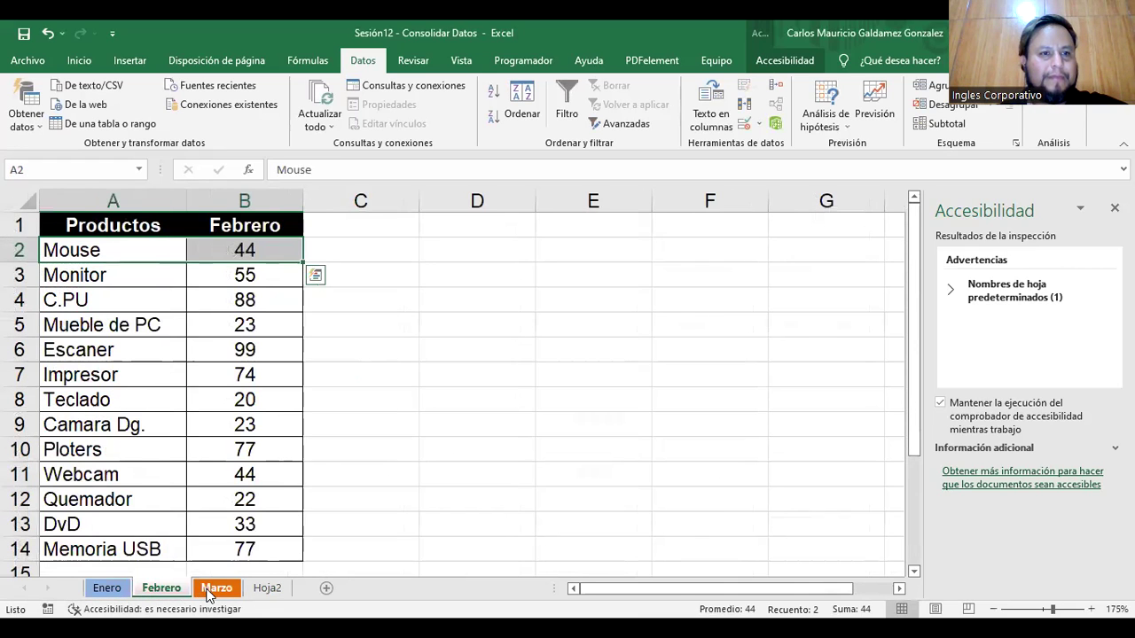
left_click(213, 588)
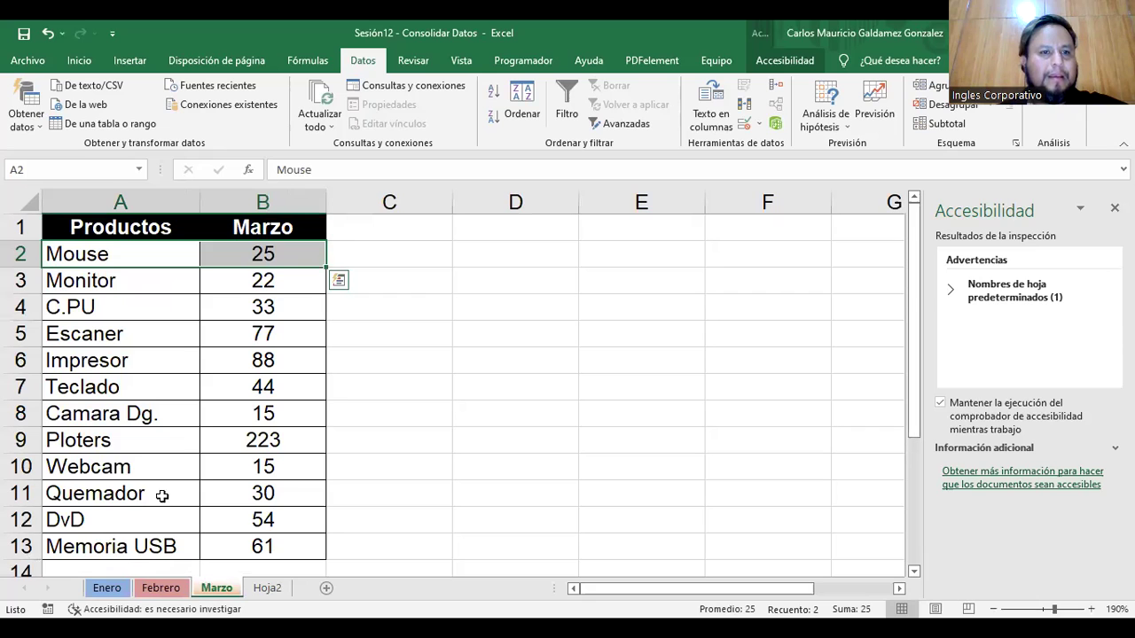
left_click(151, 588)
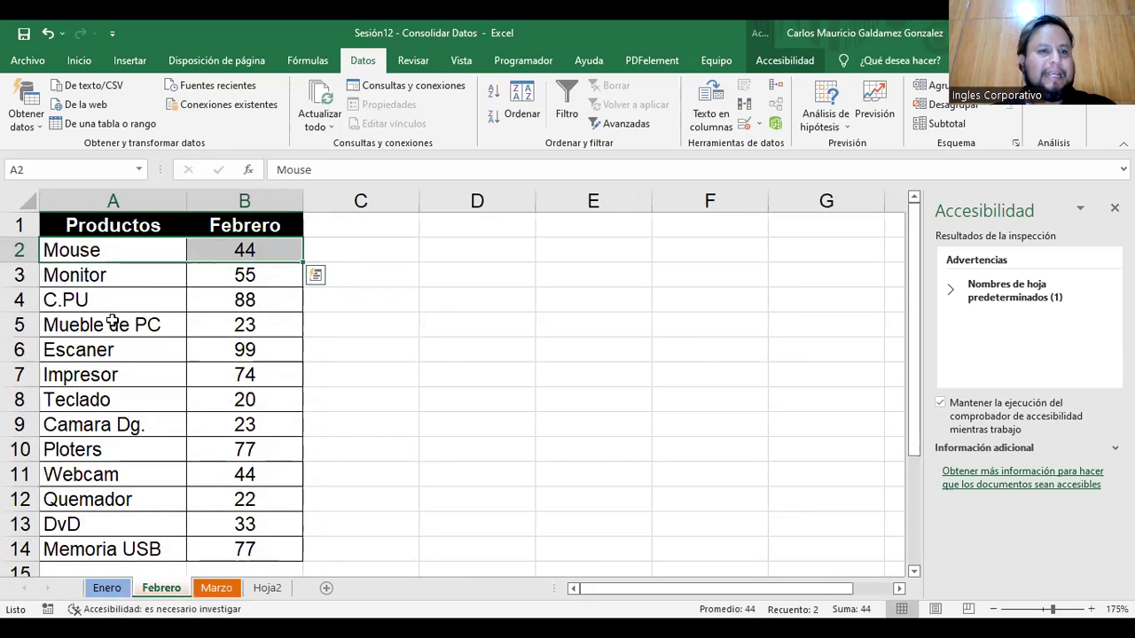
left_click_drag(113, 325, 241, 324)
key("ctrl+c")
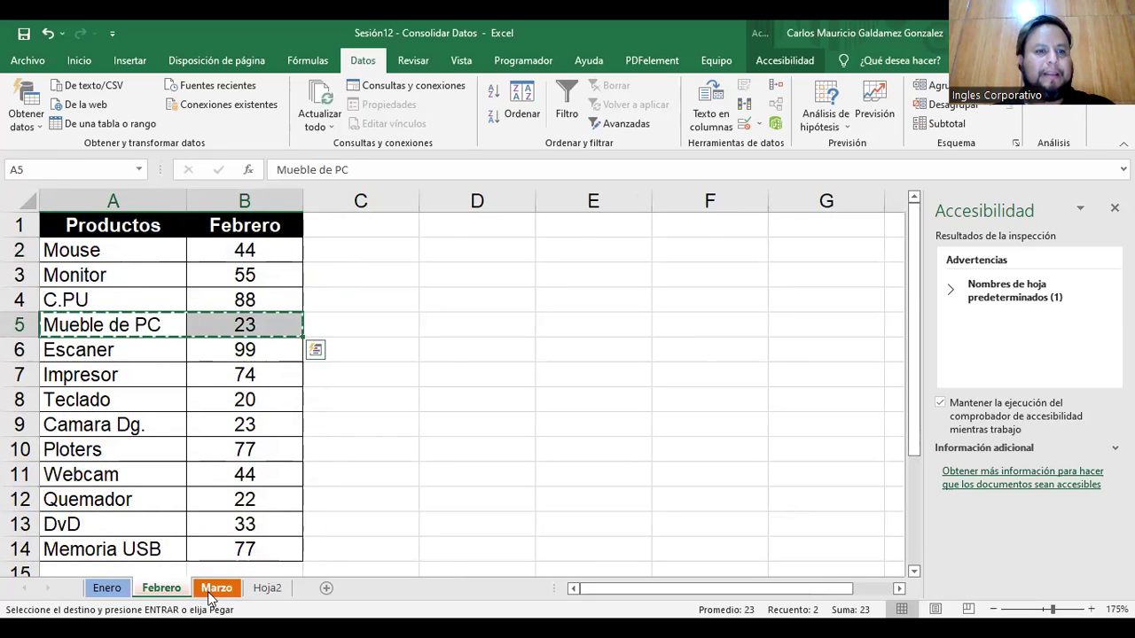
left_click(207, 589)
left_click(115, 413)
left_click(116, 493)
key("ctrl+v")
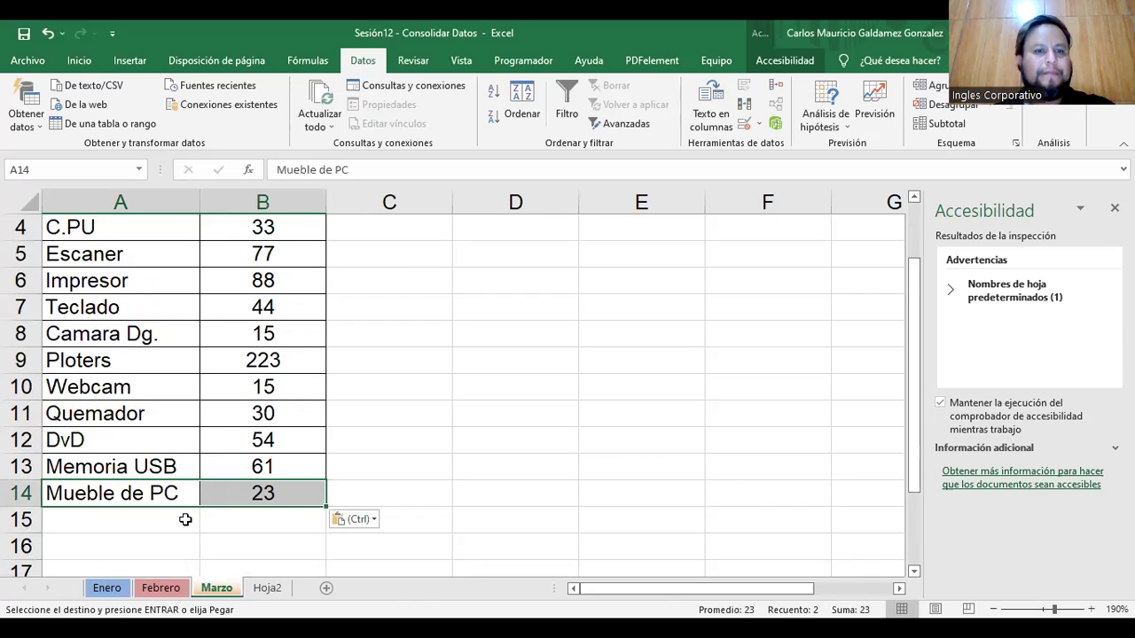
Set the Mueble de PC quantity in cell B14 of the Marzo sheet to 0.
left_click(256, 495)
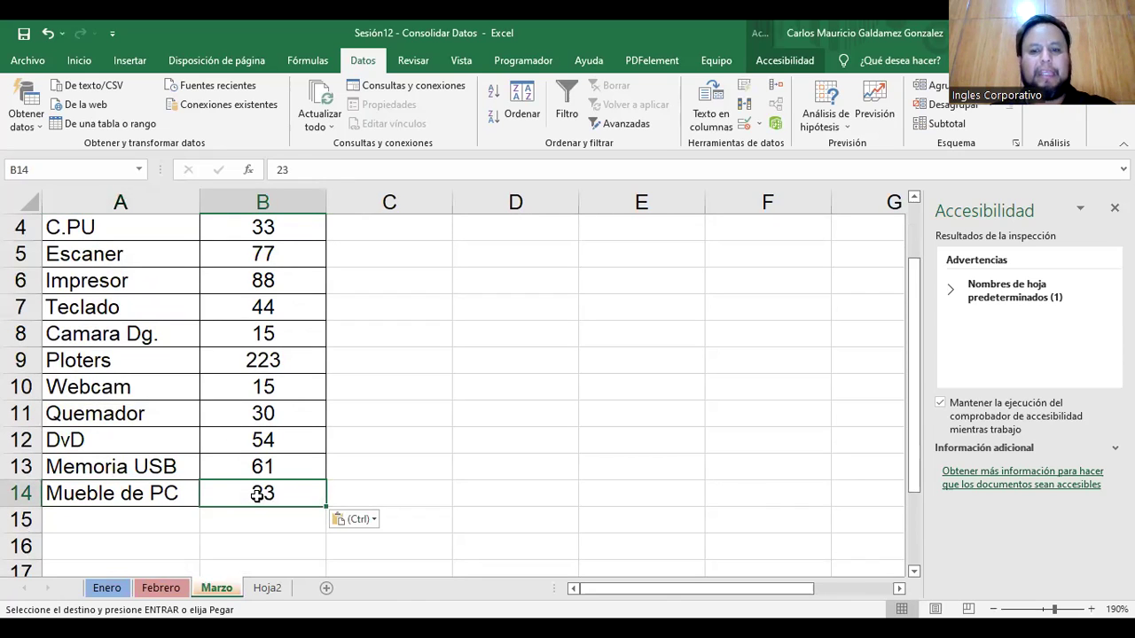
type("0")
key("Return")
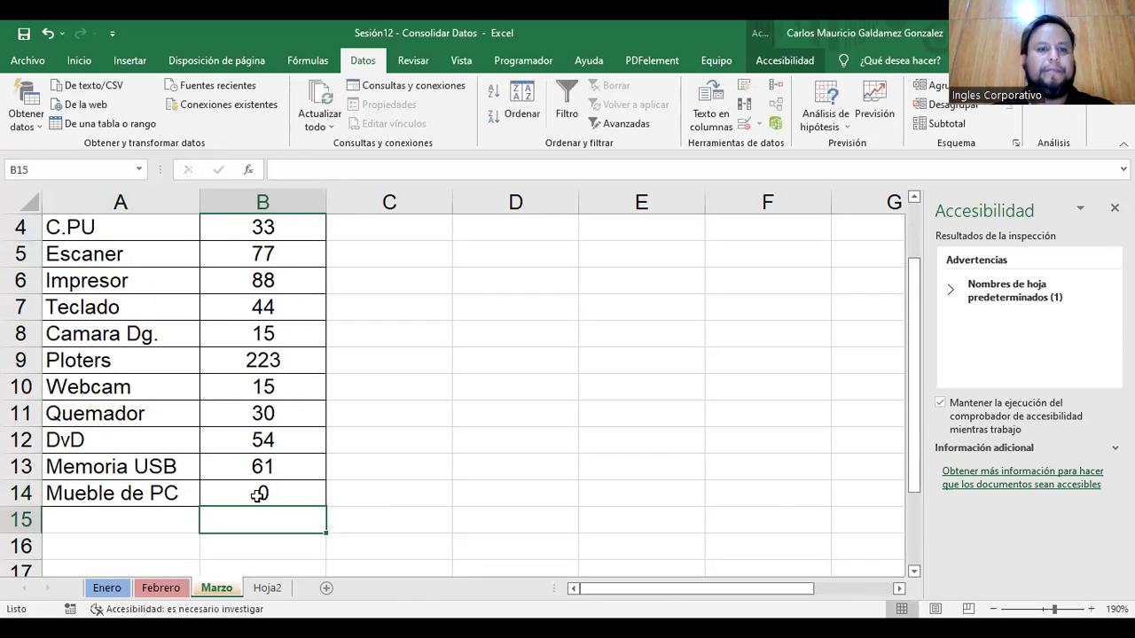
Clear the earlier consolidation results from the Hoja2 sheet and select cell A1 as the destination.
left_click(262, 588)
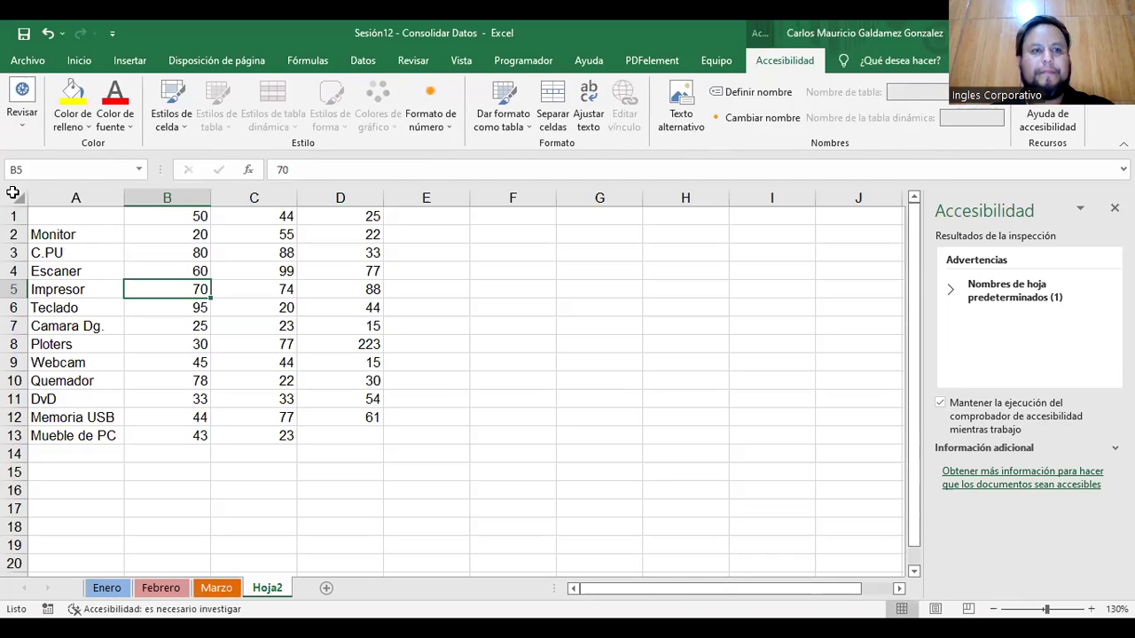
left_click(13, 193)
key("Delete")
left_click(62, 218)
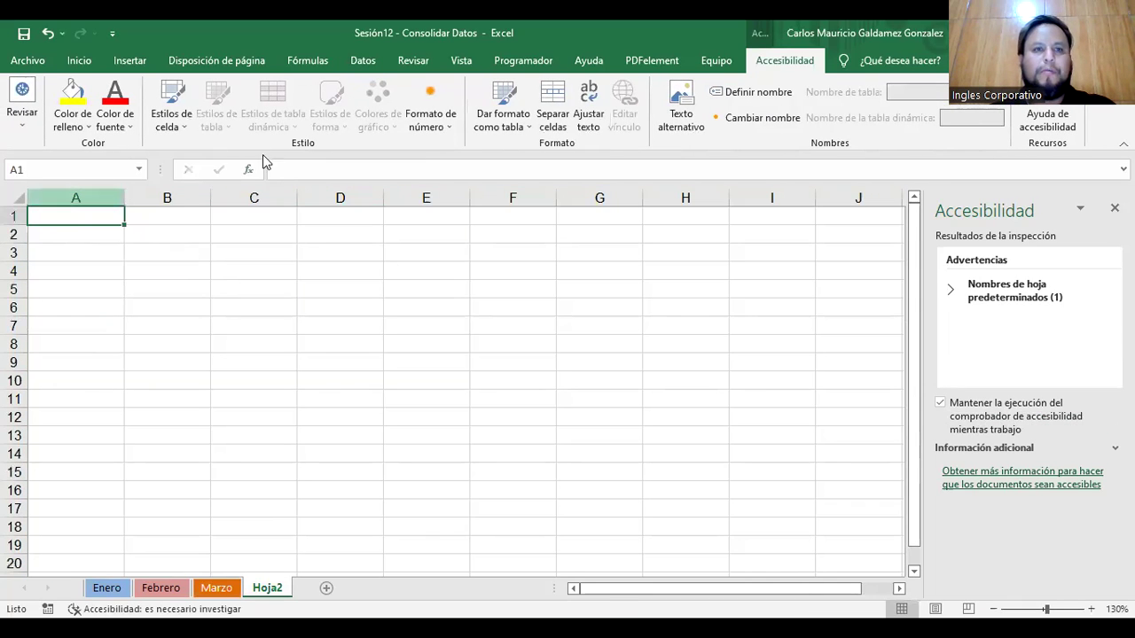
Run the Suma consolidation at A1 of Hoja2 with labels from the left column only, leaving out top-row labels.
left_click(410, 62)
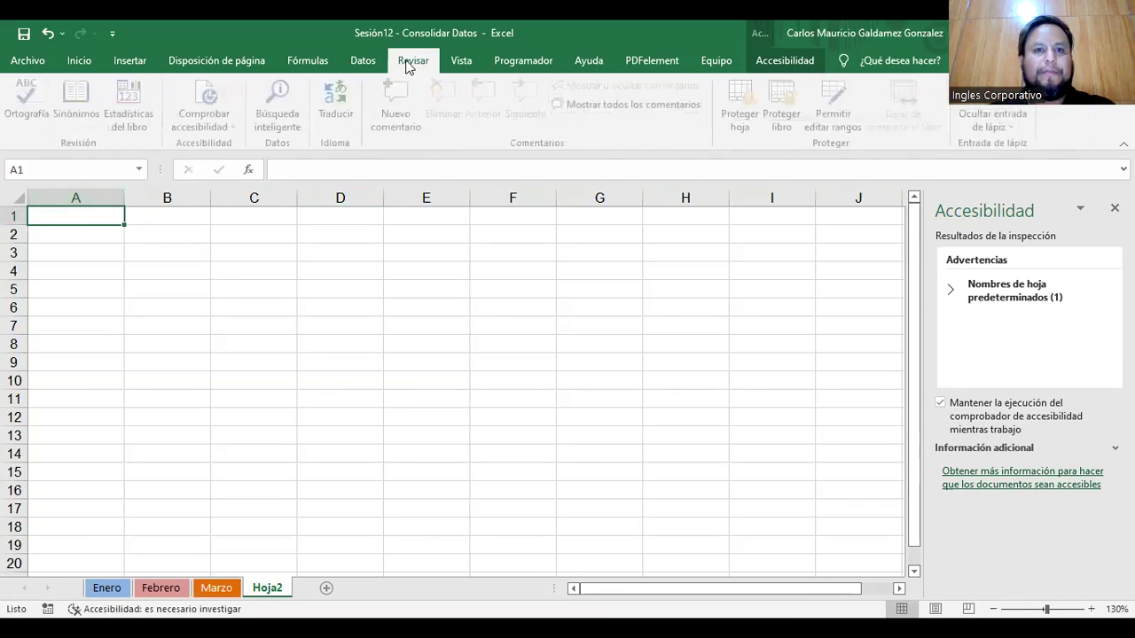
left_click(362, 60)
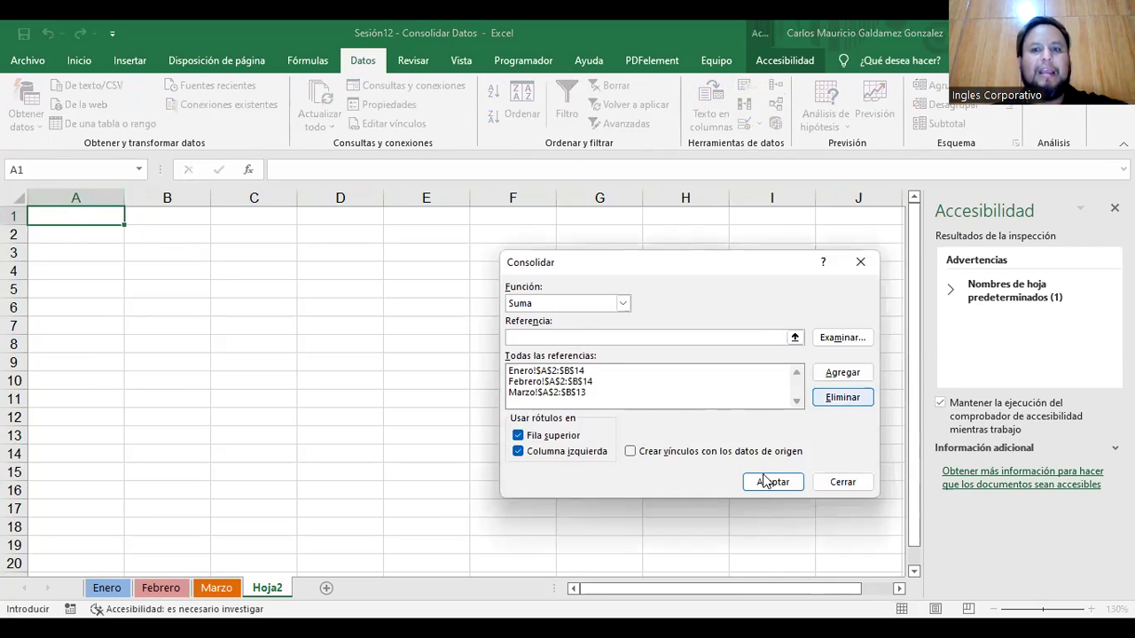
left_click(537, 437)
left_click(787, 490)
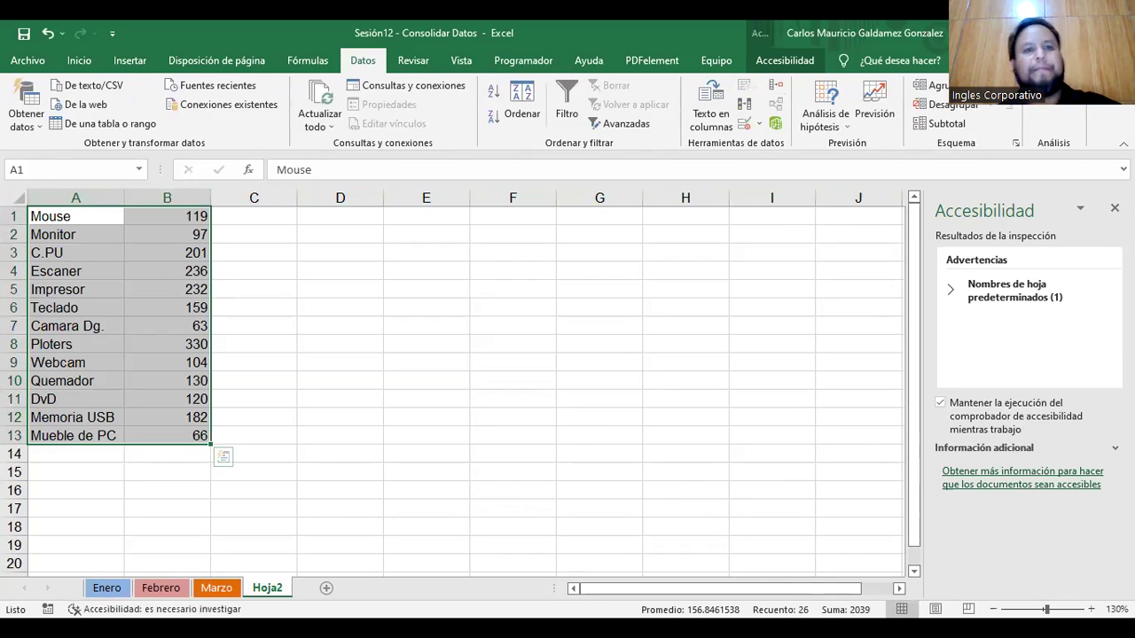
Compare the Enero, Febrero and Marzo quantities with the consolidated totals on Hoja2, starting with the Mouse row.
left_click(108, 587)
left_click(192, 247)
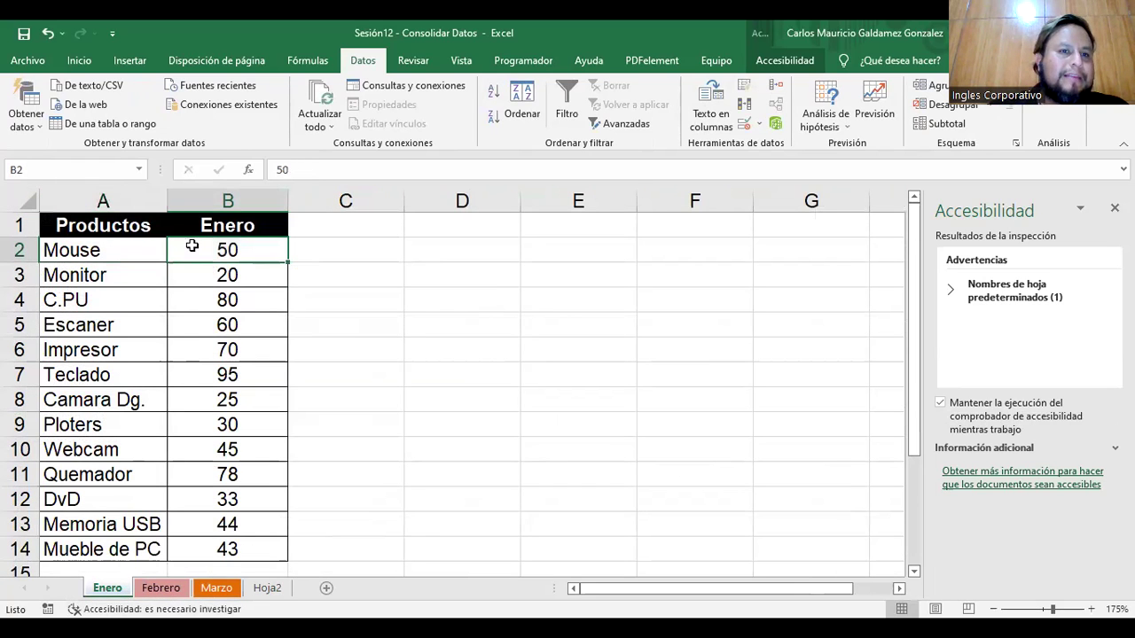
left_click(156, 588)
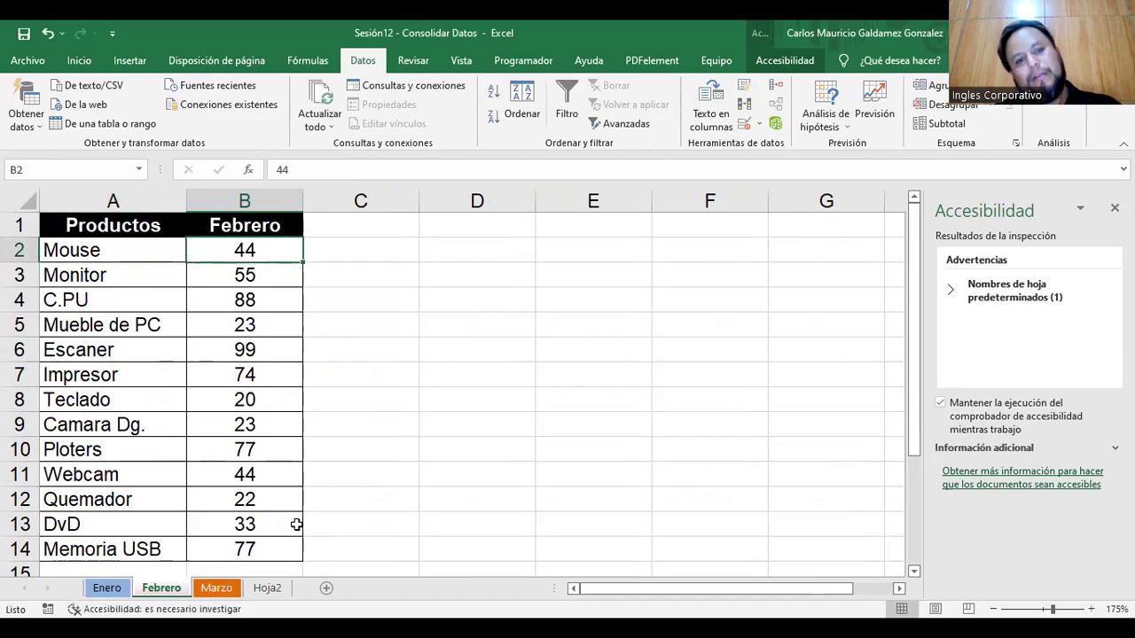
left_click(211, 590)
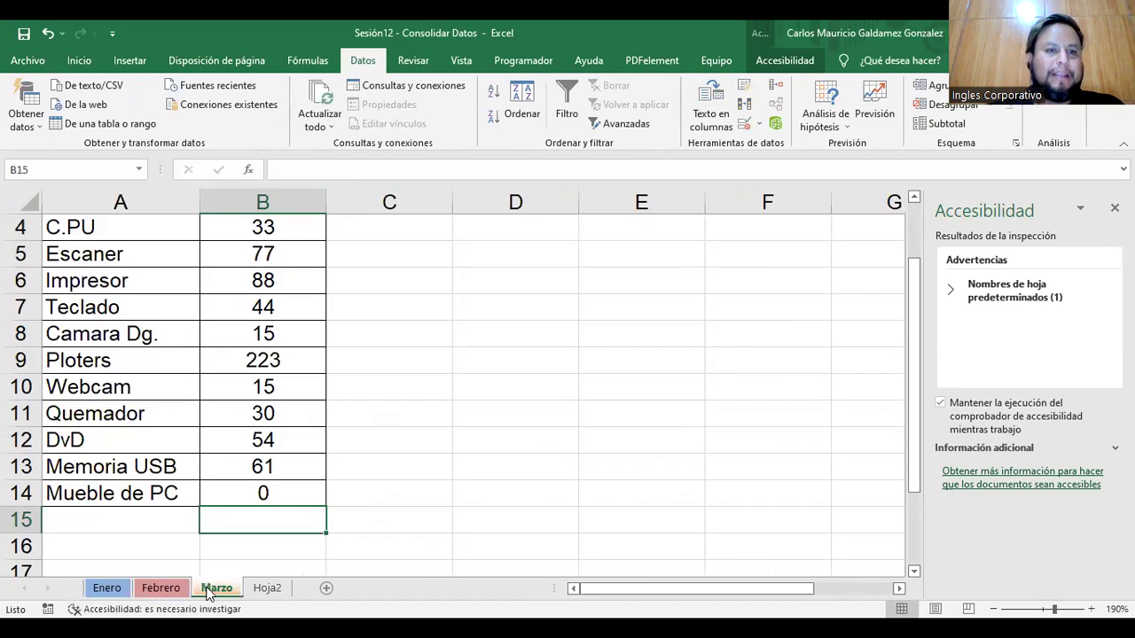
left_click(115, 589, "shift")
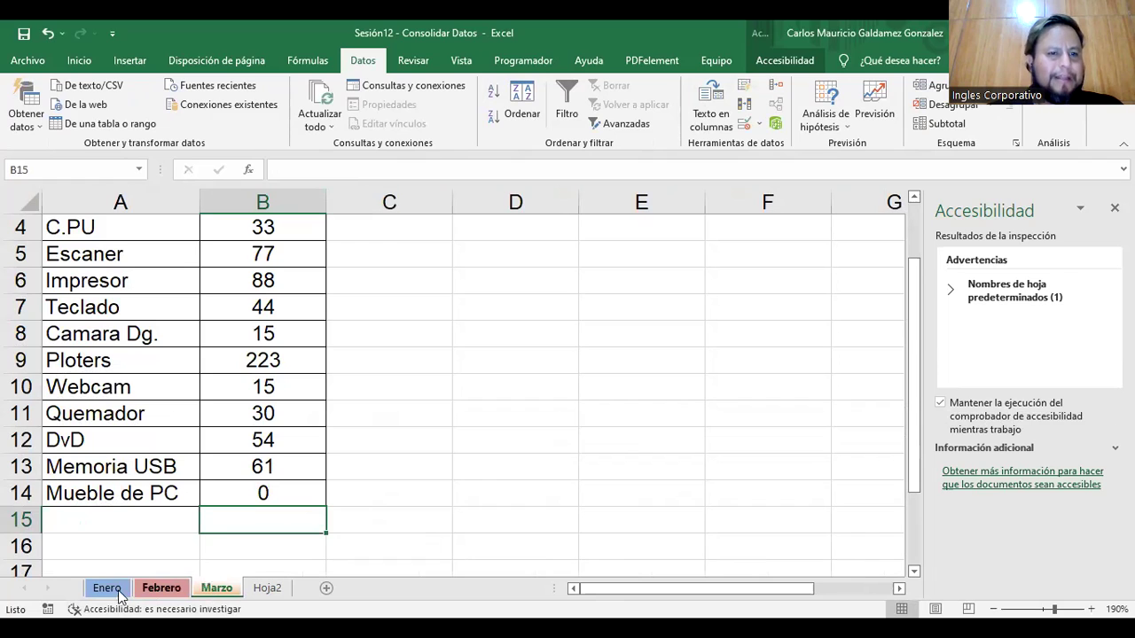
left_click(254, 235)
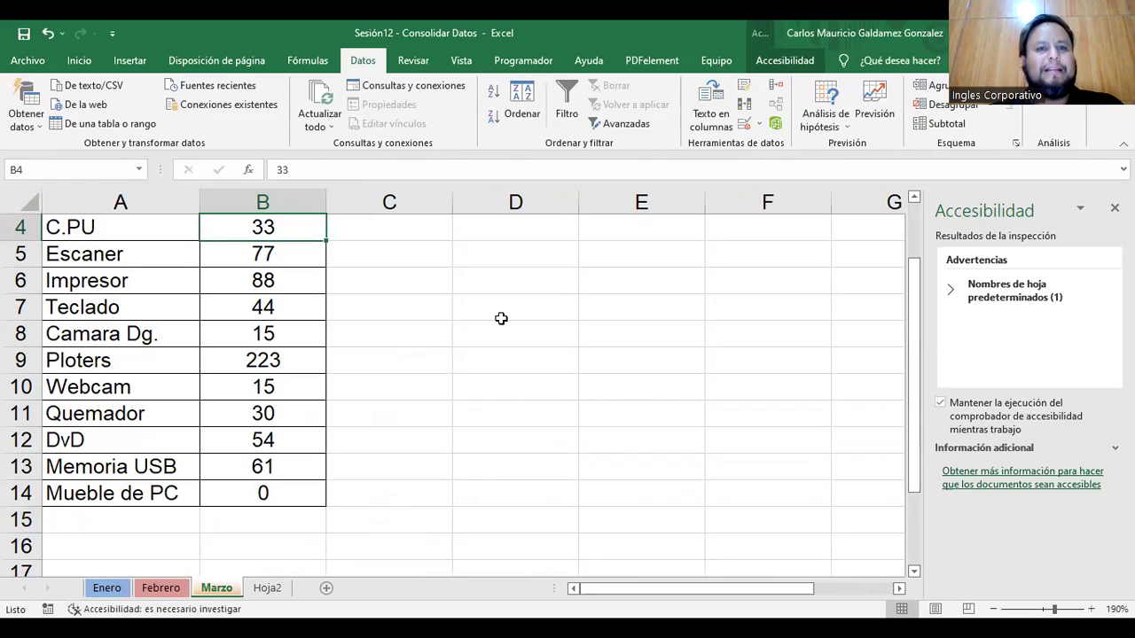
left_click(266, 588)
left_click(153, 219)
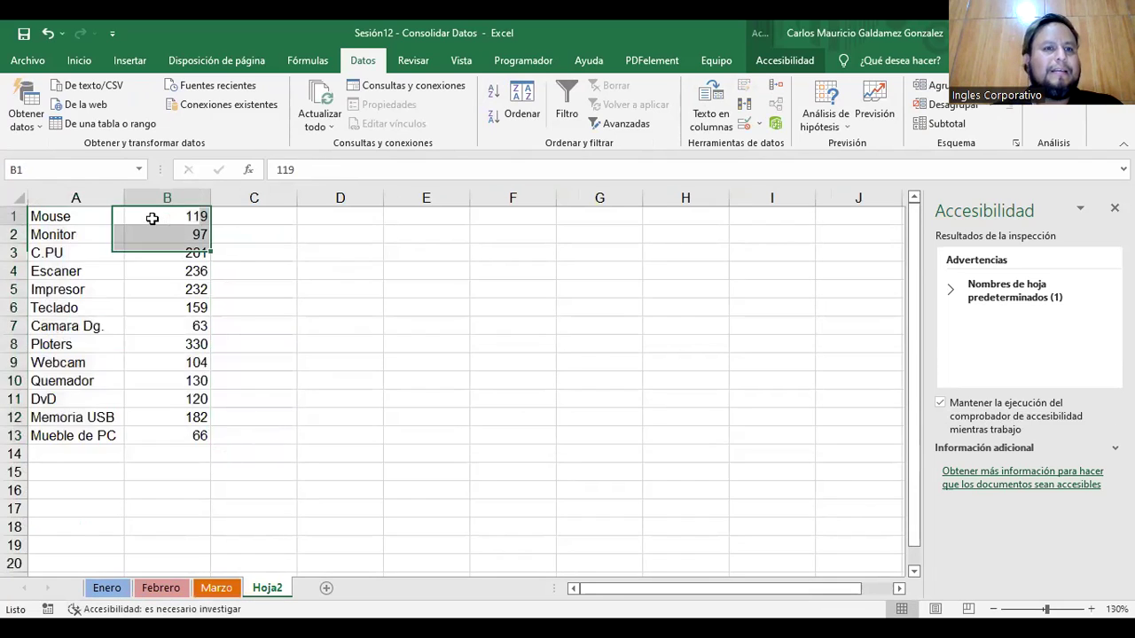
left_click(443, 361)
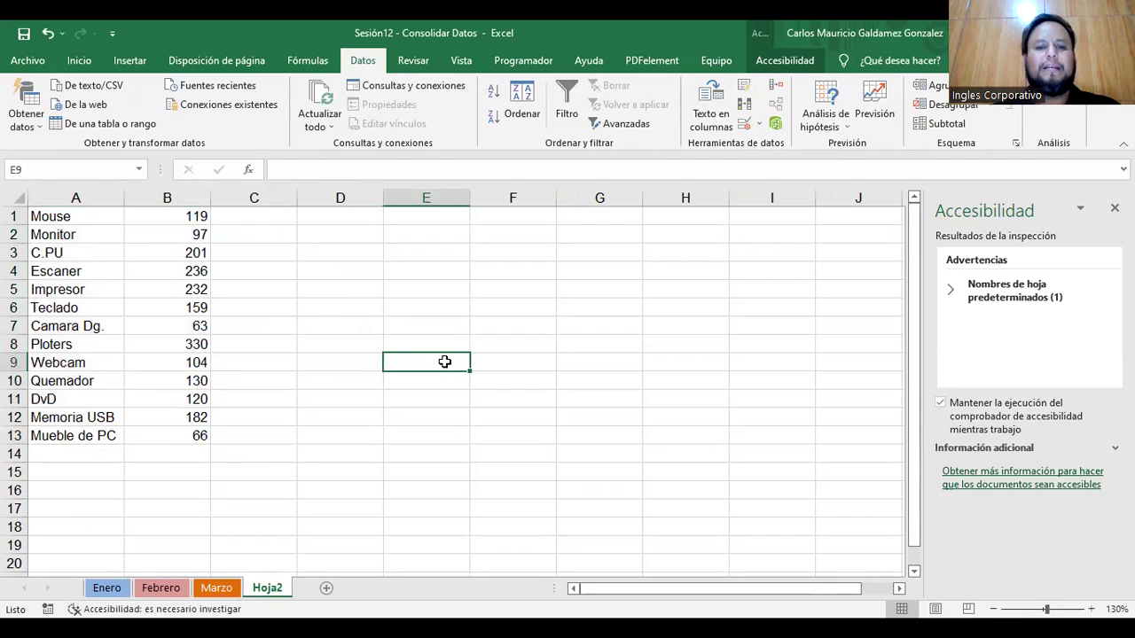
Enter the check formula =50+44+33 in cell D9 of the Marzo sheet.
type("=")
key("Escape")
left_click(107, 588)
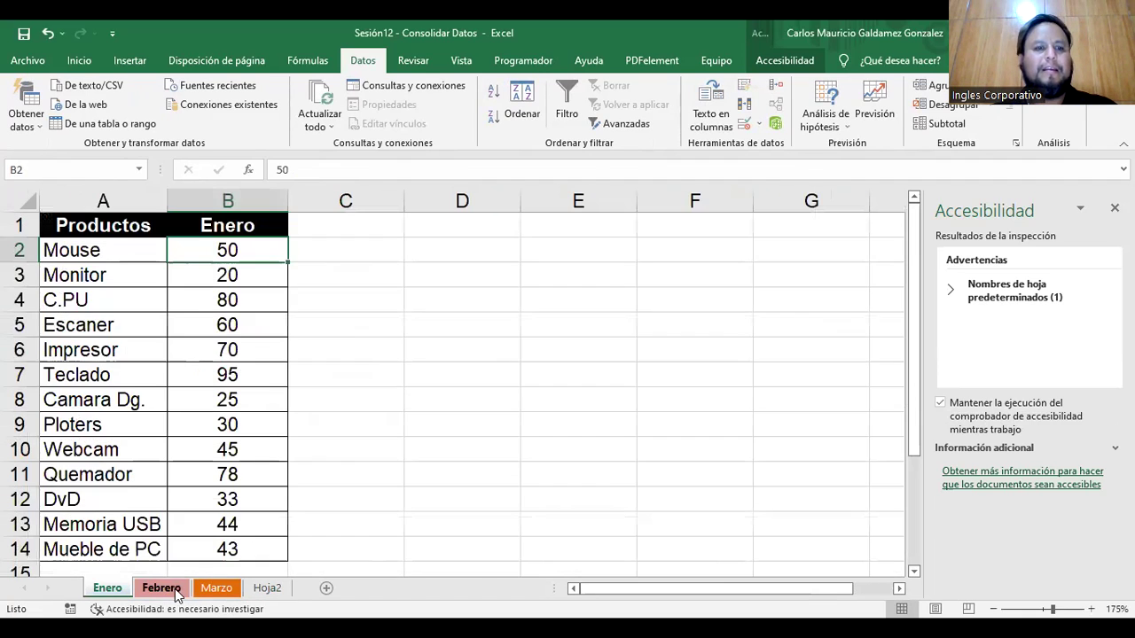
left_click(185, 587)
left_click(217, 588)
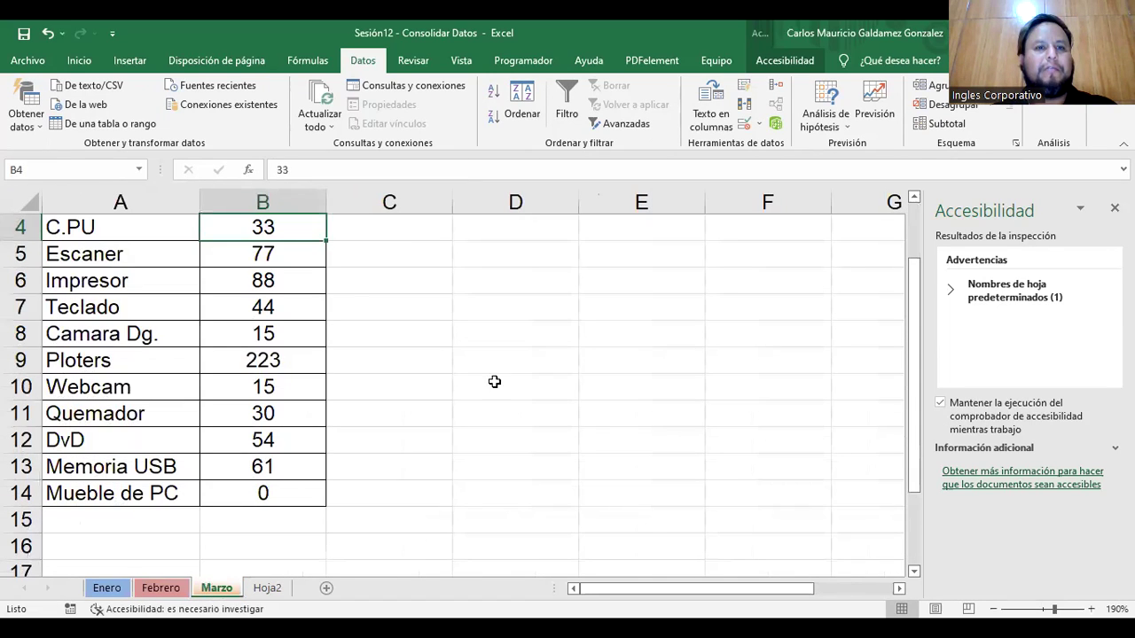
left_click(502, 370)
type("=50")
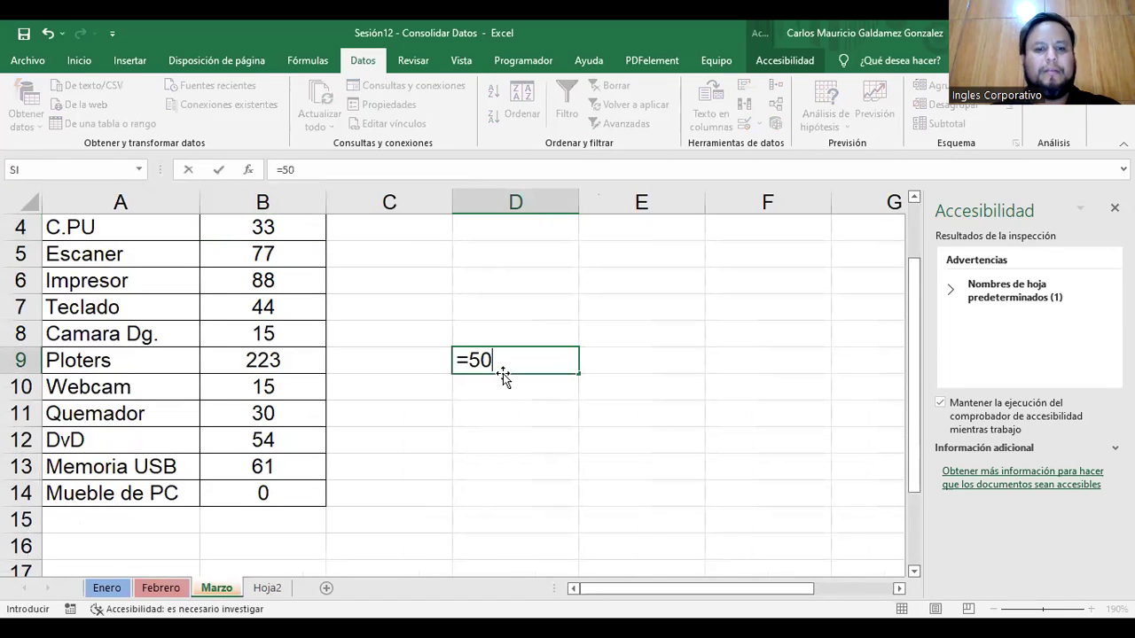
type("+44_33")
key("Return")
key("Return")
key("Left")
key("Delete")
type("+")
key("Return")
left_click(494, 358)
scroll(203, 332, "up", 1)
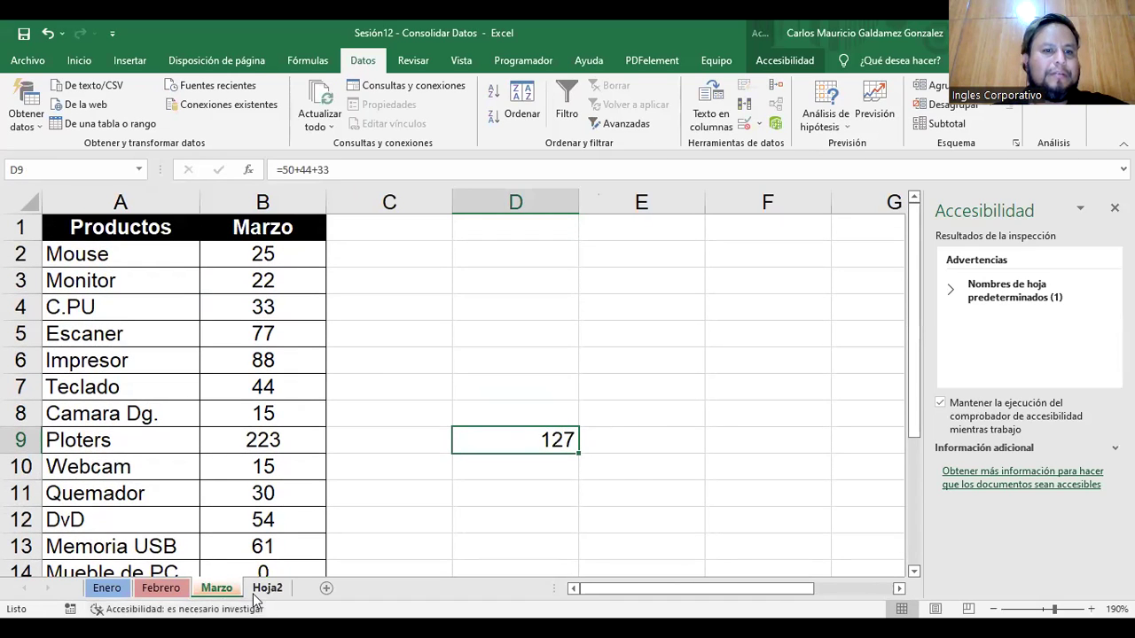
Check the Mouse and Monitor totals on Hoja2 against their quantities in the Enero, Febrero and Marzo sheets.
left_click(265, 589)
left_click(160, 212)
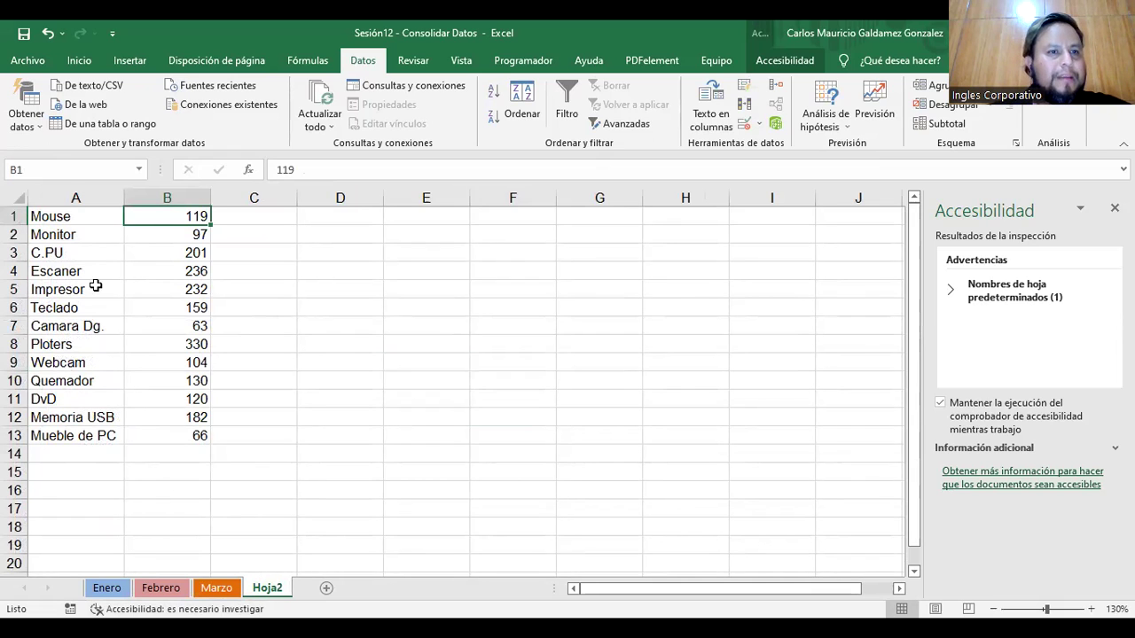
left_click(106, 589)
left_click(156, 592)
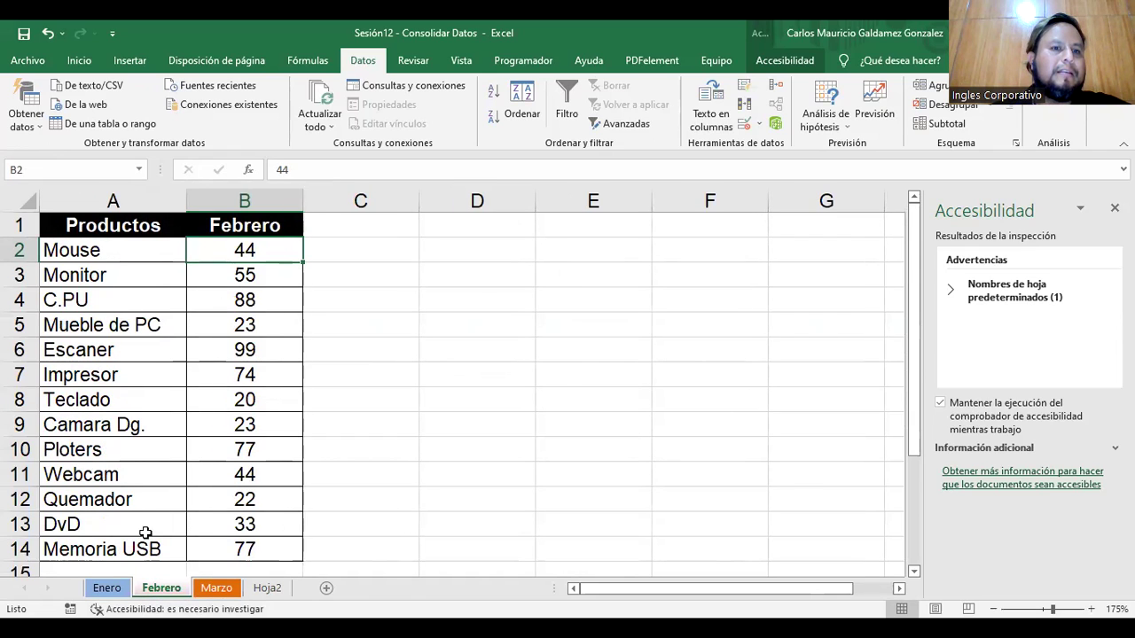
left_click(217, 589)
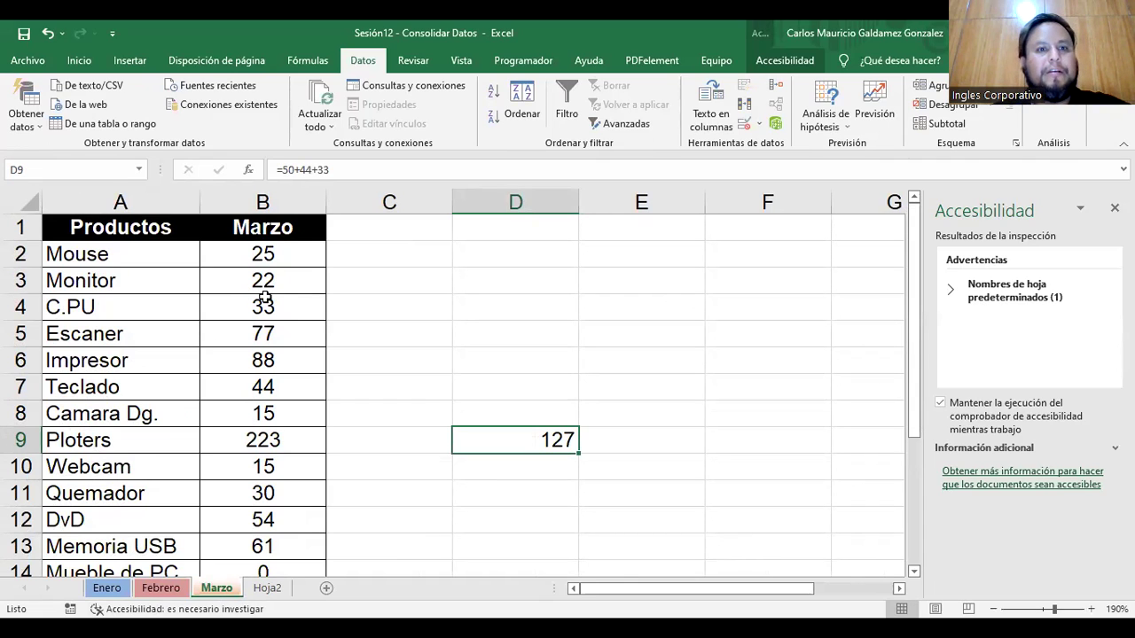
left_click(266, 589)
left_click(184, 240)
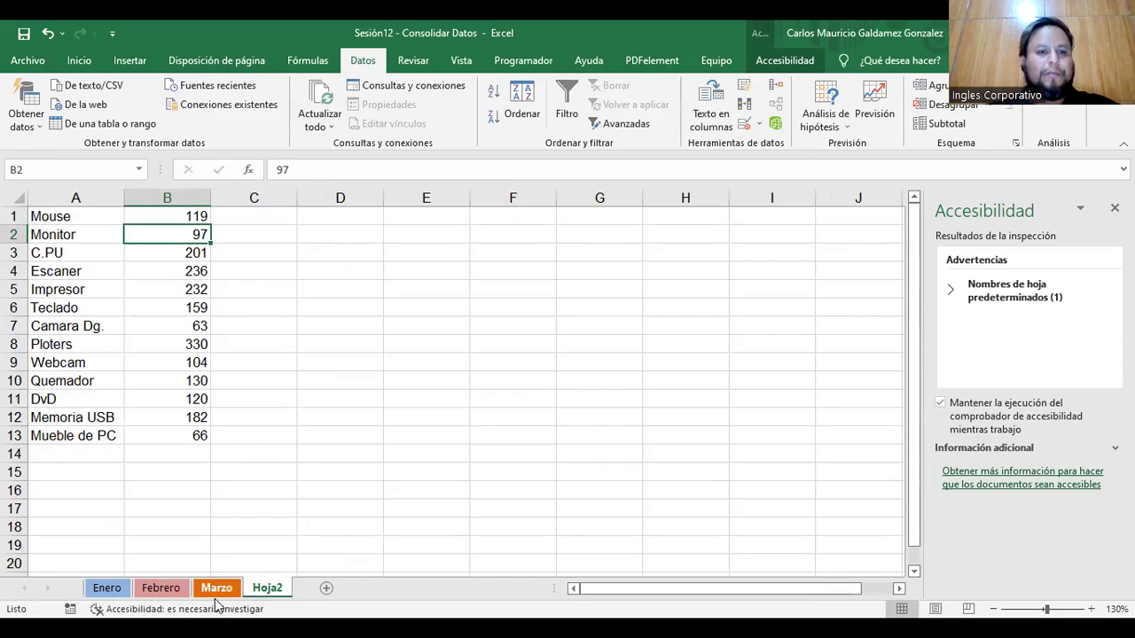
Turn on top-row labels in the consolidation settings and clear the existing results in A1:B13 of Hoja2.
left_click(776, 85)
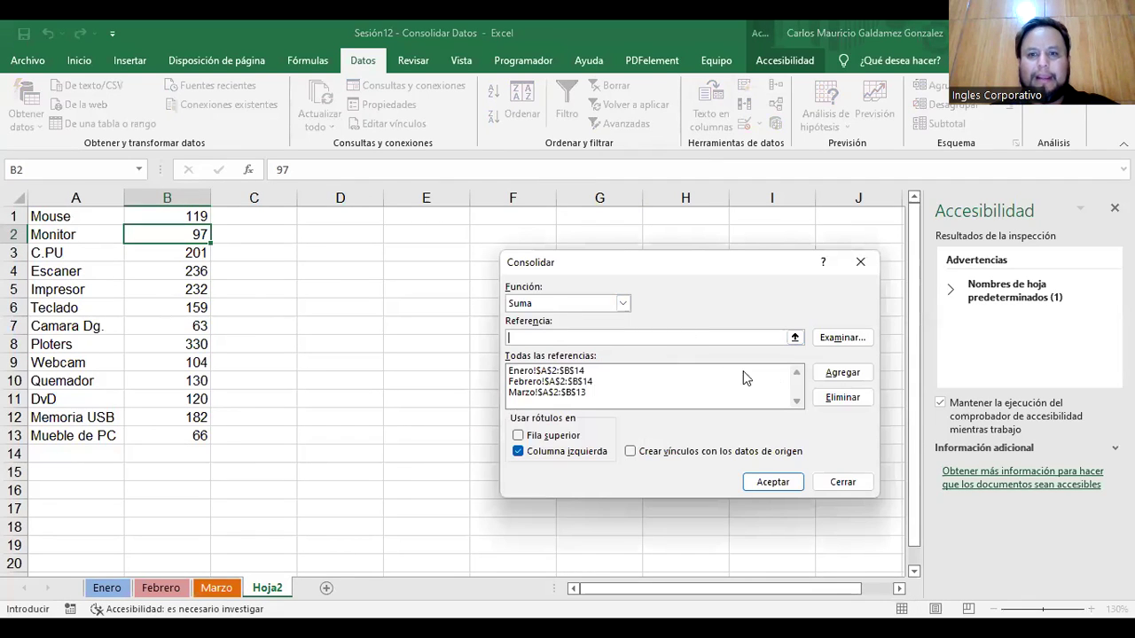
left_click(544, 437)
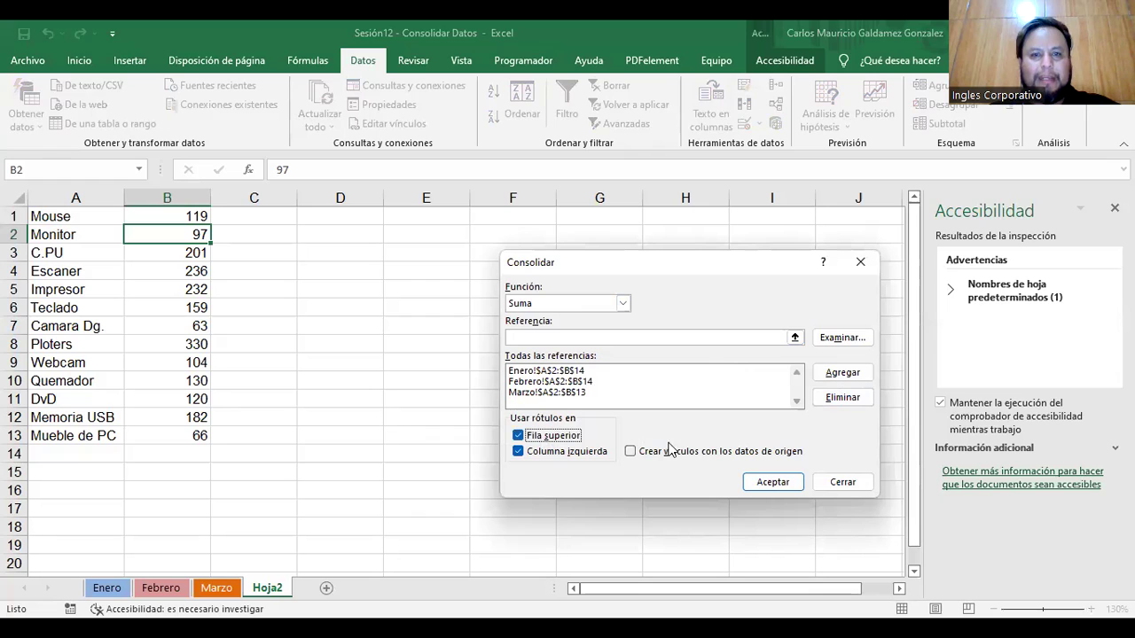
left_click(842, 482)
left_click(80, 217)
left_click_drag(80, 217, 209, 439)
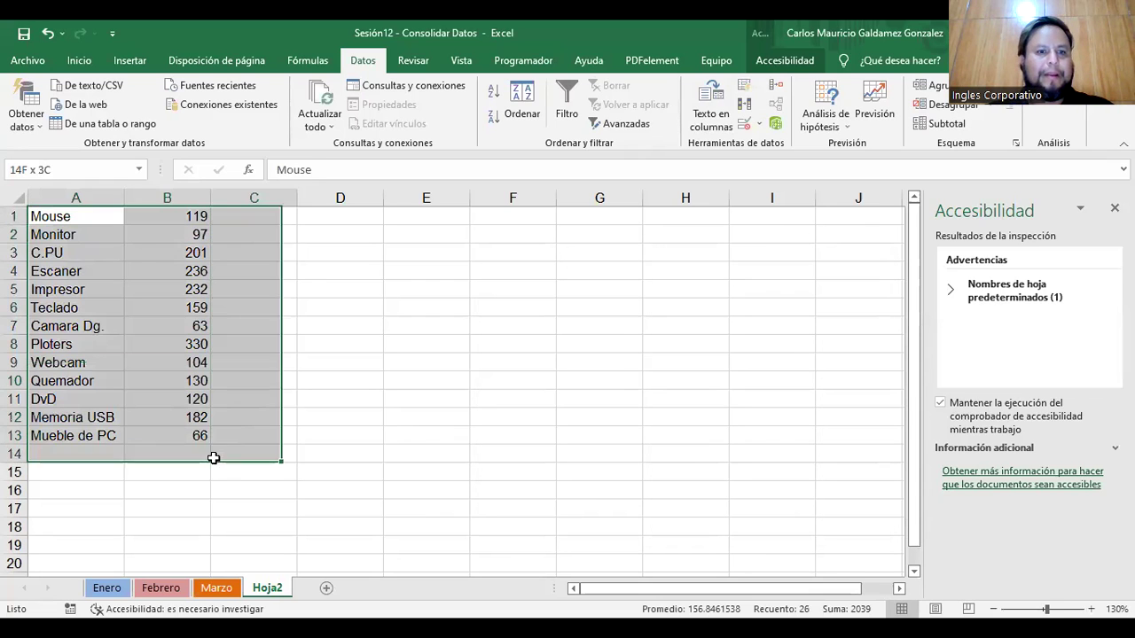
key("Delete")
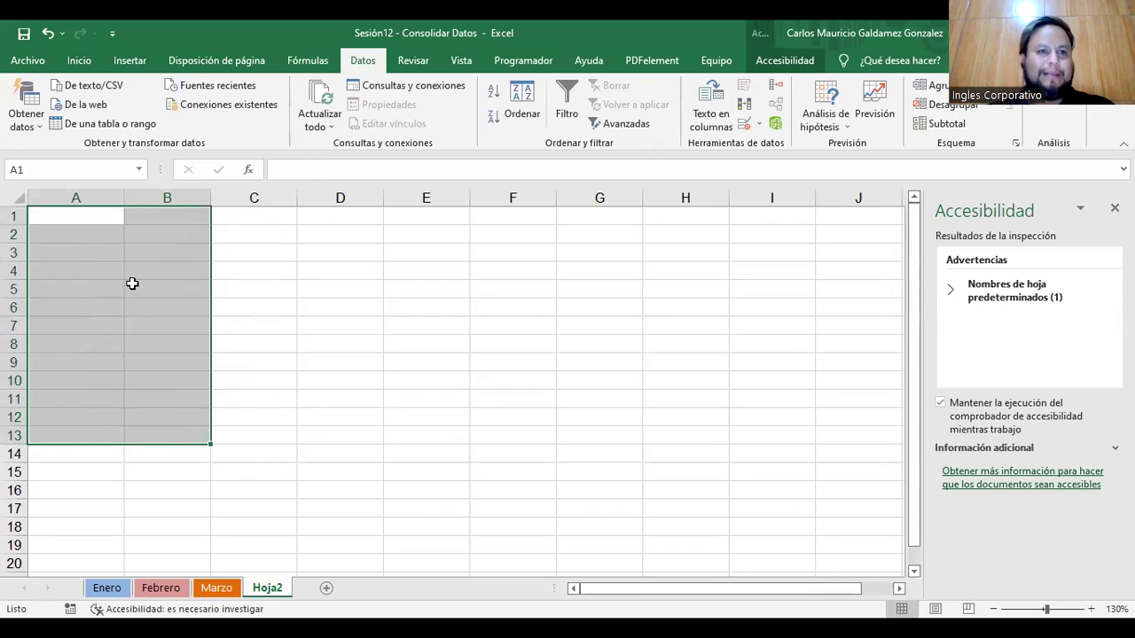
Run the Suma consolidation again from cell A1 with both top-row and left-column labels.
left_click(89, 218)
left_click(775, 87)
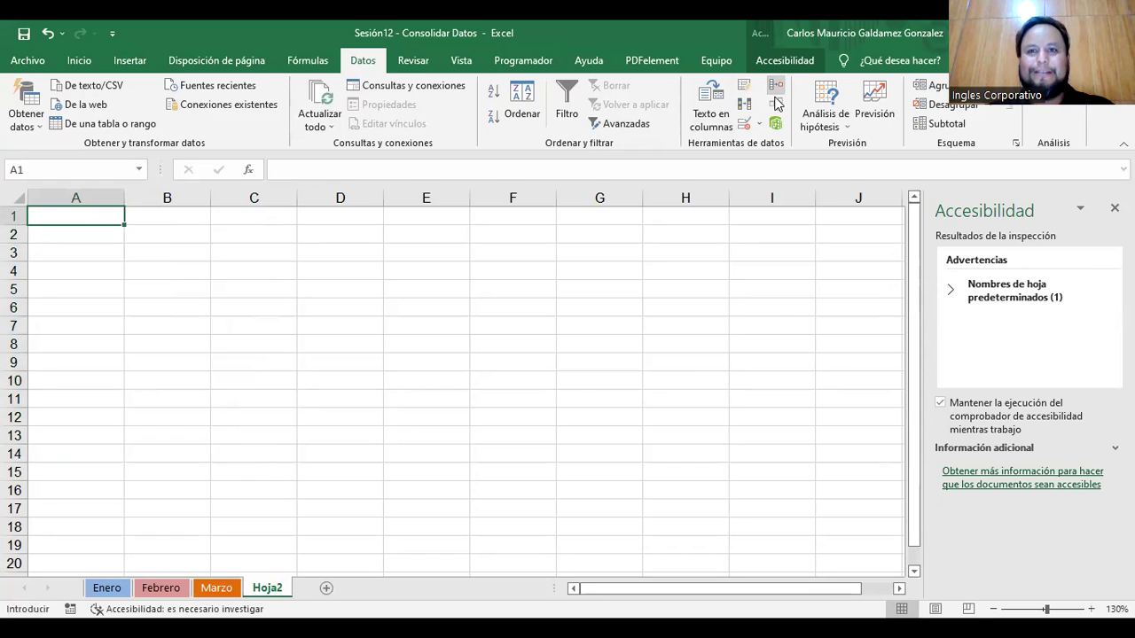
left_click(768, 486)
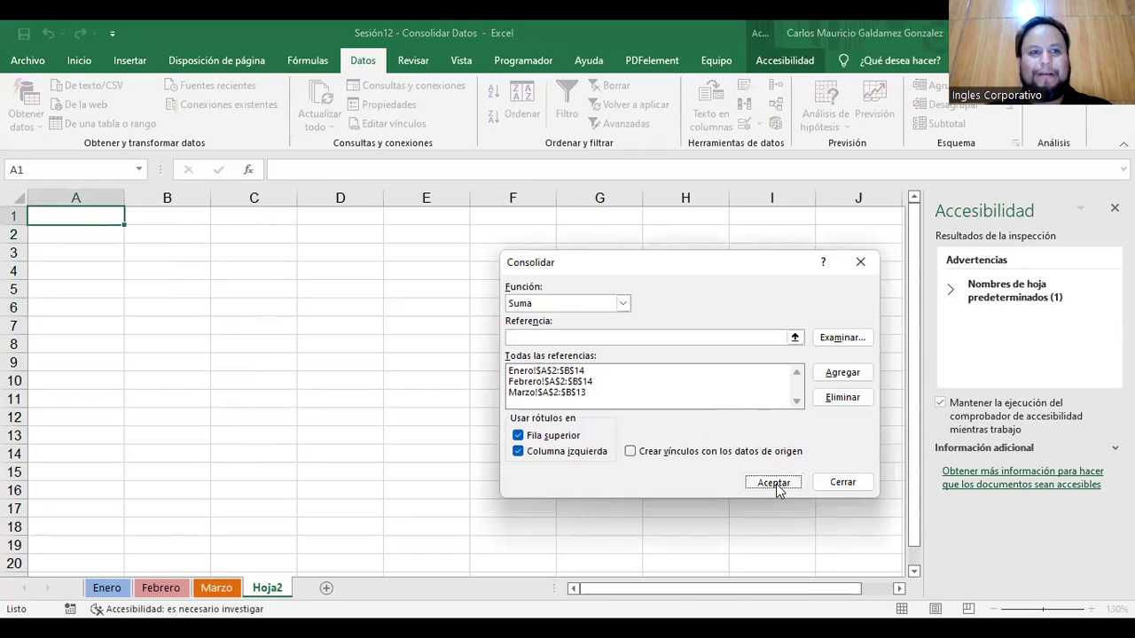
Try to move the product labels in A2:A12 of Hoja2 up one row to start at A1.
left_click_drag(59, 234, 64, 419)
left_click_drag(96, 219, 94, 215)
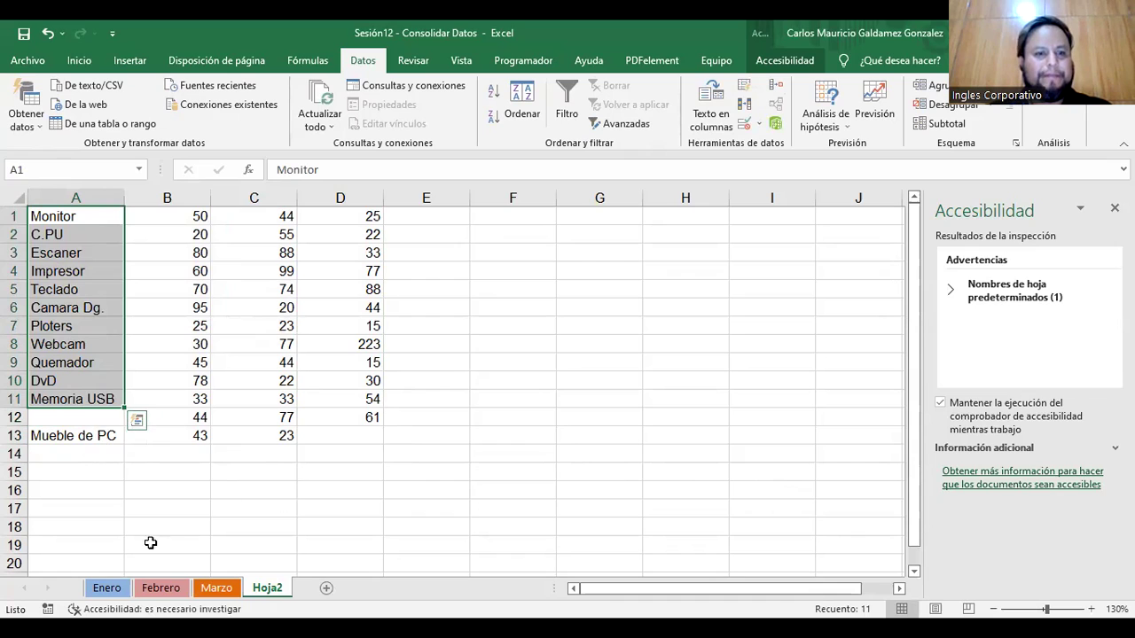
key("ctrl+z")
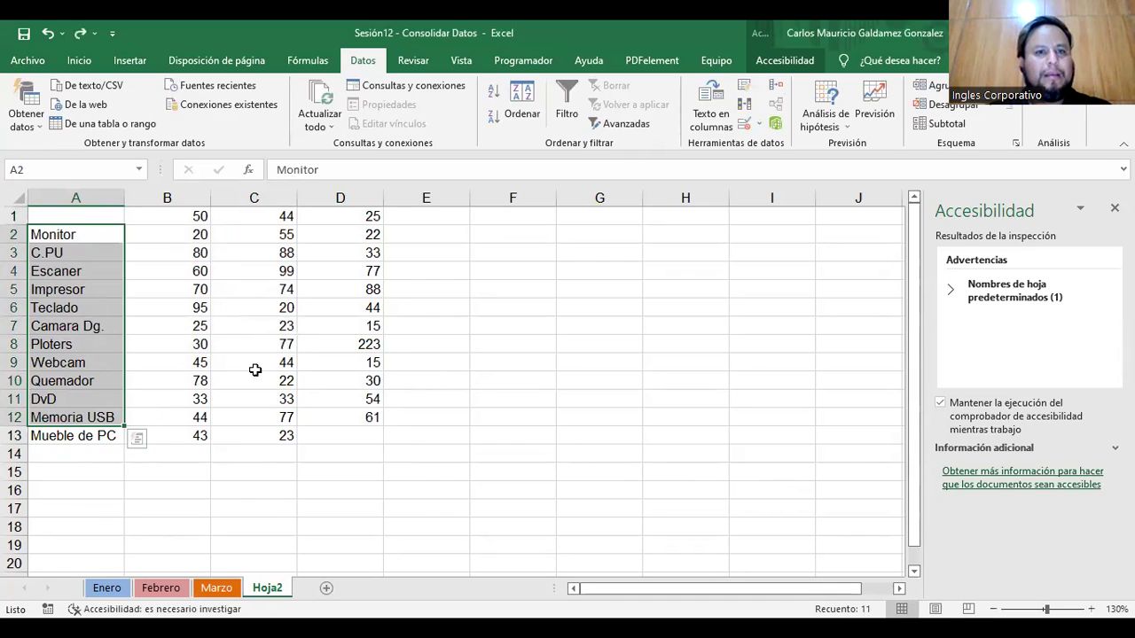
Compare the consolidated layout on Hoja2 with the source tables in the Marzo and Enero sheets.
left_click(215, 591)
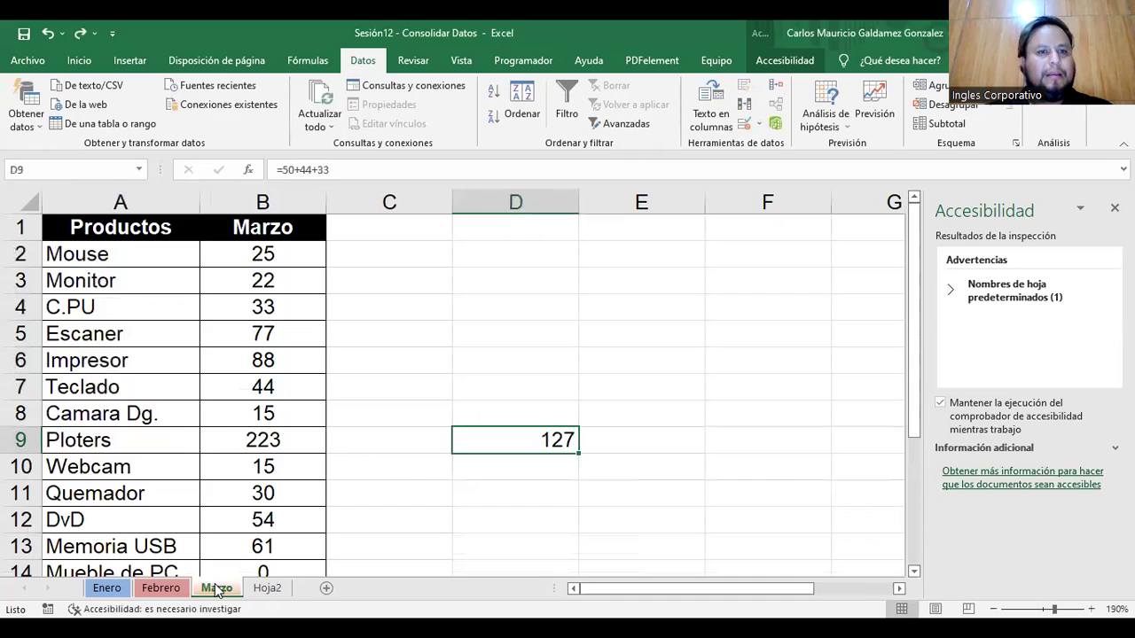
left_click(264, 590)
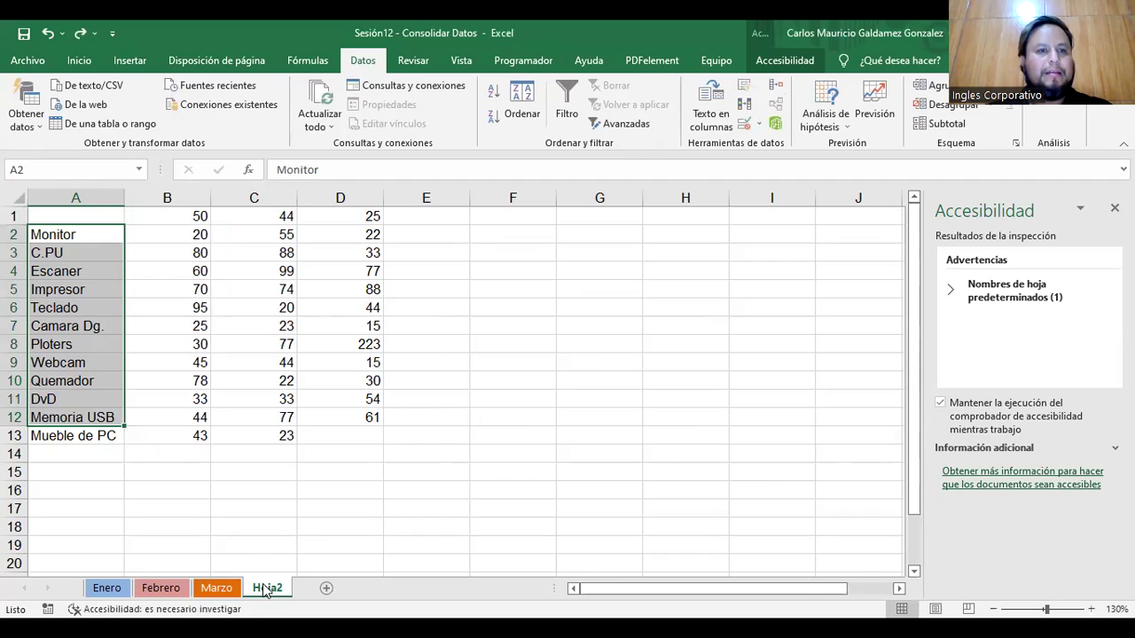
left_click(78, 230)
left_click(107, 589)
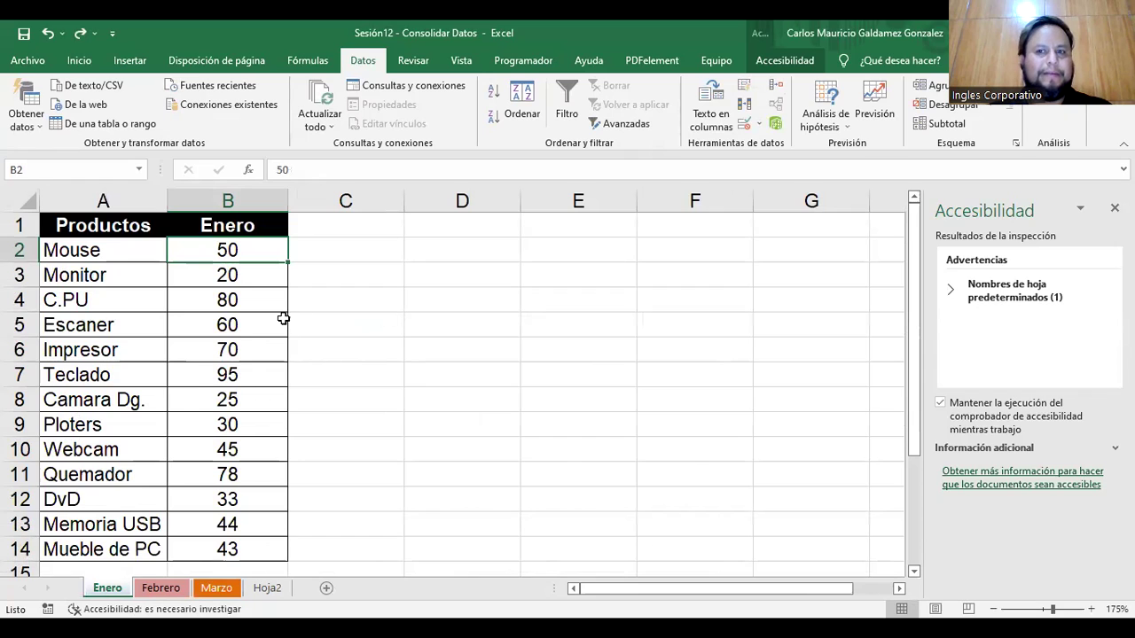
left_click(395, 276)
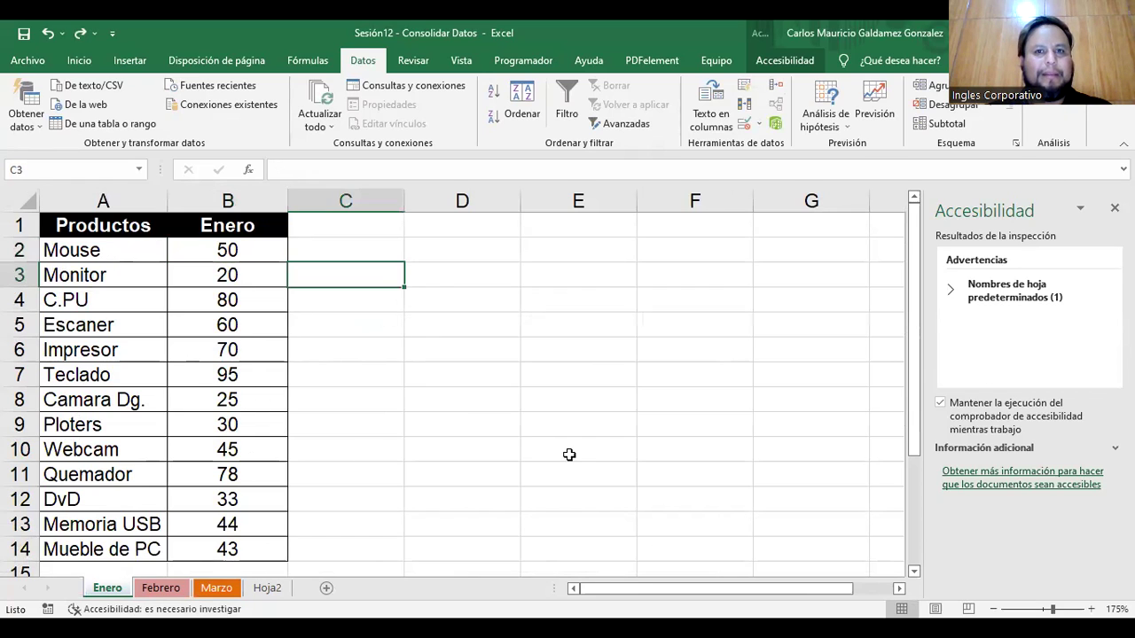
left_click(314, 250)
Close the Sesión12 - Consolidar Datos workbook.
left_click(79, 60)
left_click(36, 63)
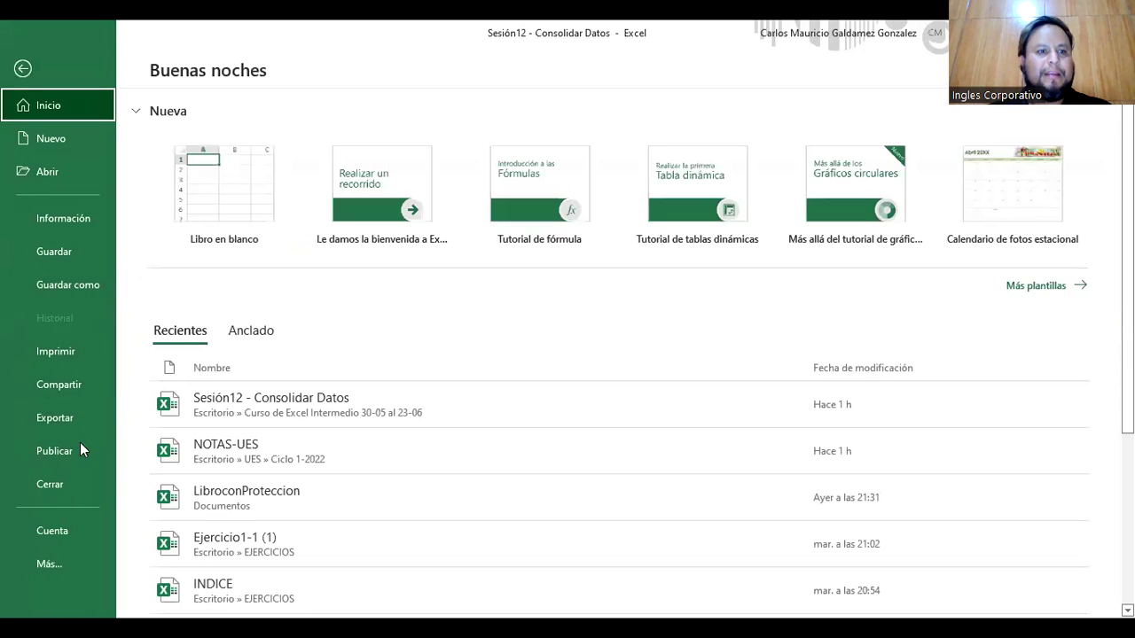
left_click(69, 494)
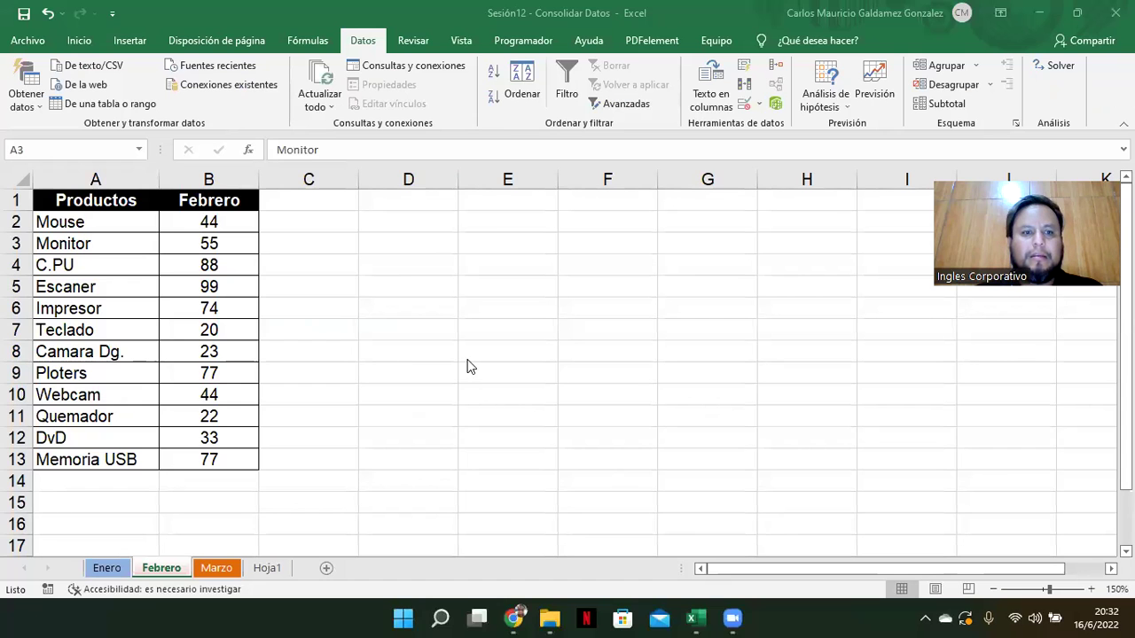
Check the Mouse total by reading its monthly values and entering =50+44+19 in cell D5 of Hoja1.
left_click(264, 568)
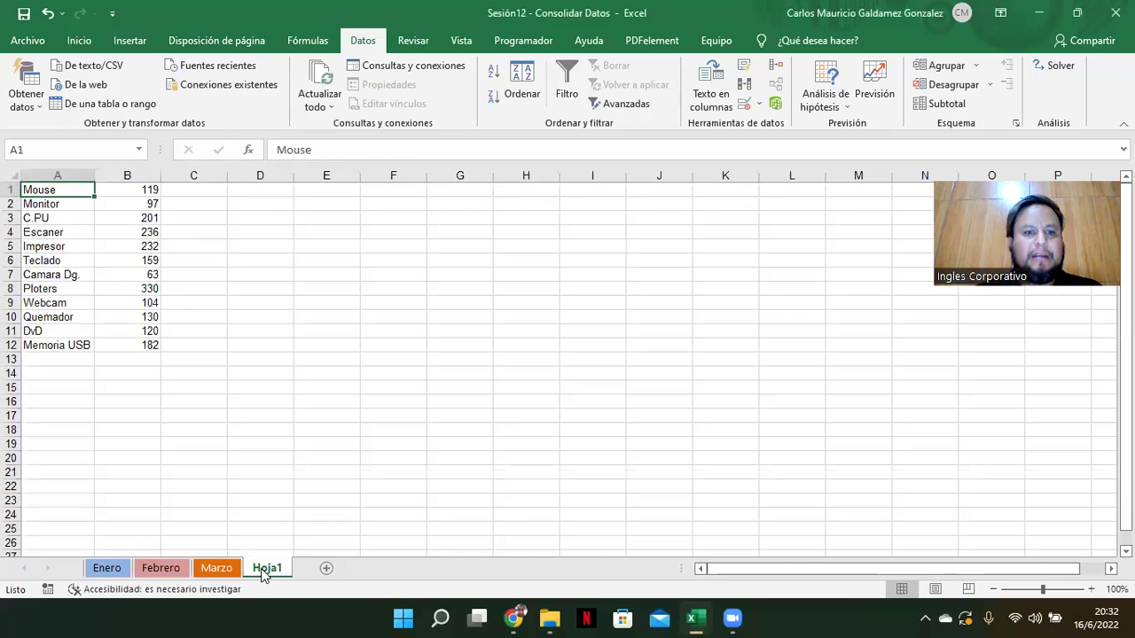
scroll(362, 468, "up", 4)
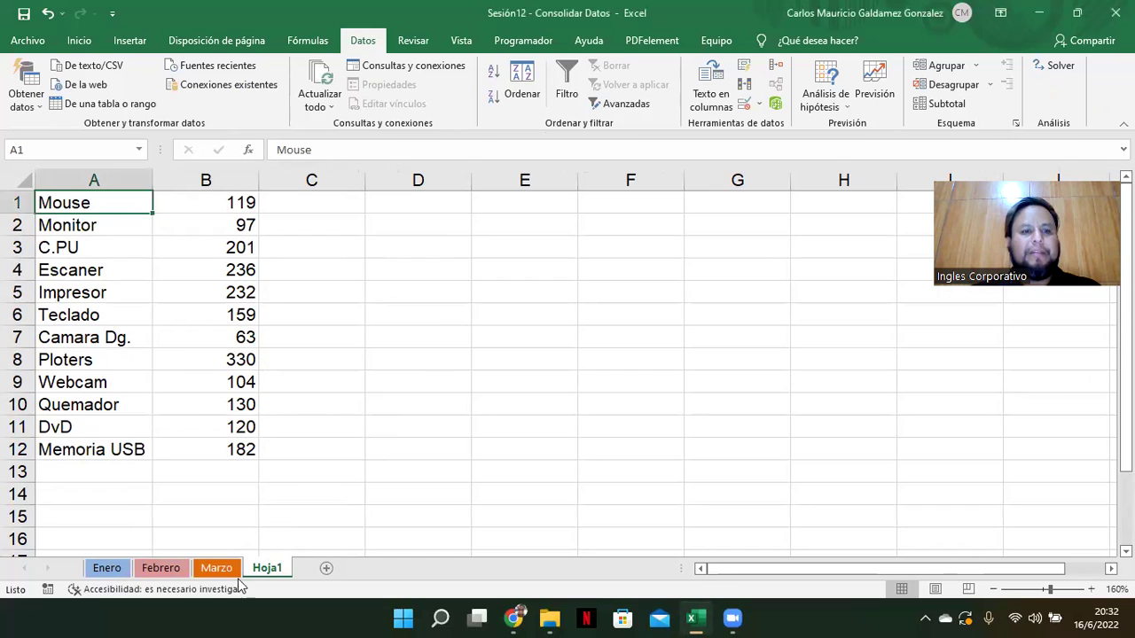
left_click(107, 568)
left_click(196, 222)
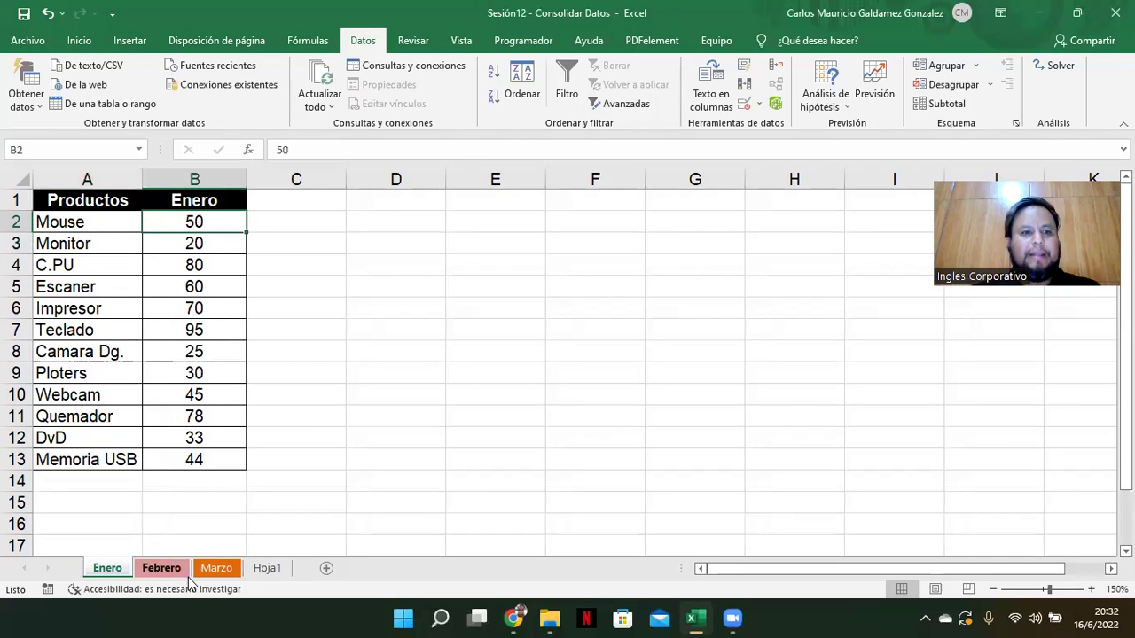
left_click(162, 568)
left_click(266, 568)
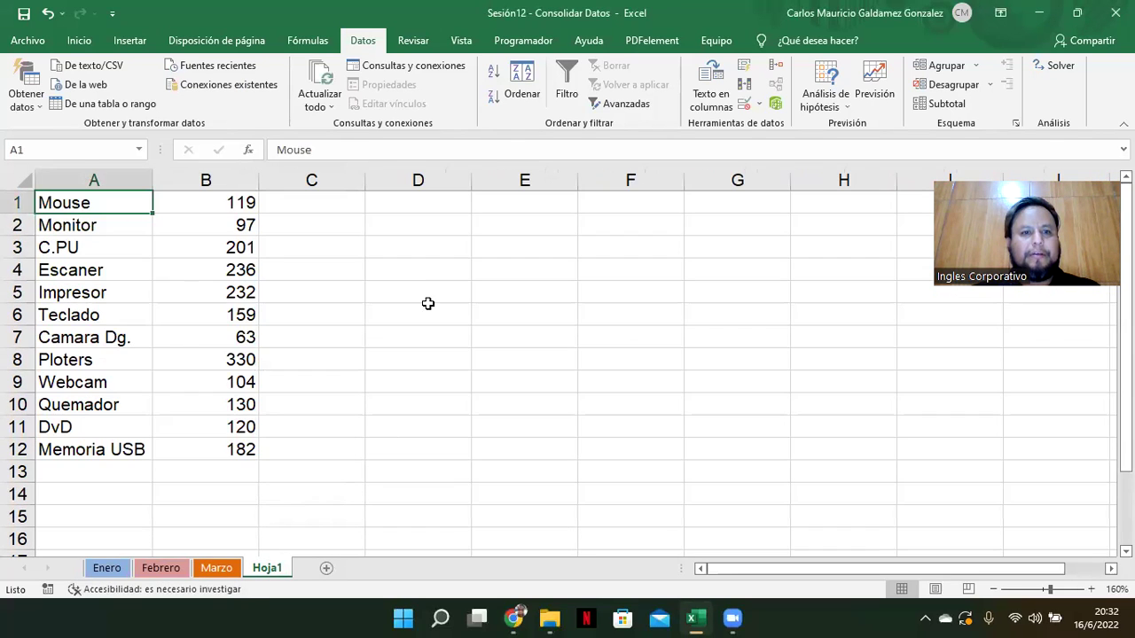
left_click(434, 294)
type("=5")
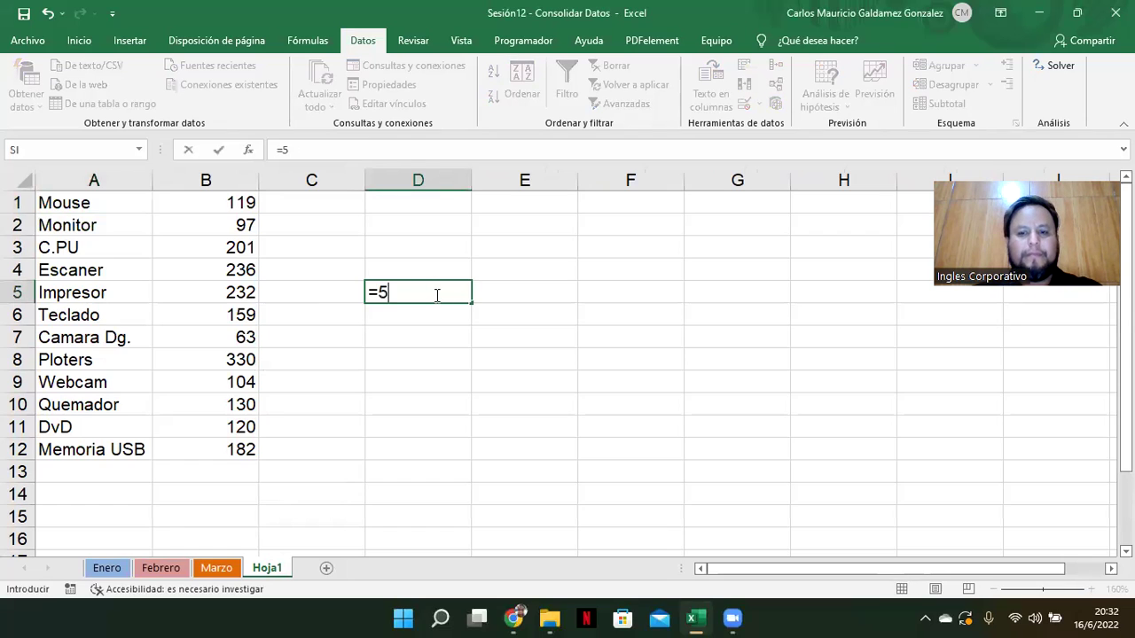
type("0+44+19")
key("Return")
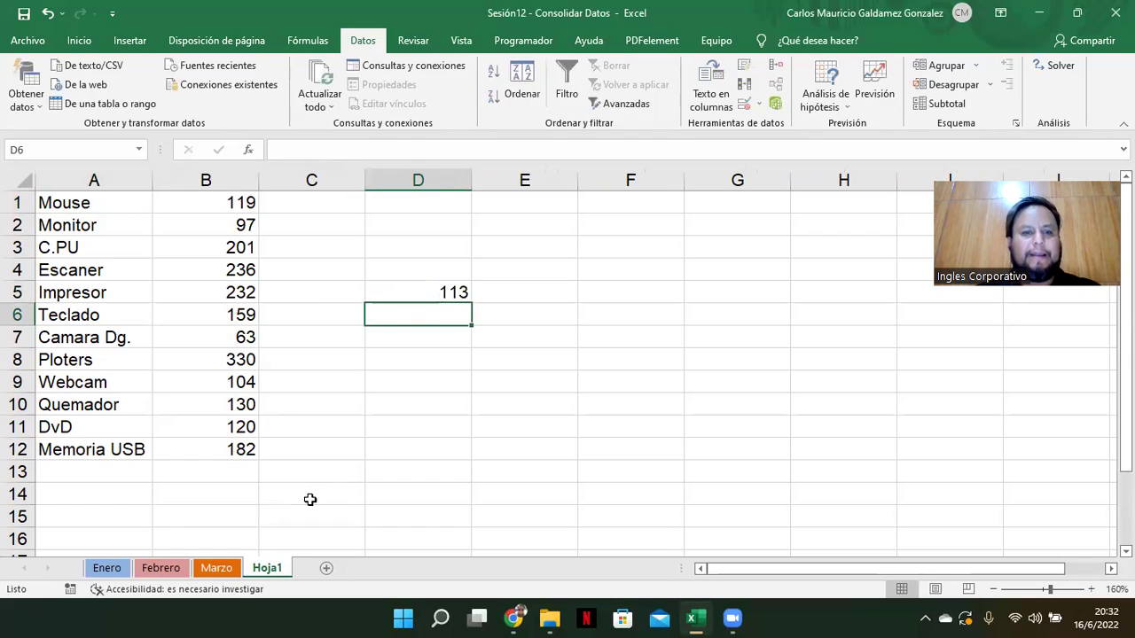
Recheck the Mouse value on Marzo, correct the check formula in D5 to =50+44+25, and compare it with B1.
left_click(218, 571)
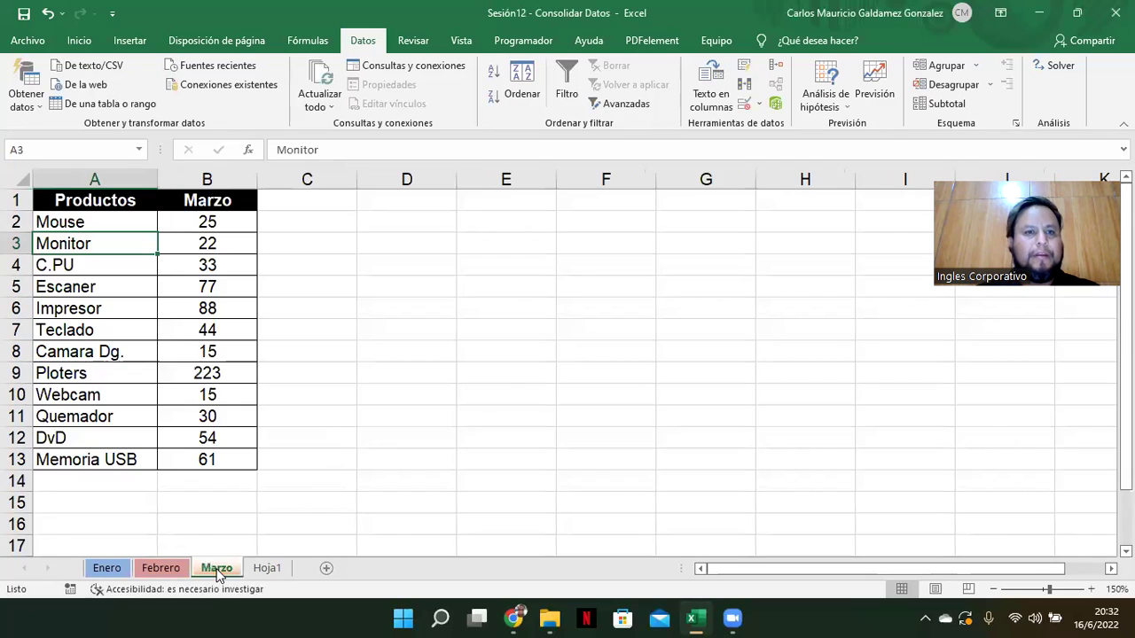
left_click(265, 569)
left_click(435, 295)
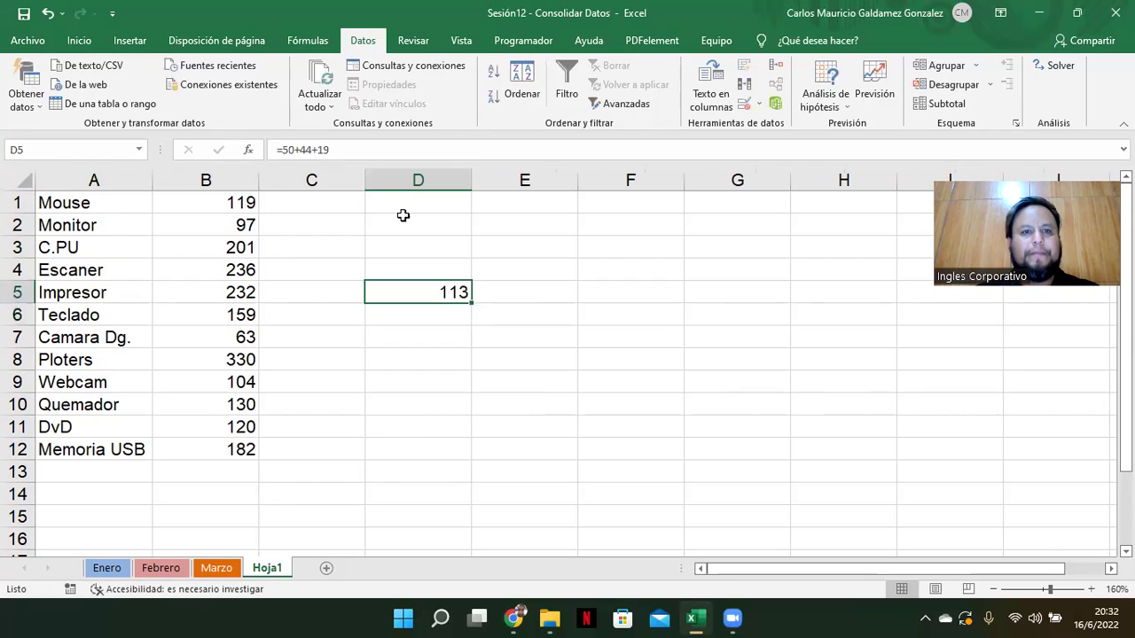
left_click(330, 151)
key("BackSpace")
key("BackSpace")
type("25")
key("Return")
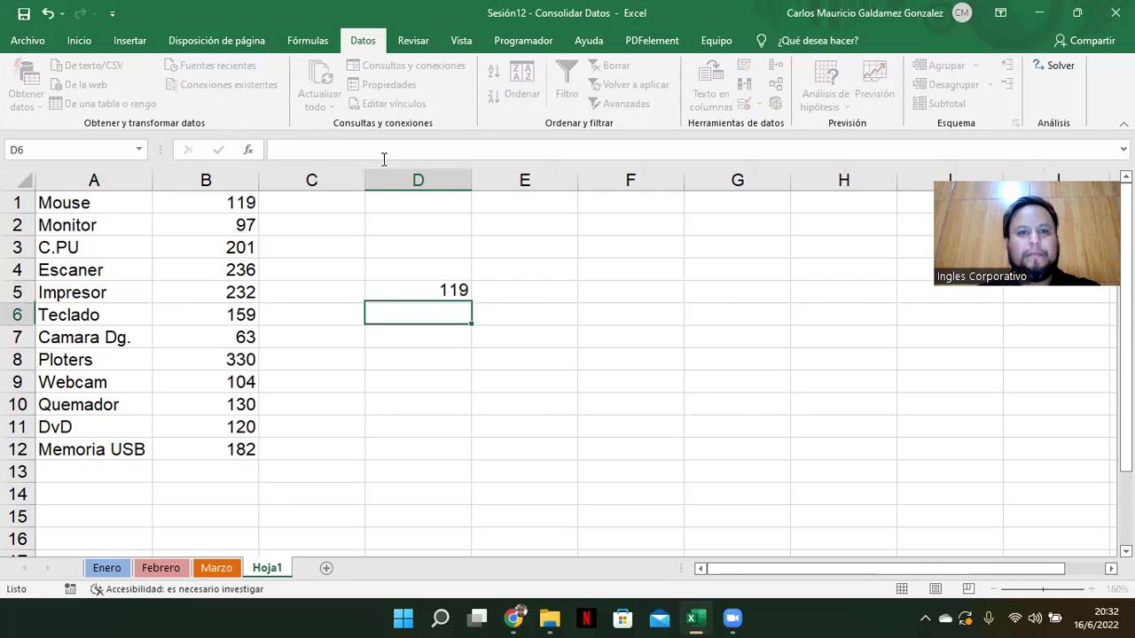
key("Up")
left_click(240, 197)
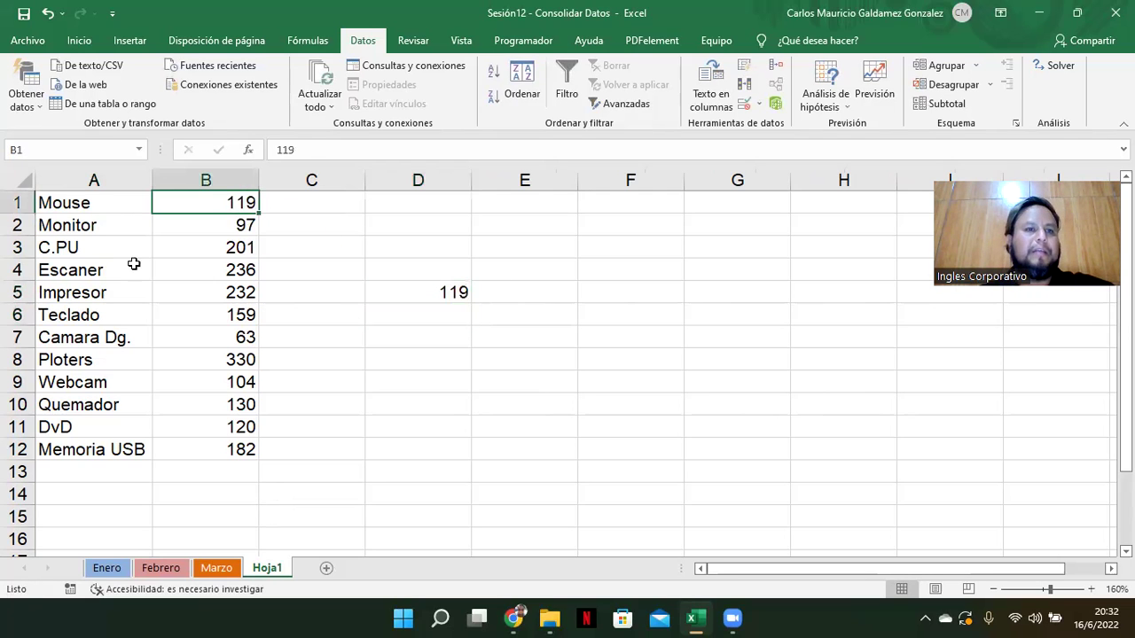
Review the headings on the monthly sheets and insert an empty row above the first row of Hoja1.
left_click(213, 570)
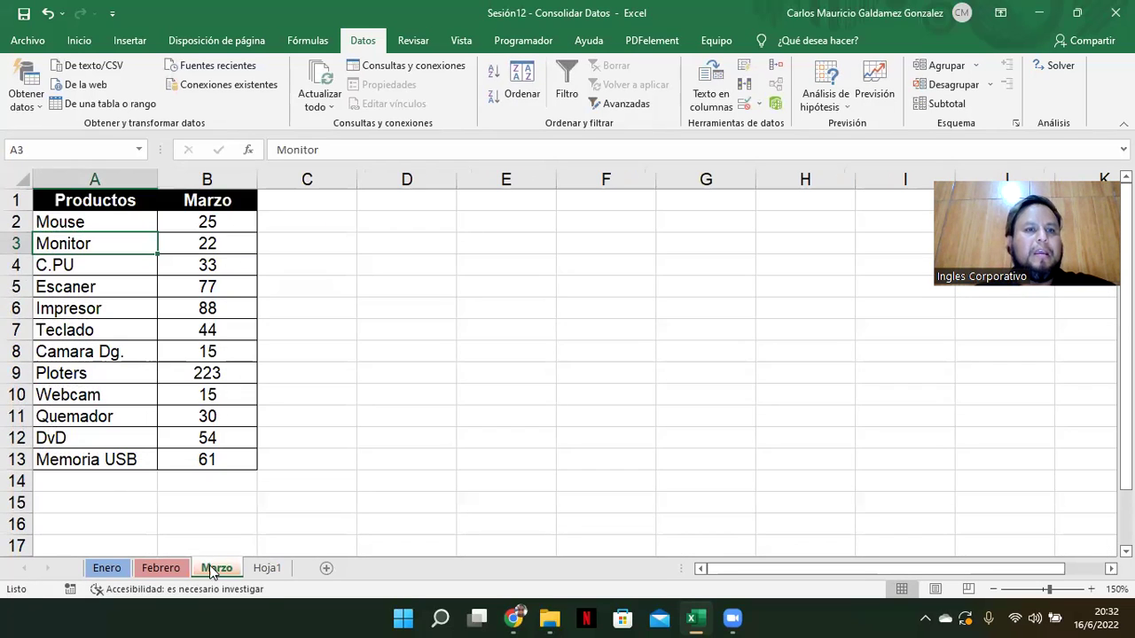
left_click(152, 568)
left_click(105, 568)
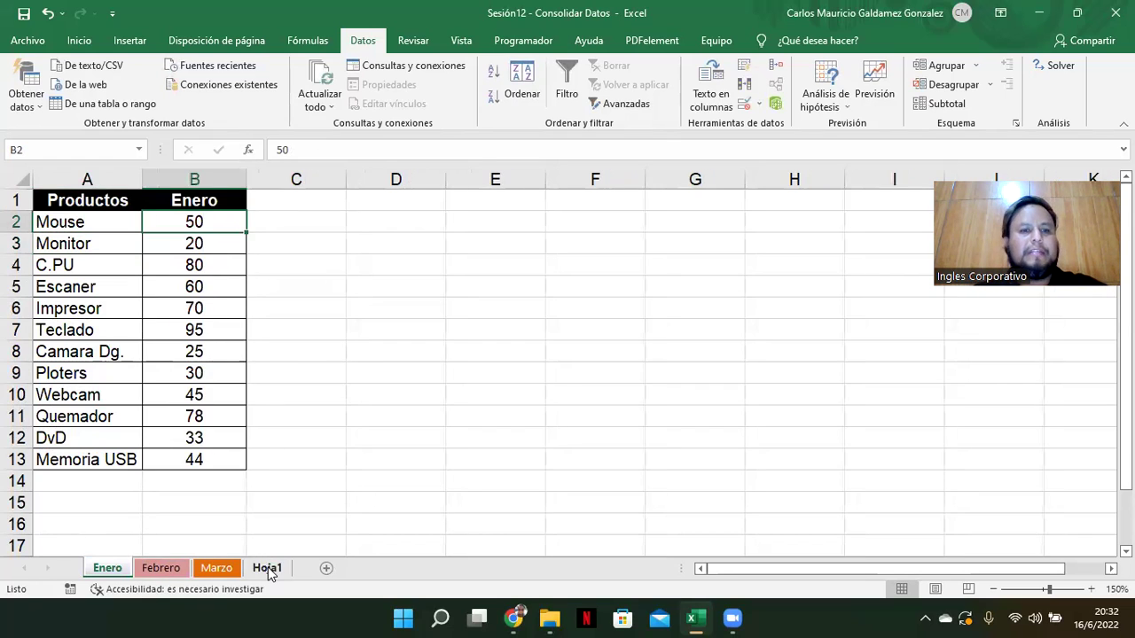
left_click(270, 570)
left_click_drag(118, 203, 182, 450)
mouse_move(17, 203)
left_mouse_down()
mouse_move(17, 292)
mouse_move(17, 203)
left_mouse_up()
right_click(20, 203)
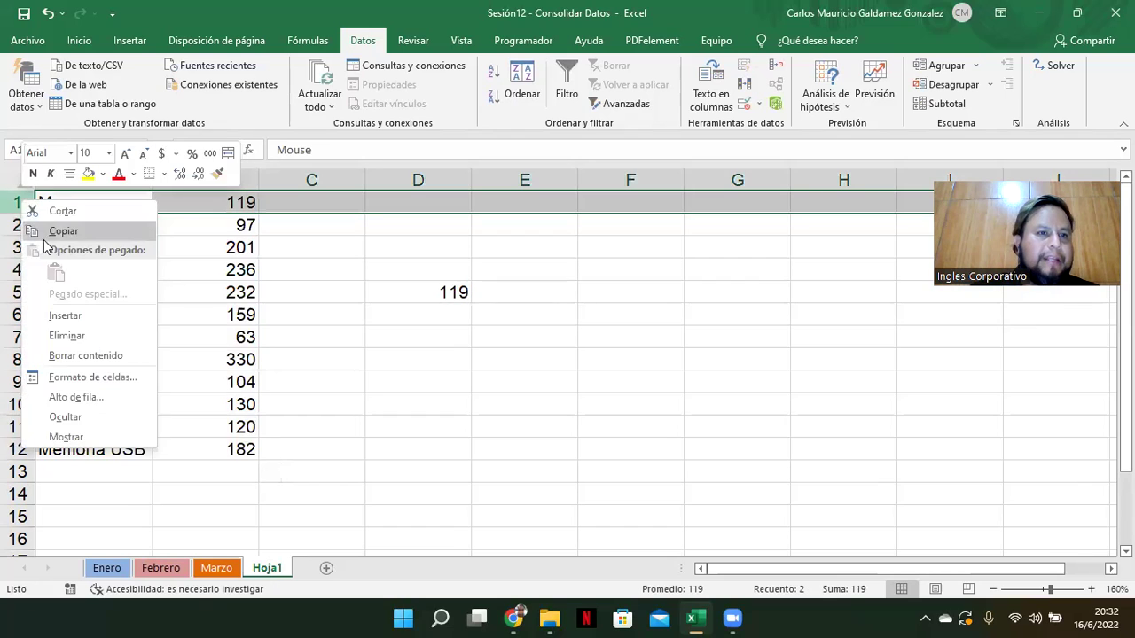
left_click(71, 317)
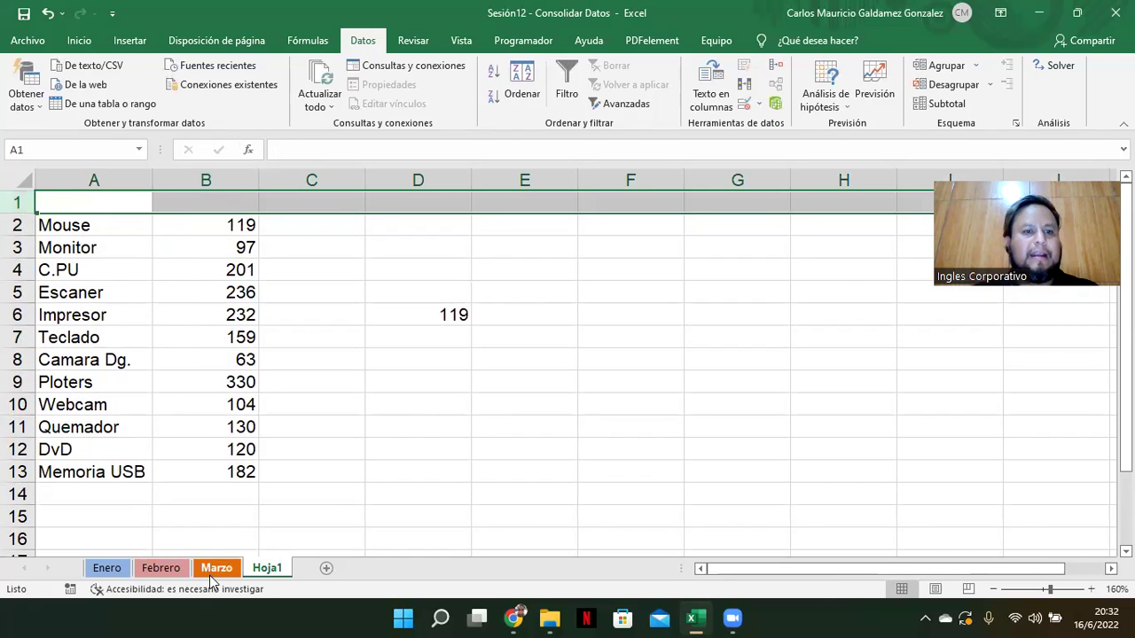
Copy the Productos and Marzo headings from A1:B1 of the Marzo sheet to A1 of Hoja1.
left_click(216, 568)
left_click_drag(84, 202, 187, 197)
key("ctrl+c")
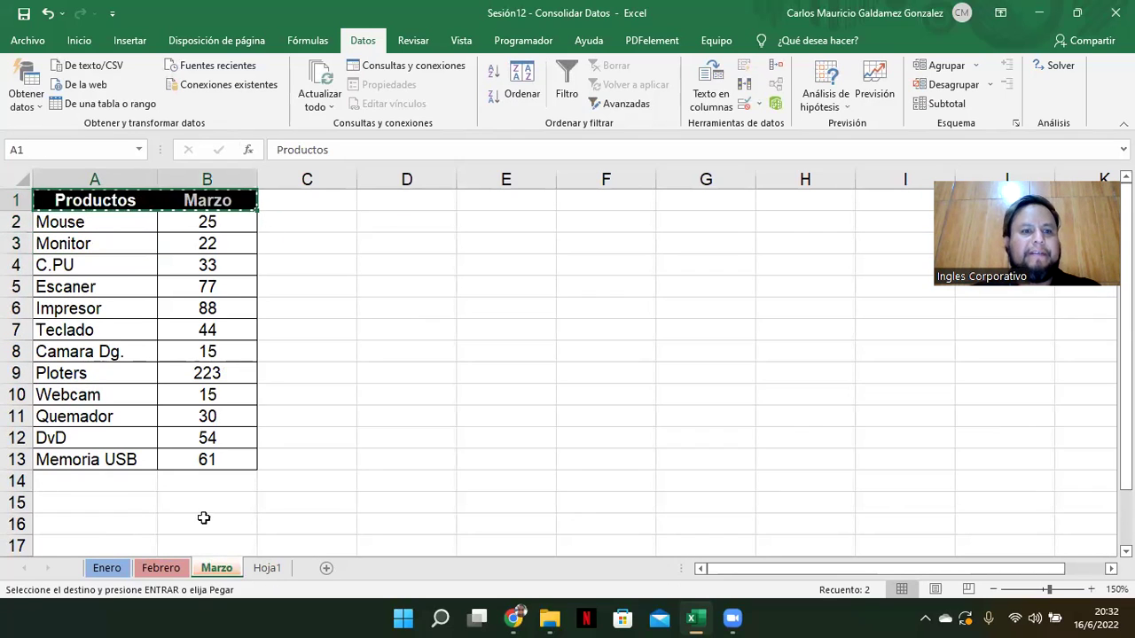
left_click(267, 568)
left_click(111, 201)
key("ctrl+v")
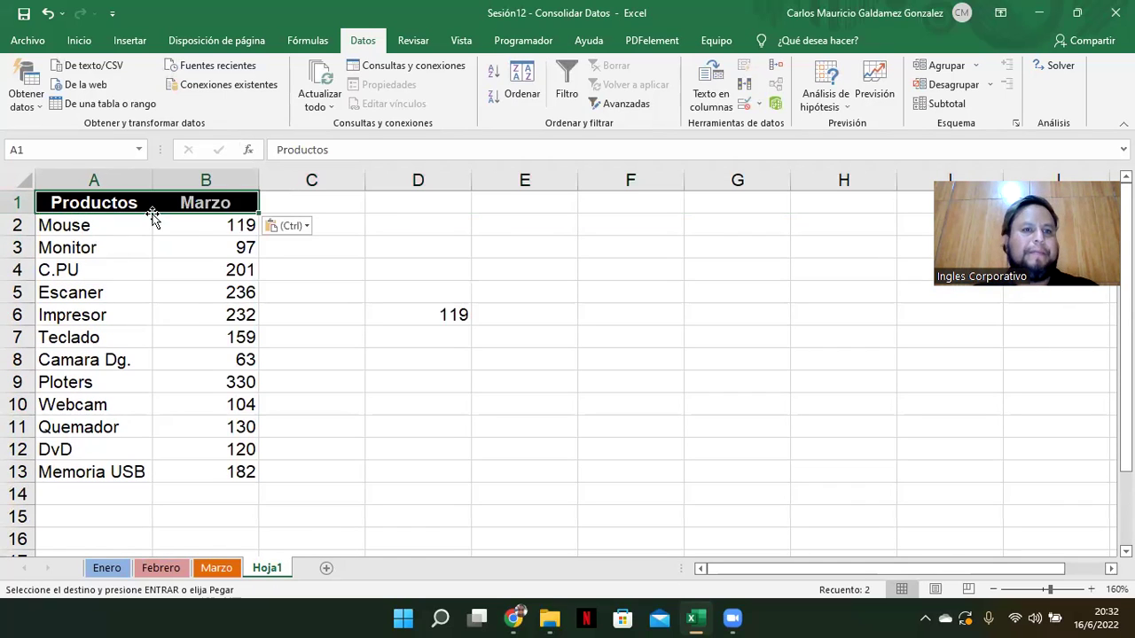
Change the heading in B1 to Primer Trimestre and fit column B's width to its contents.
left_click(205, 314)
left_click(190, 182)
left_click(206, 218)
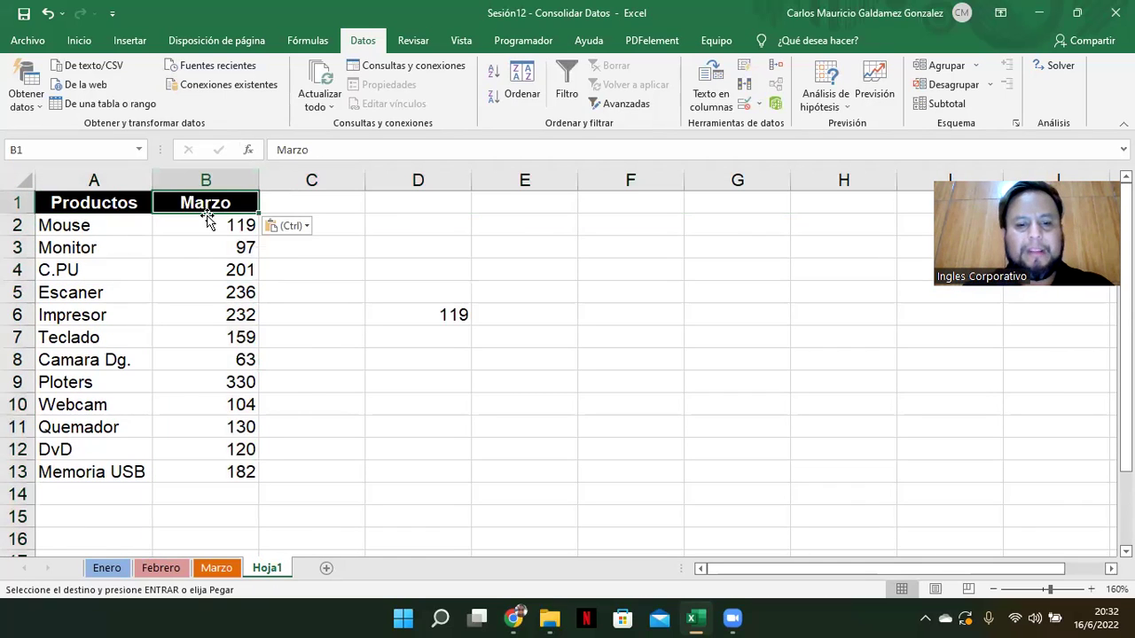
type("Primer Trimestre")
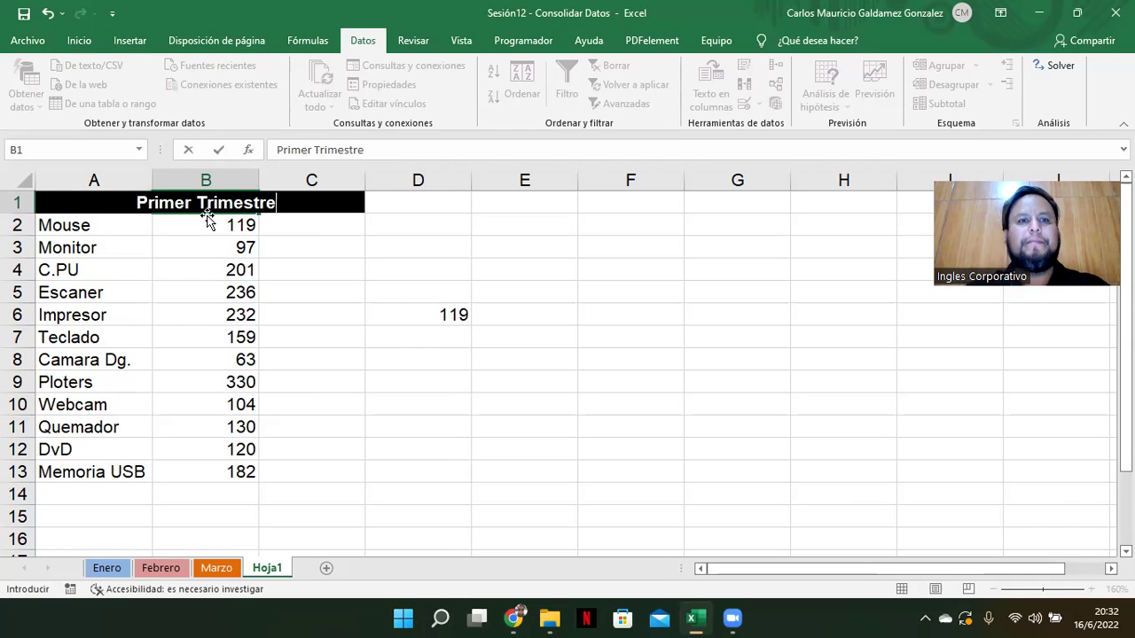
key("Return")
double_click(259, 179)
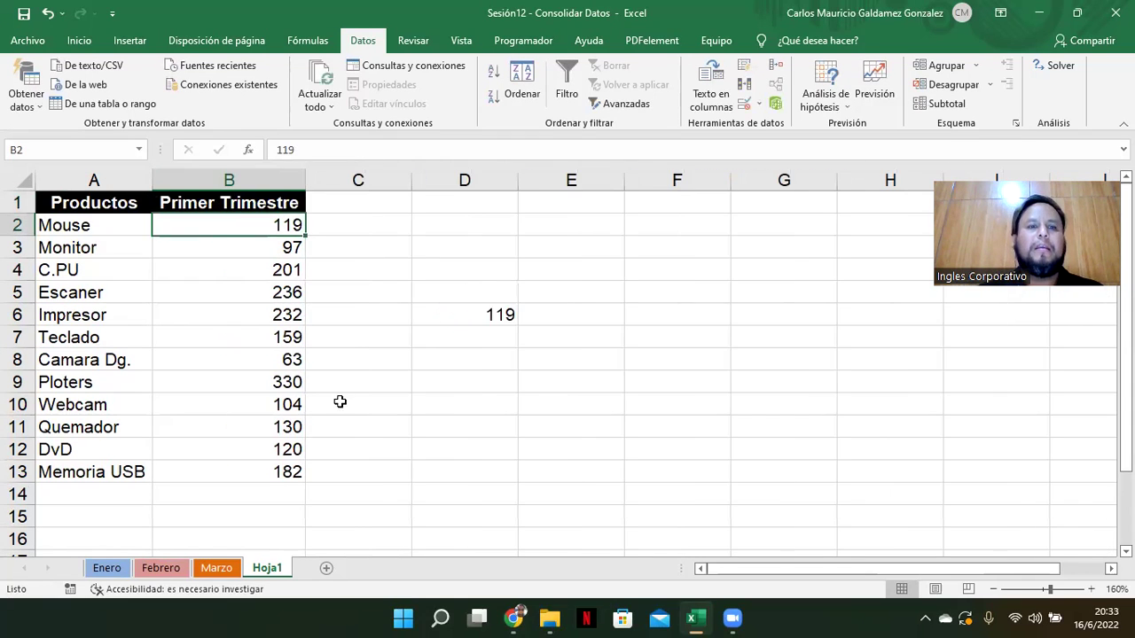
Delete the check formula from cell D6 of Hoja1.
left_click(470, 298)
left_click(472, 307)
key("Delete")
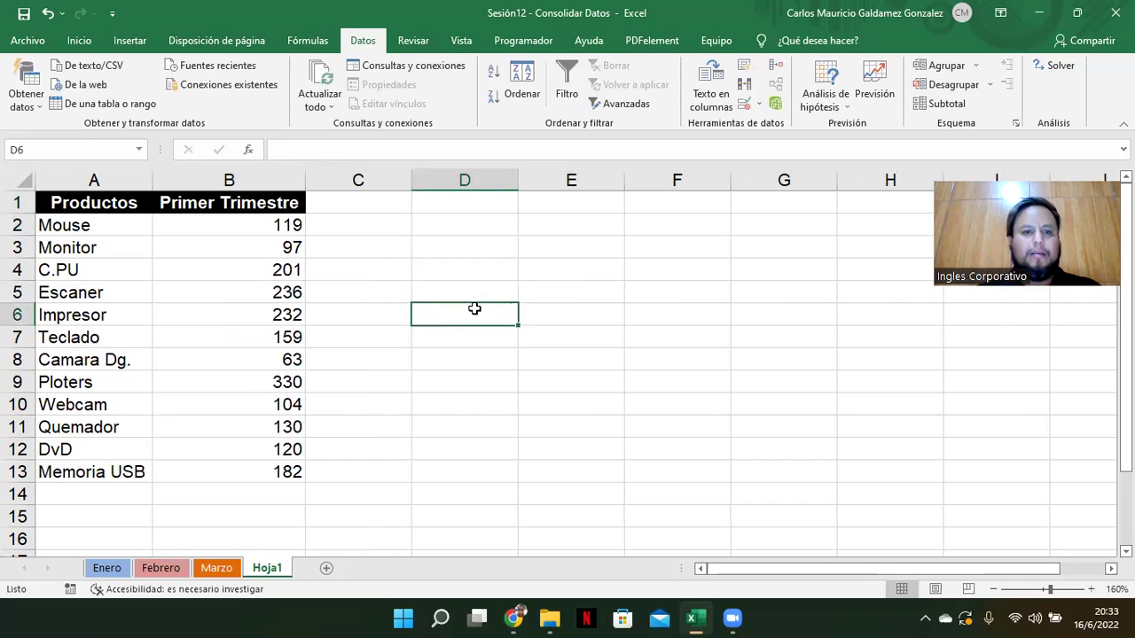
Examine the Enero, Febrero and Marzo tables again and compare them with the consolidated data in A2:B13 of Hoja1.
left_click(211, 569)
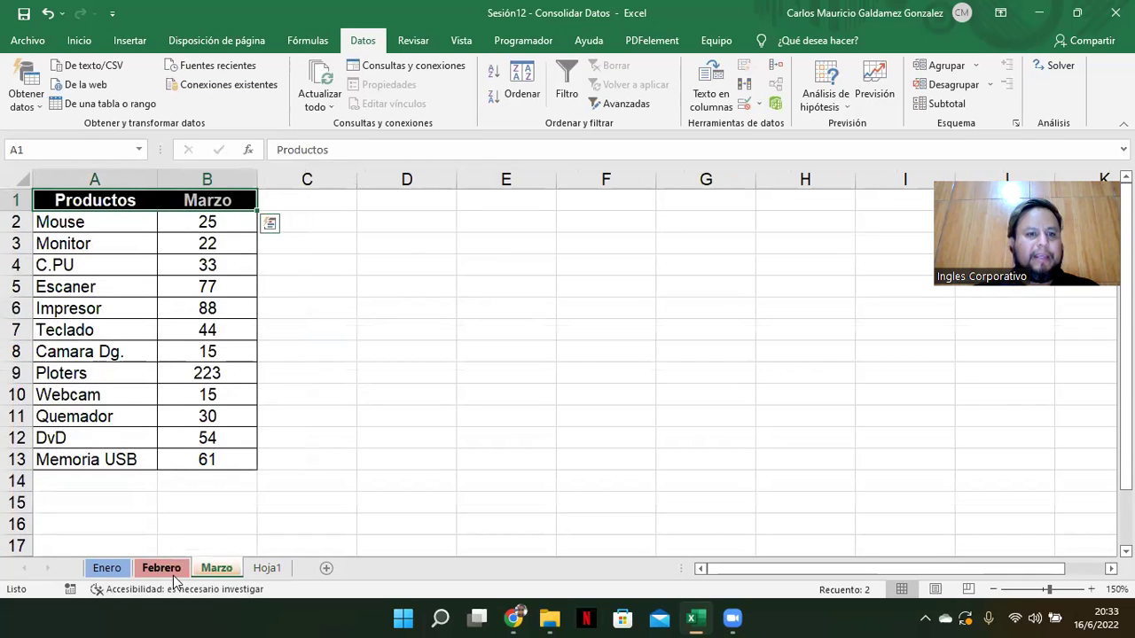
left_click(172, 575)
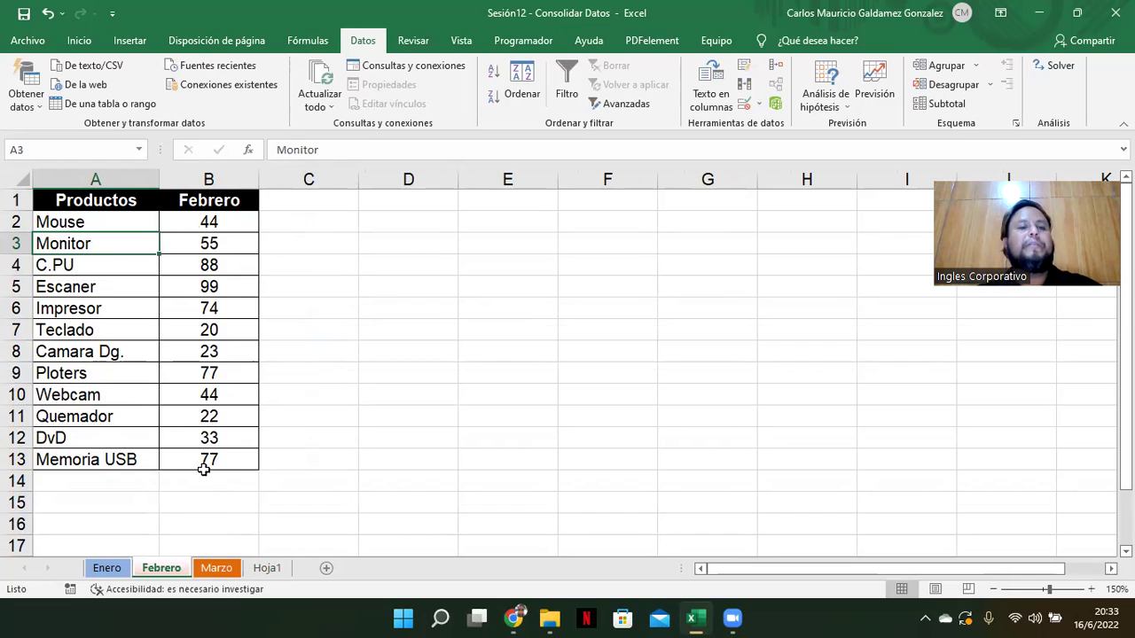
left_click(216, 570)
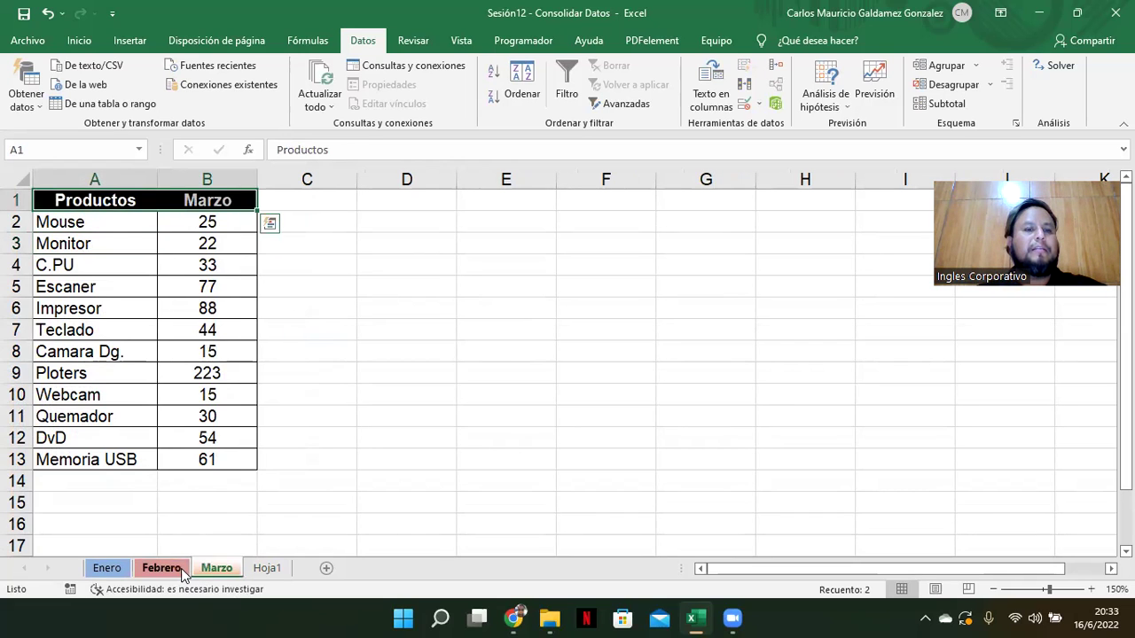
left_click(181, 571)
left_click(108, 568)
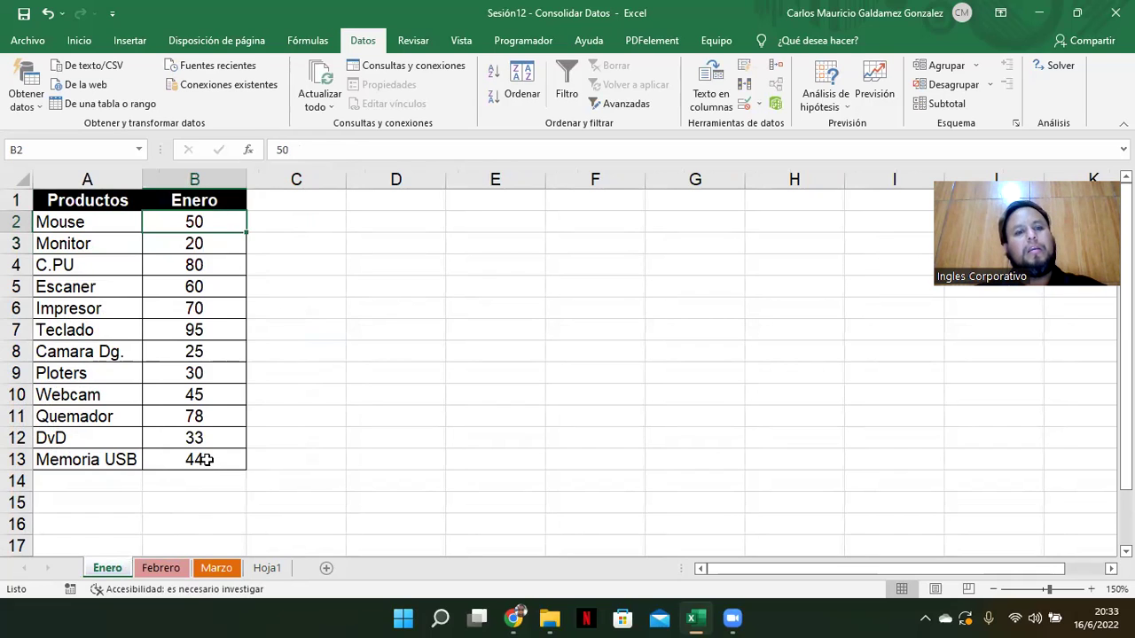
left_click(230, 572)
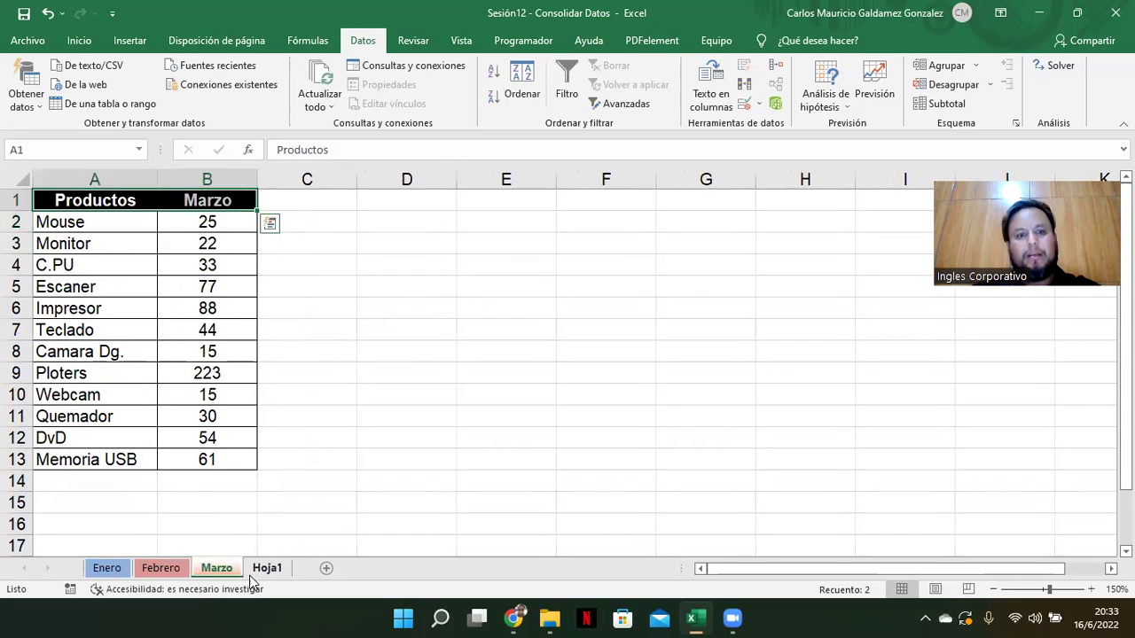
left_click(252, 571)
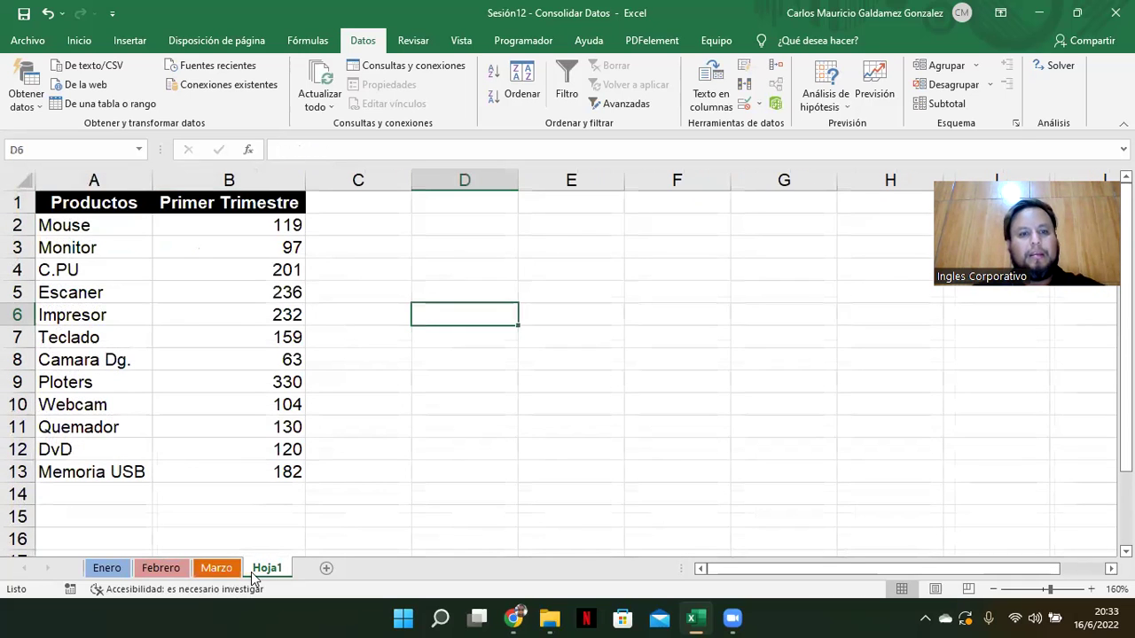
left_click(183, 465)
left_click_drag(73, 227, 230, 468)
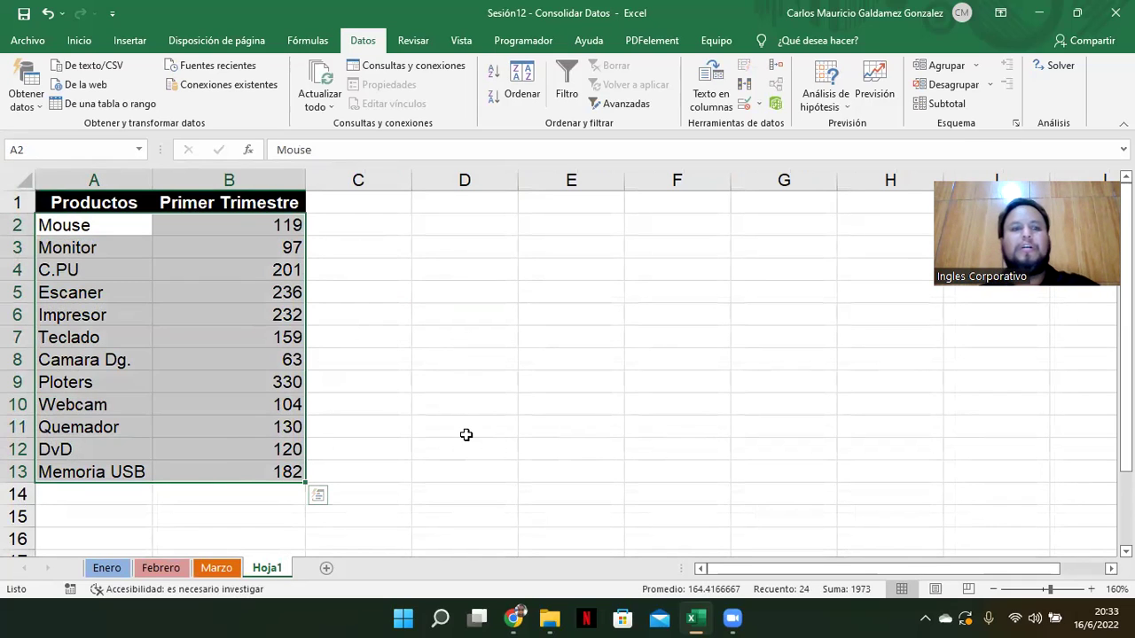
Rename the Hoja1 sheet as Informe.
double_click(271, 568)
type("Informe")
key("Return")
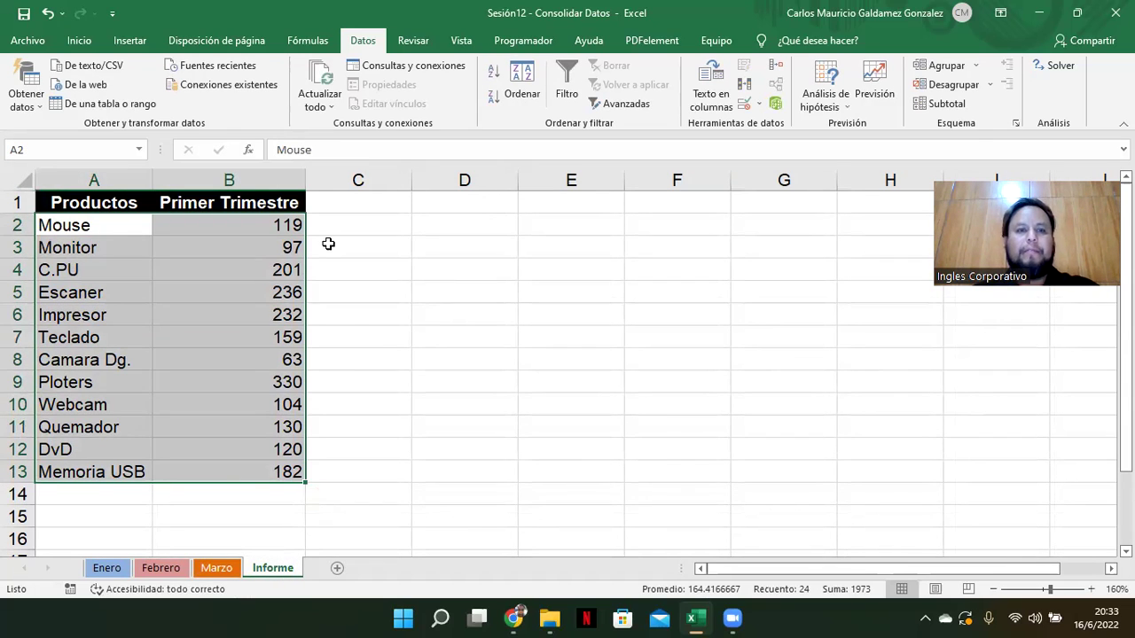
Add the column heading Costo/u in cell C1 of the Informe sheet.
left_click(332, 223)
left_click(330, 206)
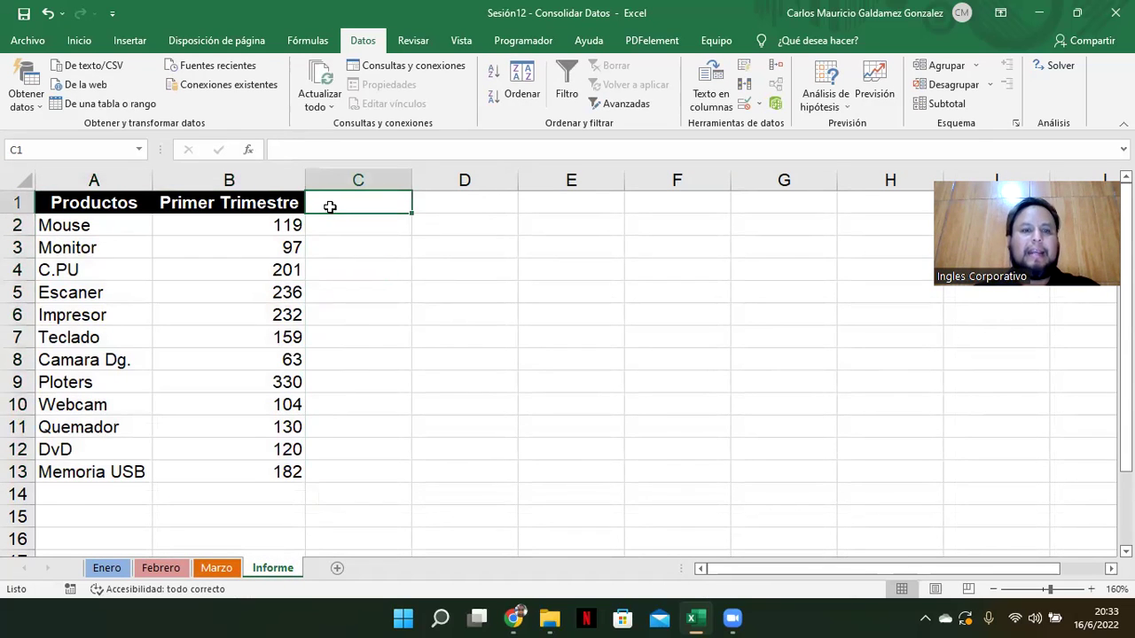
type("C")
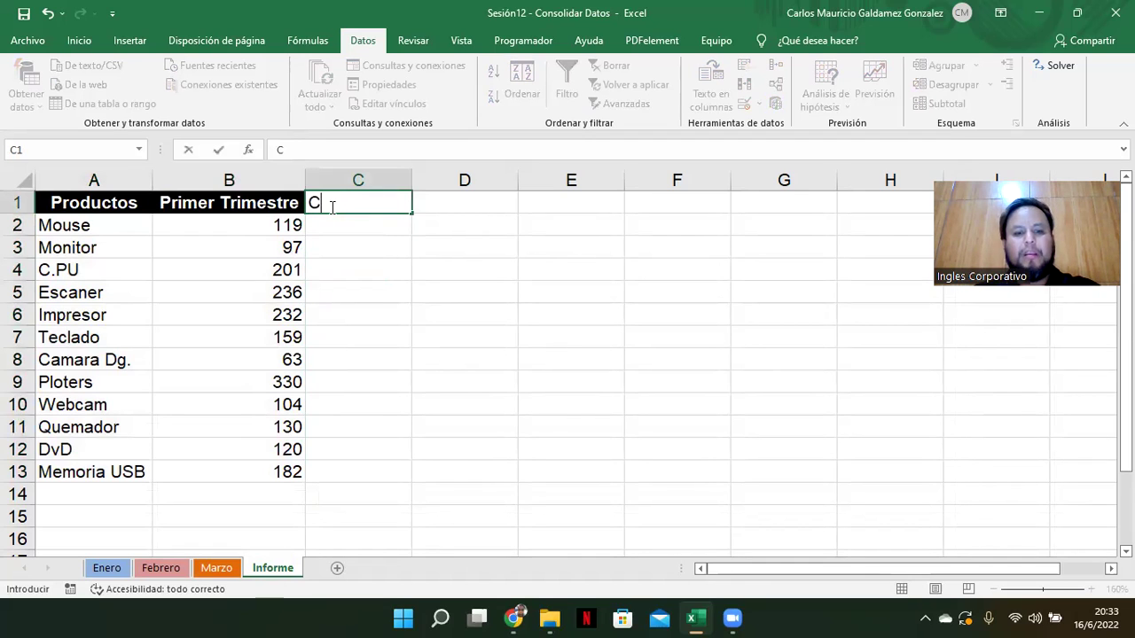
type("osto/u")
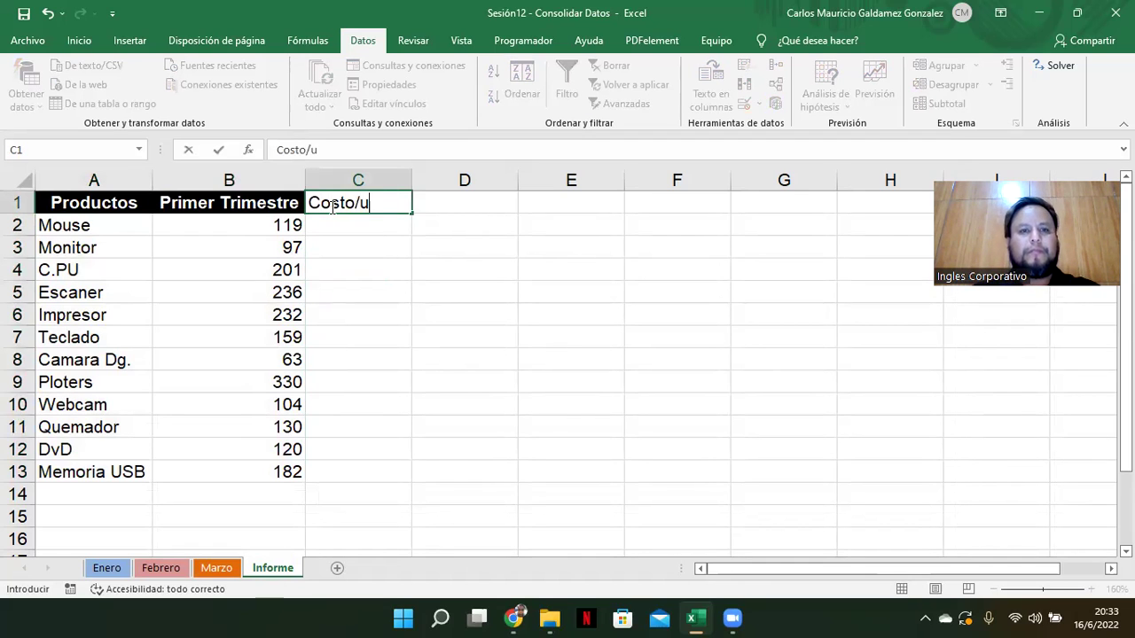
key("Return")
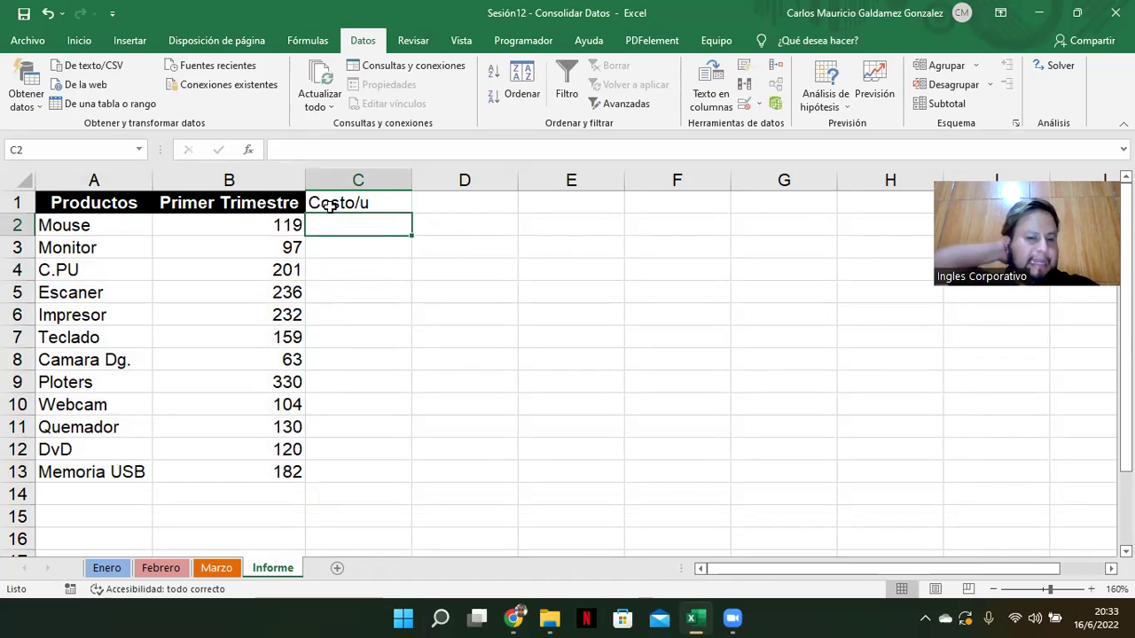
Enter the unit costs 3.99 for Mouse, 53 for Monitor and 87 for C.PU in C2:C4.
type("$")
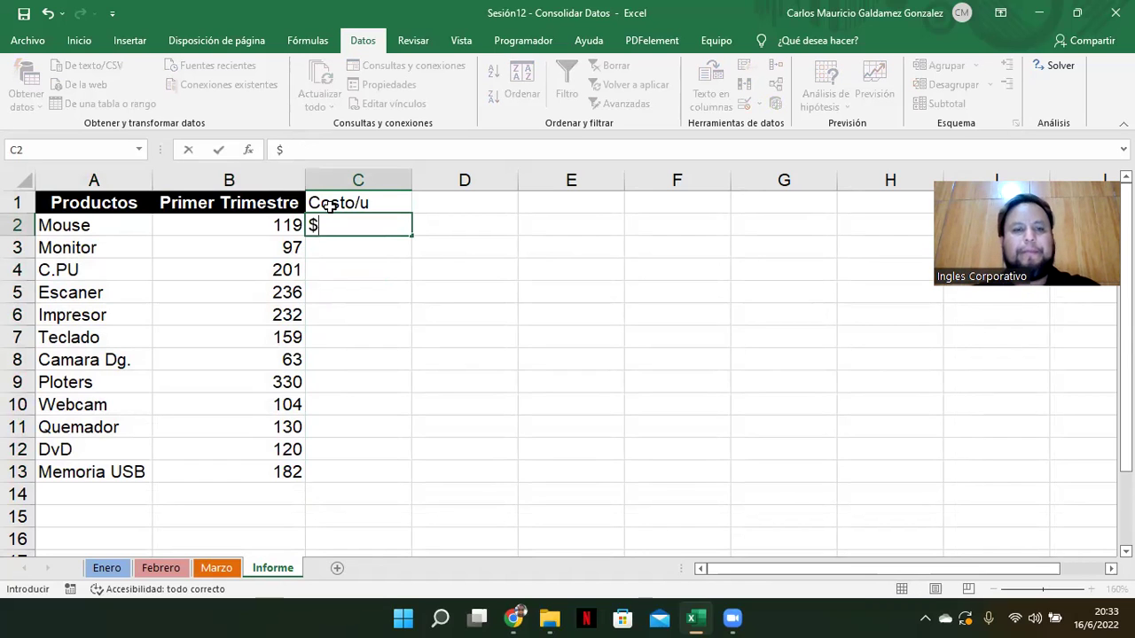
key("BackSpace")
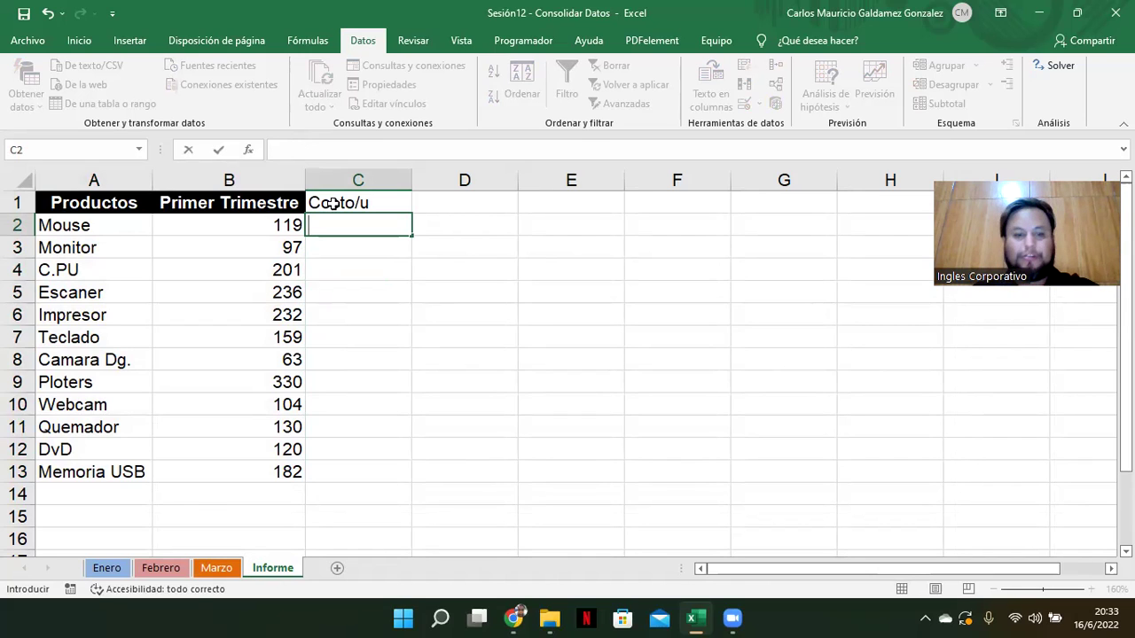
type("3.99")
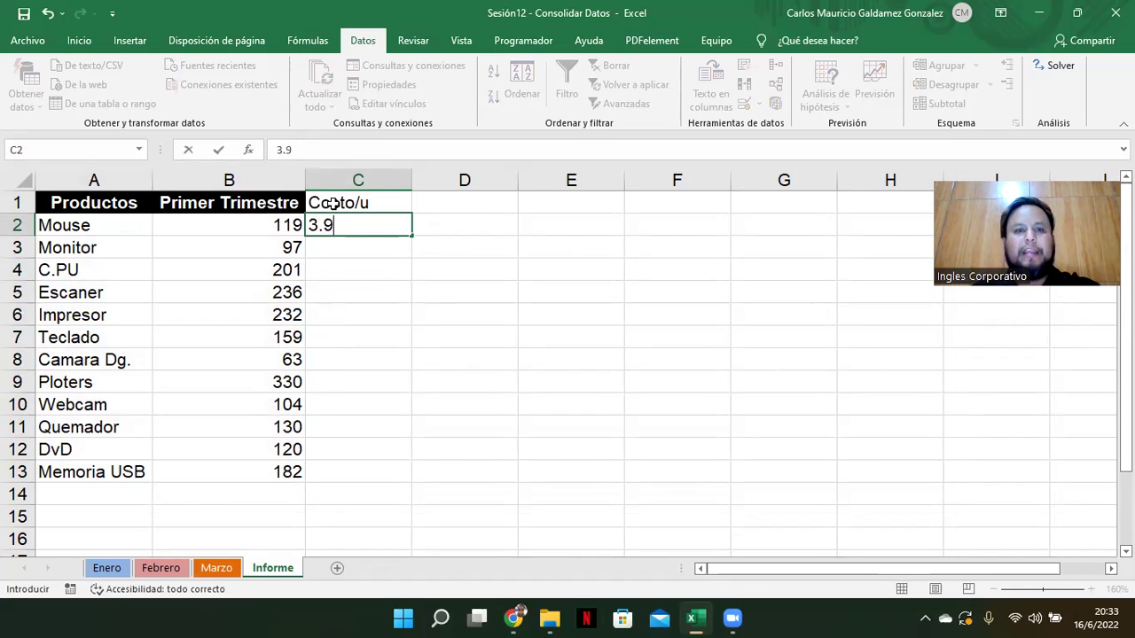
key("Return")
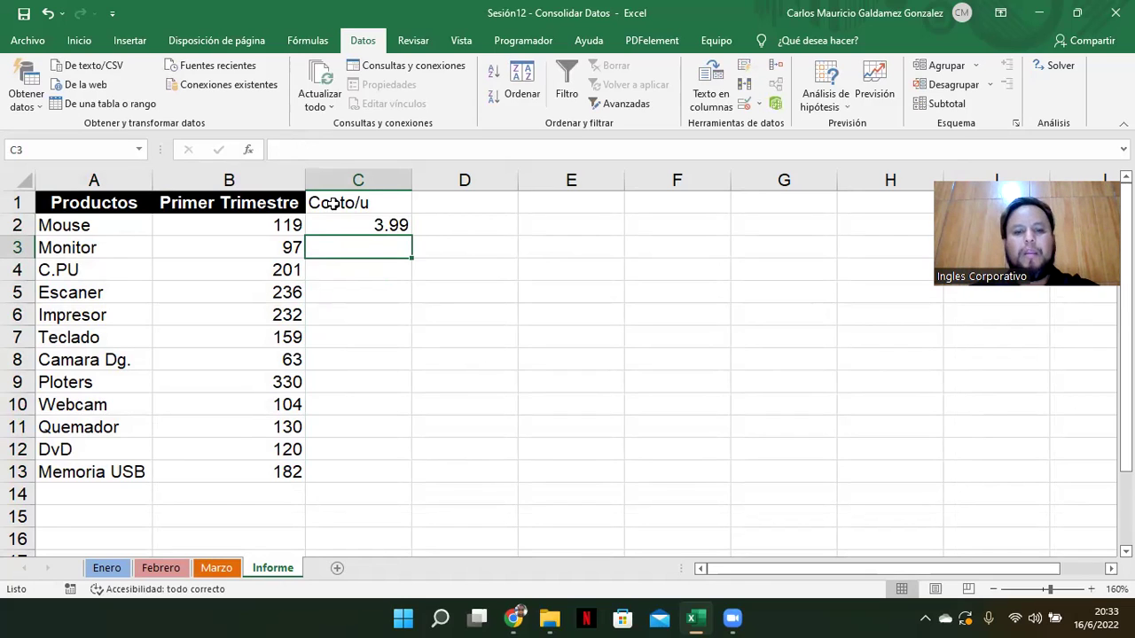
type("53")
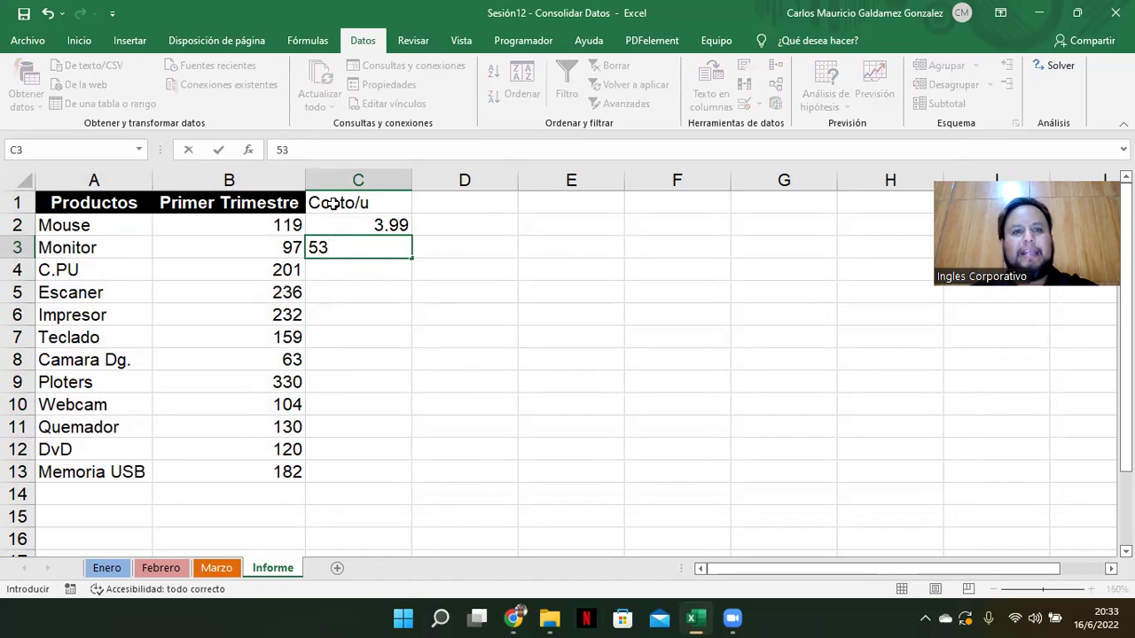
key("Return")
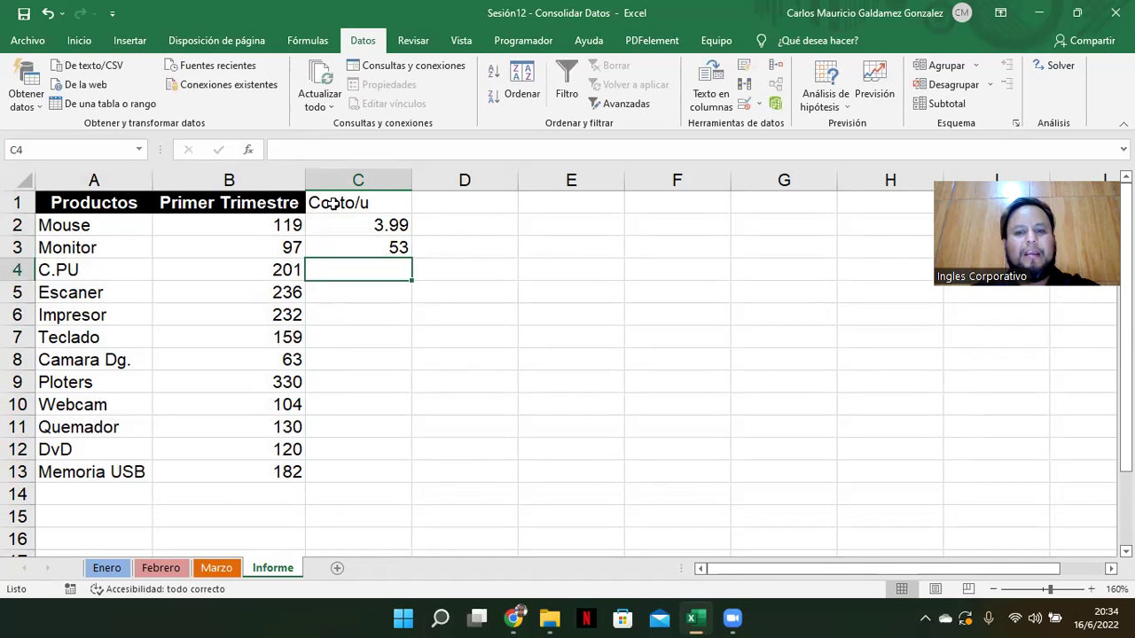
type("87")
key("Return")
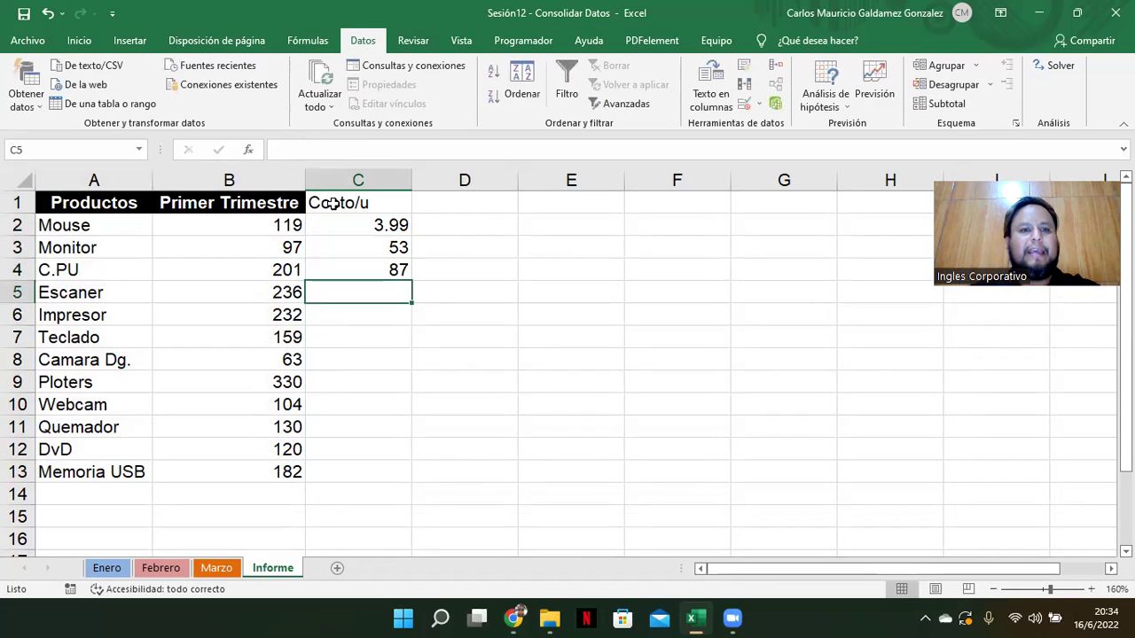
Enter the unit costs 24 for Escaner, 29 for Impresor and 4.75 for Teclado in C5:C7.
type("23")
key("BackSpace")
type("4")
key("Return")
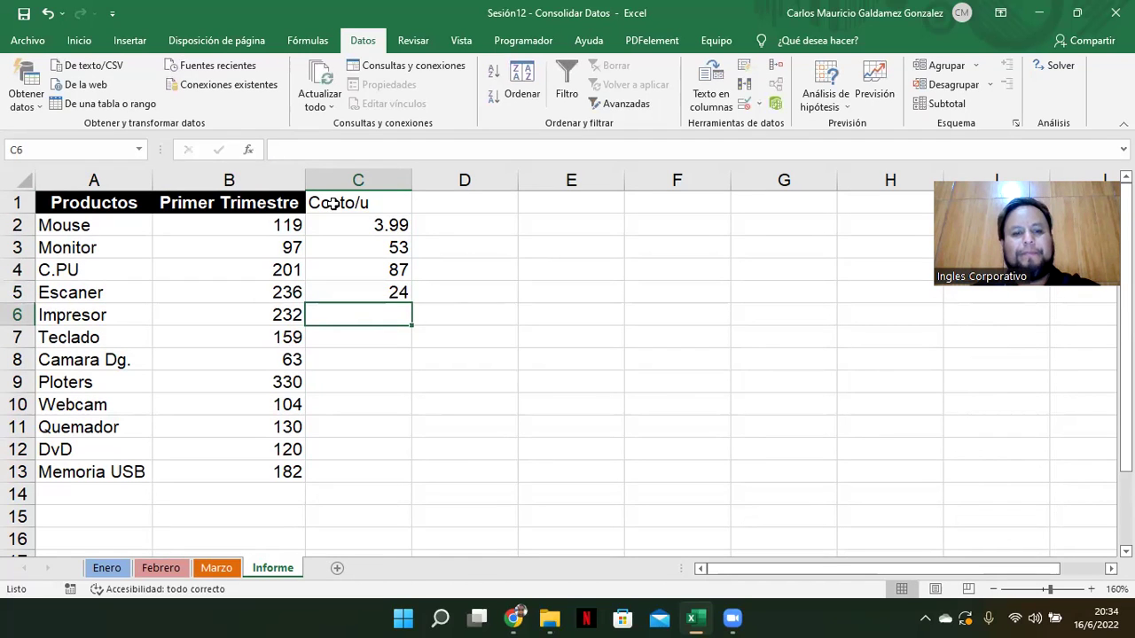
type("29")
key("Return")
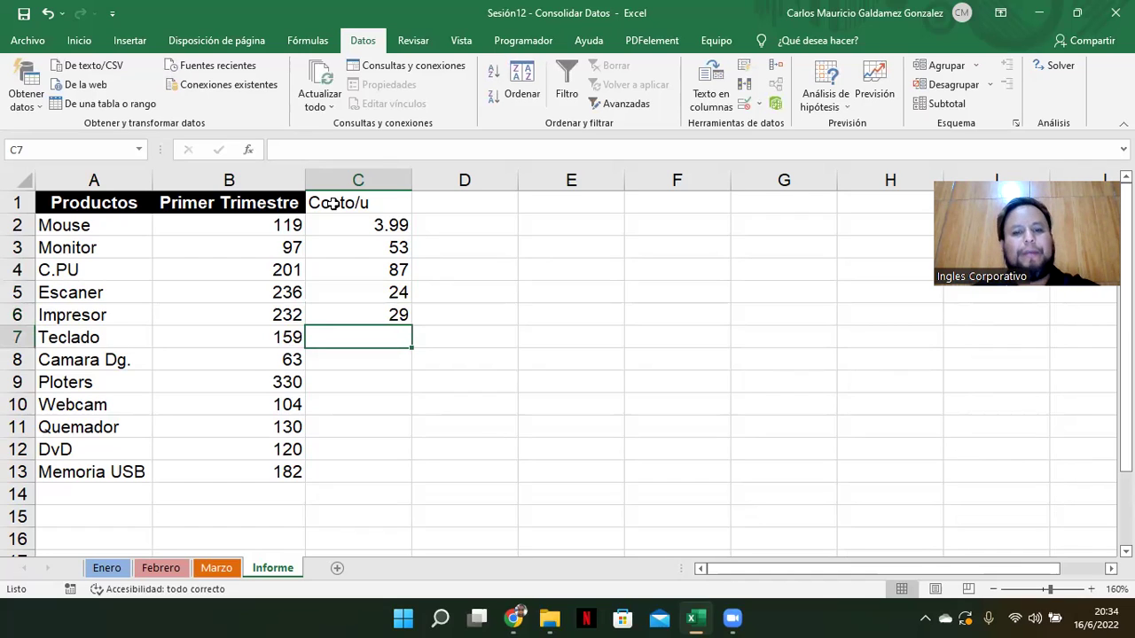
type("4.75")
key("Return")
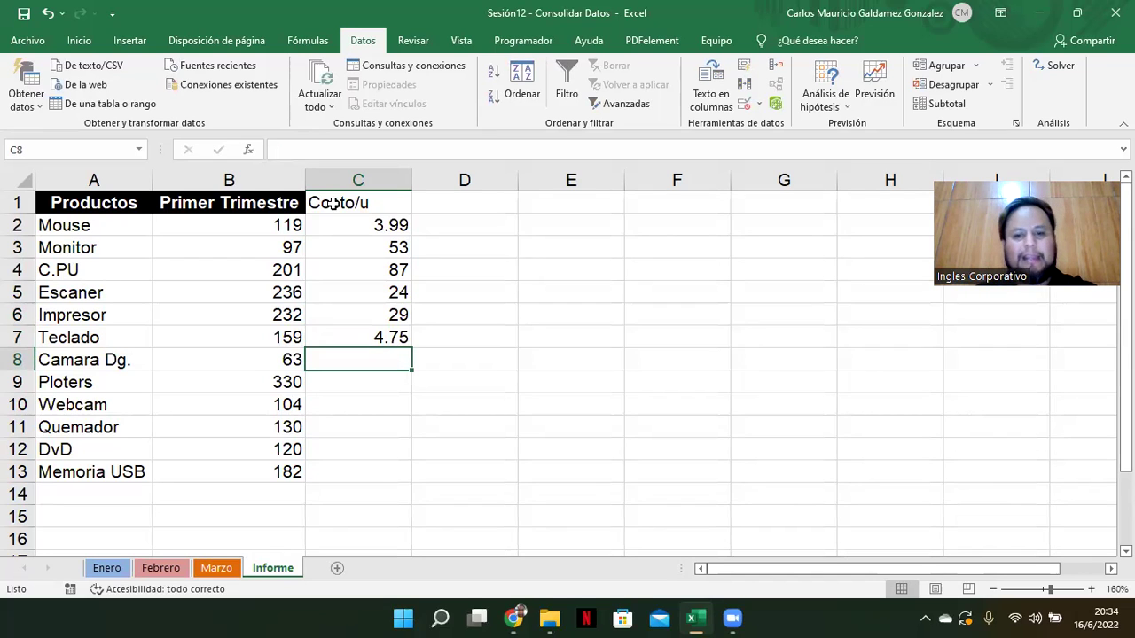
Enter the unit costs 80 for Camara Dg., 140 for Ploters and 4 for Webcam in C8:C10.
type("80")
key("Return")
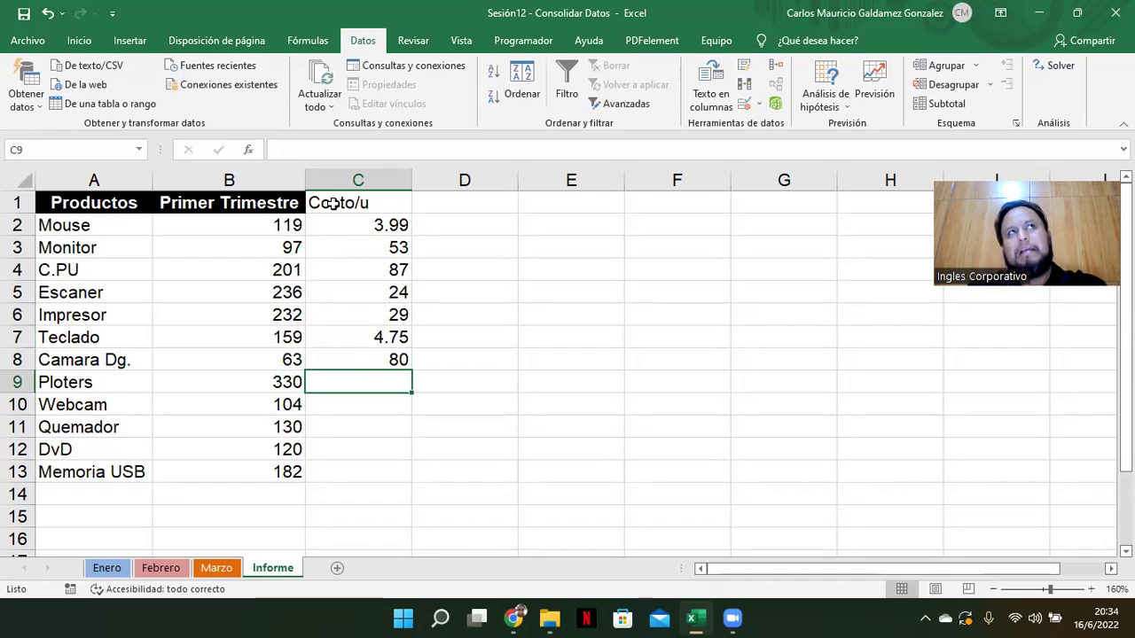
type("140")
key("Return")
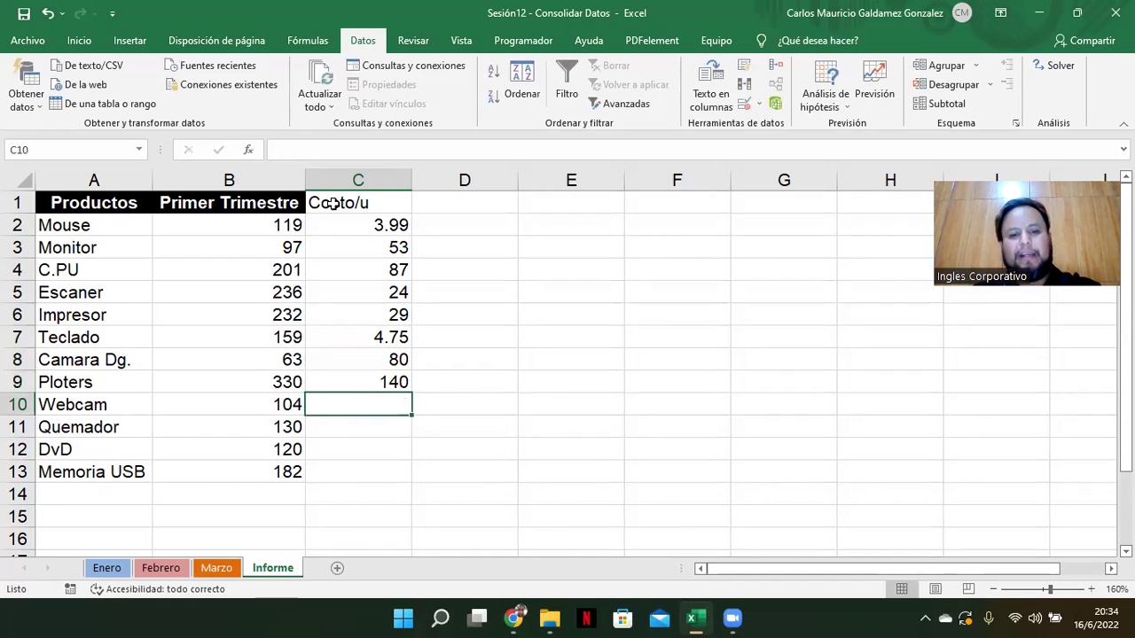
type("4")
key("Return")
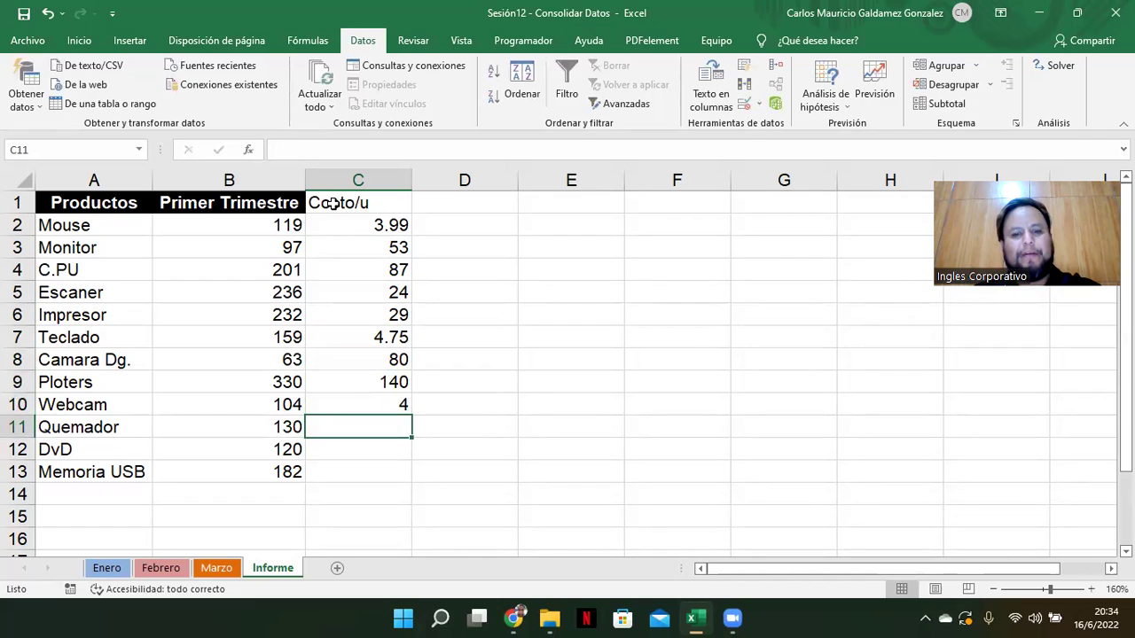
Enter the unit costs 26 for Quemador, 0.19 for DvD and 3.99 for Memoria USB in C11:C13.
type("3")
key("BackSpace")
type("26")
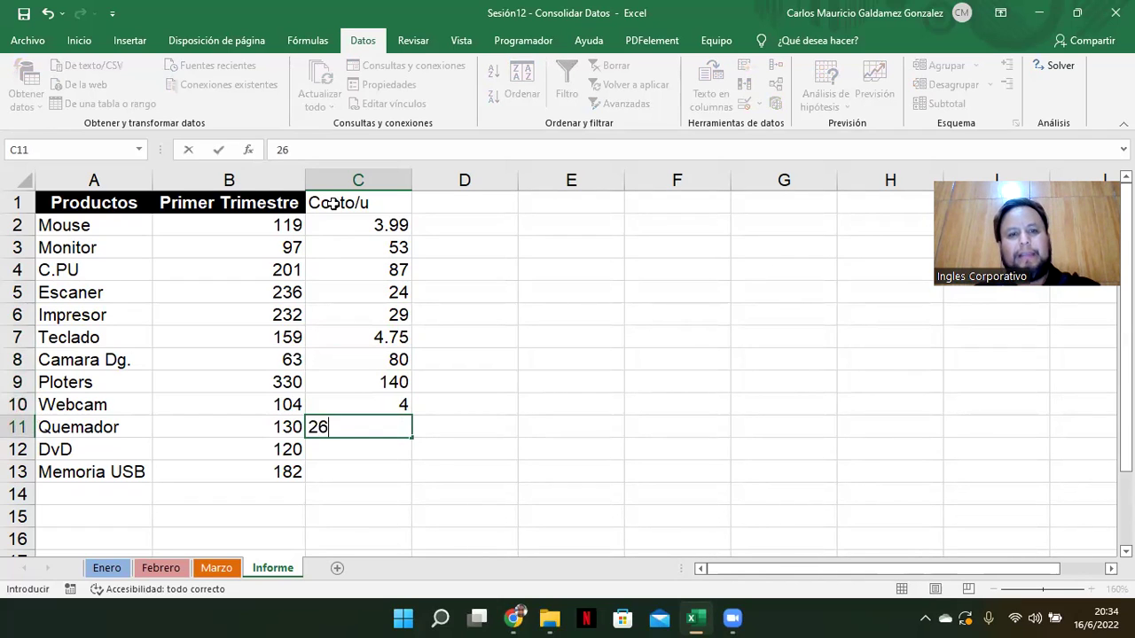
key("Return")
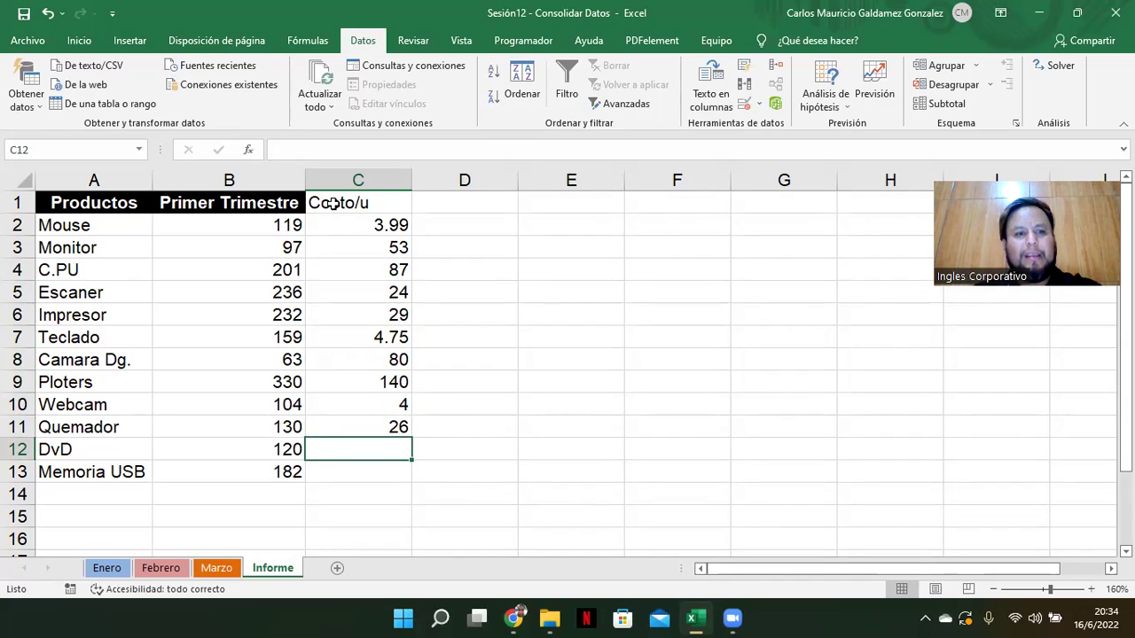
type("0.19")
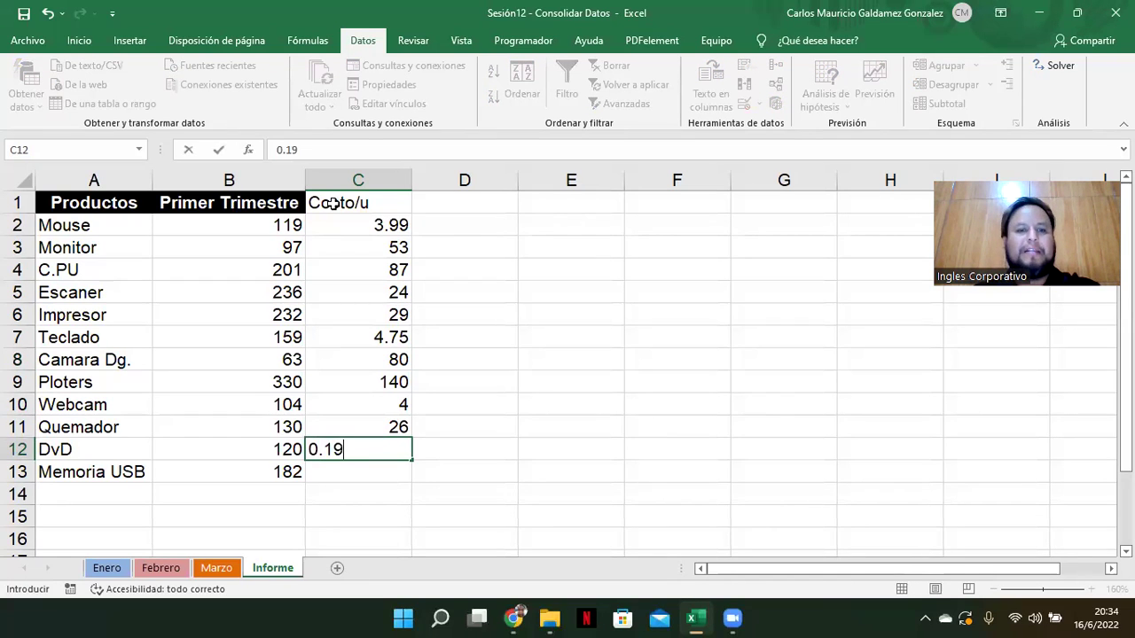
key("Return")
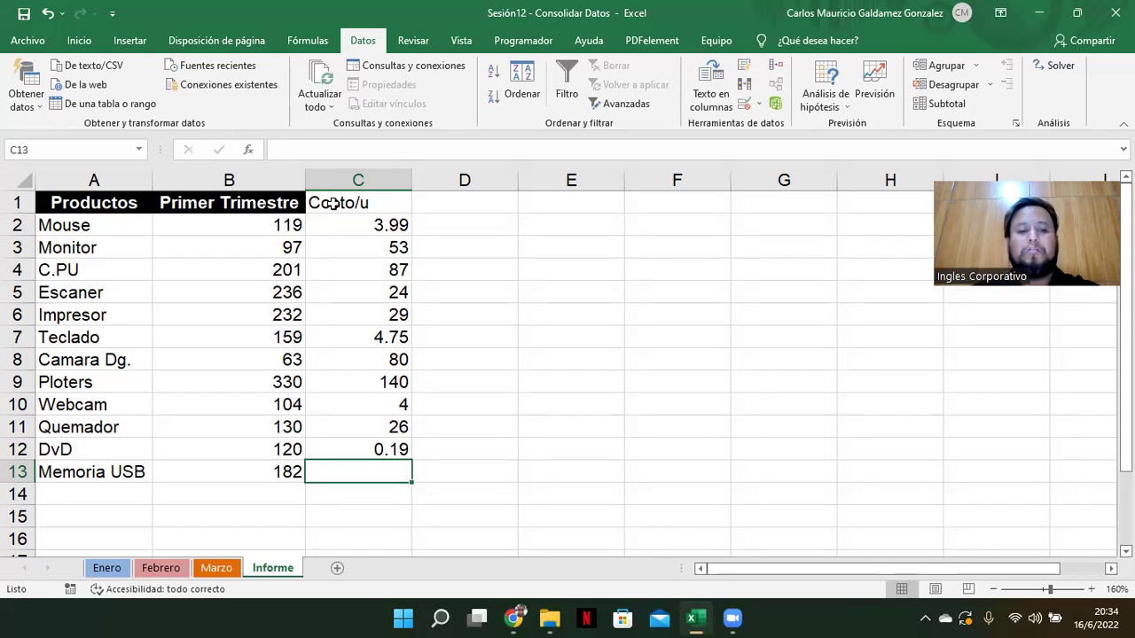
type("3.99")
key("Return")
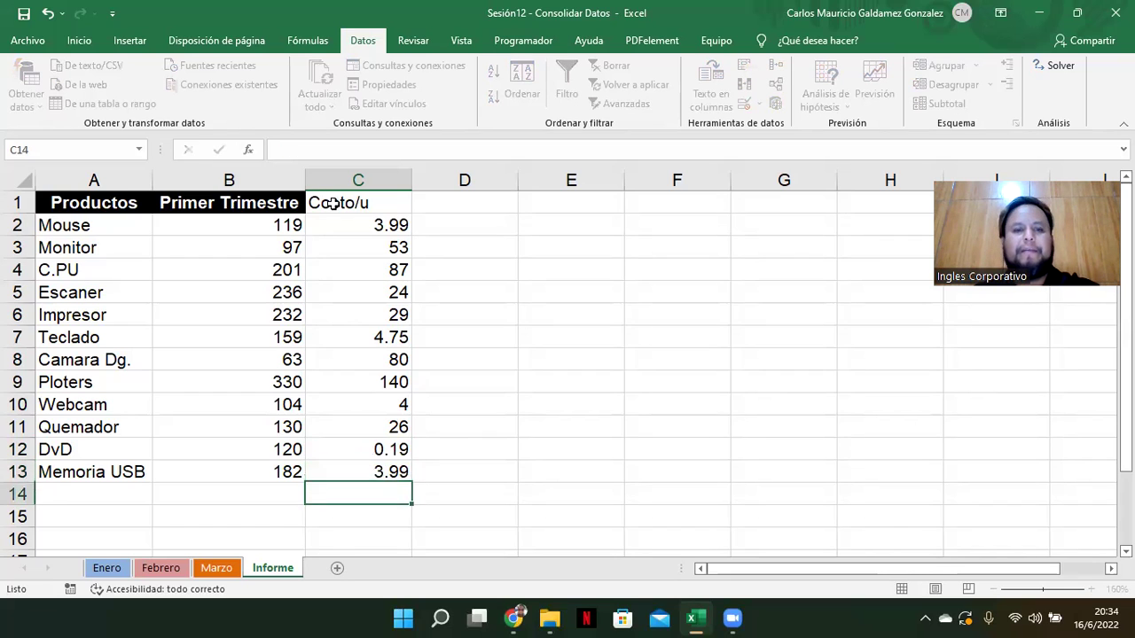
key("Up")
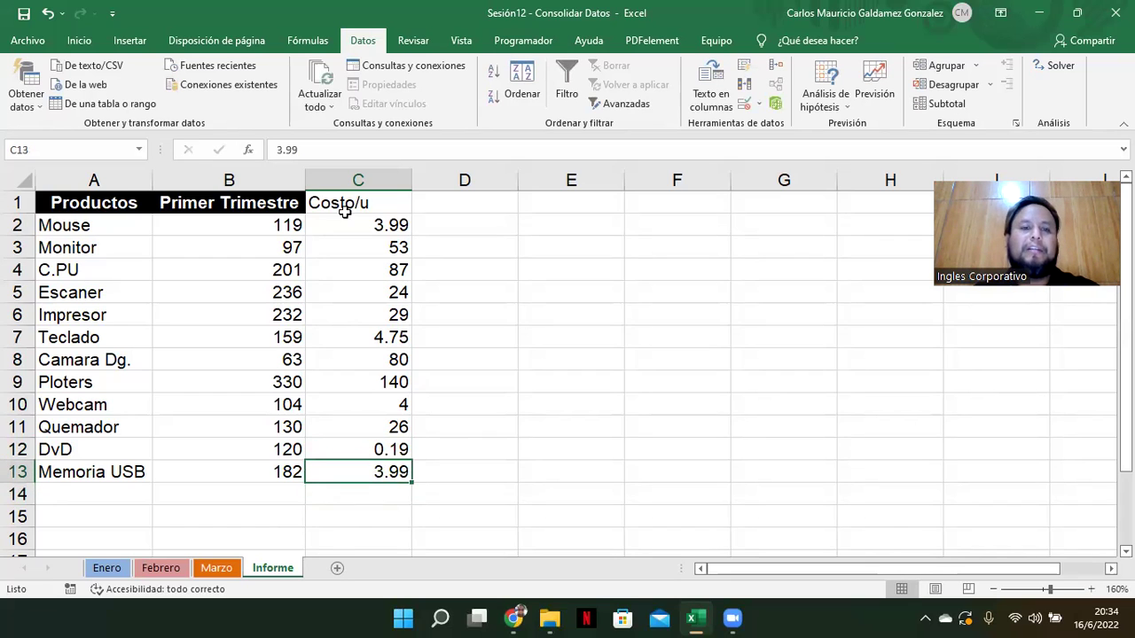
Add the column heading TOTAL in cell D1 of the Informe sheet.
left_click(425, 198)
type("TOTT")
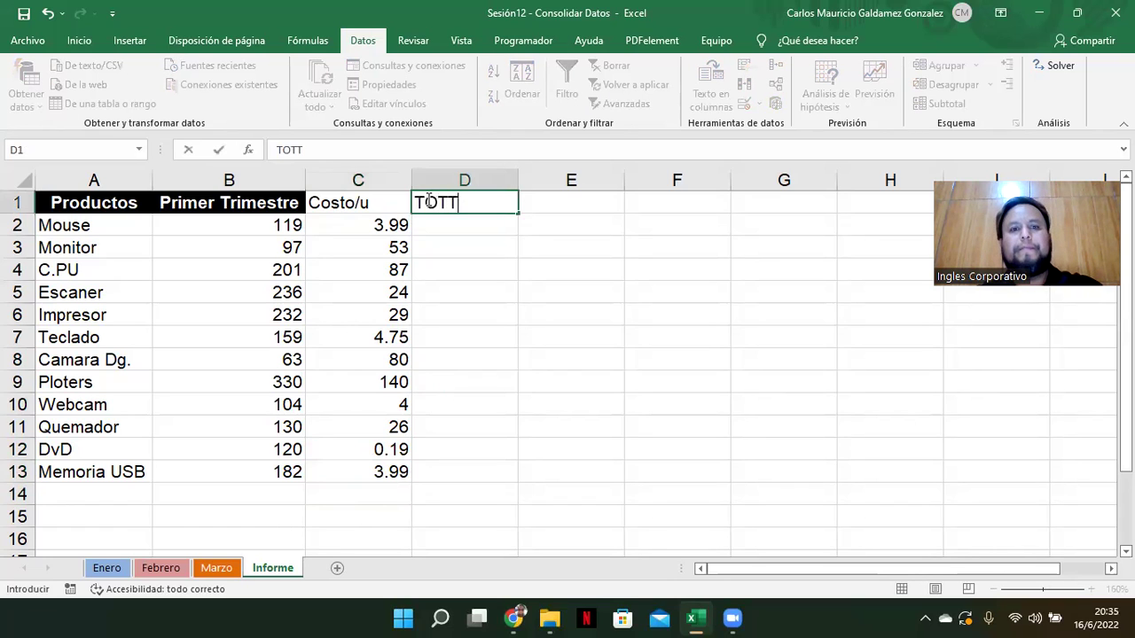
key("BackSpace")
type("AL")
key("Return")
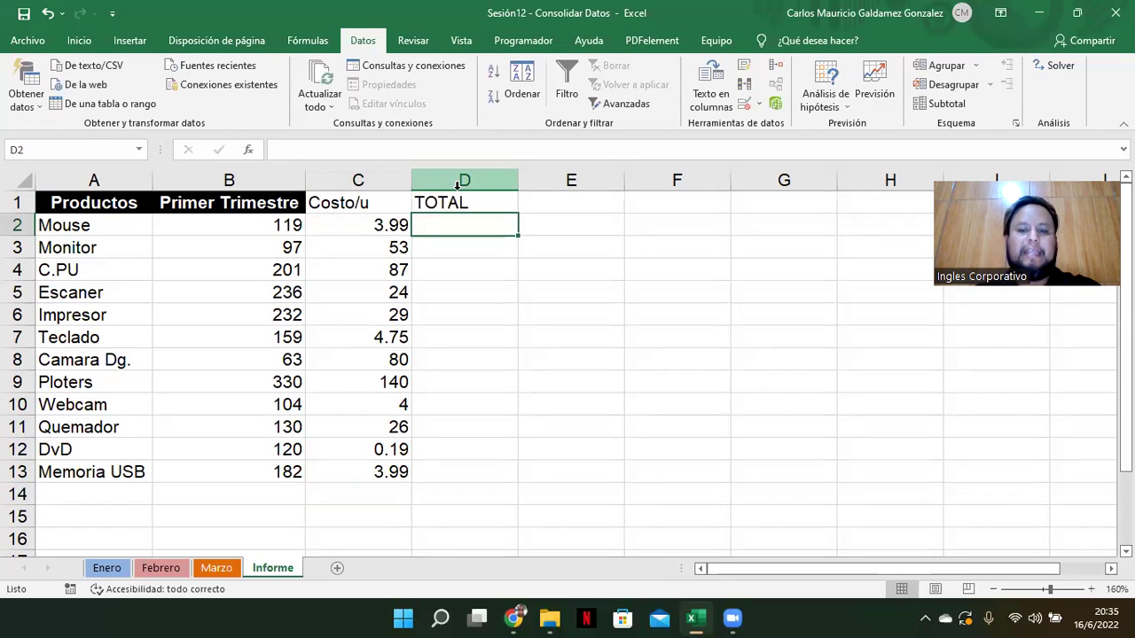
Calculate each product's total in D2 with the formula =B2*C2 and fill it down to D13.
type("=")
key("Left")
key("Left")
type("*")
key("Left")
key("ctrl+Return")
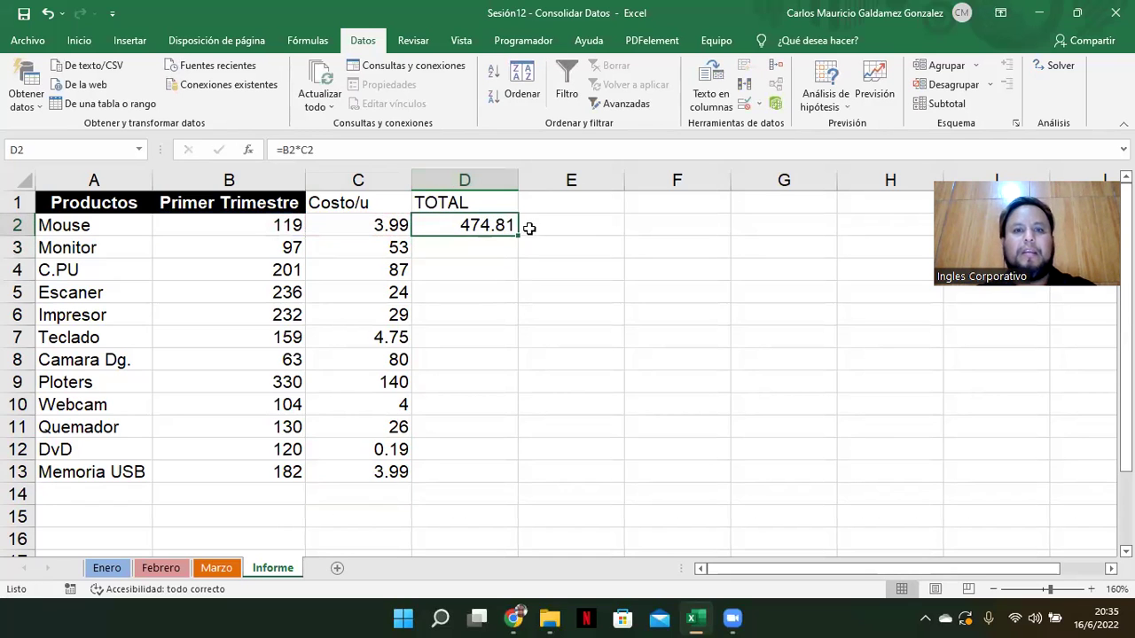
left_click_drag(516, 236, 507, 482)
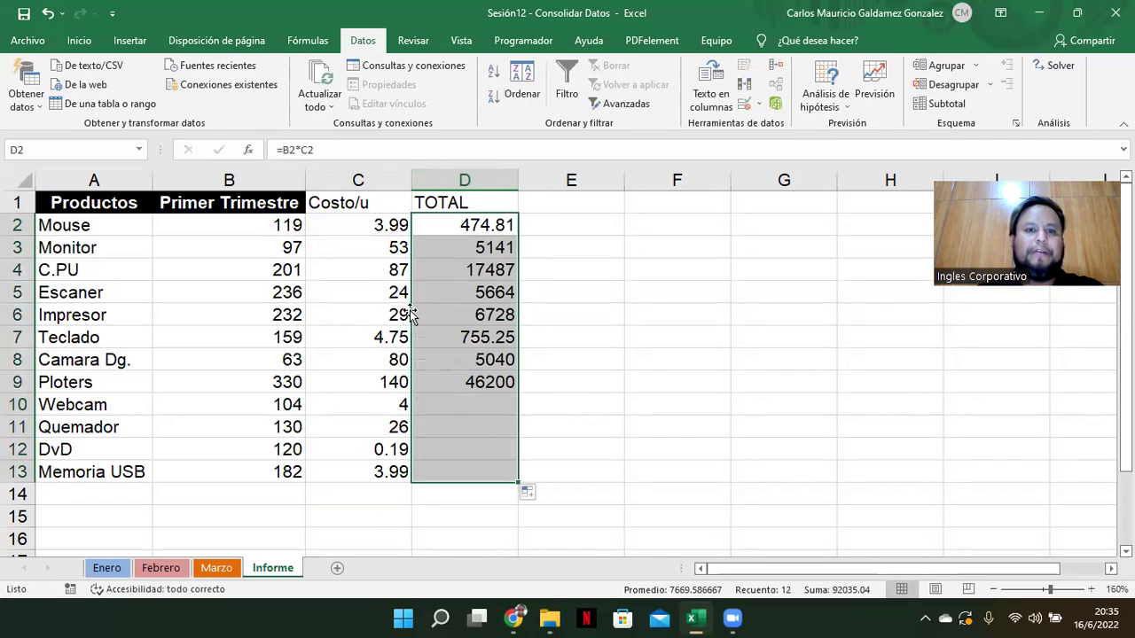
Apply the dollar accounting format to C2:D13 and fit column D to its contents.
left_click_drag(321, 228, 436, 465)
left_click(79, 40)
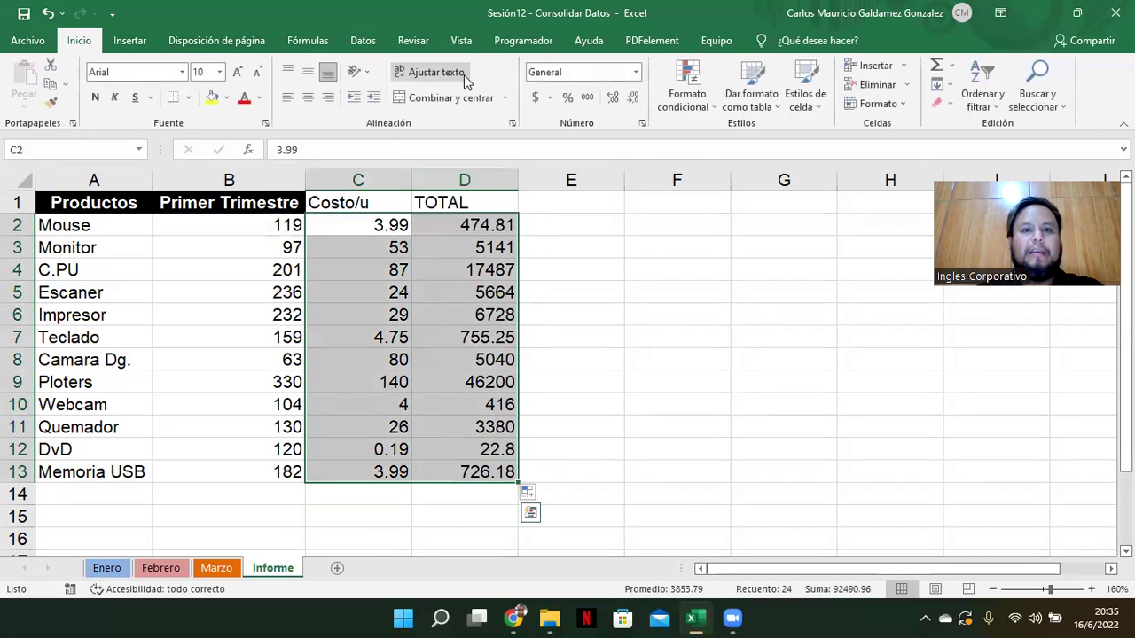
left_click(534, 97)
double_click(519, 179)
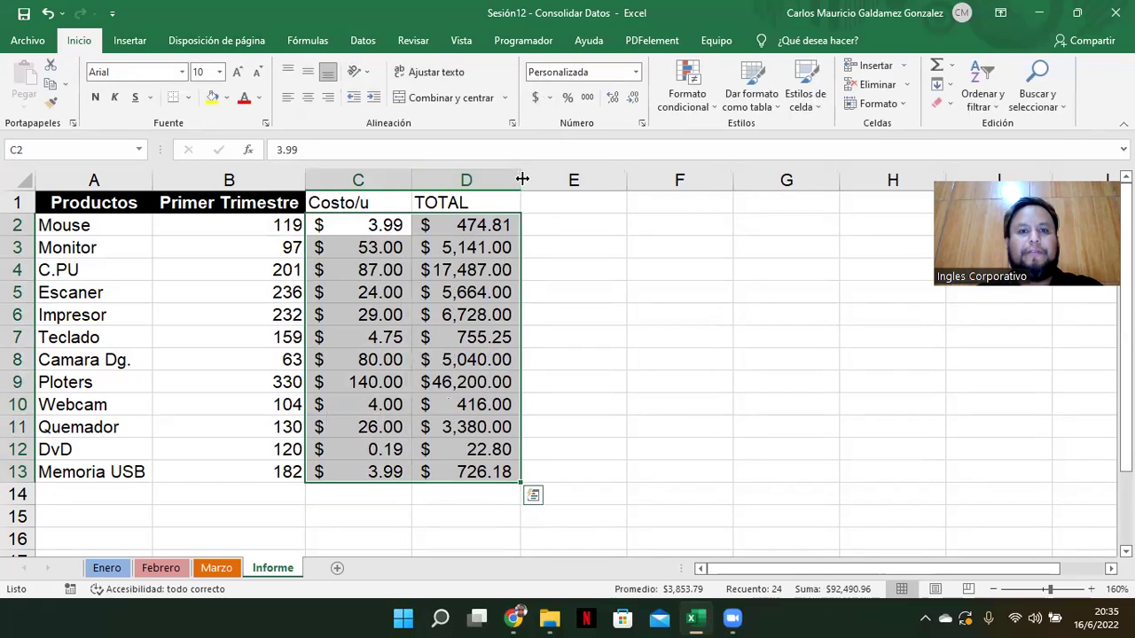
left_click(382, 362)
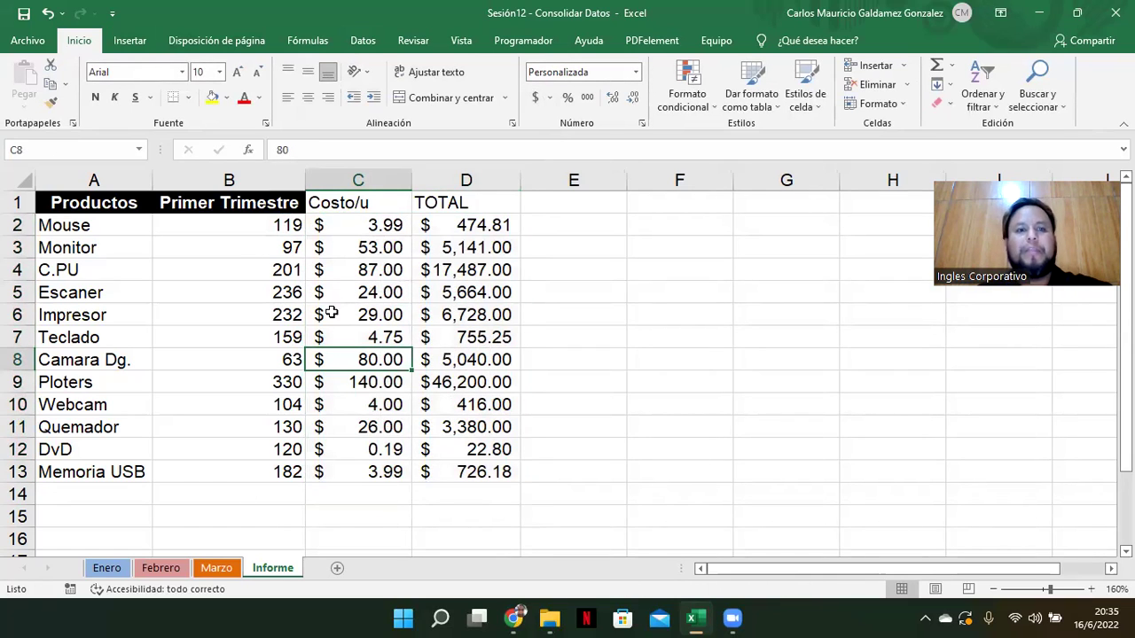
Copy the heading format of A1:B1 to the Costo/u and TOTAL headings in C1:D1.
left_click_drag(89, 203, 222, 202)
left_click(51, 102)
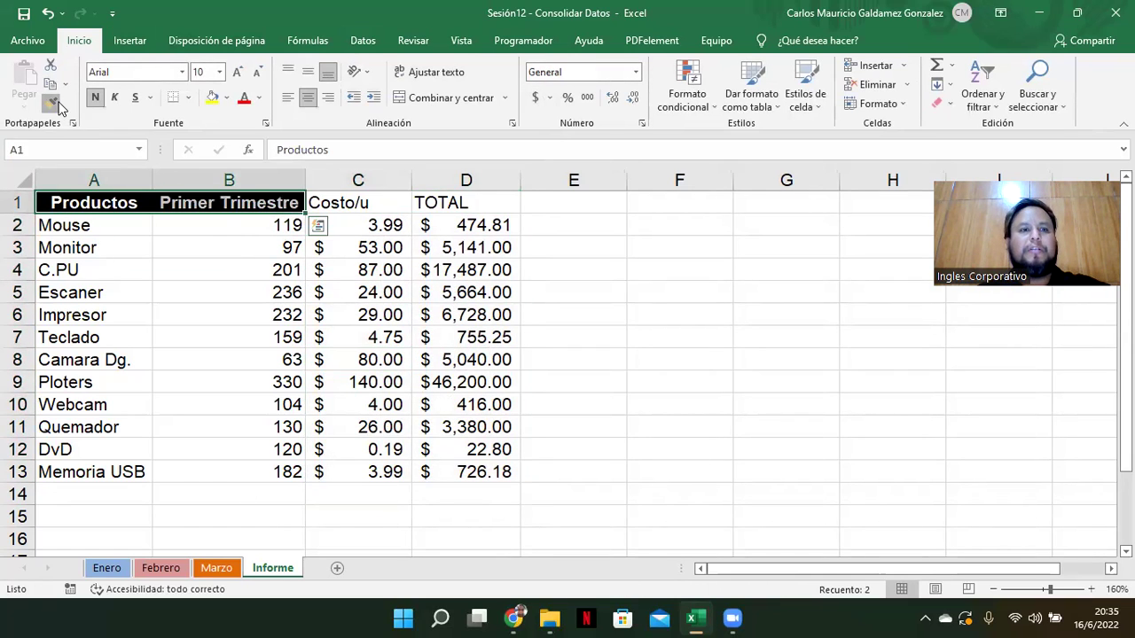
left_click(325, 206)
left_click(388, 272)
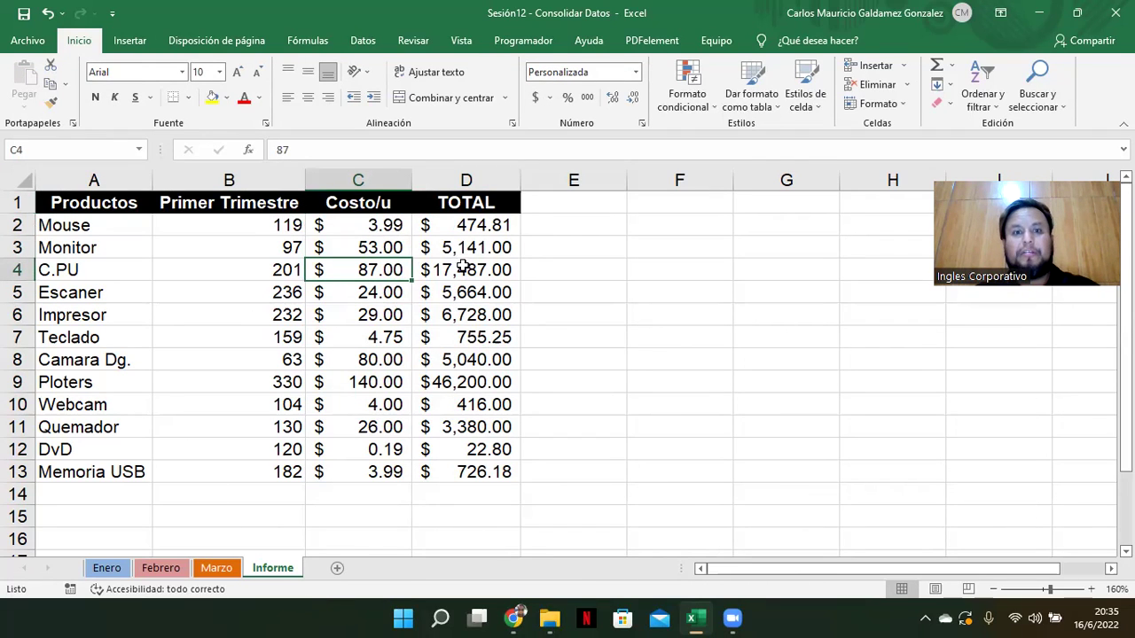
Sum the TOTAL column in cell D14 with =SUMA(D2:D13).
left_click(463, 495)
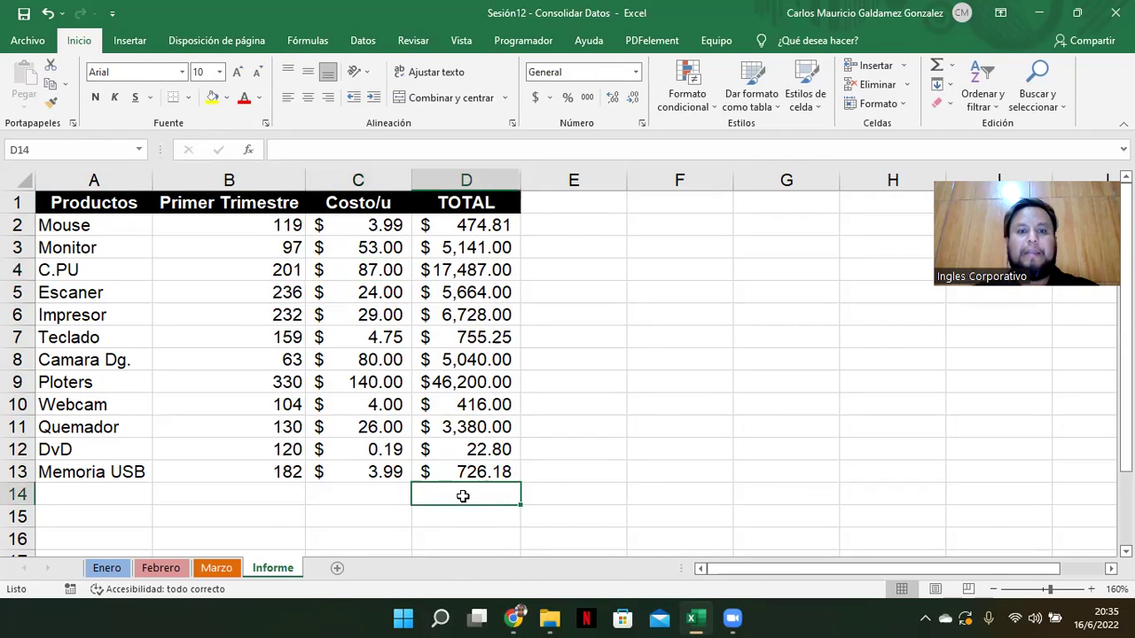
left_click(937, 68)
left_click(938, 68)
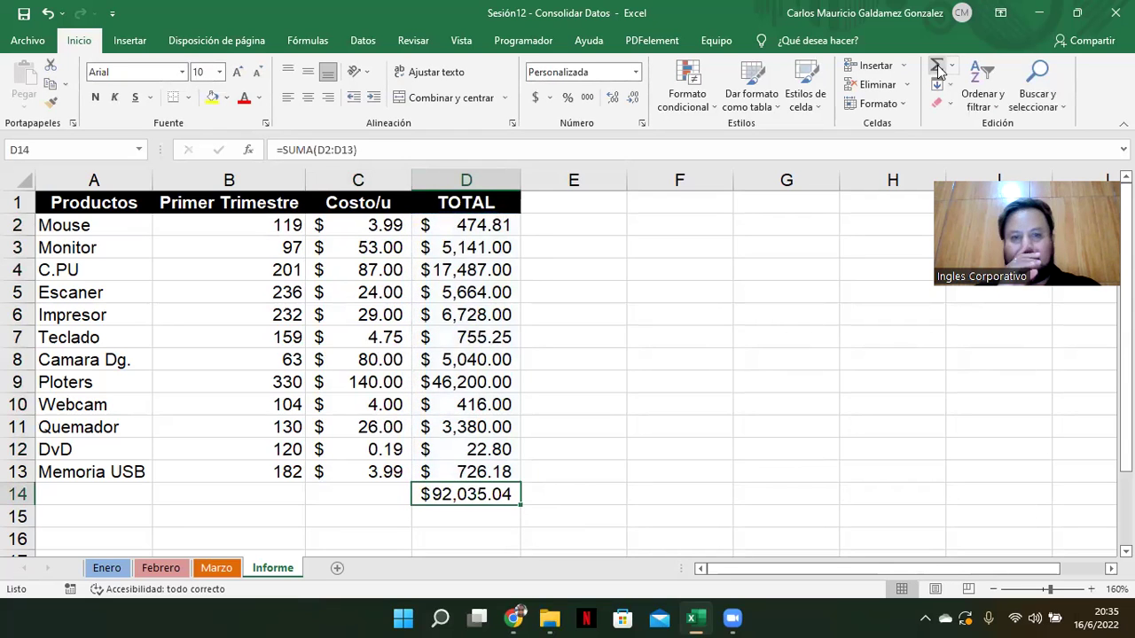
left_click(938, 68)
left_click(938, 69)
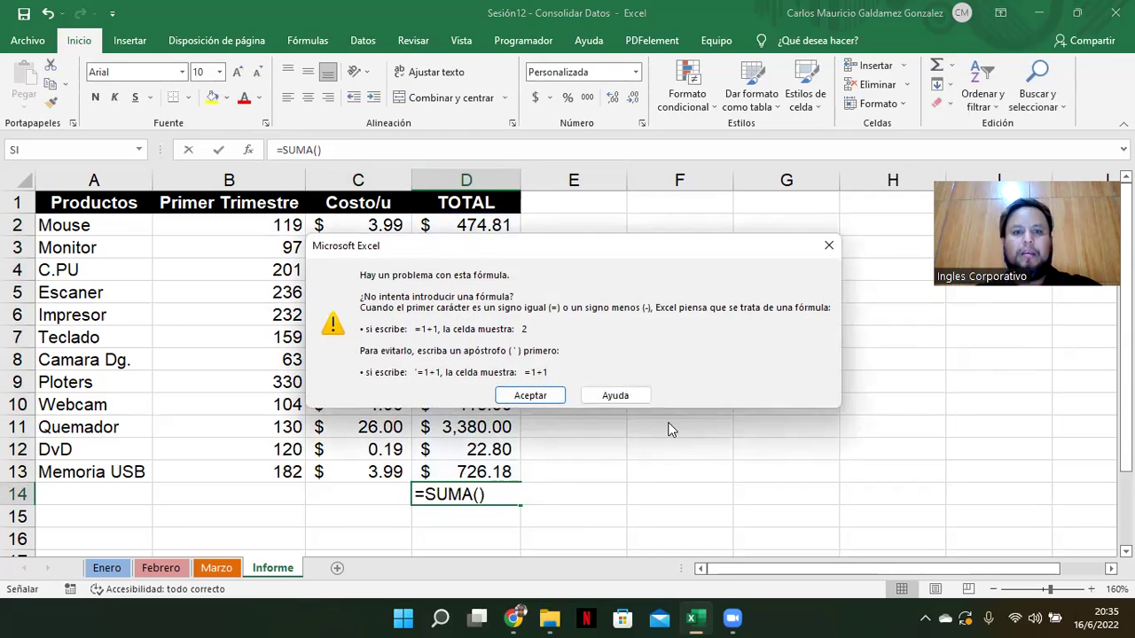
key("Return")
key("Escape")
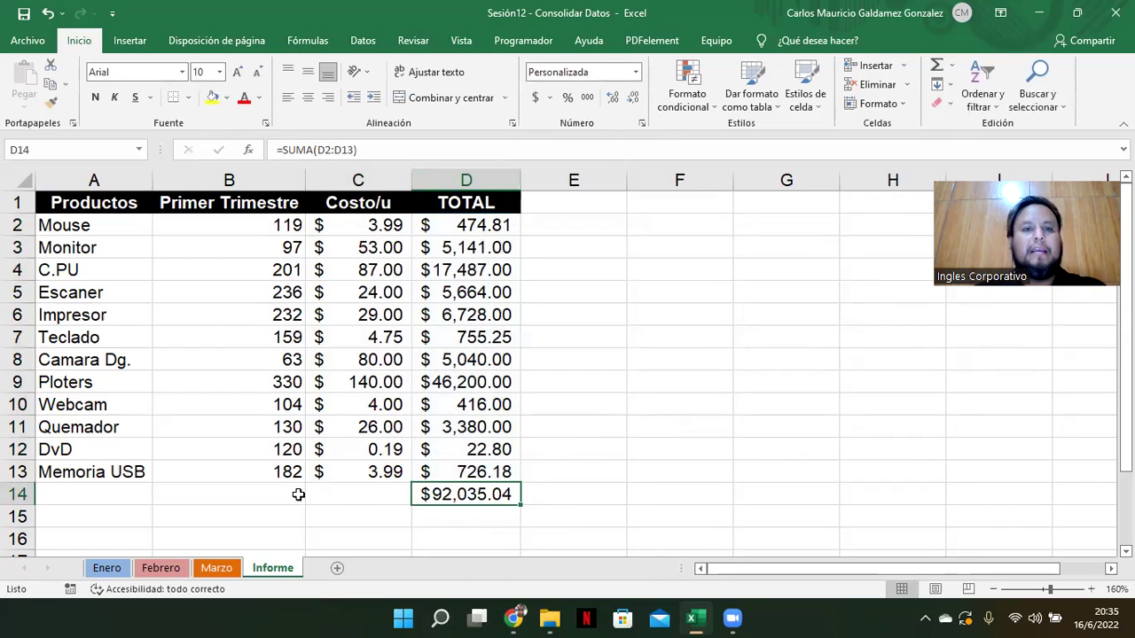
left_click(332, 492)
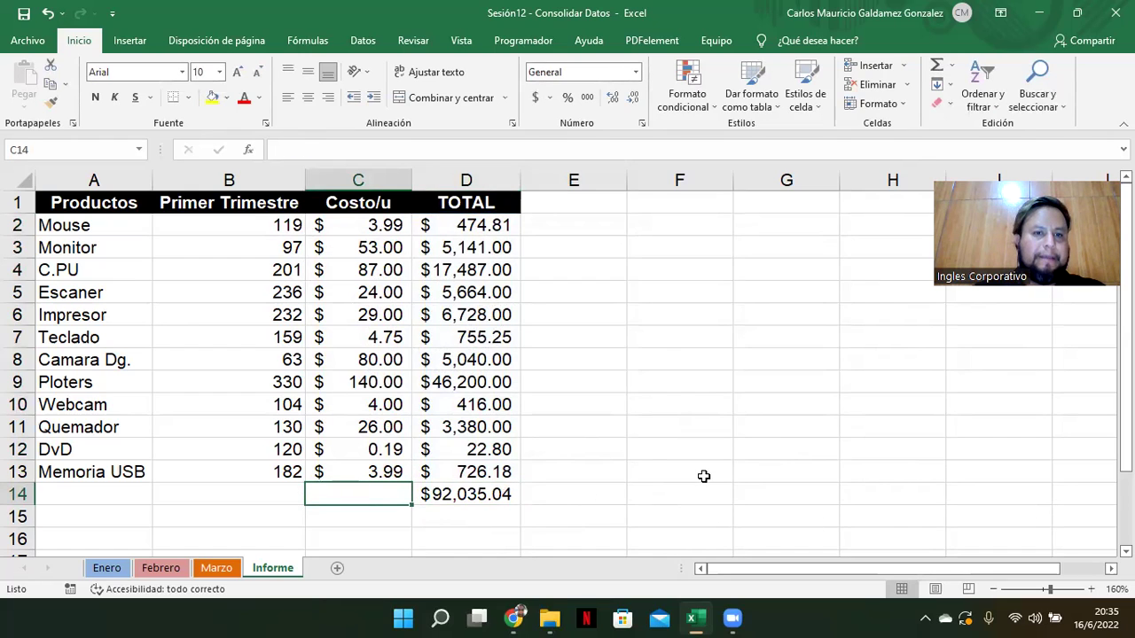
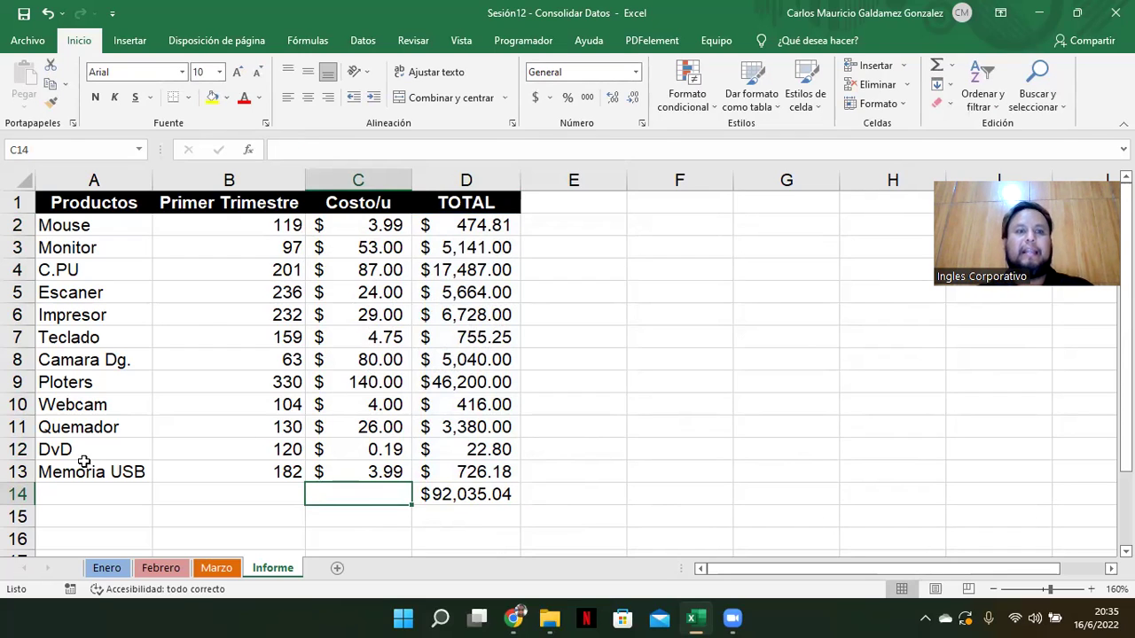
Look through the Enero, Febrero and Marzo sheets to review the source tables of the report.
left_click(108, 569)
left_click(150, 572)
left_click(220, 571)
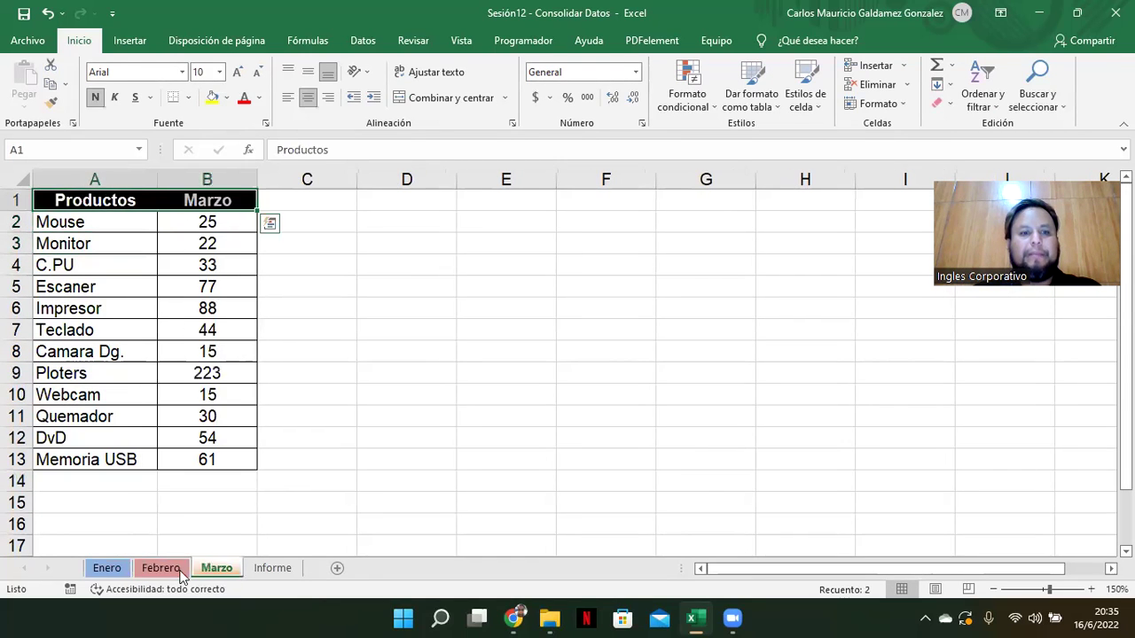
left_click(124, 569)
left_click(160, 570)
left_click(217, 570)
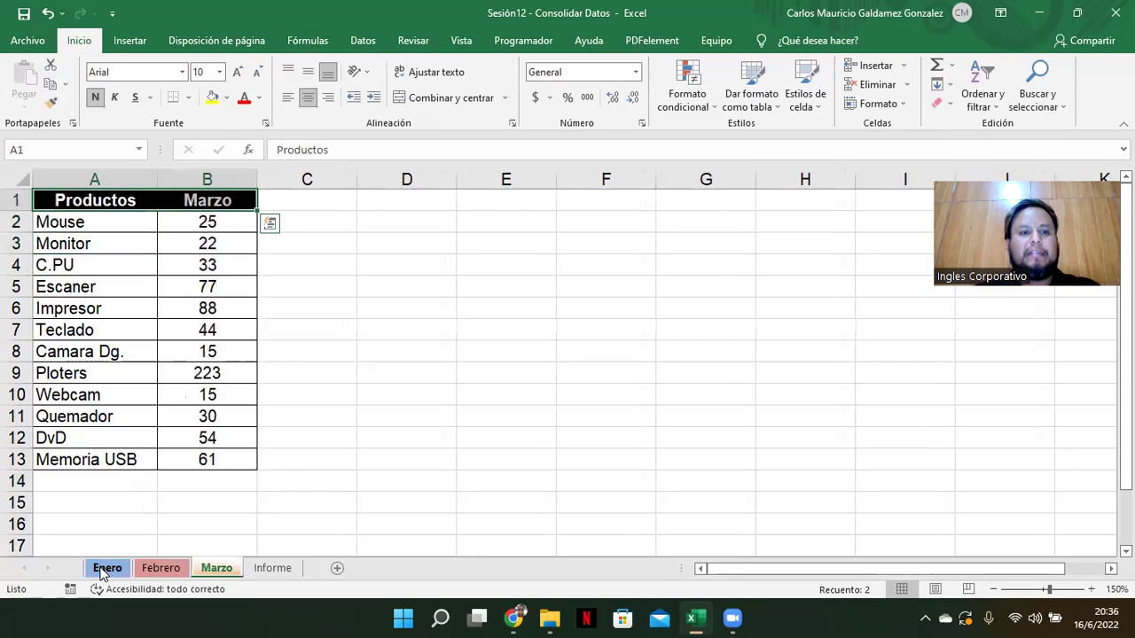
Try to save a copy of the workbook as "Sesión12 - Consolidar Datos - Ejercicios" in the Curso de Excel Intermedio 30-05 al 23-06 folder.
left_click(32, 41)
left_click(88, 260)
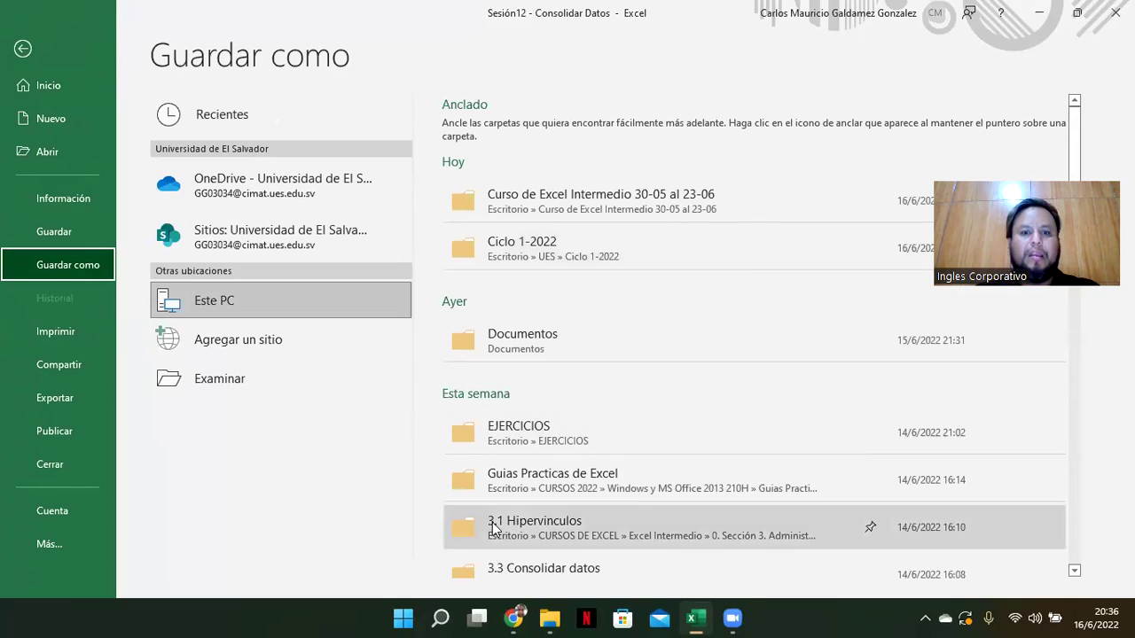
left_click(201, 374)
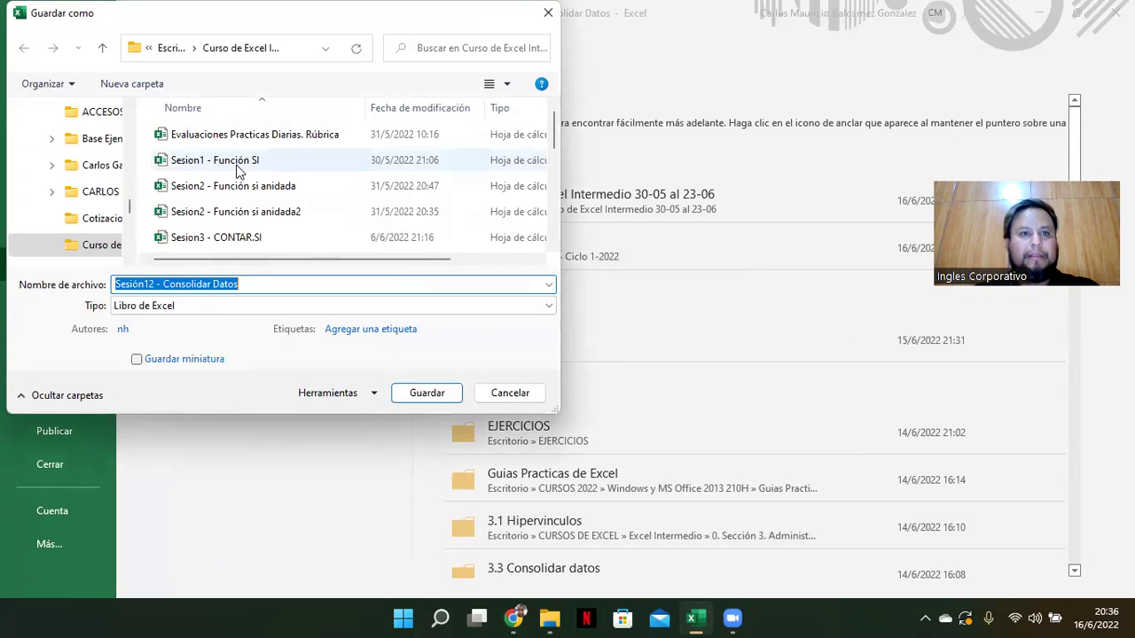
scroll(374, 201, "down", 5)
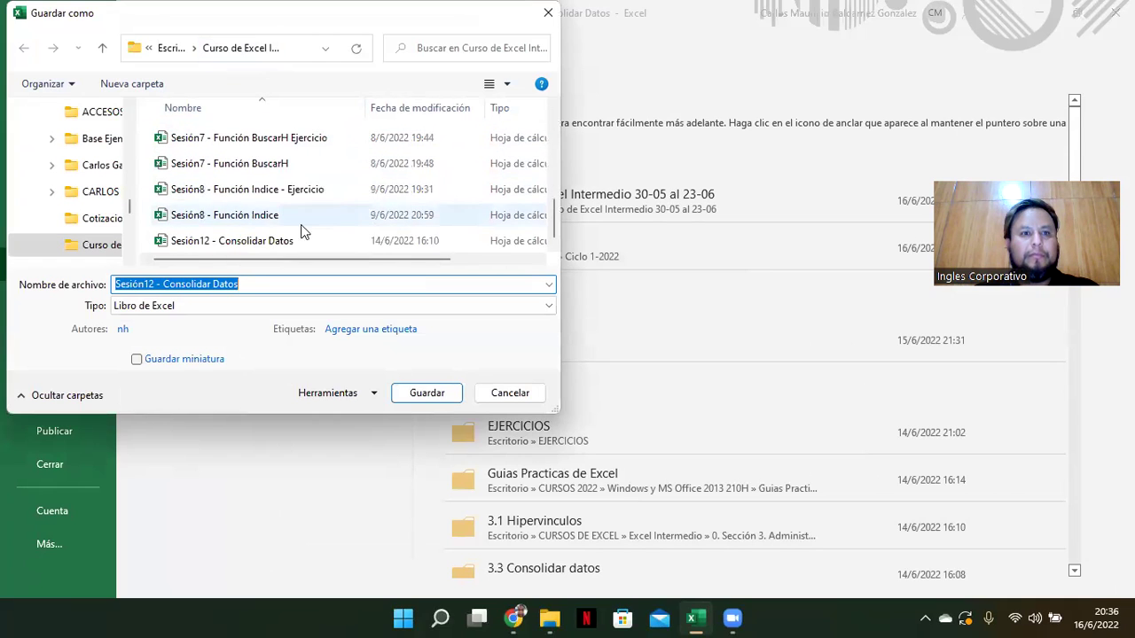
left_click(148, 285)
left_click_drag(168, 286, 280, 284)
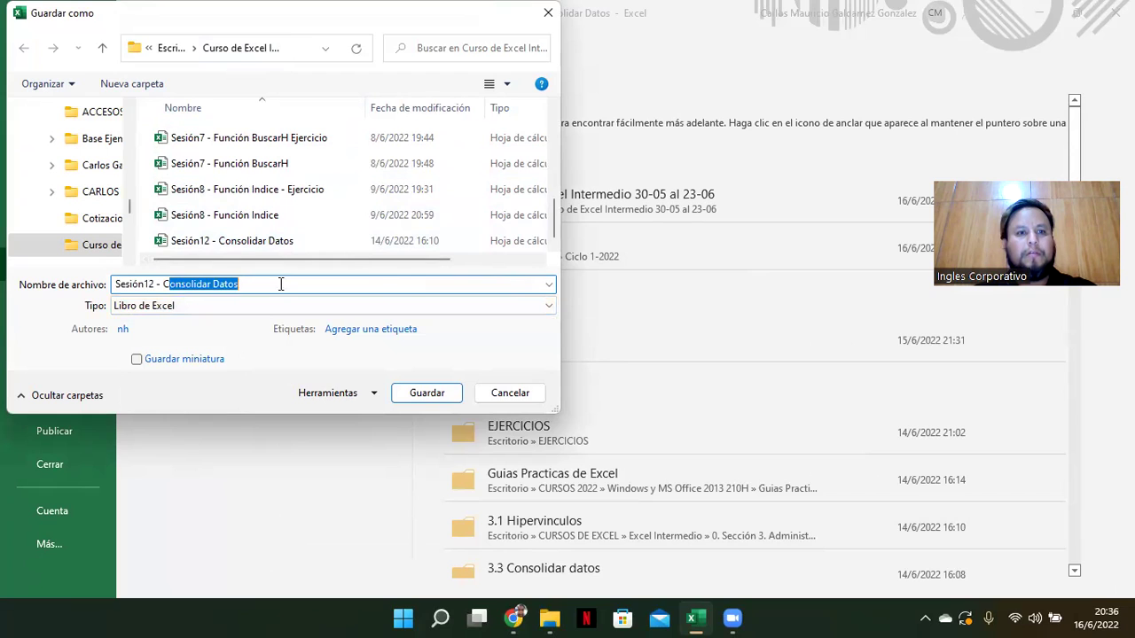
left_click(418, 283)
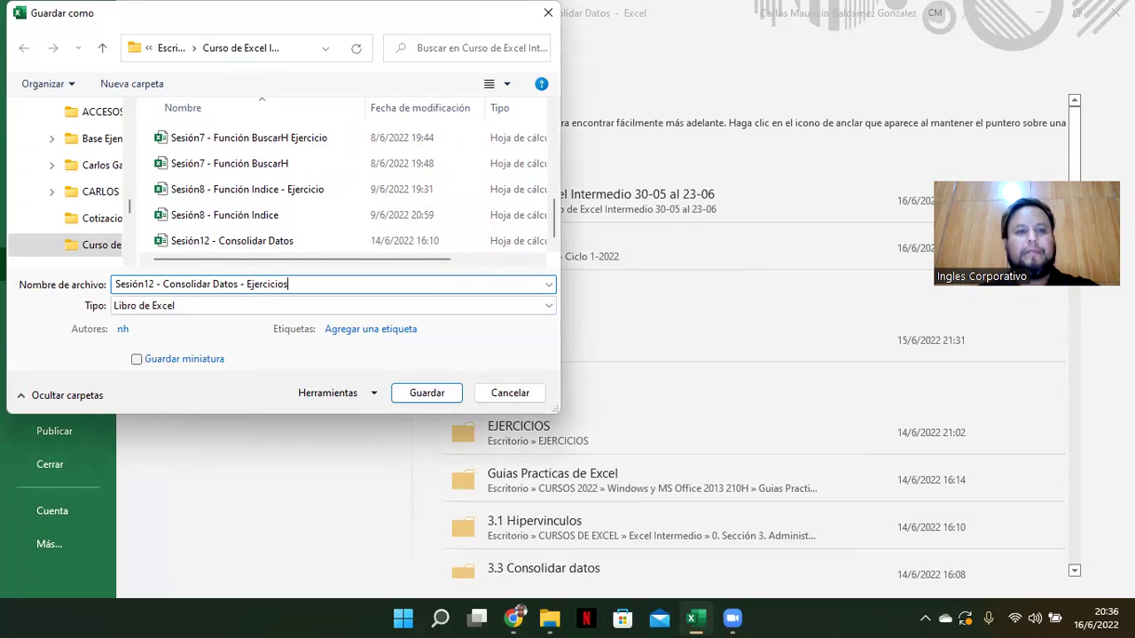
type("- Ejercicios")
key("Return")
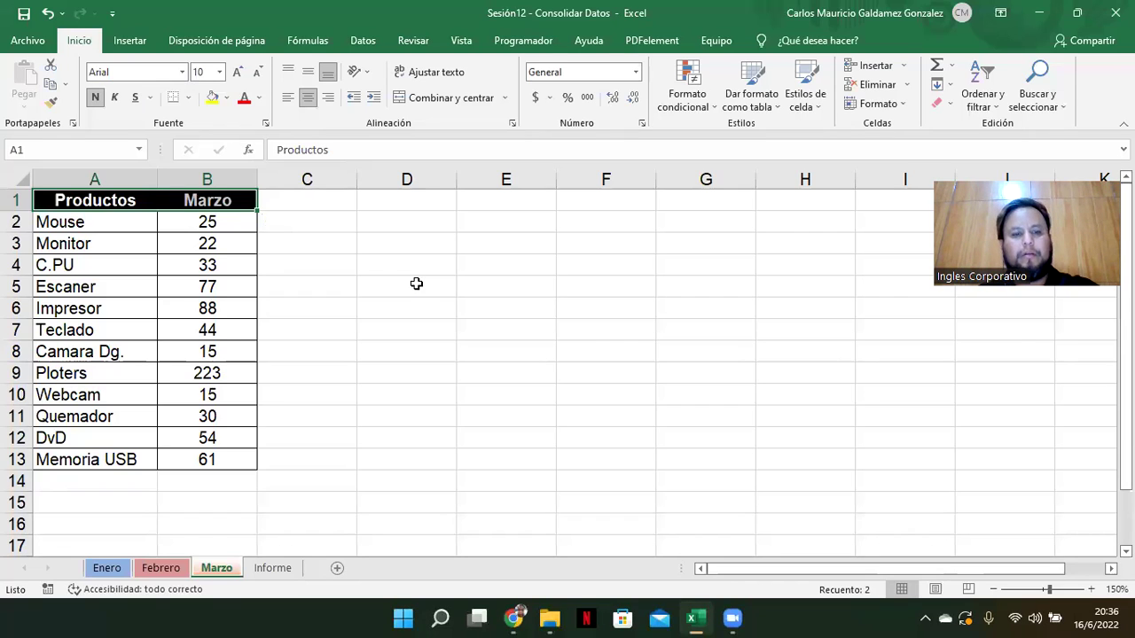
Save the workbook under the new name "Sesión12 - Consolidar Datos - Ejercicios" in the same course folder.
left_click(31, 42)
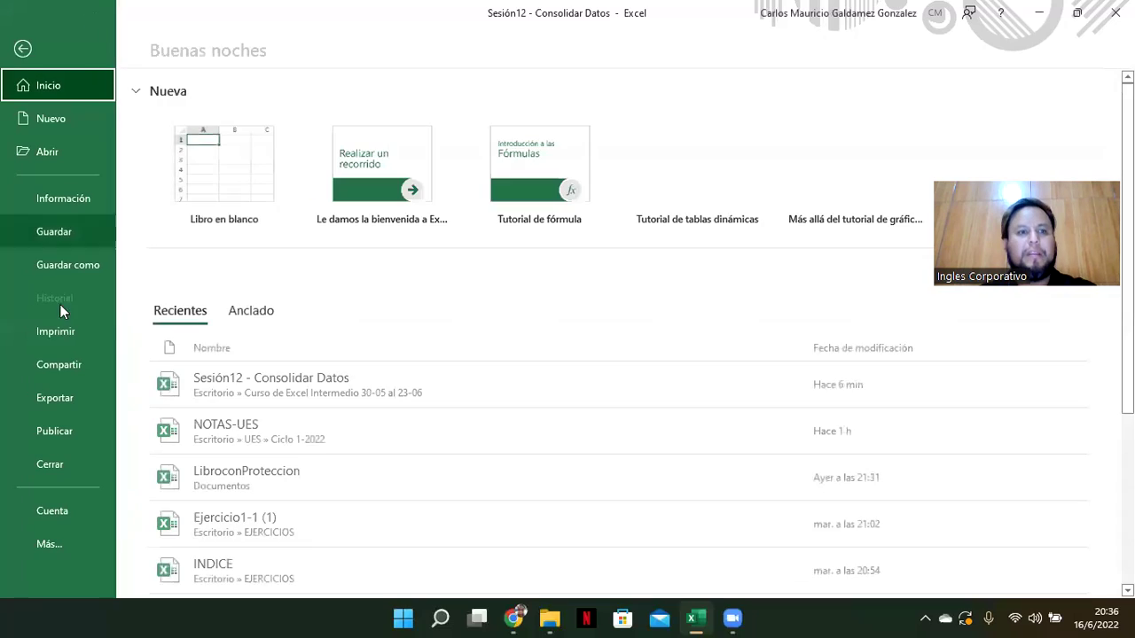
left_click(71, 266)
left_click(278, 377)
left_click(304, 287)
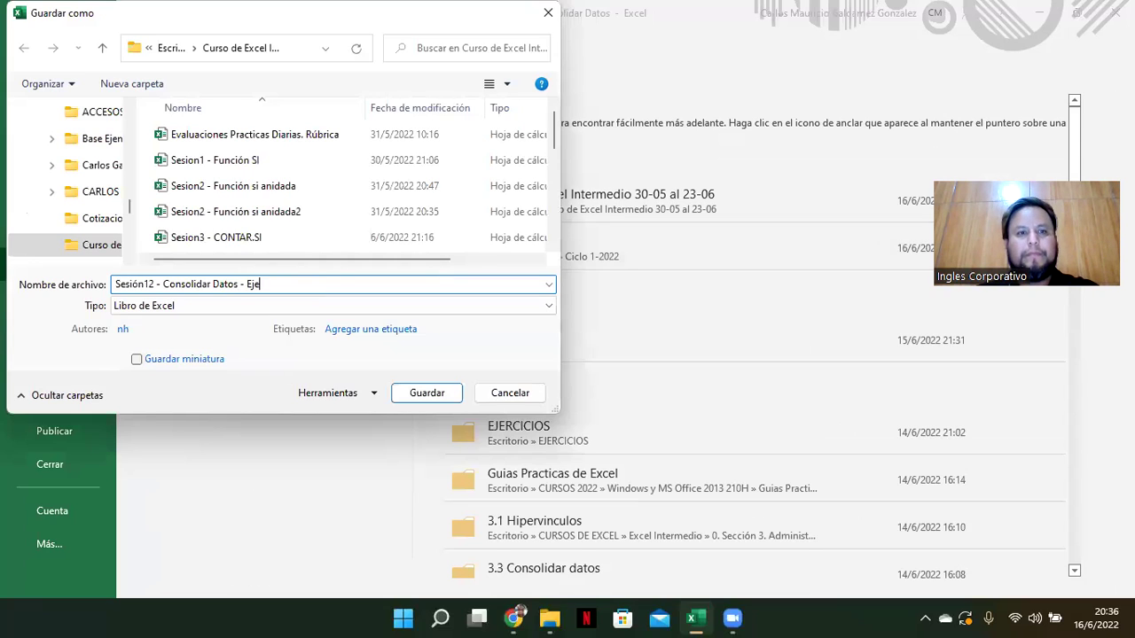
left_click(122, 329)
key("BackSpace")
left_click(304, 291)
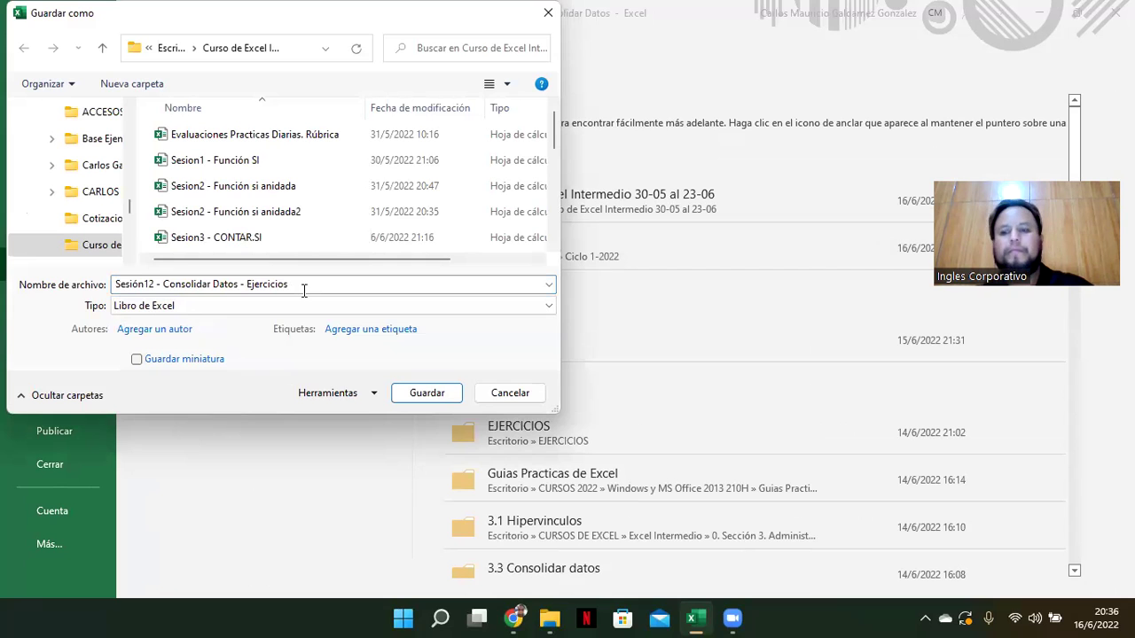
left_click(426, 393)
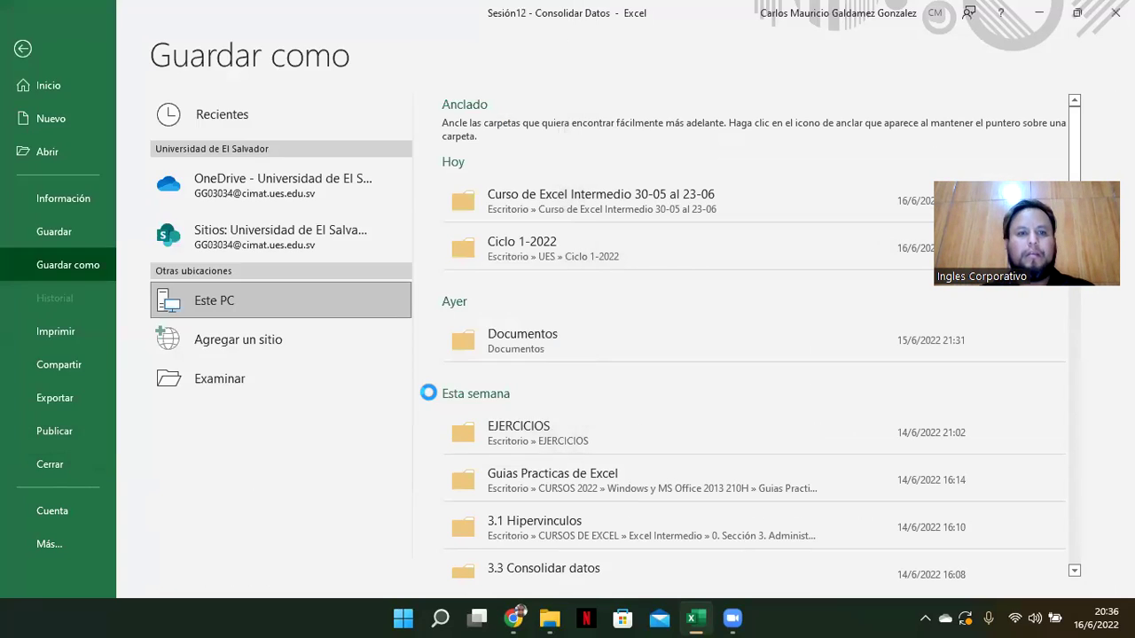
Delete the Informe sheet from the exercise workbook, confirming the removal.
left_click(273, 575)
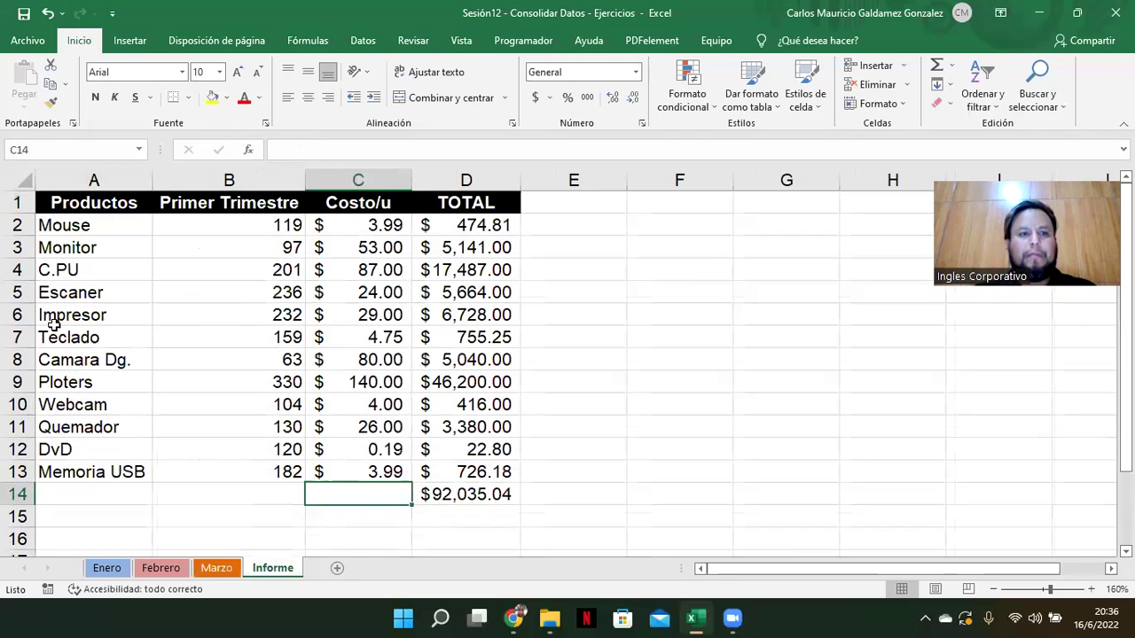
right_click(271, 571)
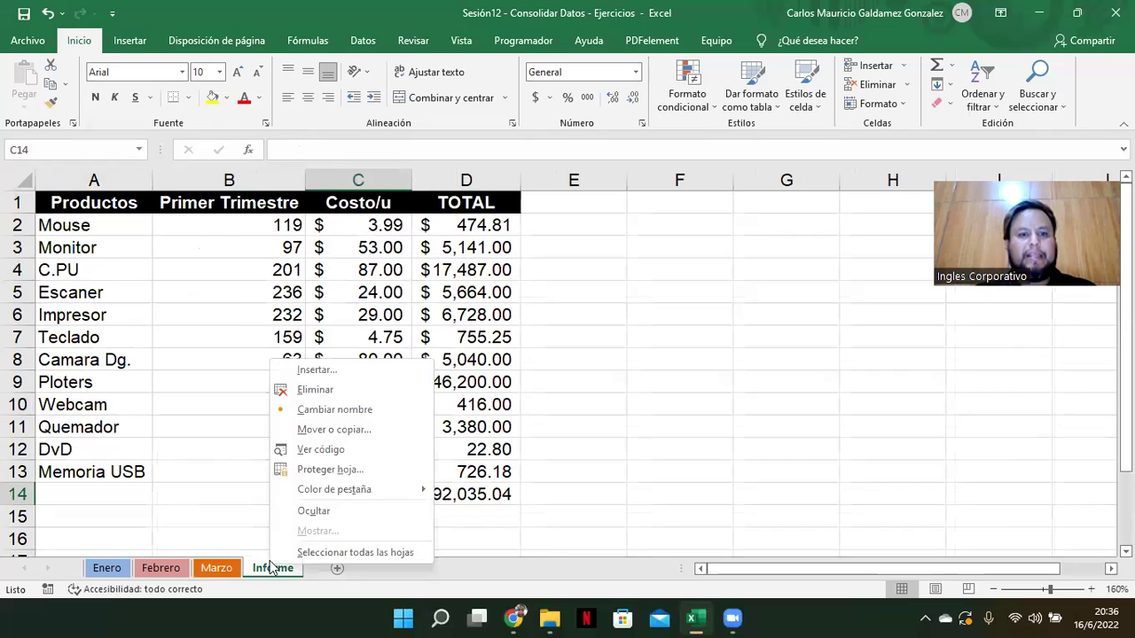
left_click(313, 389)
left_click(529, 355)
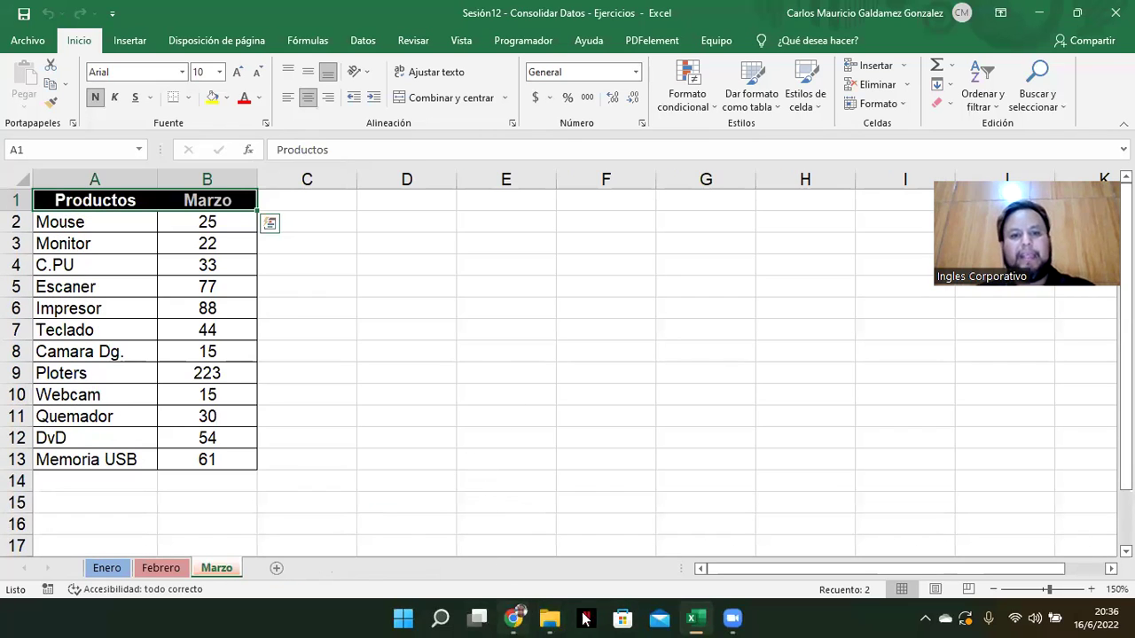
Switch to File Explorer and look through the files of the EJERCICIOS folder in Escritorio.
left_click(550, 618)
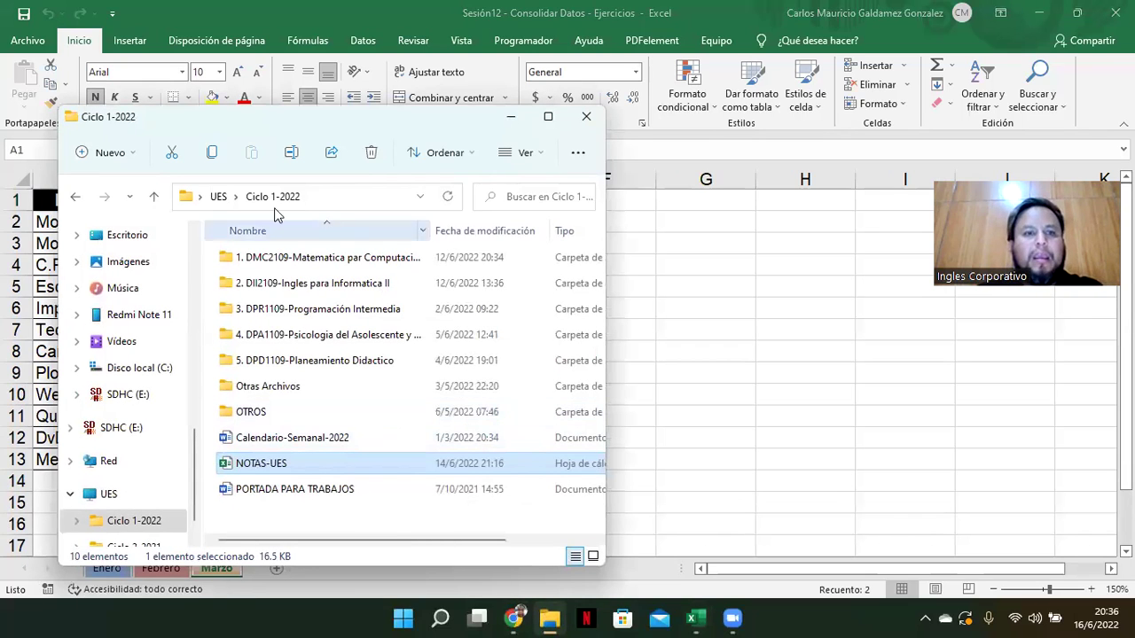
left_click(127, 235)
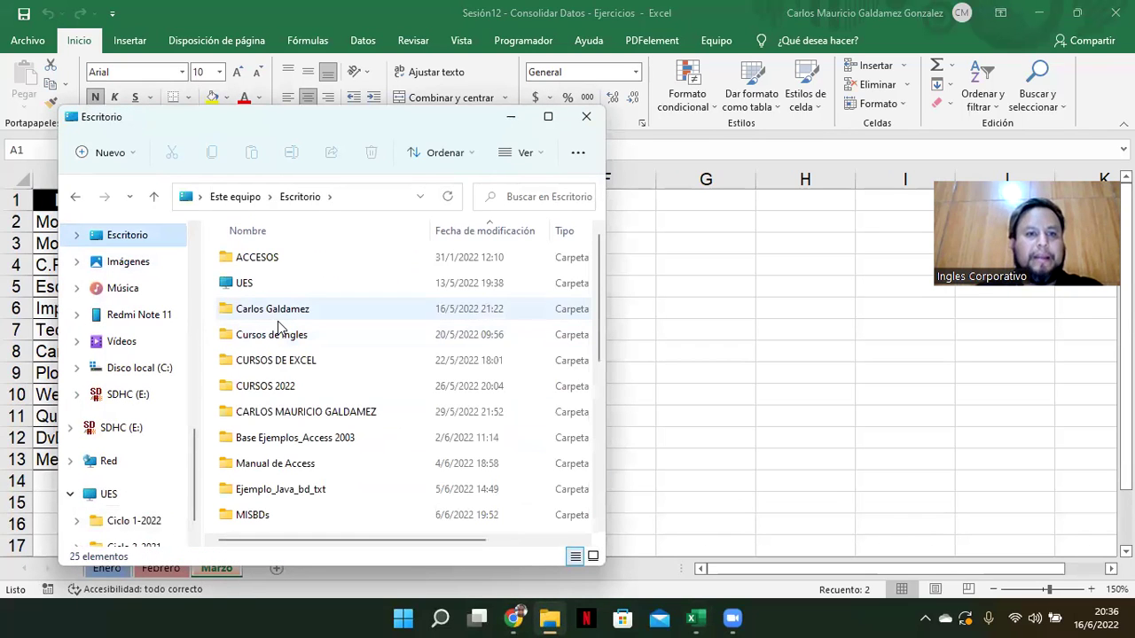
left_click(298, 489)
scroll(298, 515, "down", 2)
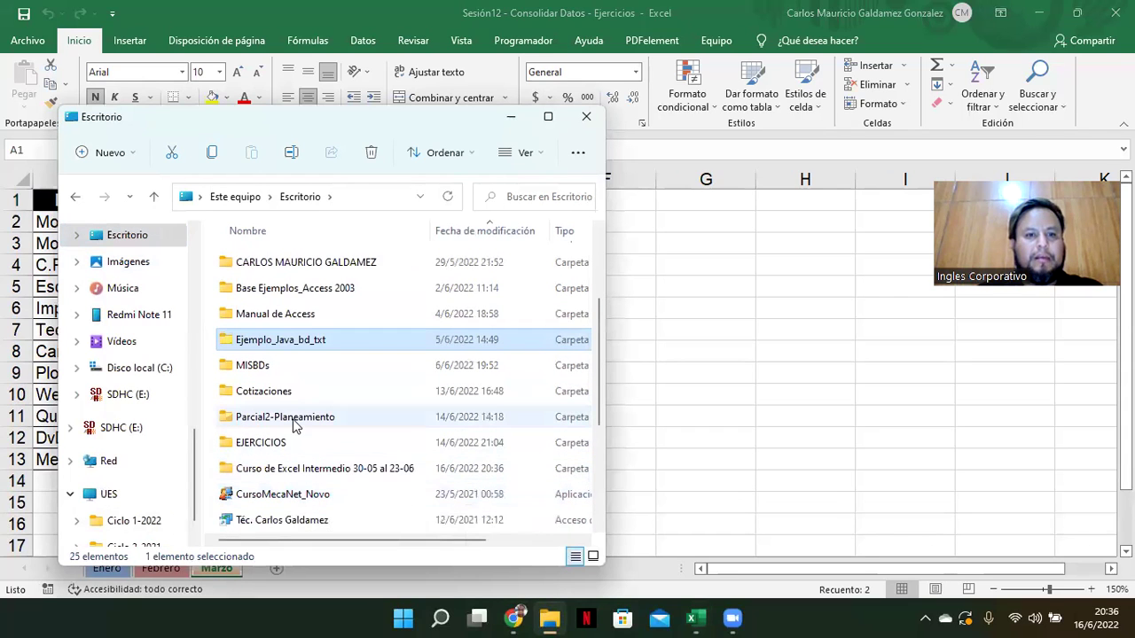
double_click(275, 443)
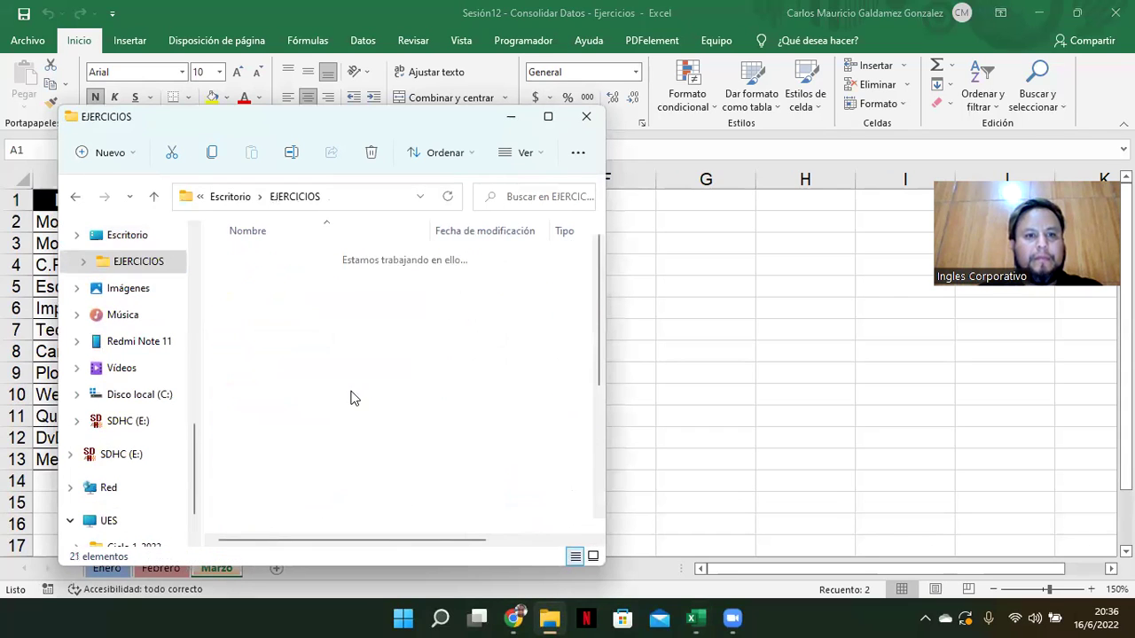
scroll(378, 398, "down", 4)
scroll(379, 398, "up", 5)
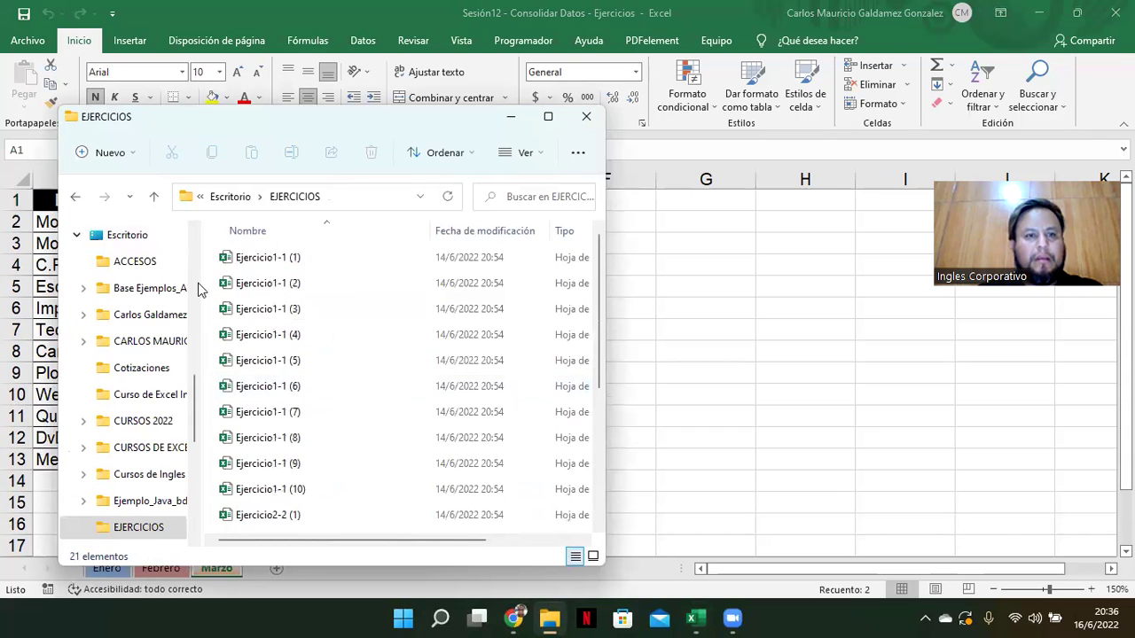
left_click(153, 196)
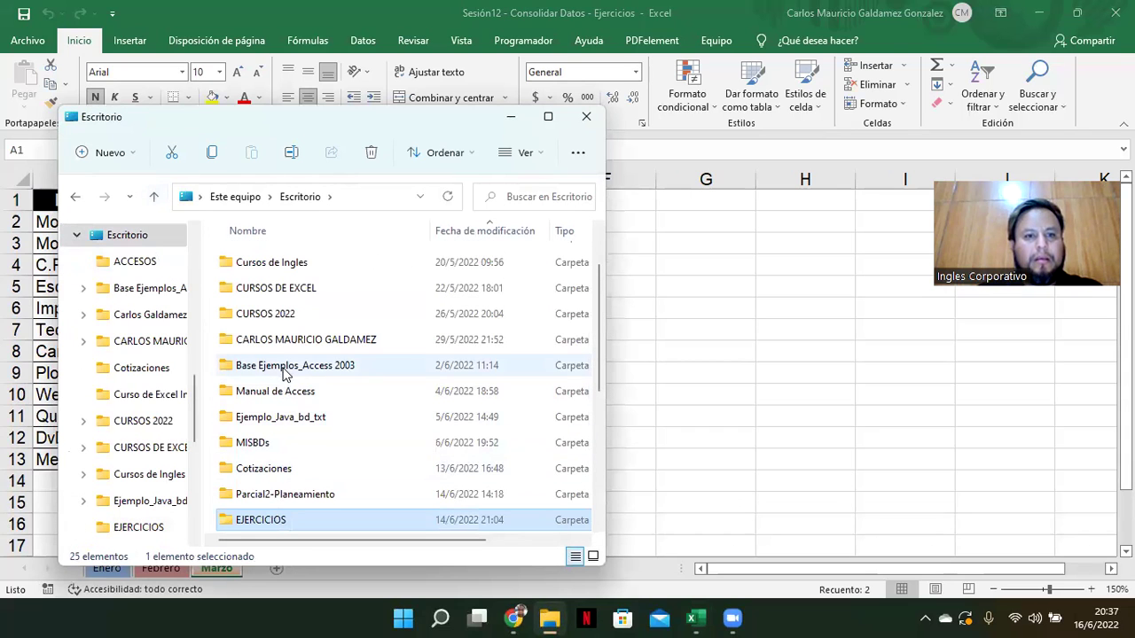
Look through the CURSOS DE EXCEL folder, including Excel Intermedio, and the CURSOS 2022 folder in Escritorio.
left_click(276, 293)
double_click(275, 294)
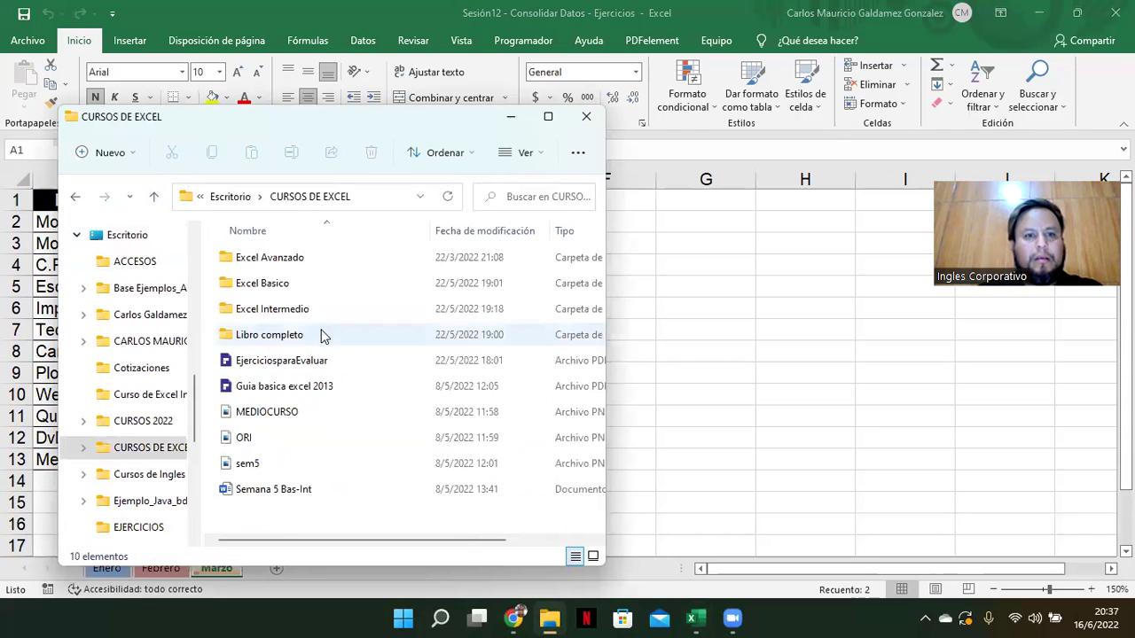
double_click(296, 309)
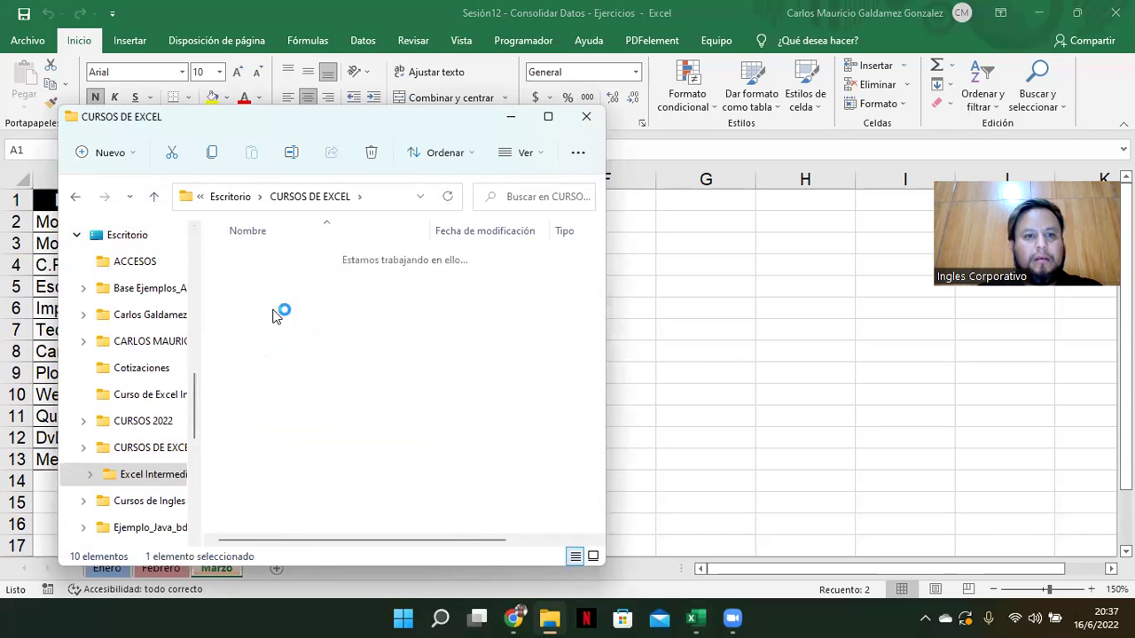
left_click(154, 196)
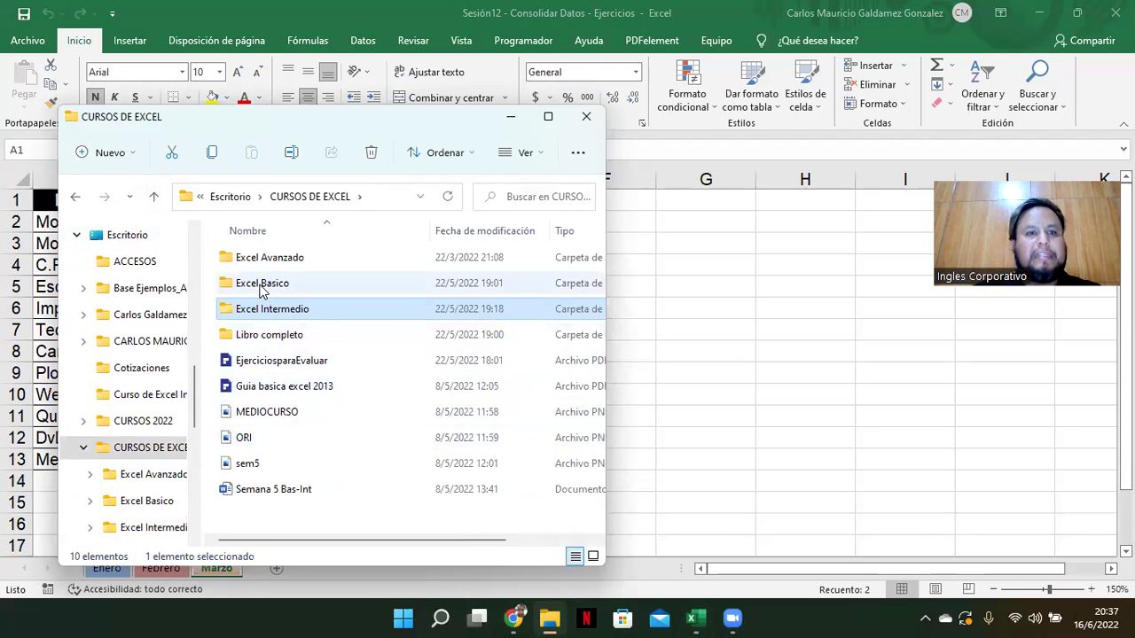
left_click(156, 197)
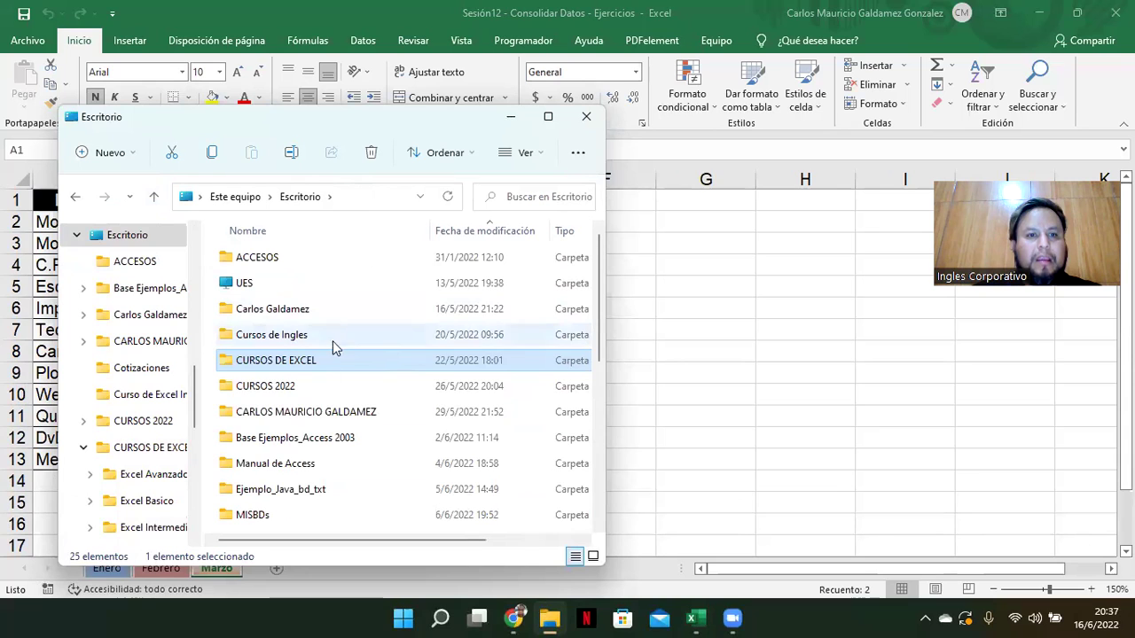
left_click(292, 390)
double_click(292, 390)
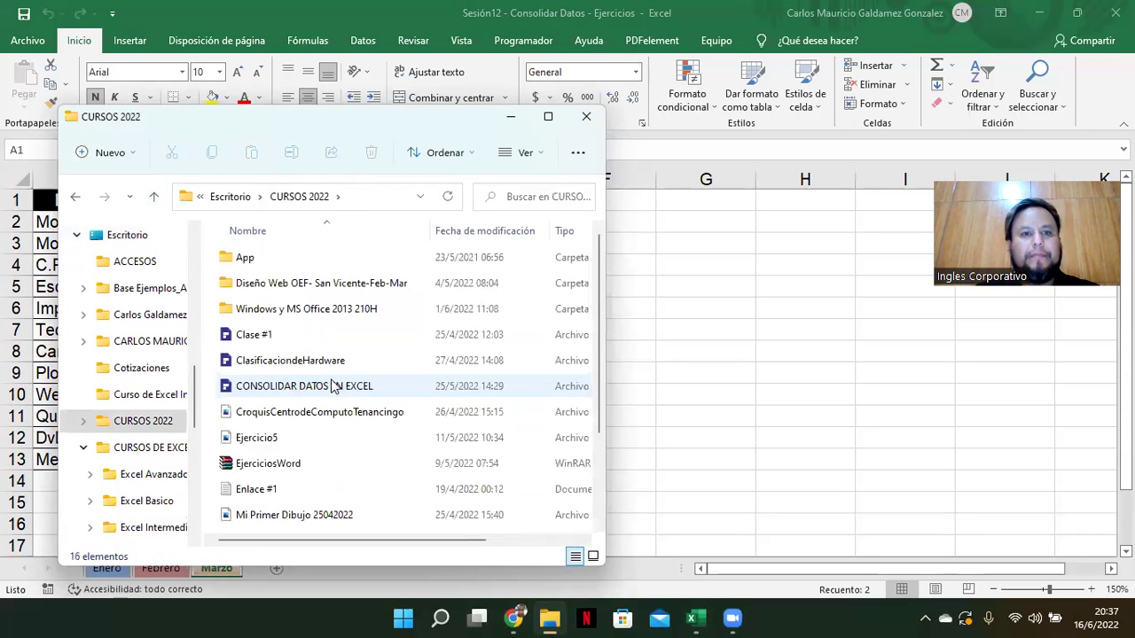
left_click(154, 198)
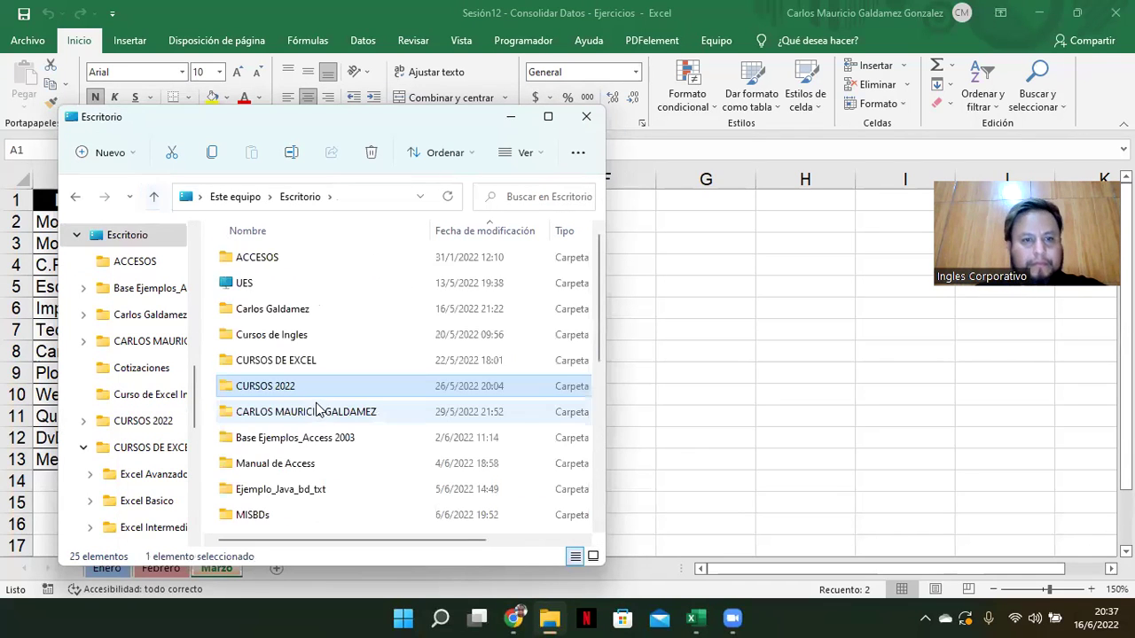
Check the workbooks in the EJERCICIOS folder again and return to the Excel workbook.
scroll(316, 405, "down", 1)
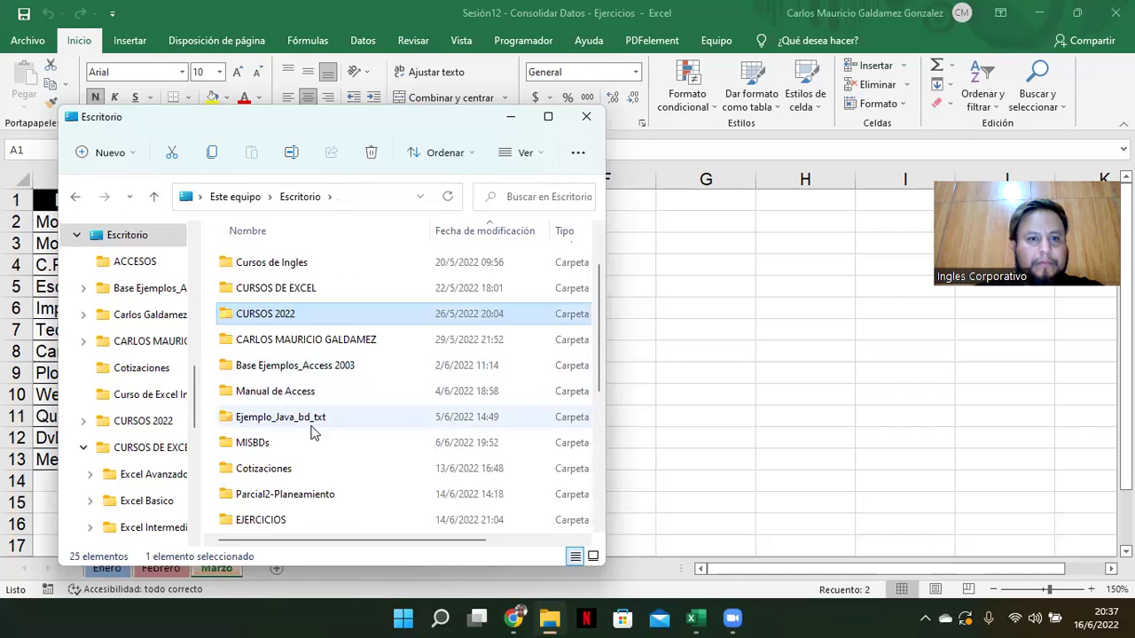
double_click(276, 520)
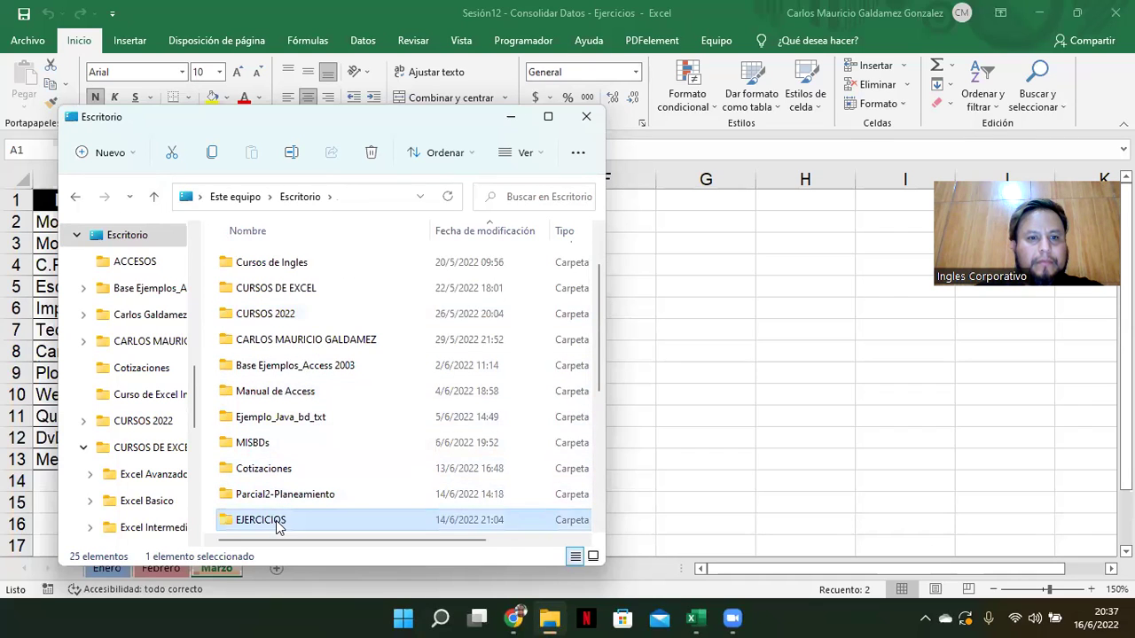
scroll(395, 408, "down", 4)
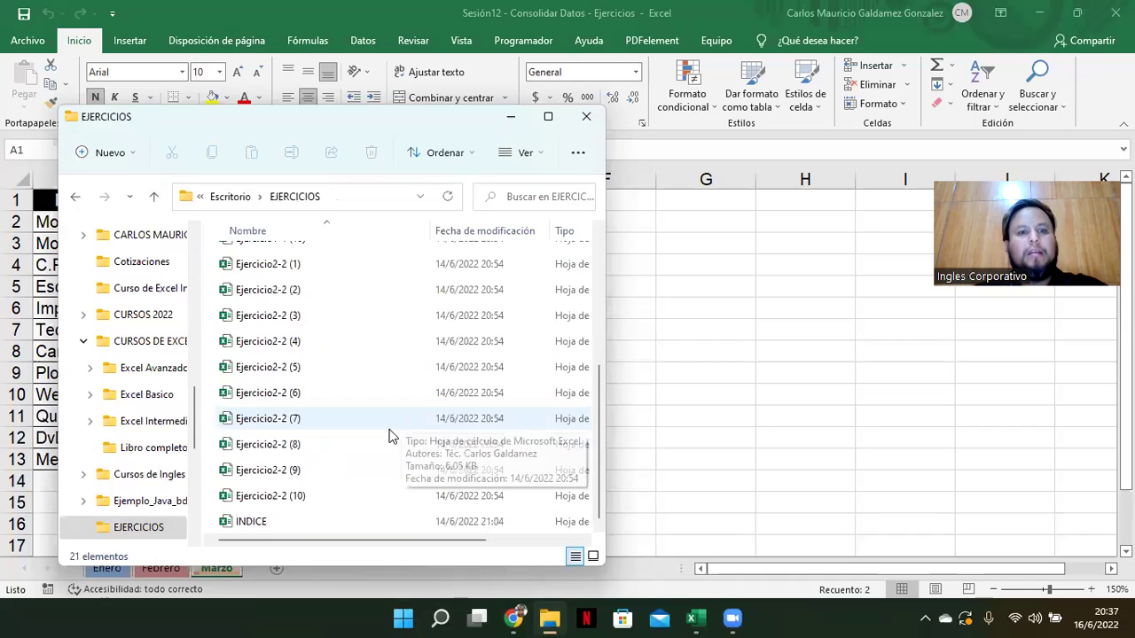
left_click(509, 116)
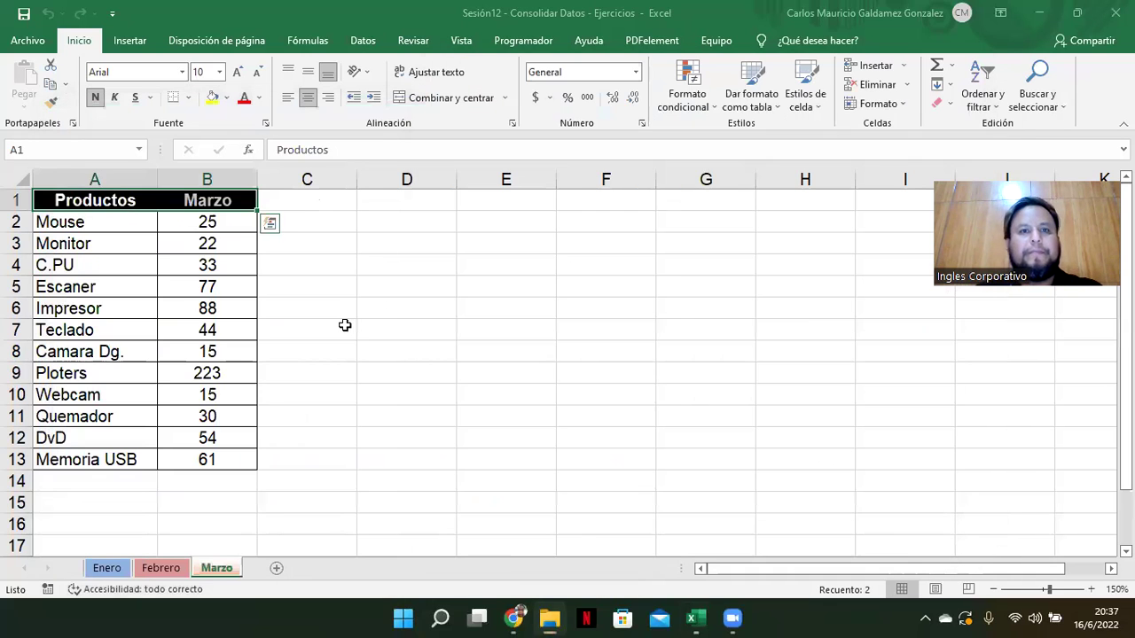
Check the folder path of the exercise workbook in the Save As dialog, enlarging the dialog, and close it without saving.
left_click(27, 40)
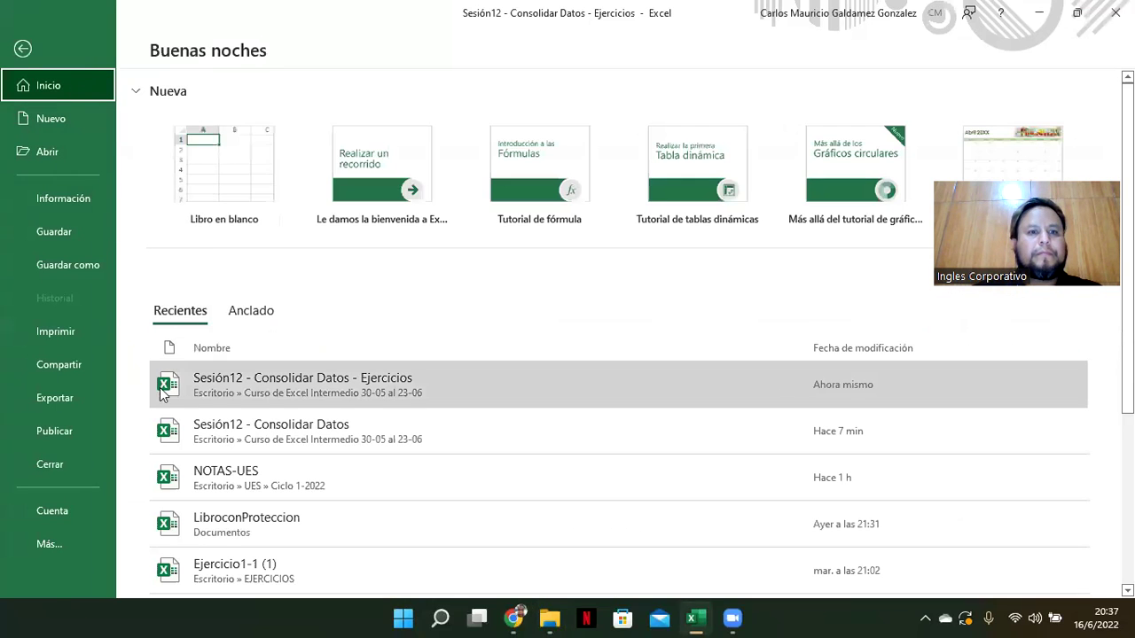
right_click(268, 388)
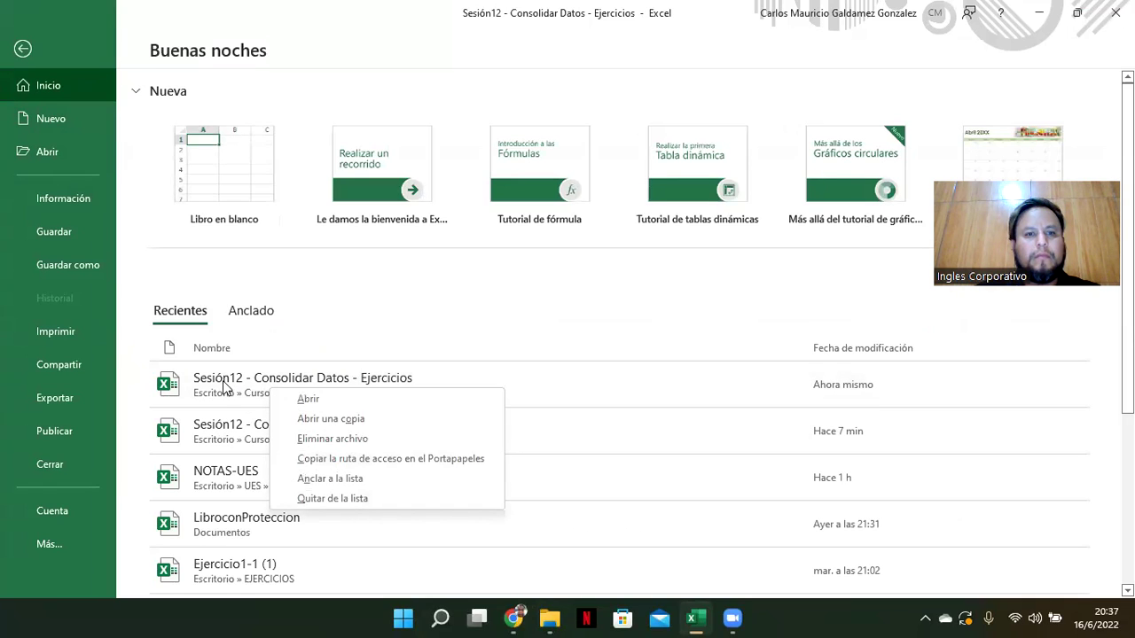
left_click(75, 264)
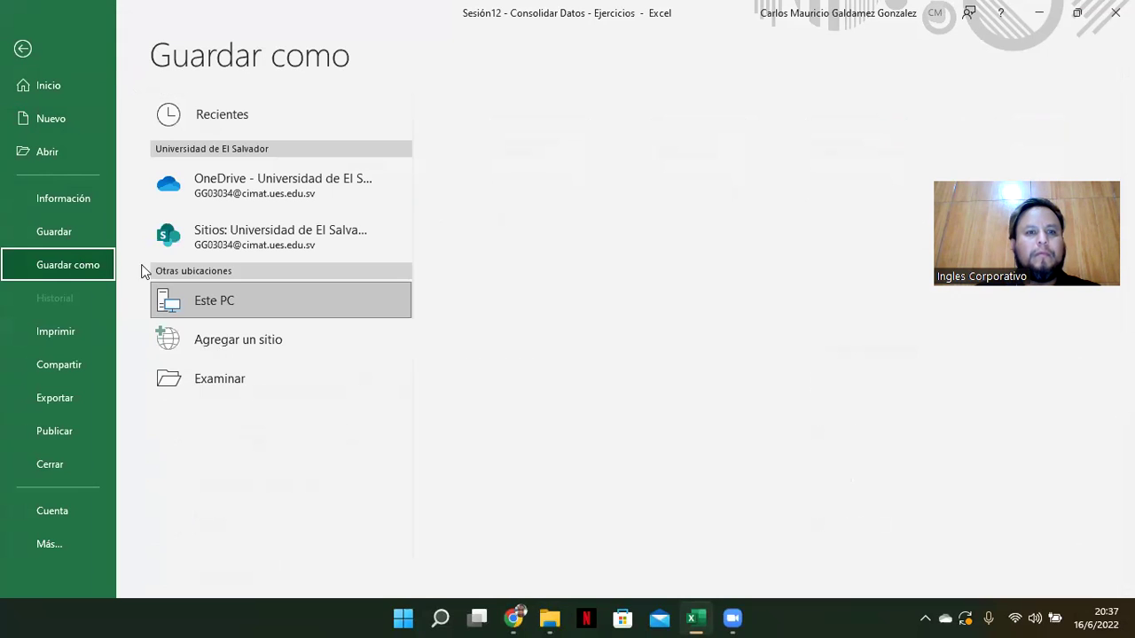
left_click(235, 381)
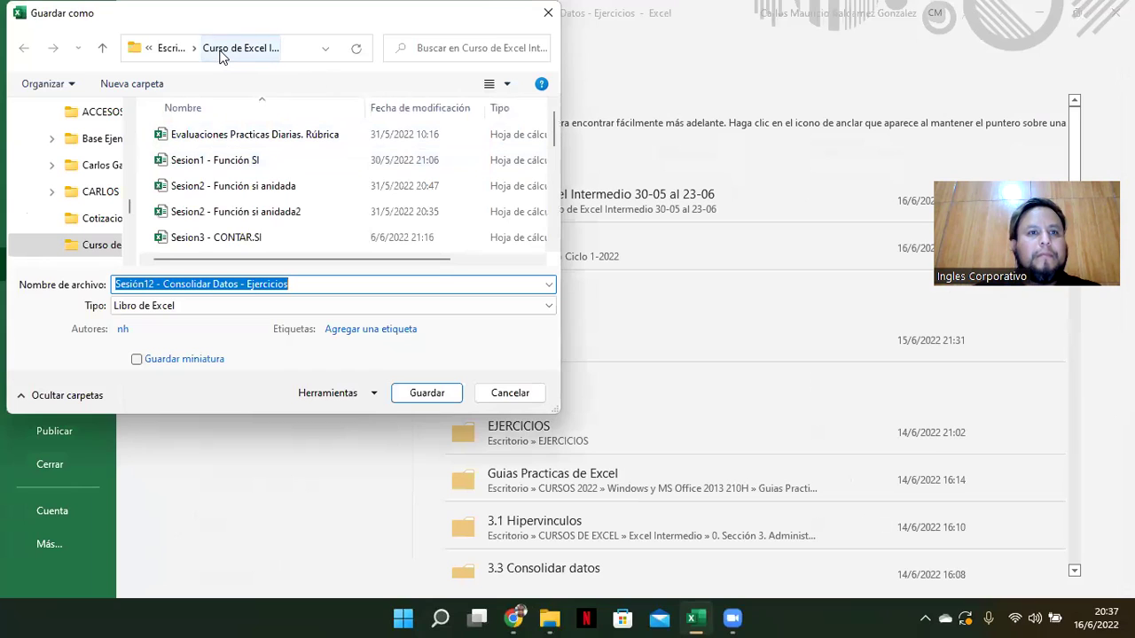
left_click(307, 187)
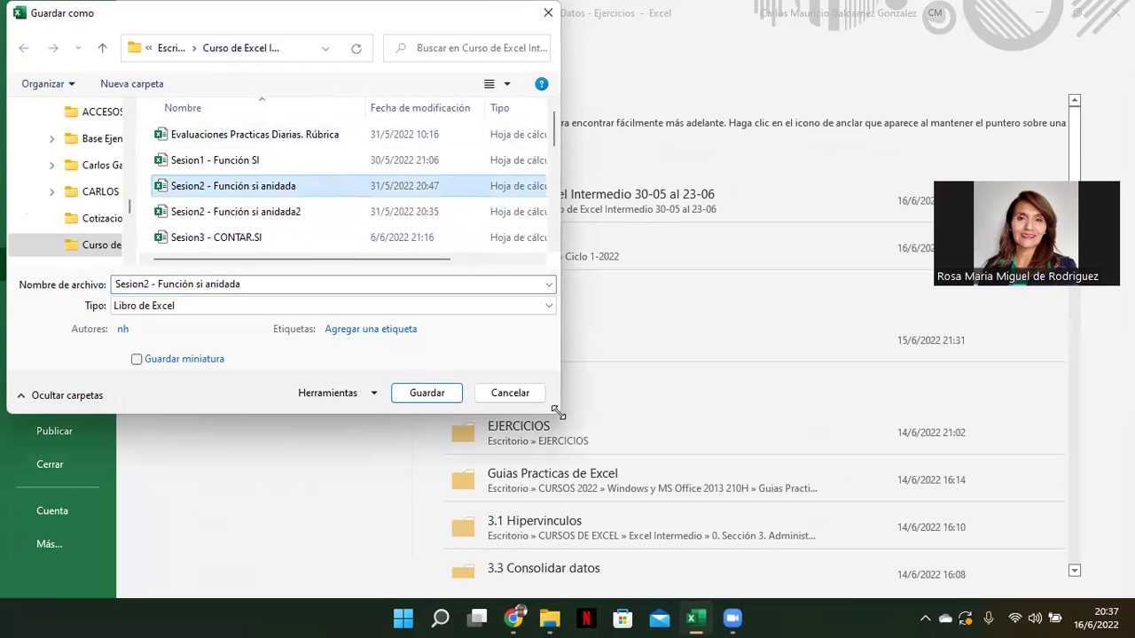
left_click_drag(558, 413, 794, 517)
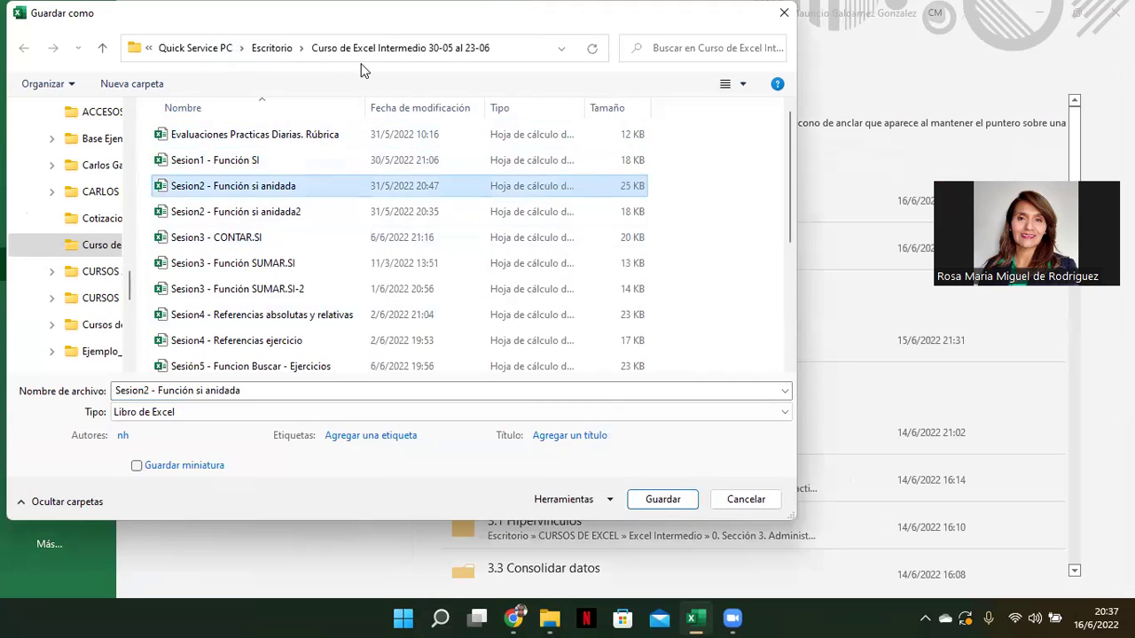
left_click(784, 13)
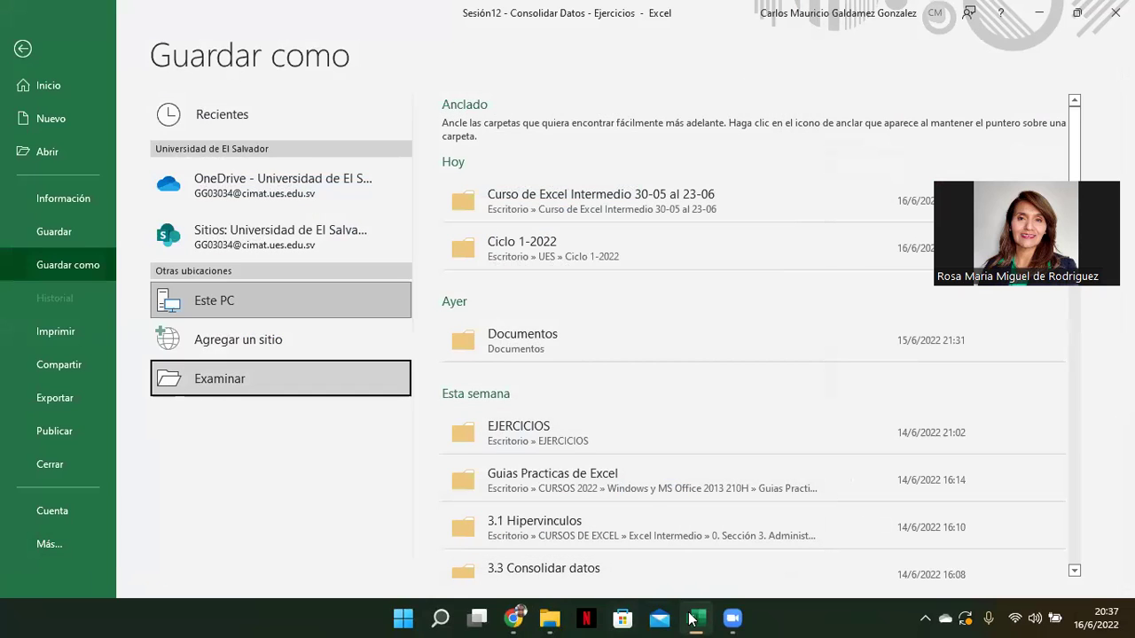
Switch to File Explorer and find the exercise workbook in the Curso de Excel Intermedio 30-05 al 23-06 folder in Escritorio.
left_click(549, 618)
left_click(604, 147)
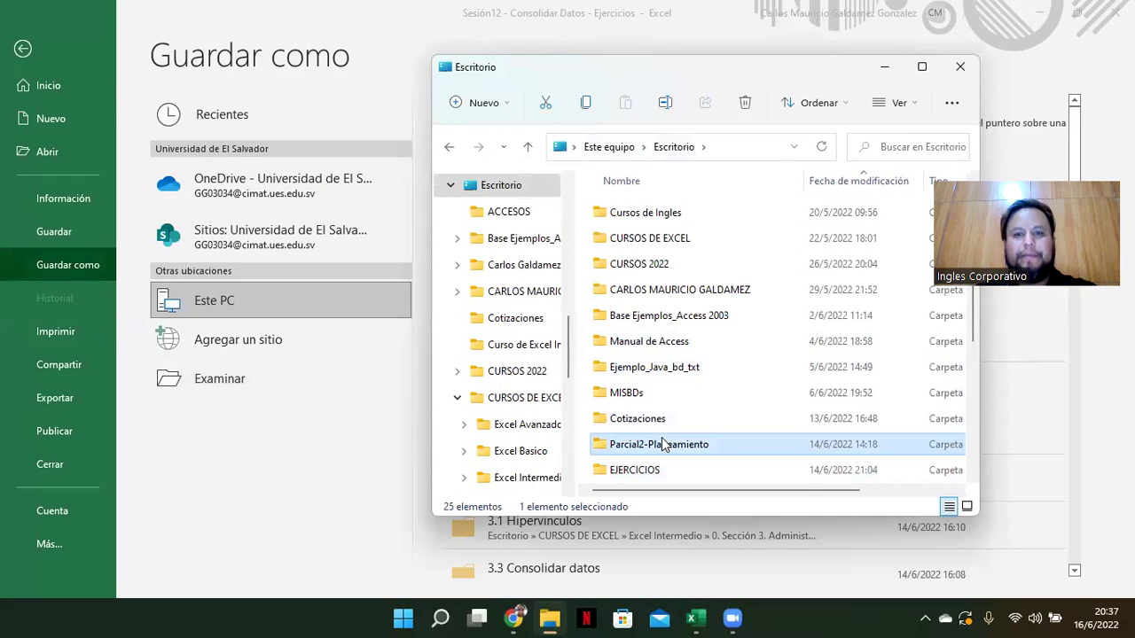
scroll(625, 438, "down", 5)
double_click(645, 215)
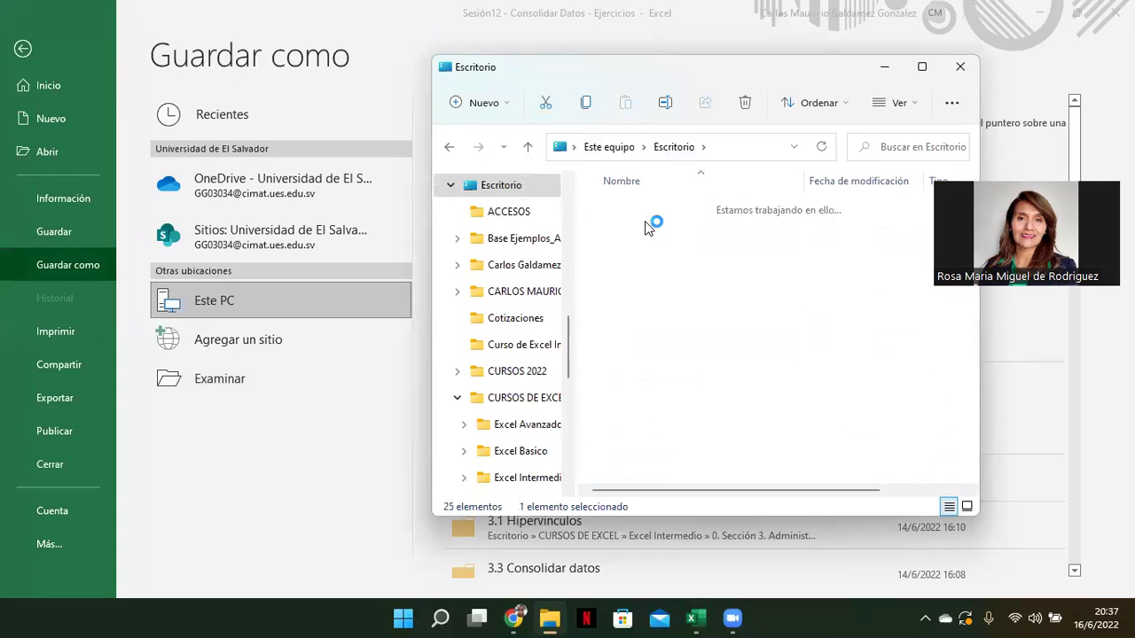
scroll(687, 363, "down", 5)
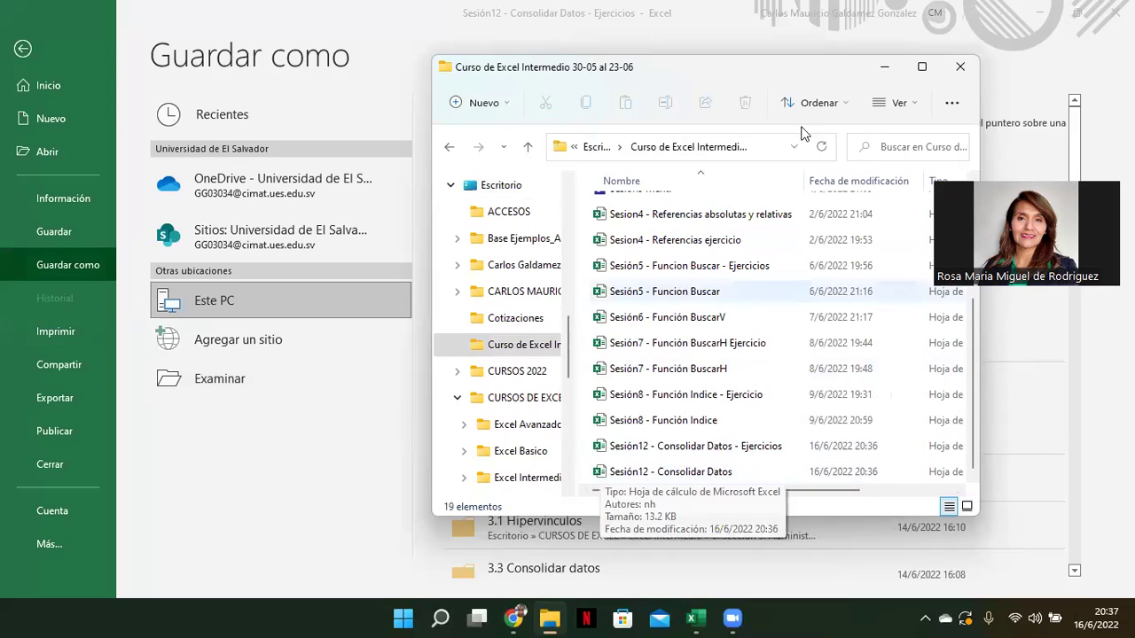
Minimize Excel and select the Sesión12 - Consolidar Datos - Ejercicios file in File Explorer.
left_click(1015, 35)
left_click(1039, 12)
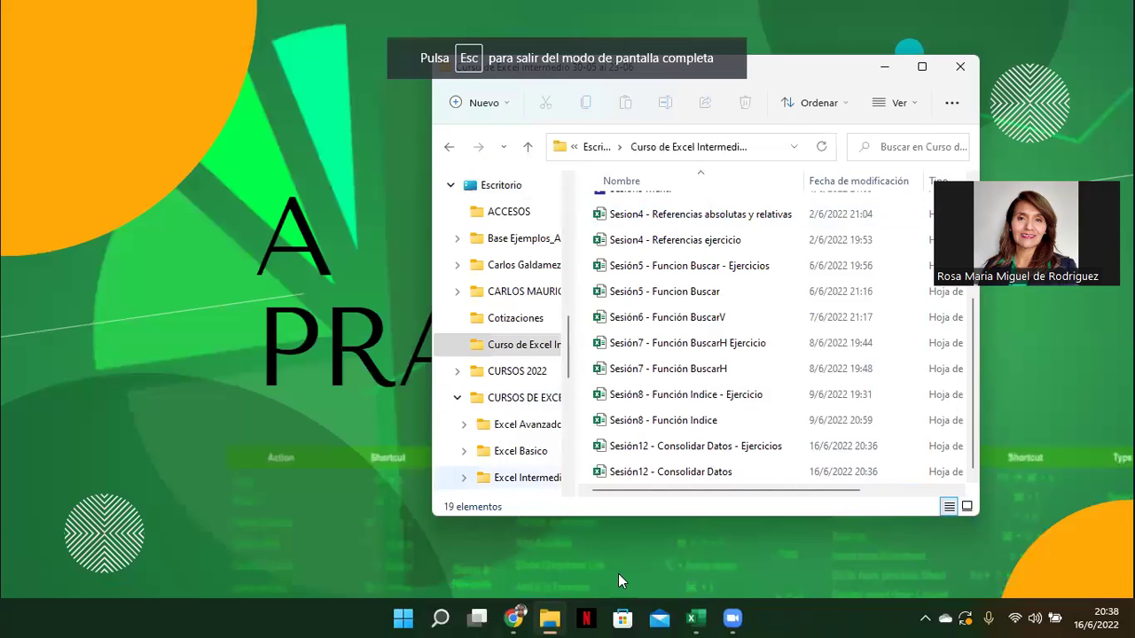
left_click(536, 618)
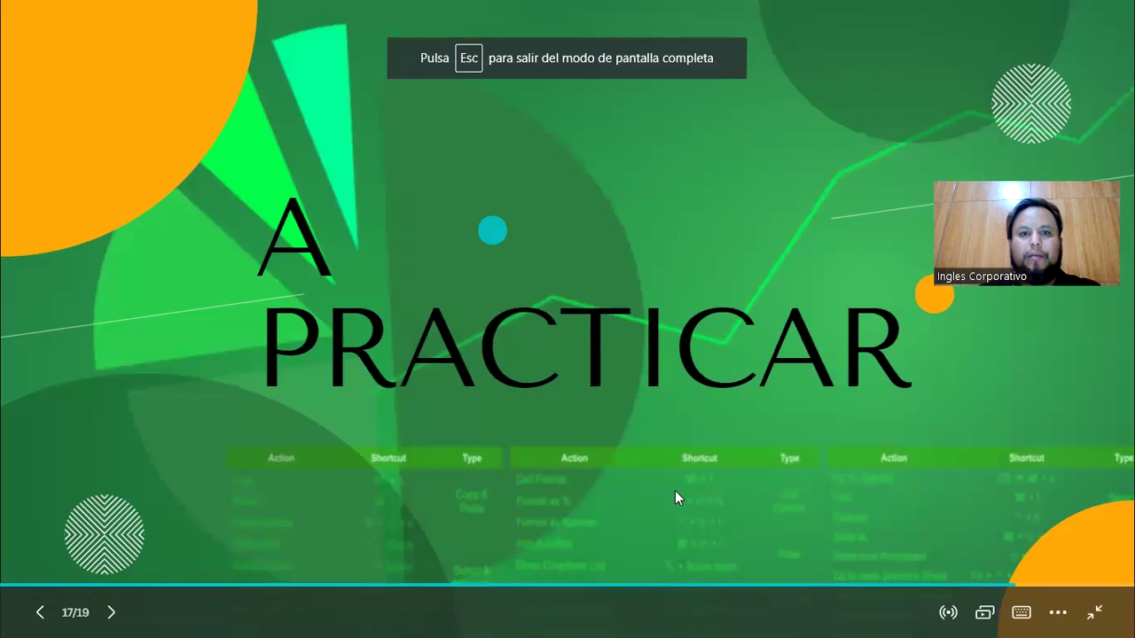
key("alt+Tab")
left_click(691, 446)
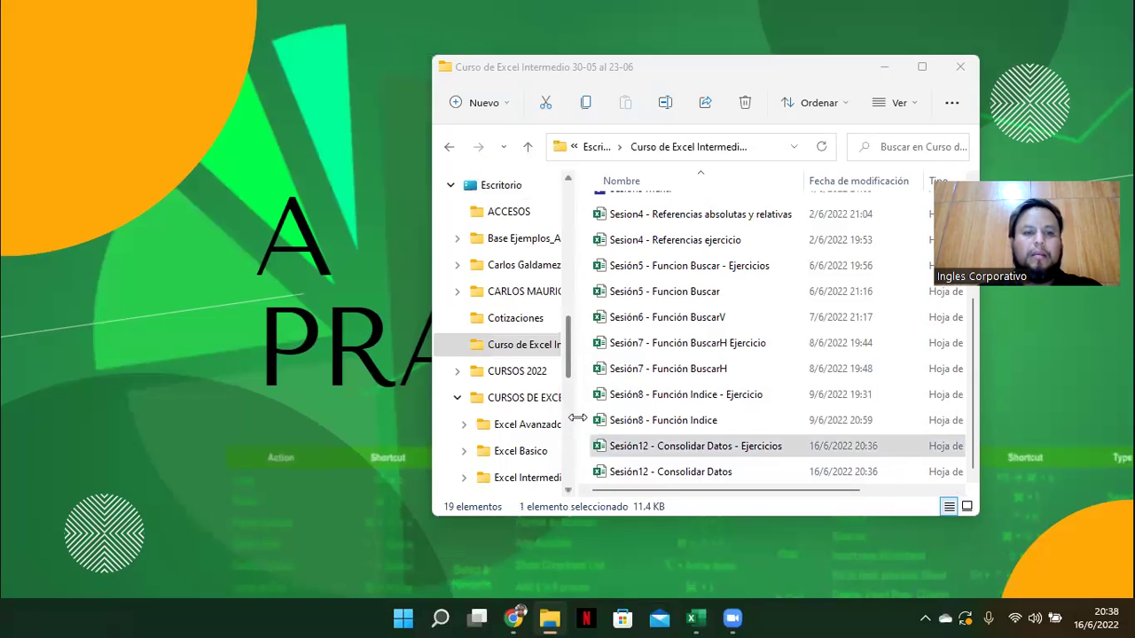
Close the exercise workbook in Excel and return to its file in File Explorer.
left_click(696, 618)
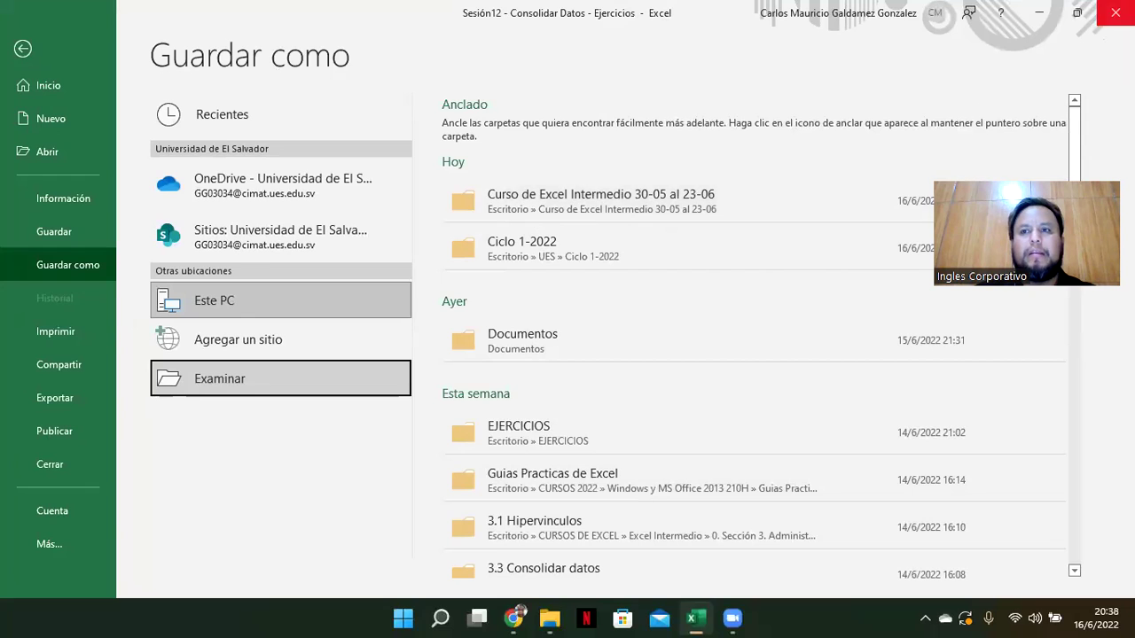
left_click(1115, 12)
left_click_drag(659, 455, 464, 399)
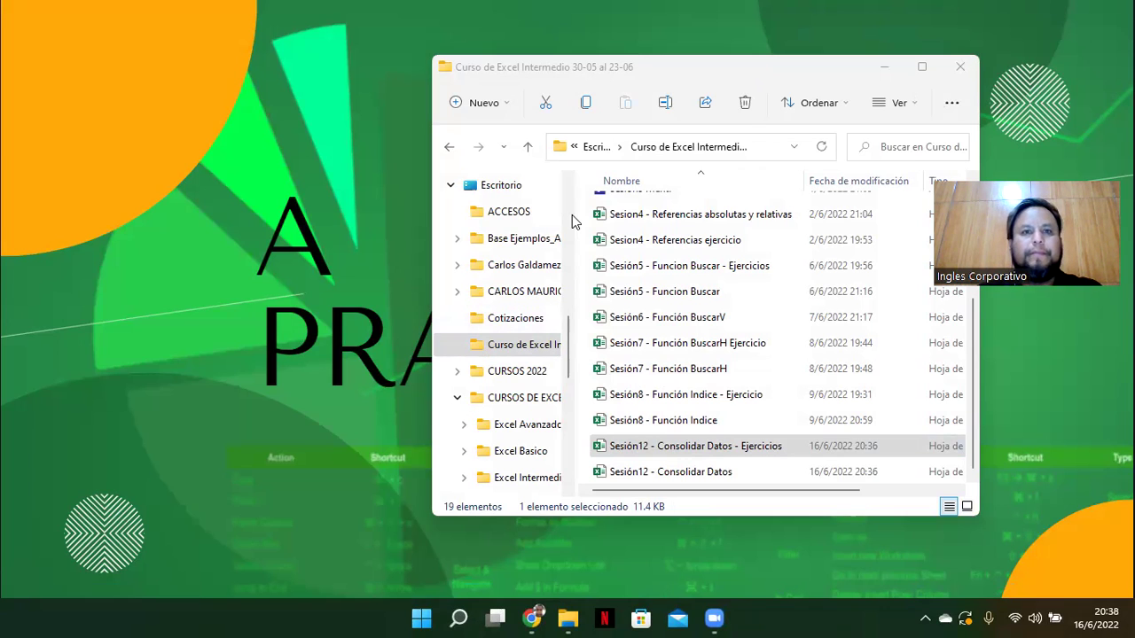
Open the Sesión12 - Consolidar Datos workbook from the folder, maximize its window and display the Informe sheet.
double_click(682, 471)
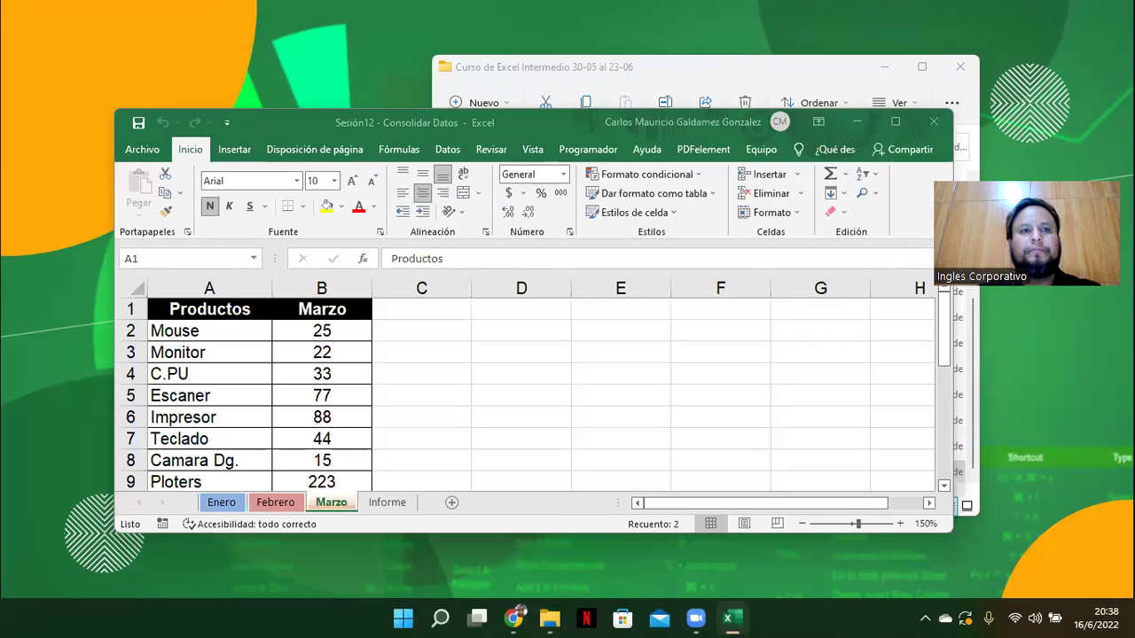
left_click(894, 126)
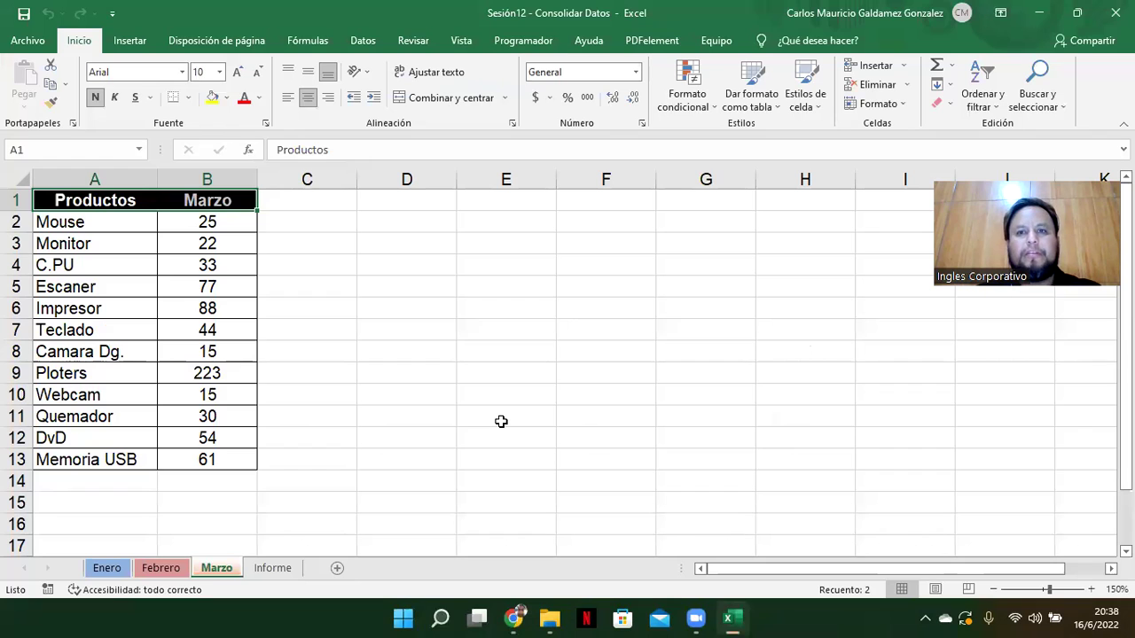
left_click(272, 572)
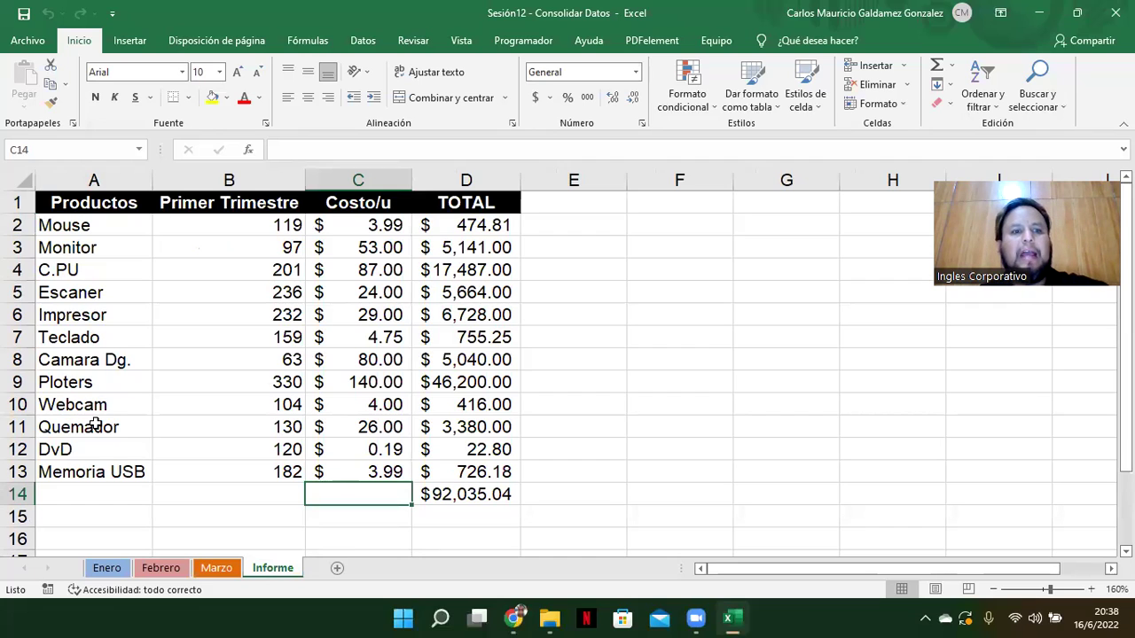
Review the Productos and Primer Trimestre columns of the Informe sheet, and the Enero, Febrero and Marzo source sheets.
left_click_drag(94, 202, 102, 457)
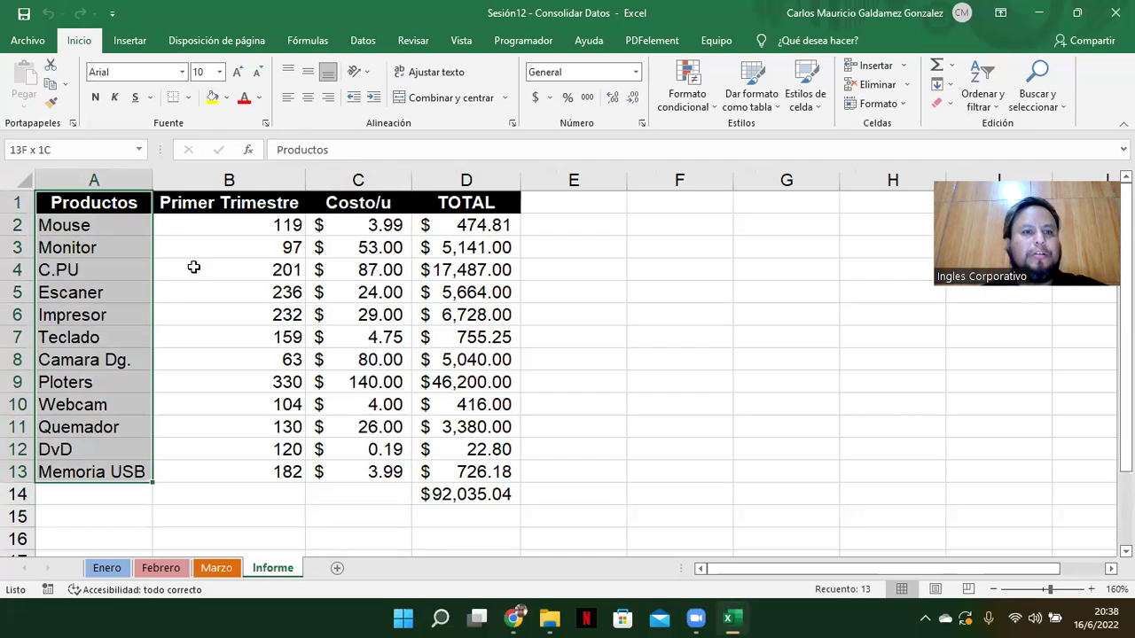
left_click_drag(229, 203, 220, 466)
left_click_drag(187, 516, 221, 472)
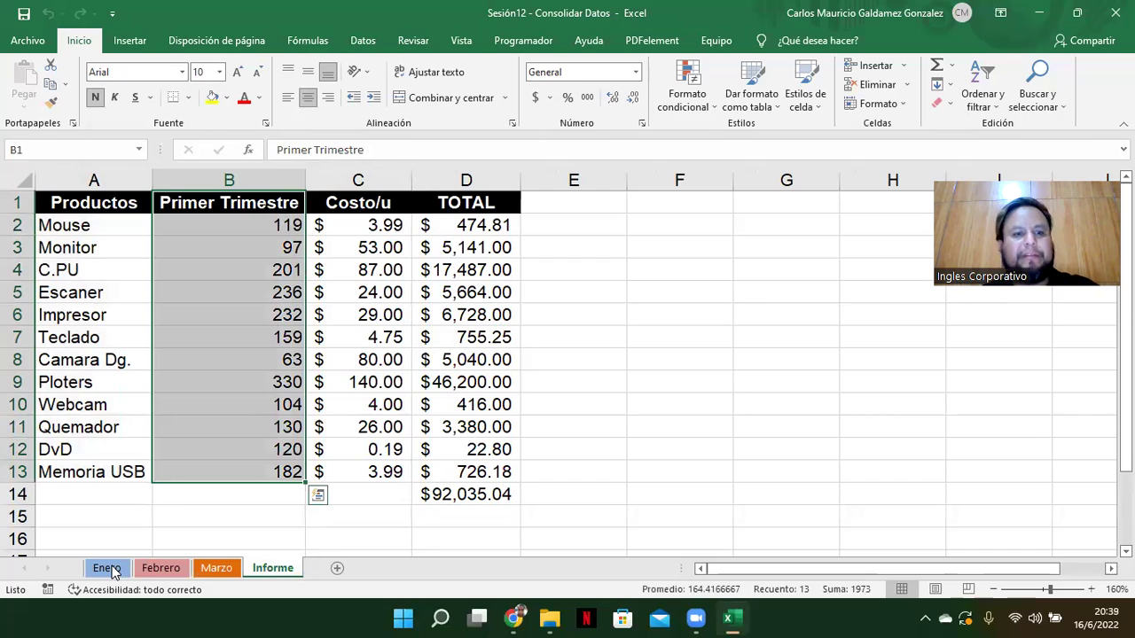
left_click(174, 568)
key("ctrl+Page_Down")
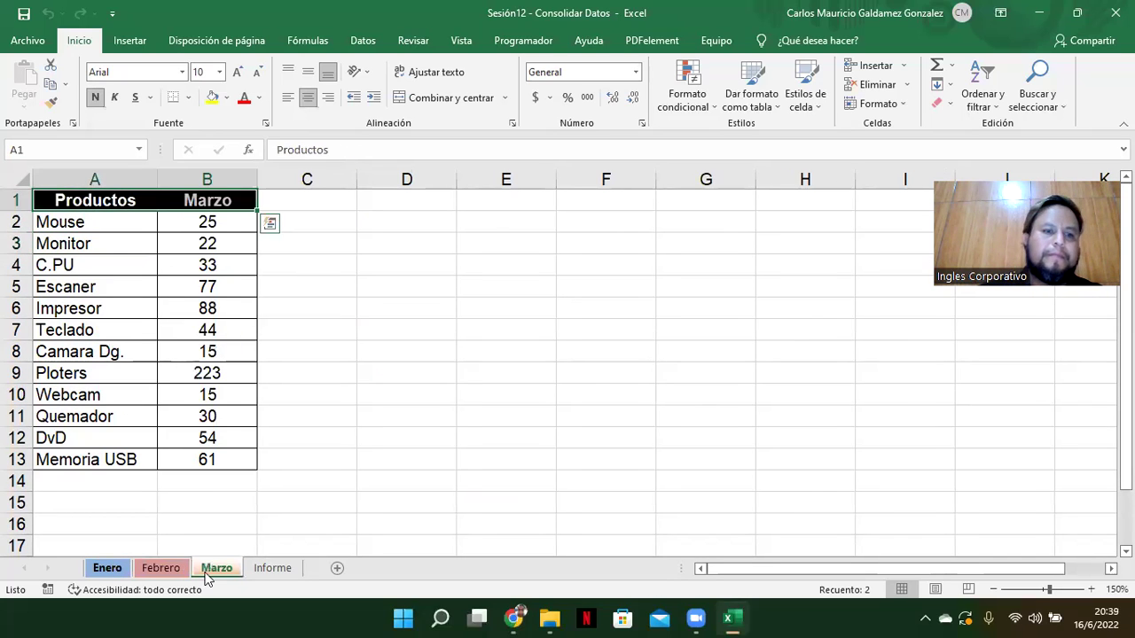
left_click(161, 570)
left_click(105, 568)
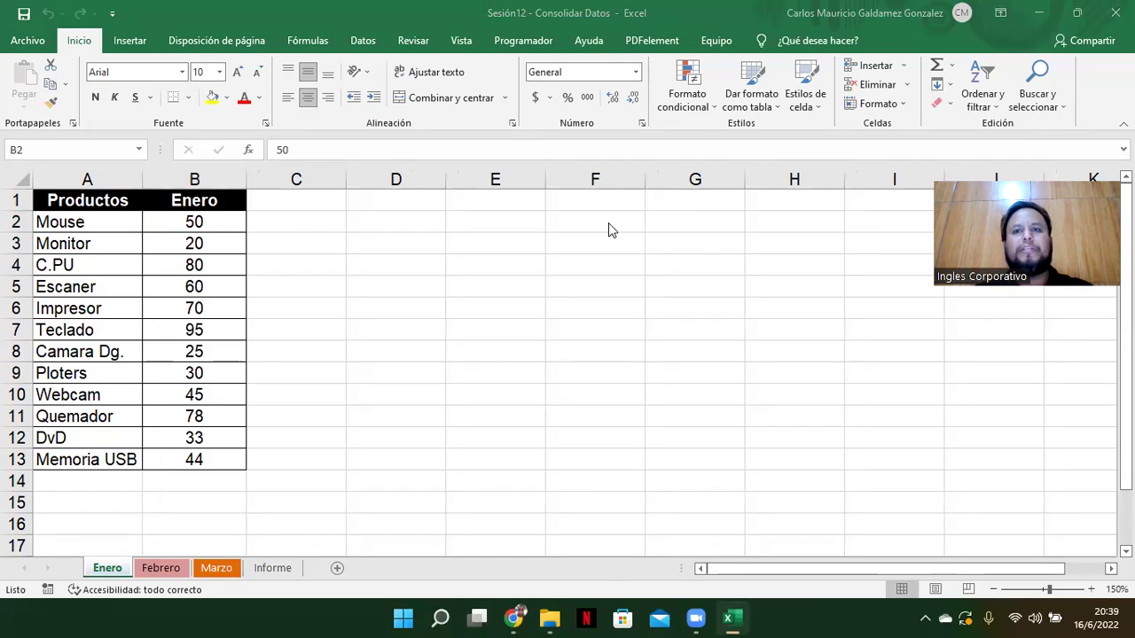
Apply all borders to the data range A2:D13 on the Informe sheet.
left_click(272, 568)
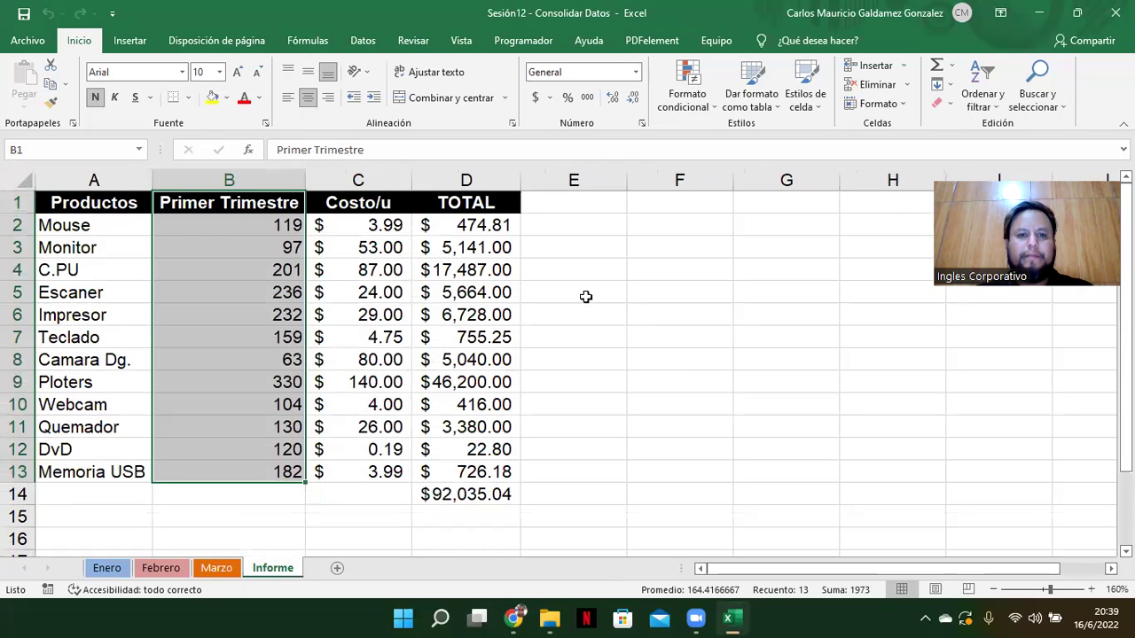
left_click(447, 494)
left_click(89, 225)
left_click_drag(89, 225, 514, 472)
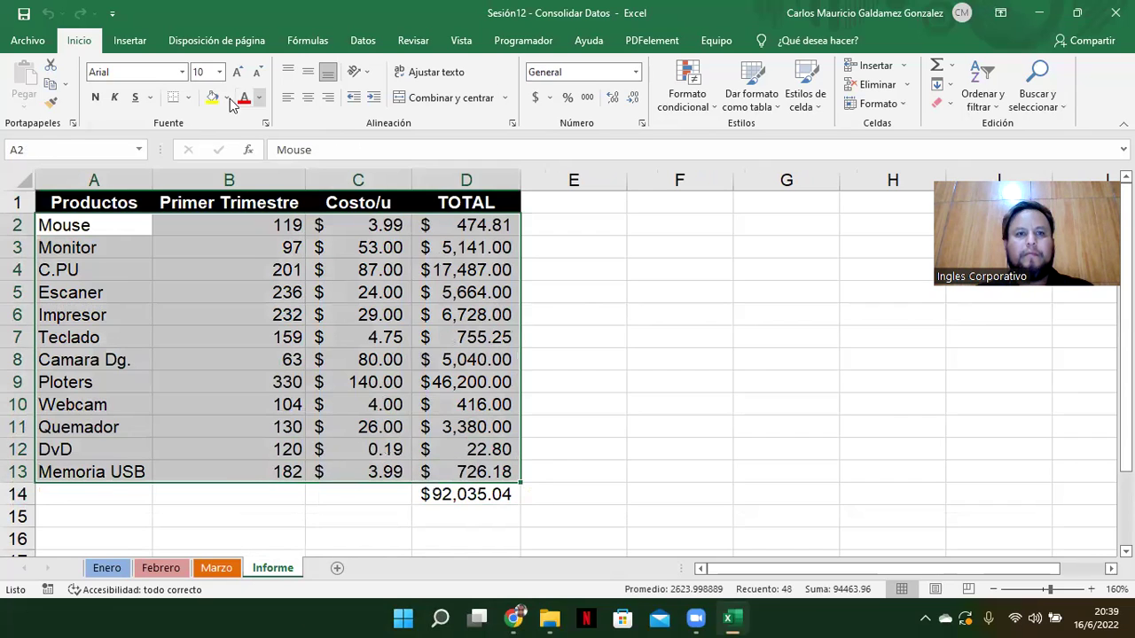
left_click(188, 97)
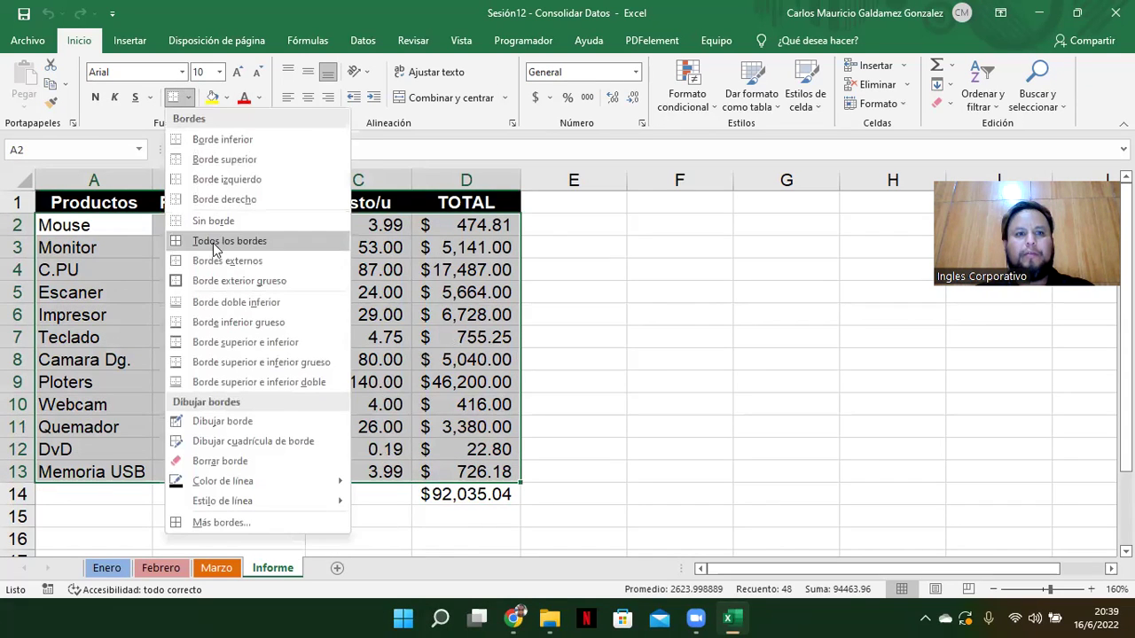
Apply all borders to the product data in A2:D13 and to the grand total cell D14.
left_click(217, 240)
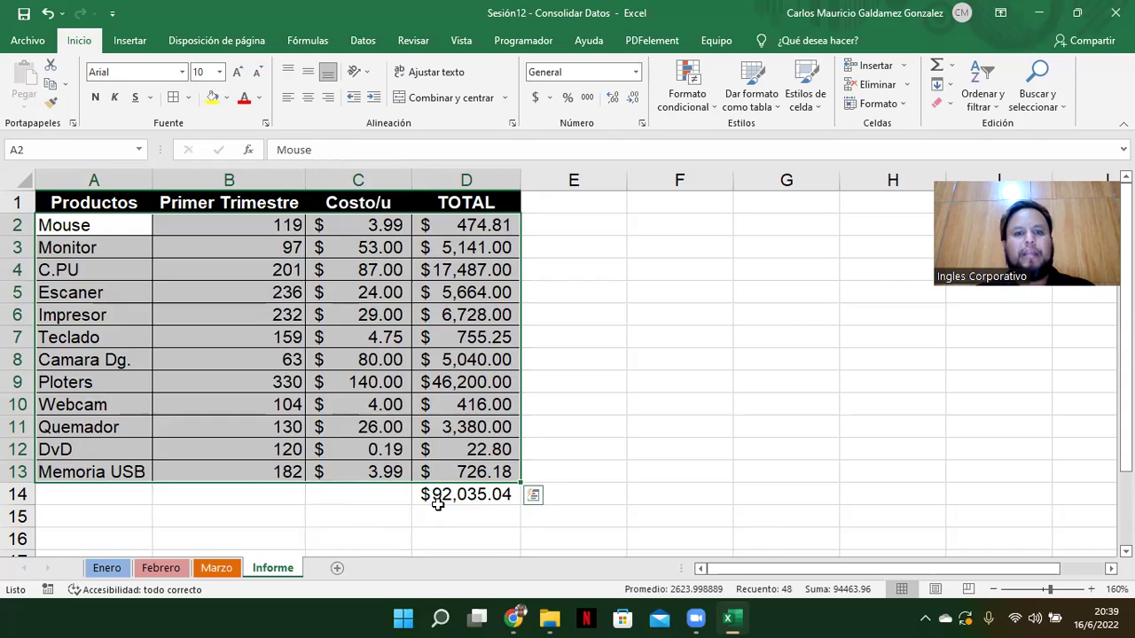
left_click(437, 503)
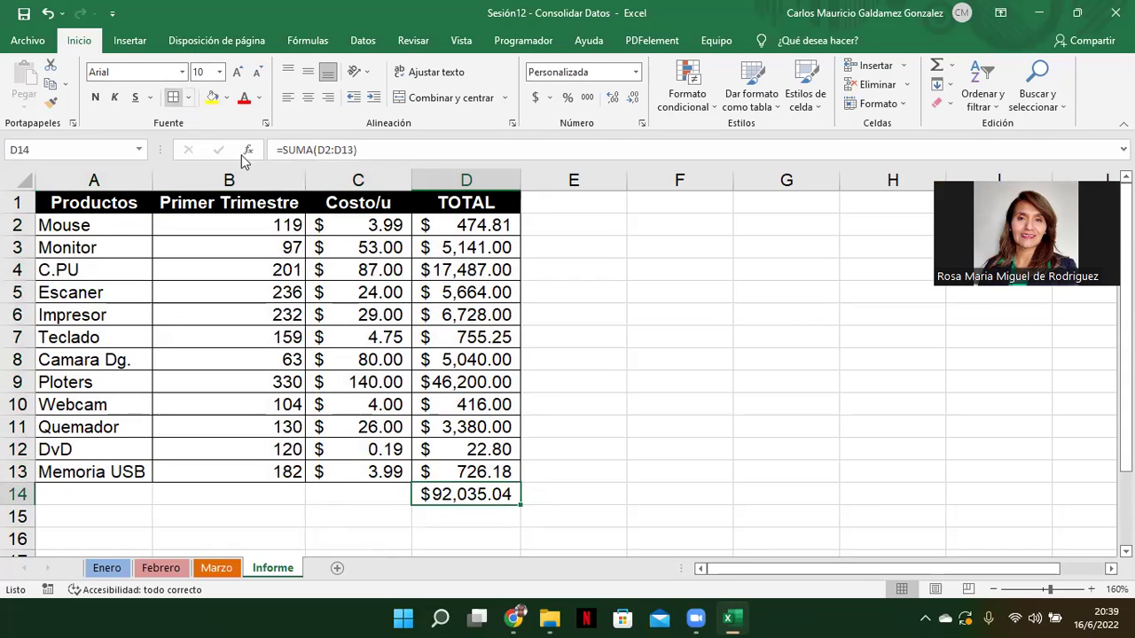
left_click(566, 331)
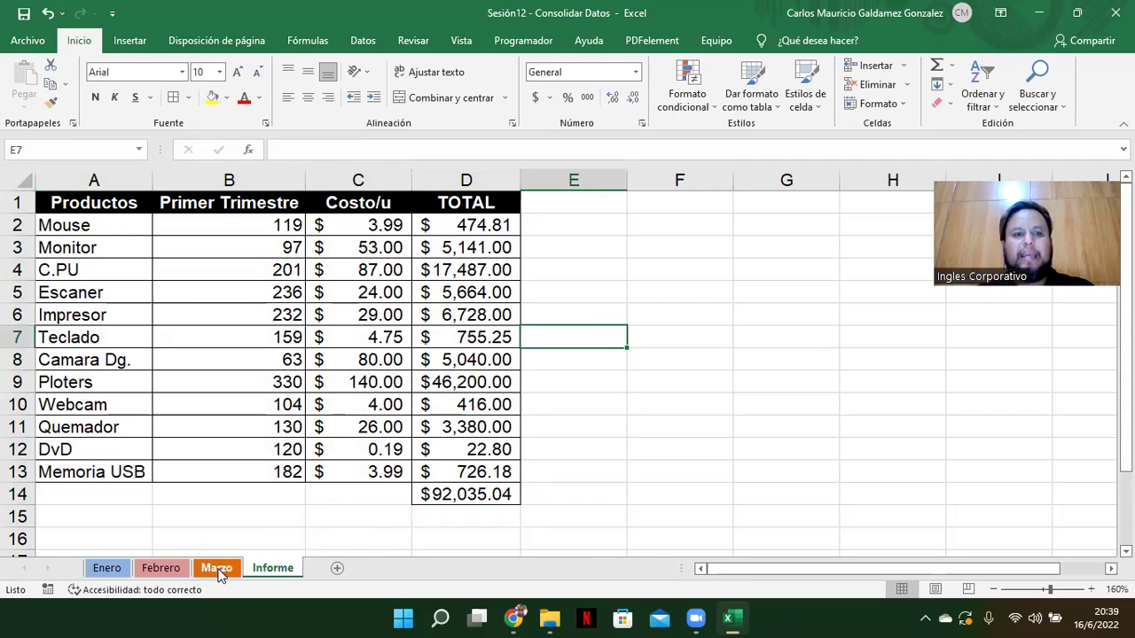
Review the Enero, Febrero and Marzo sheets and compare them with the product and Primer Trimestre columns on the Informe sheet.
left_click(107, 568)
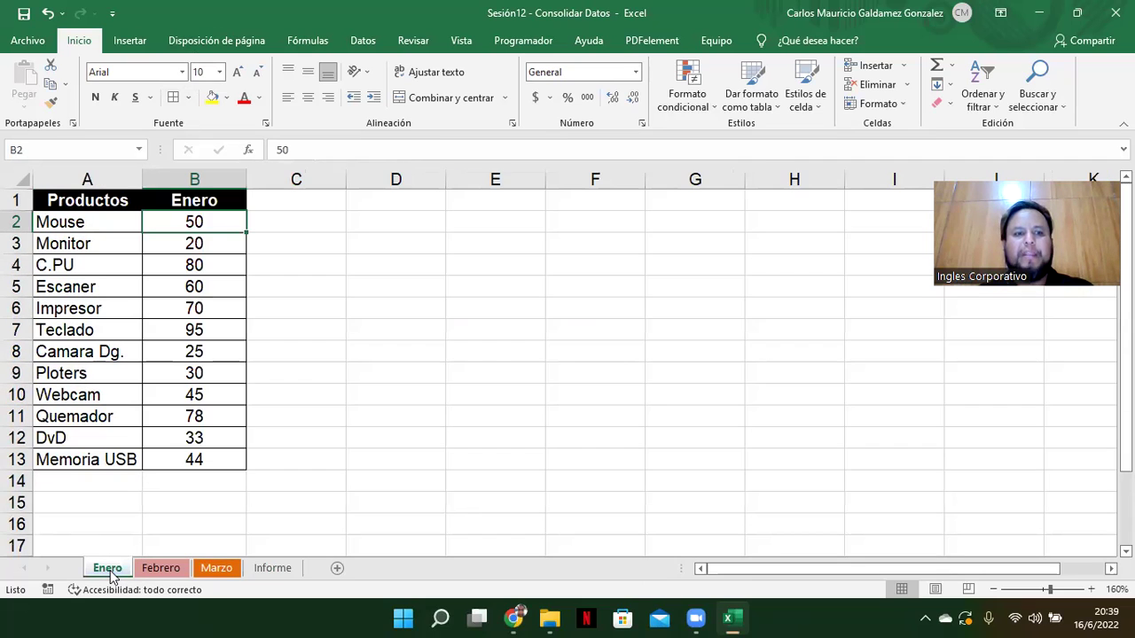
left_click(165, 570)
left_click(220, 572)
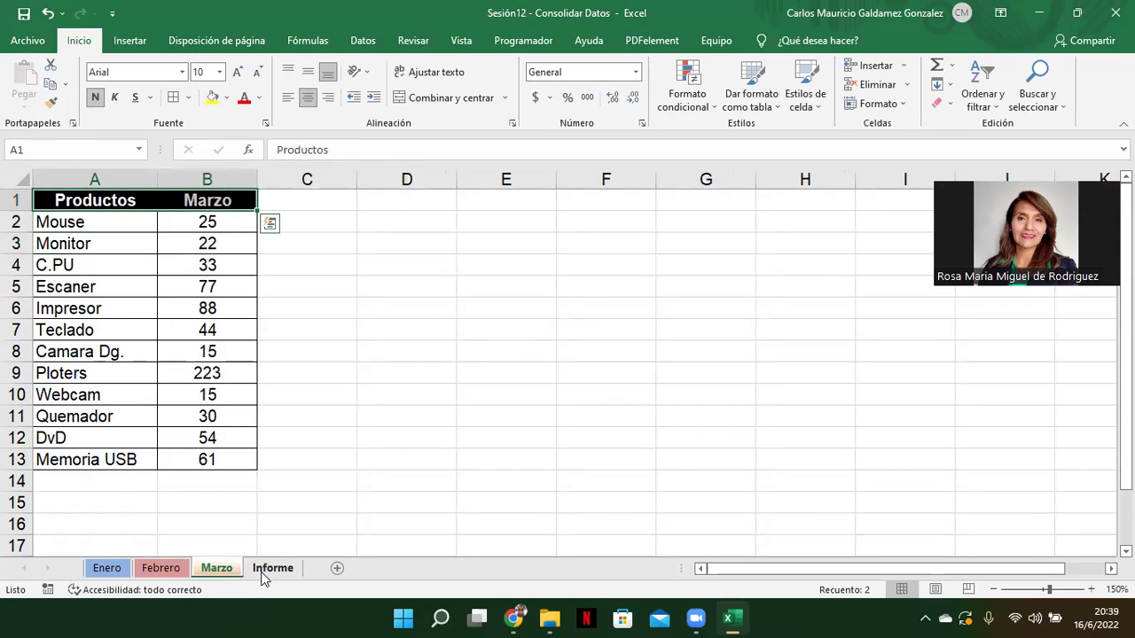
left_click(263, 572)
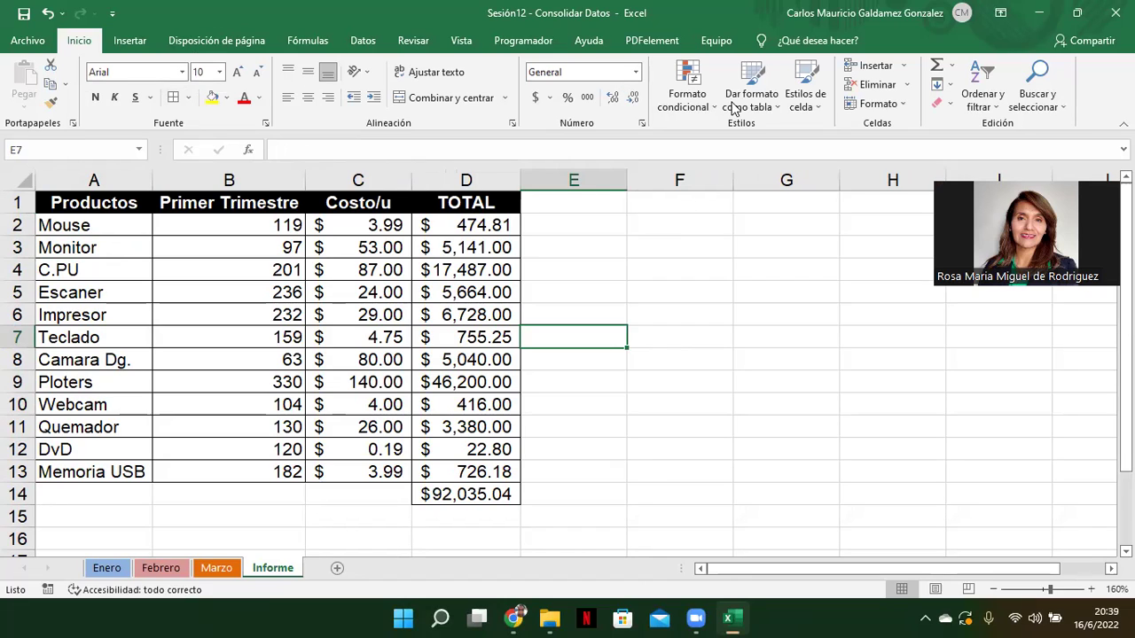
left_click(461, 241)
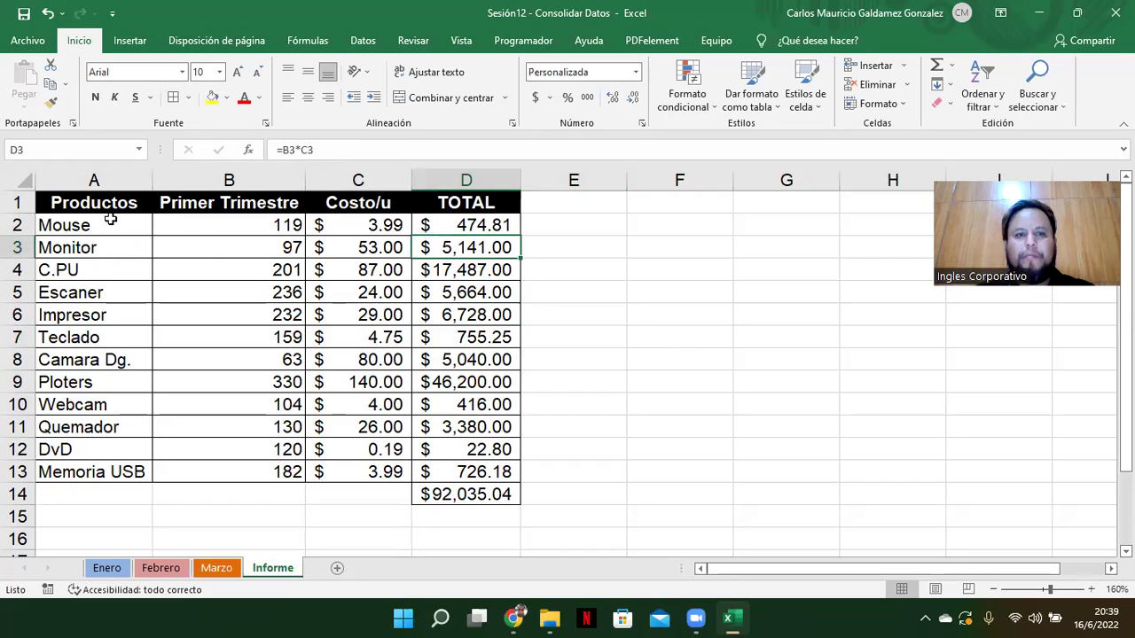
left_click_drag(94, 197, 225, 470)
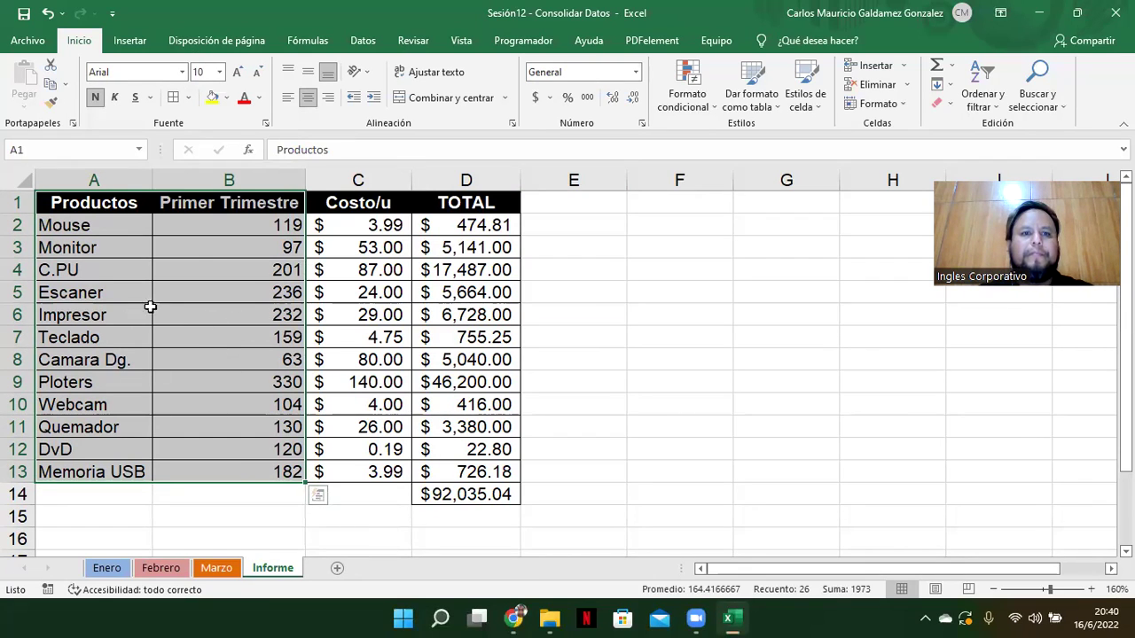
left_click_drag(167, 228, 208, 471)
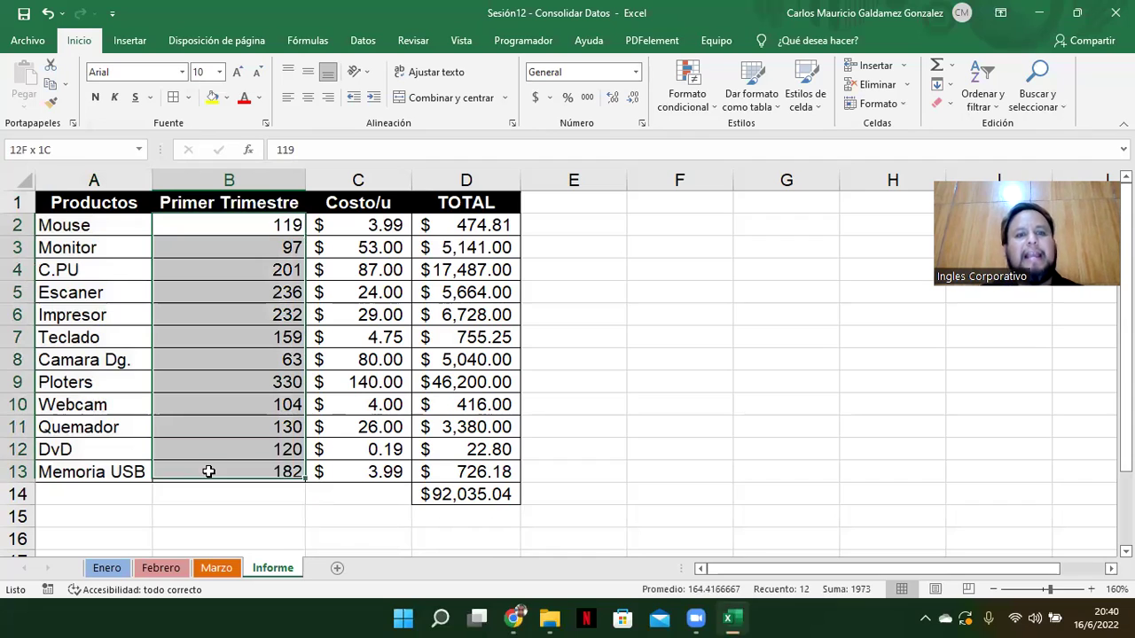
left_click(107, 568)
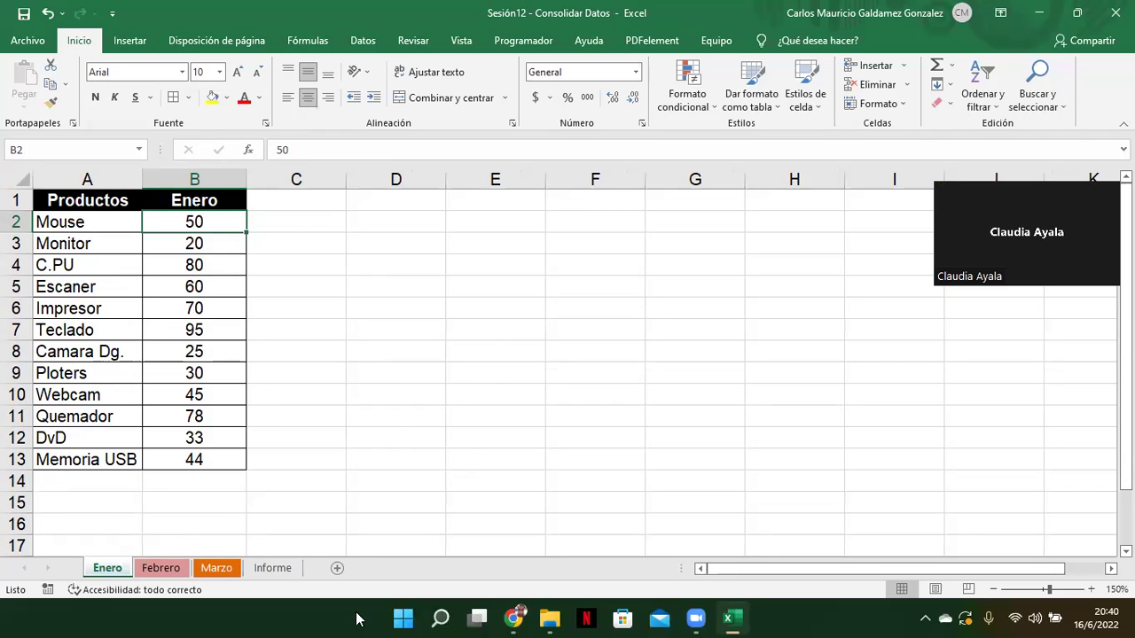
left_click(268, 570)
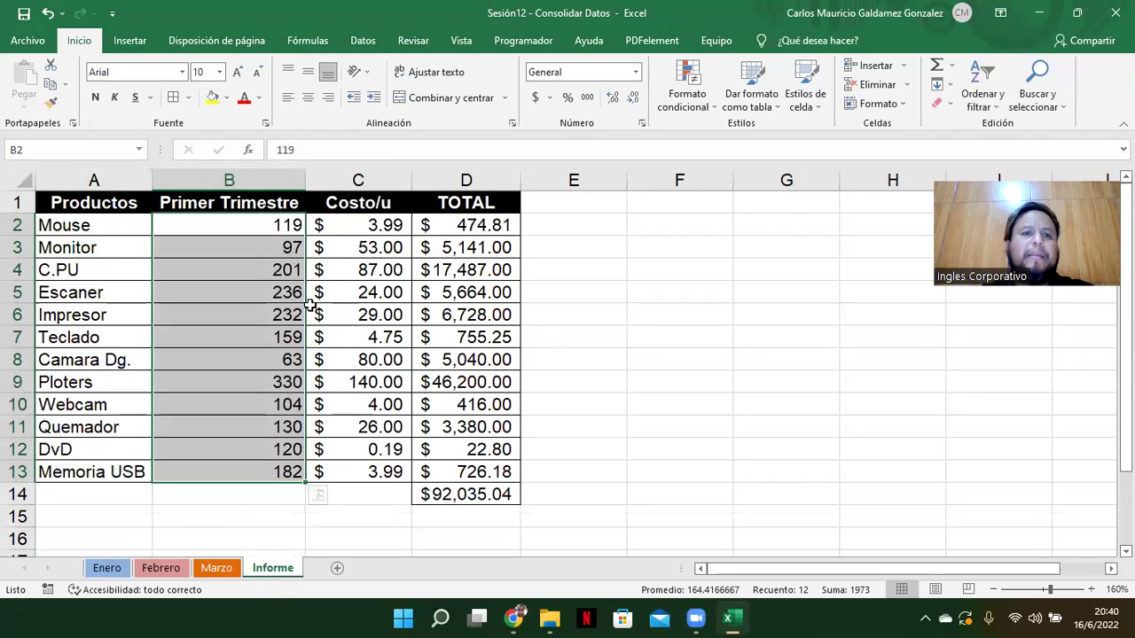
left_click(263, 271)
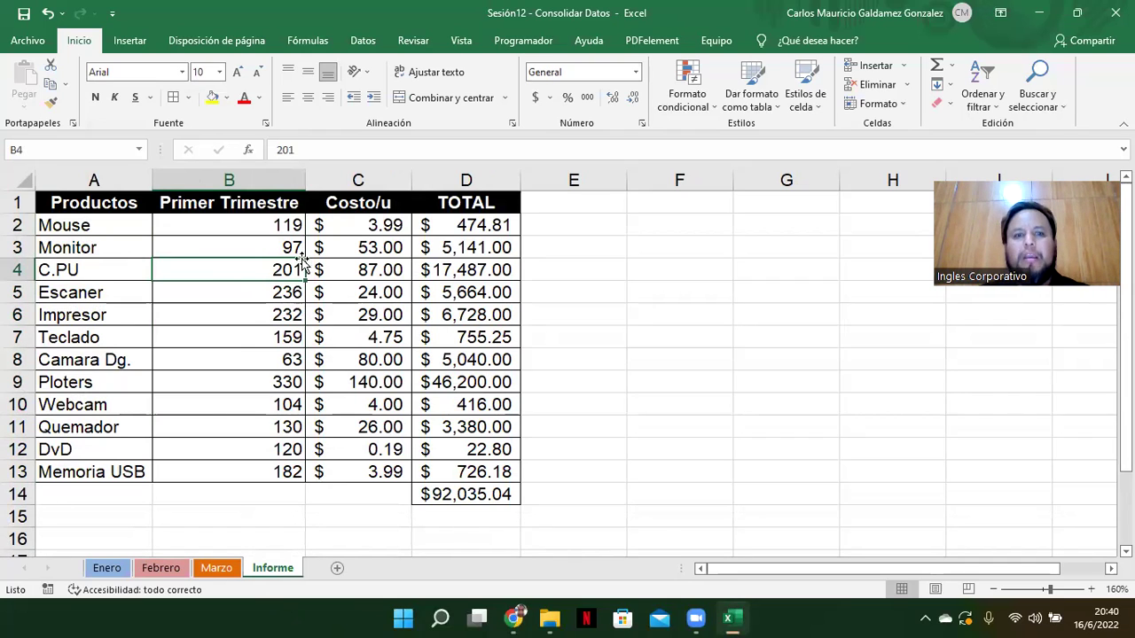
left_click_drag(80, 207, 218, 482)
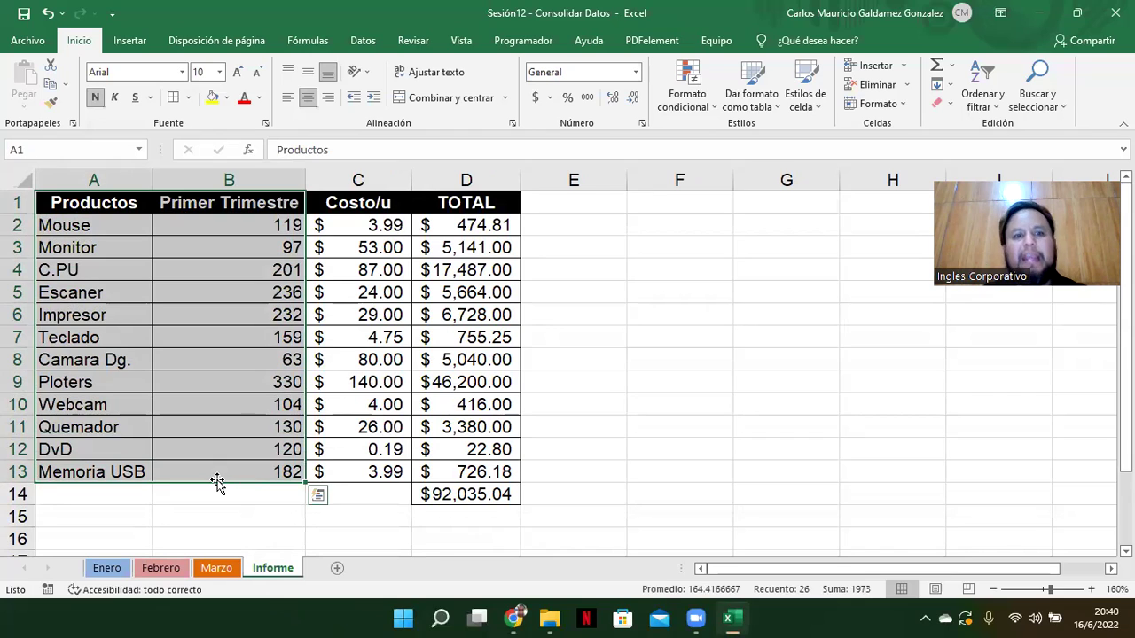
Add a new blank worksheet after Informe.
left_click(337, 569)
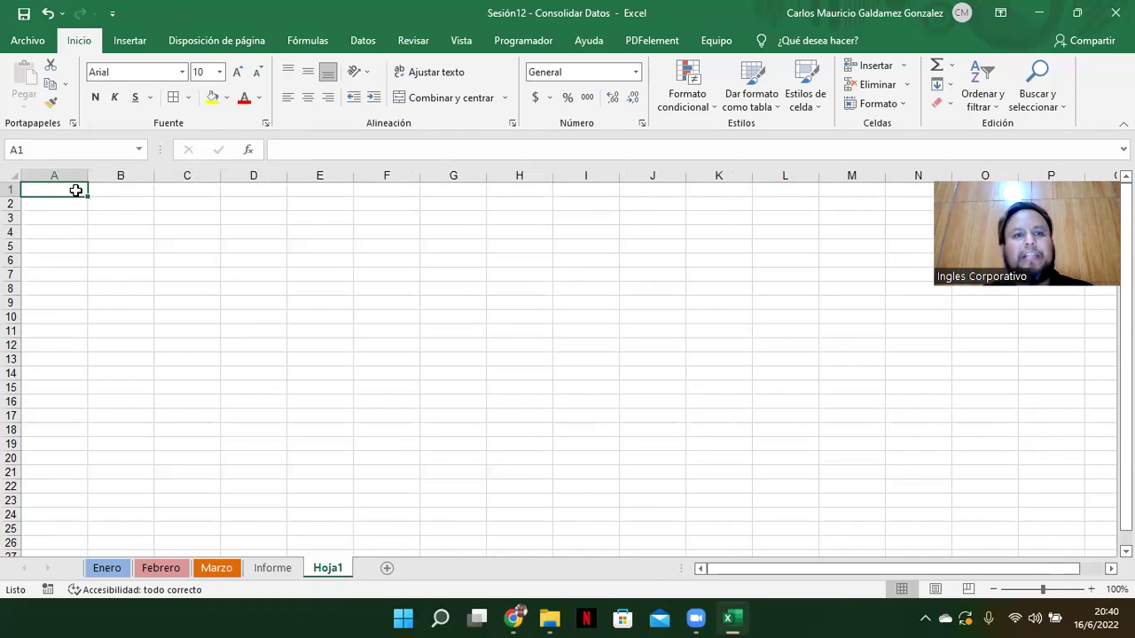
scroll(539, 335, "up", 1)
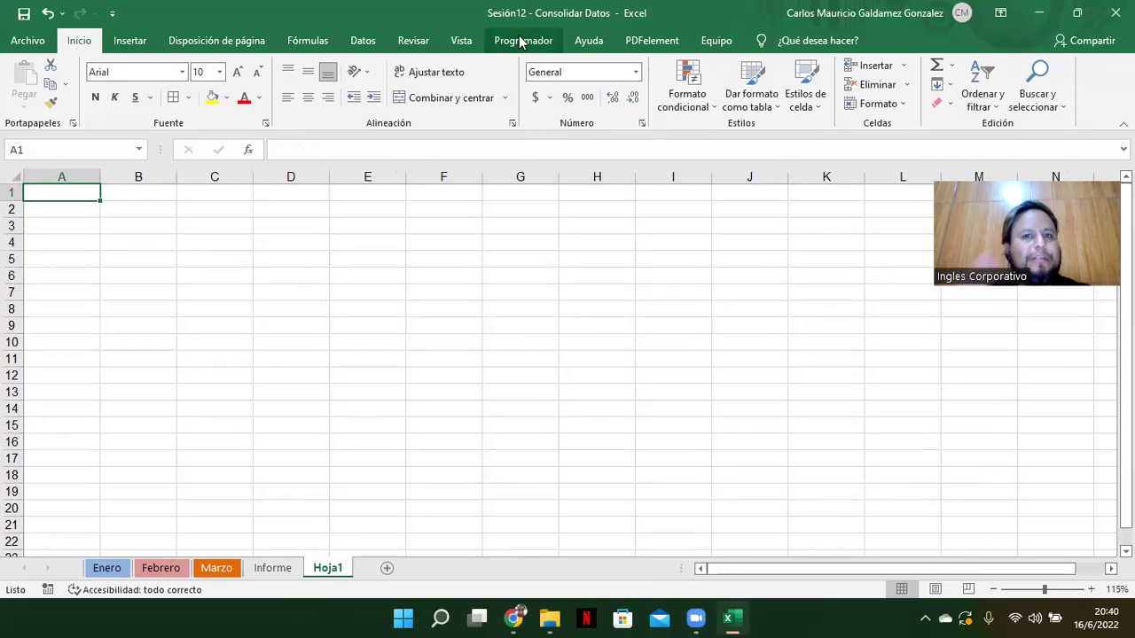
left_click(363, 40)
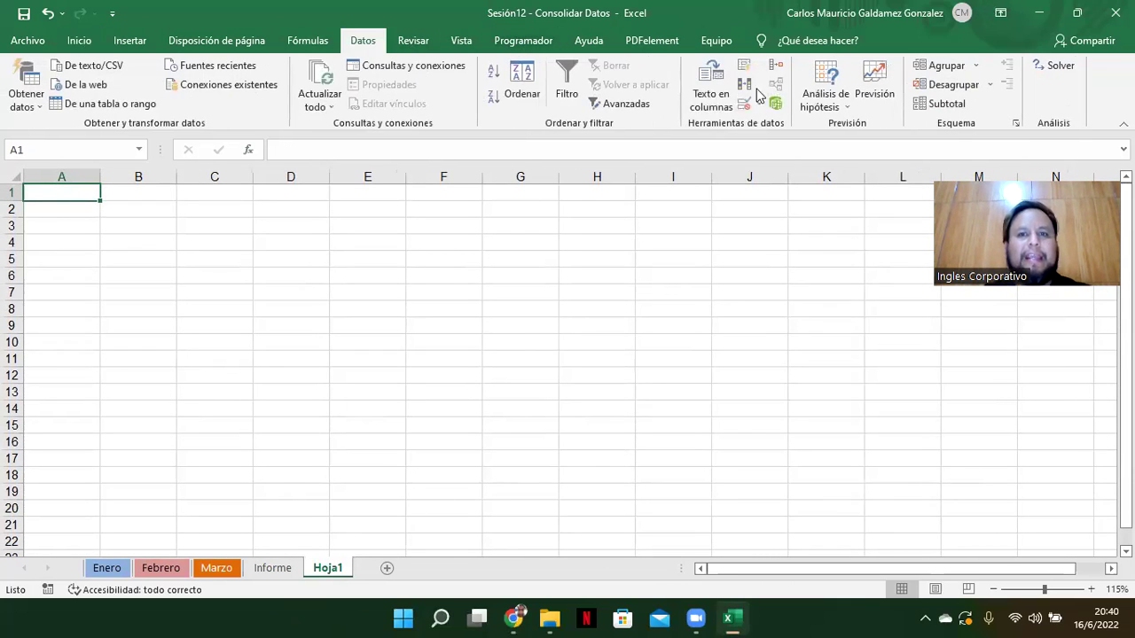
left_click(775, 65)
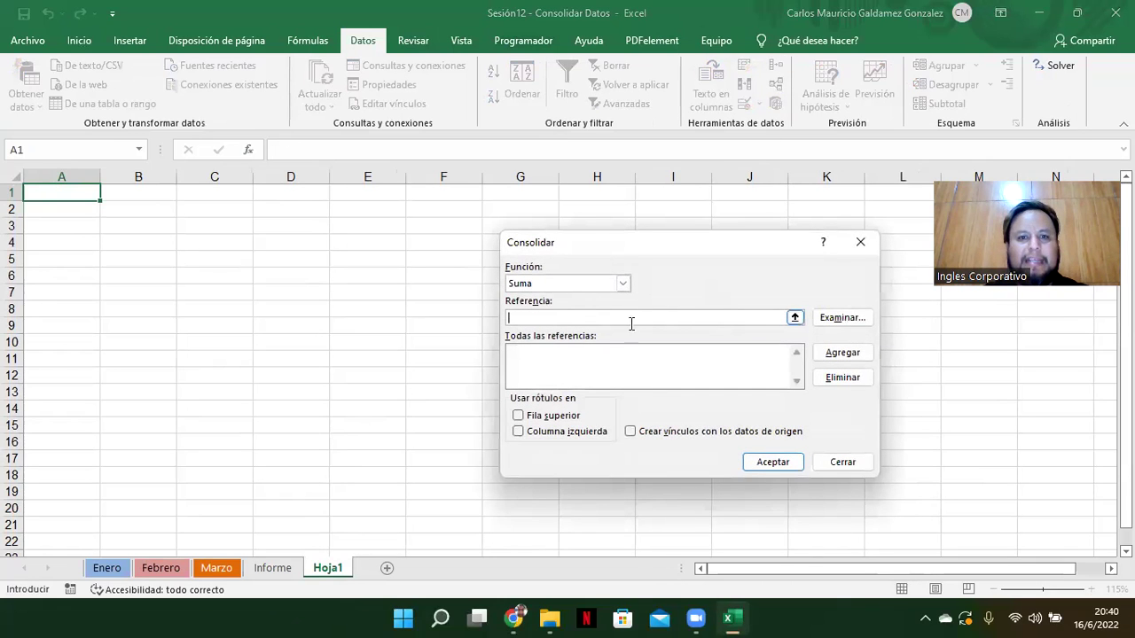
left_click(841, 463)
Examine the product data on the Enero sheet and the empty starting cells on Hoja1.
left_click(106, 567)
left_click_drag(75, 220, 194, 460)
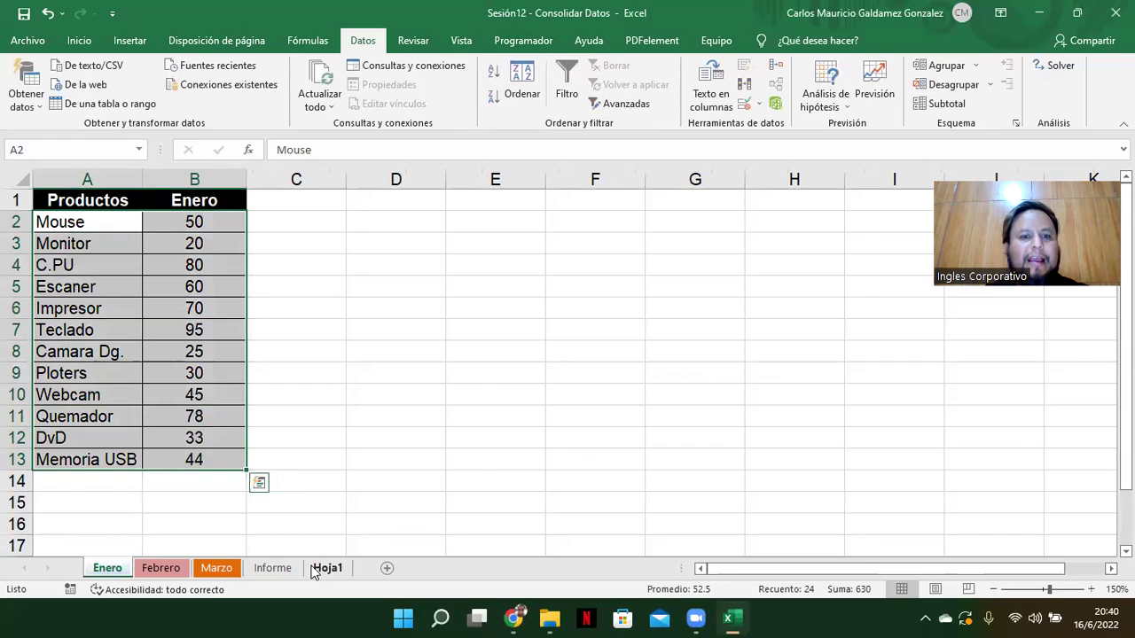
left_click(327, 568)
left_click(89, 213)
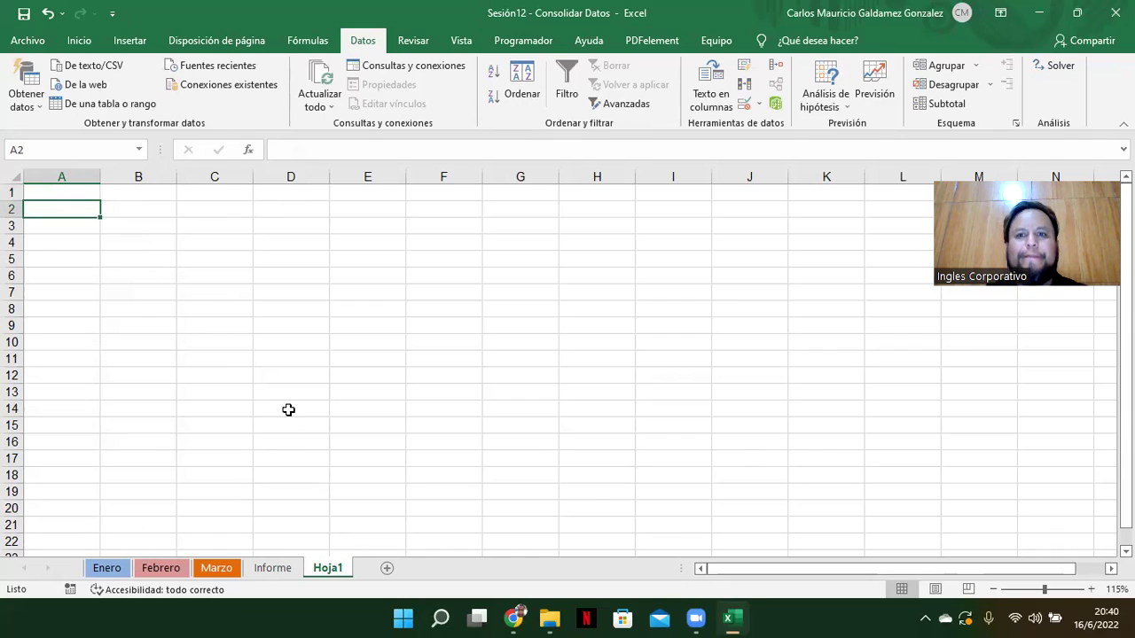
left_click(83, 193)
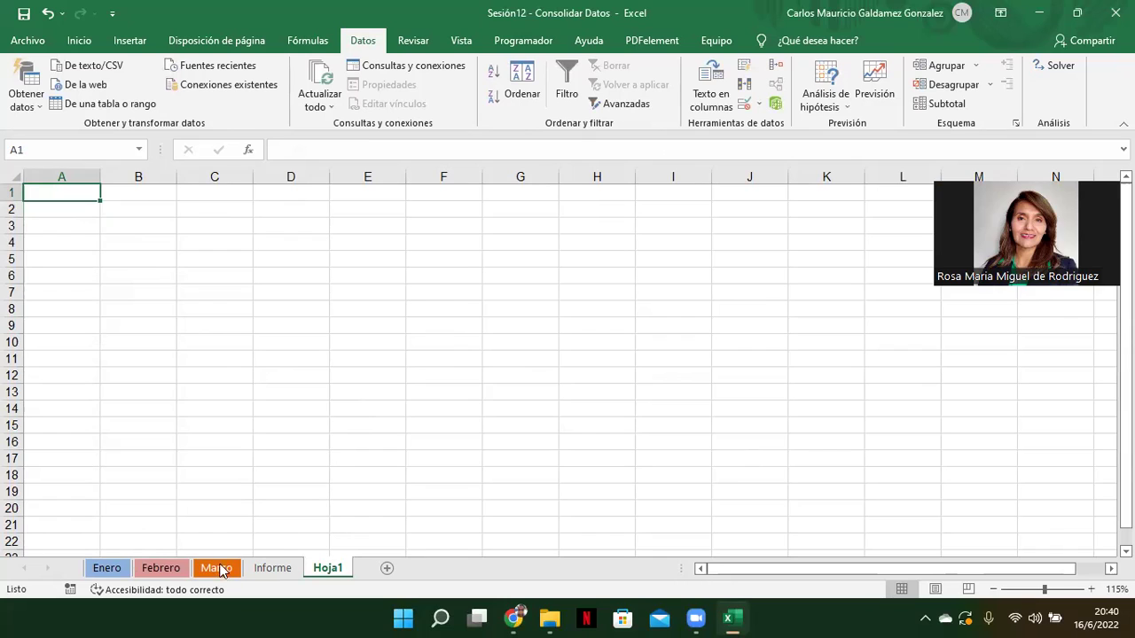
right_click(340, 570)
left_click(151, 326)
left_click(108, 570)
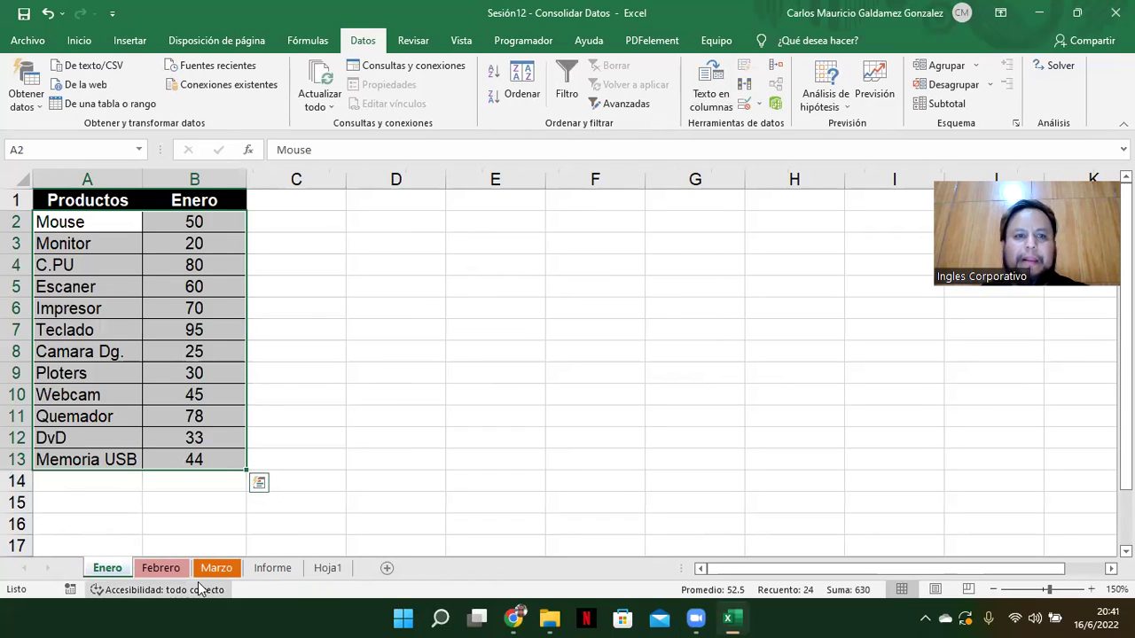
Start a data consolidation at cell A1 of Hoja1 with the Suma function and add Enero!$A$1:$B$13 as a reference.
left_click(328, 570)
left_click(776, 65)
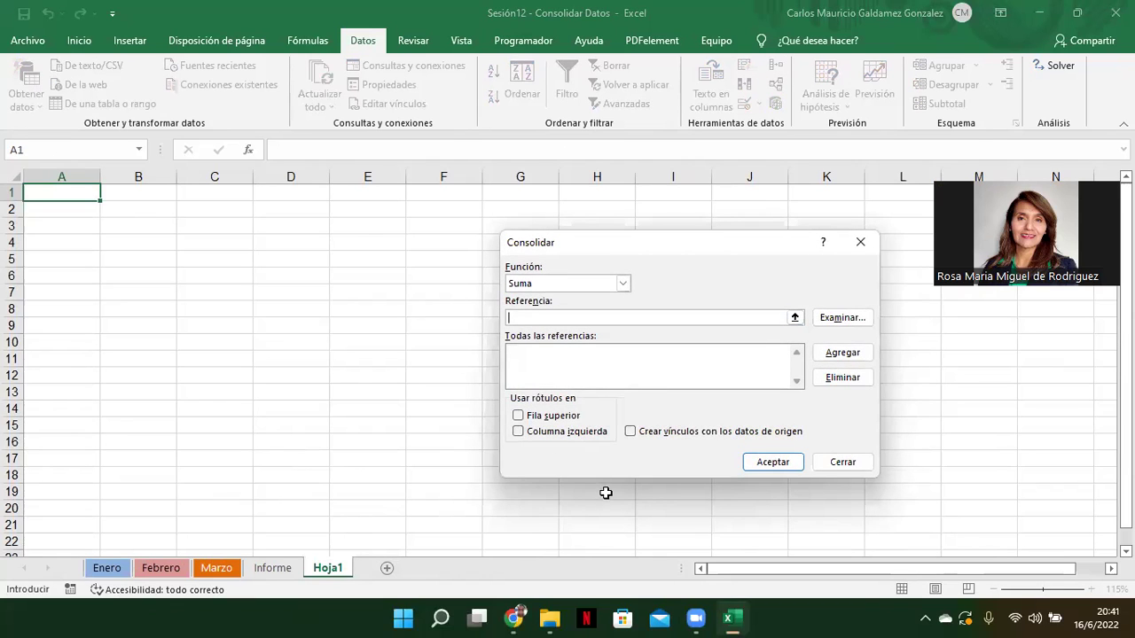
left_click(622, 283)
left_click(547, 300)
left_click(794, 317)
left_click(106, 568)
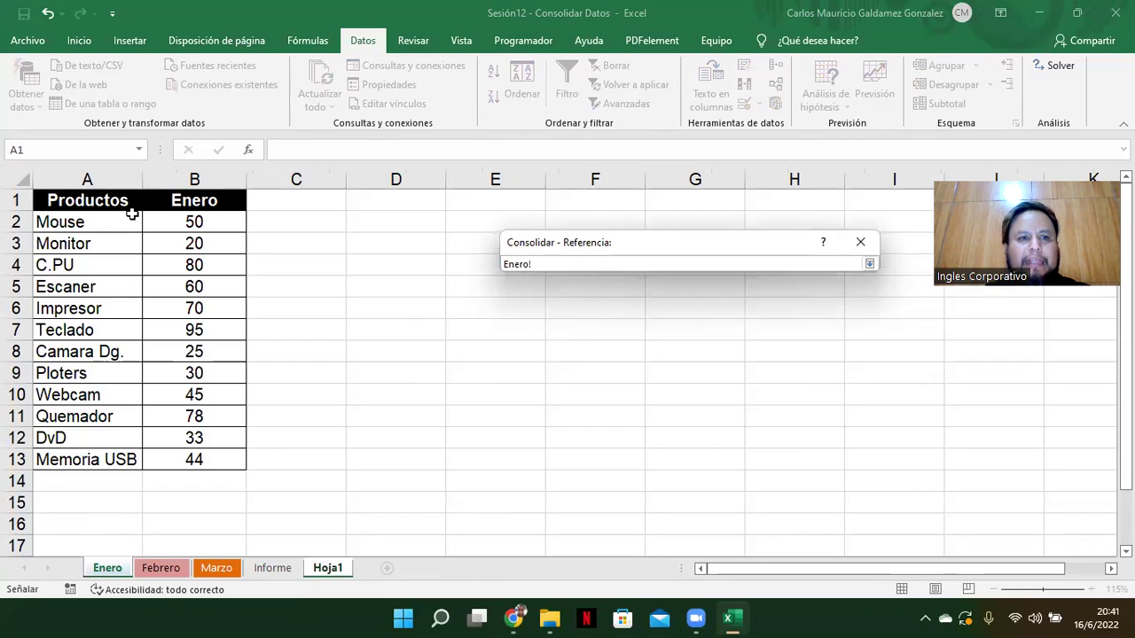
left_click_drag(91, 202, 226, 453)
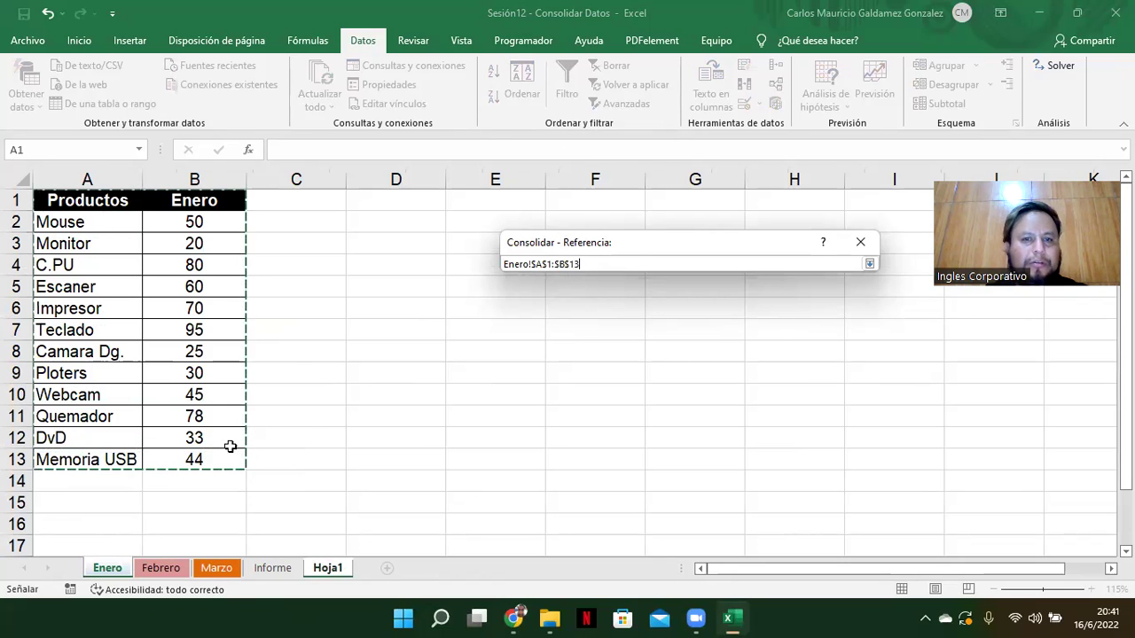
left_click(870, 266)
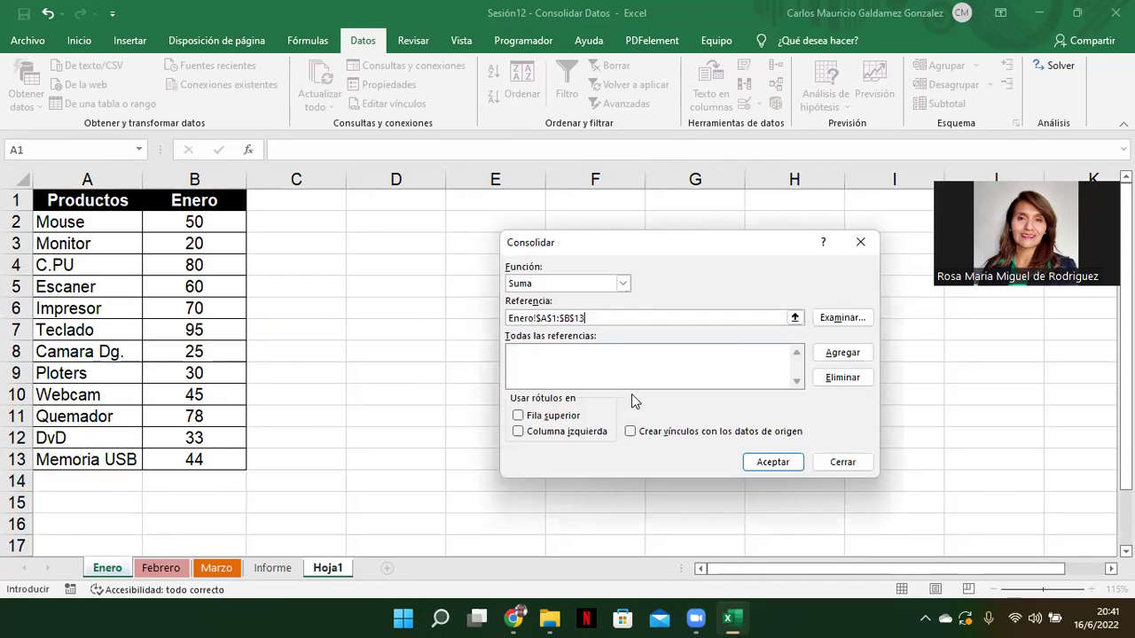
left_click(838, 352)
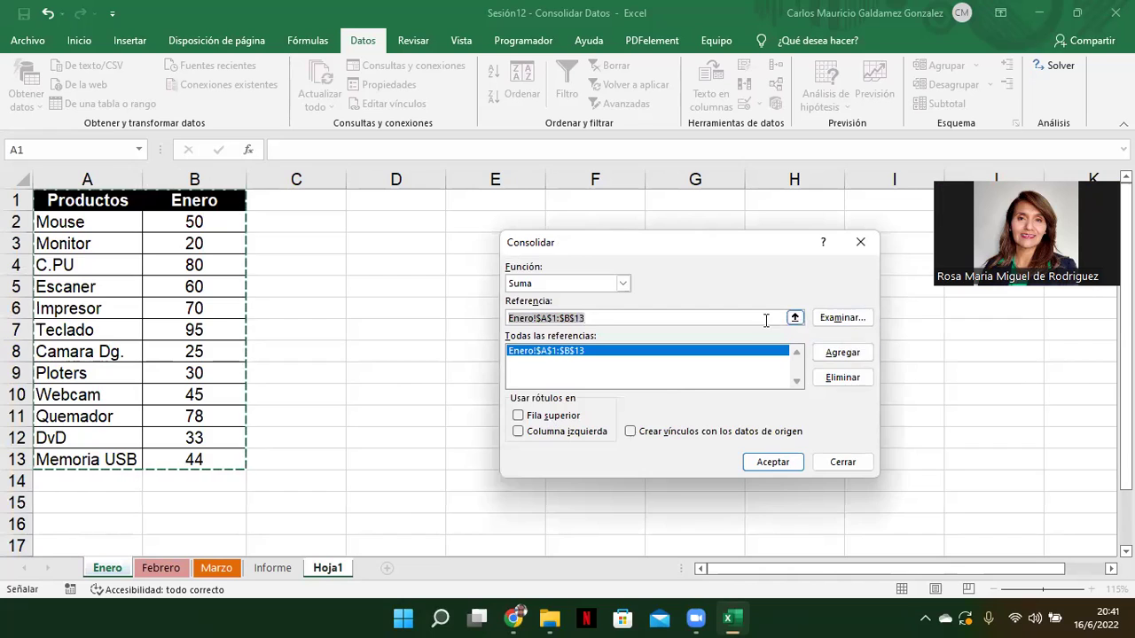
Add Febrero!$A$1:$B$13 to the consolidation references.
left_click(795, 317)
left_click(160, 567)
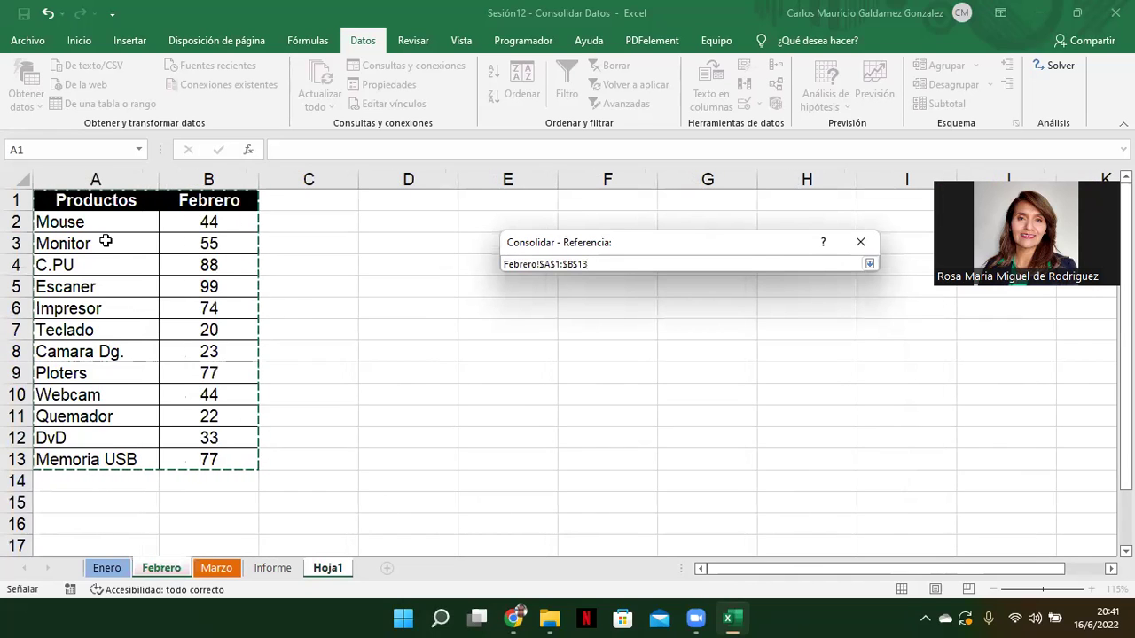
left_click(869, 264)
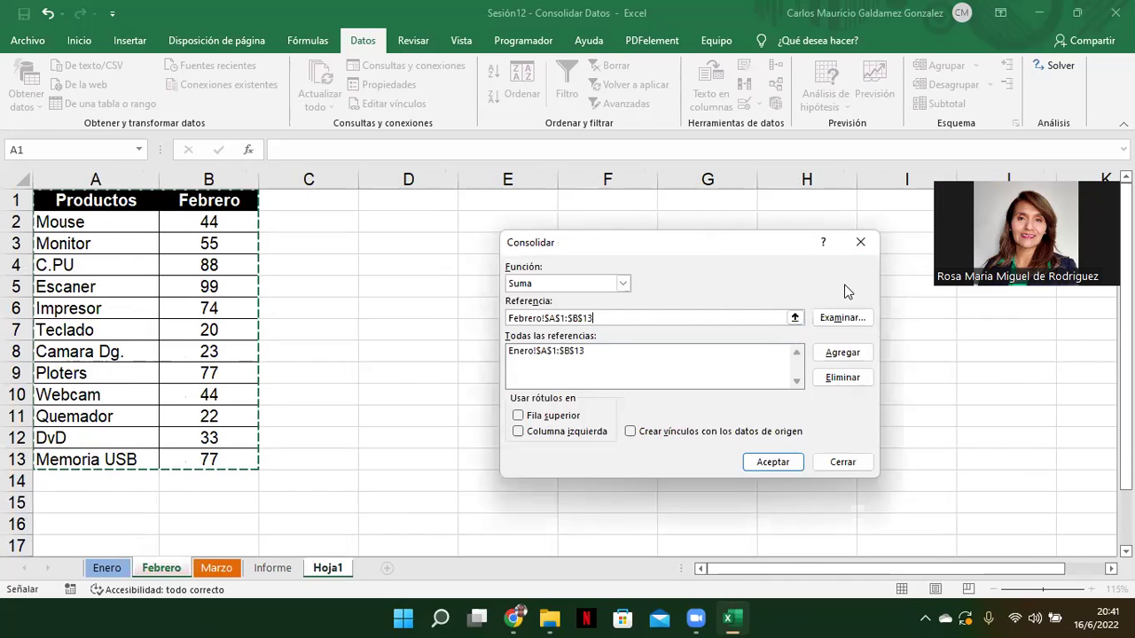
left_click(840, 352)
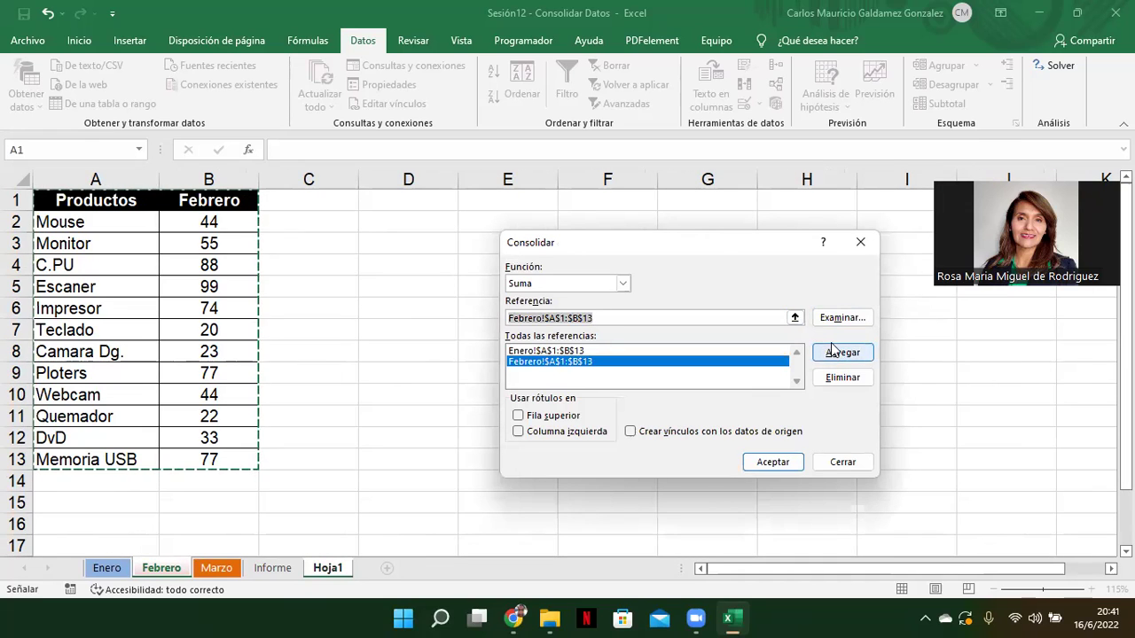
Add Marzo!$A$1:$B$13 to the consolidation references and run the consolidation without row or column labels.
left_click(796, 318)
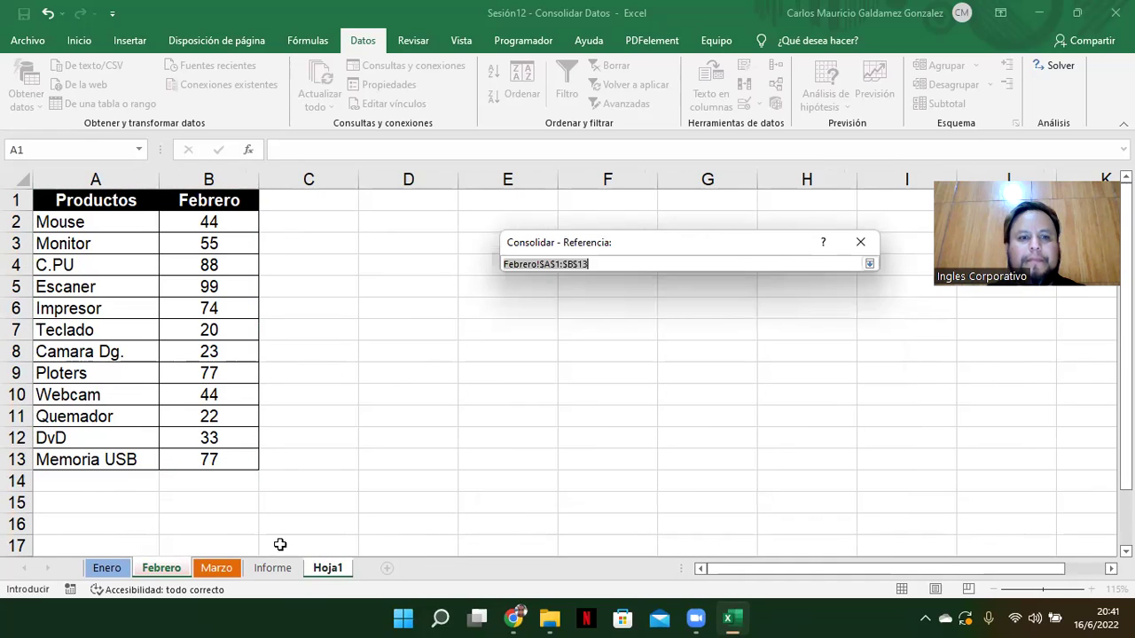
left_click(211, 571)
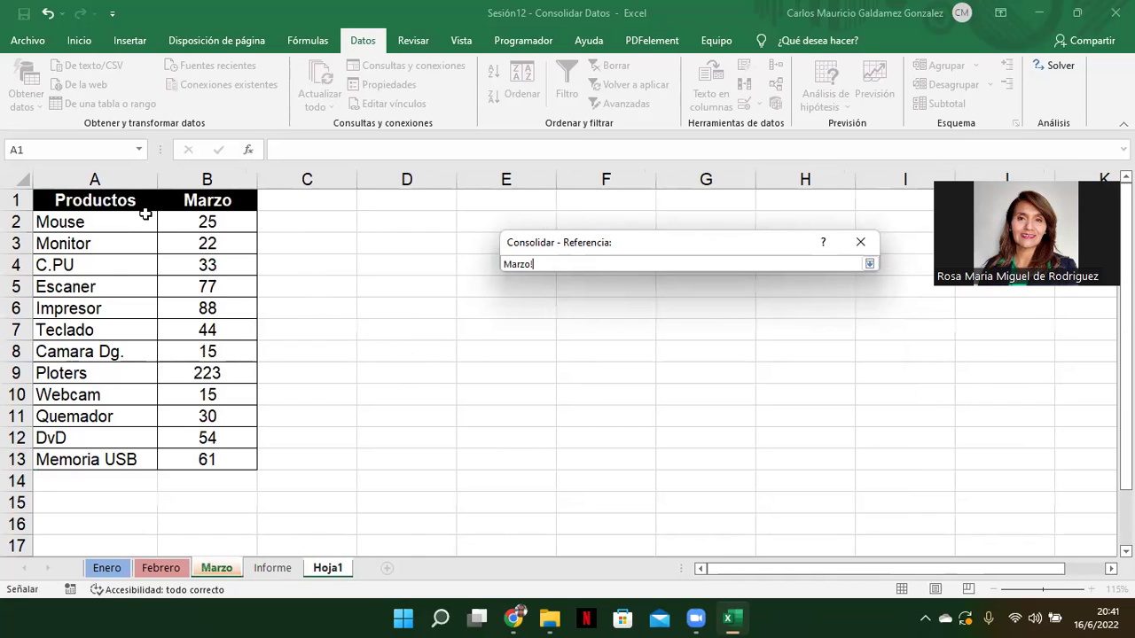
left_click_drag(127, 202, 205, 459)
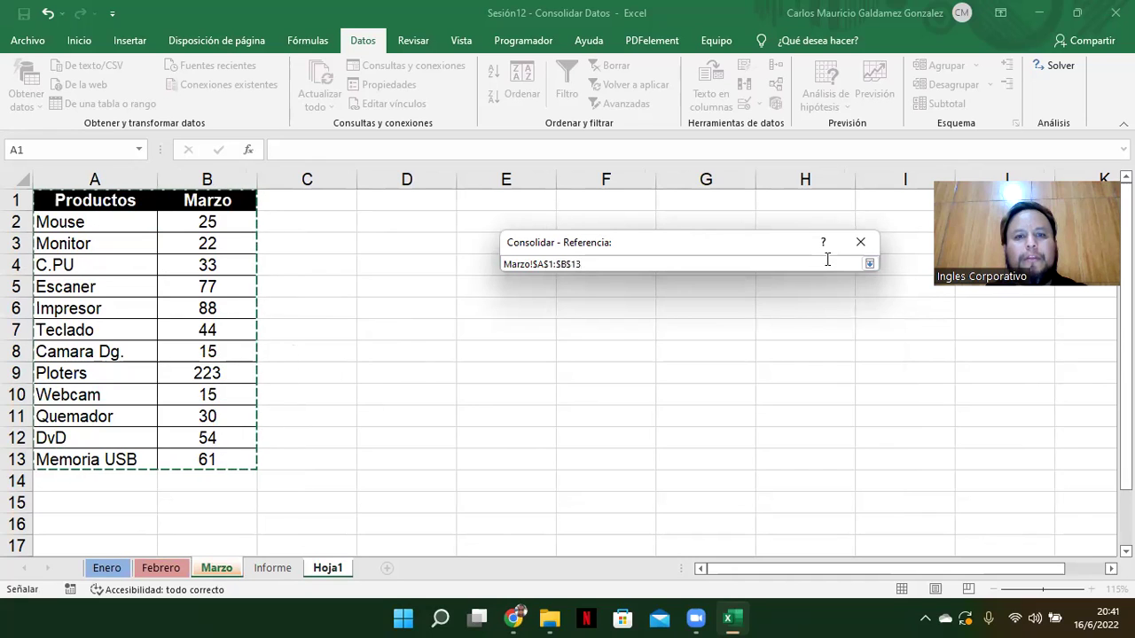
left_click(870, 264)
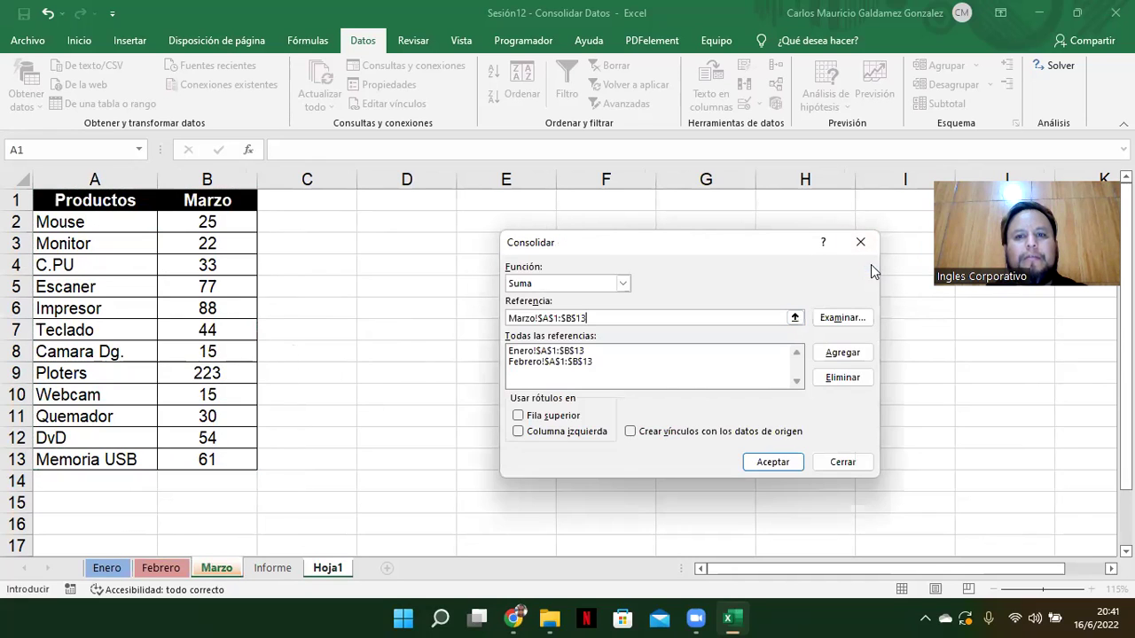
left_click(832, 355)
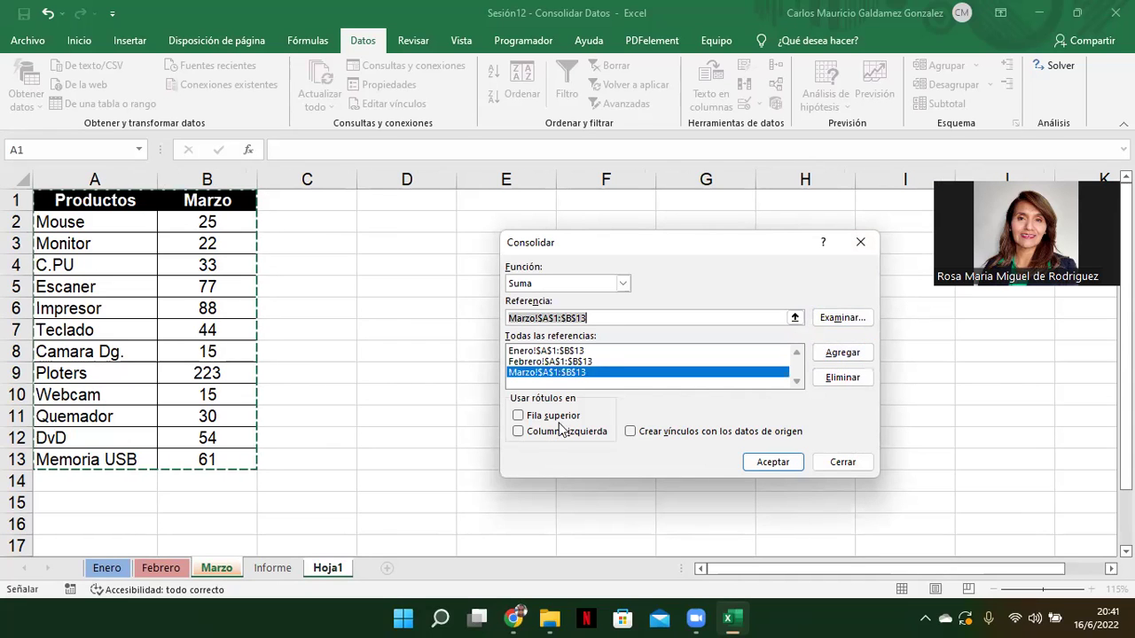
left_click(773, 461)
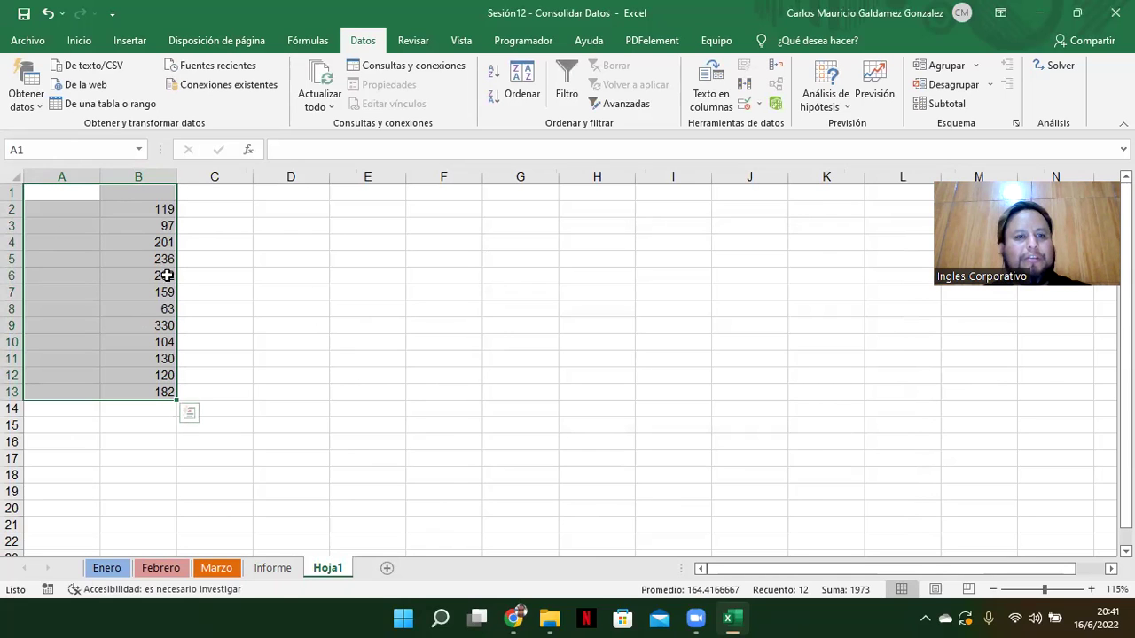
Run the consolidation on Hoja1 again using labels from both the top row and the left column.
left_click(773, 64)
left_click(549, 415)
left_click(545, 434)
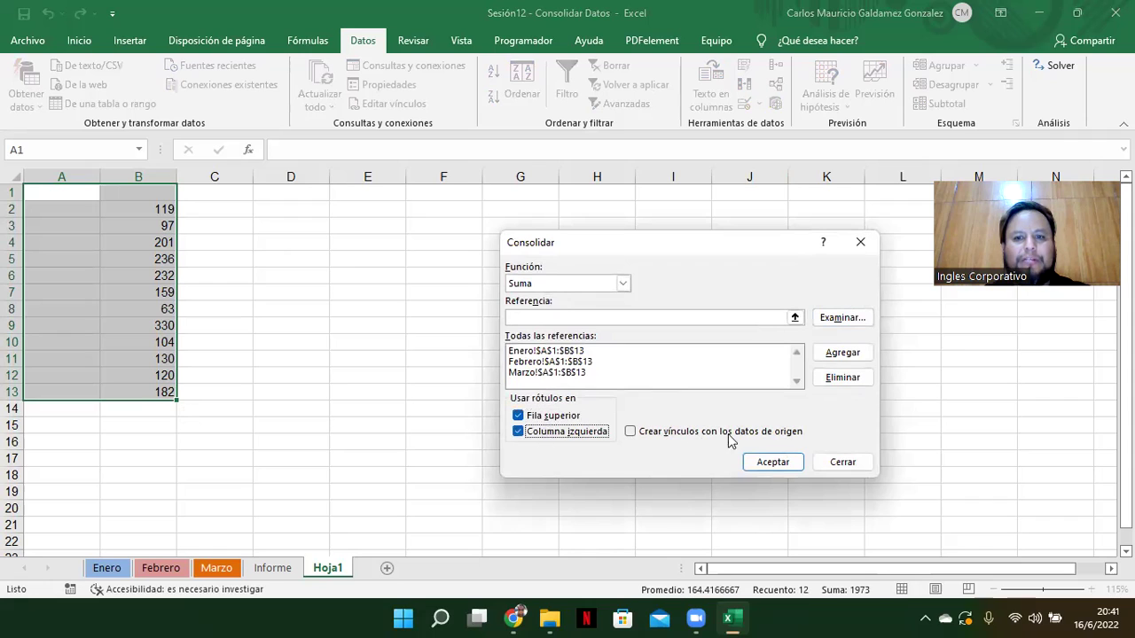
left_click(766, 461)
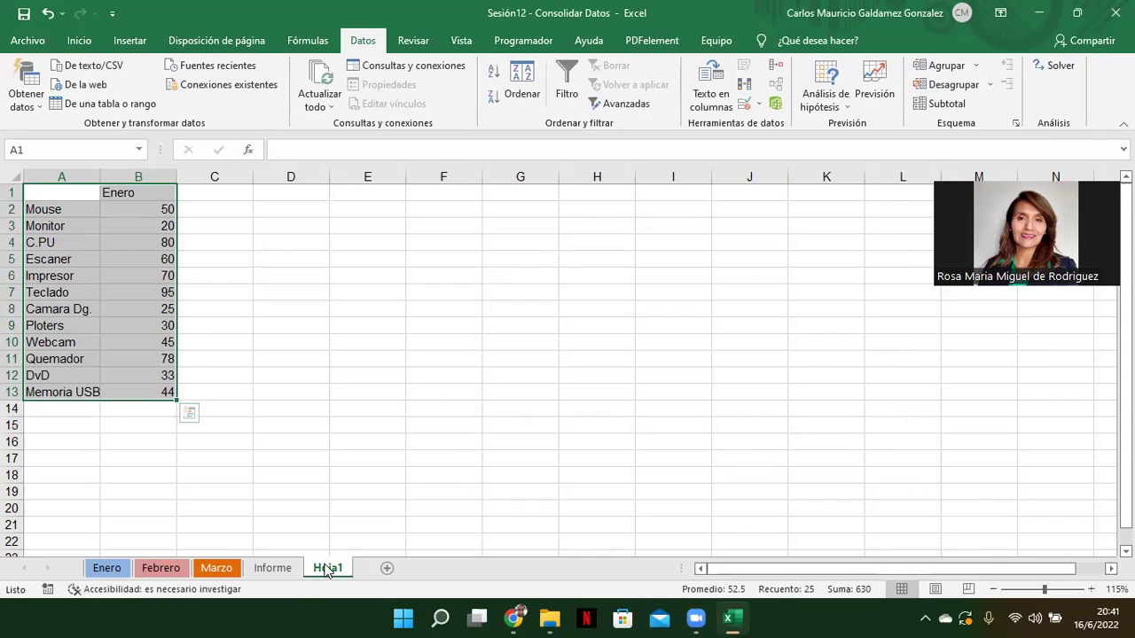
Compare the product data on the Enero sheet with the consolidated values on Hoja1.
left_click(116, 572)
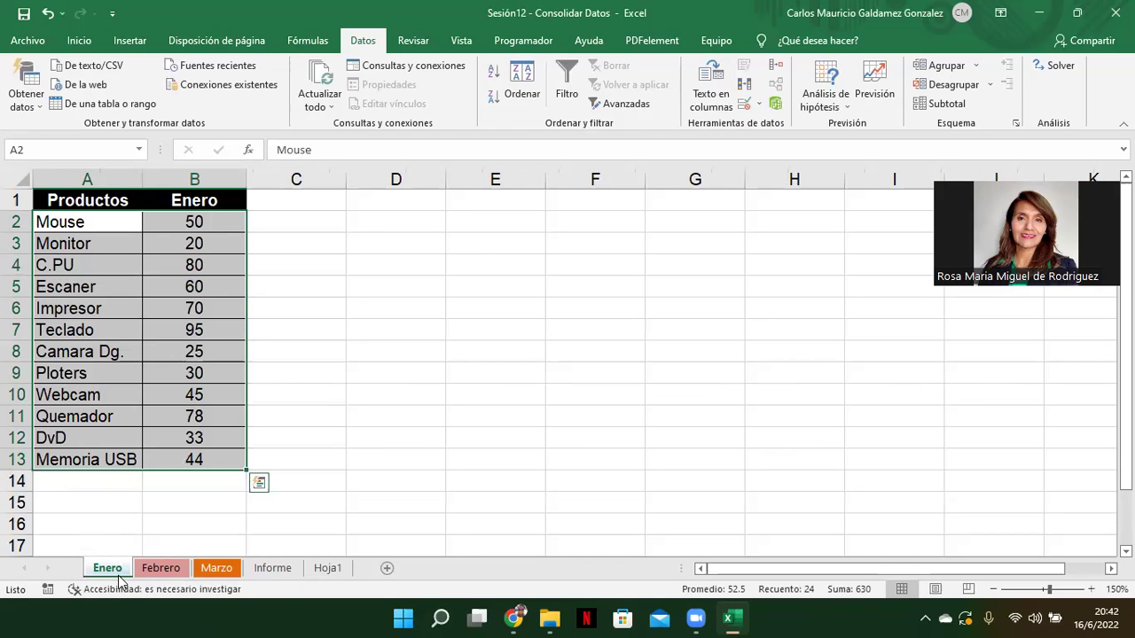
left_click(317, 571)
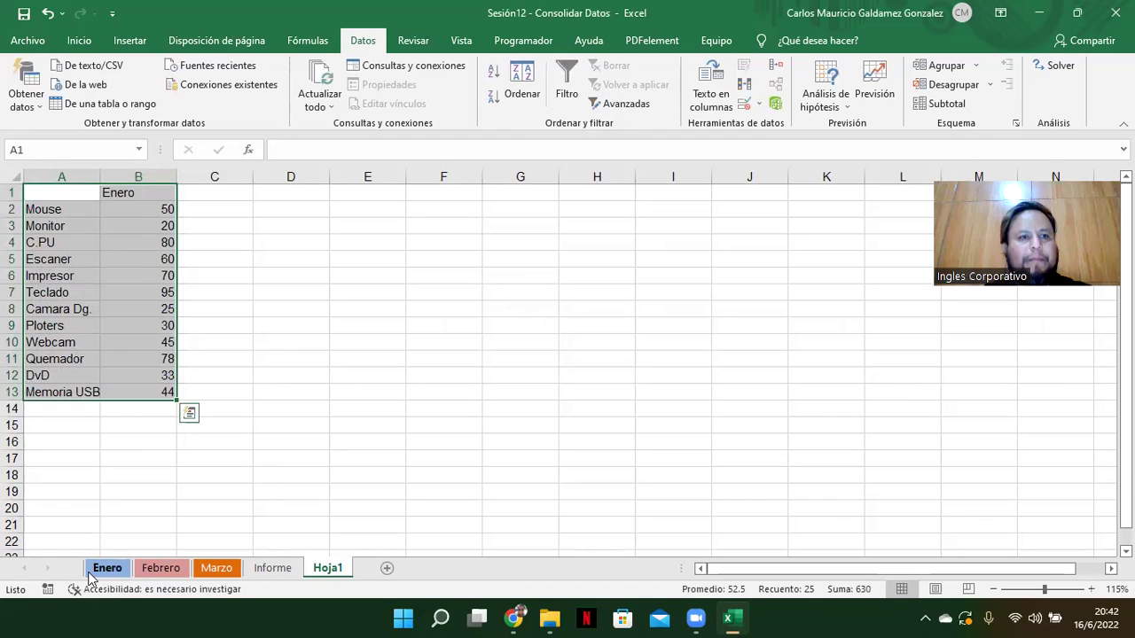
left_click(92, 574)
left_click(315, 567)
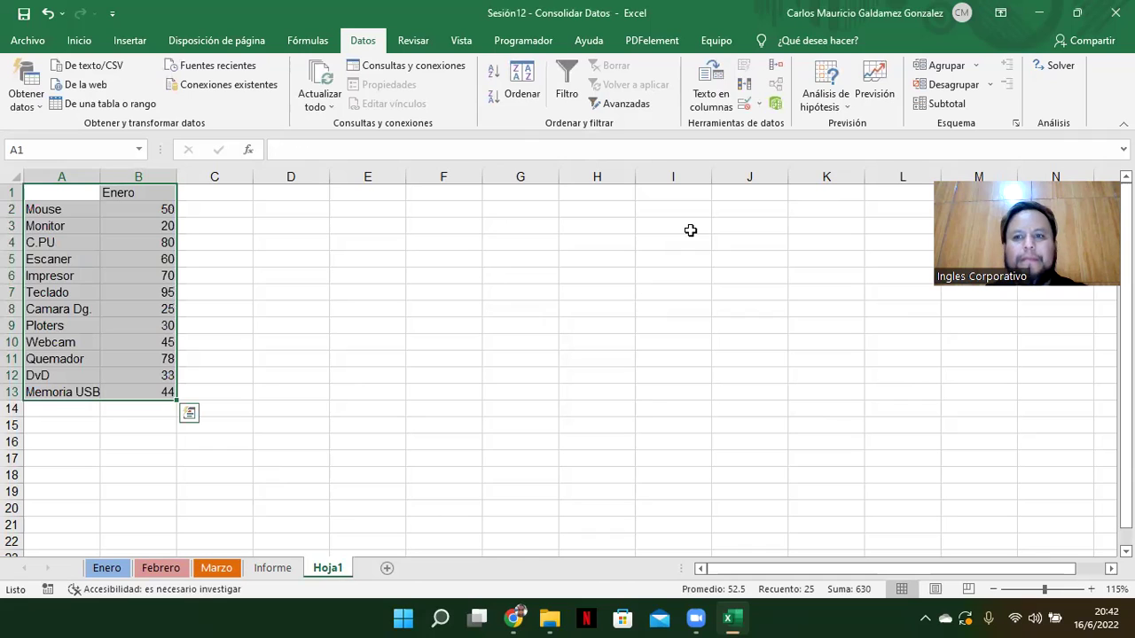
Rerun the consolidation with the Enero!$A$1:$B$13 reference selected and both label options enabled.
left_click(776, 65)
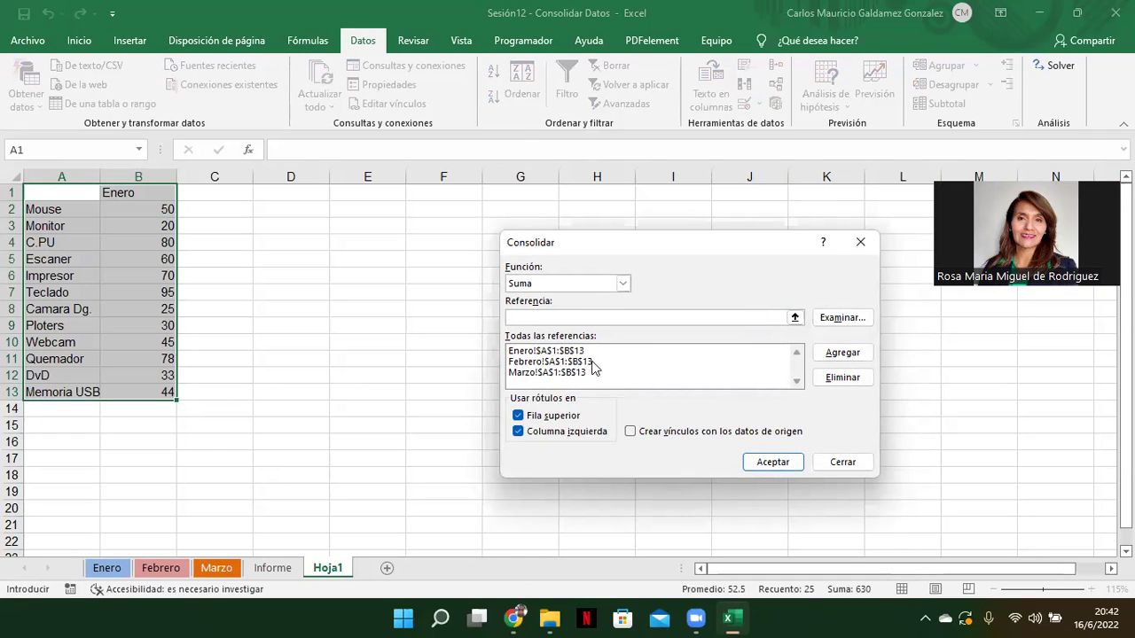
left_click(557, 352)
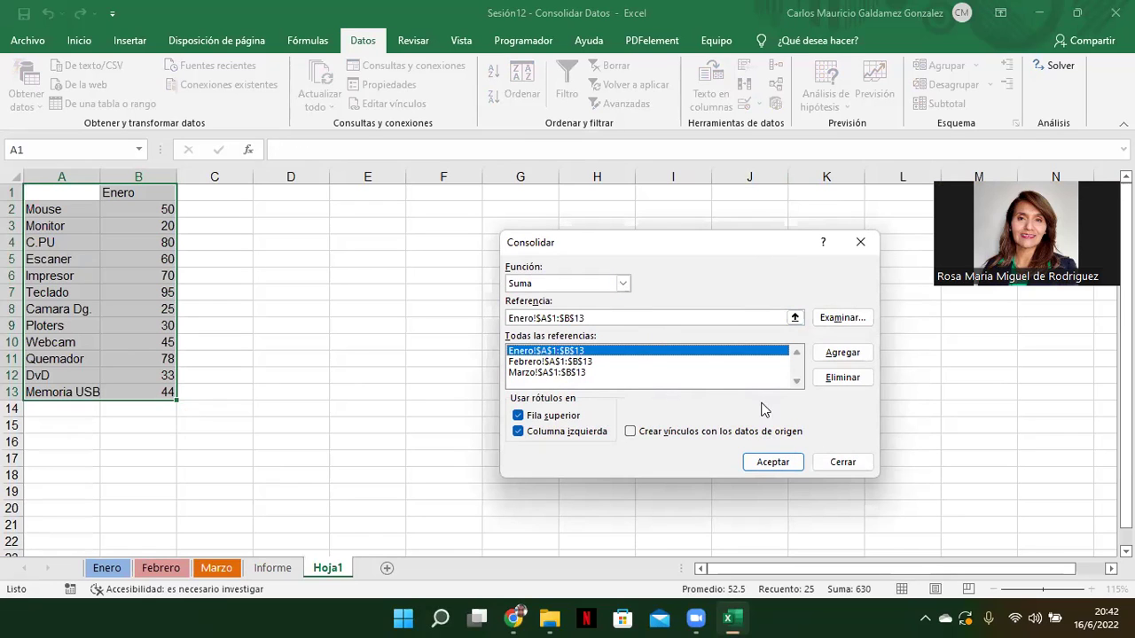
left_click(773, 463)
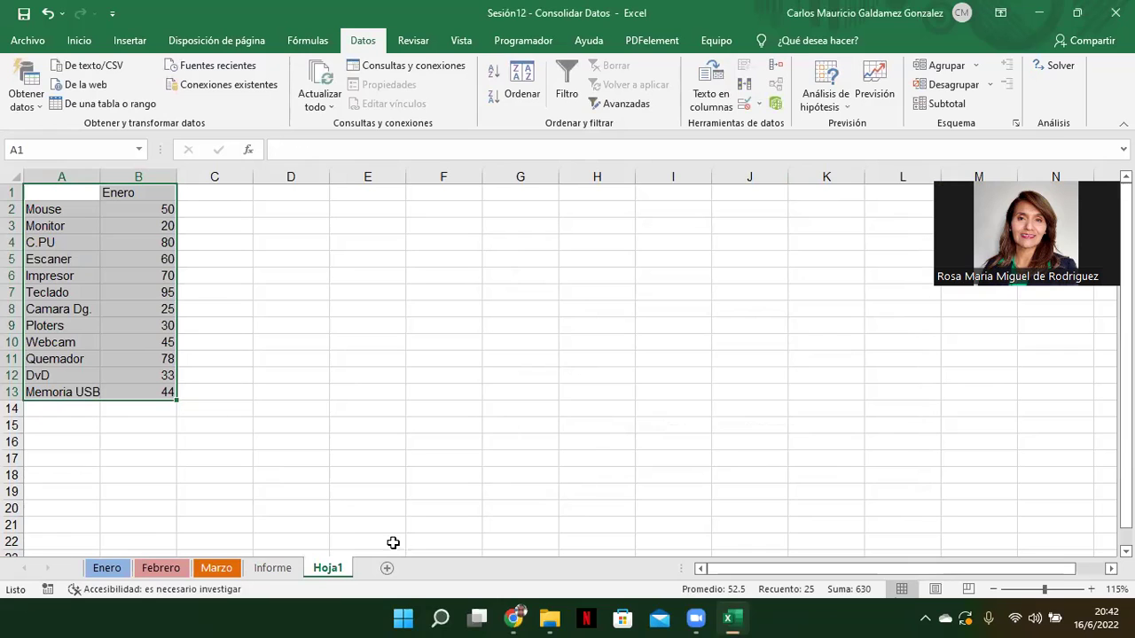
Reopen the consolidation settings and review the Enero and Febrero source references.
left_click(773, 73)
left_click(546, 351)
left_click(548, 362)
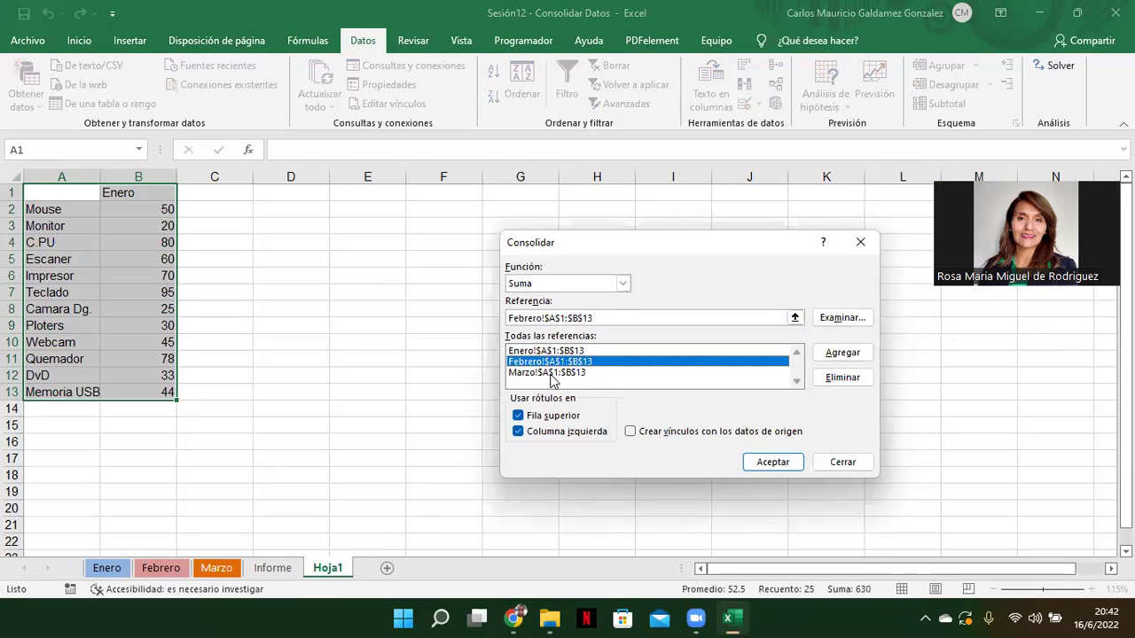
left_click(555, 352)
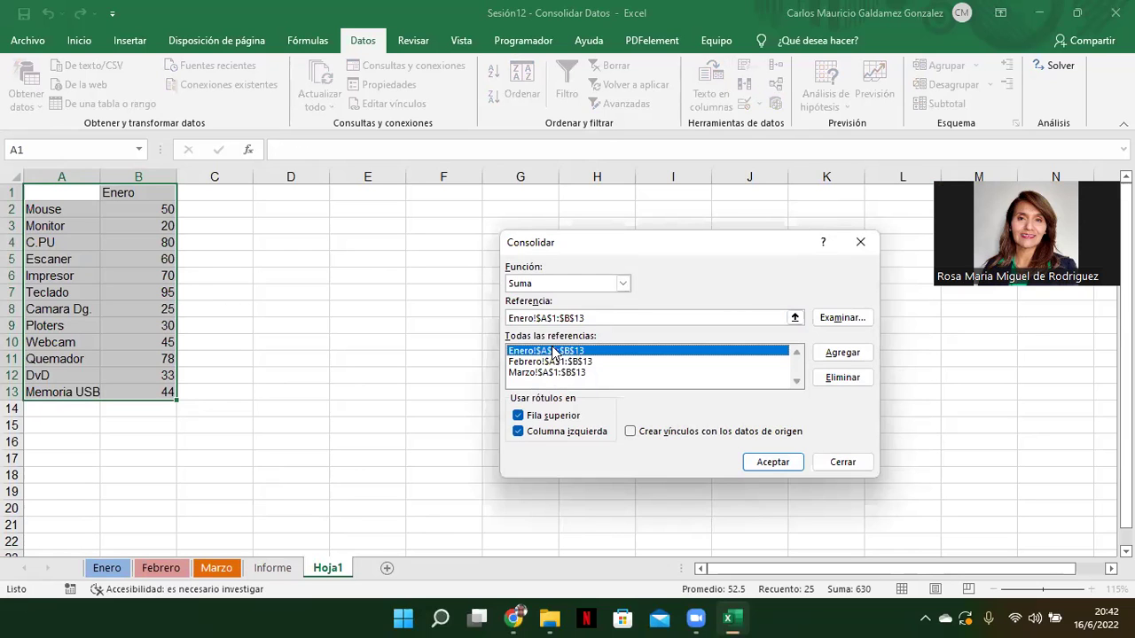
left_click(842, 318)
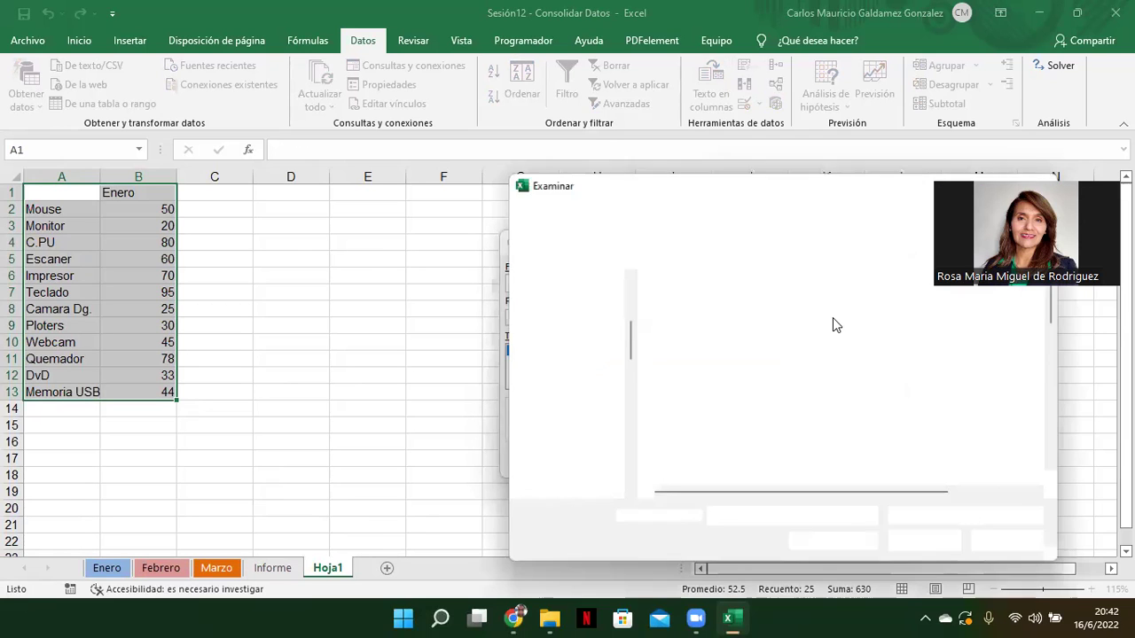
key("Escape")
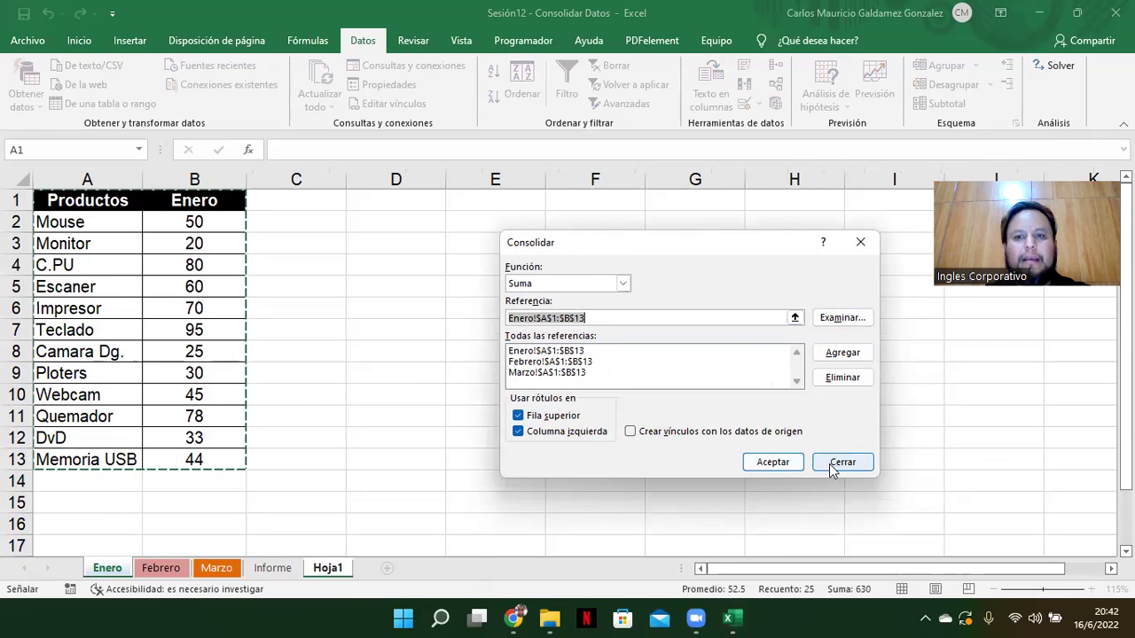
Remove the Marzo, Febrero and Enero $A$1:$B$13 references from the consolidation.
left_click(581, 373)
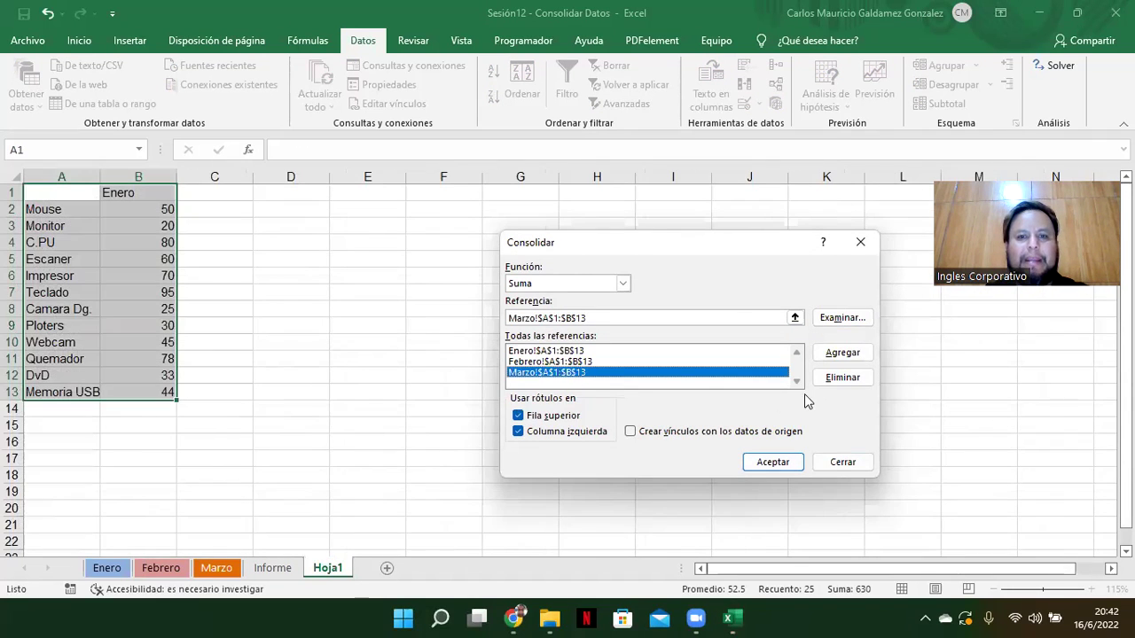
left_click(842, 378)
left_click(662, 361)
left_click(843, 379)
left_click(667, 351)
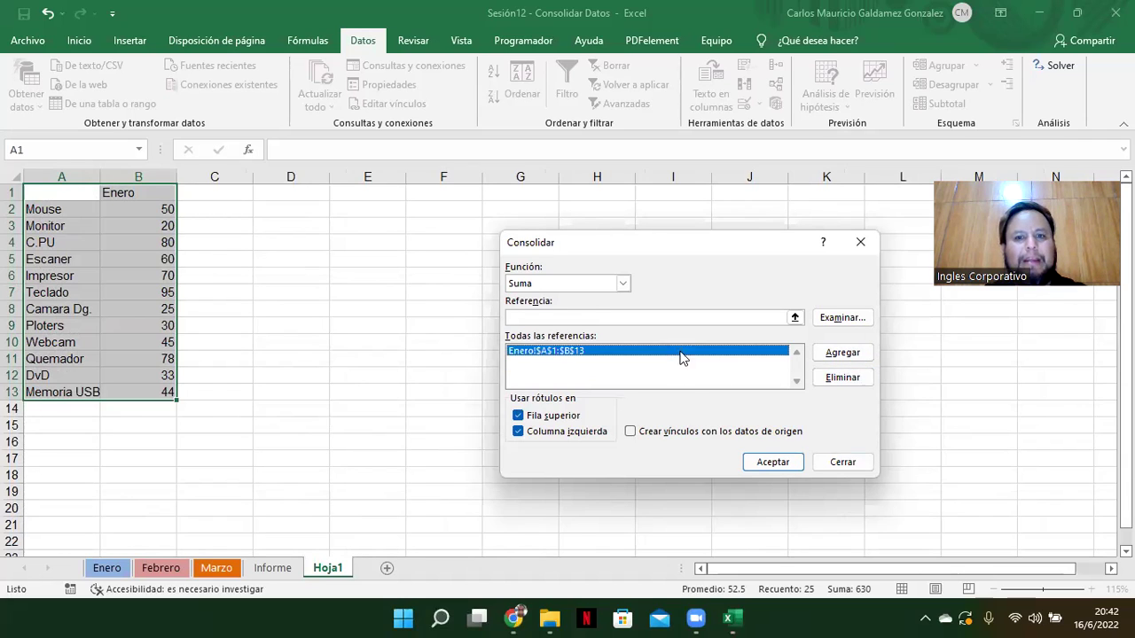
left_click(836, 381)
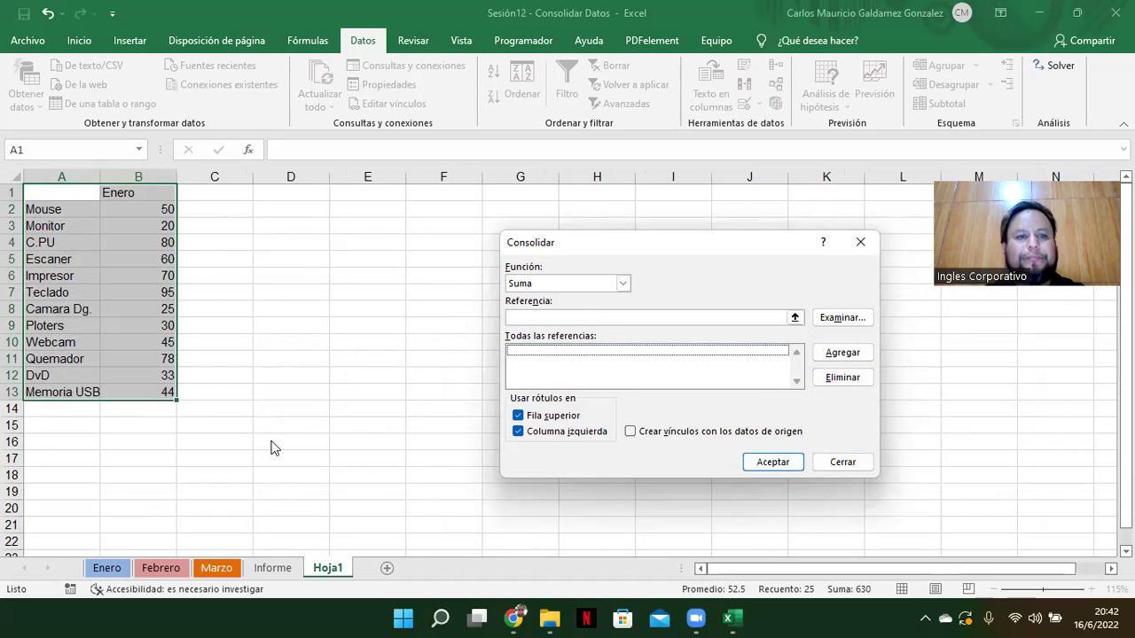
Add Enero!$A$2:$B$13, without the header row, to the consolidation references.
left_click(794, 317)
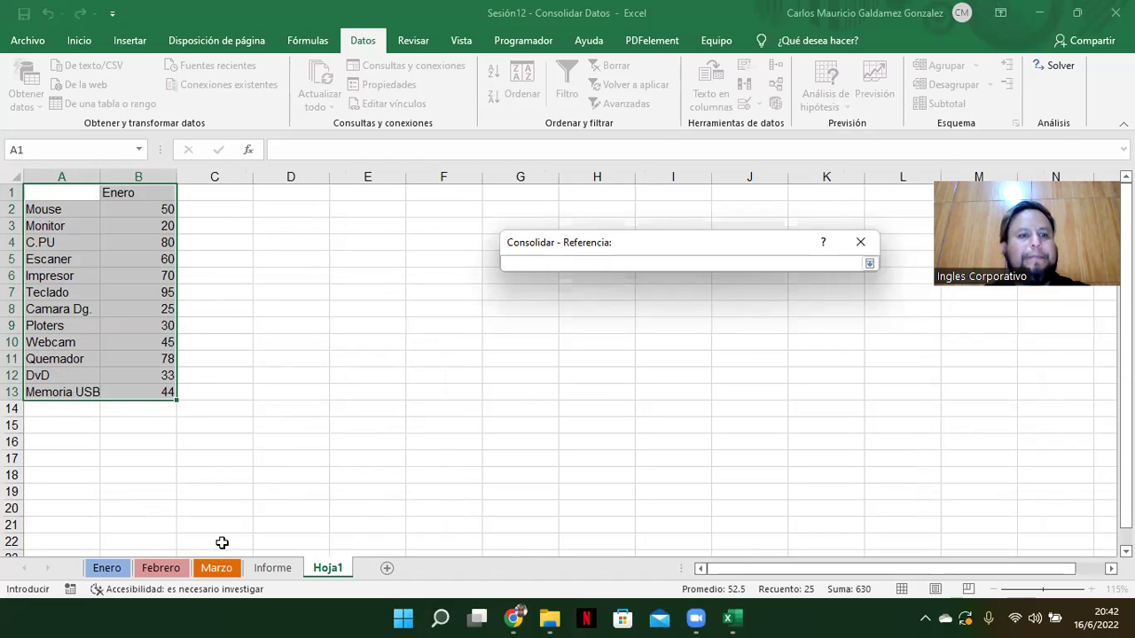
left_click(107, 568)
left_click_drag(88, 222, 200, 459)
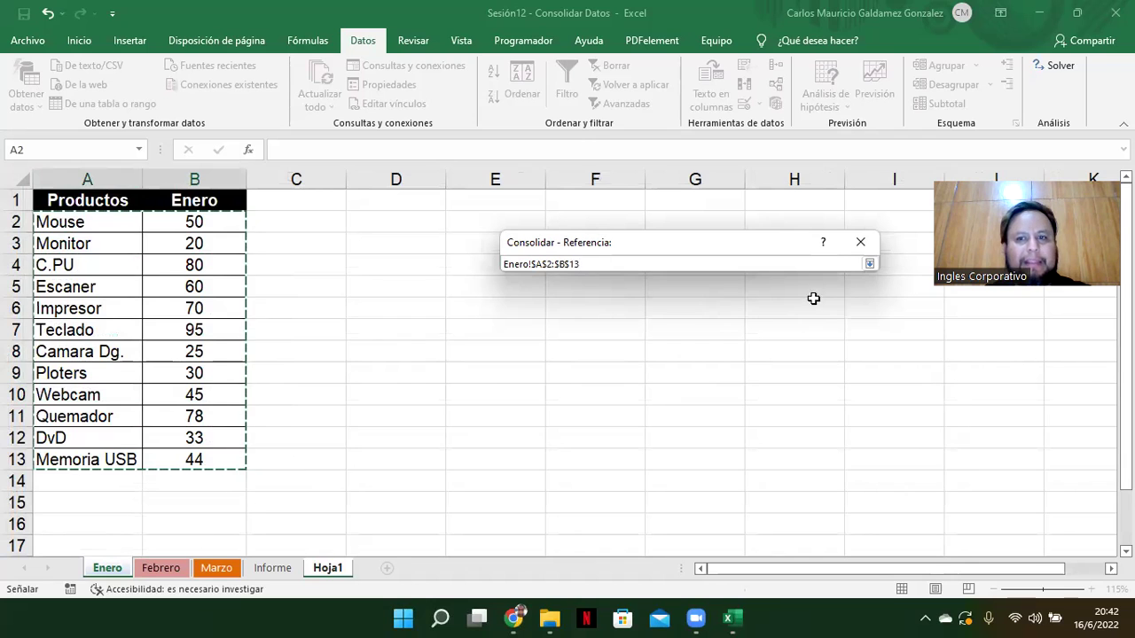
left_click(870, 263)
left_click(837, 352)
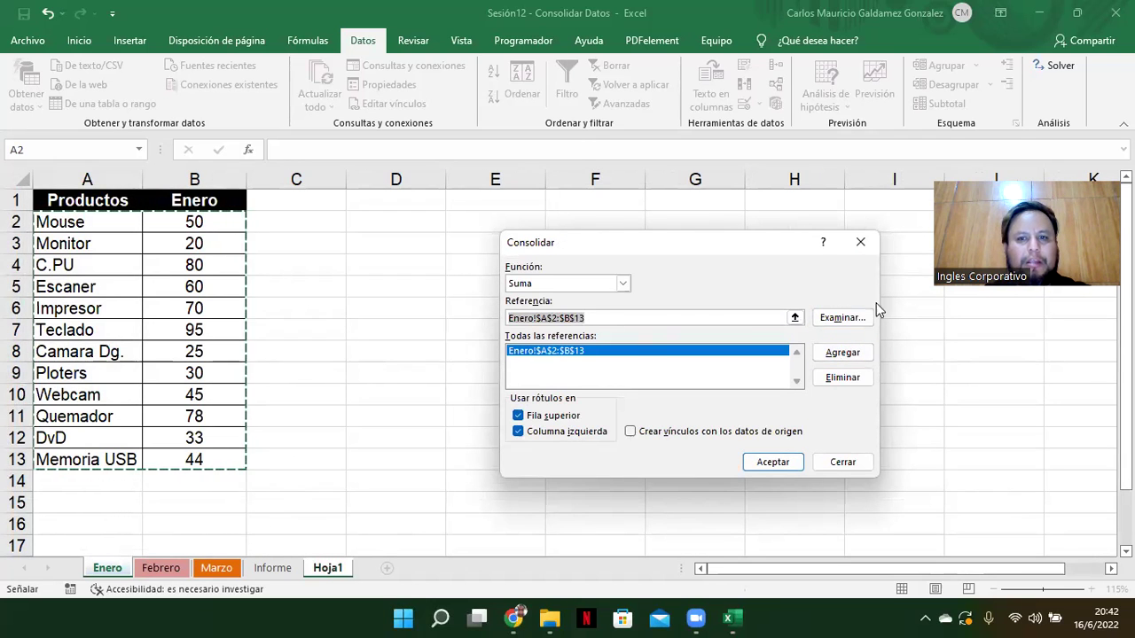
Add Febrero!$A$2:$B$13 to the consolidation references.
left_click(794, 317)
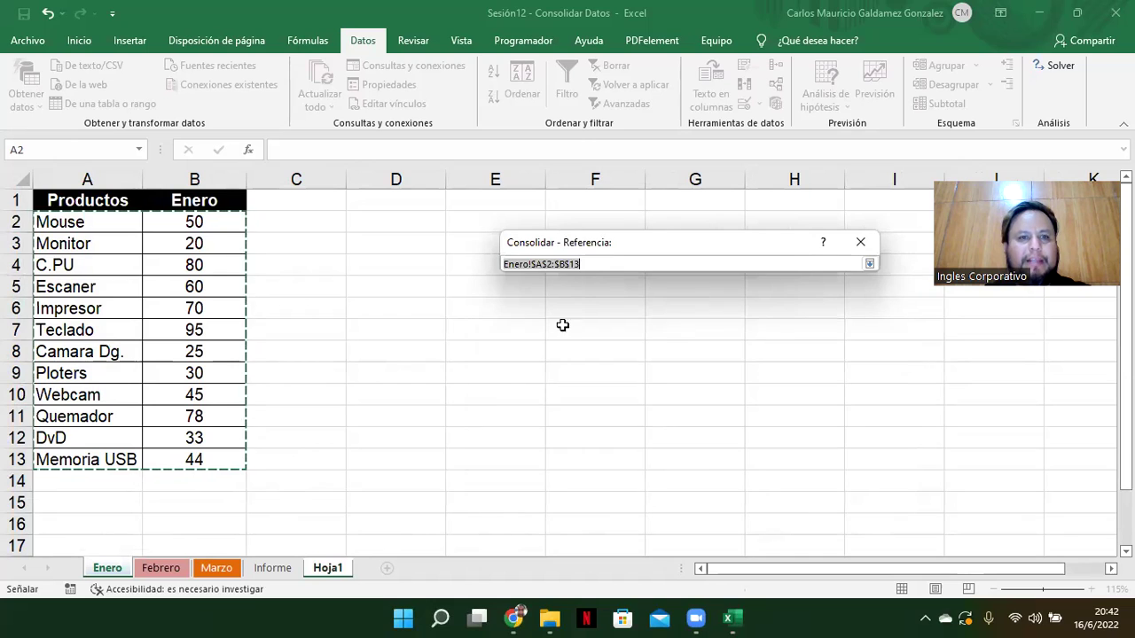
left_click(160, 567)
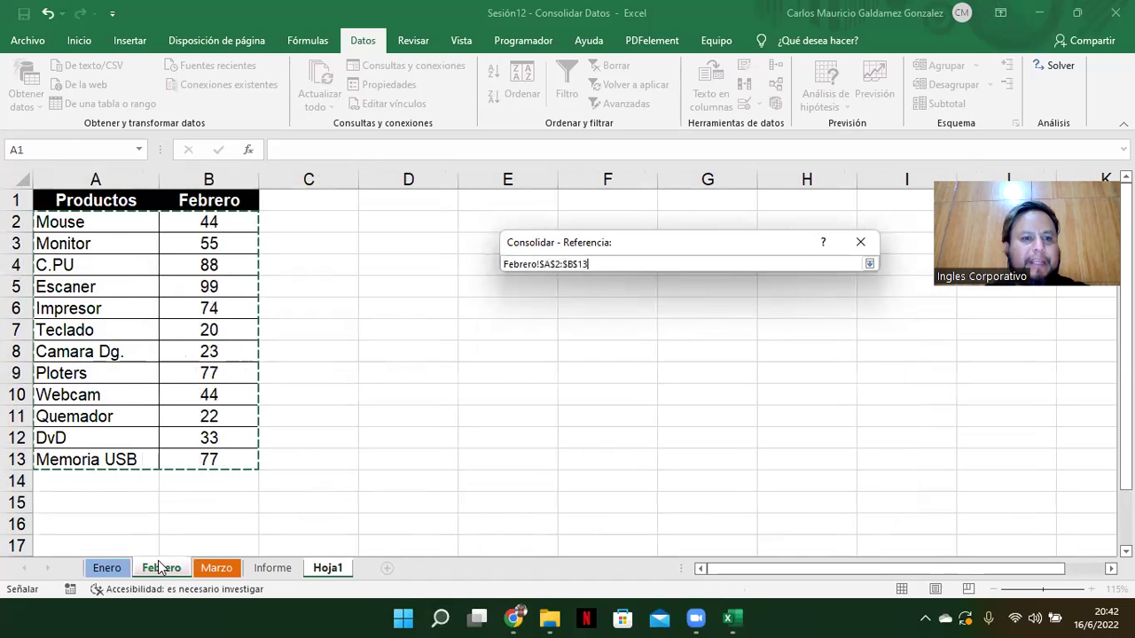
left_click(870, 264)
left_click(844, 354)
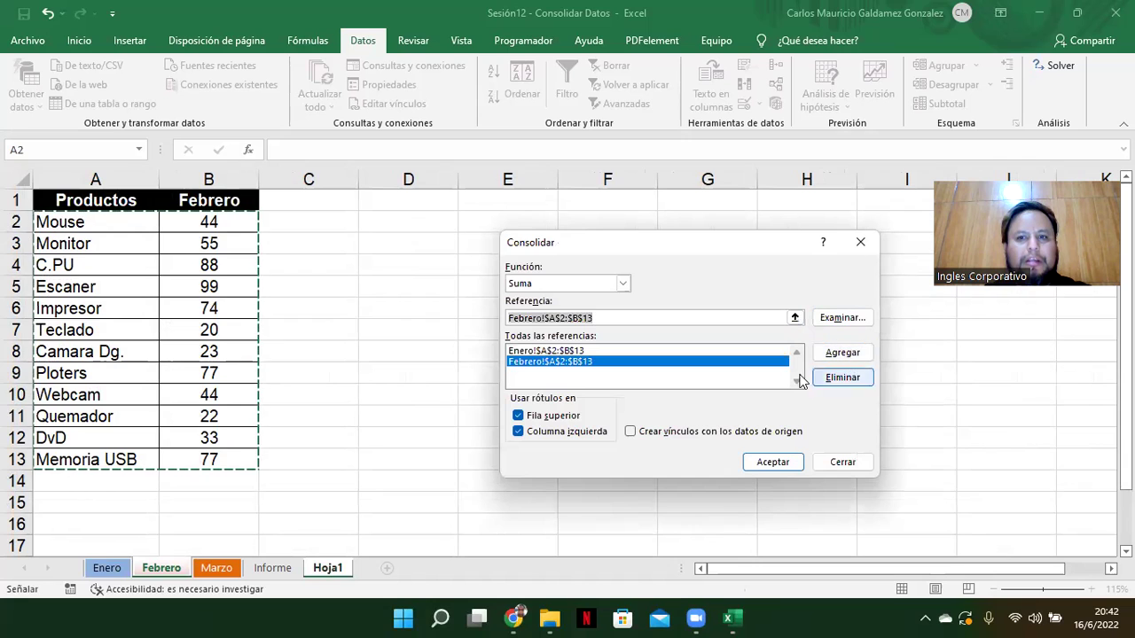
Add Marzo!$A$2:$B$13 to the references and run the consolidation with top row and left column labels.
left_click(793, 317)
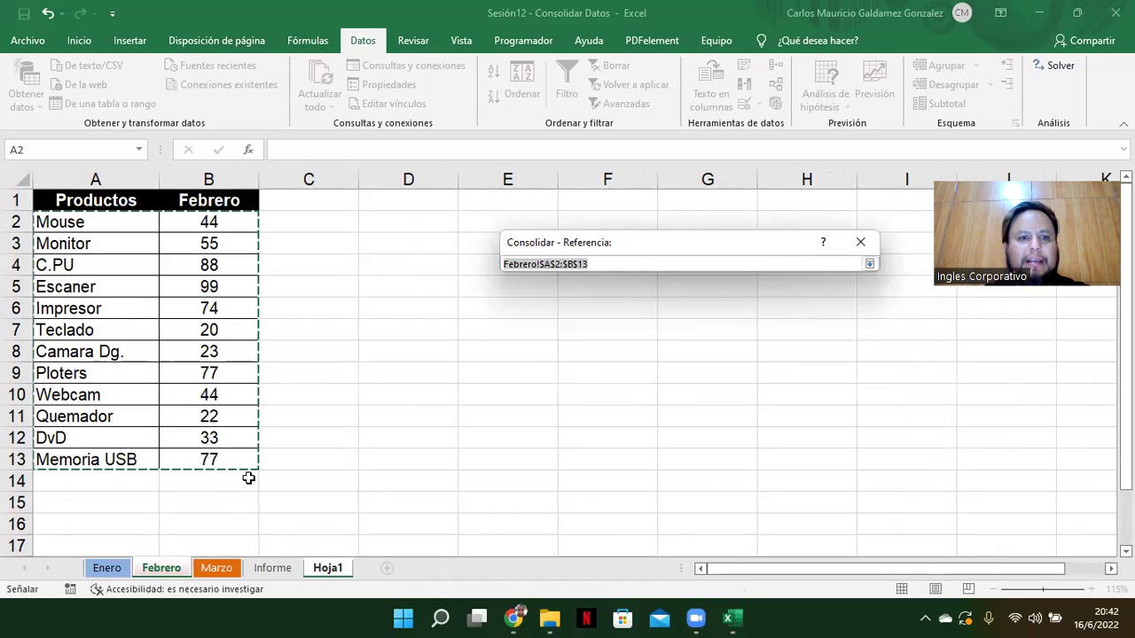
left_click(215, 568)
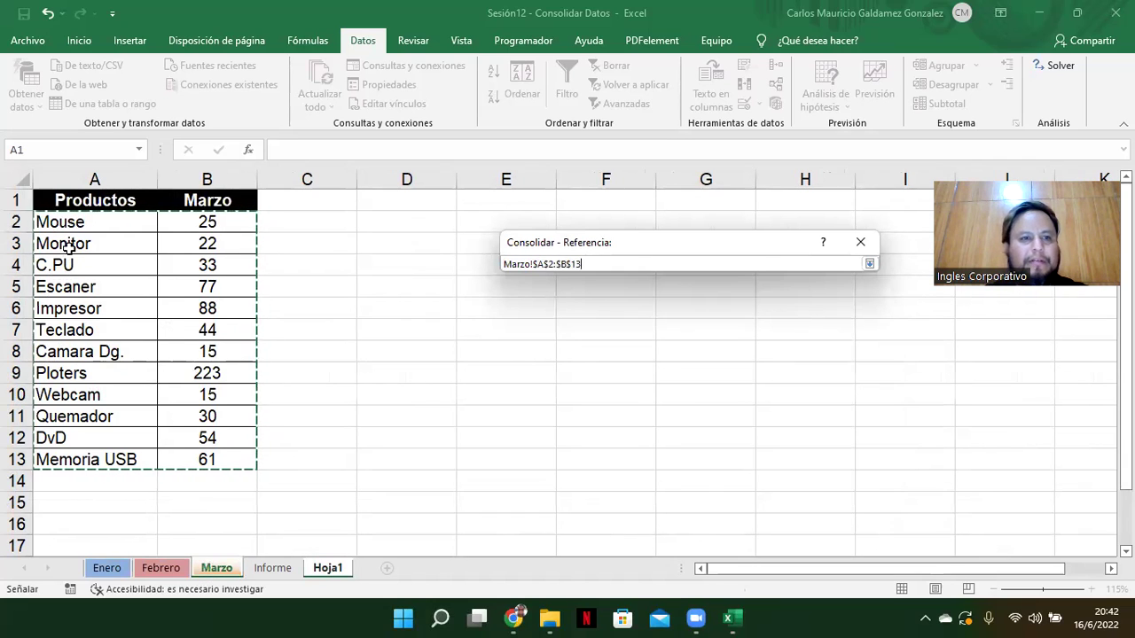
left_click(868, 266)
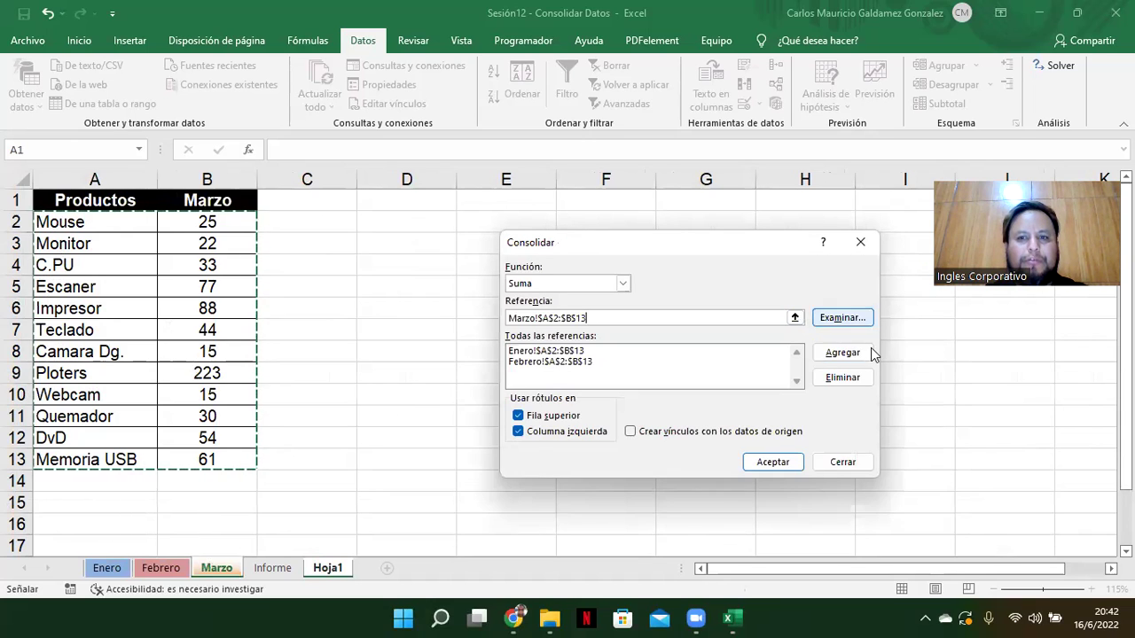
left_click(840, 353)
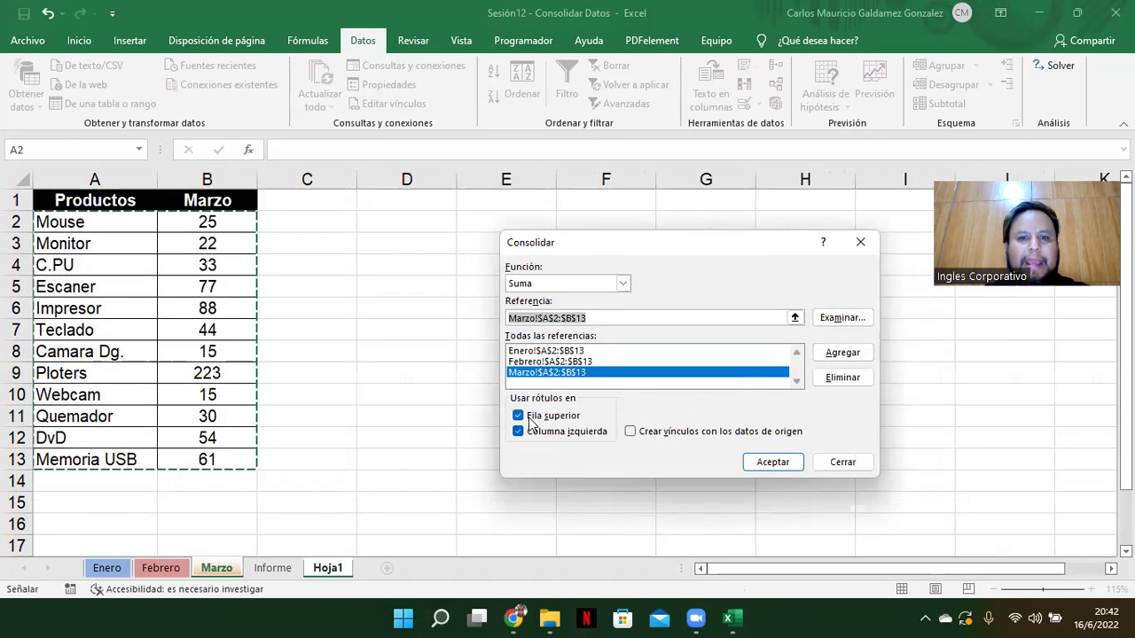
left_click(776, 466)
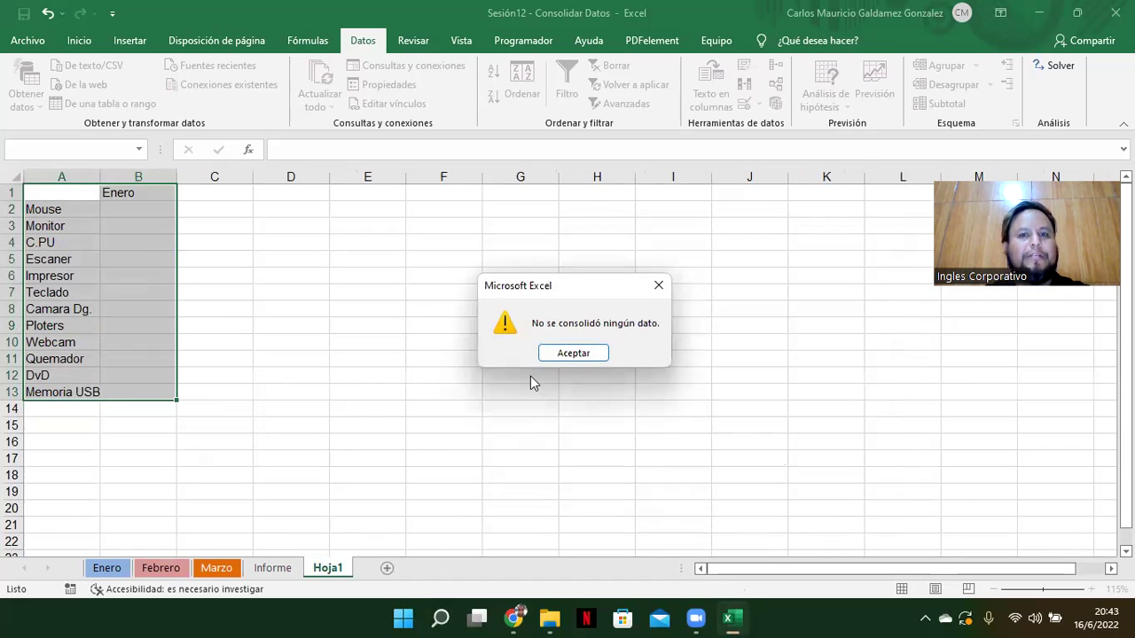
left_click(572, 353)
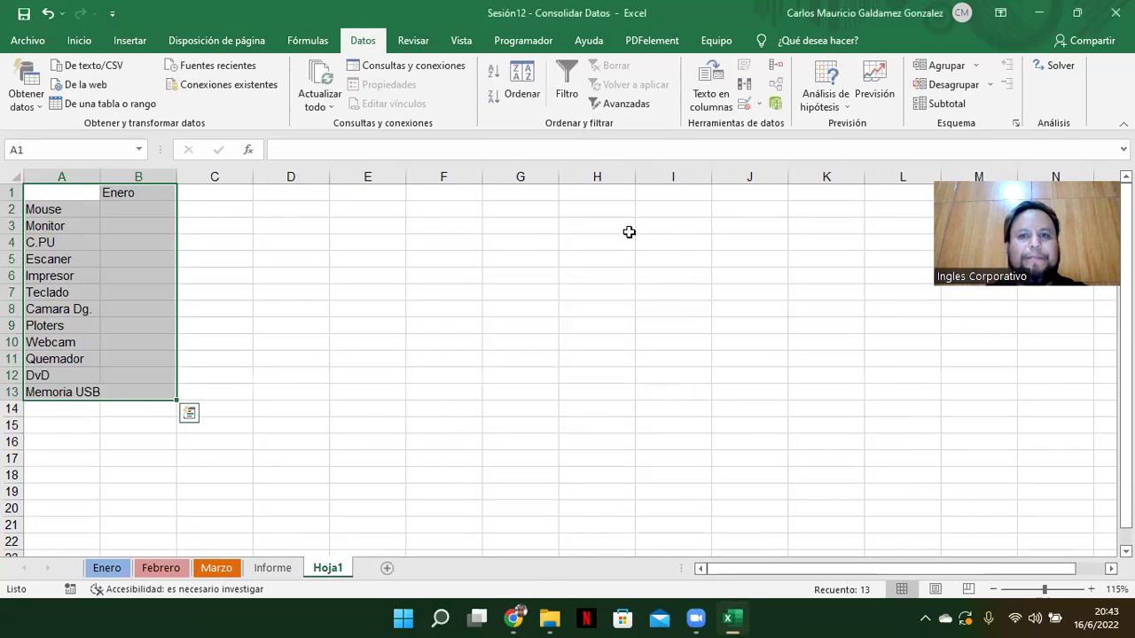
Turn off the top row labels, keep the left column labels, and run the consolidation again.
left_click(770, 66)
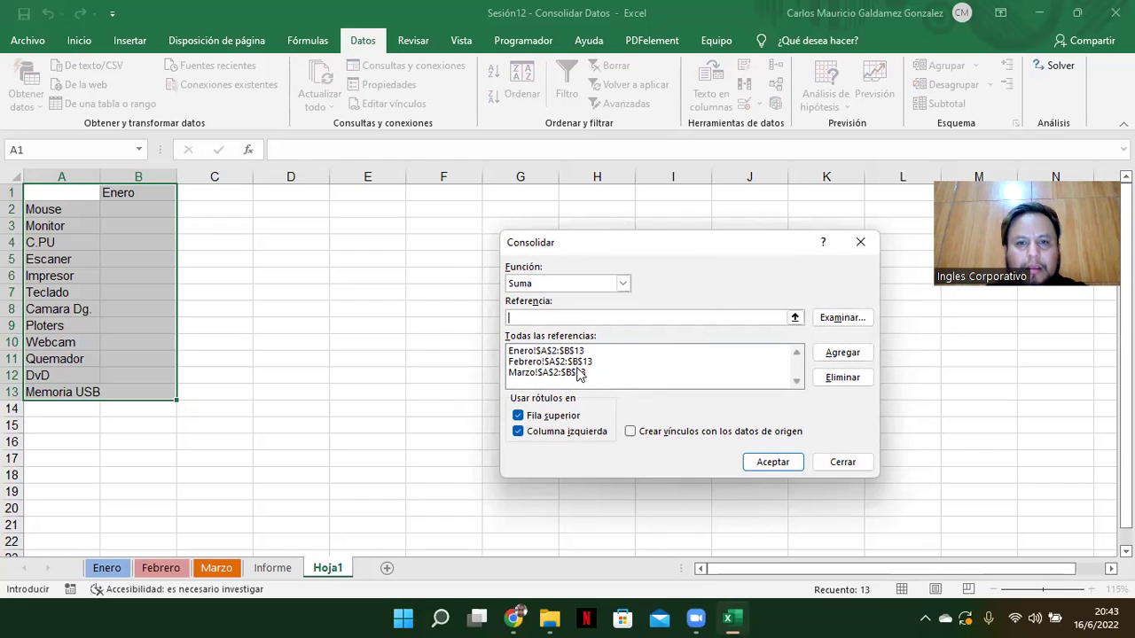
left_click(555, 352)
left_click(566, 417)
left_click(761, 464)
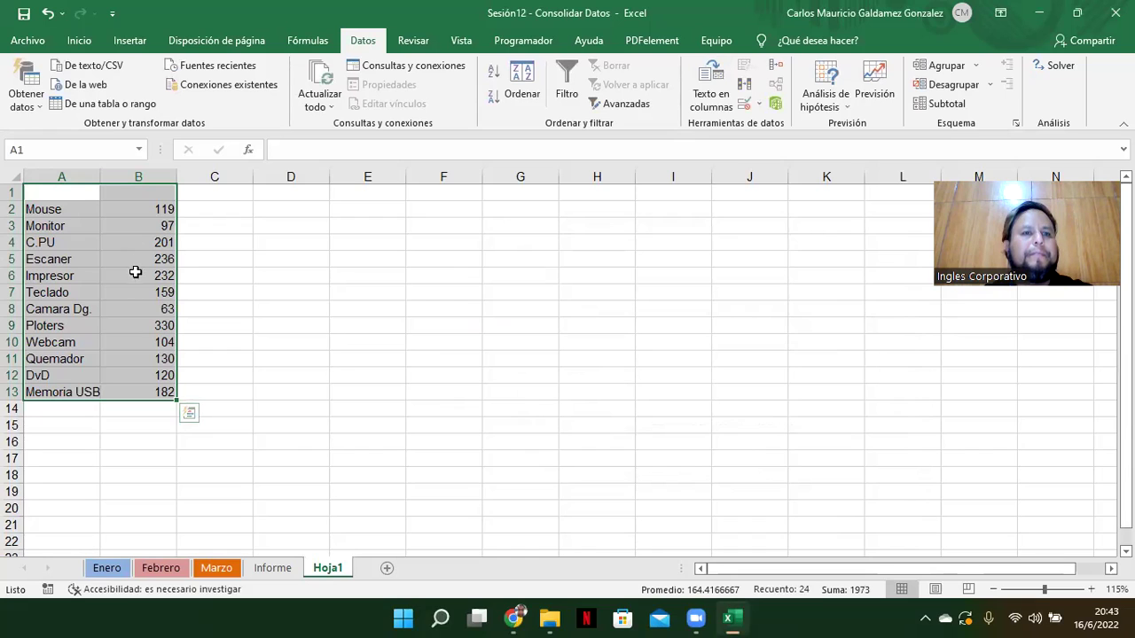
Turn the top row labels back on and rerun the consolidation to compare the result.
left_click(775, 67)
left_click(559, 417)
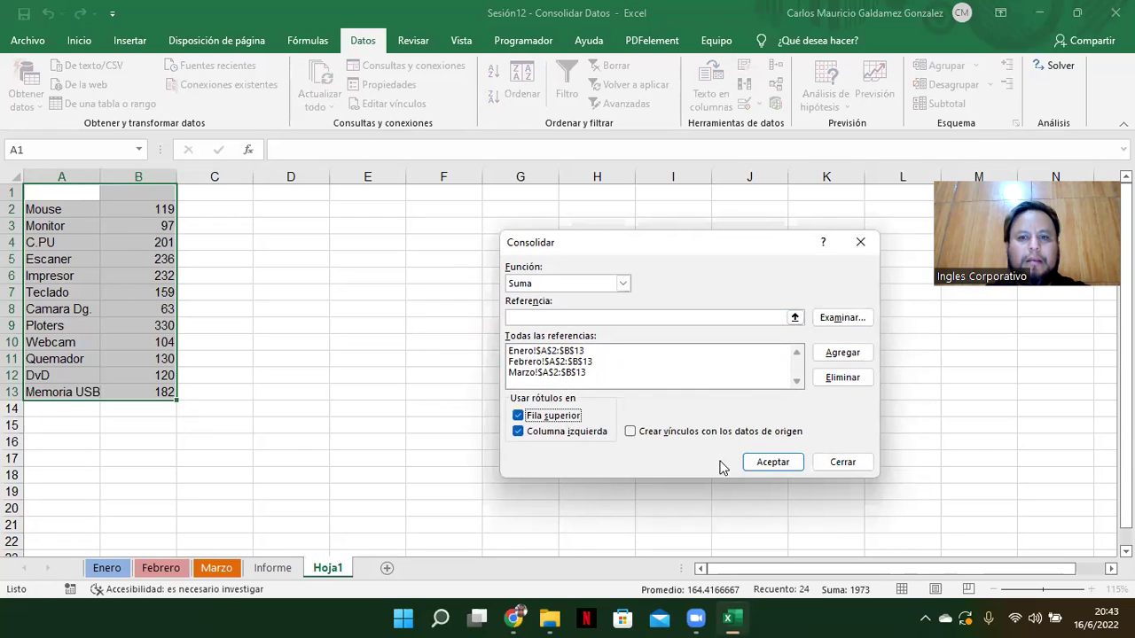
left_click(761, 463)
Rerun the consolidation with only left column labels and select the consolidated range A2:B13 on Hoja1.
left_click(773, 69)
left_click(539, 416)
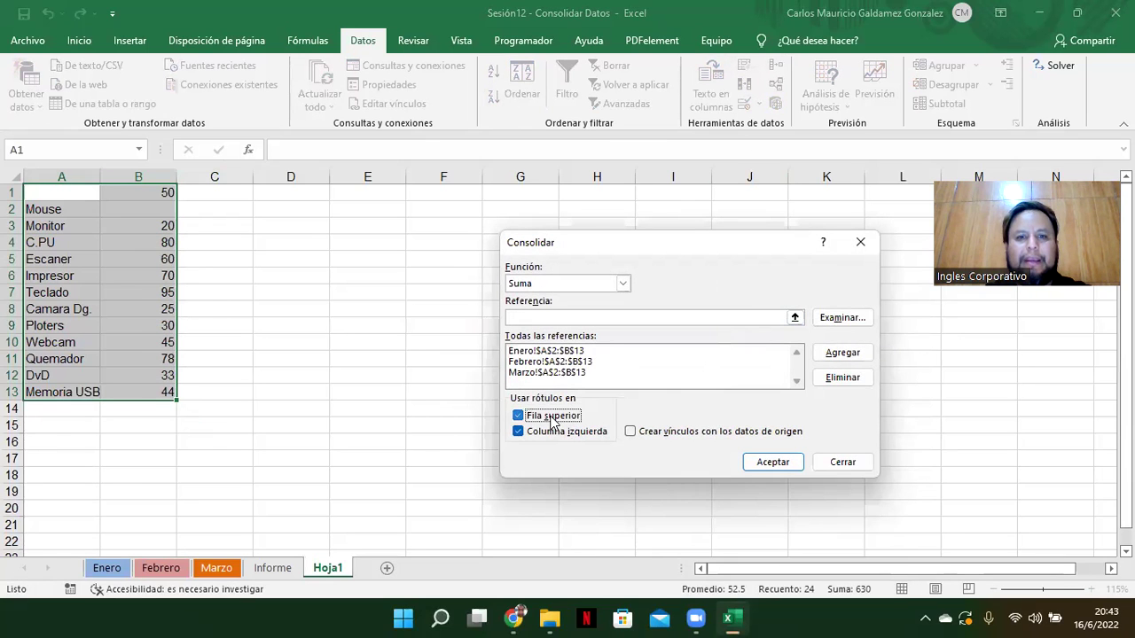
left_click(764, 463)
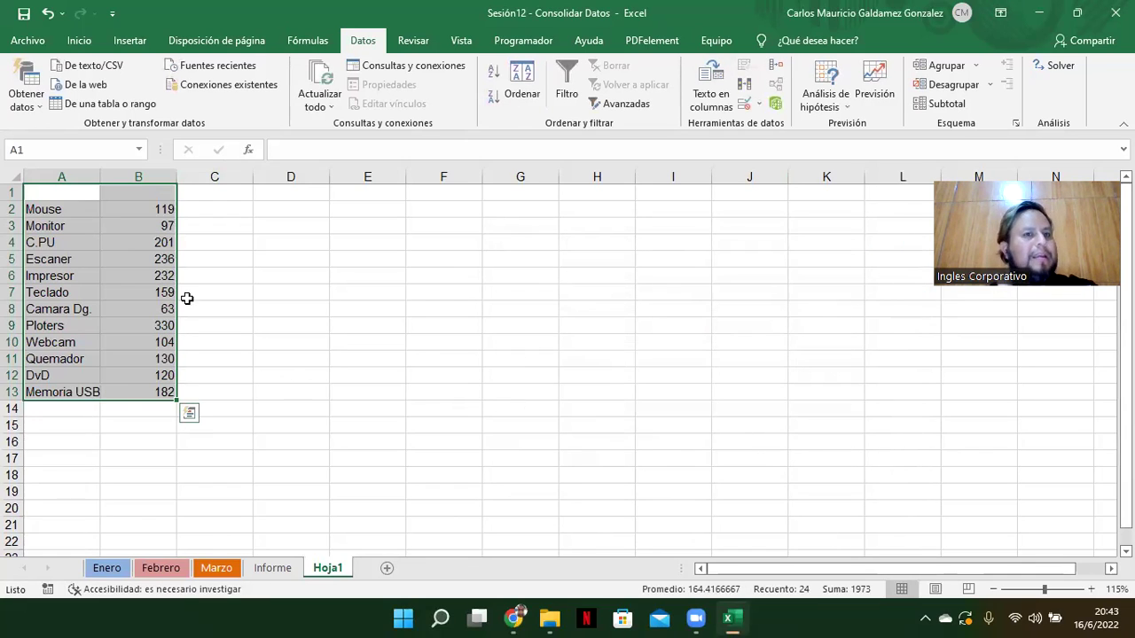
left_click(137, 242)
left_click_drag(49, 208, 146, 391)
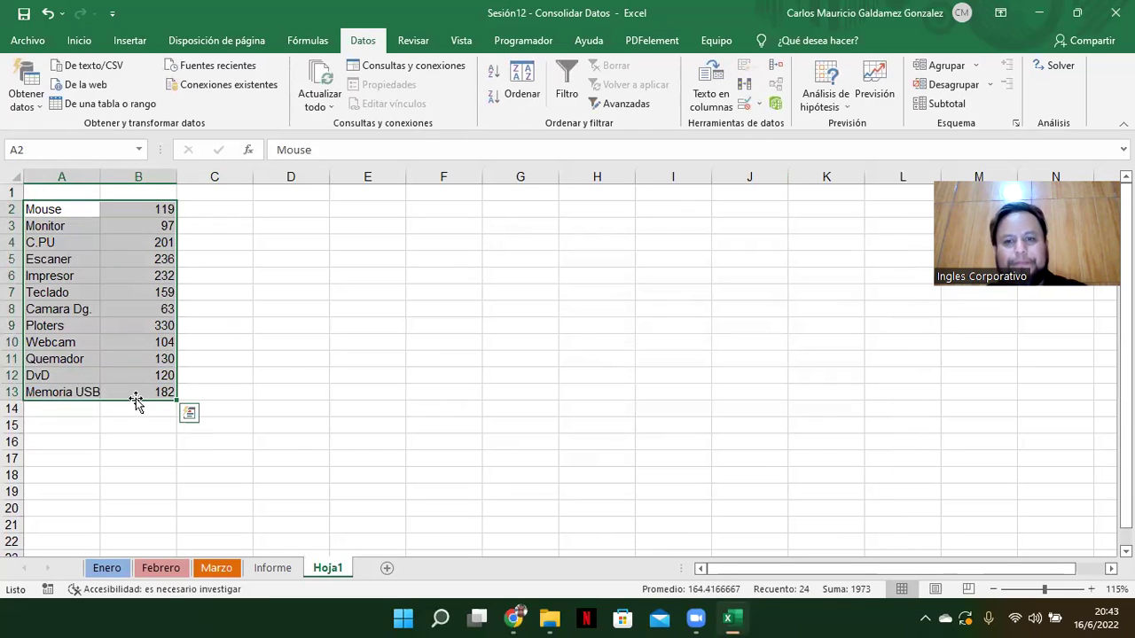
Switch to the presentation and go back to slide 14 on Excel's Consolidar tool and its label options.
left_click(743, 617)
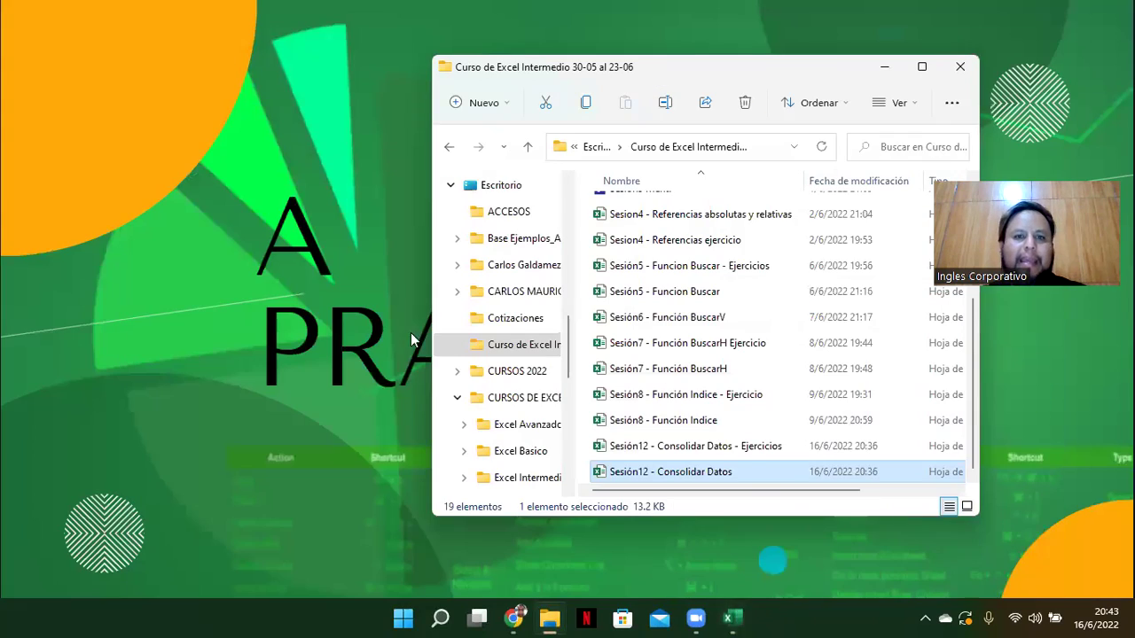
left_click(242, 396)
key("Left")
key("Left")
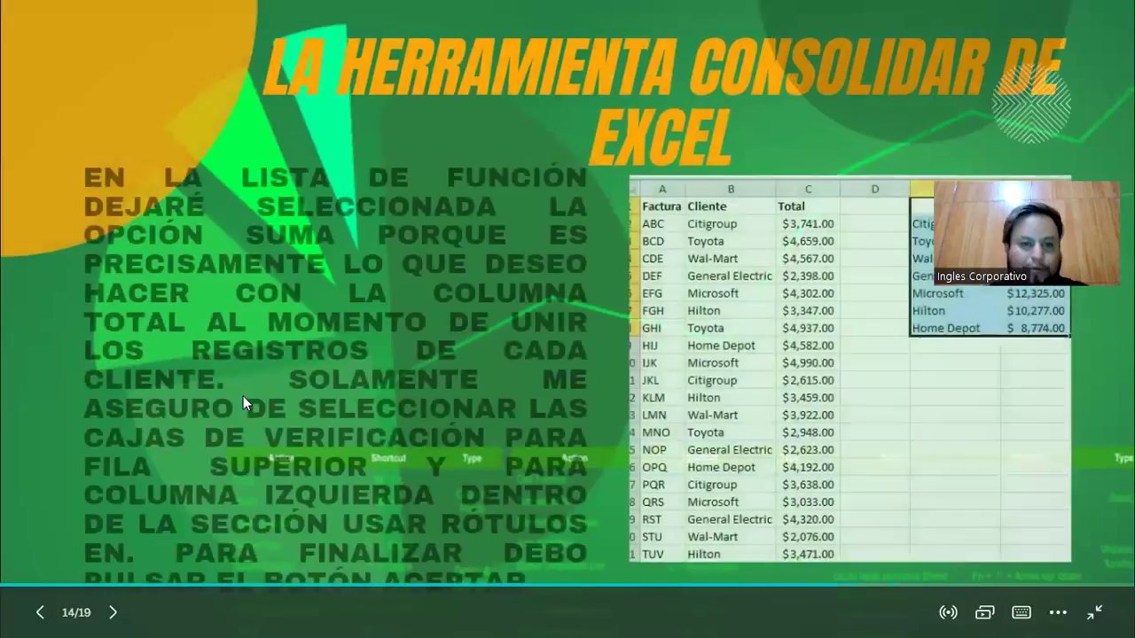
Go back to the "Consolidar valores de filas" slide showing the sales list and leave its full-screen view.
key("Left")
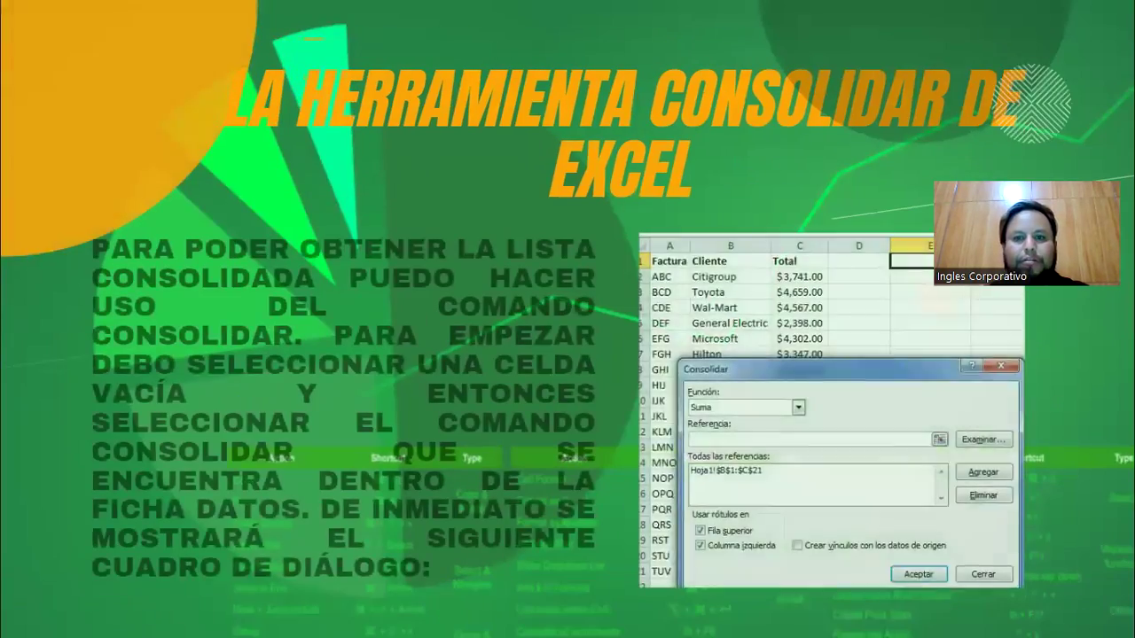
key("Left")
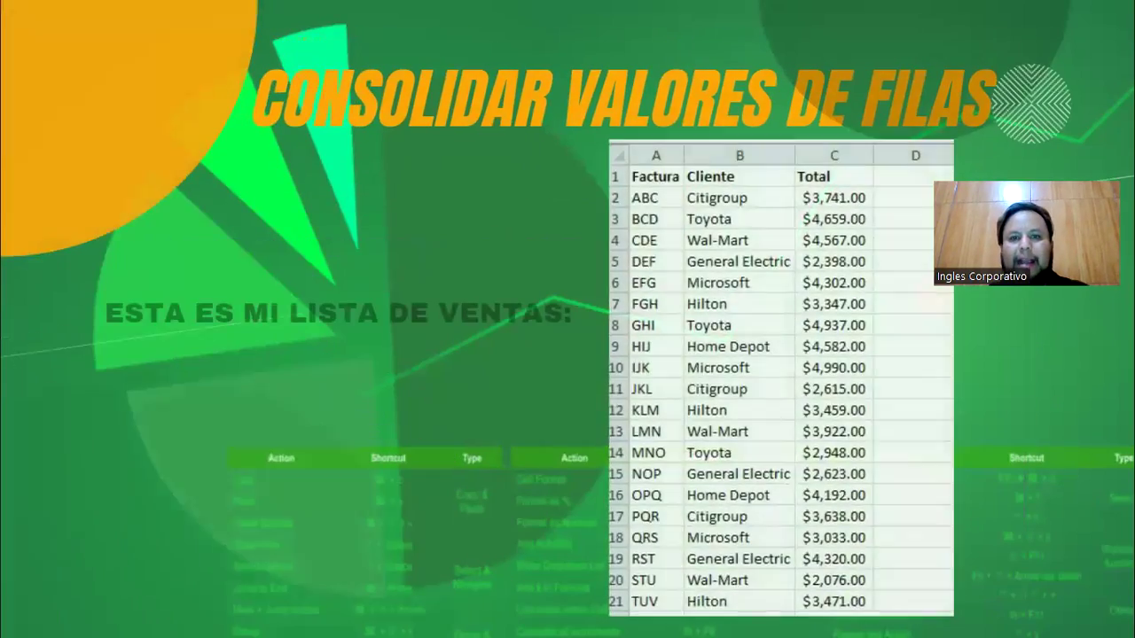
key("super+Tab")
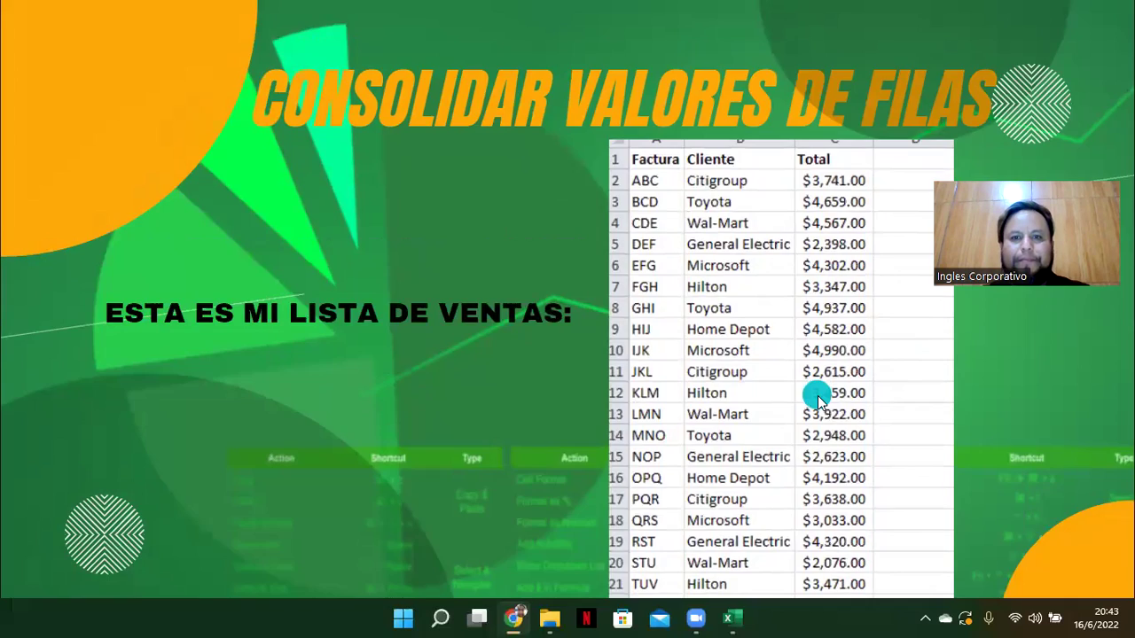
Switch to Excel and create a new blank workbook.
left_click(818, 401)
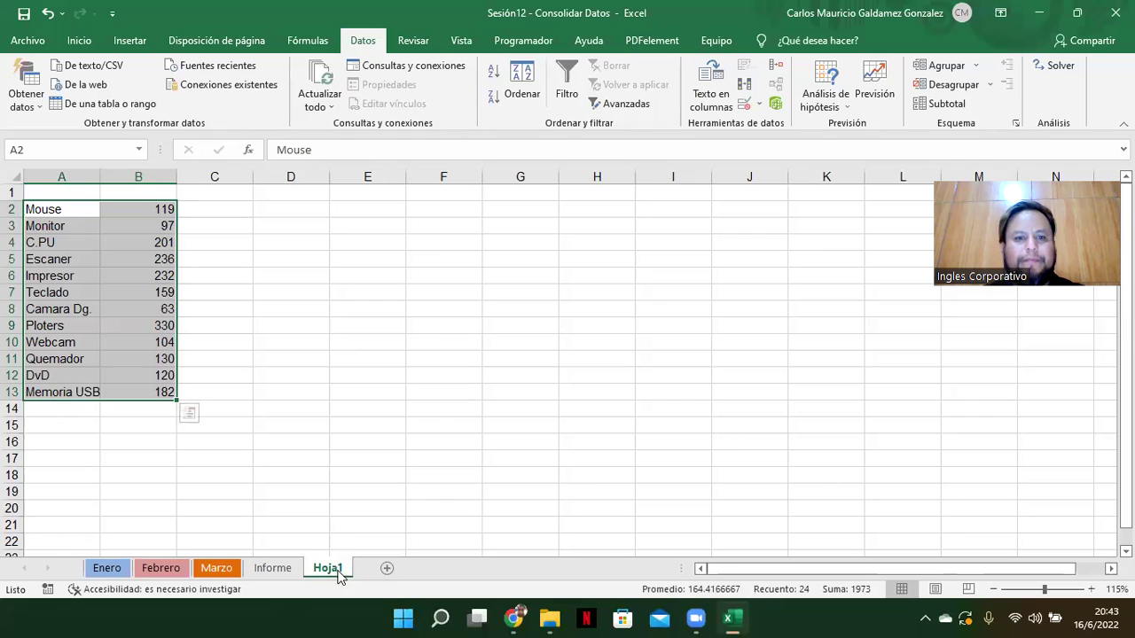
left_click(27, 40)
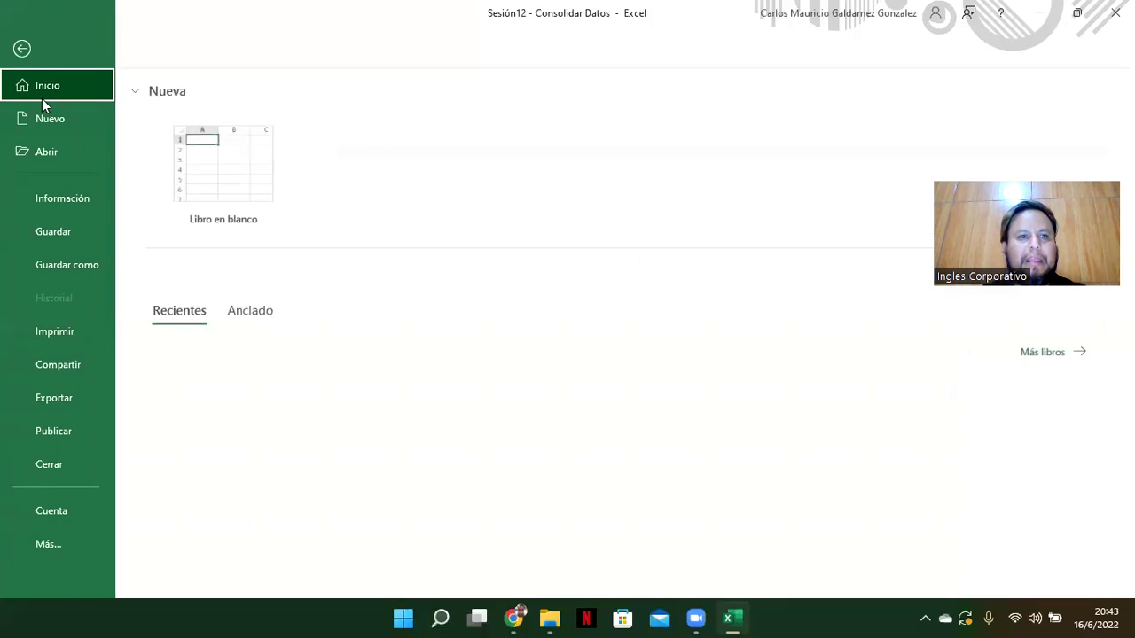
left_click(44, 117)
left_click(173, 196)
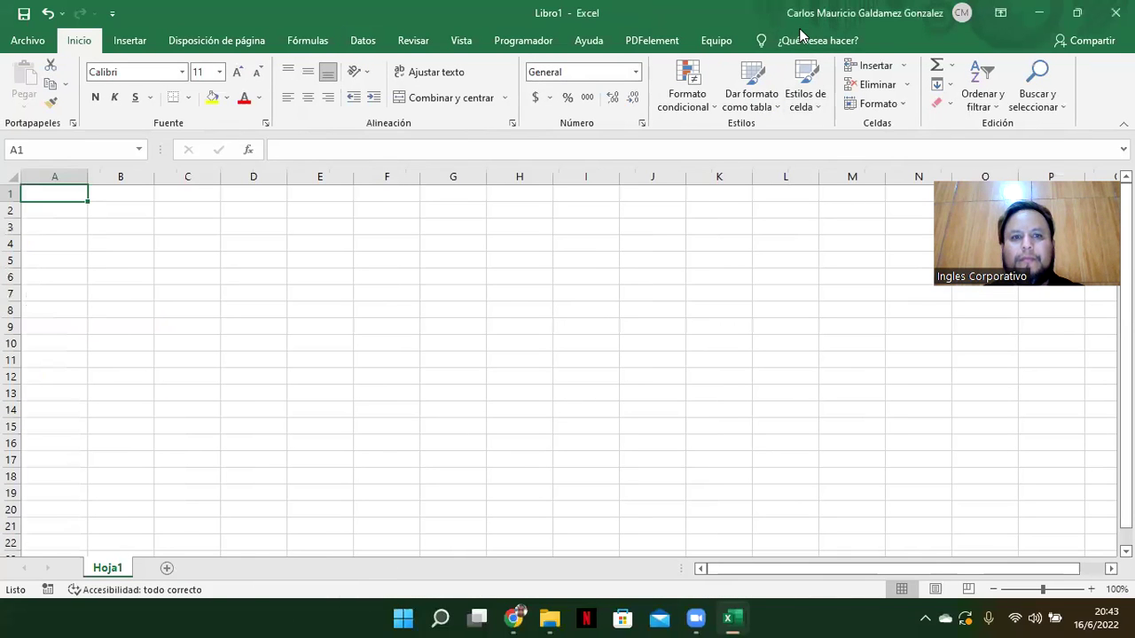
Shrink the new workbook to a floating window and place it beside the sales list on the slide.
left_click(1076, 12)
left_click(1116, 13)
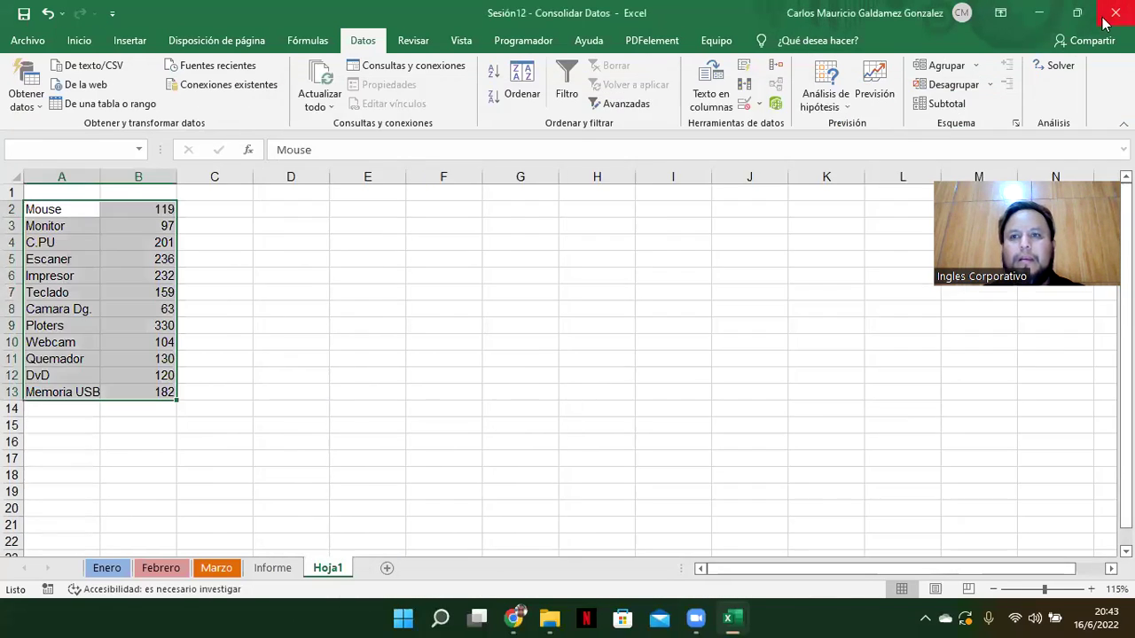
left_click(587, 327)
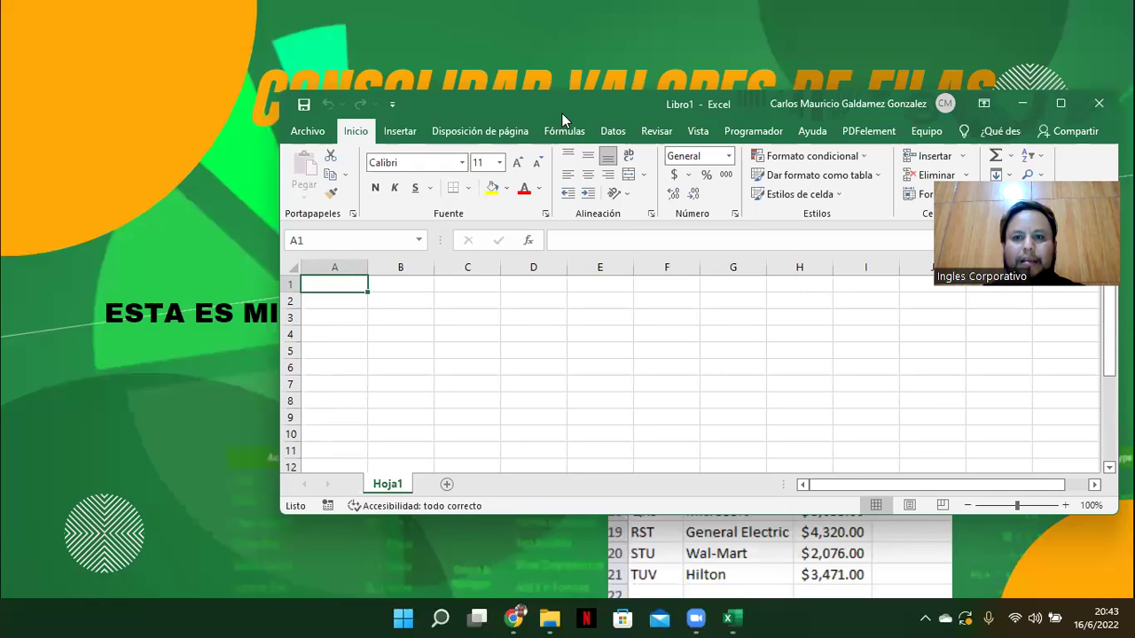
left_click_drag(561, 112, 1080, 104)
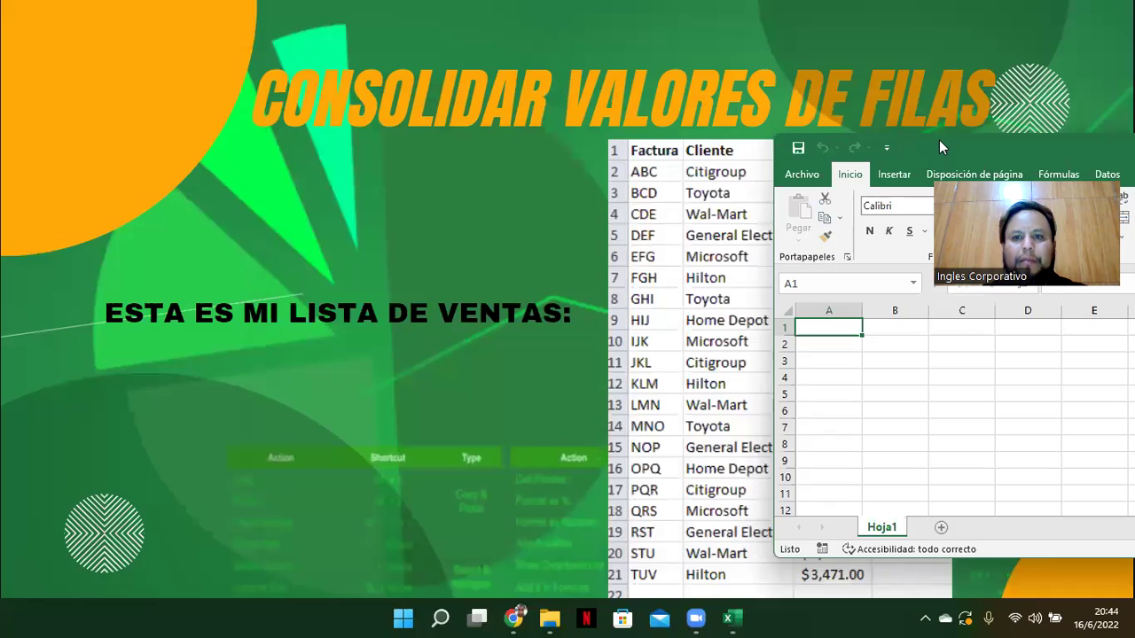
Enter the headers Factura, Cliente and Total in cells A1:C1 of the new workbook.
type("Fa")
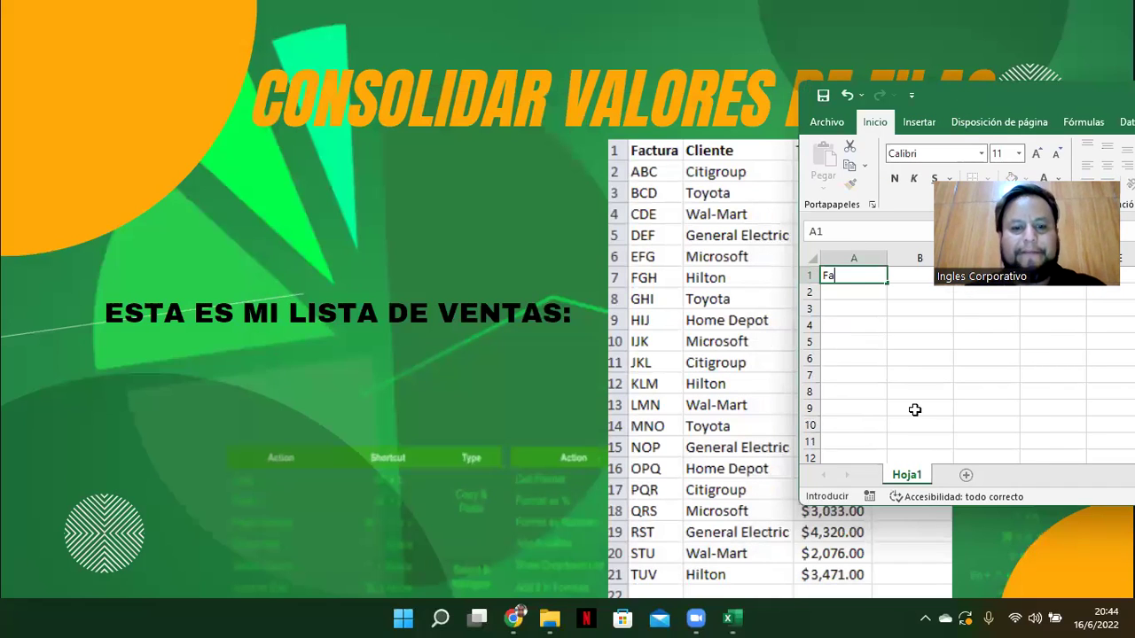
type("ctura Client")
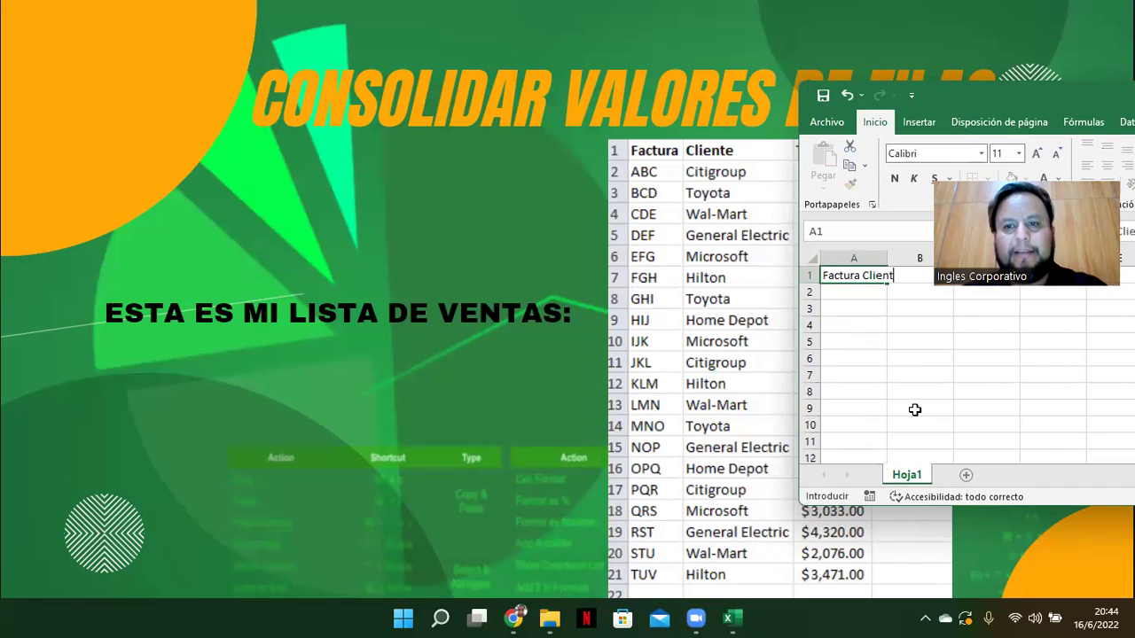
key("BackSpace")
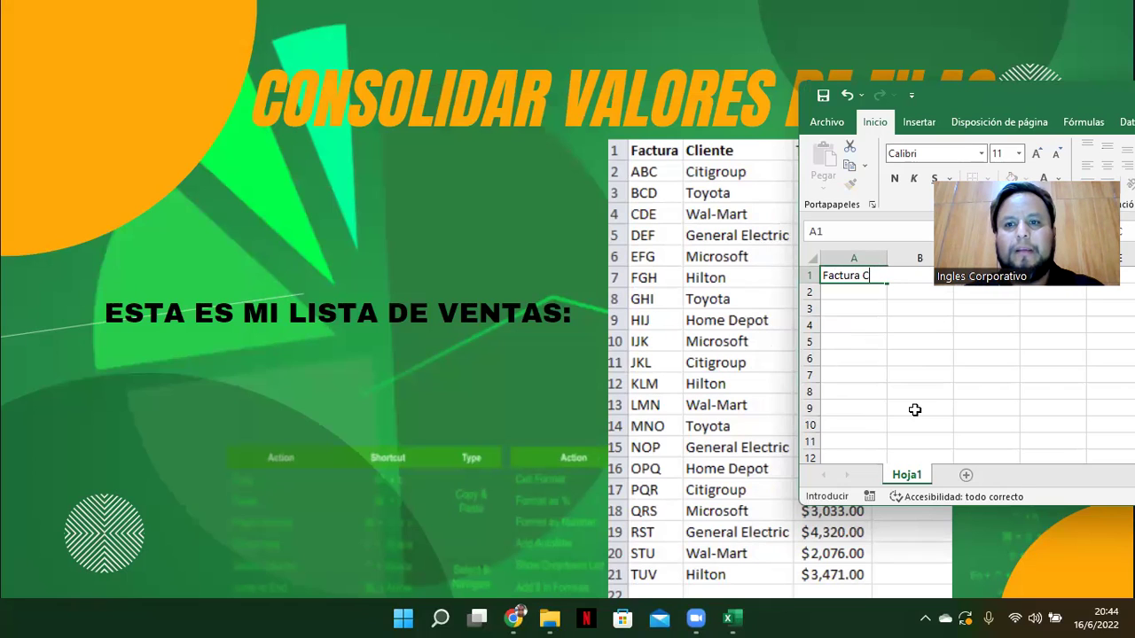
key("Tab")
type("Cliente")
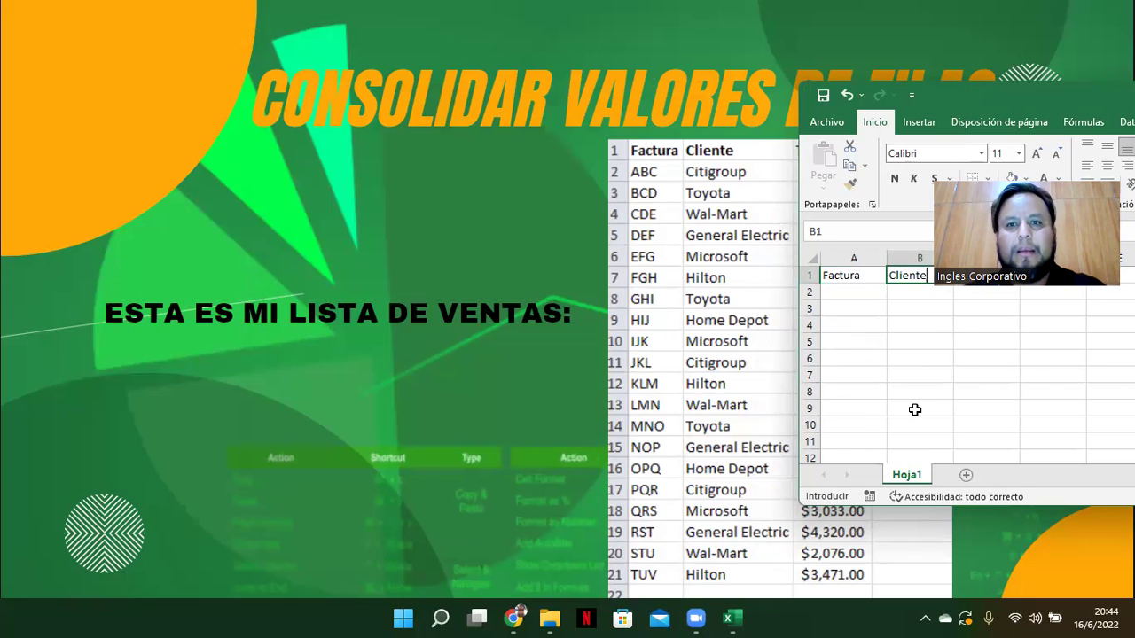
key("Tab")
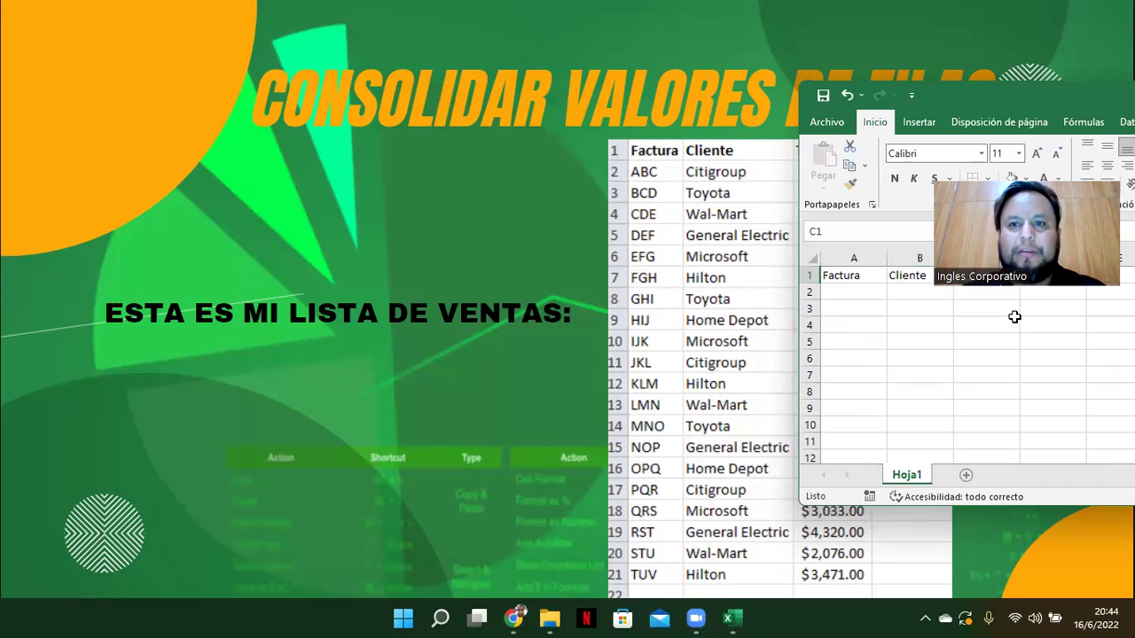
type("Total")
key("Return")
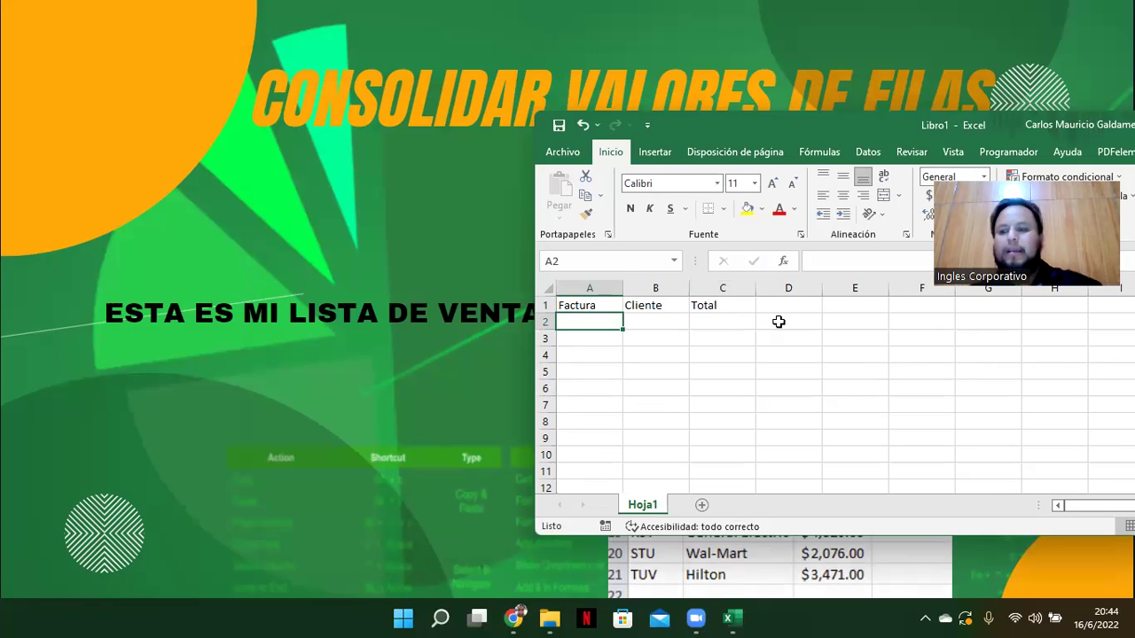
Enter the invoice code AAB in cell A2 under Factura.
type("AA")
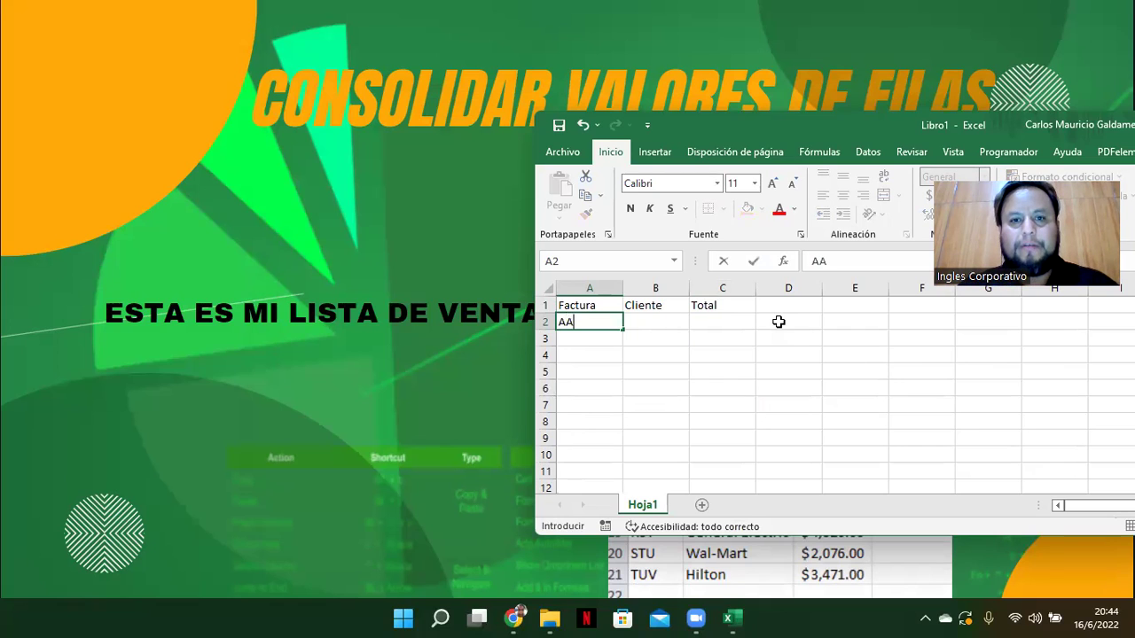
key("Return")
key("Up")
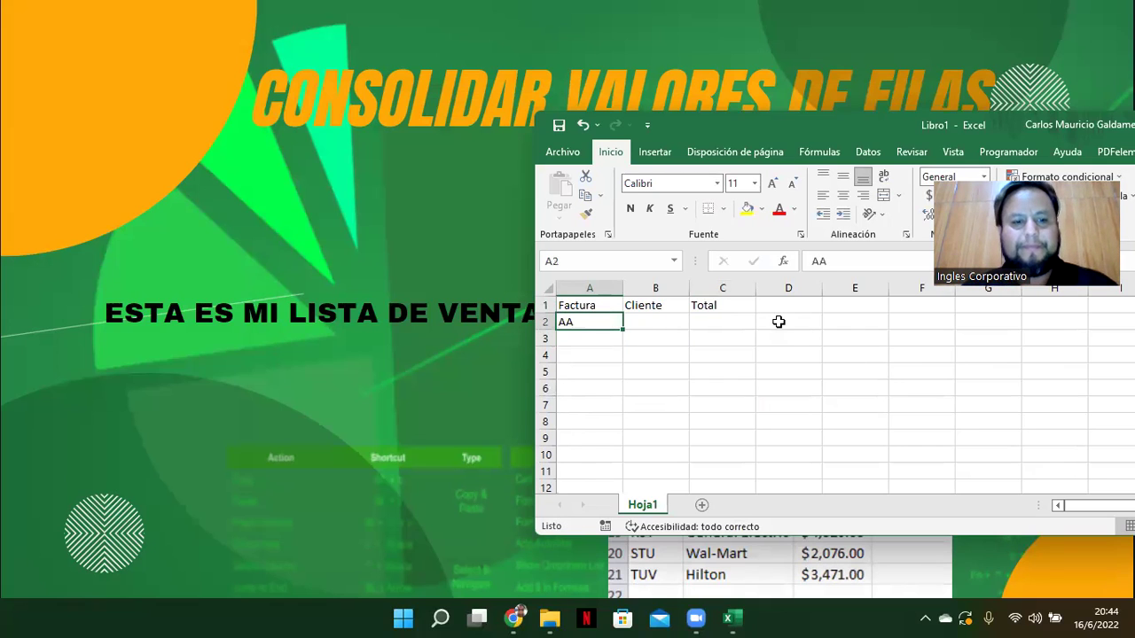
key("F2")
type("B")
key("Return")
Enter AAC in A3 and try to continue the invoice codes from A2:A3 down to A11.
type("AAB")
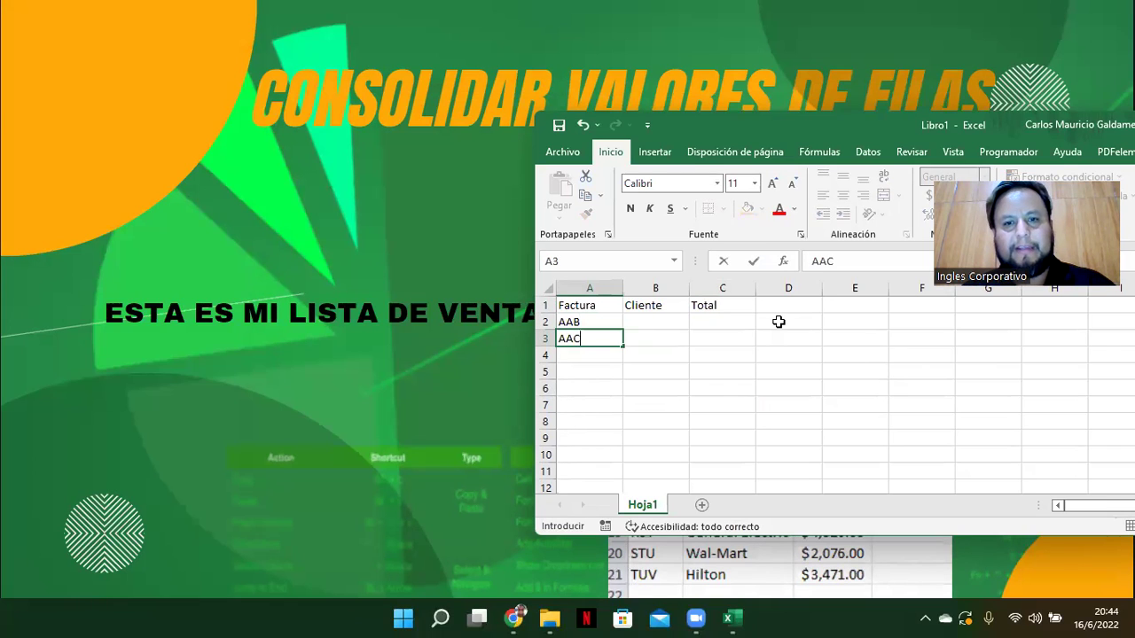
key("Return")
left_click_drag(597, 319, 594, 339)
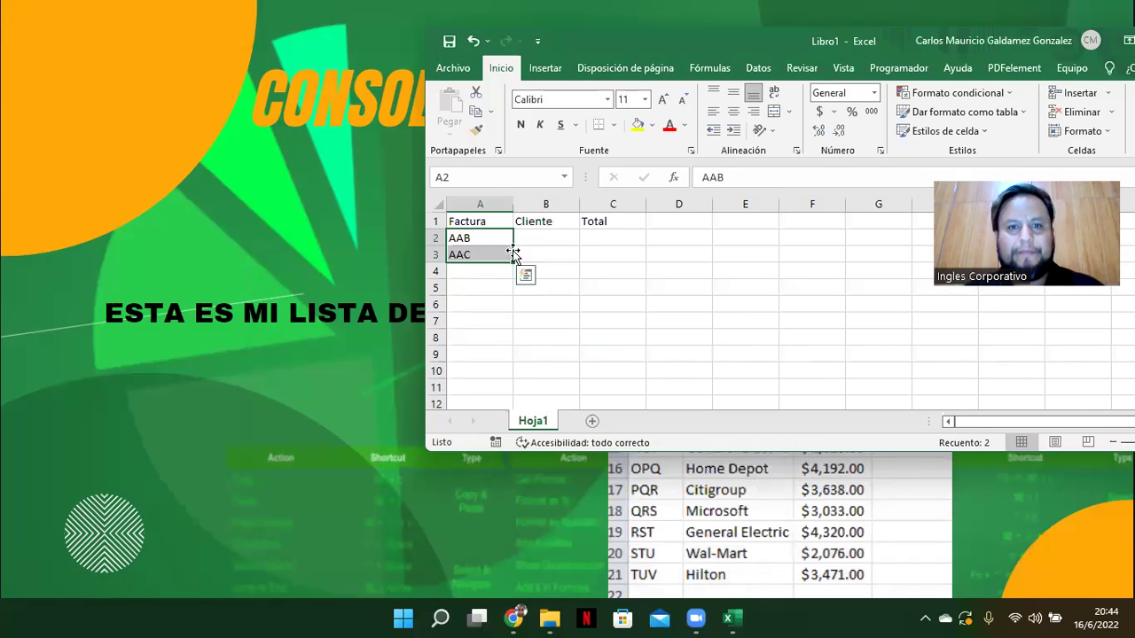
left_click_drag(511, 259, 496, 390)
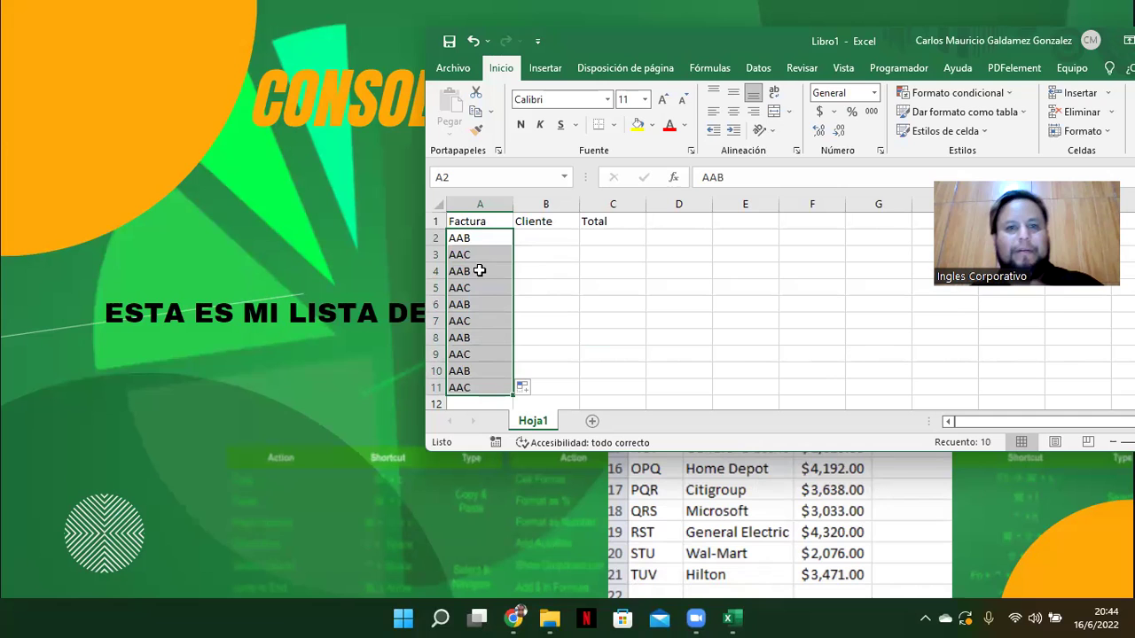
Change the first two invoice codes to AAB1001 in A2 and AAB1002 in A3.
left_click(469, 240)
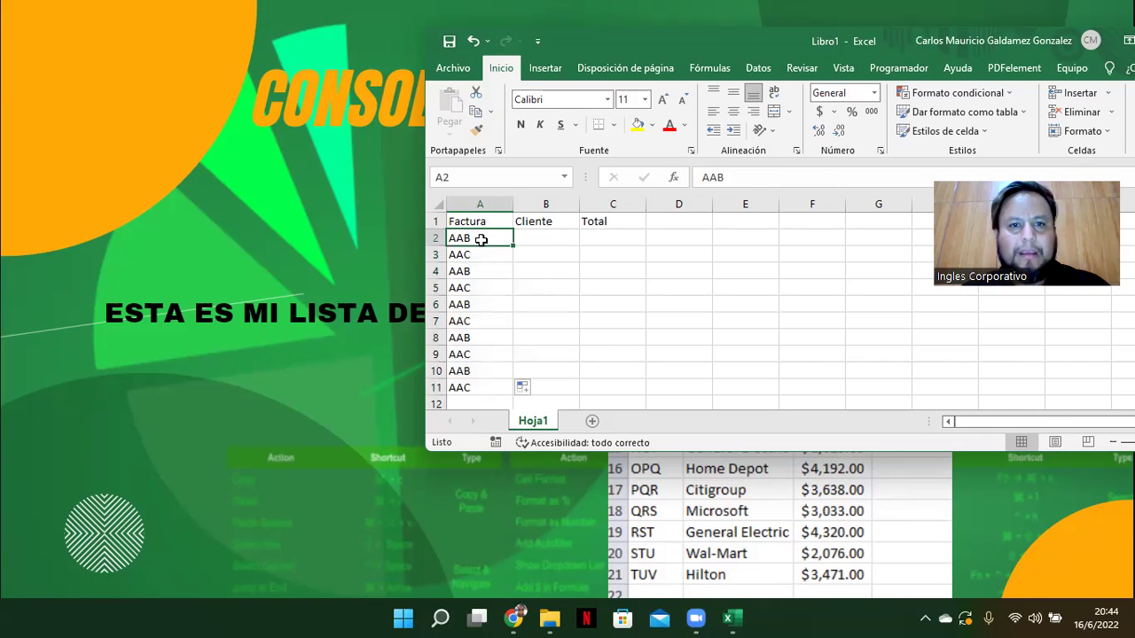
double_click(481, 241)
type("121")
key("Return")
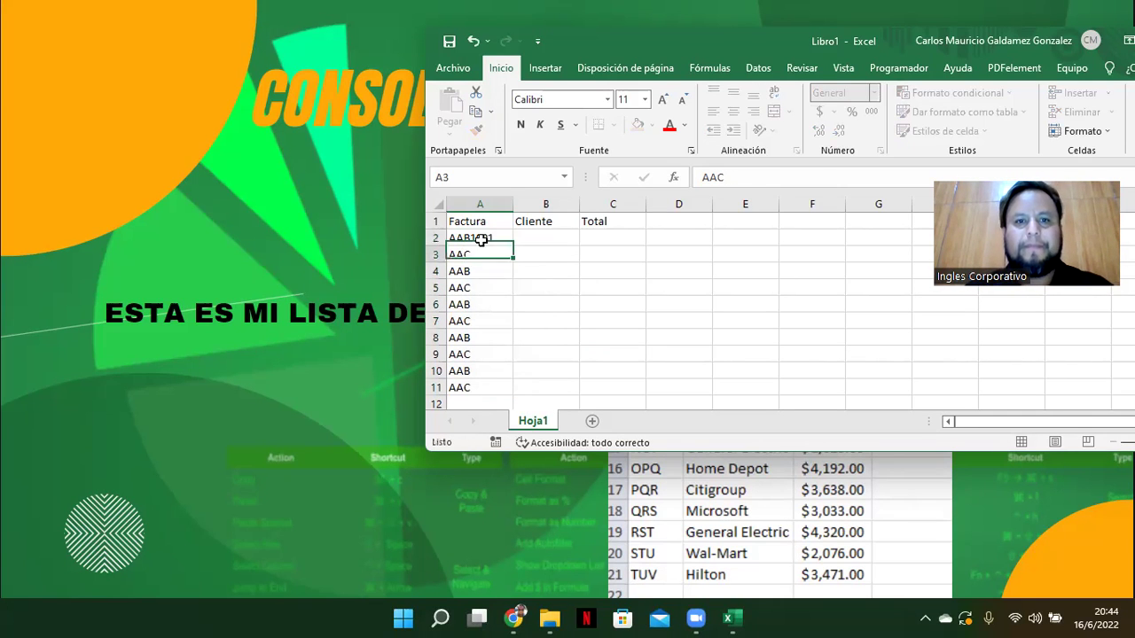
left_click(490, 239)
key("ctrl+c")
left_click(497, 254)
double_click(488, 255)
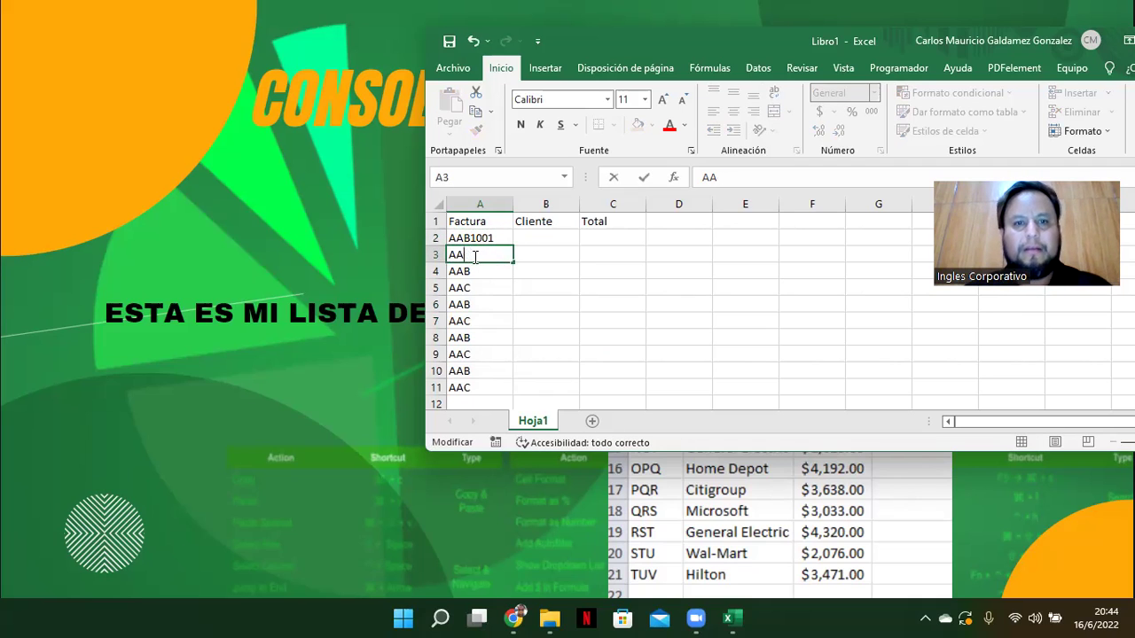
type("B1001")
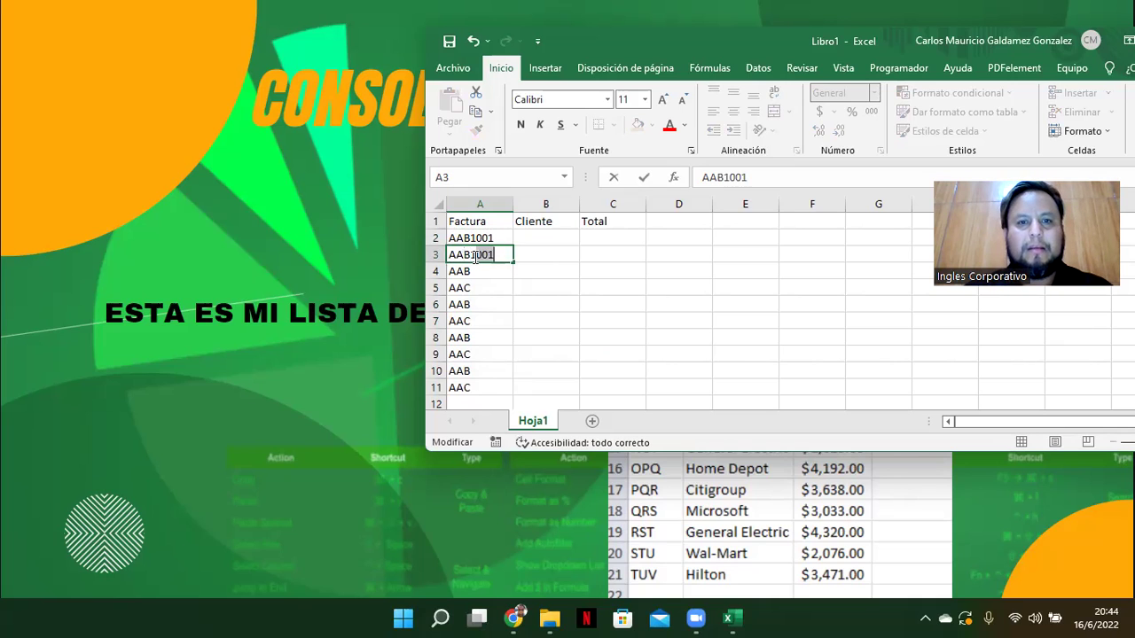
key("Return")
Fill the invoice code series from A2:A3 down to A11.
key("Up")
key("Up")
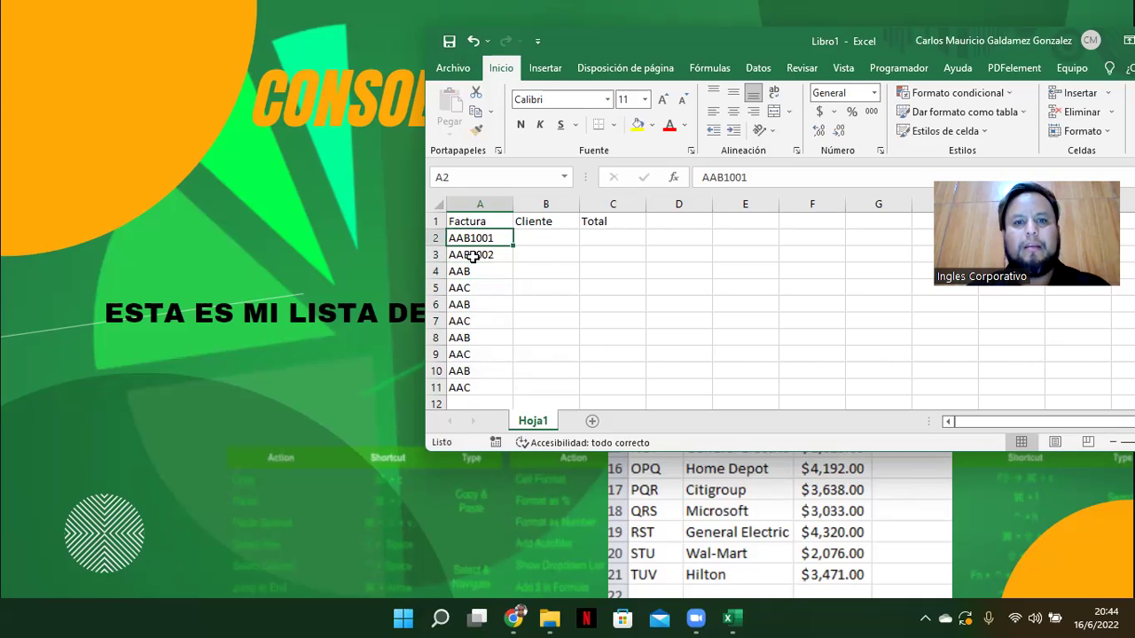
key("shift+Down")
left_click_drag(512, 261, 502, 395)
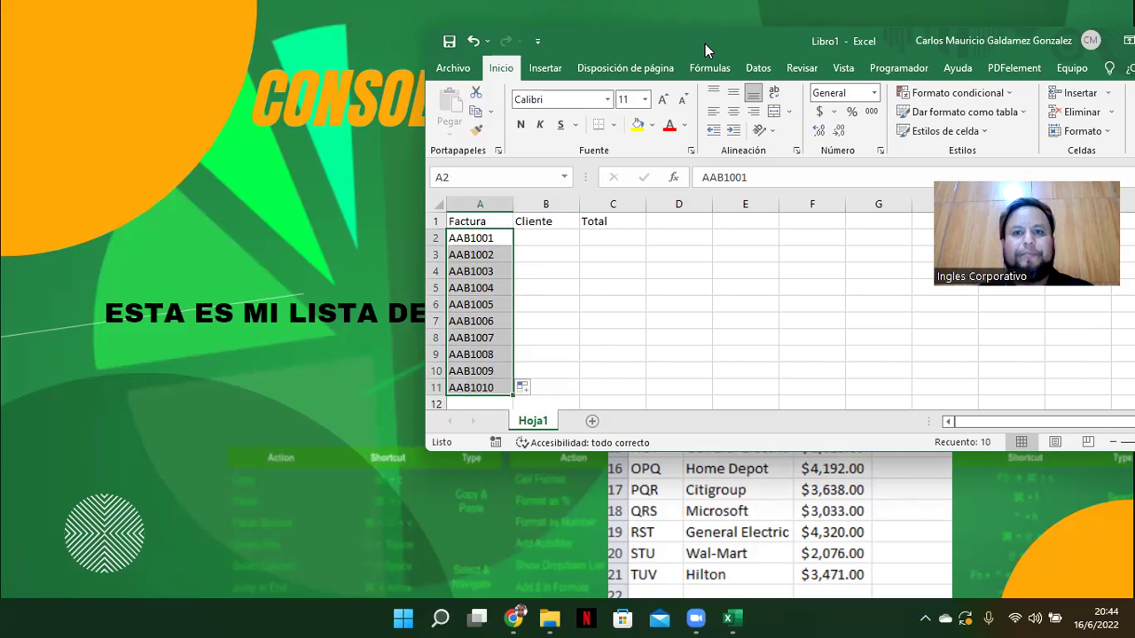
Reposition the workbook window to show more rows and extend the invoice series down to AAB1020 in A21.
left_click_drag(705, 43, 628, 17)
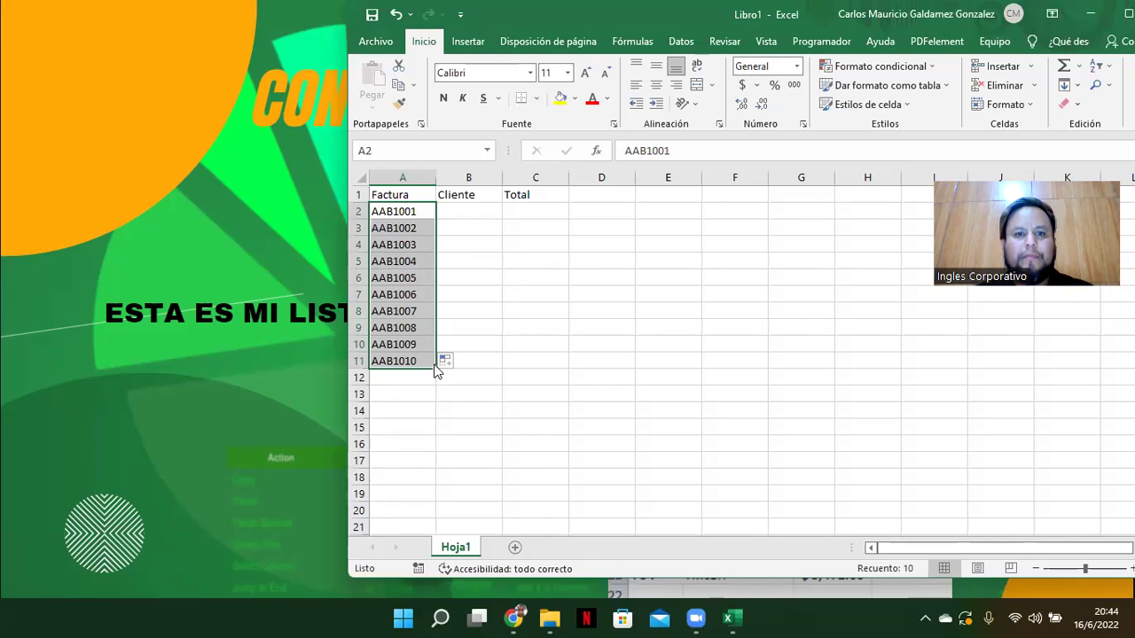
left_click_drag(435, 375, 434, 390)
left_click_drag(397, 257, 399, 378)
left_click_drag(436, 246, 441, 211)
left_click_drag(436, 373, 436, 530)
Enter five different client first names under Cliente in cells B2:B6.
left_click(468, 211)
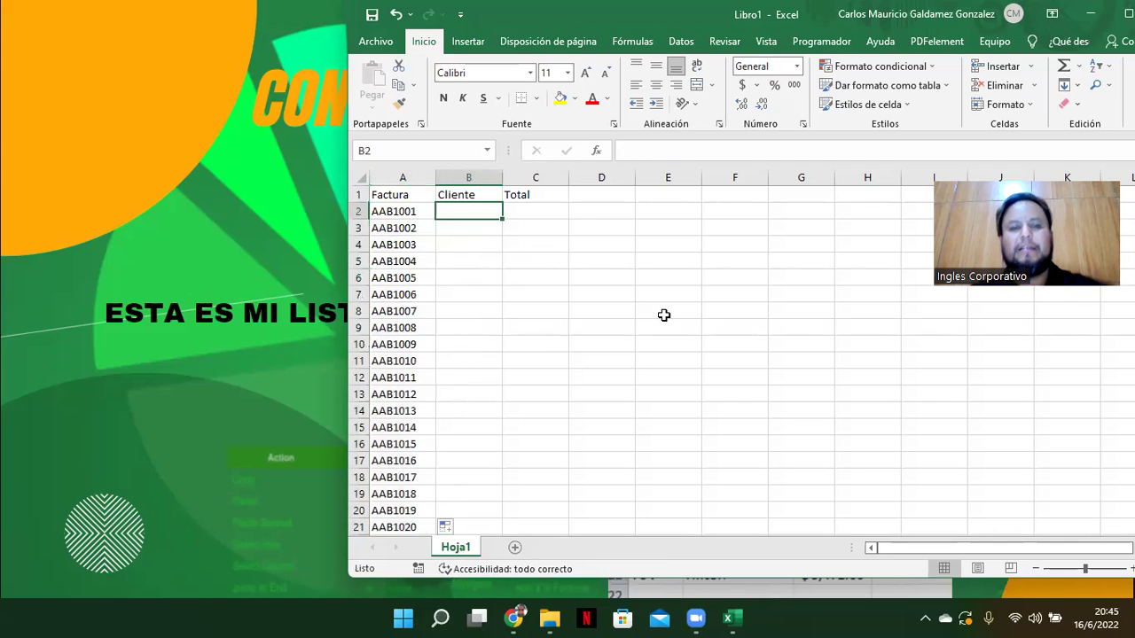
type("Juan")
key("Return")
type("Pedro")
key("Return")
type("Maria")
key("Return")
type("Luis")
key("Return")
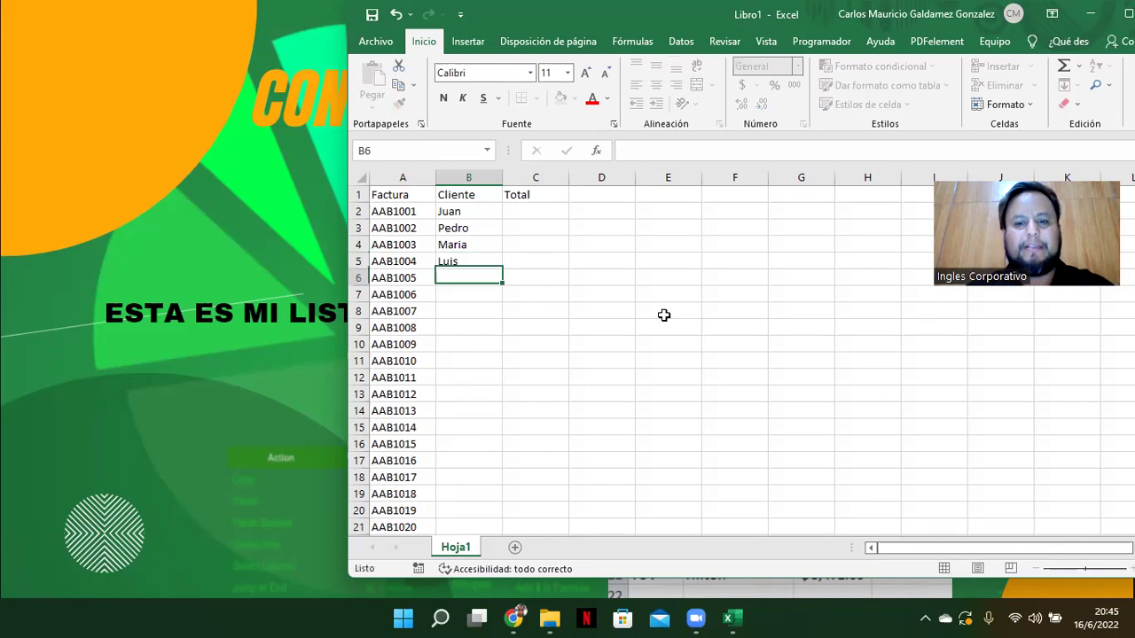
type("Juana")
key("Return")
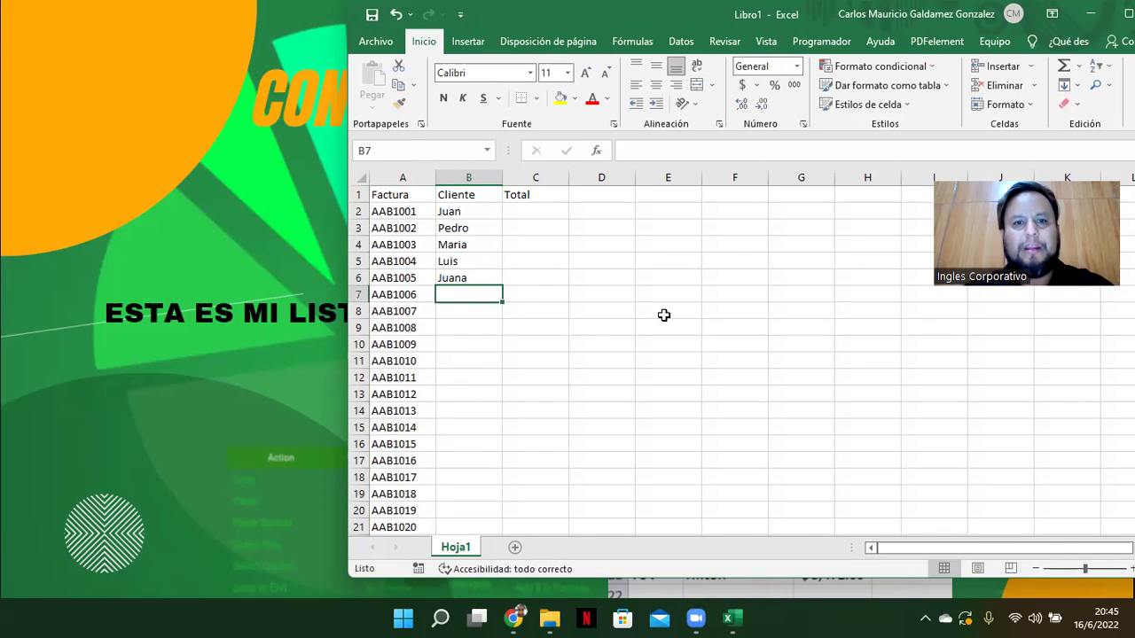
Repeat the same client first names in varied order in cells B7:B11.
type("Luis")
key("Return")
type("Juana")
key("Return")
key("Return")
type("Pedro")
key("Return")
type("Juan")
key("Return")
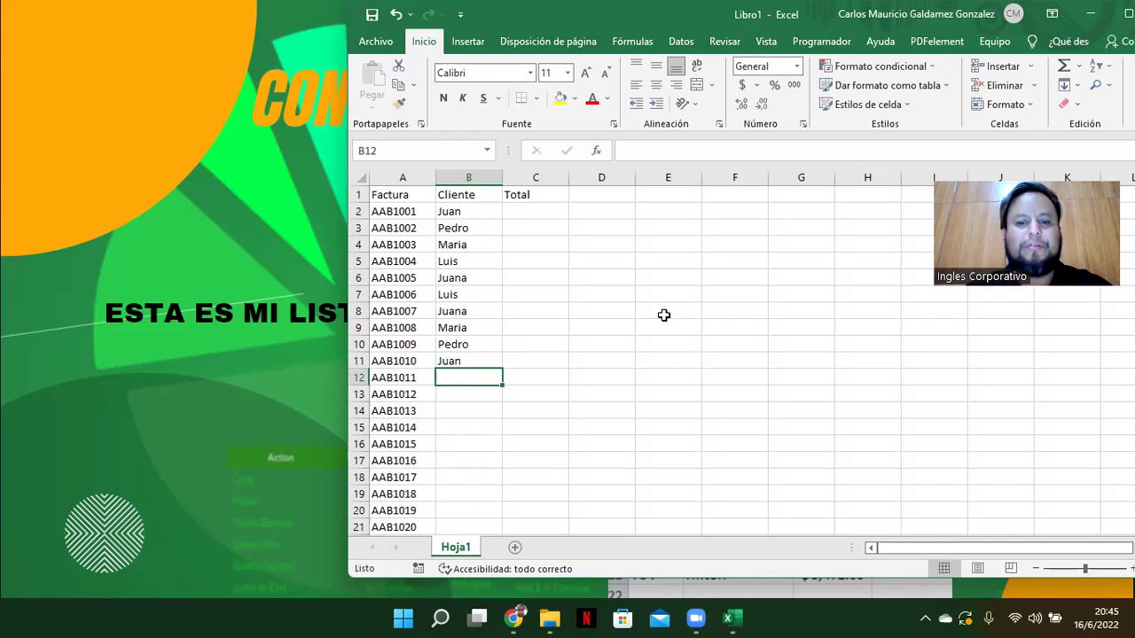
Fill cells B12:B16 with the client first names found in B3, B2, B4, B6 and B5, in that order.
type("Pedro")
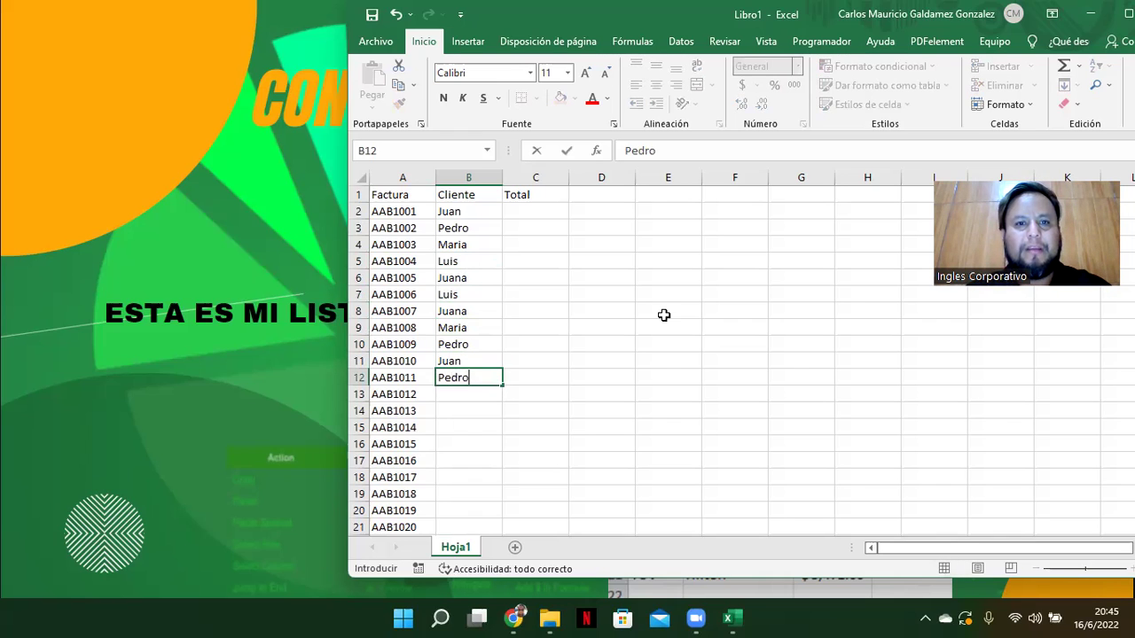
key("Return")
type("Juan")
key("Return")
type("Maria")
key("Return")
type("Juana")
key("Return")
type("L")
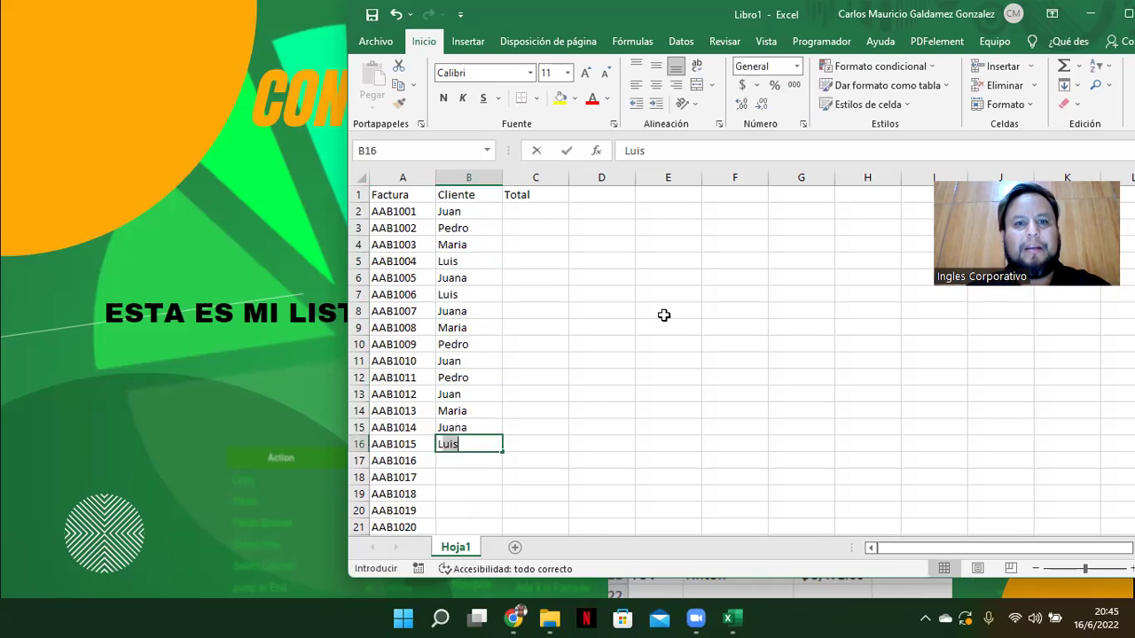
type("uis")
key("Return")
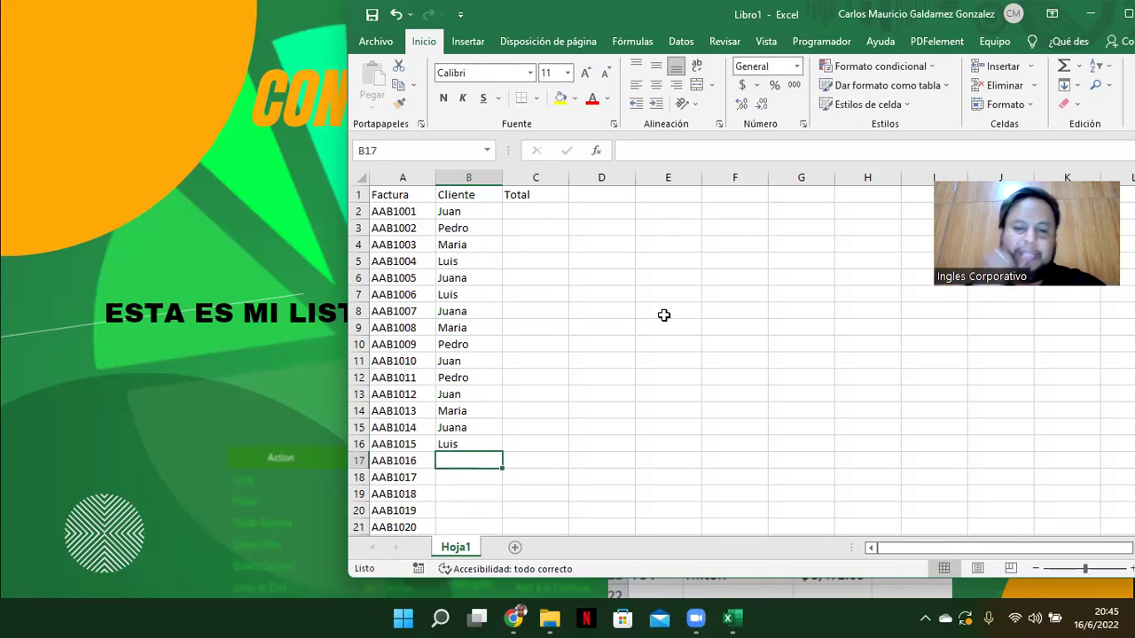
Complete the Cliente column in B17:B21 with the first names found in B5, B3, B4, B2 and B2 again.
type("Luis")
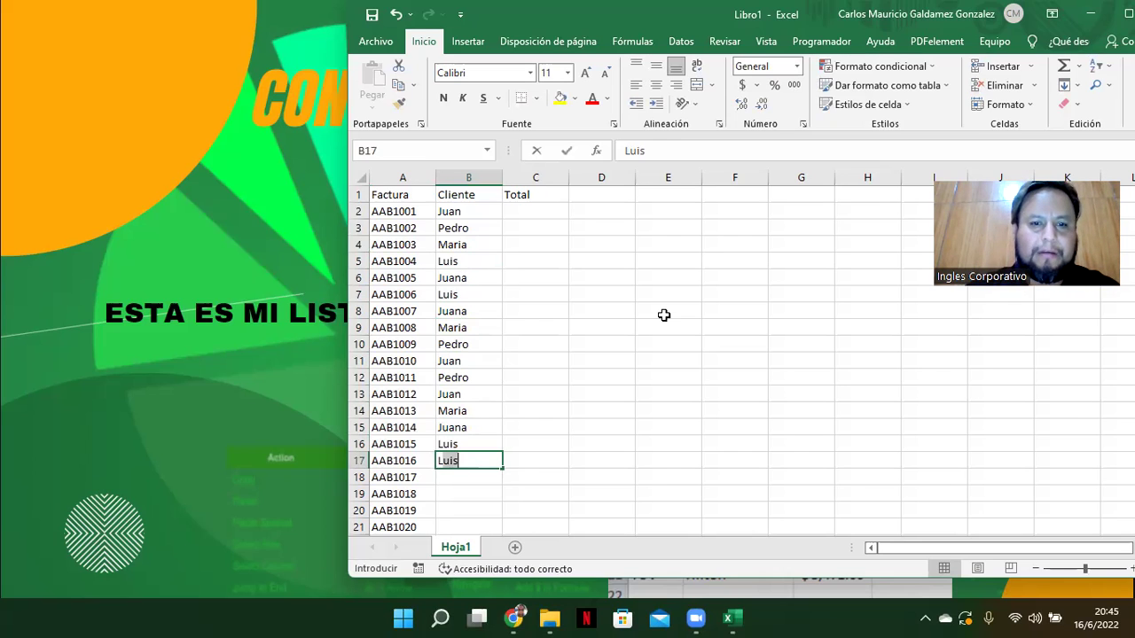
key("Return")
type("Pedro")
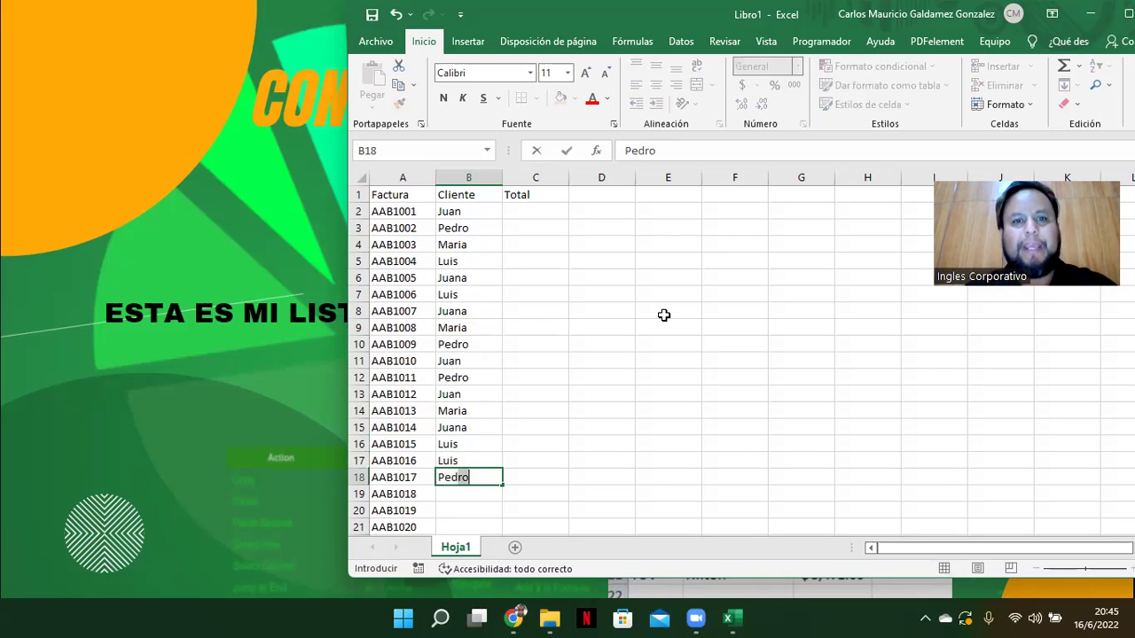
key("Return")
type("Maria")
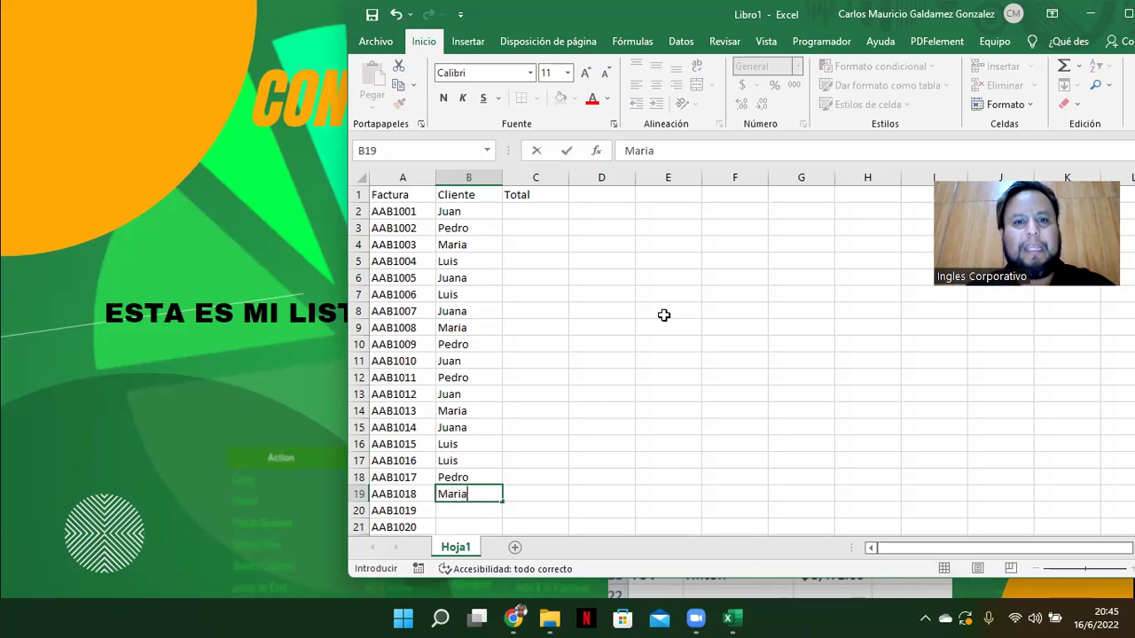
key("Return")
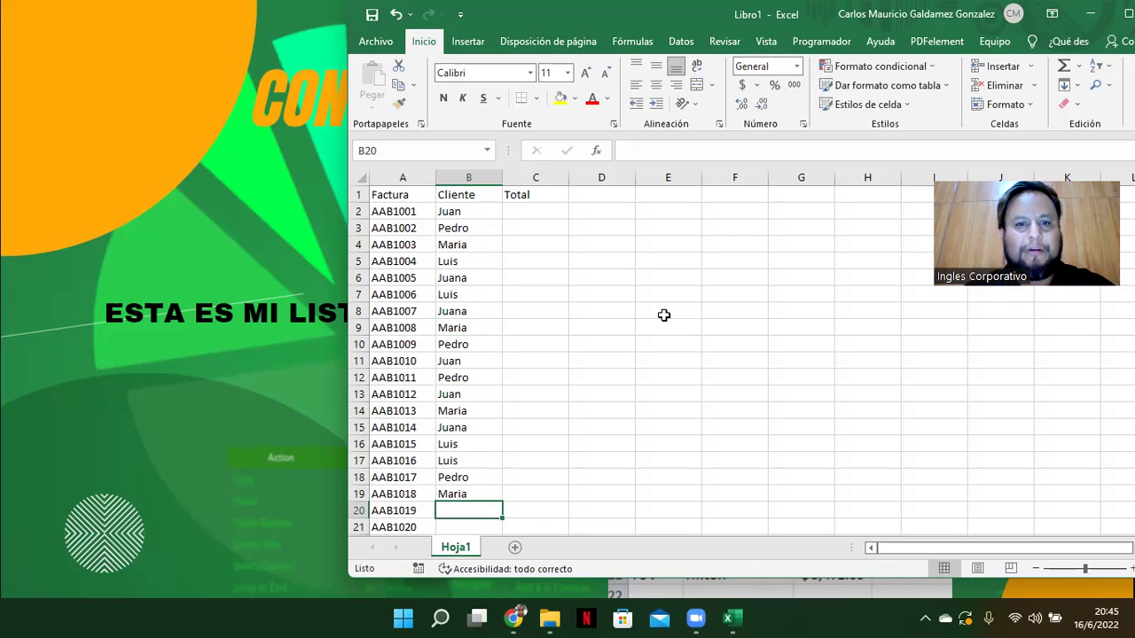
type("Juan")
key("Return")
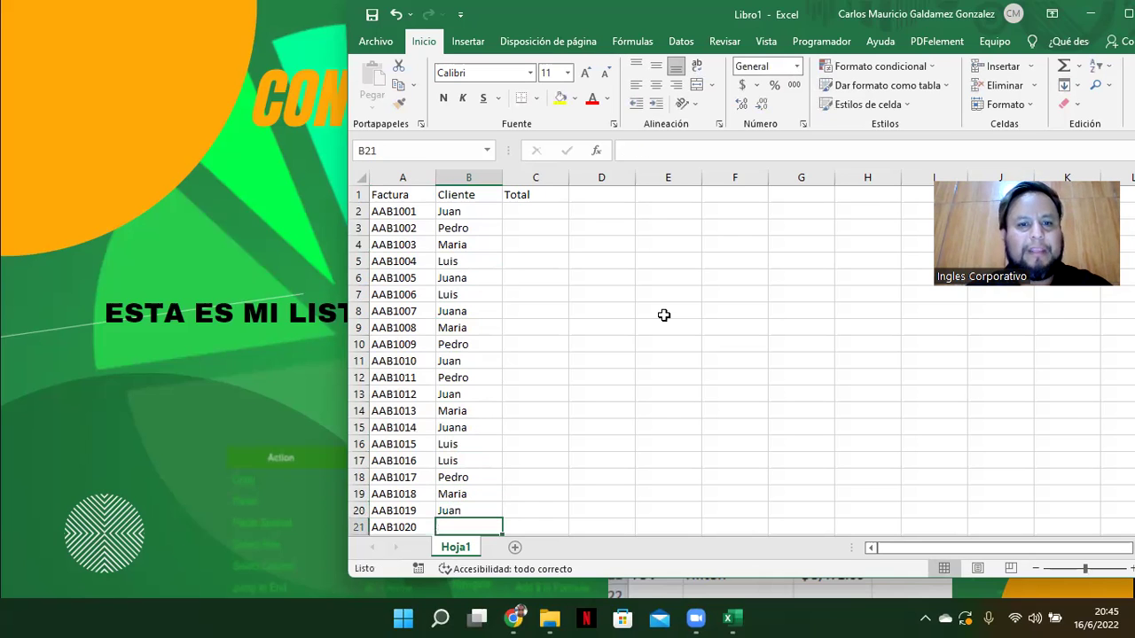
type("Juan")
key("Return")
Enter the totals 5, 4.25, 3.35, 7.5 and 8 in cells C2:C6.
key("Up")
key("Up")
key("Up")
key("Up")
key("Up")
key("Up")
key("Up")
key("Up")
key("Up")
key("Up")
key("Up")
key("Up")
key("Up")
key("Up")
key("Up")
key("Up")
key("Up")
key("Up")
key("Up")
key("Up")
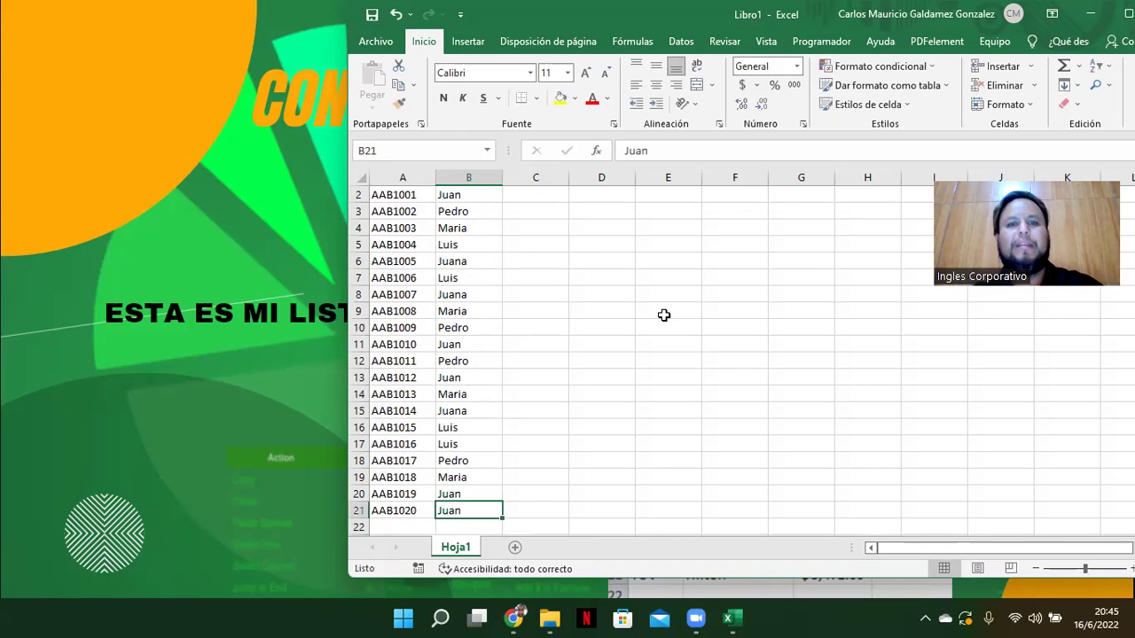
key("Up")
key("Right")
key("Down")
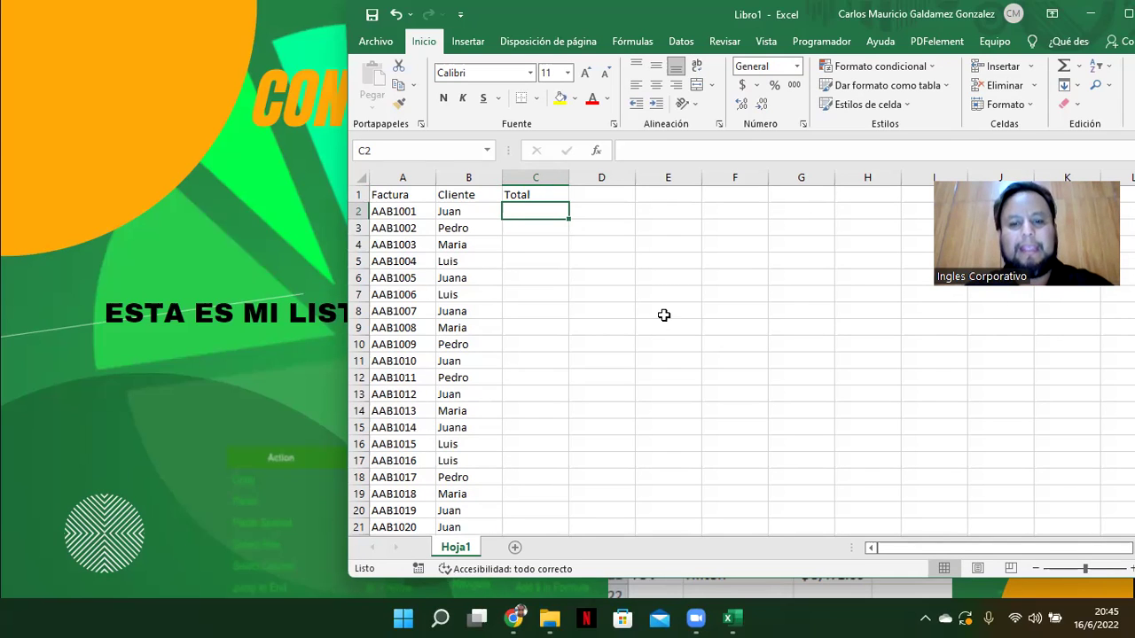
type("5")
key("Return")
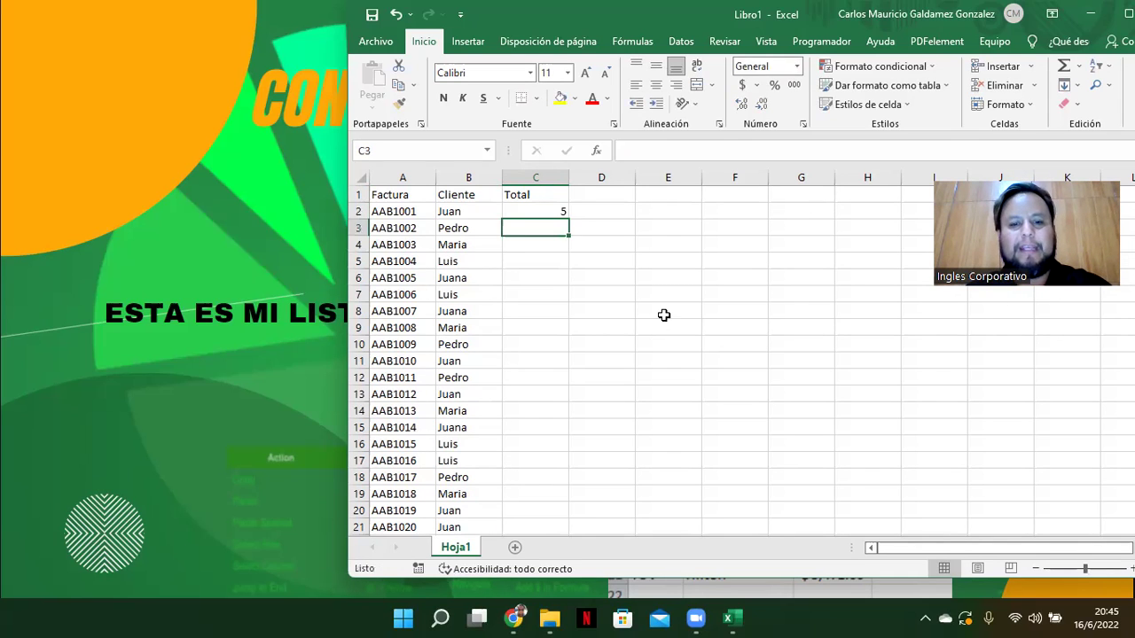
type("4.2")
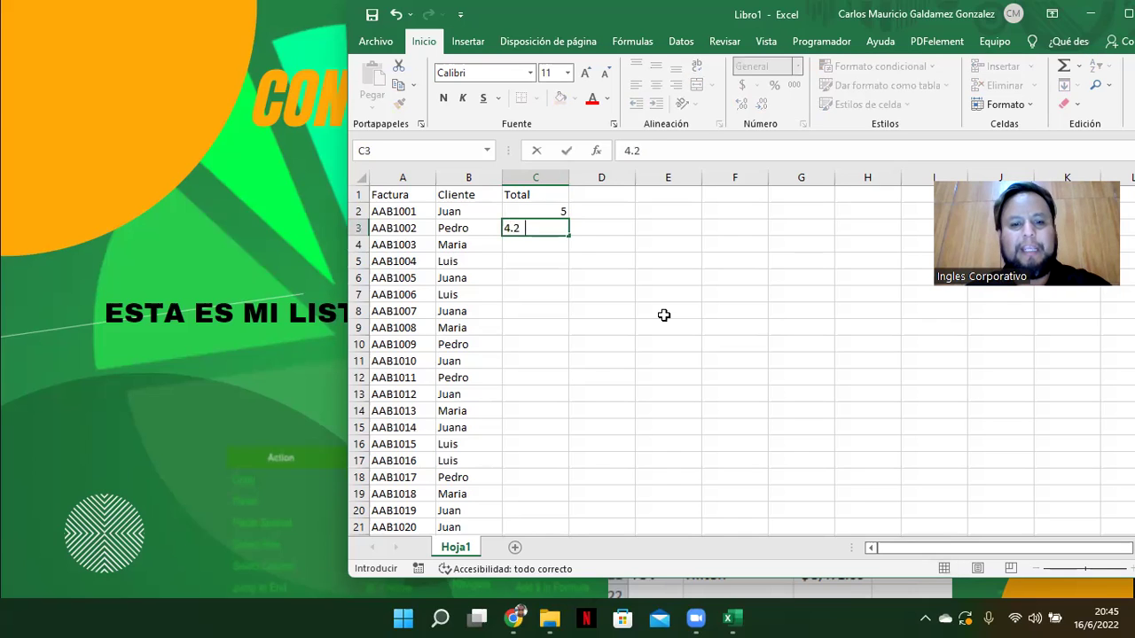
type("5")
key("Return")
type("3.35")
key("Return")
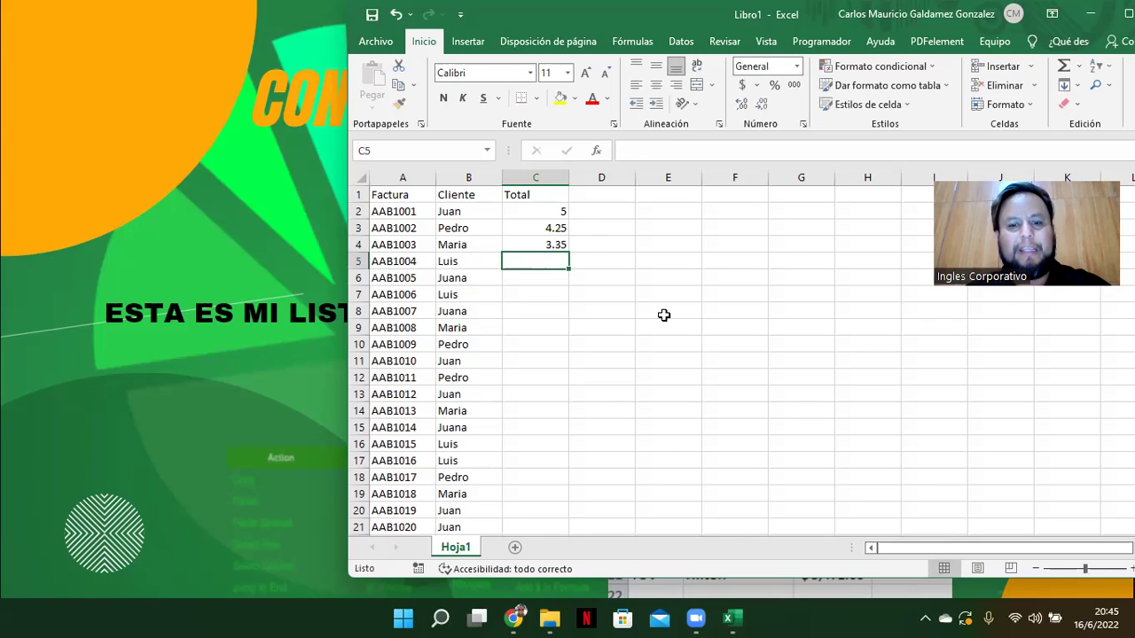
type("7.5")
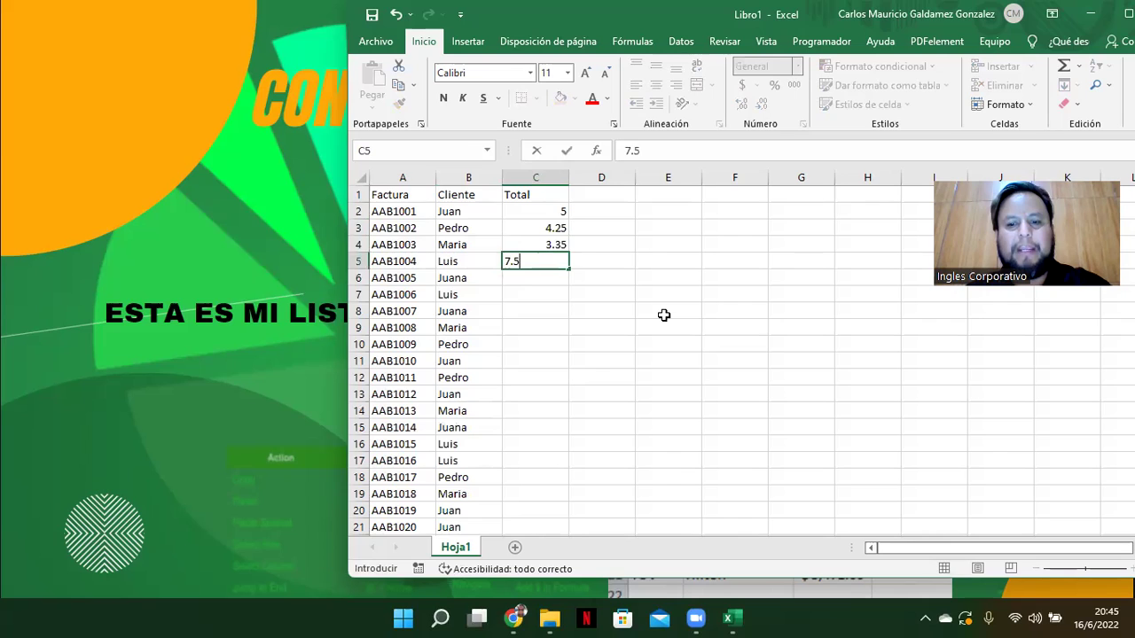
key("Return")
type("8")
key("Return")
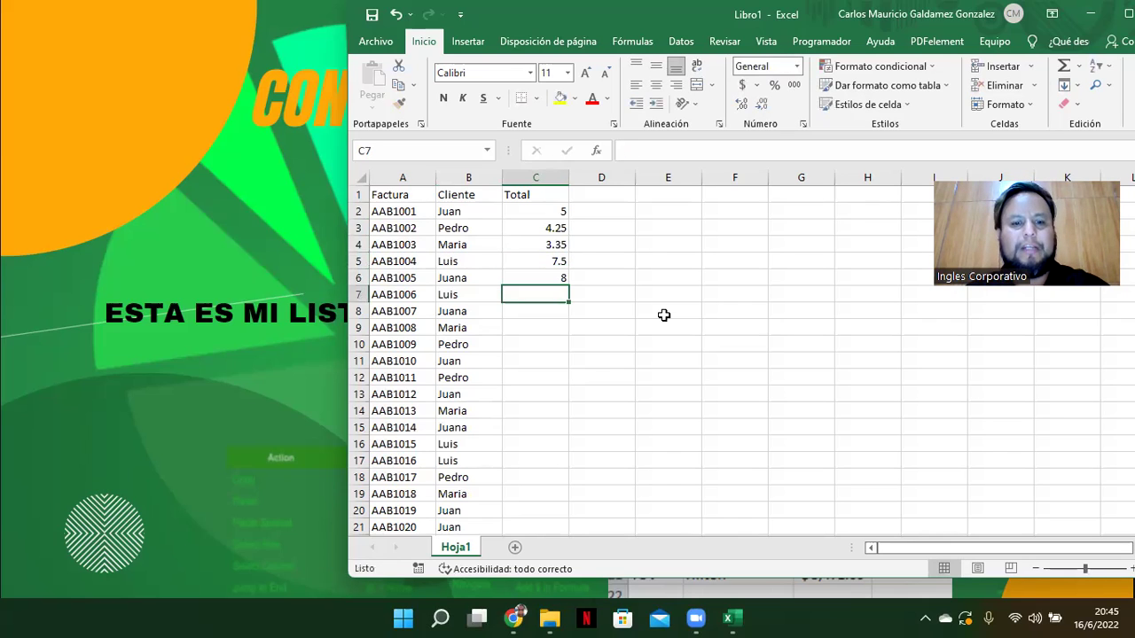
Enter the totals 5 and 3 in C7:C8, skip C9, and enter 7, 4, 8, 9 and 10 in C10:C14.
type("5")
key("Return")
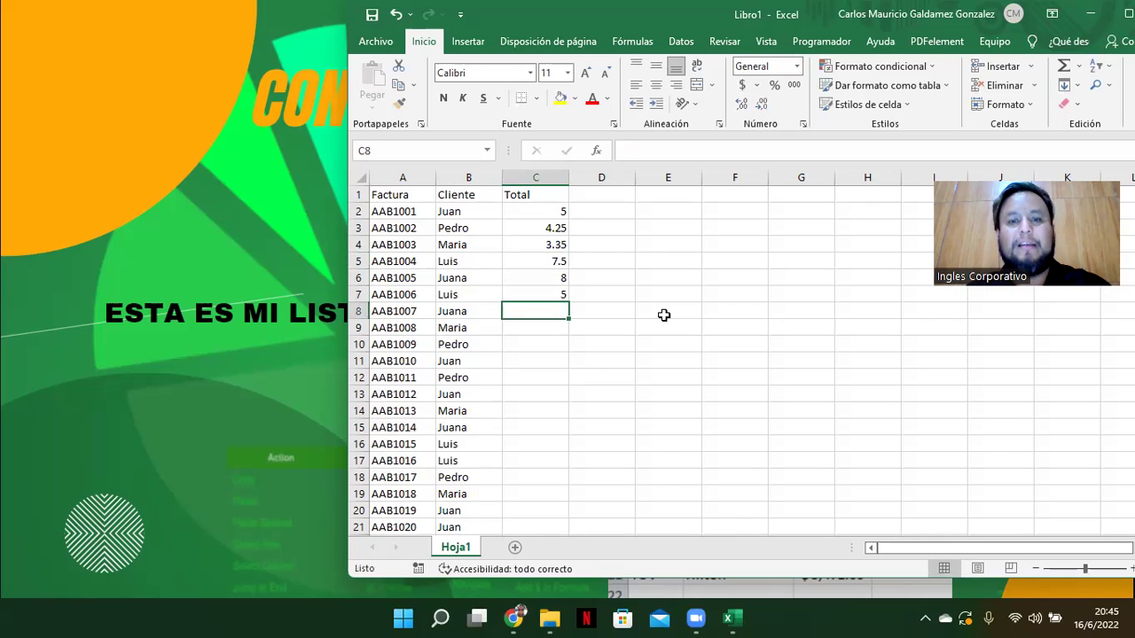
type("3")
key("Return")
key("Return")
type("7")
key("Return")
type("4")
key("Return")
type("8")
key("Return")
type("9")
key("Return")
type("10")
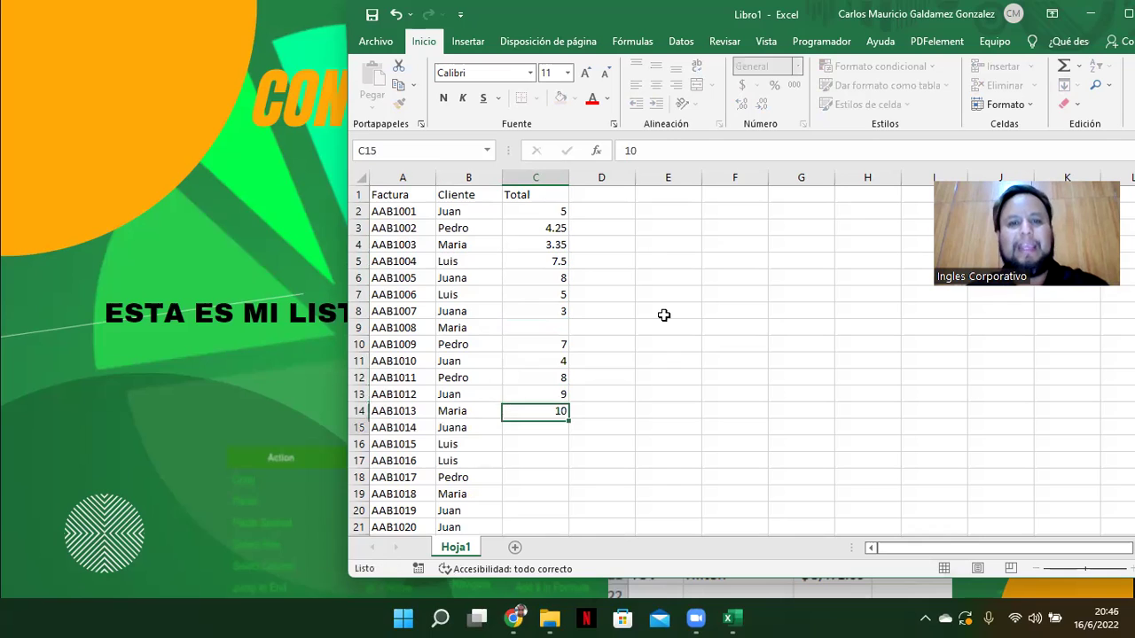
key("Return")
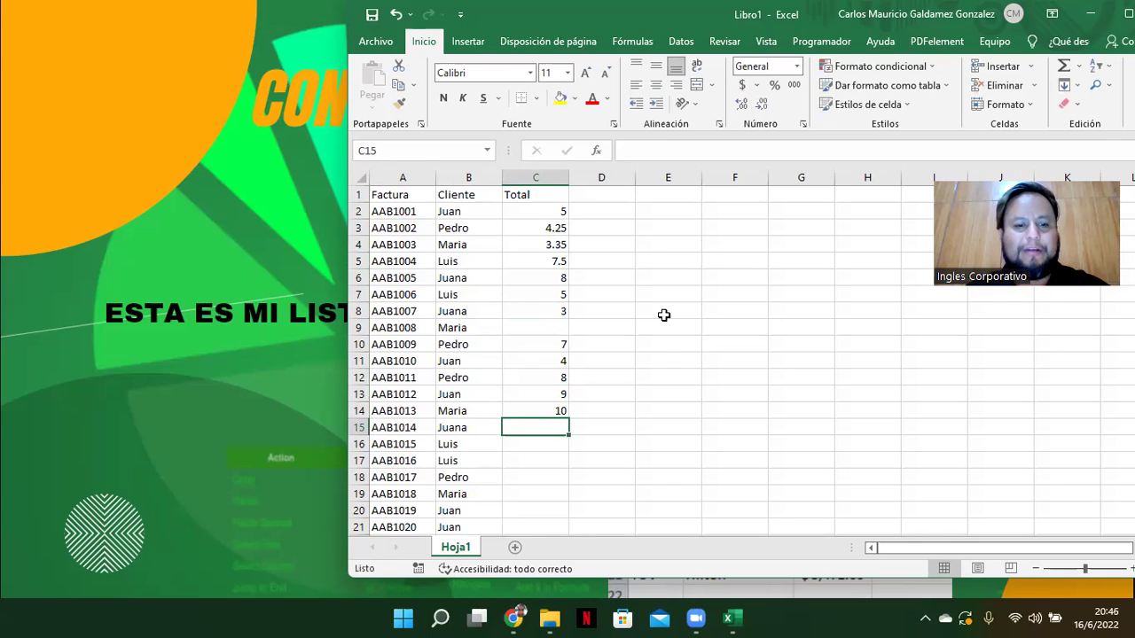
Enter the totals 2.35, 4.55 and 6.25 in cells C15:C17.
type("2.35")
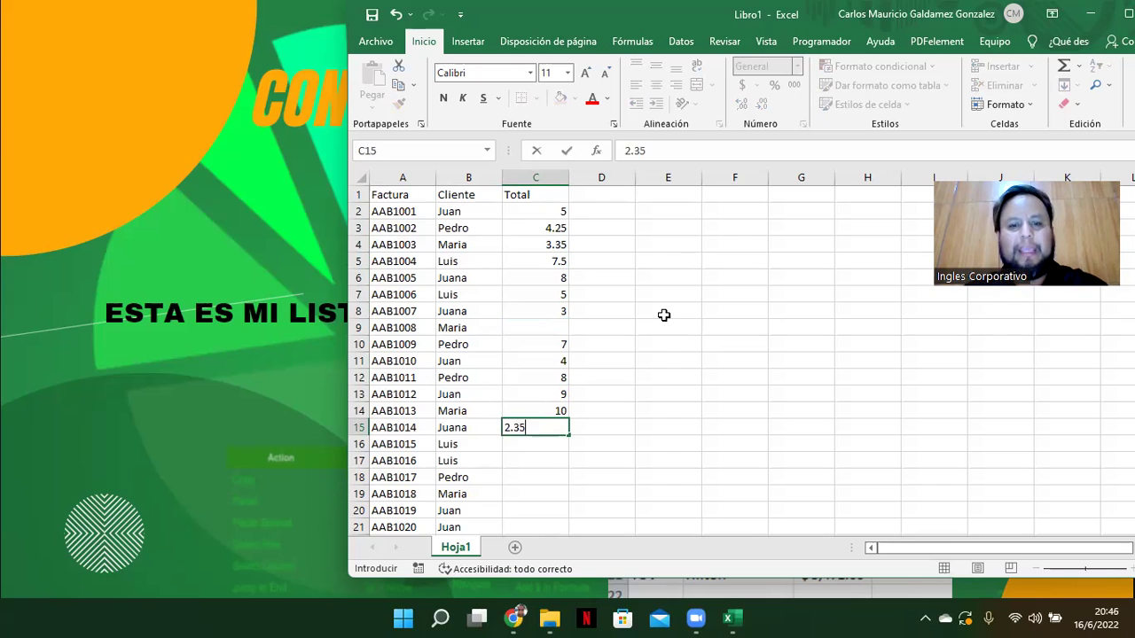
key("Return")
type("4.55")
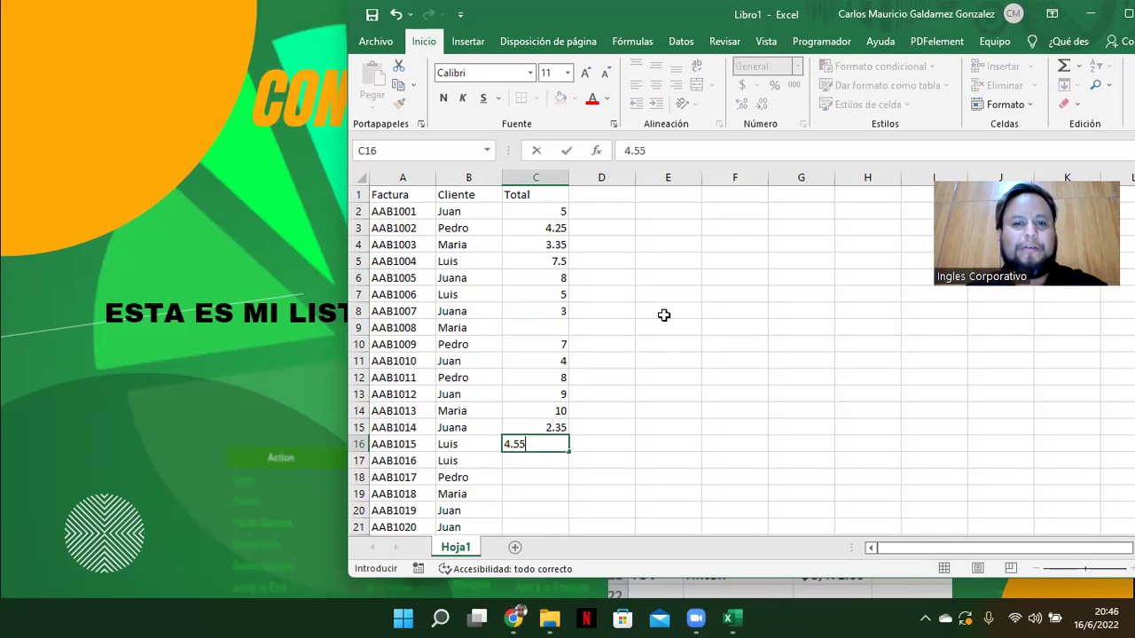
key("Return")
type("6.22")
key("Return")
key("Up")
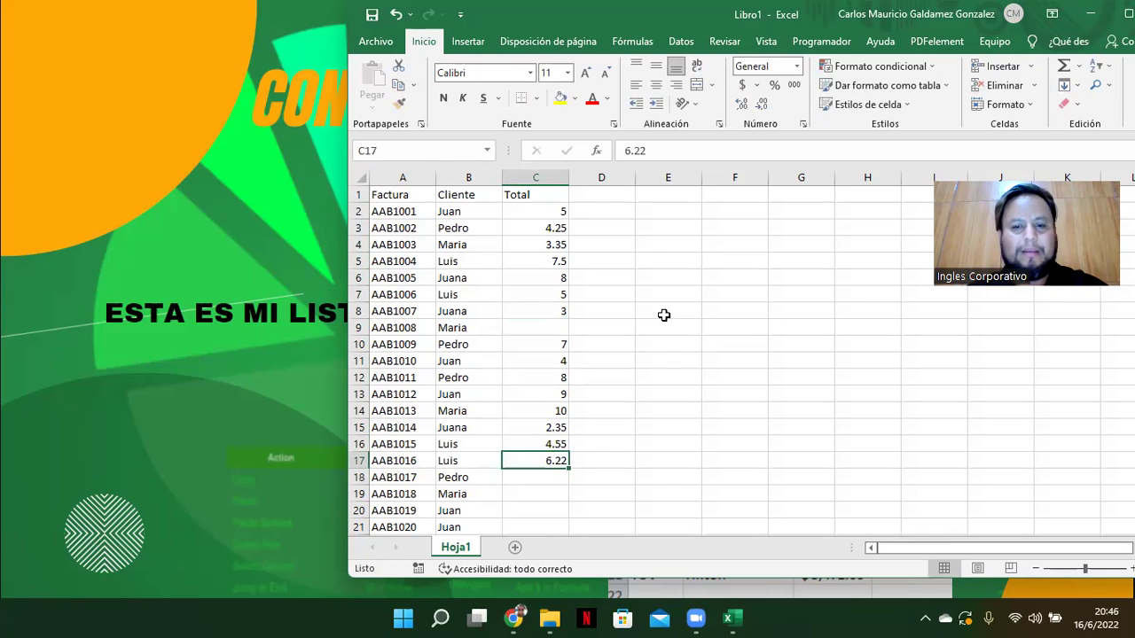
type("6.")
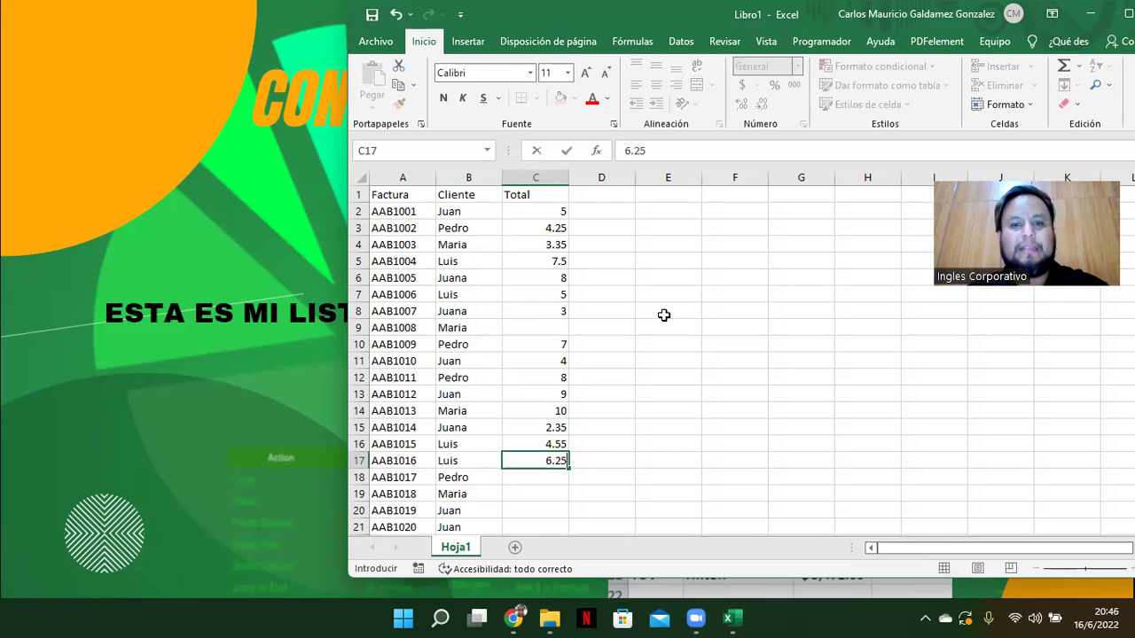
key("Return")
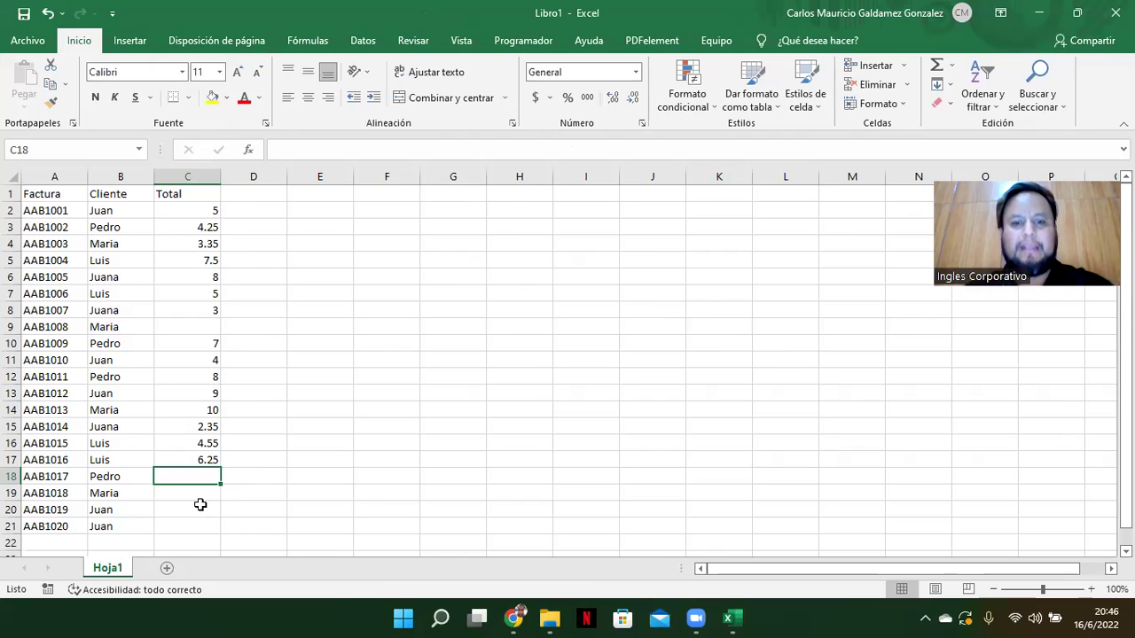
Enter the last totals 6, 1.25, 0.75 and 9 in cells C18:C21.
type("6.")
key("Return")
type("1.25")
key("Return")
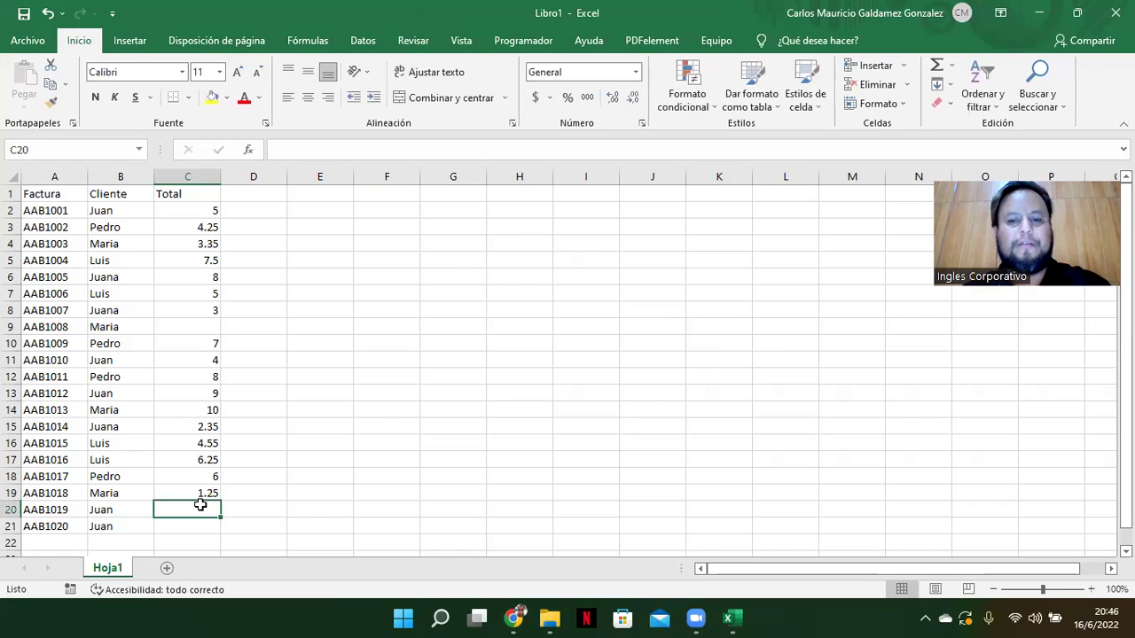
type("0.75")
key("Return")
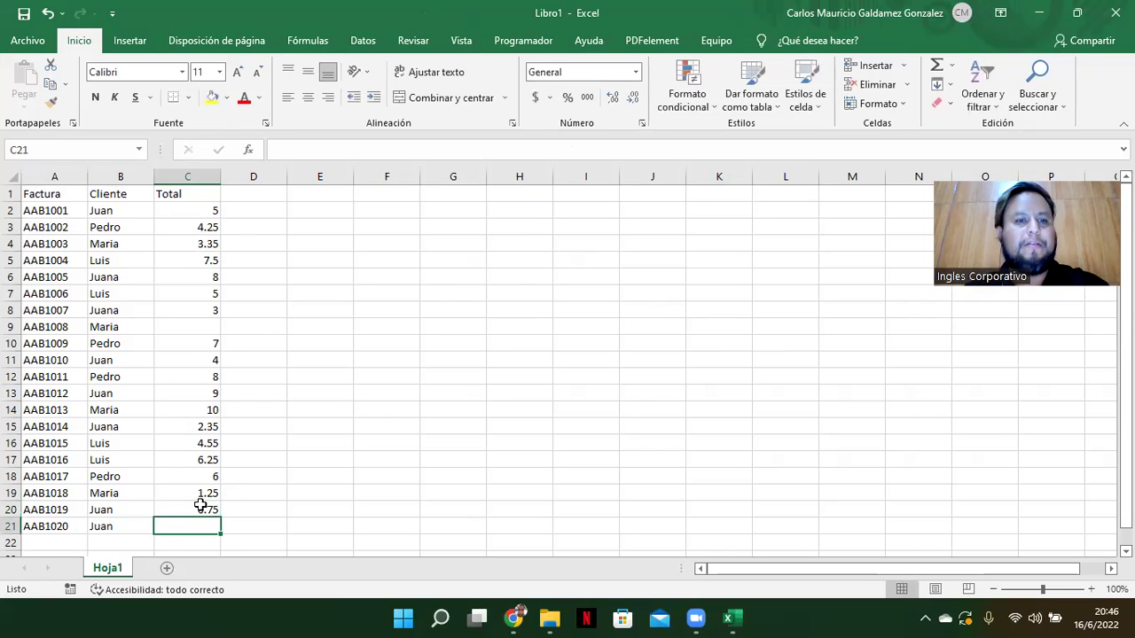
type("9")
key("Return")
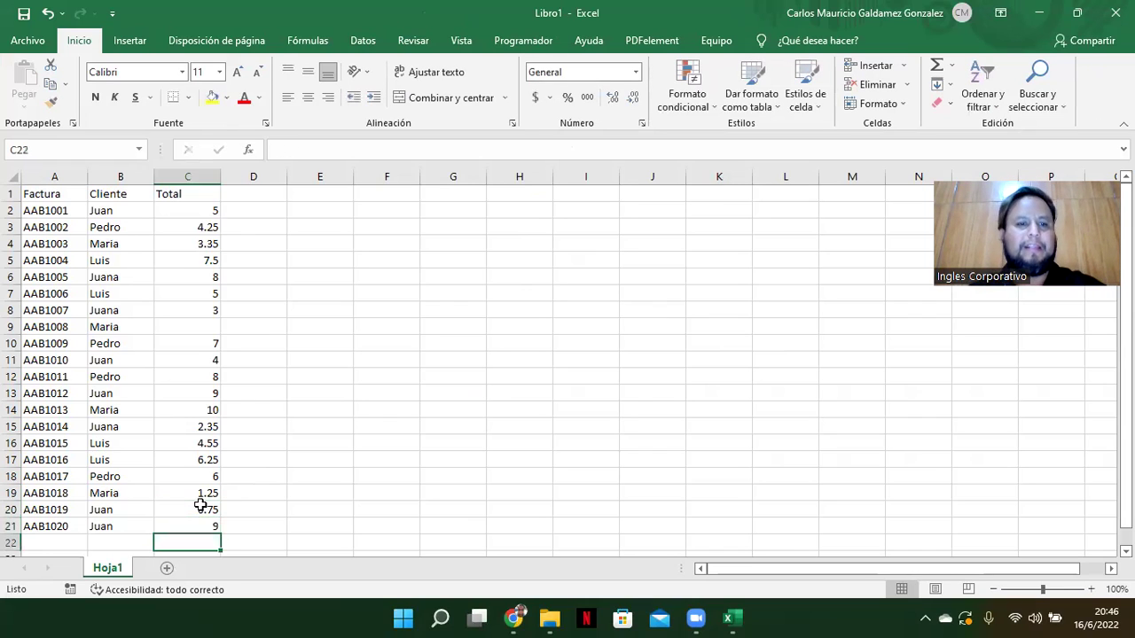
Apply the dollar accounting number format to the totals in C2:C21.
left_click(170, 216)
left_click_drag(170, 227, 186, 516)
left_click(536, 98)
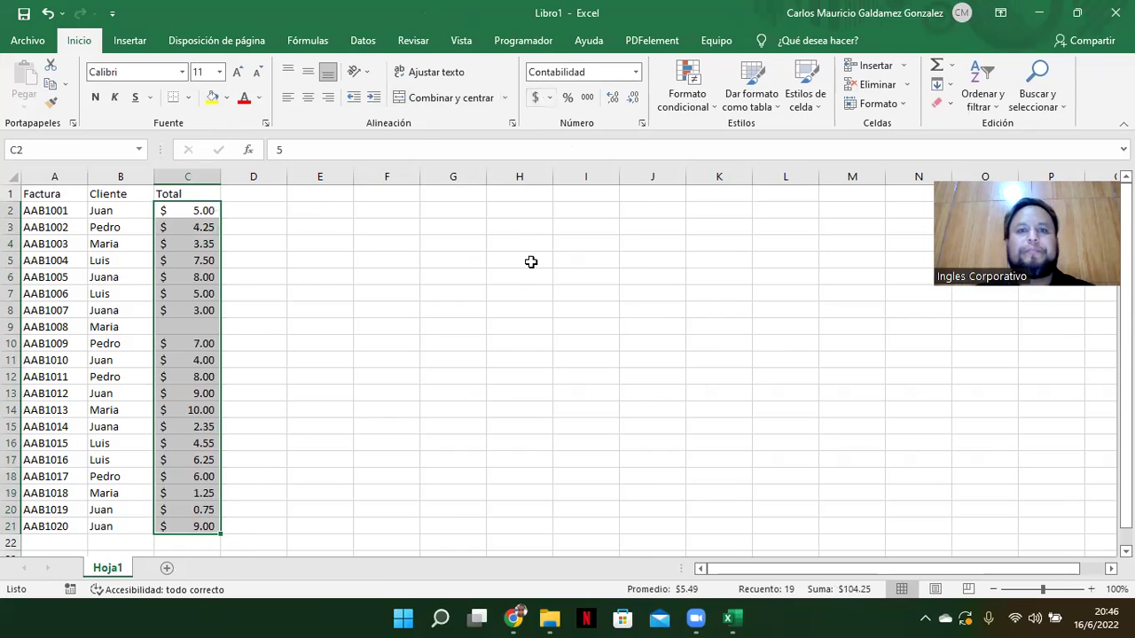
Fill in the missing total in C9 with 8.
left_click(176, 336)
left_click(202, 327)
type("8")
key("ctrl+Return")
Consolidate B2:C21 into F2 with the Suma function, adding the range as a reference and using only Fila superior labels.
left_click(359, 208)
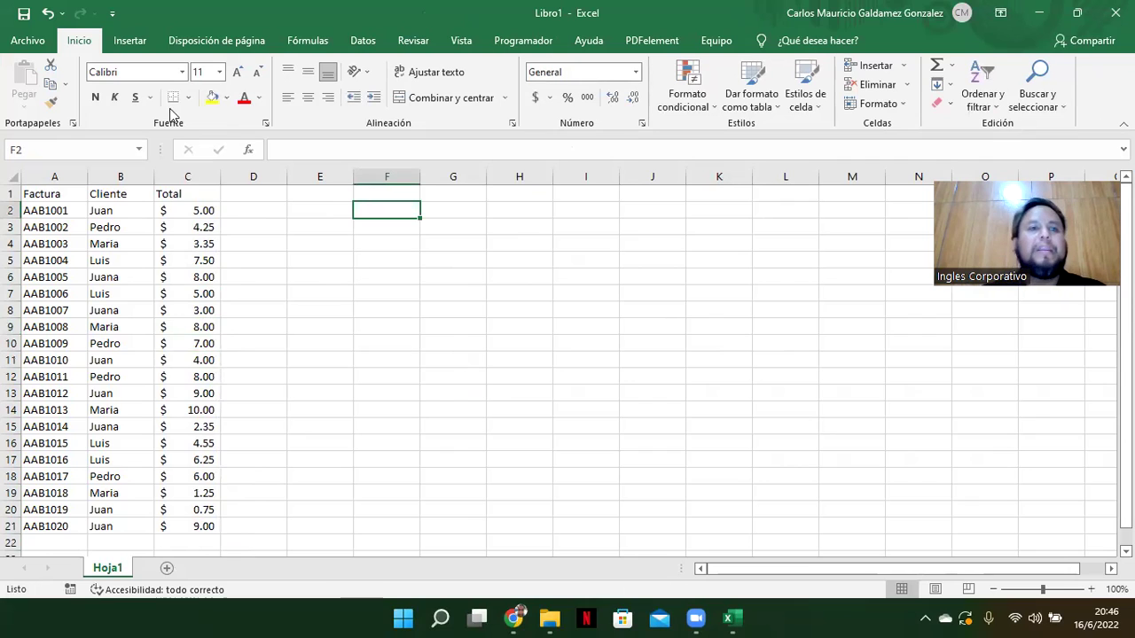
left_click(368, 43)
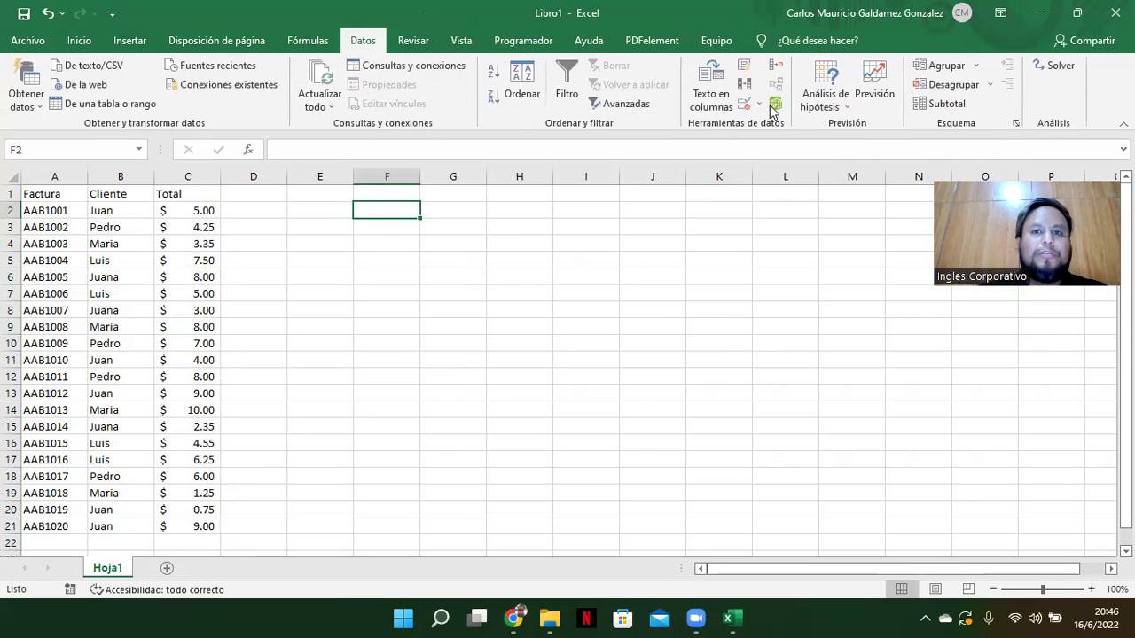
left_click(776, 65)
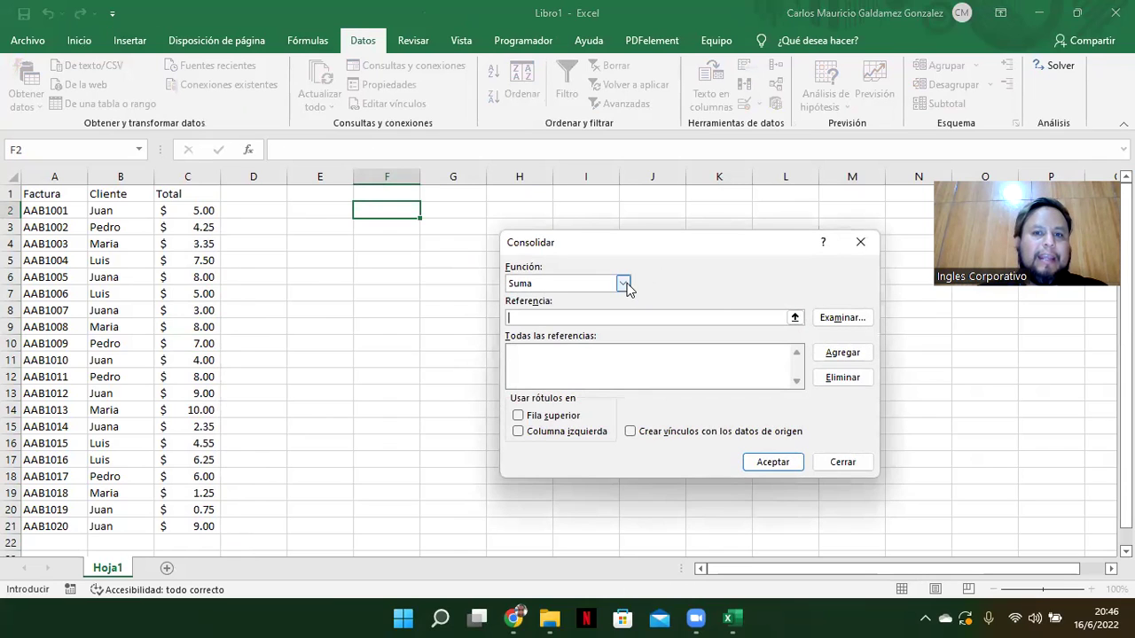
left_click(795, 317)
left_click_drag(118, 215, 200, 527)
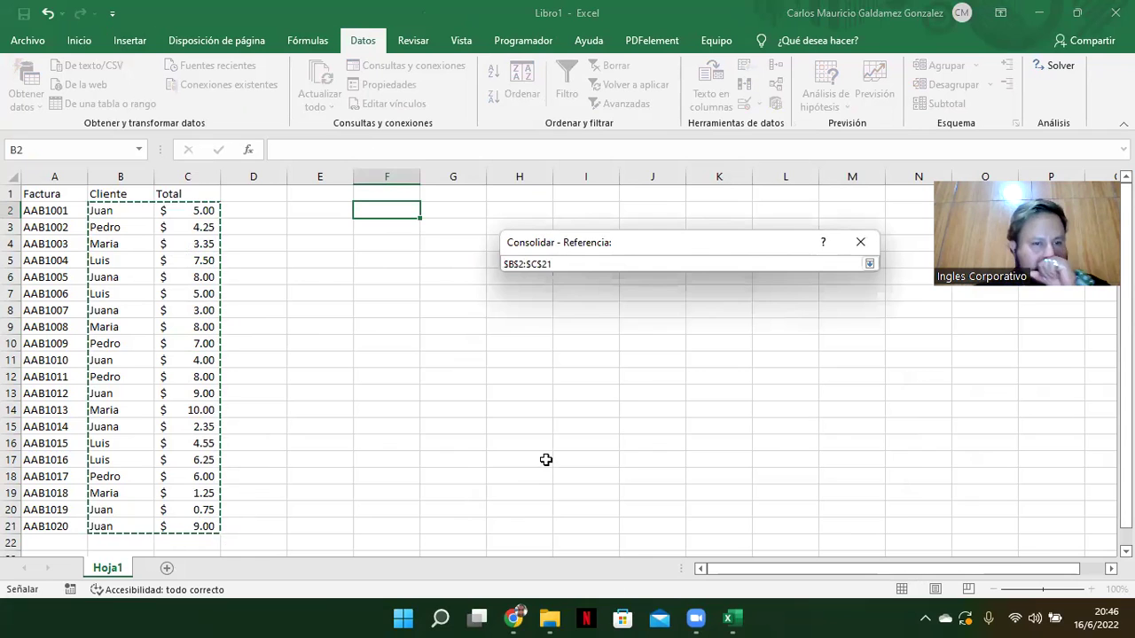
left_click(869, 263)
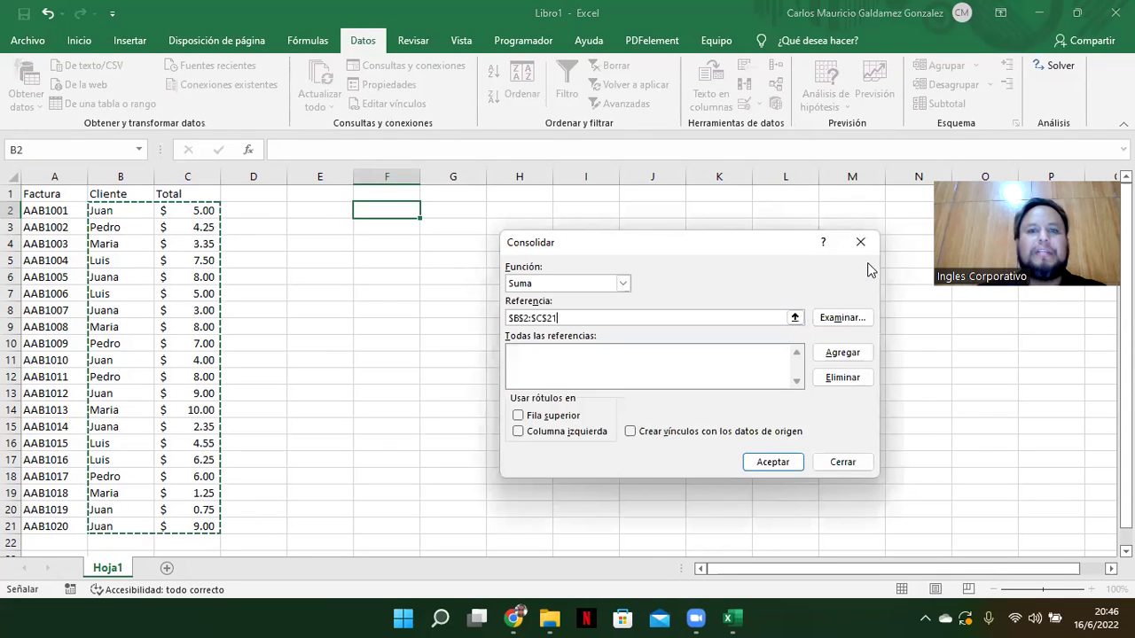
left_click(834, 355)
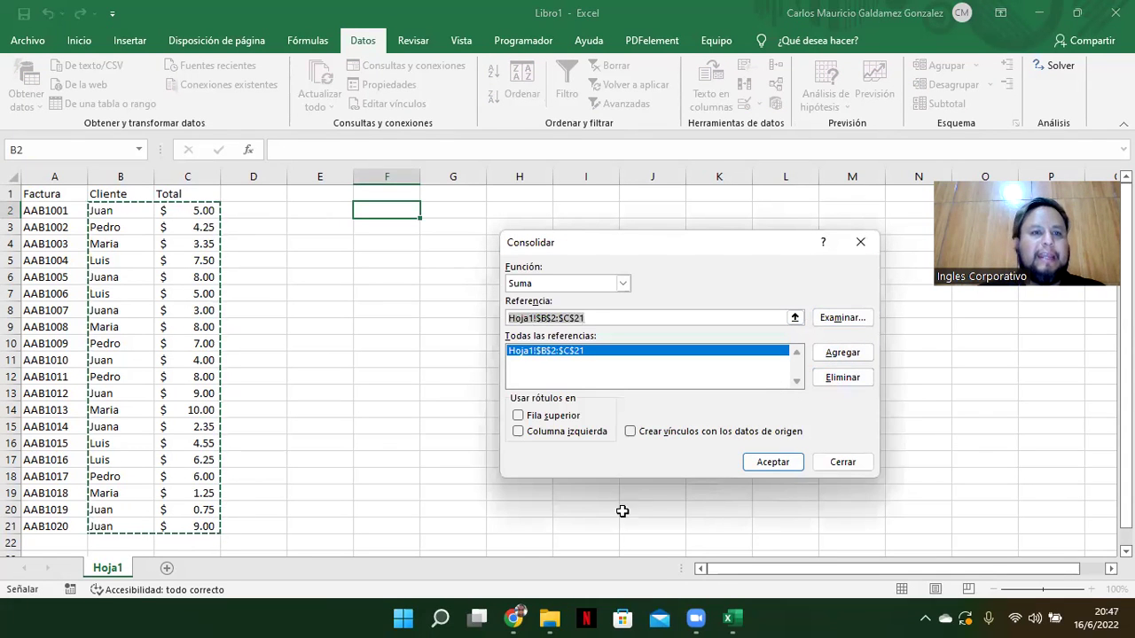
left_click(548, 417)
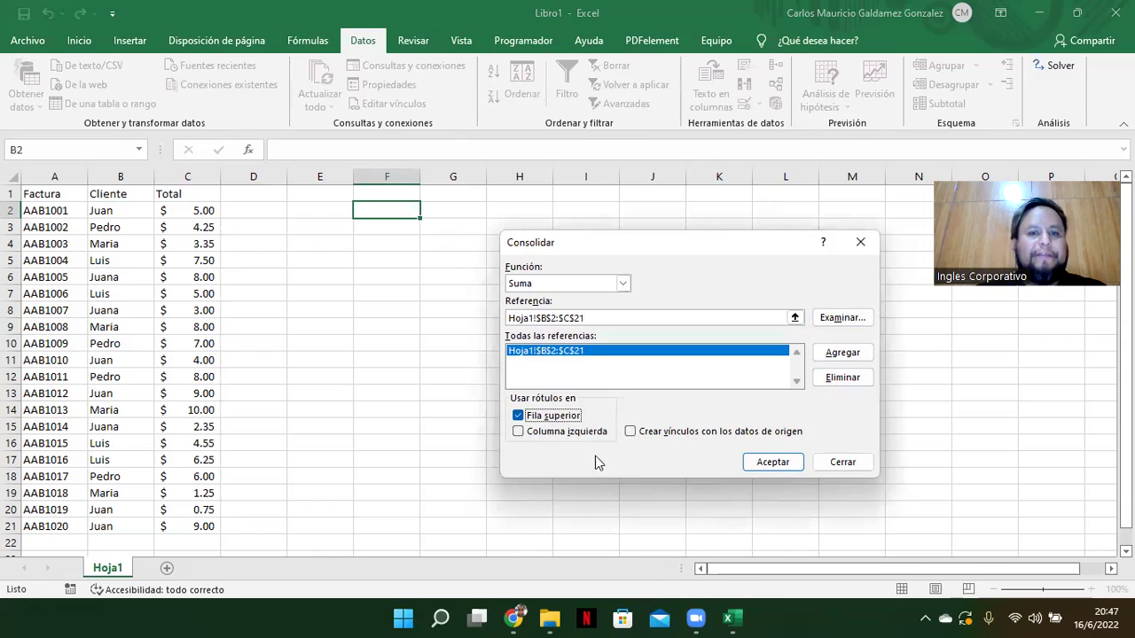
left_click(776, 462)
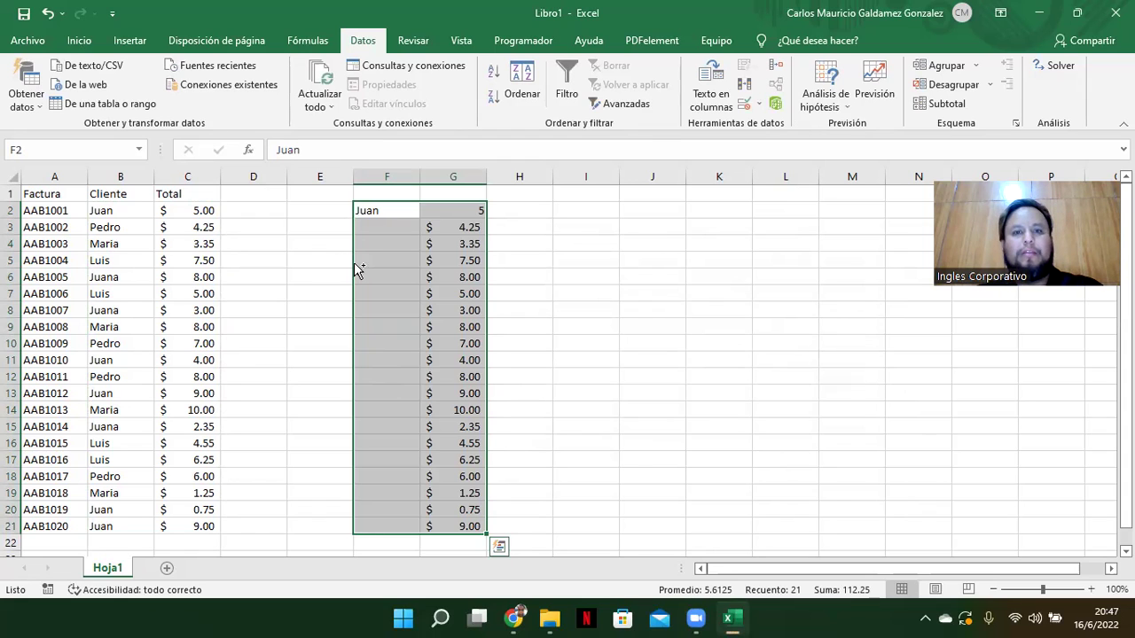
Undo the last consolidation and consolidate B2:C21 into F2 again with Suma, using both Fila superior and Columna izquierda labels.
key("ctrl+z")
left_click(774, 67)
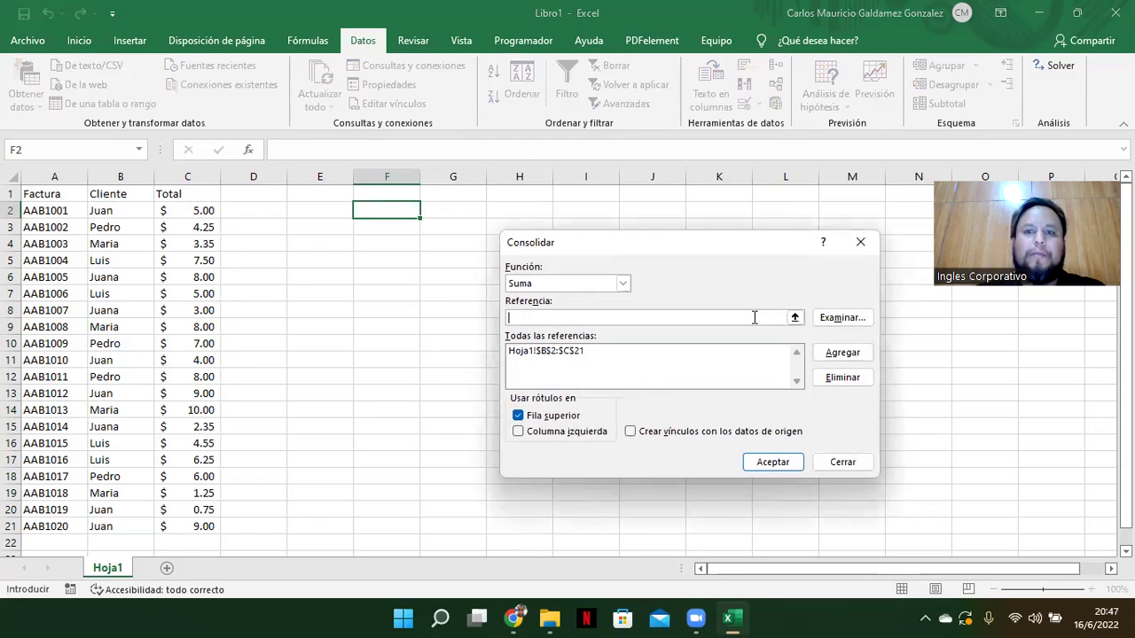
left_click(544, 432)
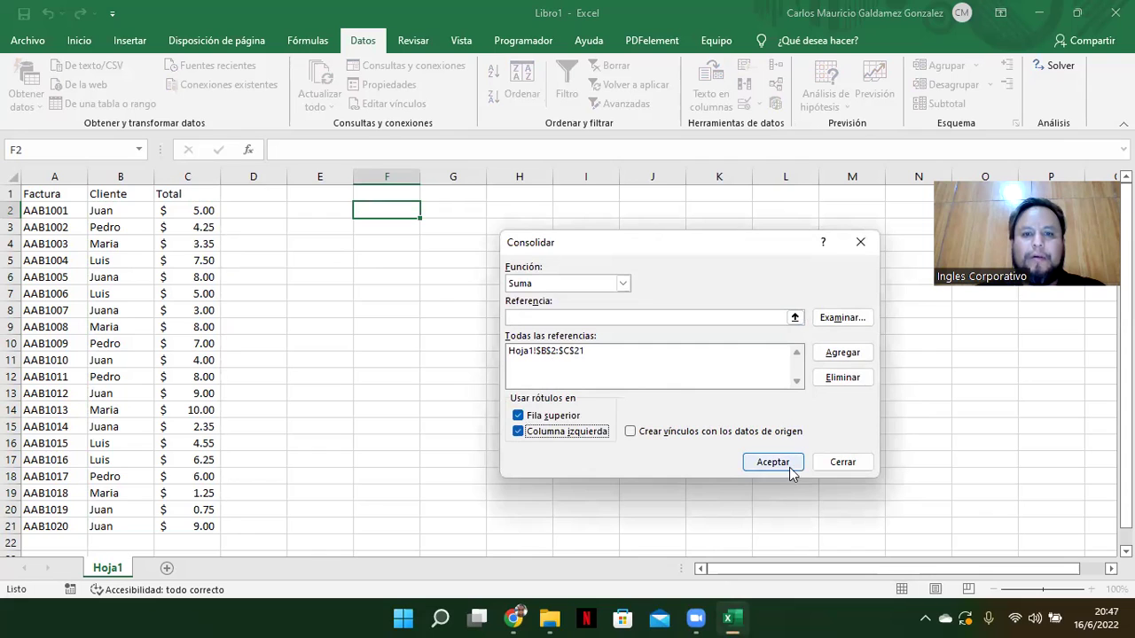
left_click(564, 353)
left_click(772, 462)
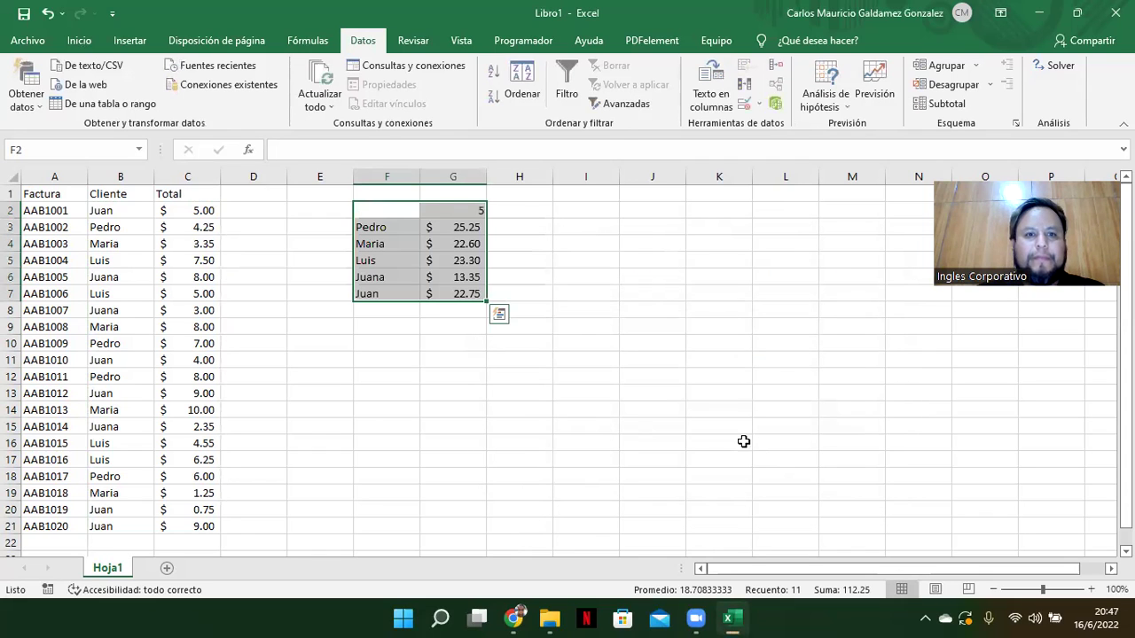
Compare the consolidated labels in F2:F3 with the distinct clients listed in B2:B6.
left_click(382, 228)
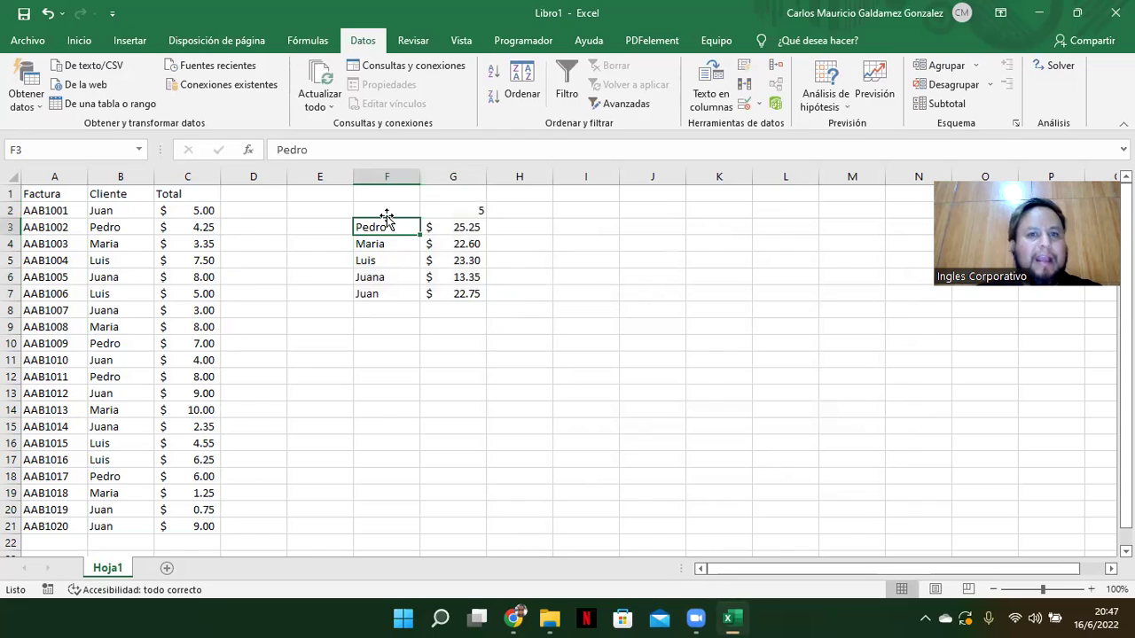
left_click(383, 214)
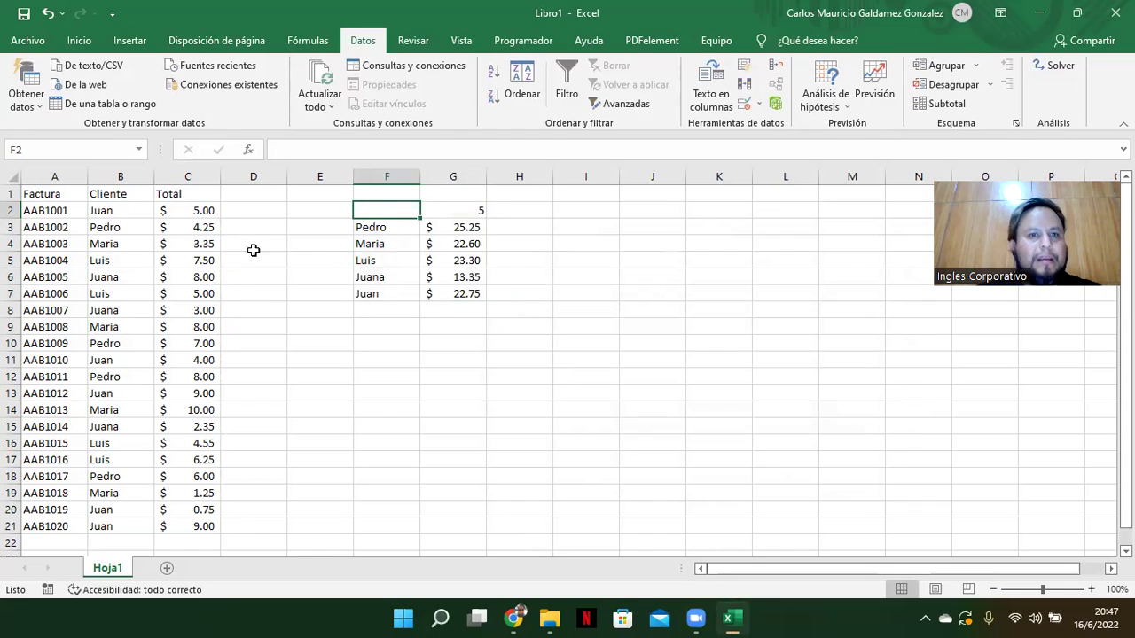
left_click(127, 216)
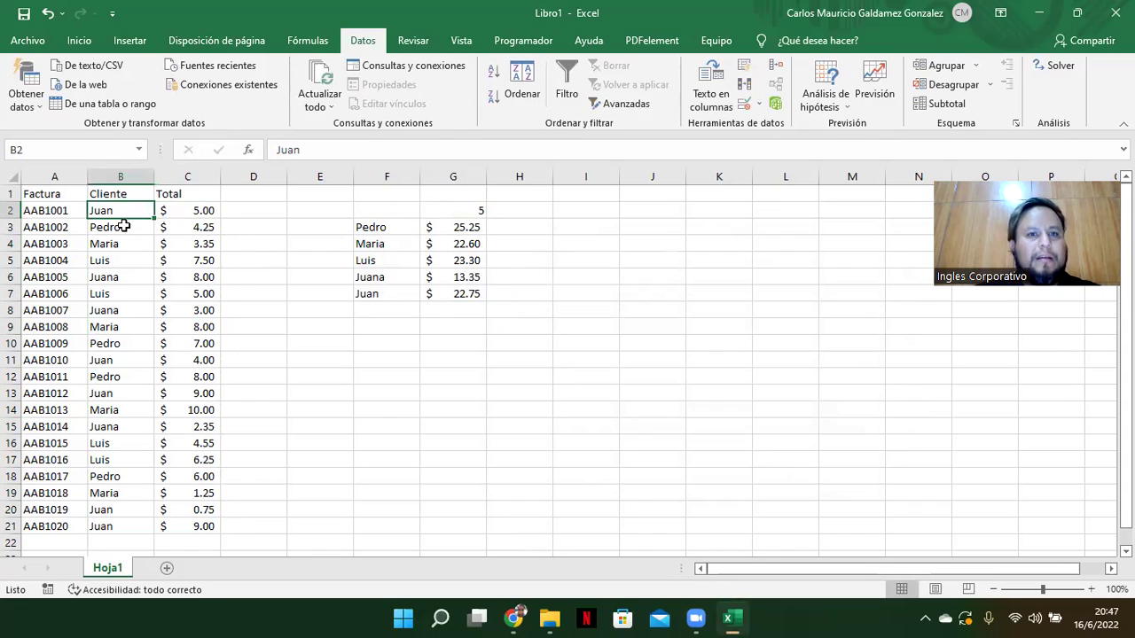
left_click(124, 227, "ctrl")
left_click(130, 246, "ctrl")
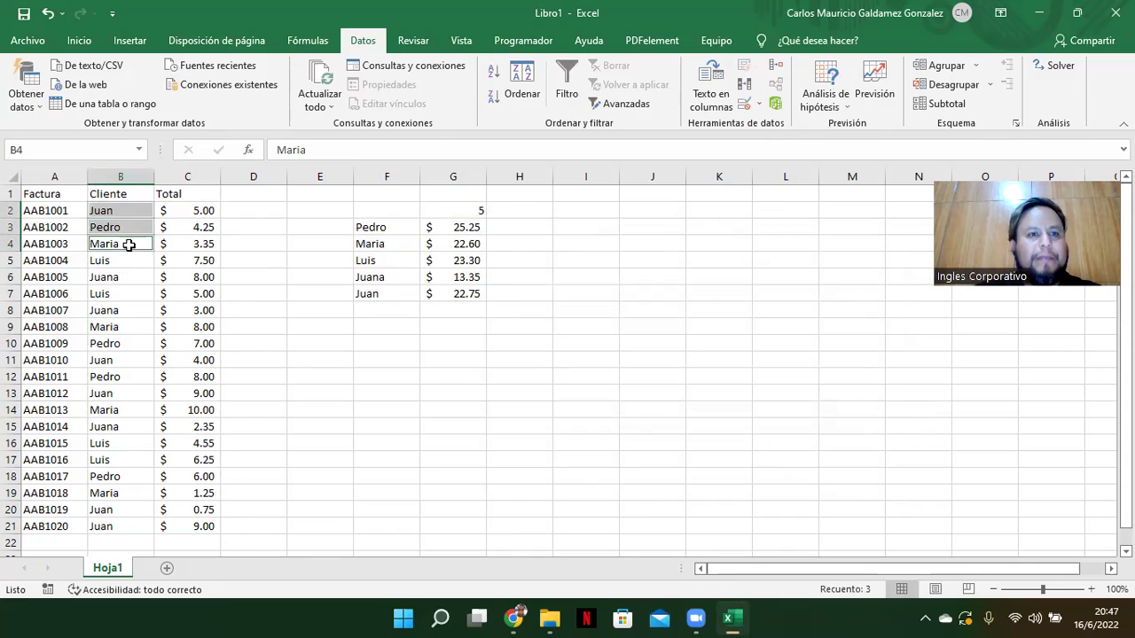
left_click(128, 262, "ctrl")
left_click(130, 277, "ctrl")
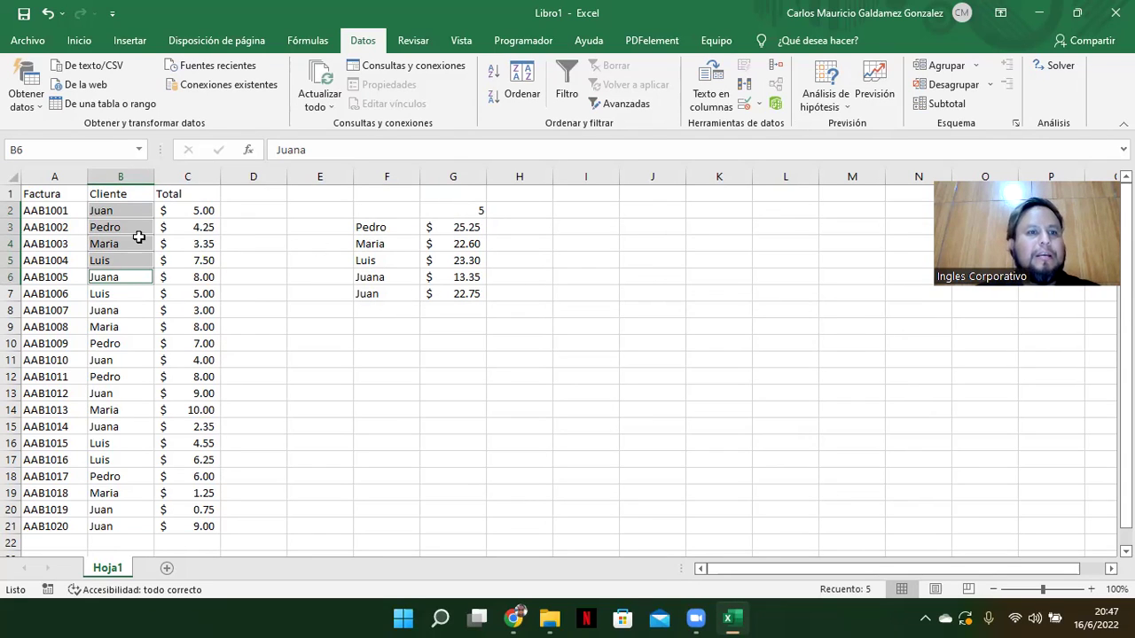
left_click(106, 216)
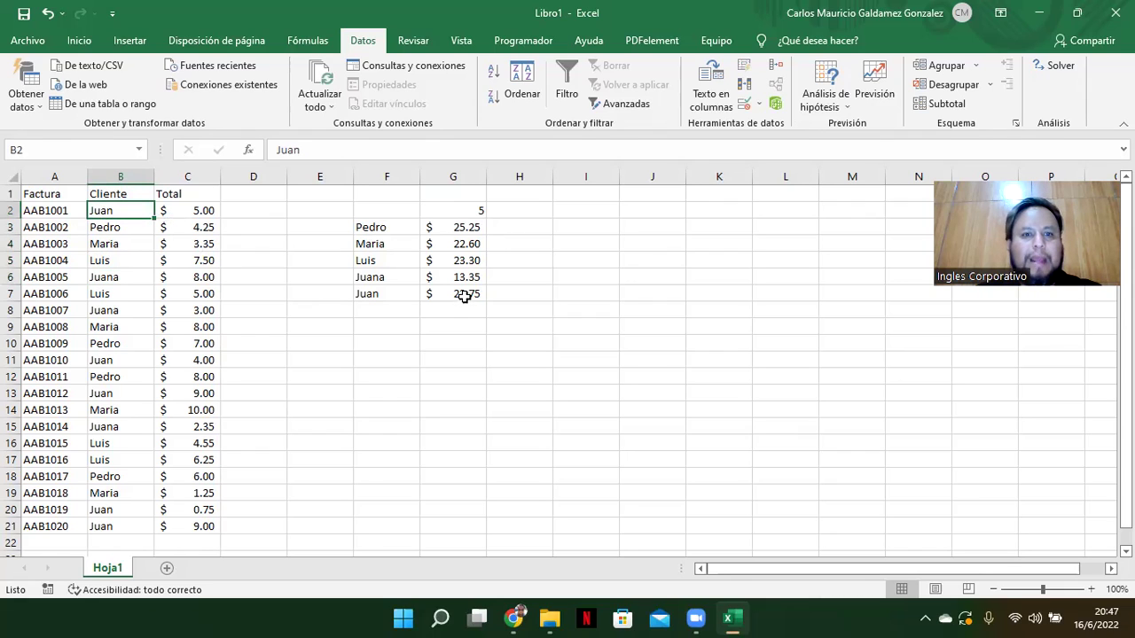
Select the first client's totals in C2, C11, C13, C20 and C21 to check their sum.
left_click(191, 209)
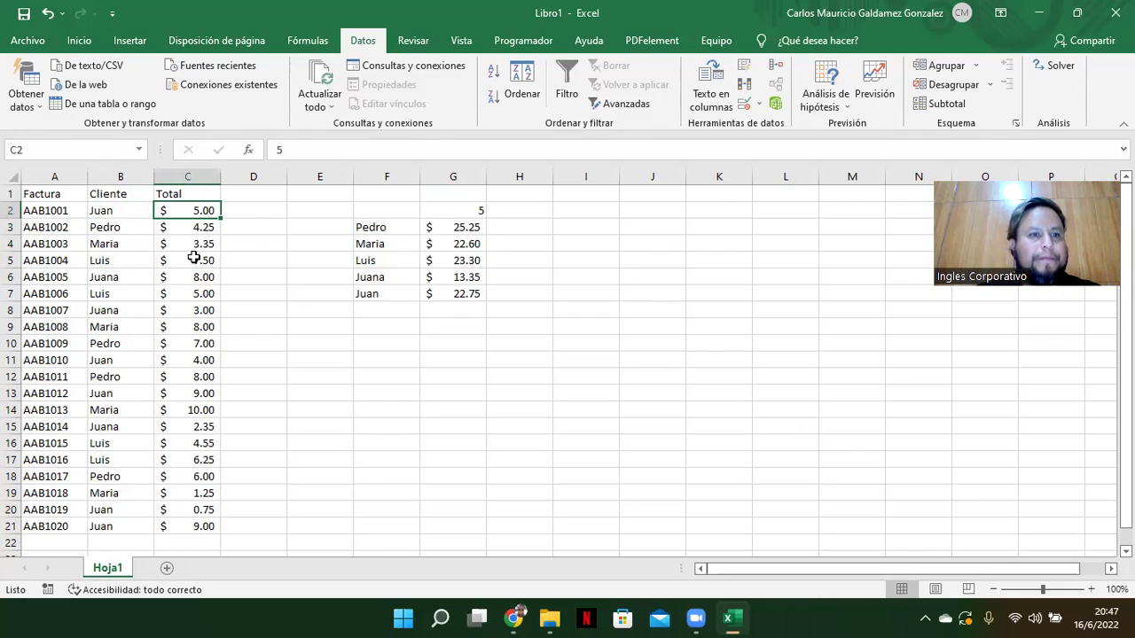
left_click(195, 359, "ctrl")
left_click(186, 394, "ctrl")
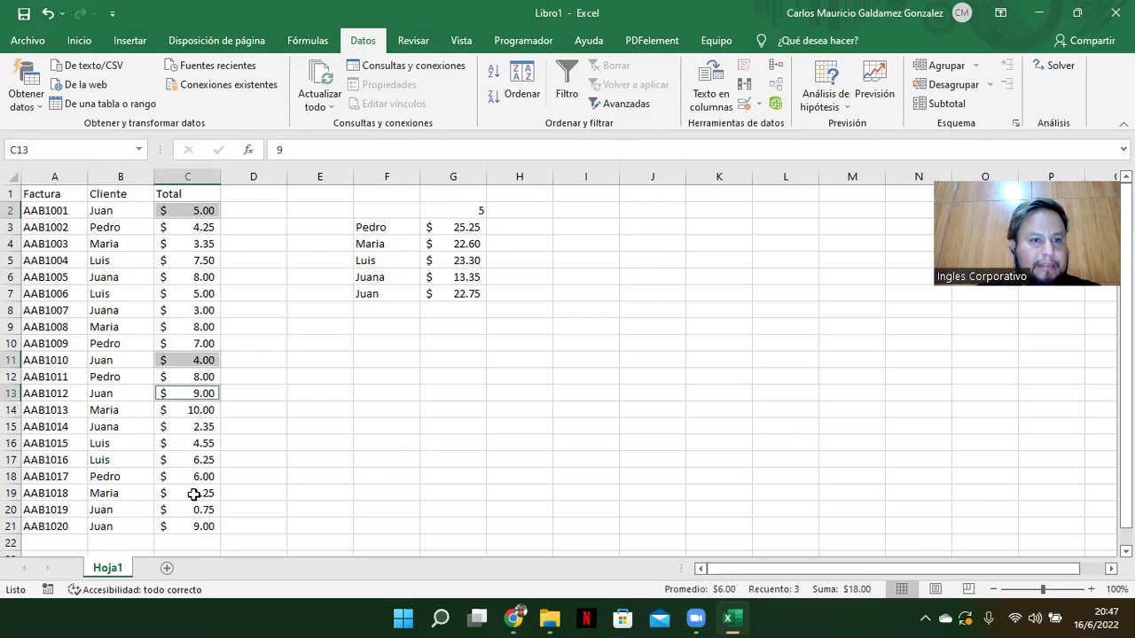
left_click_drag(195, 511, 195, 524, "ctrl")
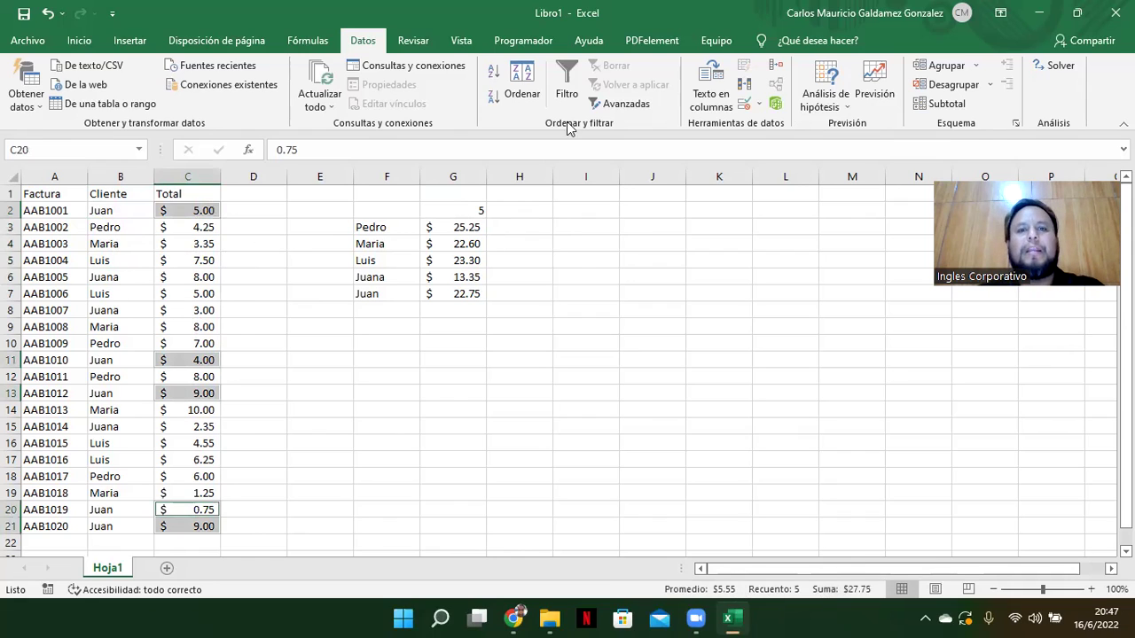
Replace the consolidation reference with B1:C21, including the headers, and consolidate into F2 with Suma and both label options.
left_click(372, 203)
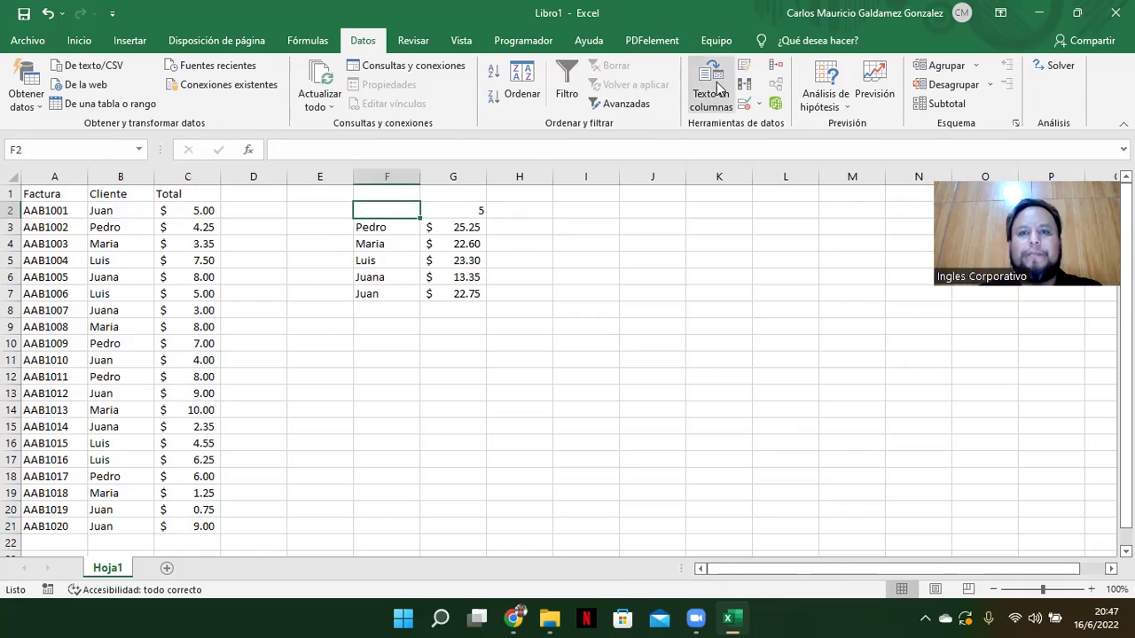
left_click(776, 66)
left_click(558, 353)
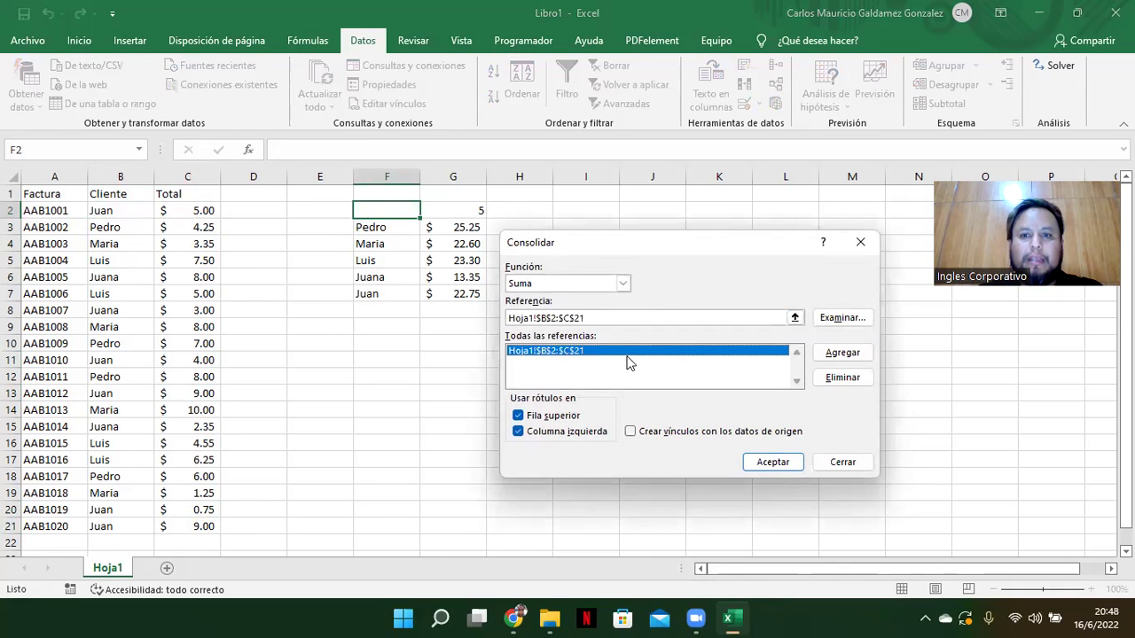
left_click(837, 382)
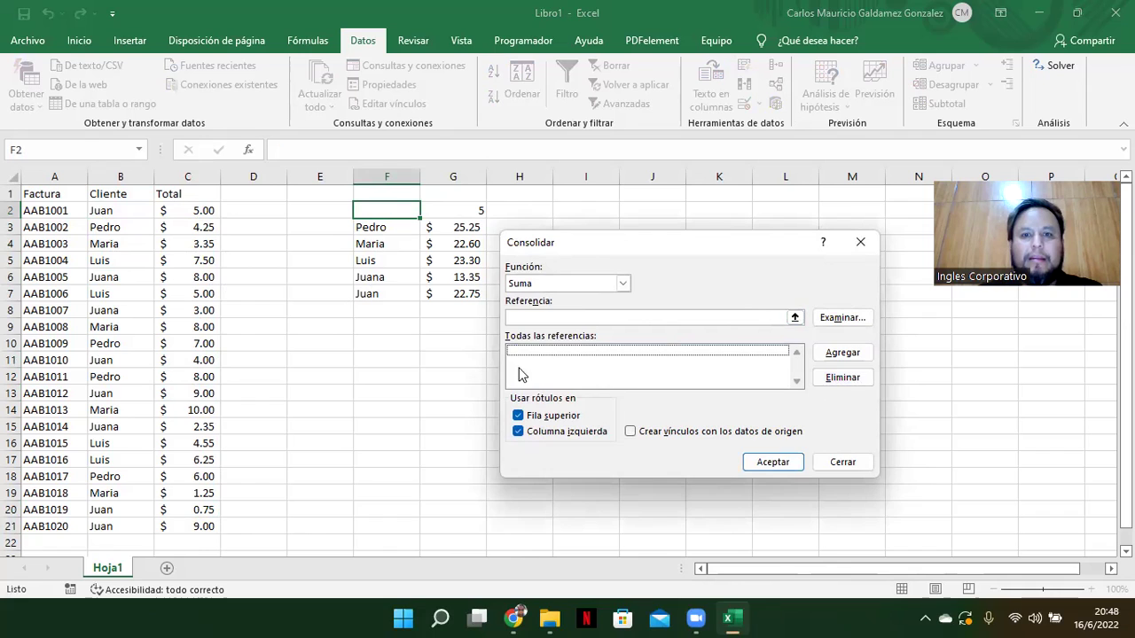
left_click(794, 317)
left_click_drag(116, 195, 178, 523)
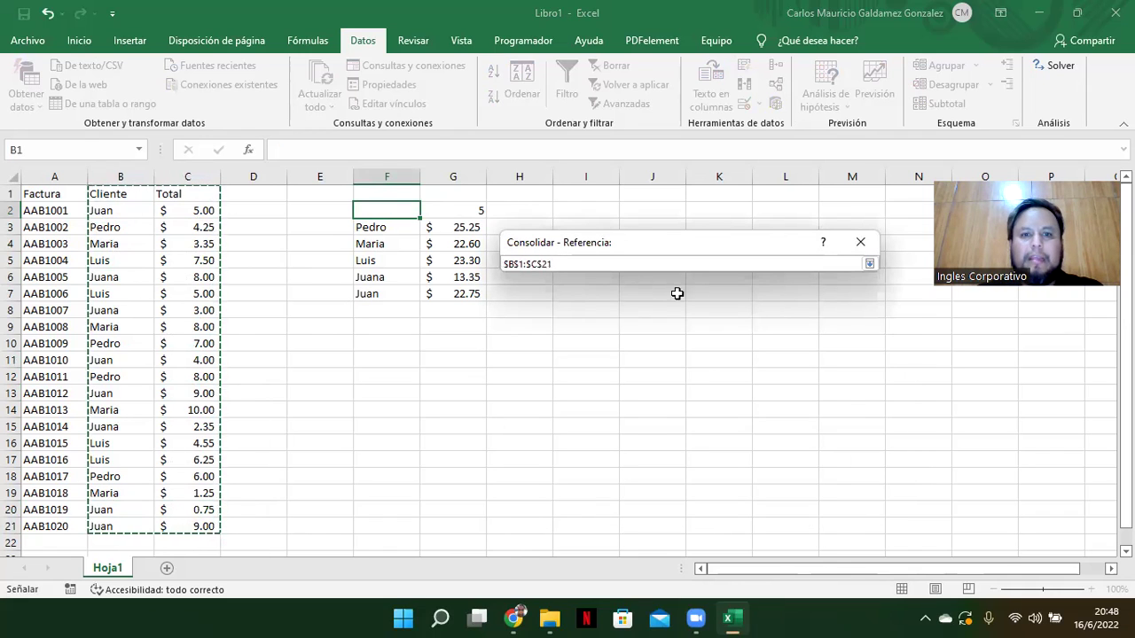
left_click(869, 263)
left_click(833, 353)
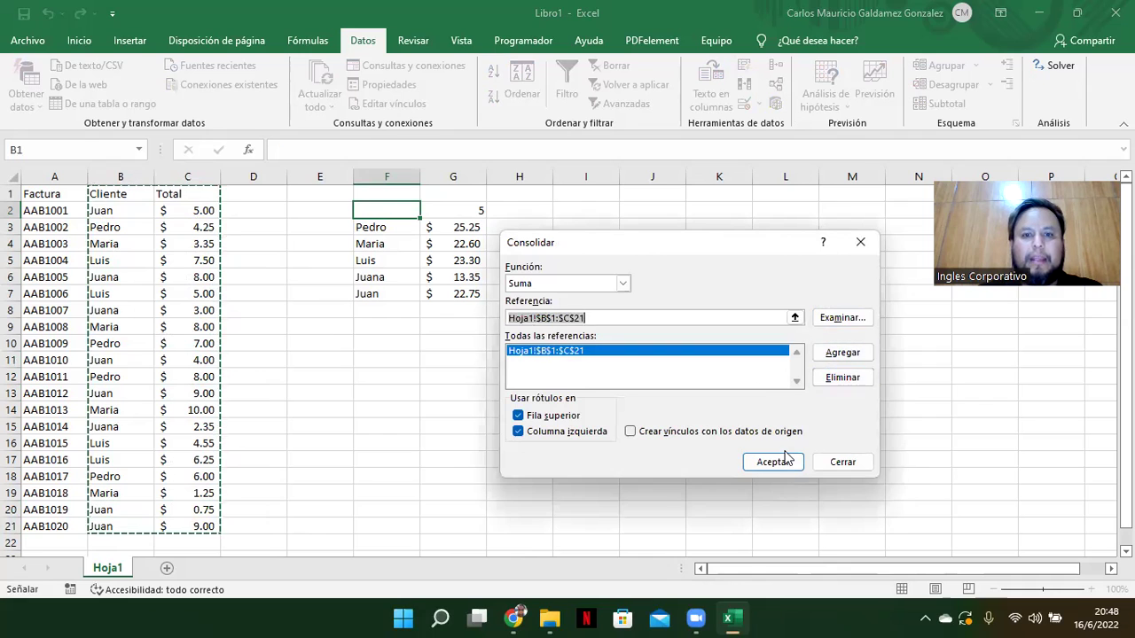
left_click(774, 462)
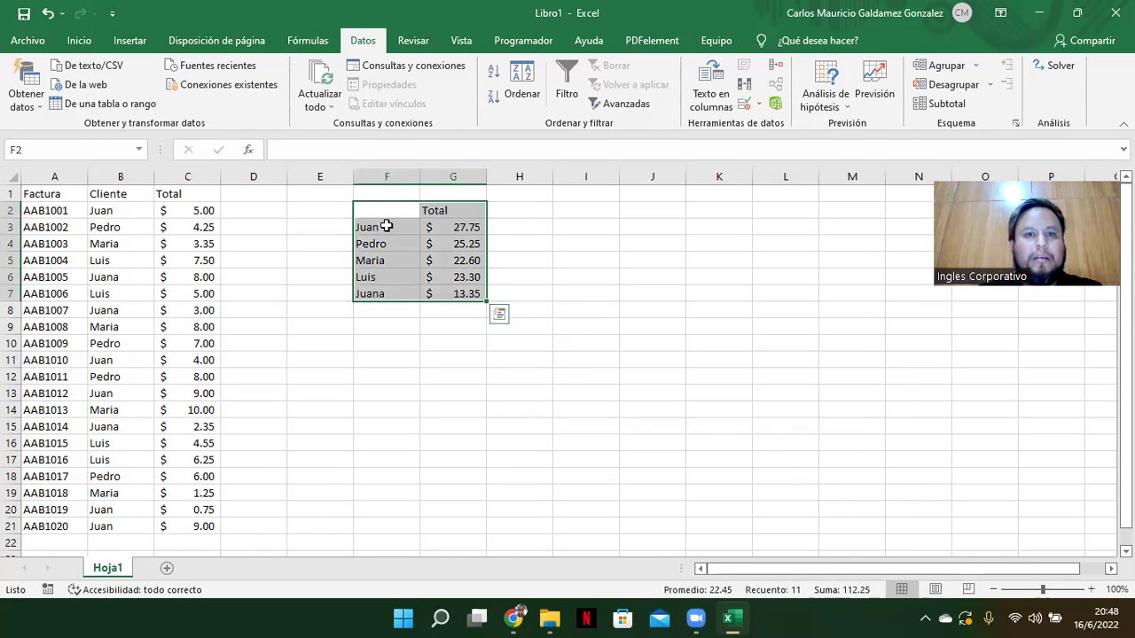
Review the consolidated client list in F3:F7 and compare it with the distinct clients in B2:B6.
left_click(460, 227)
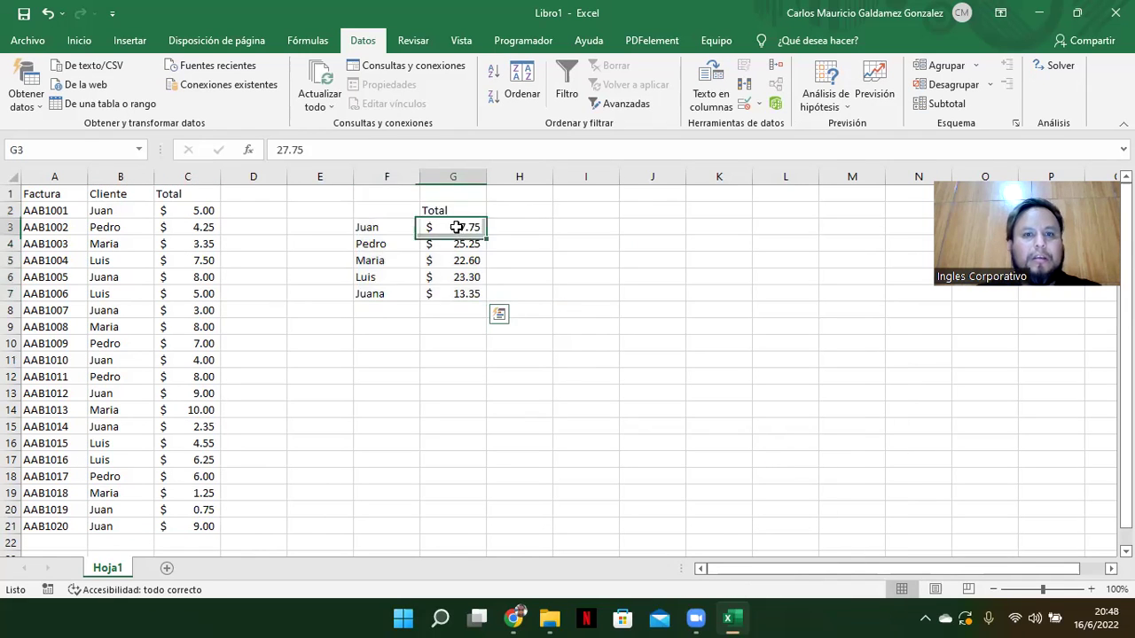
left_click(371, 230)
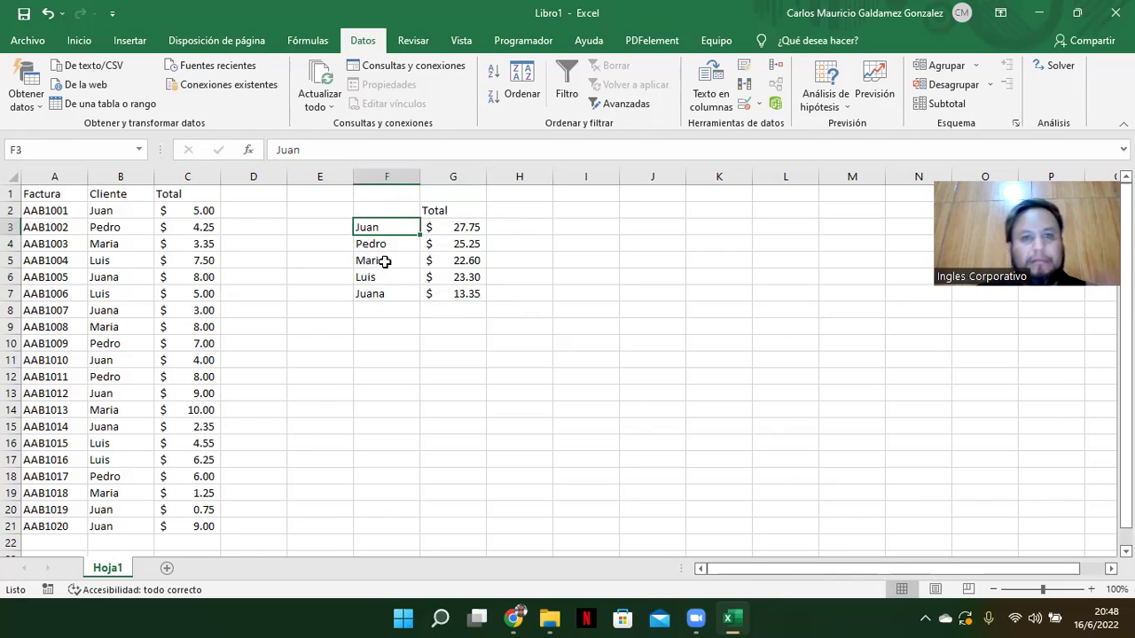
left_click(384, 246)
left_click(391, 261)
left_click(395, 278)
left_click(388, 306)
left_click(116, 214)
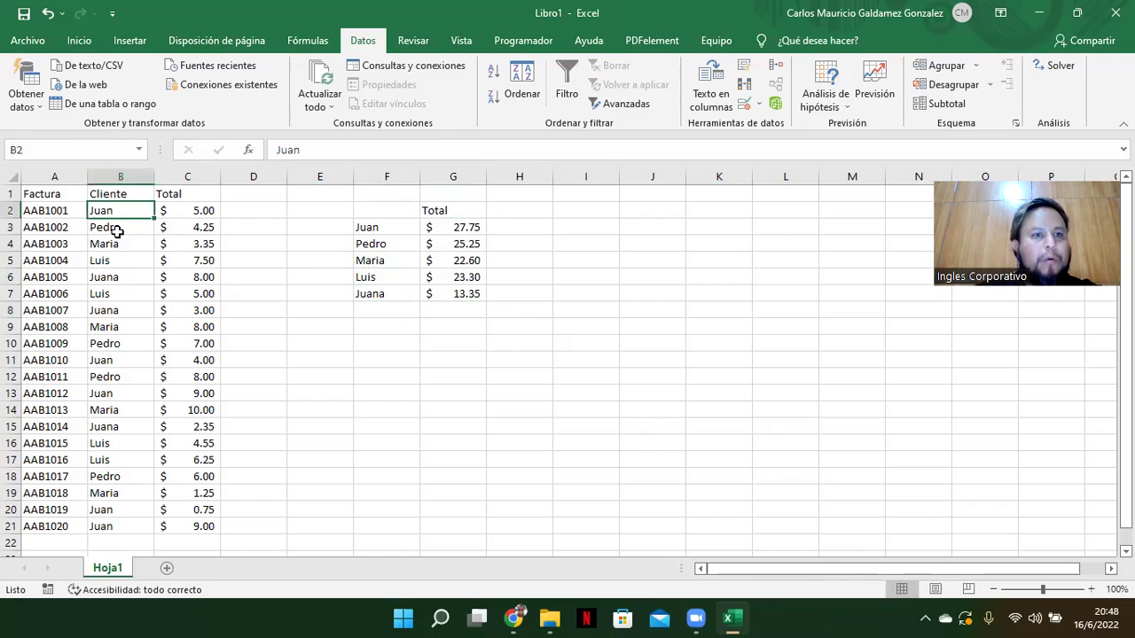
left_click(119, 229, "ctrl")
left_click(125, 244, "ctrl")
left_click(125, 260, "ctrl")
left_click(124, 279, "ctrl")
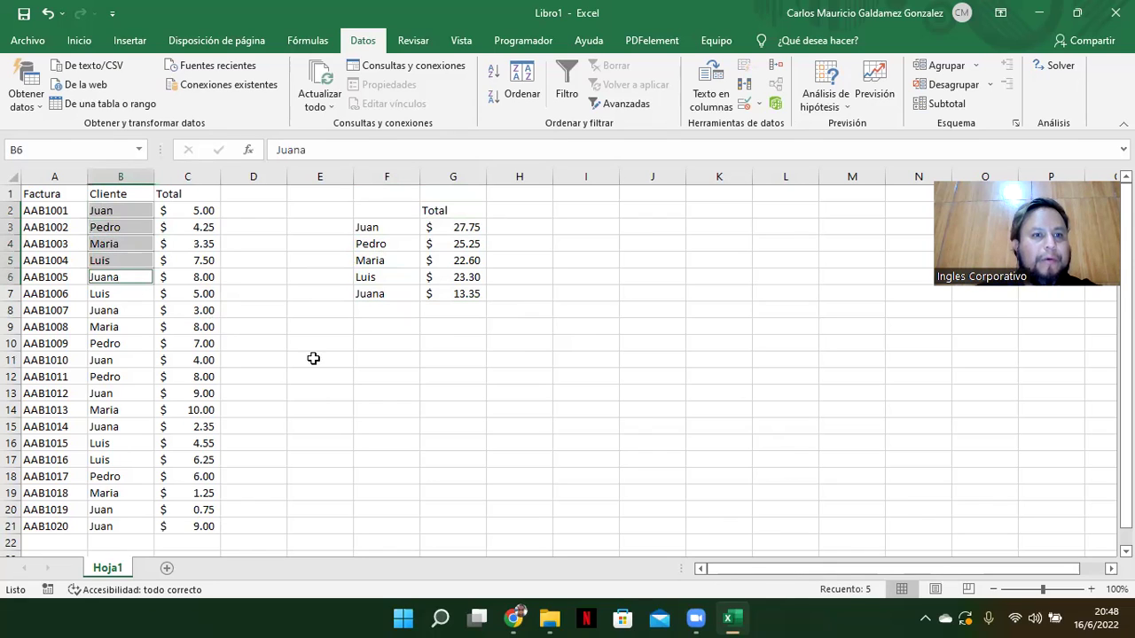
Check the sum of C2, C11, C13, C20 and C21 against the consolidated total in G3.
left_click(202, 211)
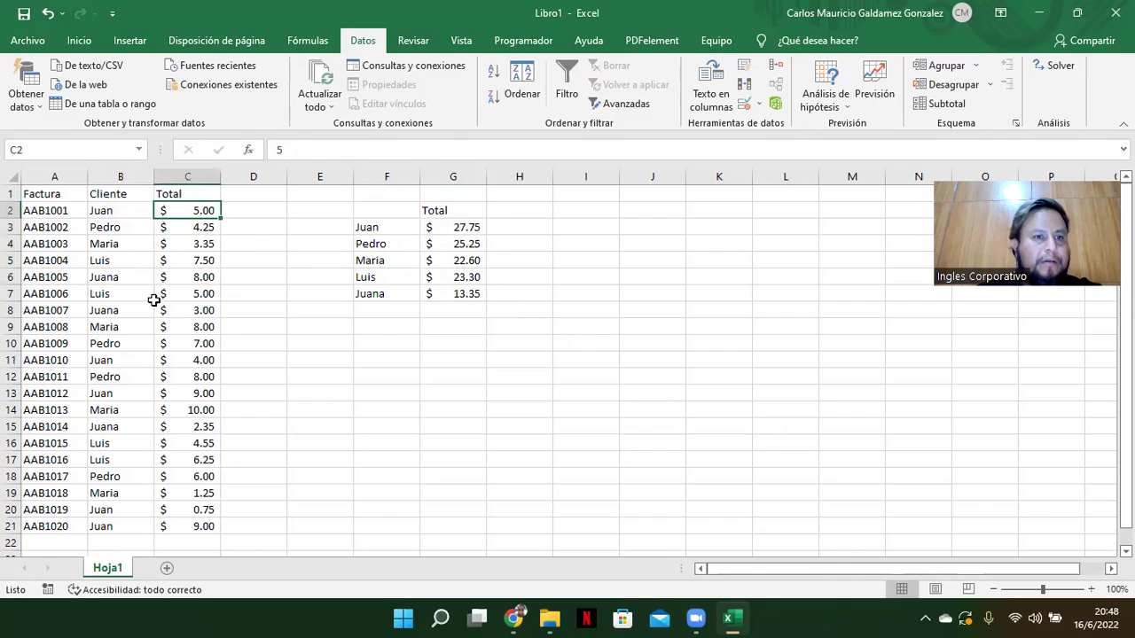
left_click(192, 361, "ctrl")
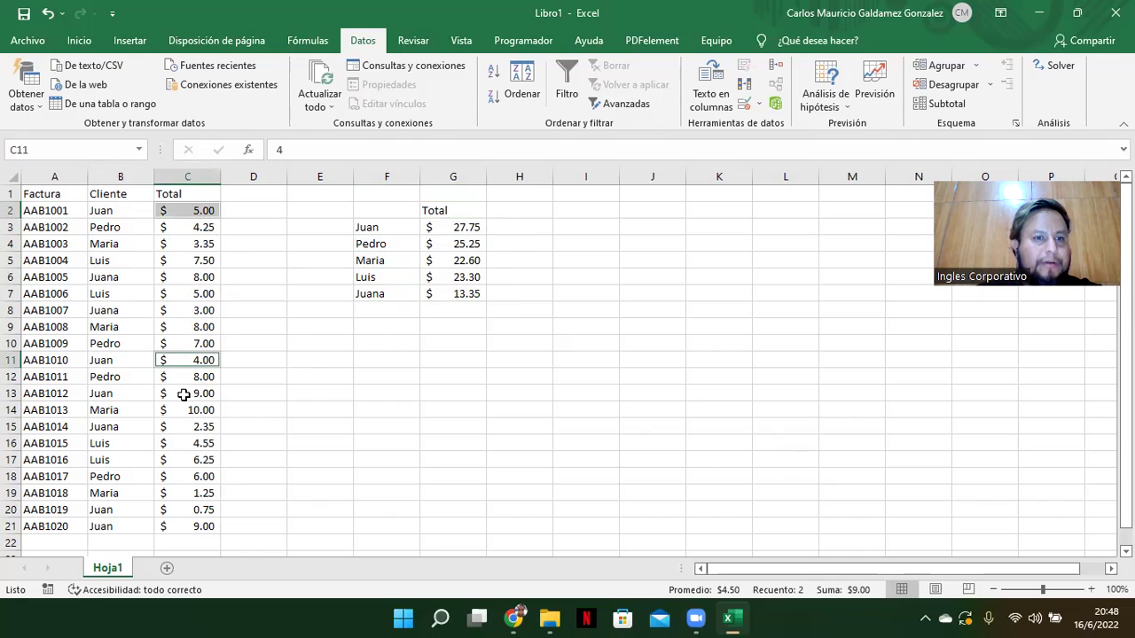
left_click(182, 395, "ctrl")
left_click_drag(169, 515, 175, 527)
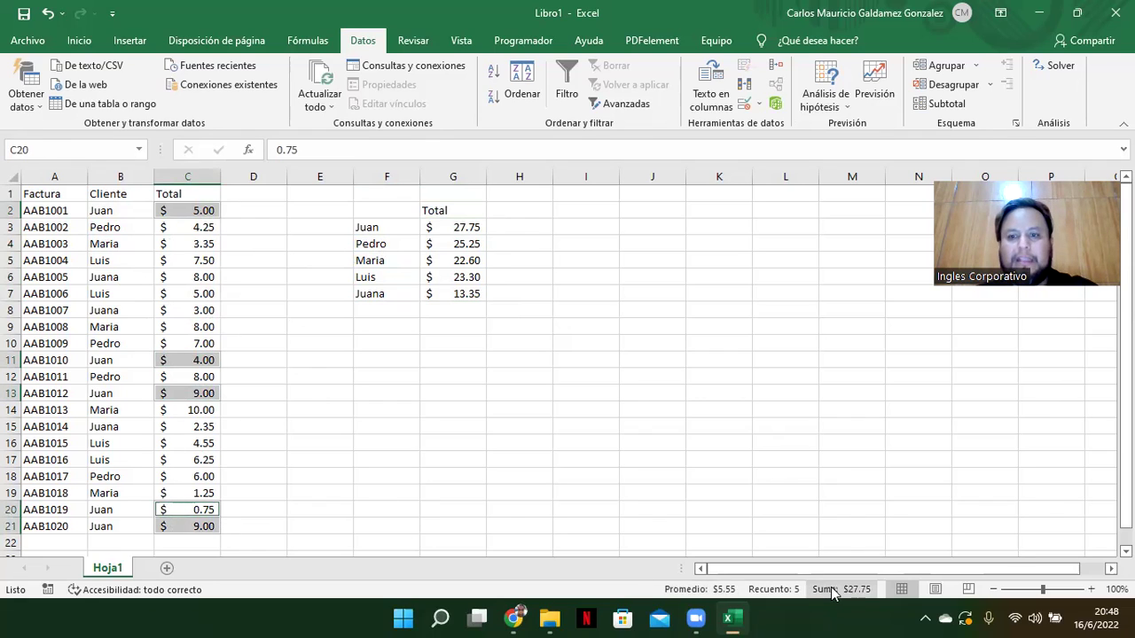
Apply Todos los bordes to the consolidated table in F2:G7.
left_click_drag(369, 205, 457, 295)
left_click(79, 41)
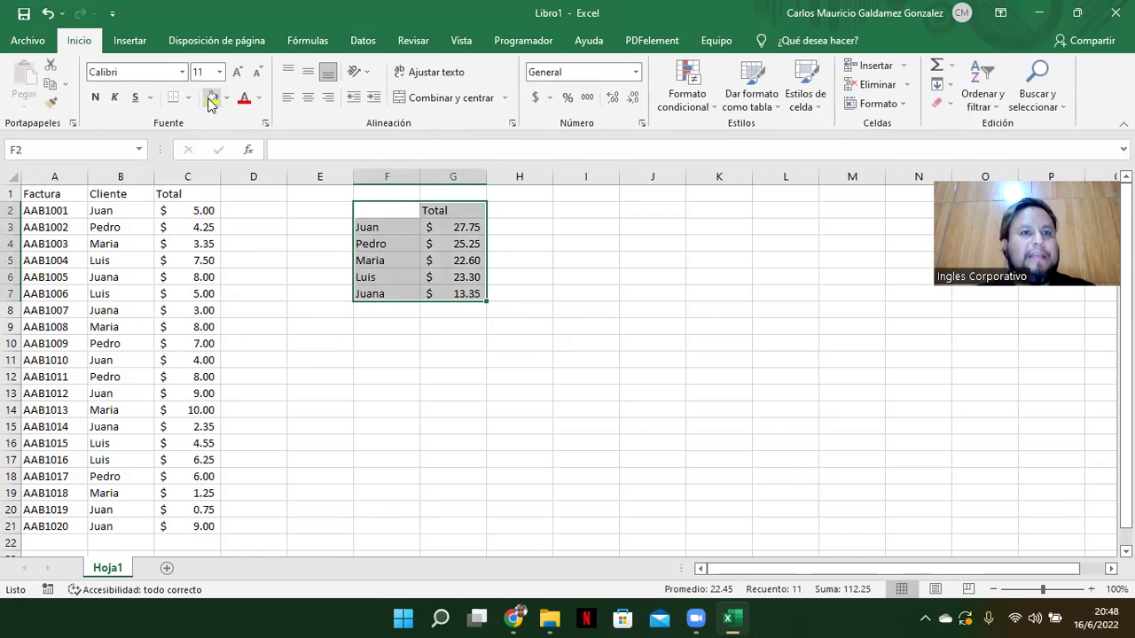
left_click(188, 98)
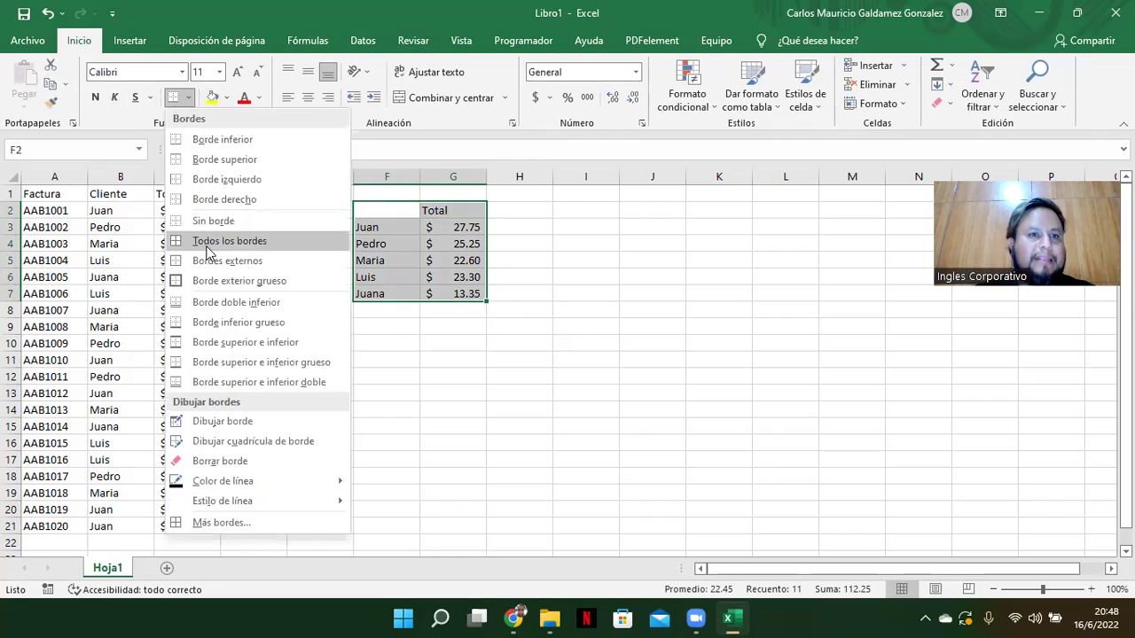
left_click(208, 241)
left_click(436, 261)
Merge and center the Total heading across F2:G2.
left_click_drag(387, 210, 443, 211)
left_click(410, 96)
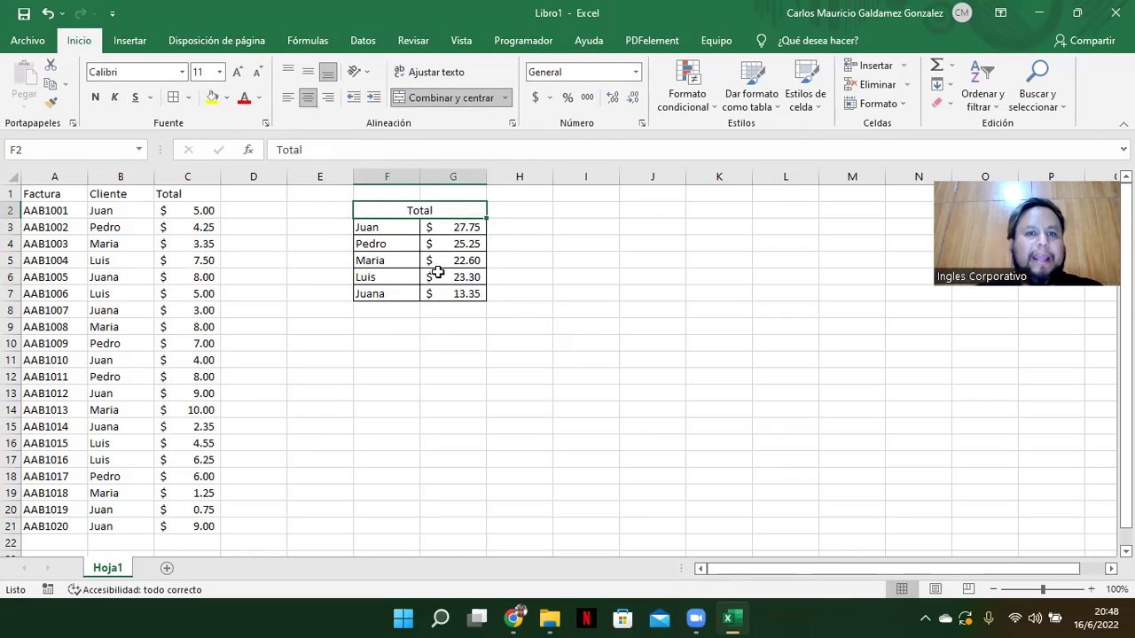
left_click(465, 281)
Go through the consolidated client rows from F3 down to F7.
left_click(386, 227)
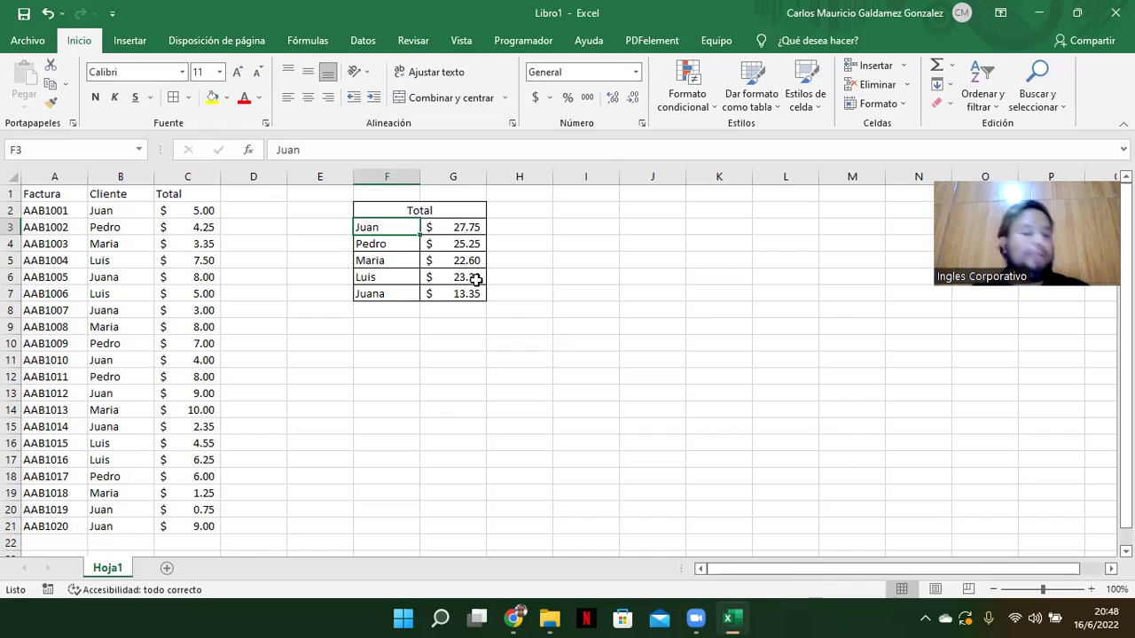
mouse_move(413, 238)
left_mouse_down()
mouse_move(458, 241)
mouse_move(433, 246)
left_mouse_up()
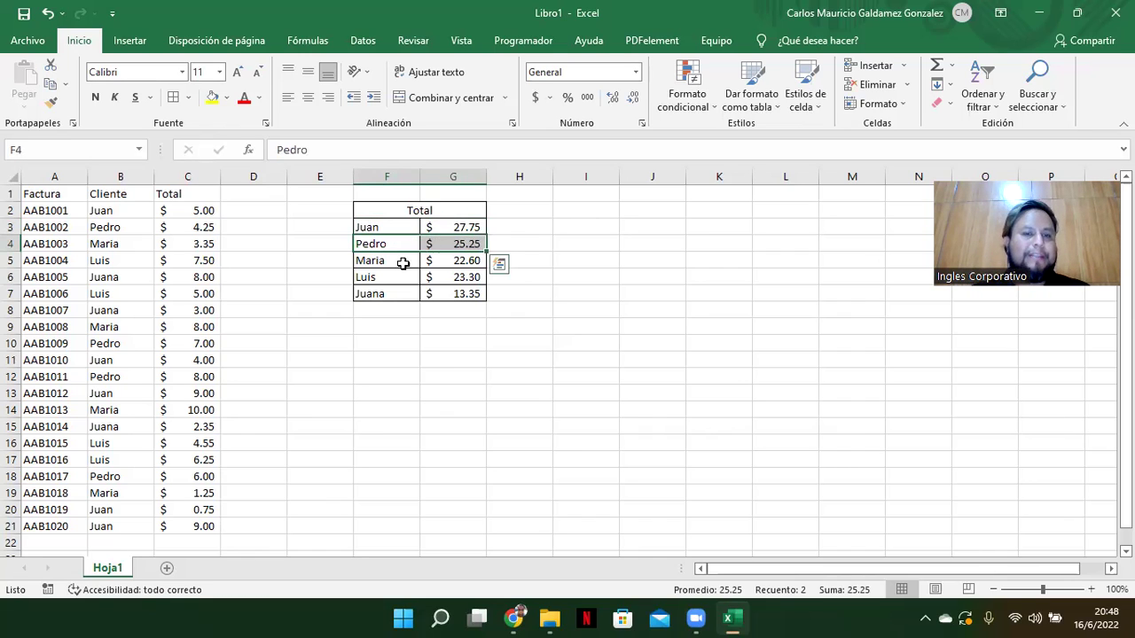
left_click(395, 263)
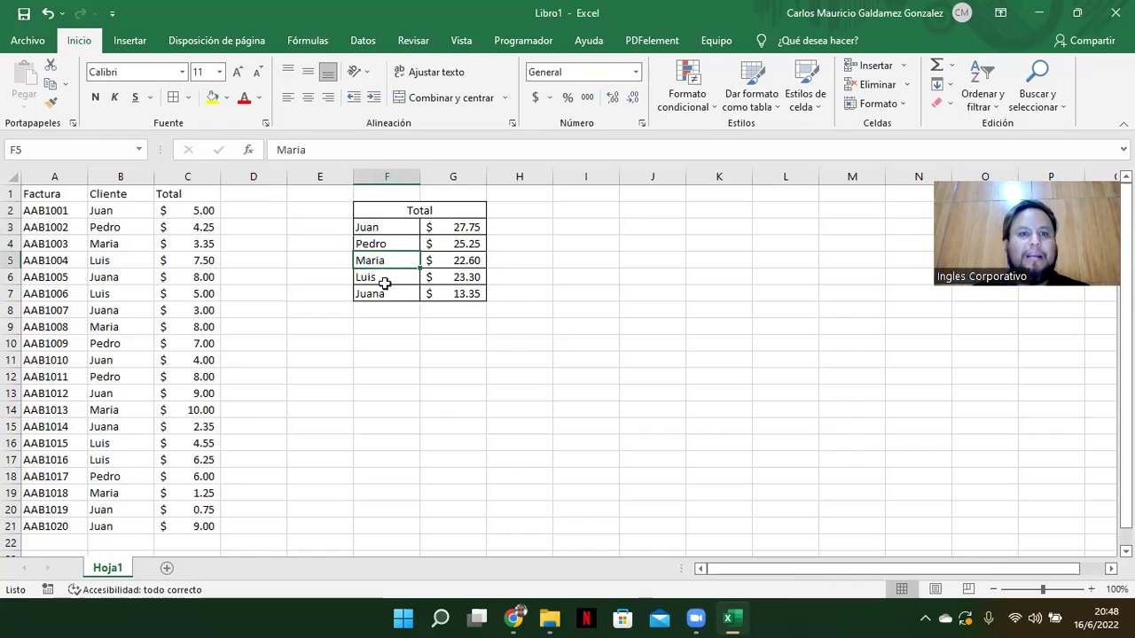
left_click_drag(384, 278, 383, 292)
left_click(381, 294)
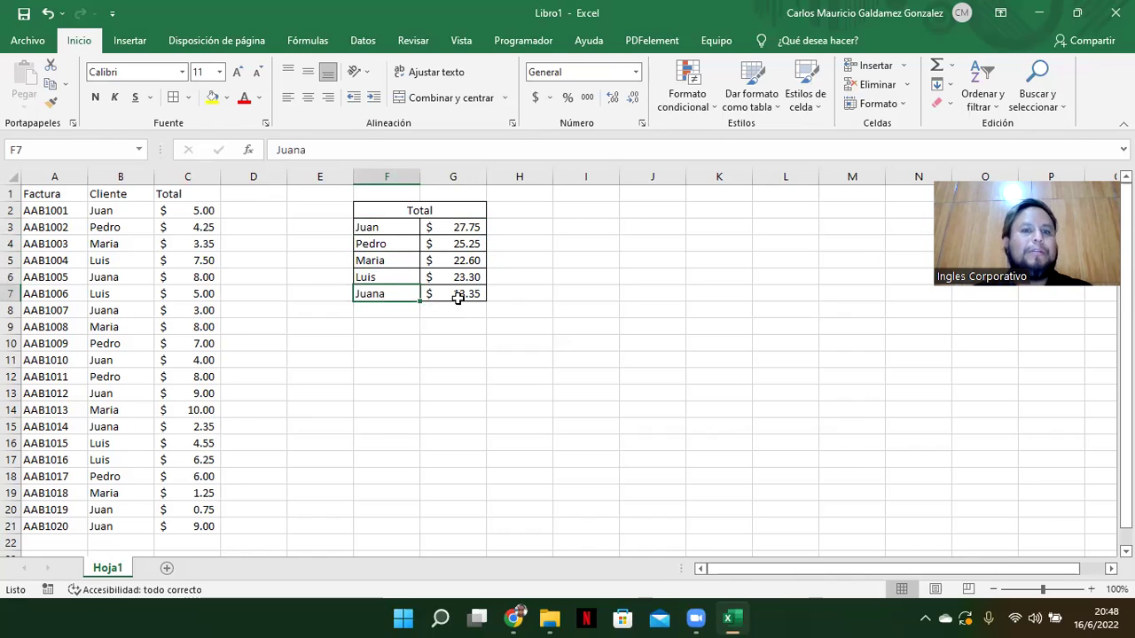
left_click(470, 312)
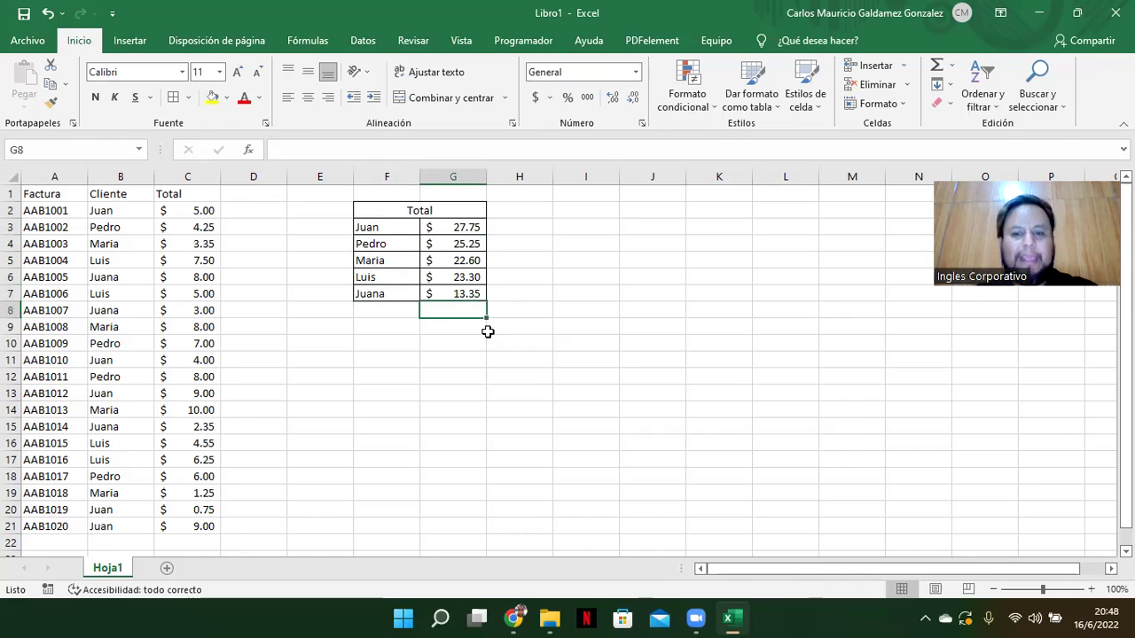
type("=")
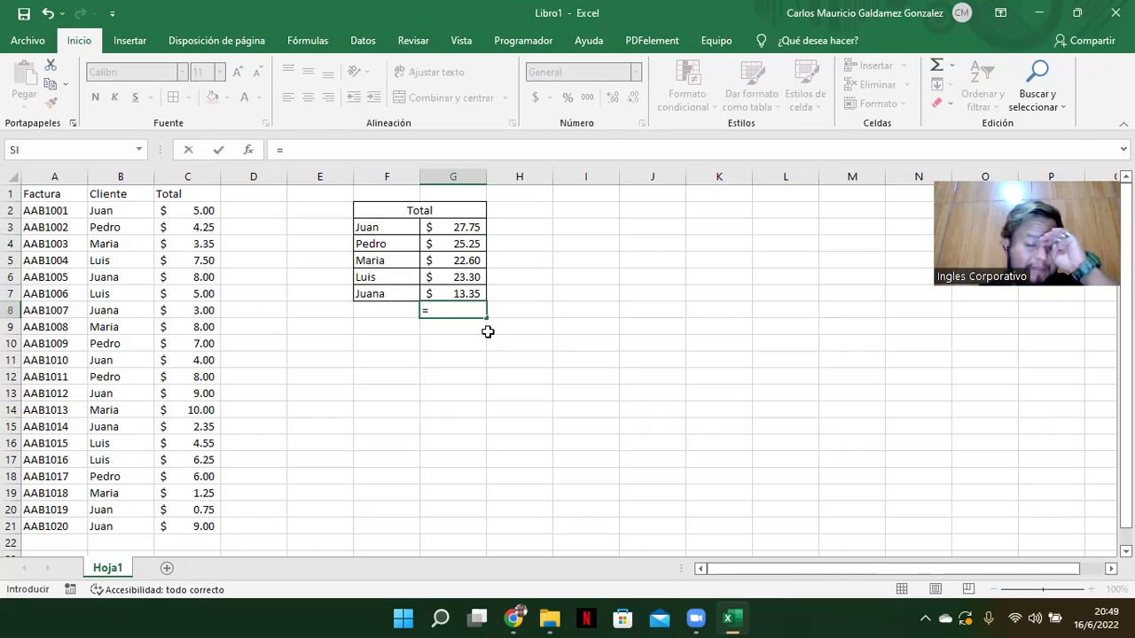
left_click_drag(456, 227, 453, 280)
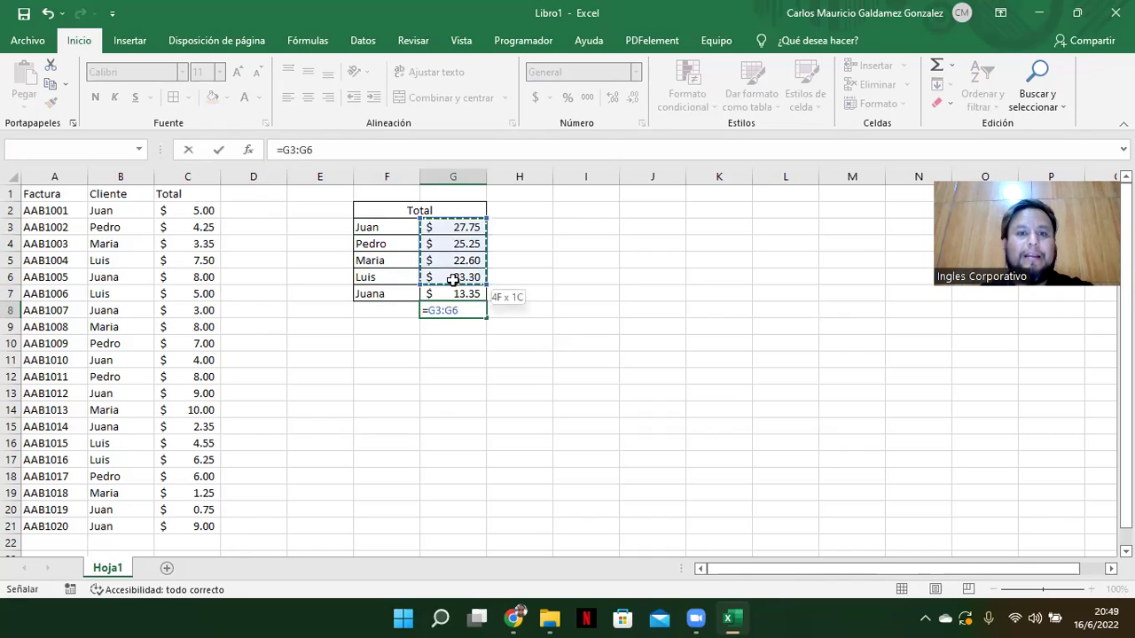
key("Escape")
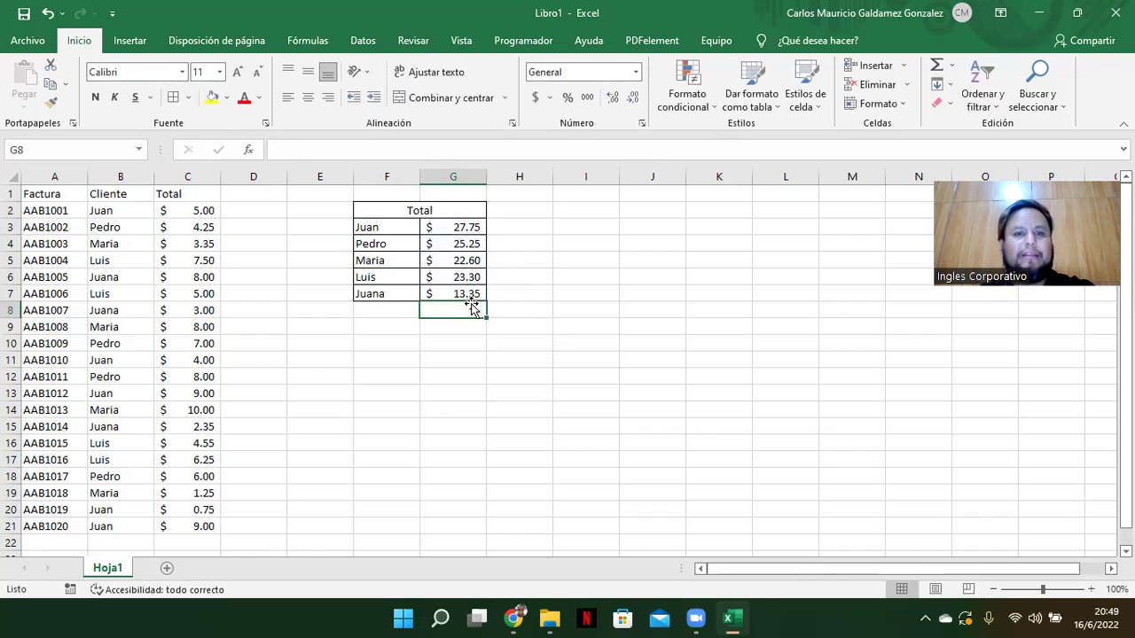
Add a grand total in G8 with =SUBTOTALES(9;G3:G7) and give it the Contabilidad number format.
double_click(458, 307)
type("=sub")
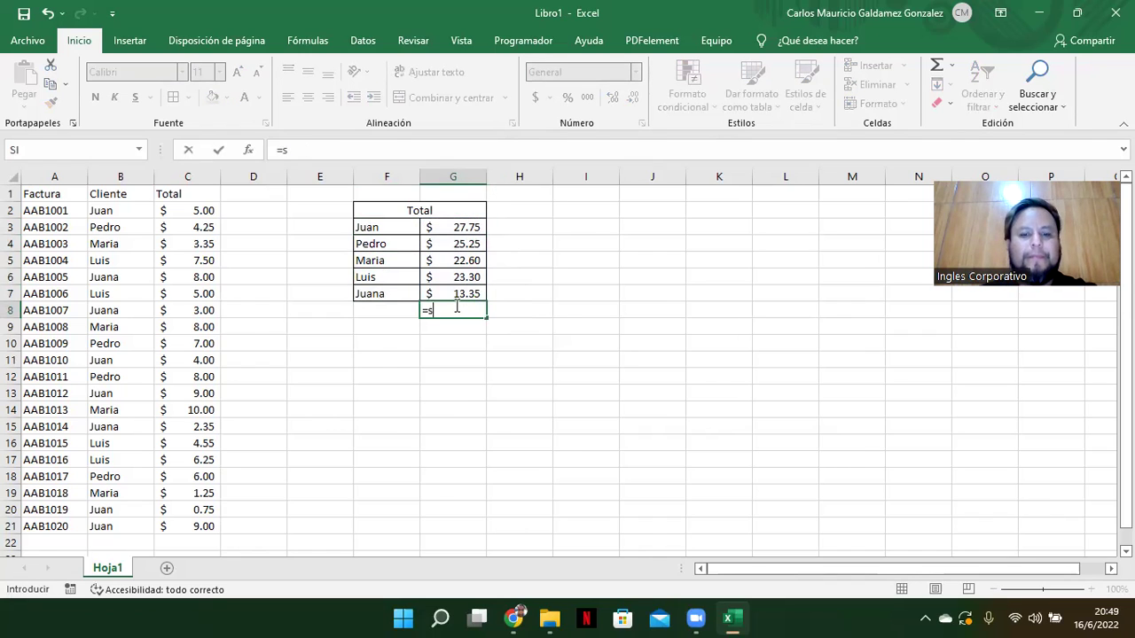
key("Tab")
key("Down")
key("Down")
key("Down")
key("Down")
key("Down")
key("Down")
key("Down")
key("Down")
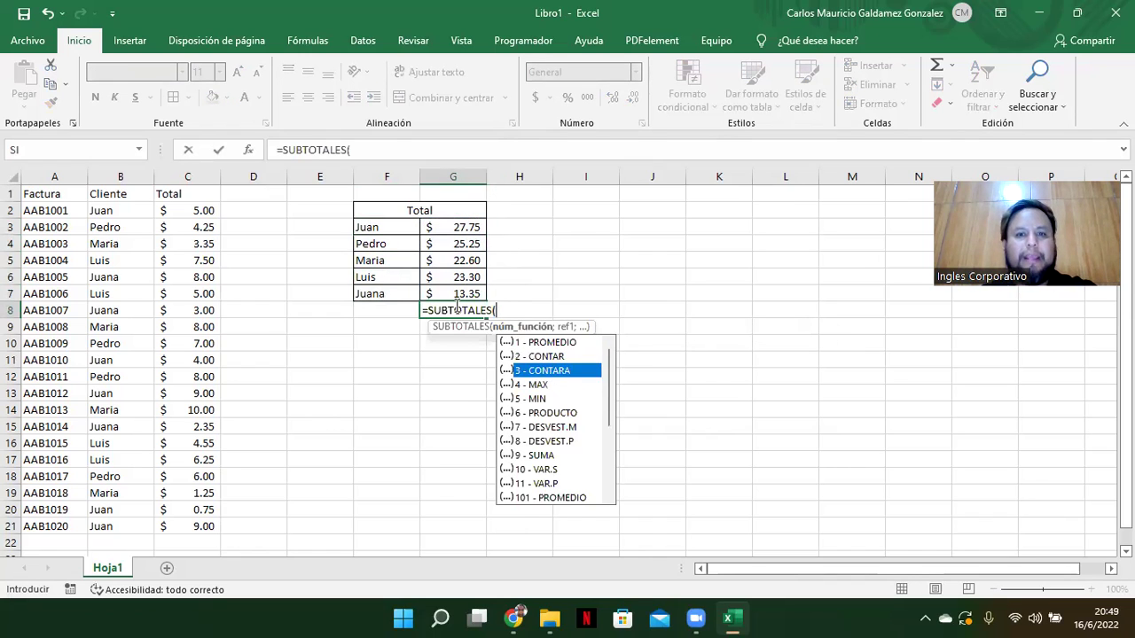
key("Tab")
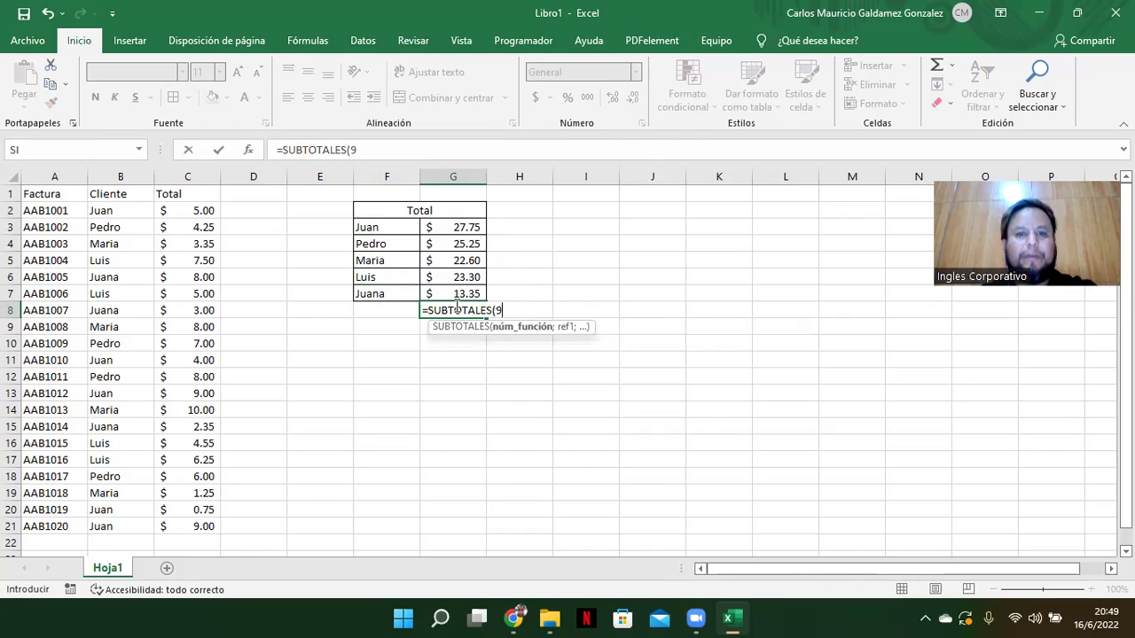
type(";")
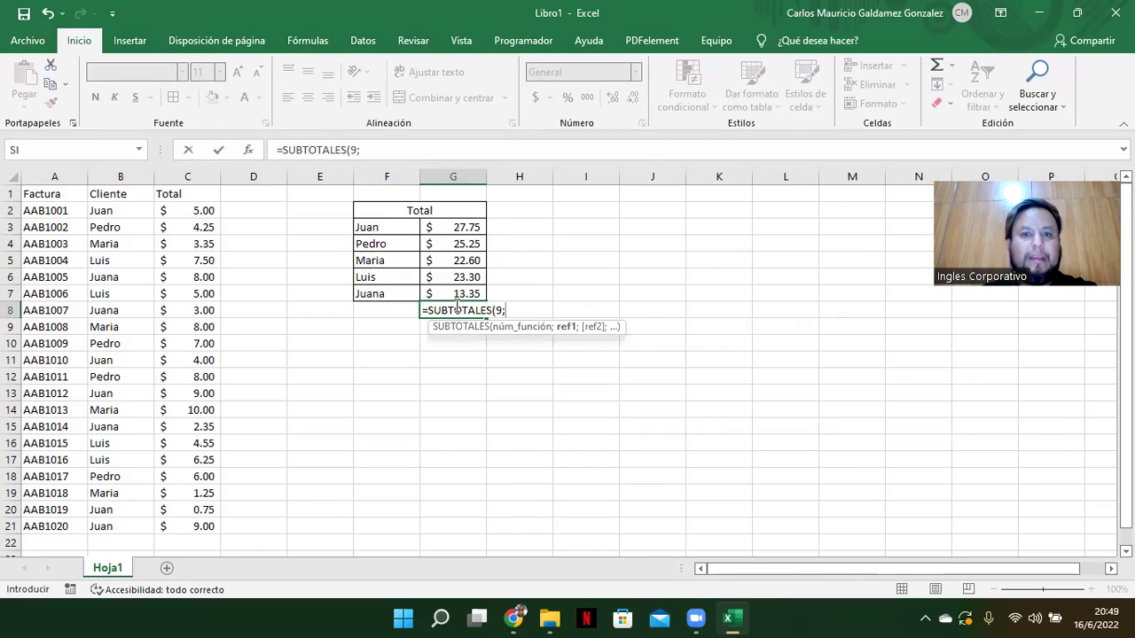
left_click_drag(453, 229, 452, 292)
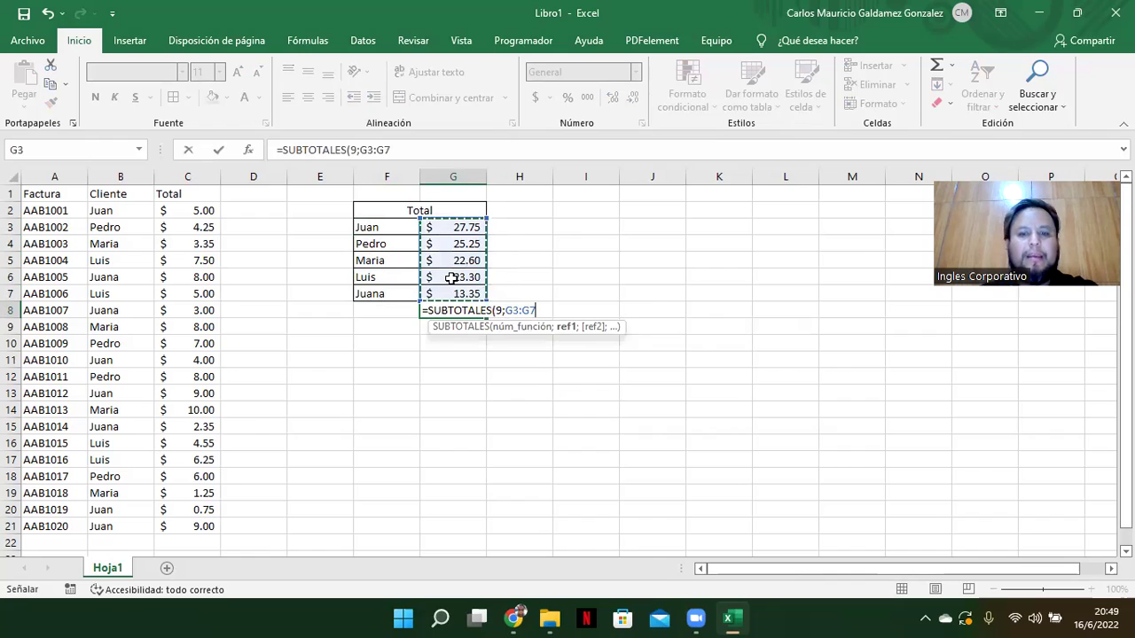
type(")")
key("ctrl+Return")
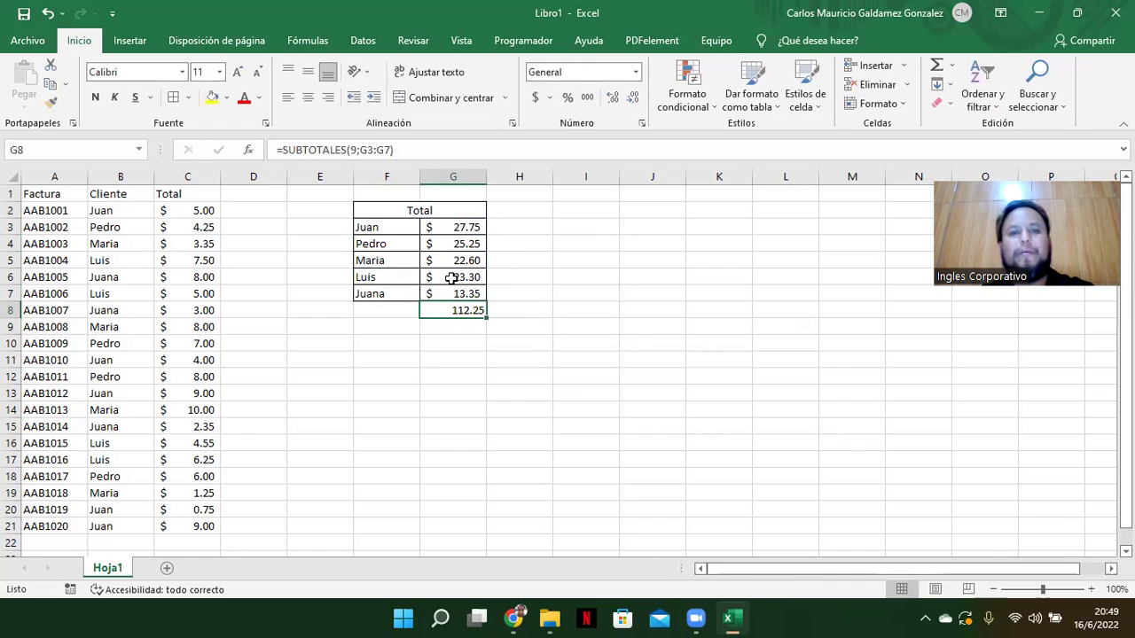
left_click(534, 97)
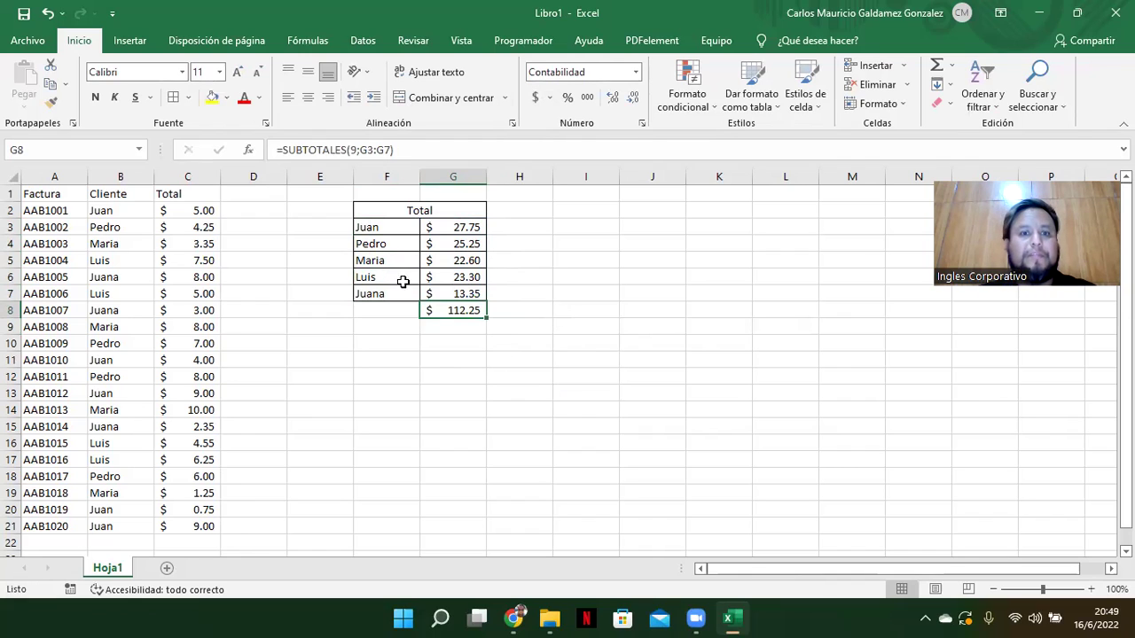
left_click_drag(385, 228, 453, 295)
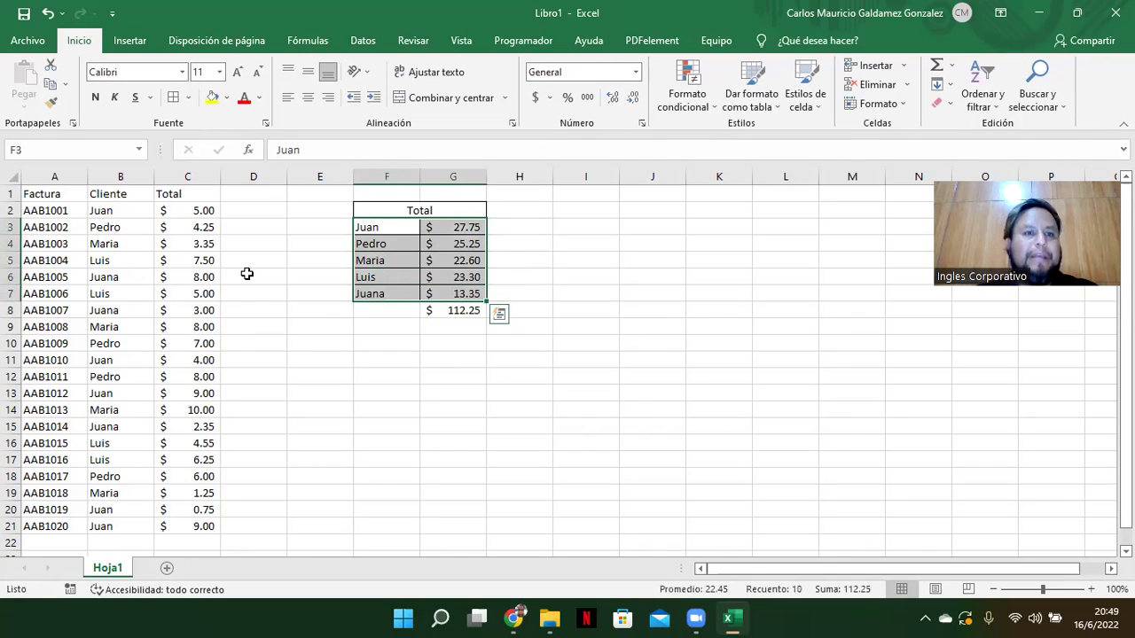
left_click(175, 95)
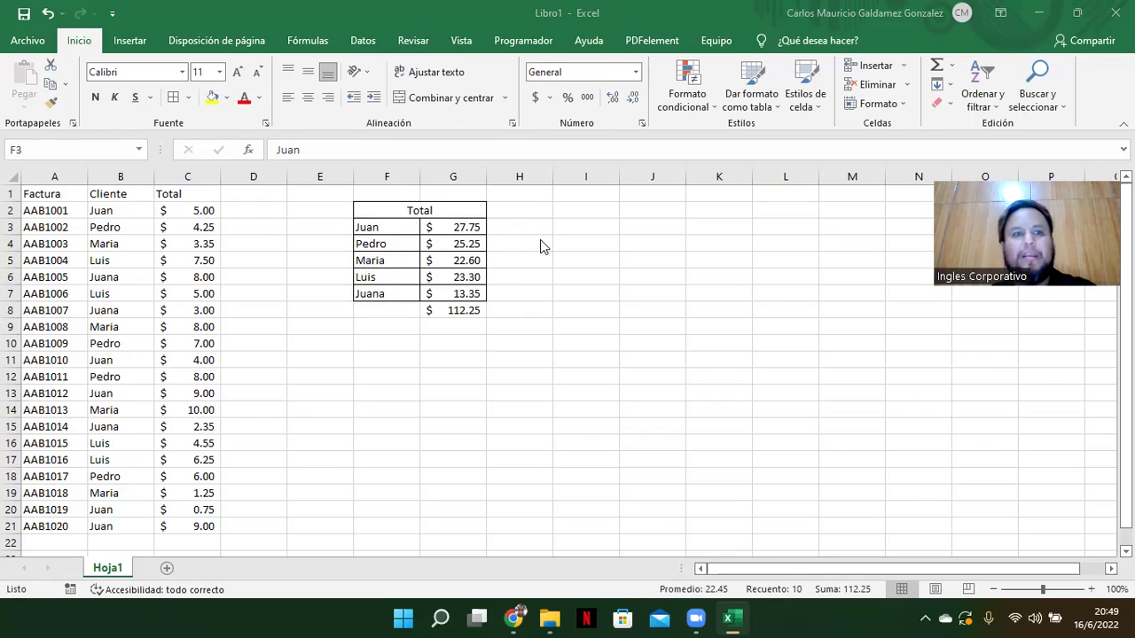
left_click(465, 311)
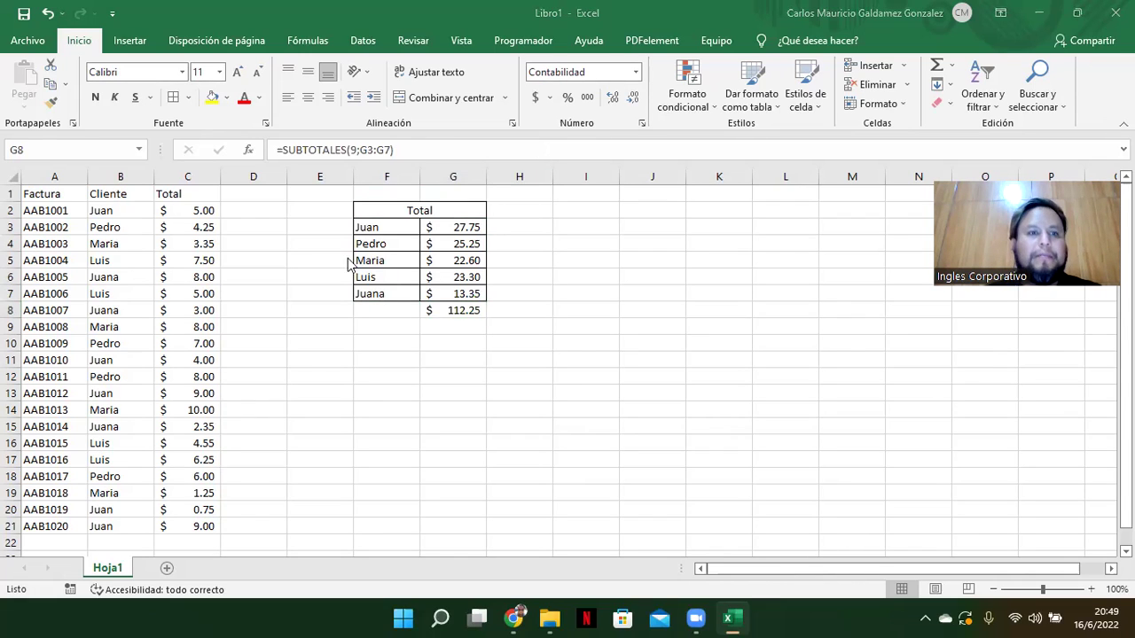
Check the sum of C3, C10, C12 and C18 against the consolidated total in G4.
left_click(183, 226)
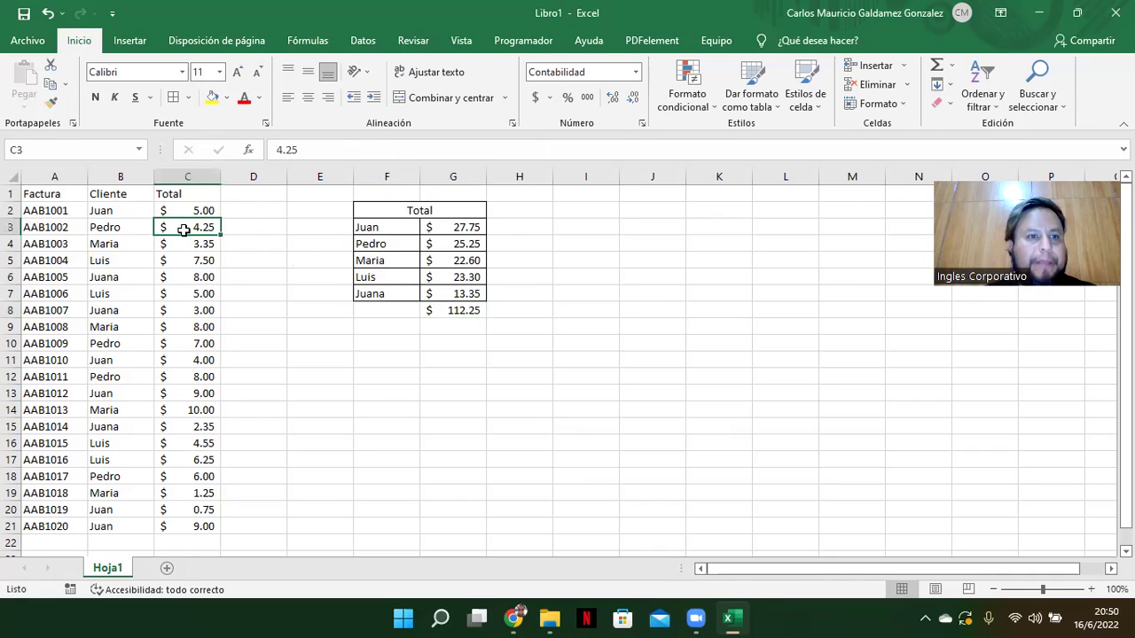
left_click(177, 343, "ctrl")
left_click(181, 378, "ctrl")
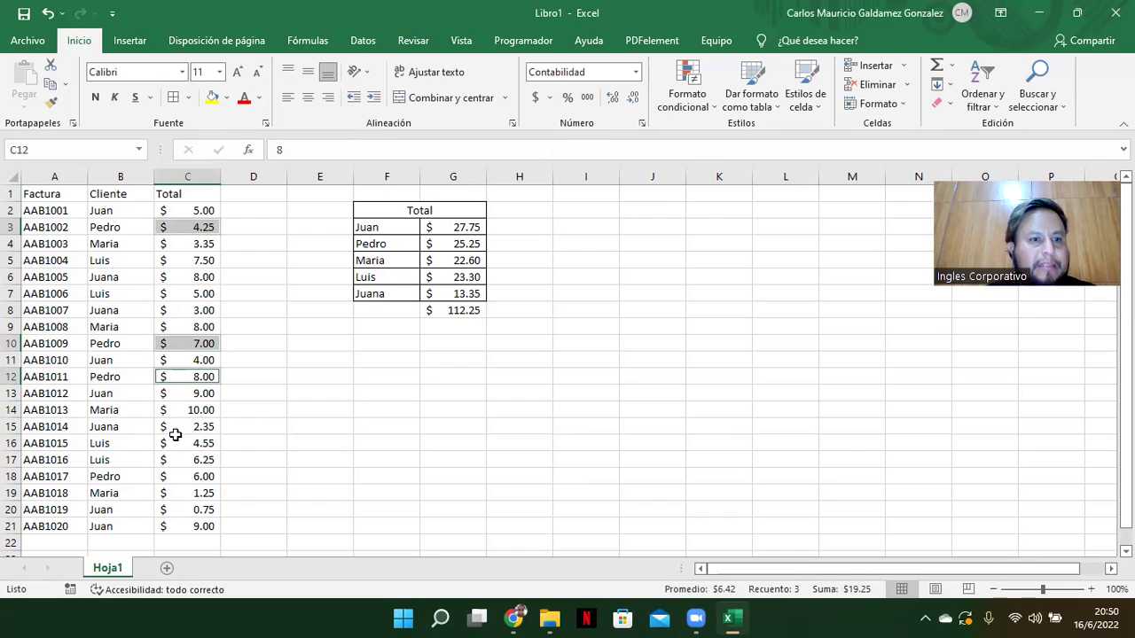
left_click(179, 476, "ctrl")
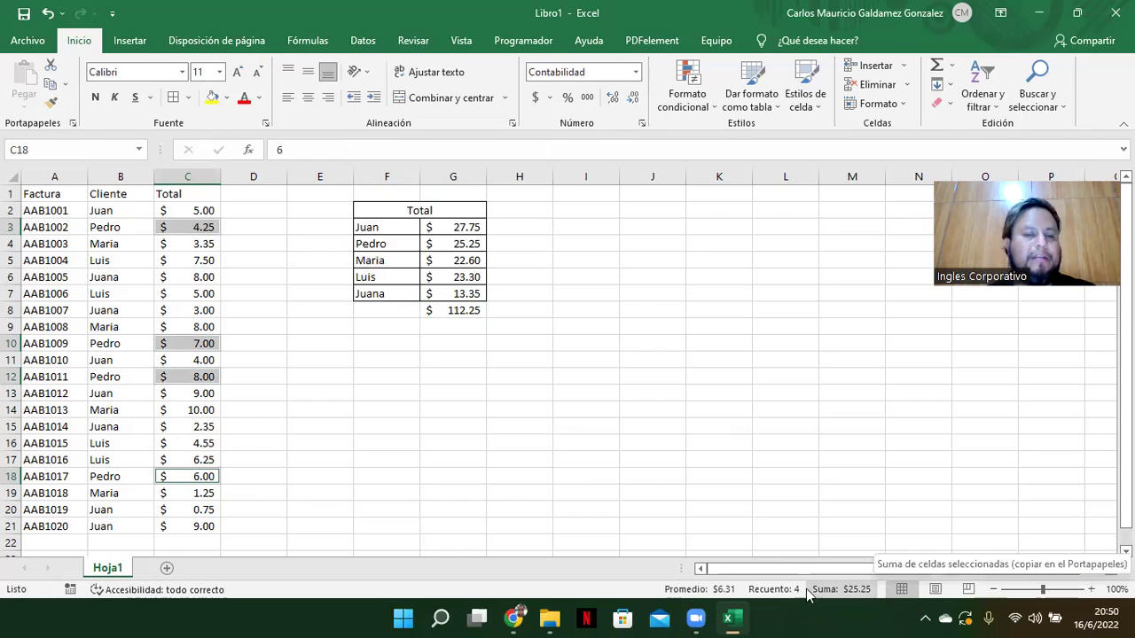
Merge and center the grand total across F8:G8 and outline the merged cell with borders.
left_click_drag(393, 213, 438, 311)
left_click(435, 98)
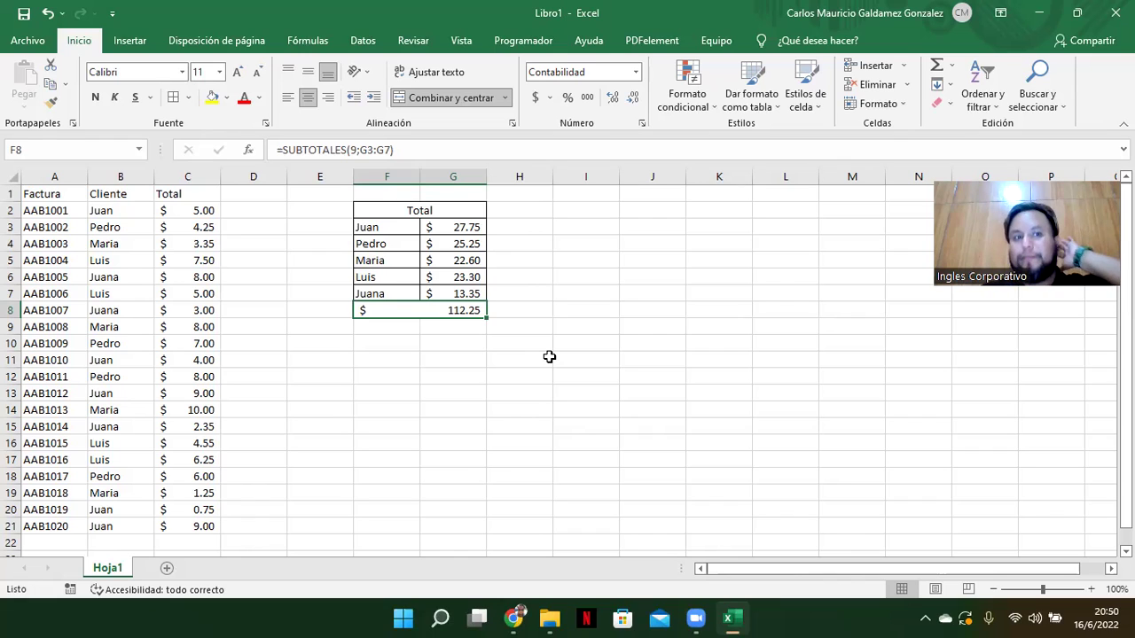
Review the source data in B2:C21 and the Consolidar settings for Hoja1!$B$1:$C$21 from I2, closing the dialog without consolidating.
left_click(117, 211)
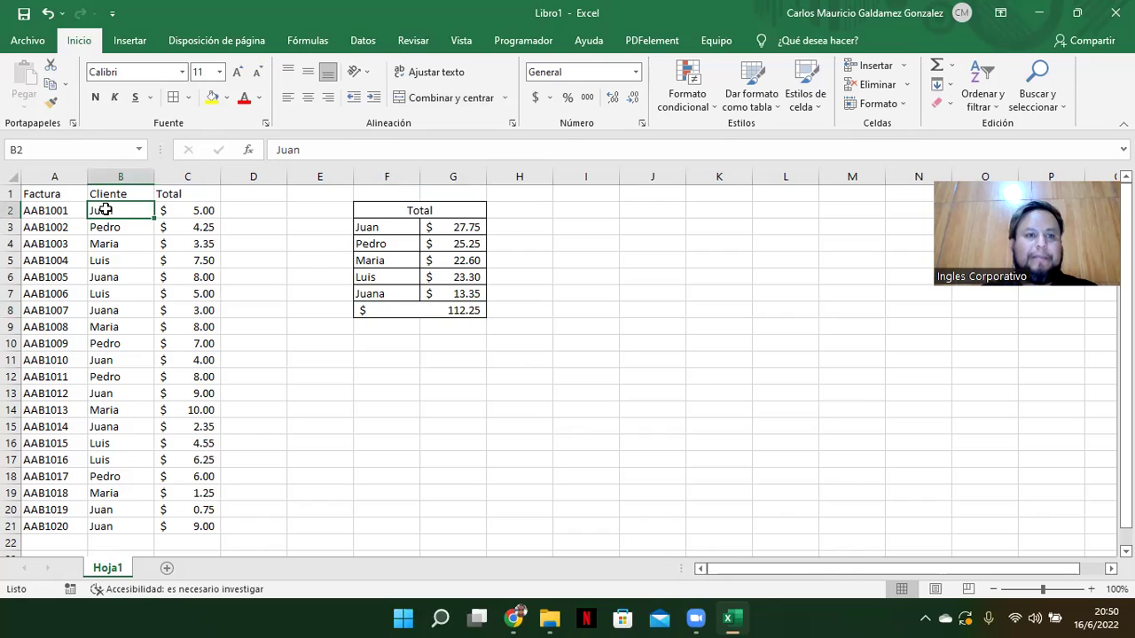
left_click_drag(105, 209, 203, 512)
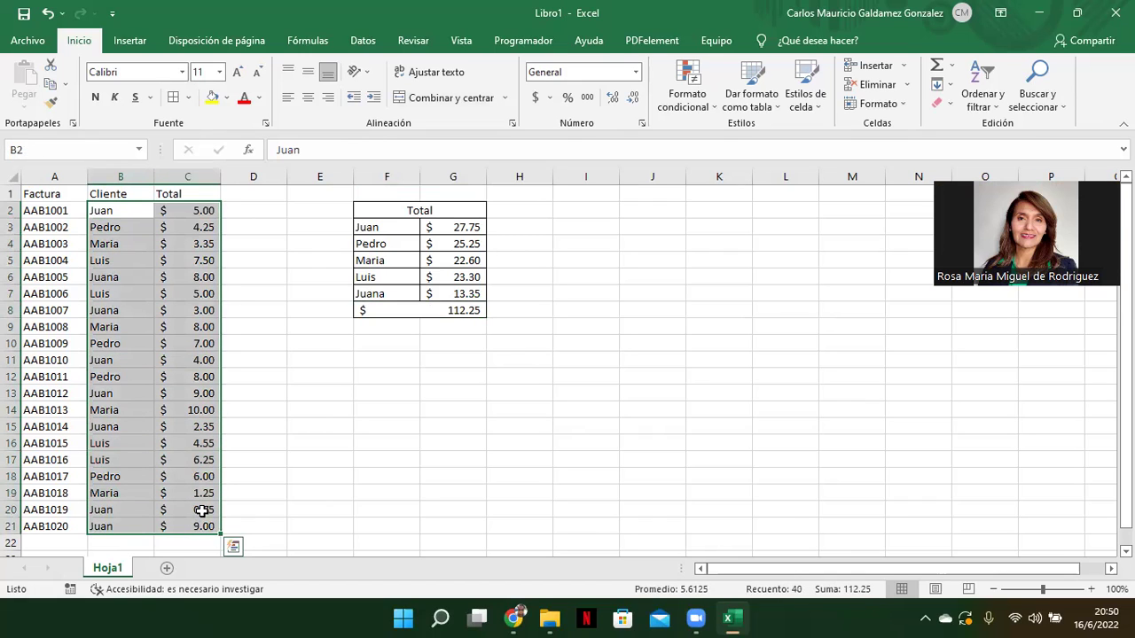
left_click(573, 209)
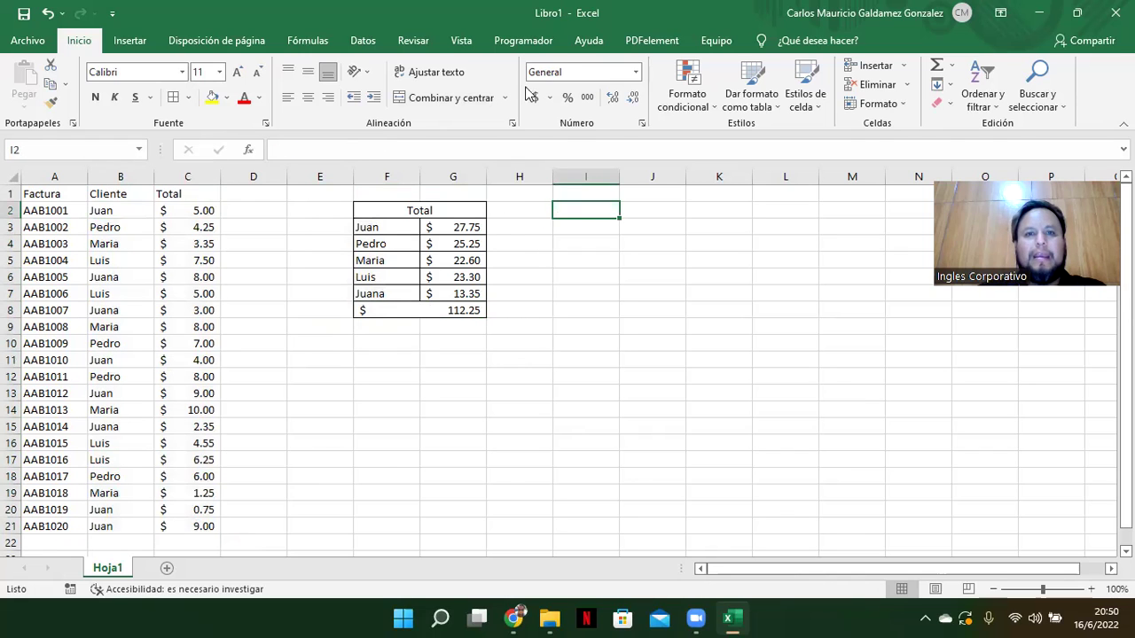
left_click(129, 40)
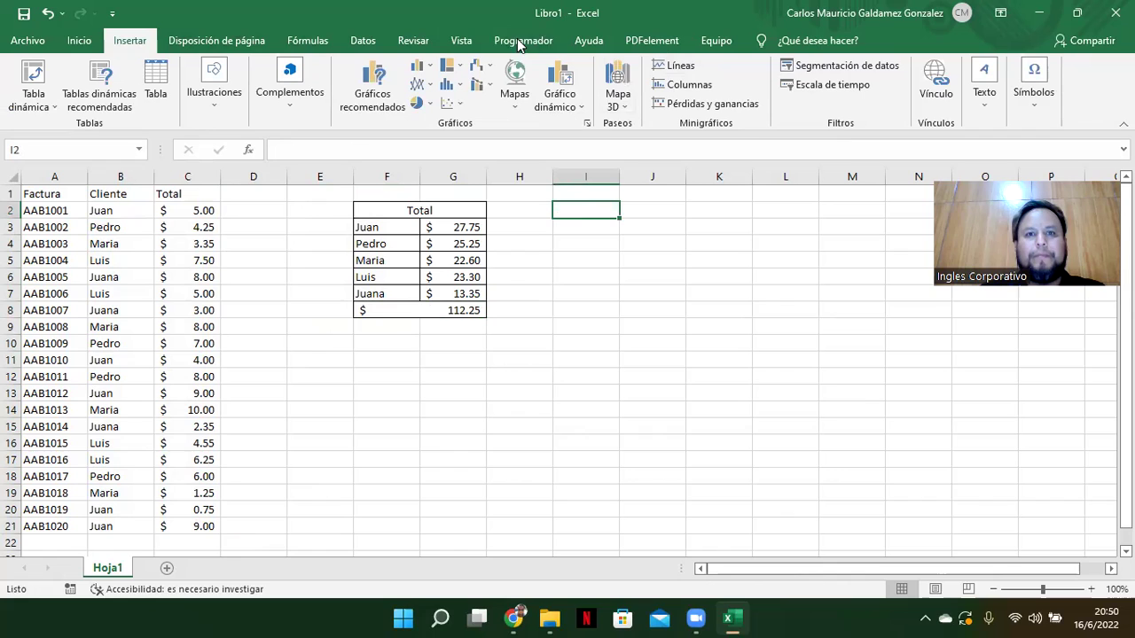
left_click(364, 42)
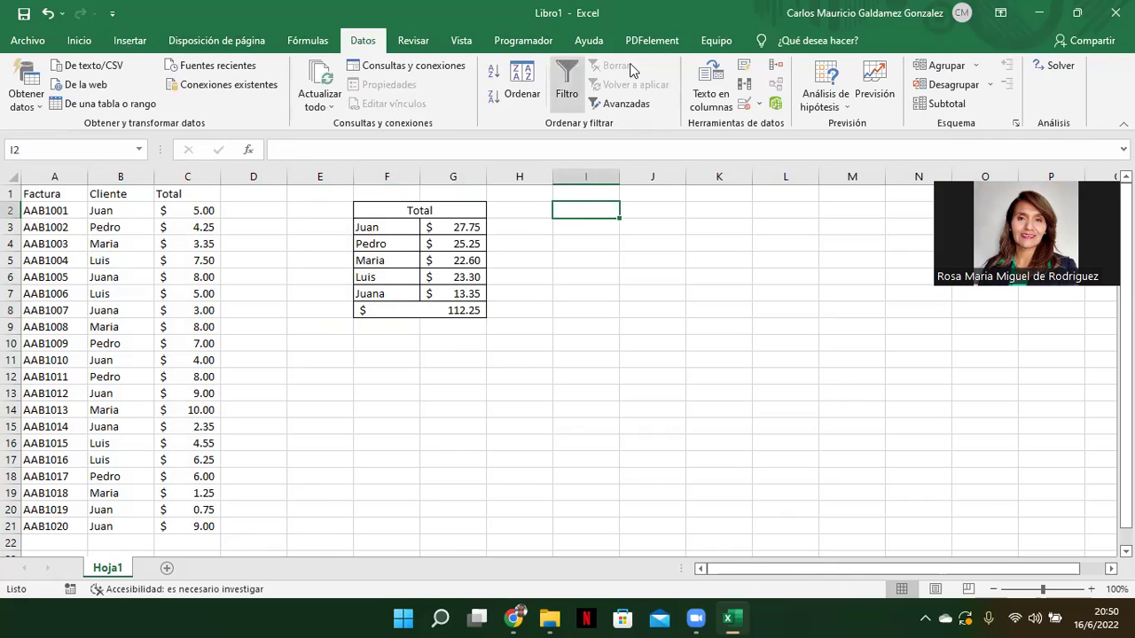
left_click(770, 67)
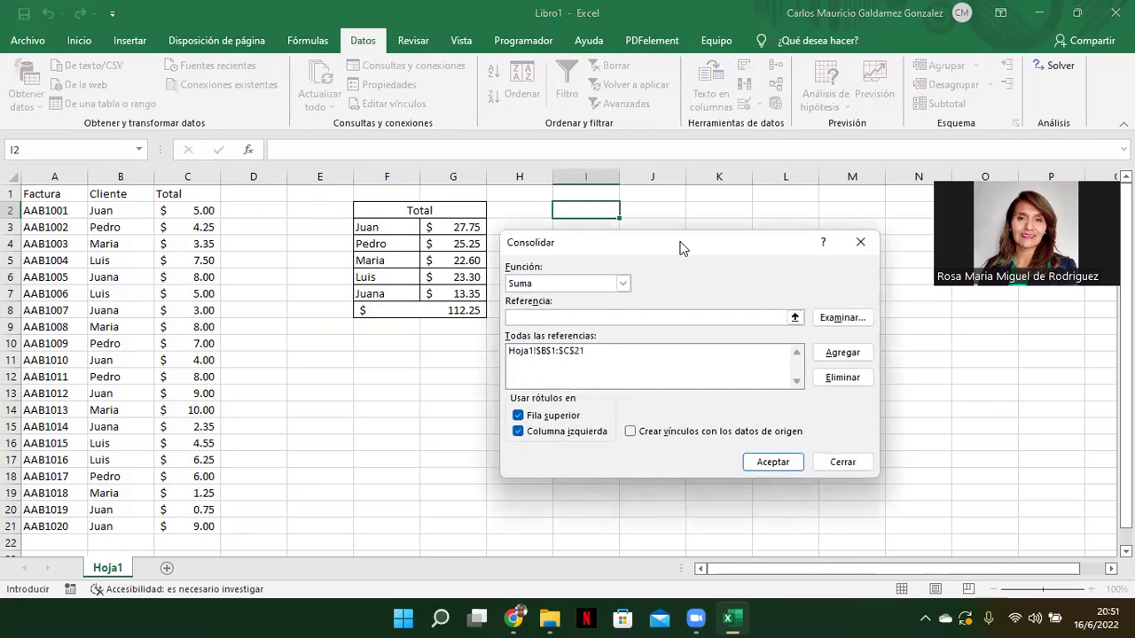
left_click_drag(691, 243, 779, 245)
left_click(626, 362)
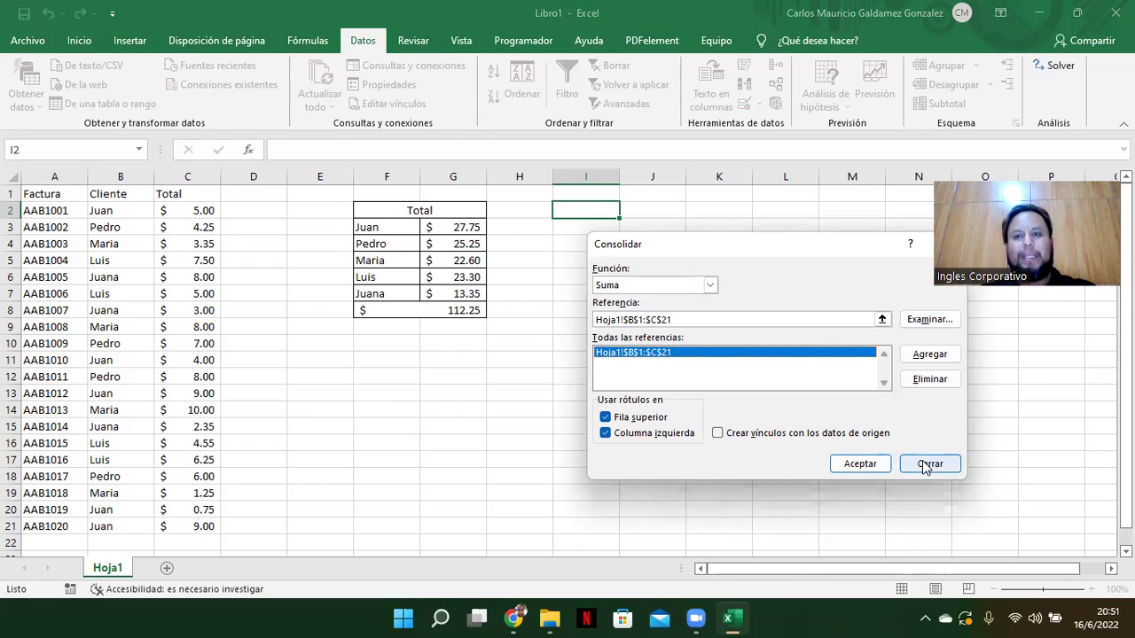
left_click_drag(831, 251, 755, 257)
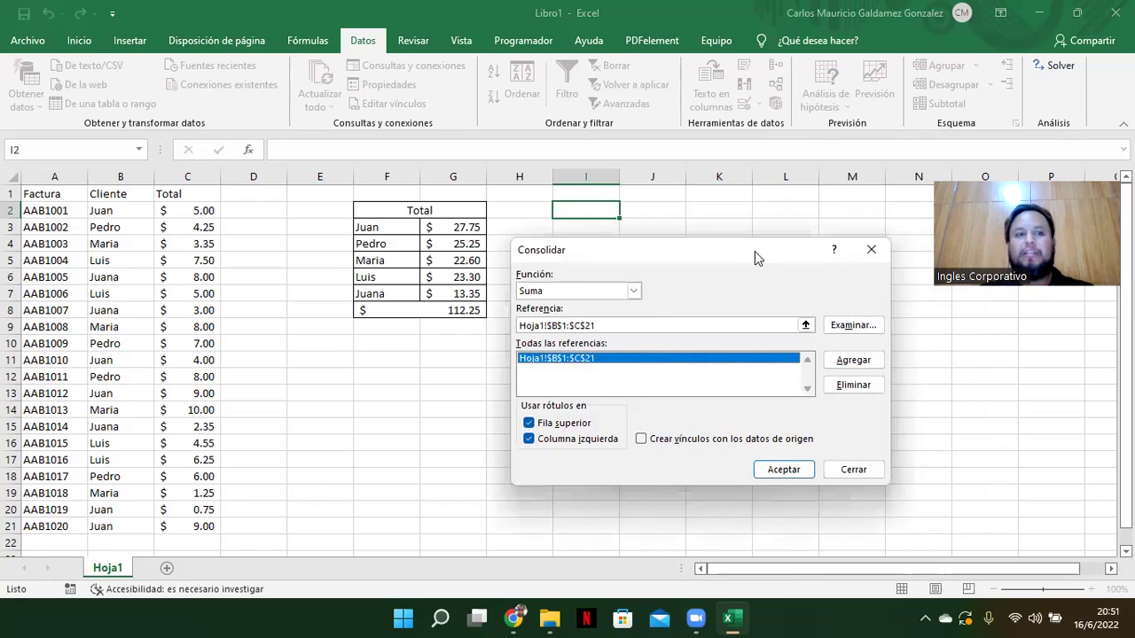
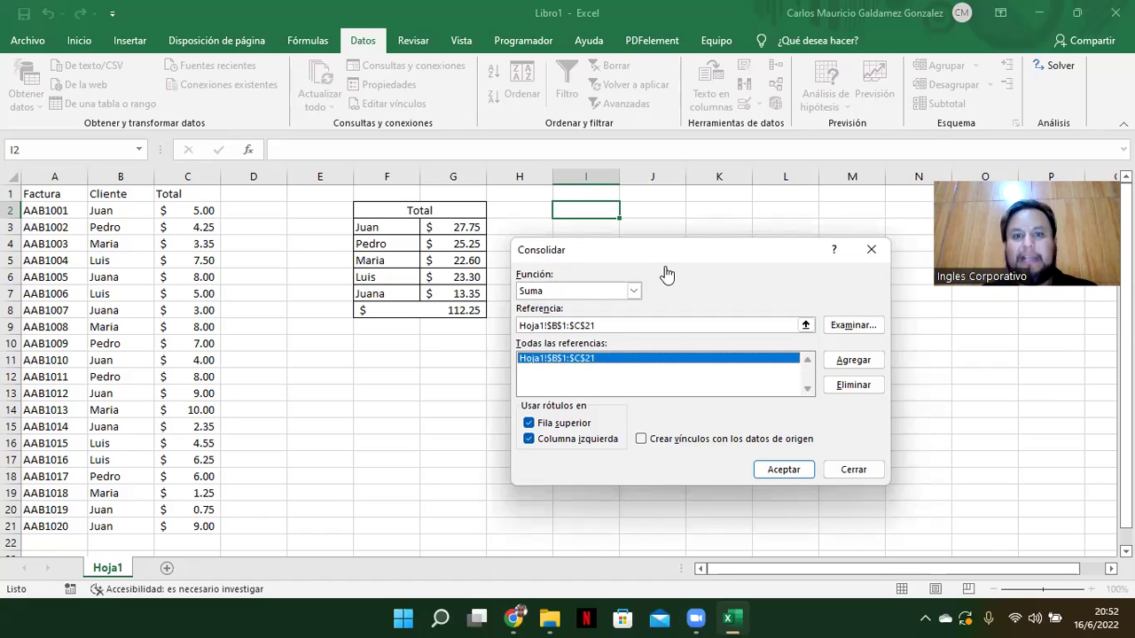
key("Return")
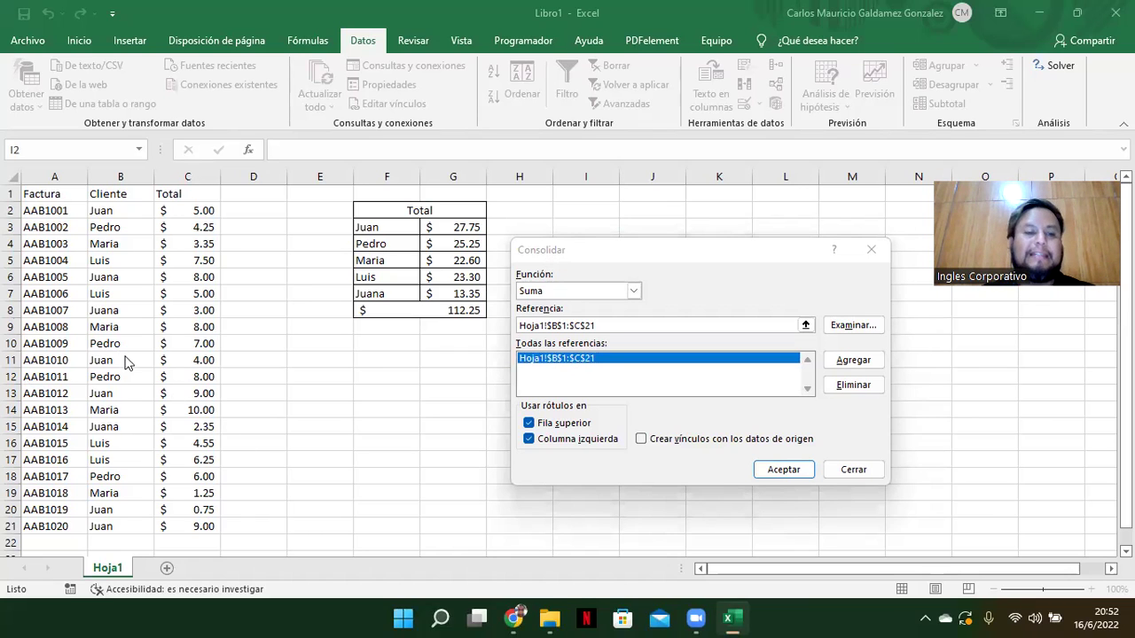
left_click(853, 469)
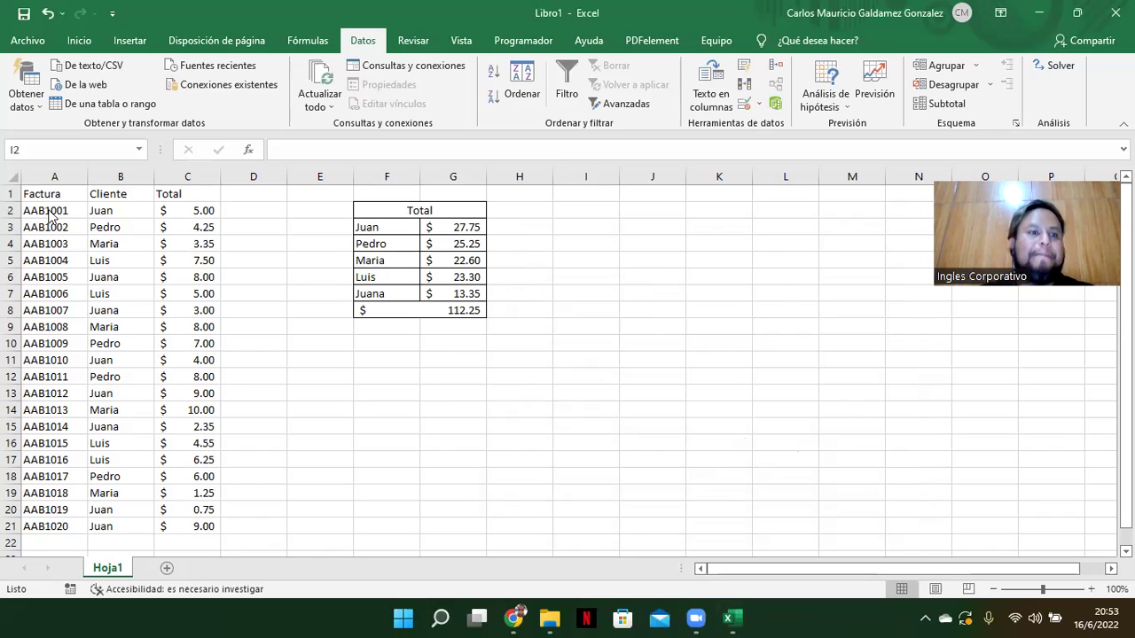
Compare the Factura and Cliente columns of the sales list with the consolidated table in F2:G8.
left_click_drag(50, 190, 27, 326)
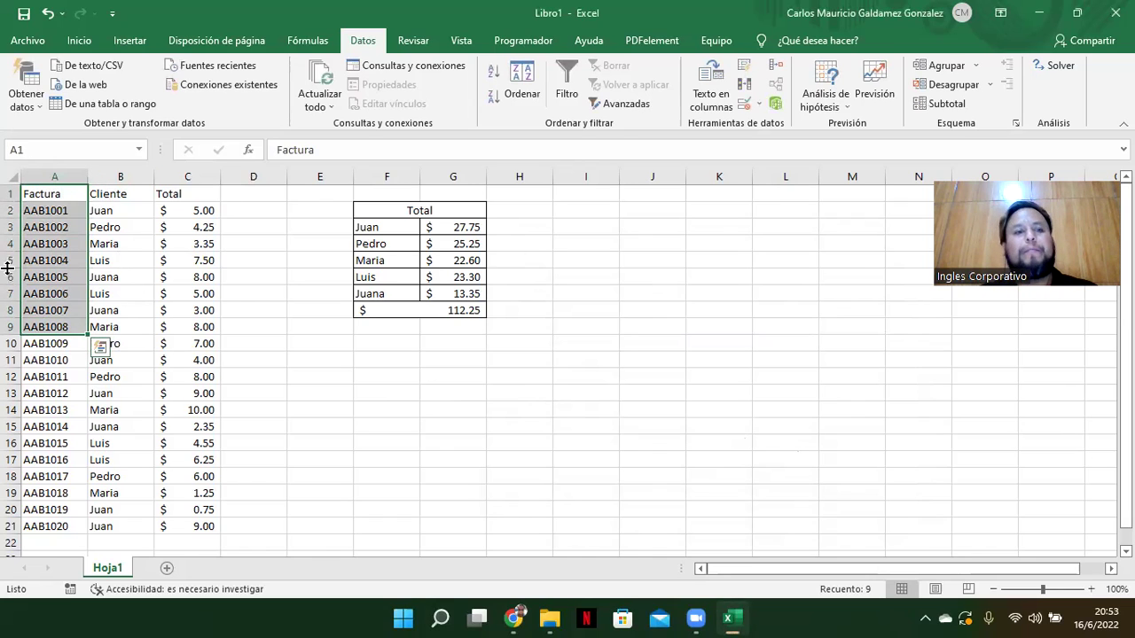
left_click(27, 213)
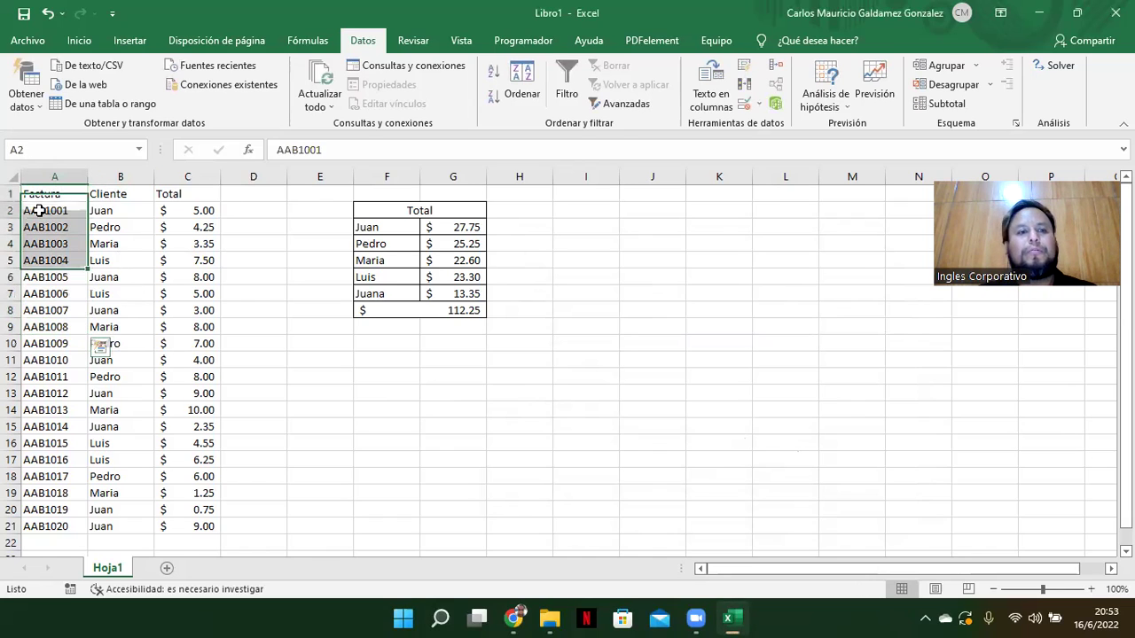
left_click(119, 210)
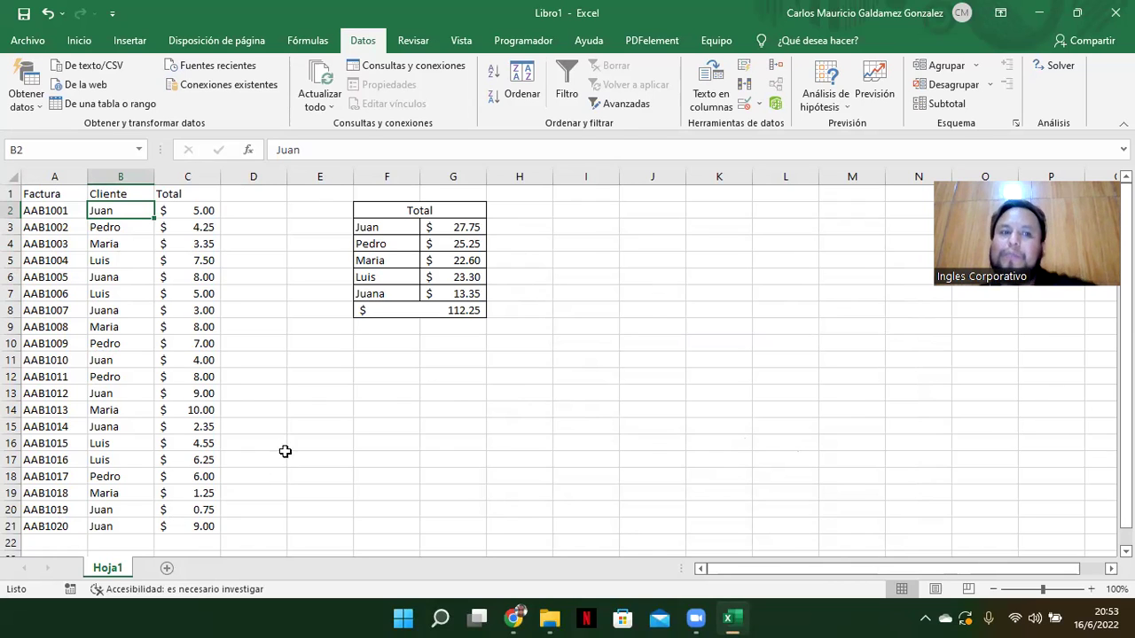
left_click_drag(108, 210, 120, 530)
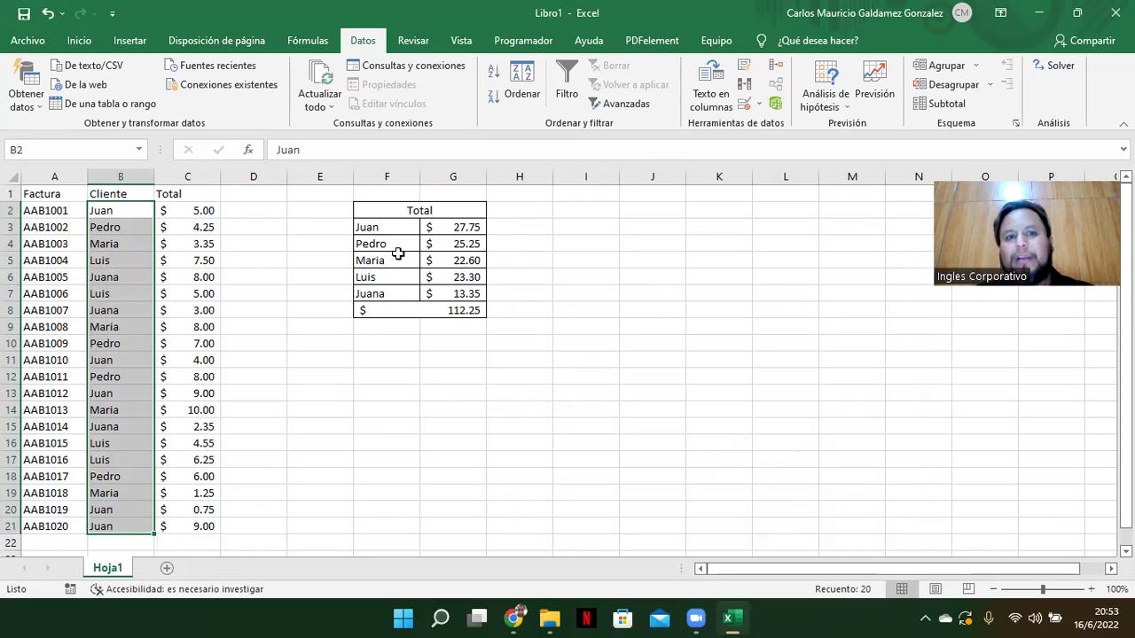
left_click_drag(376, 212, 381, 309)
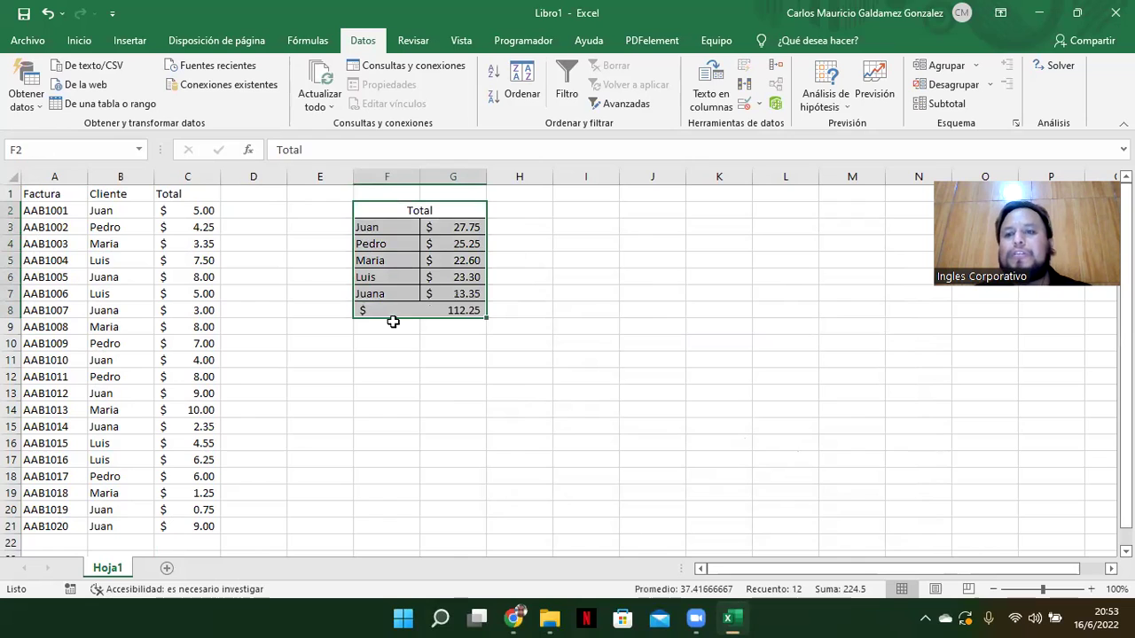
left_click(110, 210)
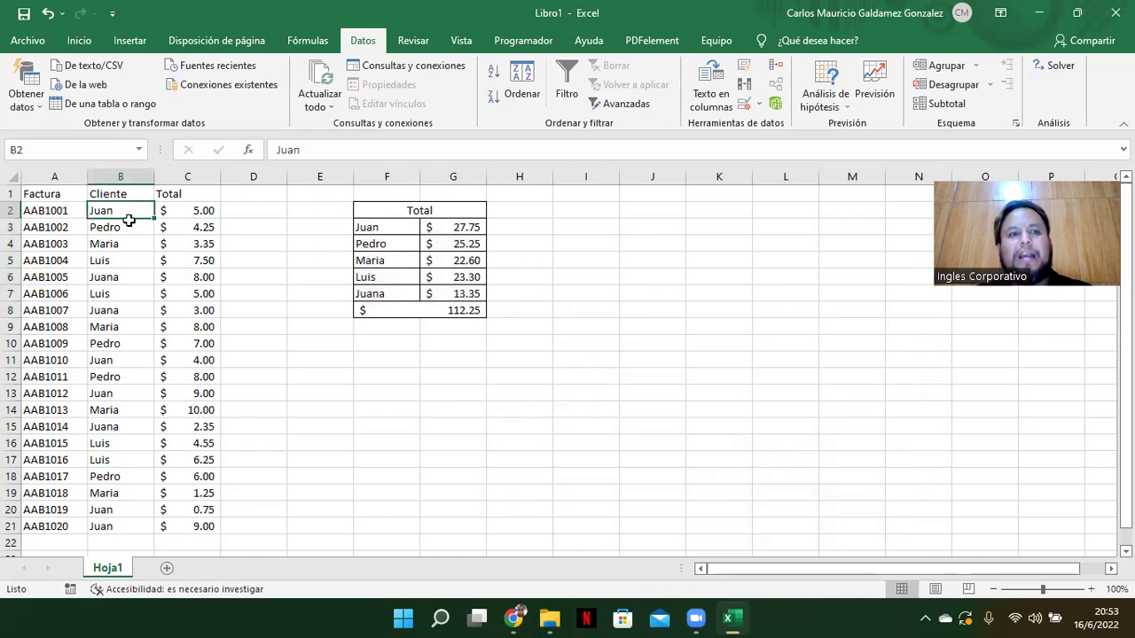
Review the client names and amounts in B2:C21 alongside the consolidated totals in F2:G8.
left_click(192, 213)
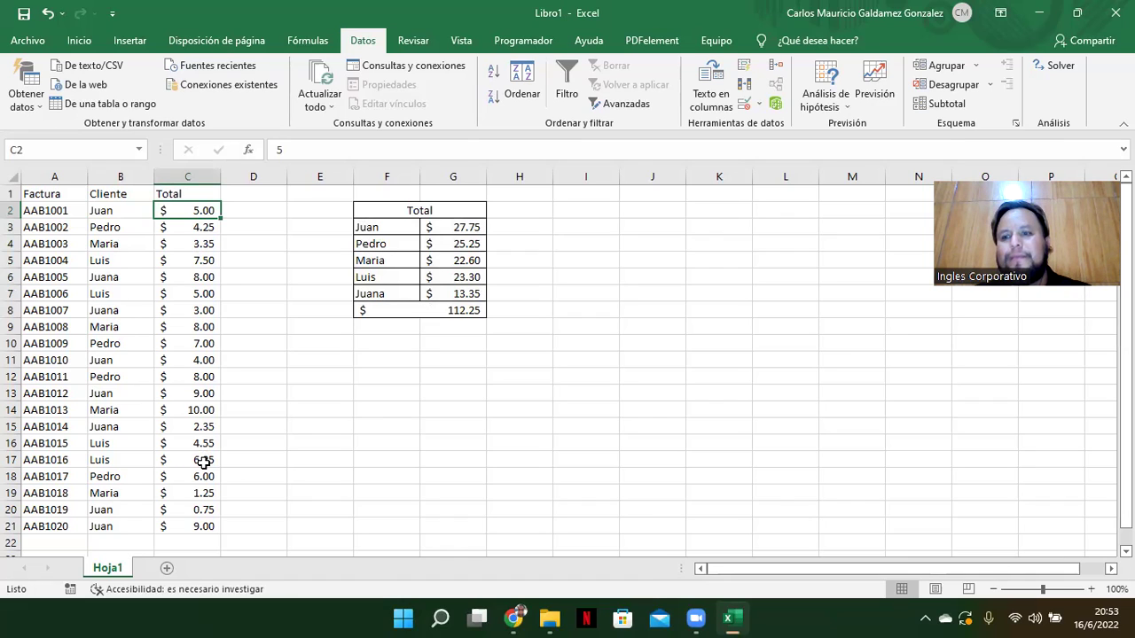
left_click(109, 228)
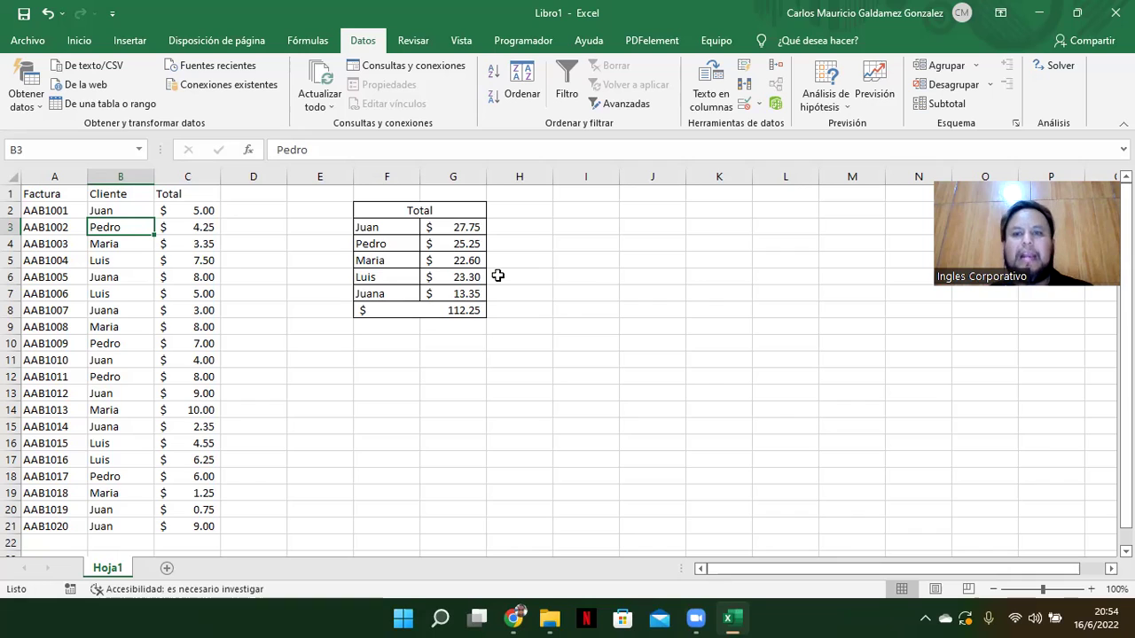
left_click_drag(100, 209, 220, 530)
left_click_drag(379, 216, 410, 312)
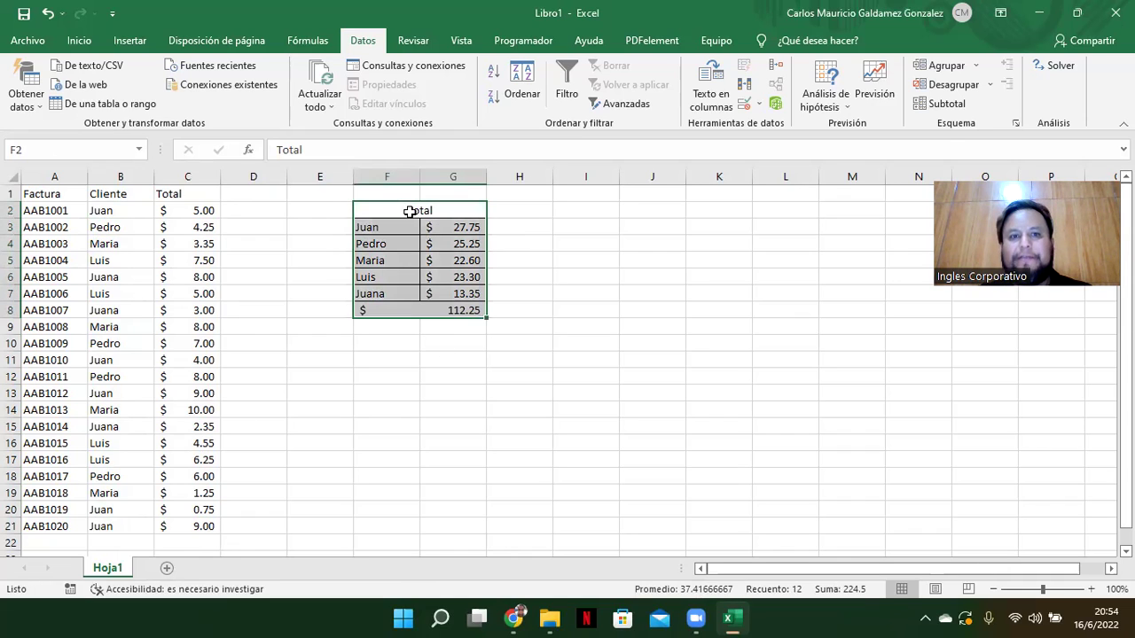
key("F2")
left_click(313, 250)
left_click_drag(393, 210, 400, 308)
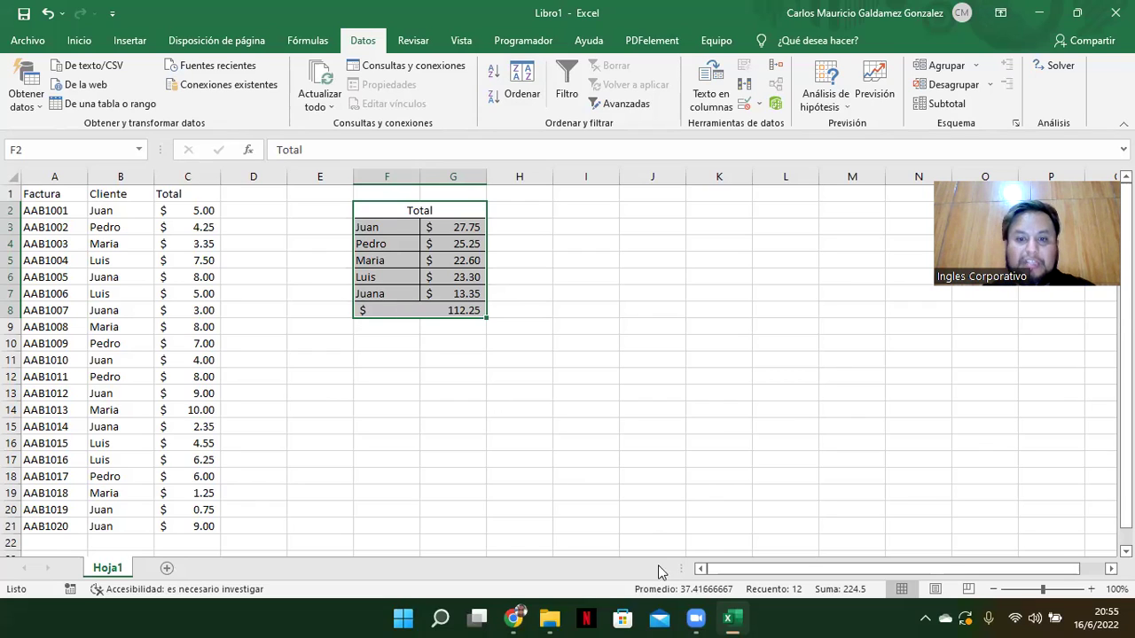
Switch to the presentation in Chrome and review the Consolidar Datos slides on combining several monthly sheets.
left_click(513, 618)
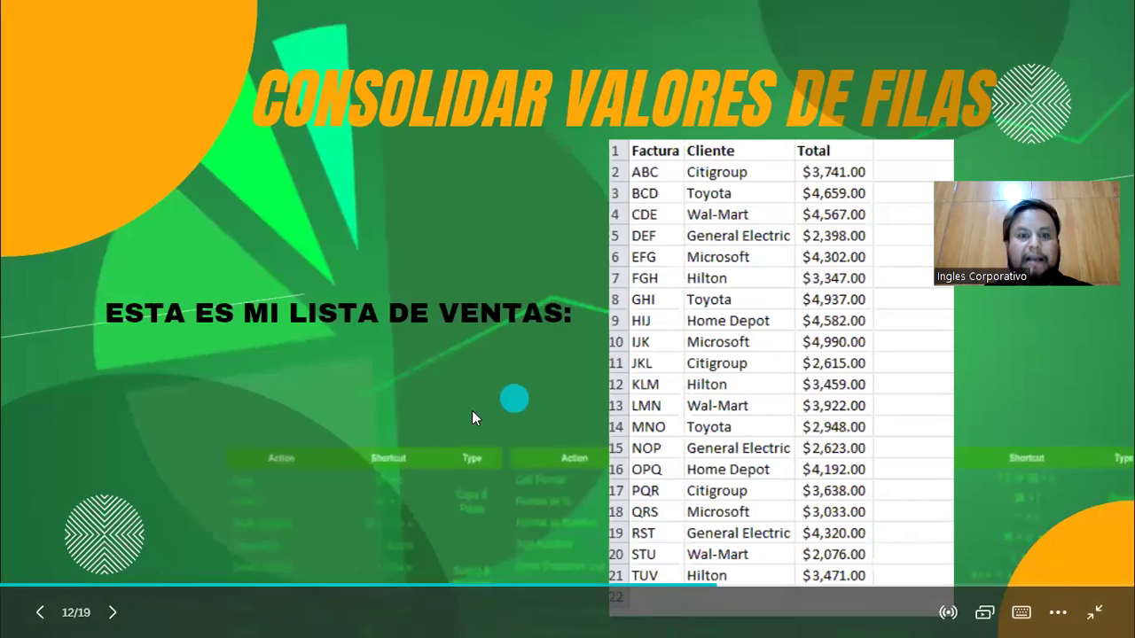
key("Left")
key("Left")
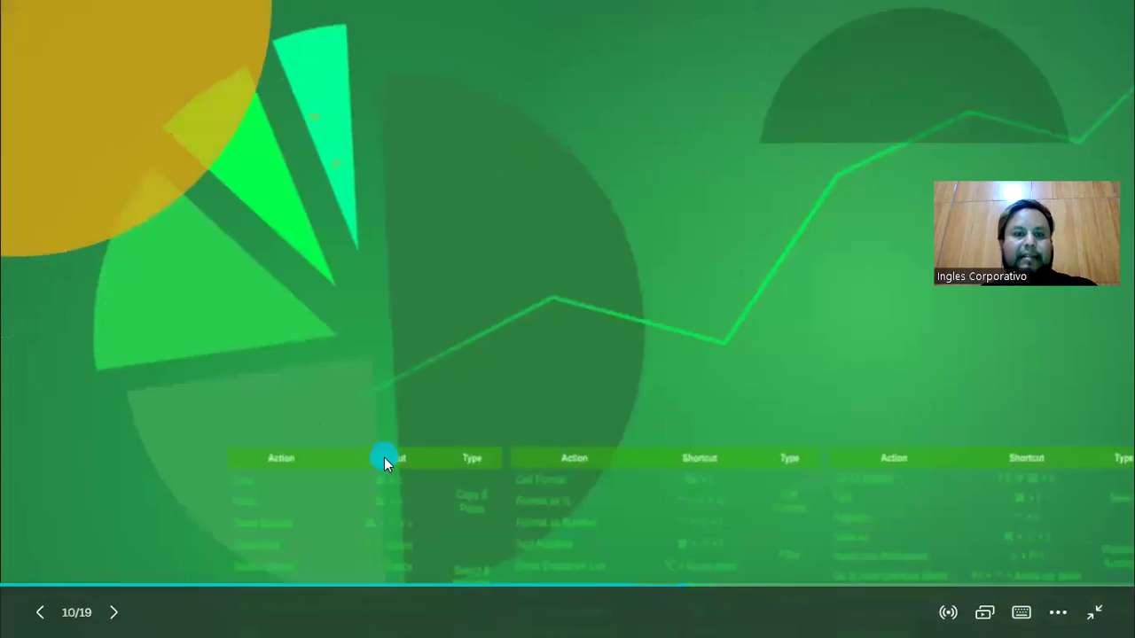
key("Left")
key("Left")
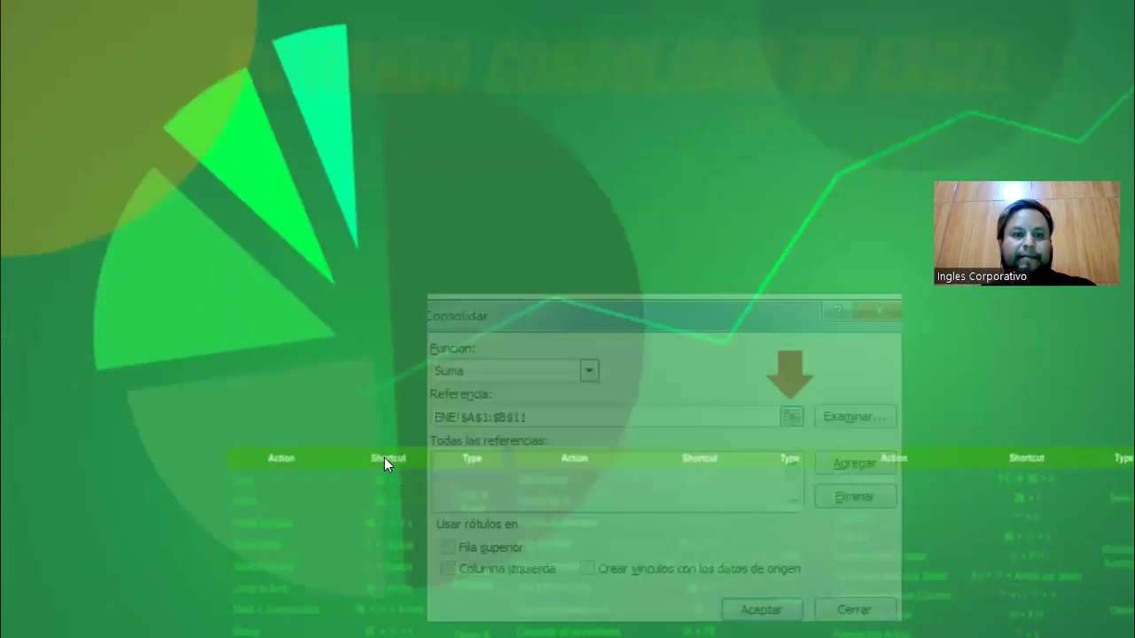
key("Left")
key("Left")
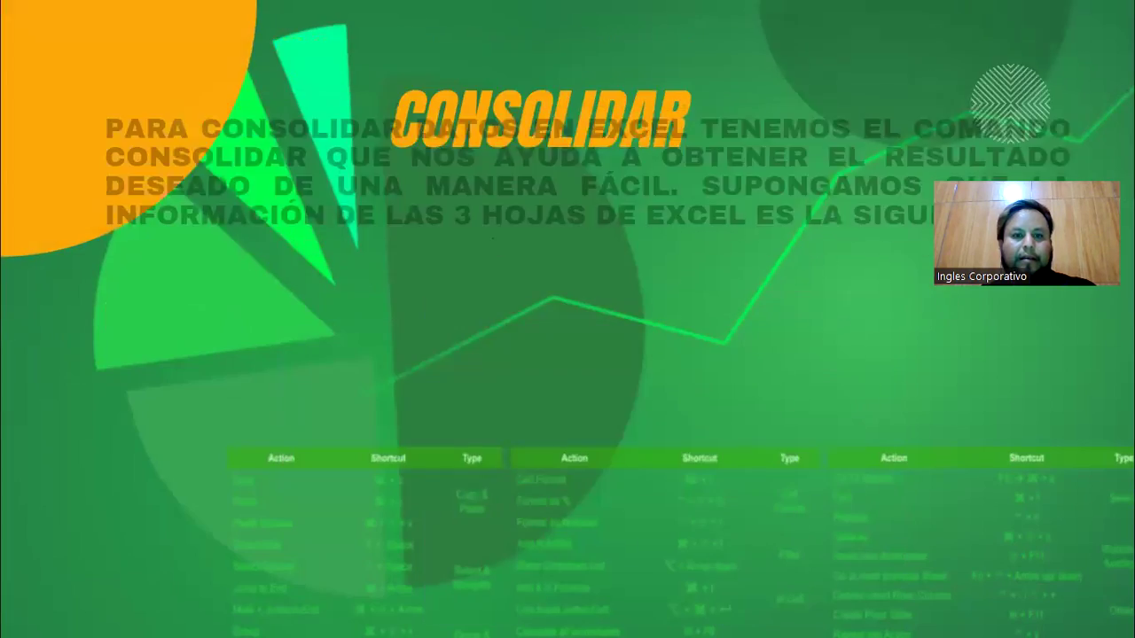
key("Left")
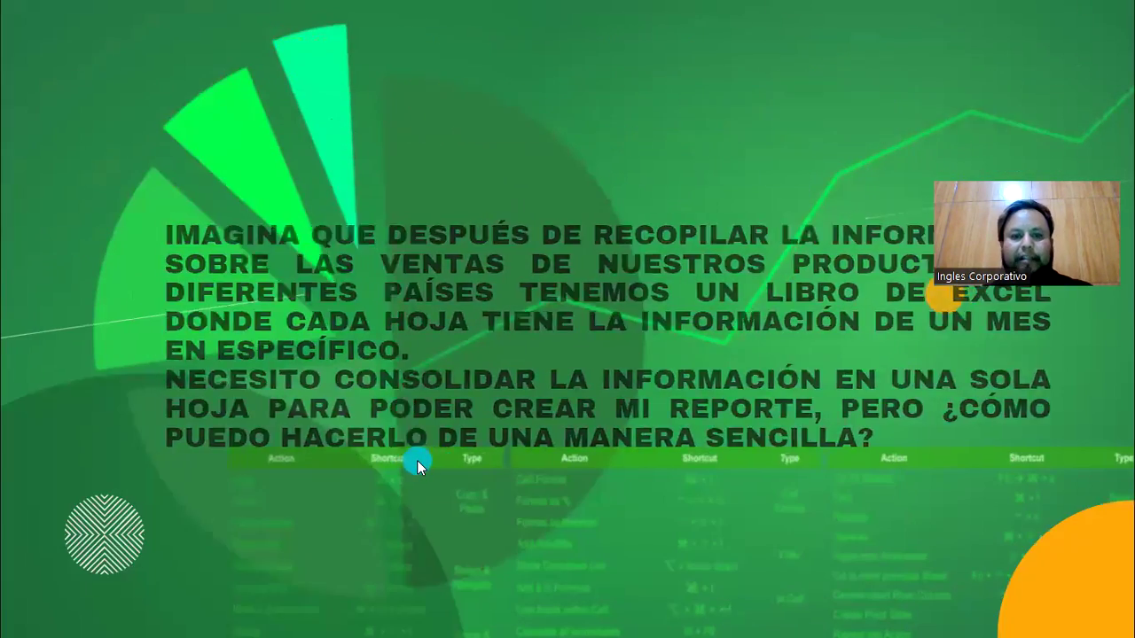
key("Right")
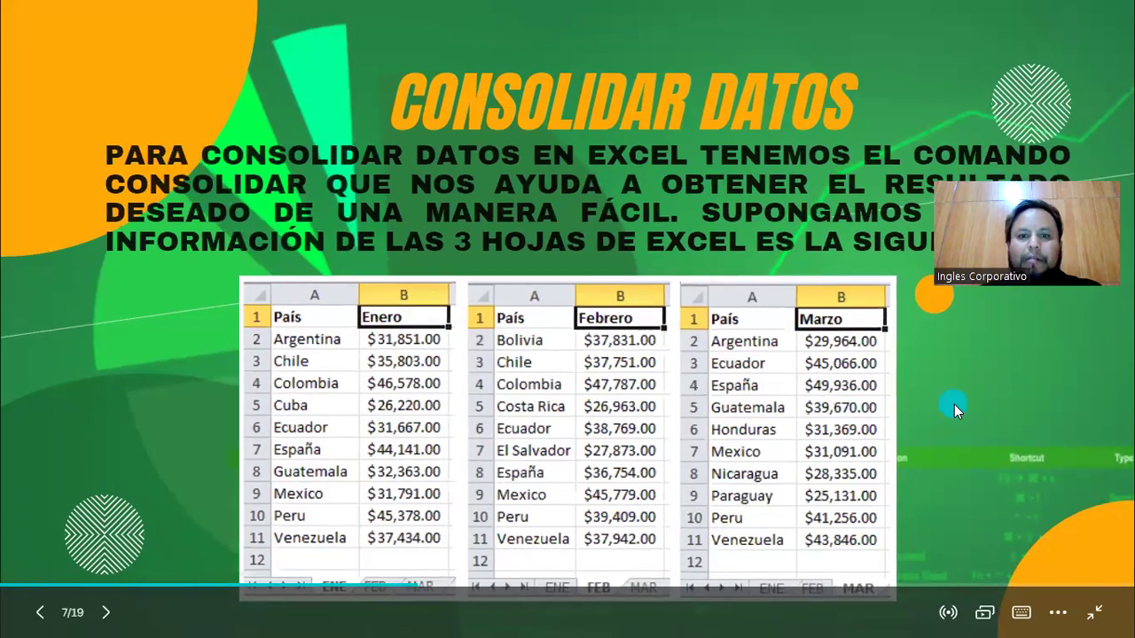
left_click(954, 404)
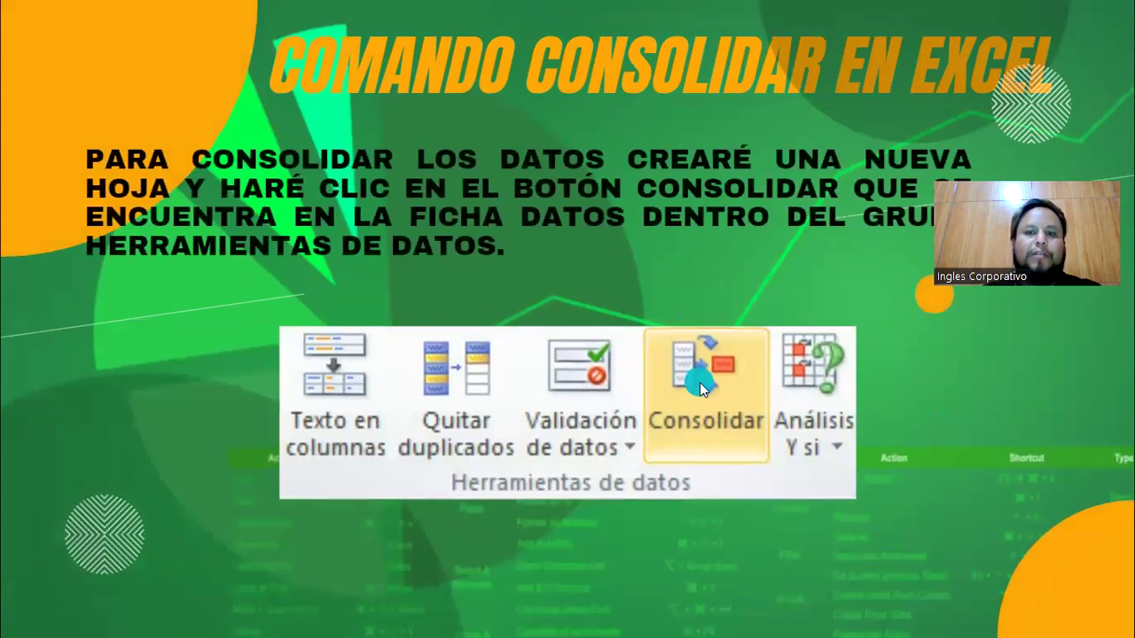
left_click(958, 422)
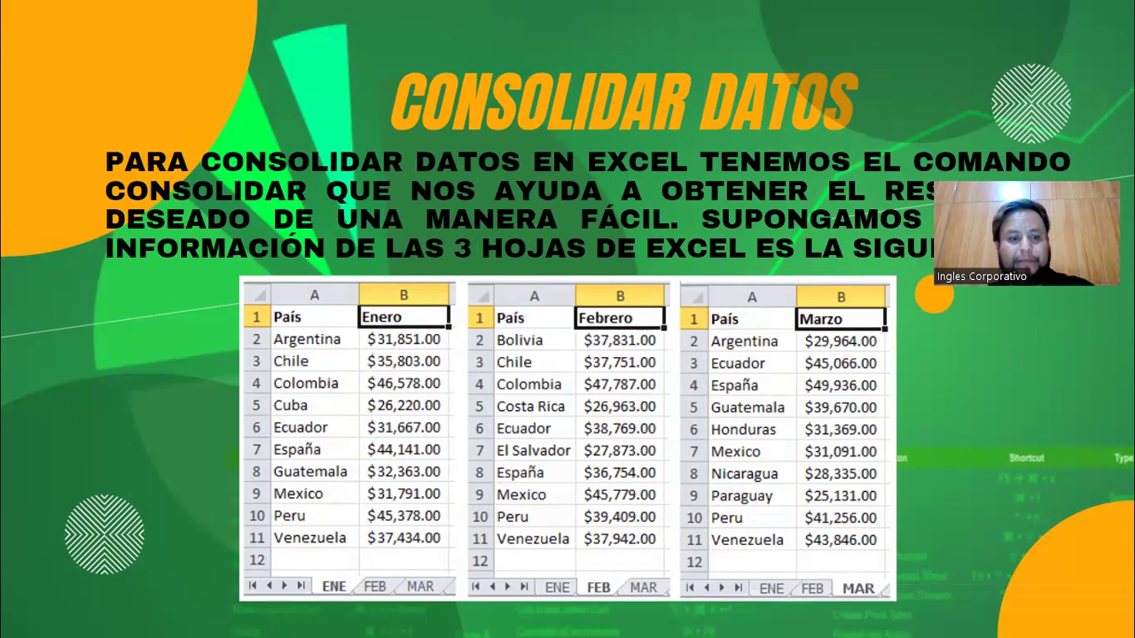
key("super")
type("consoli")
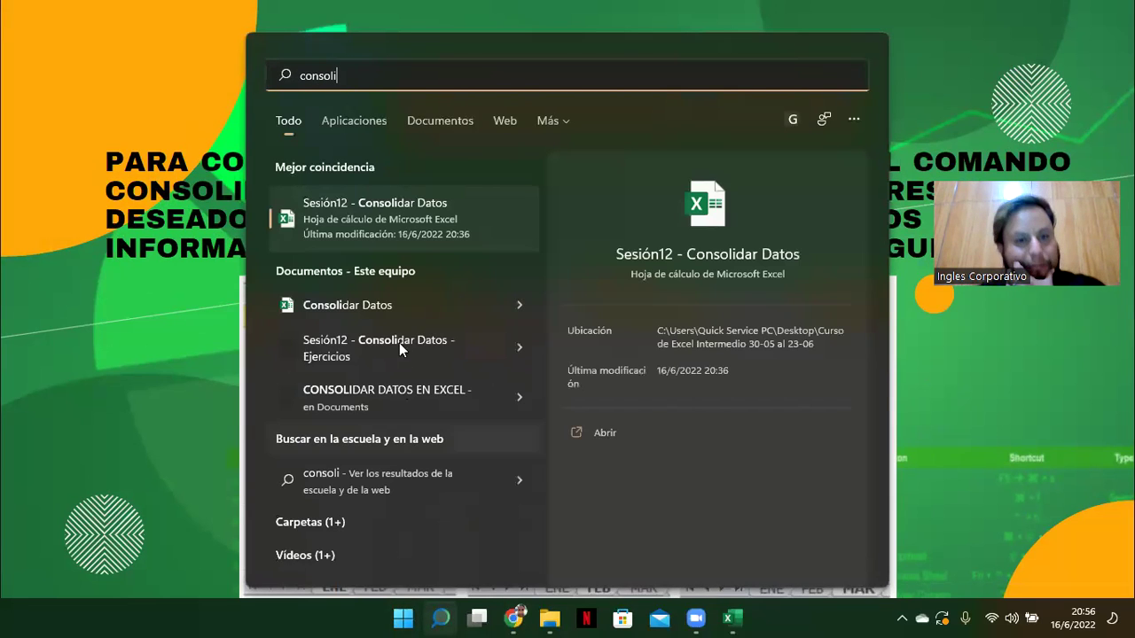
key("Escape")
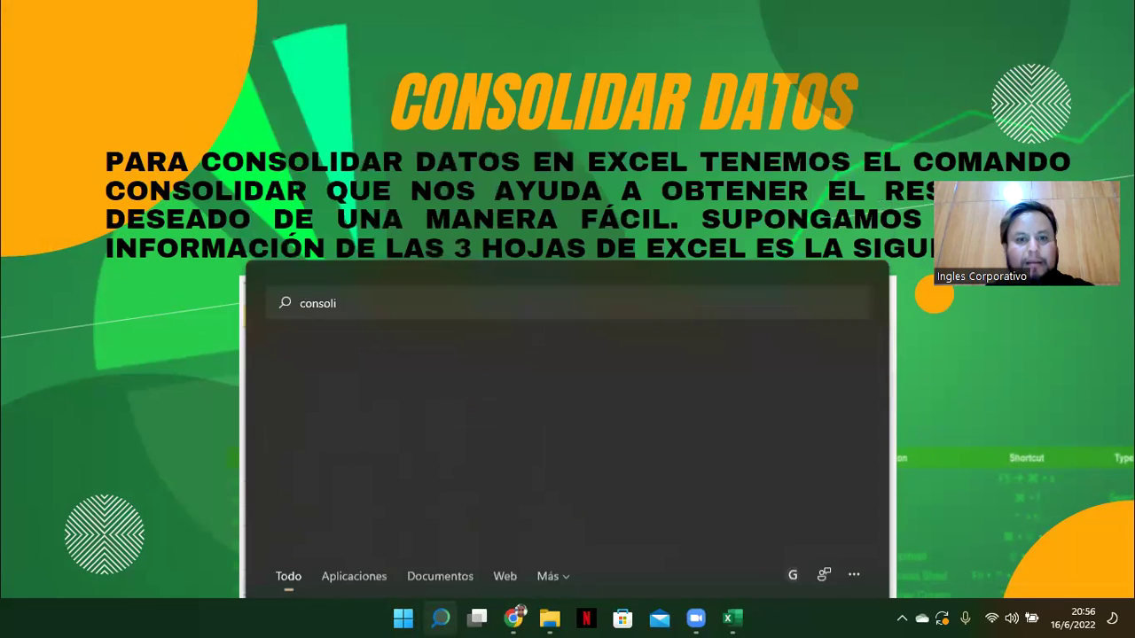
key("alt+Tab")
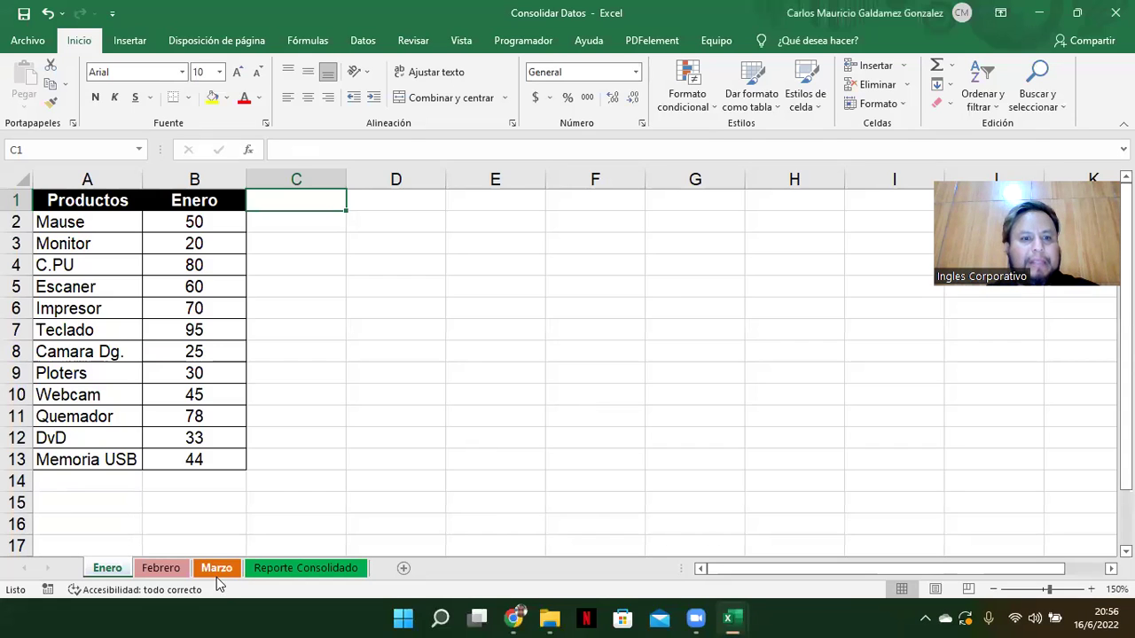
left_click(168, 570)
left_click(274, 570)
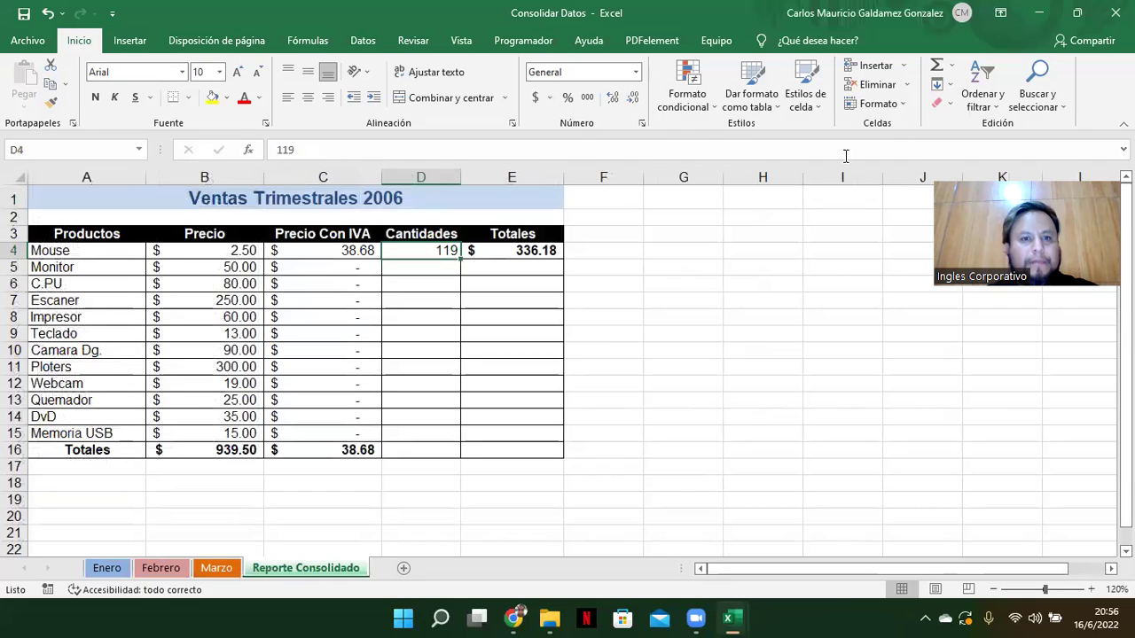
left_click(1116, 12)
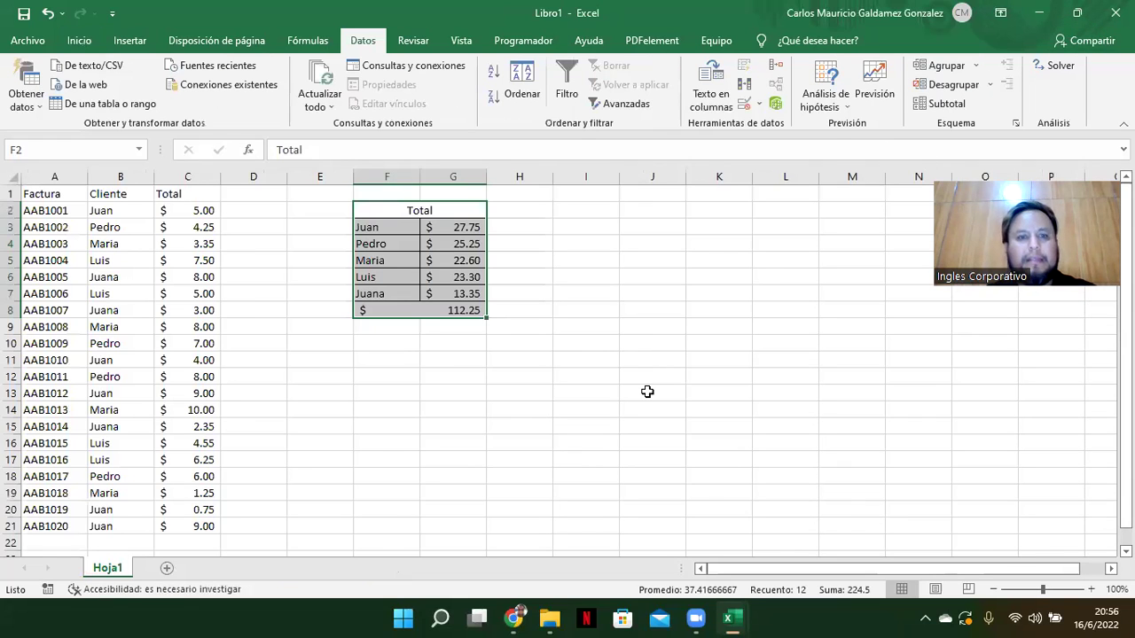
Search the computer for "conso" and open the workbook CONSOLIDAR DATOS EN EXCEL22.docx.
key("super")
type("con")
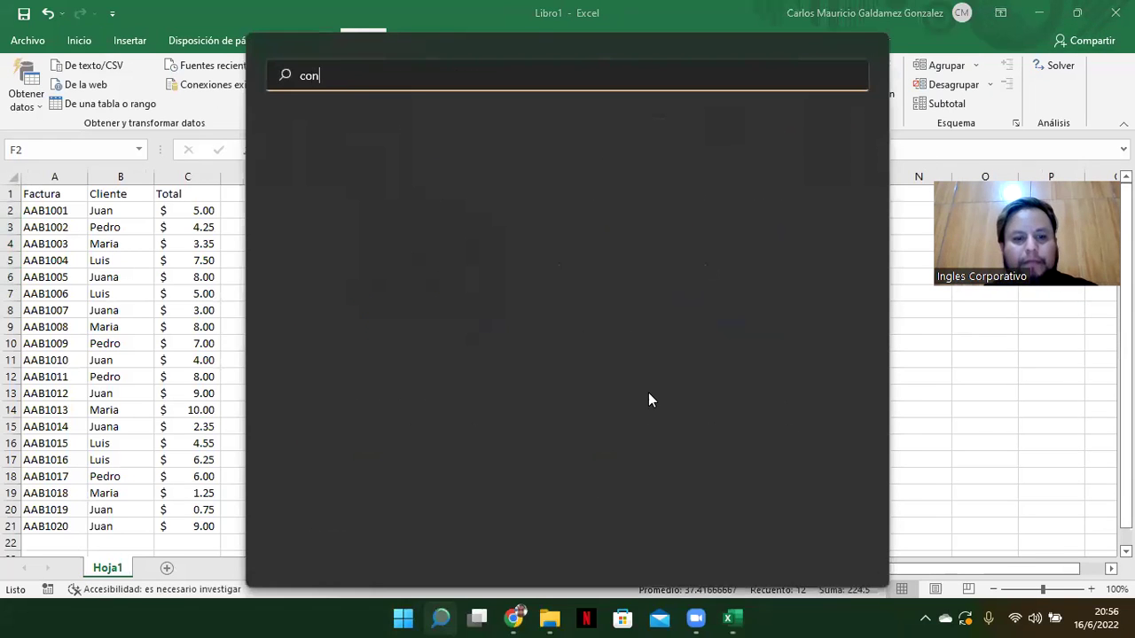
type("so")
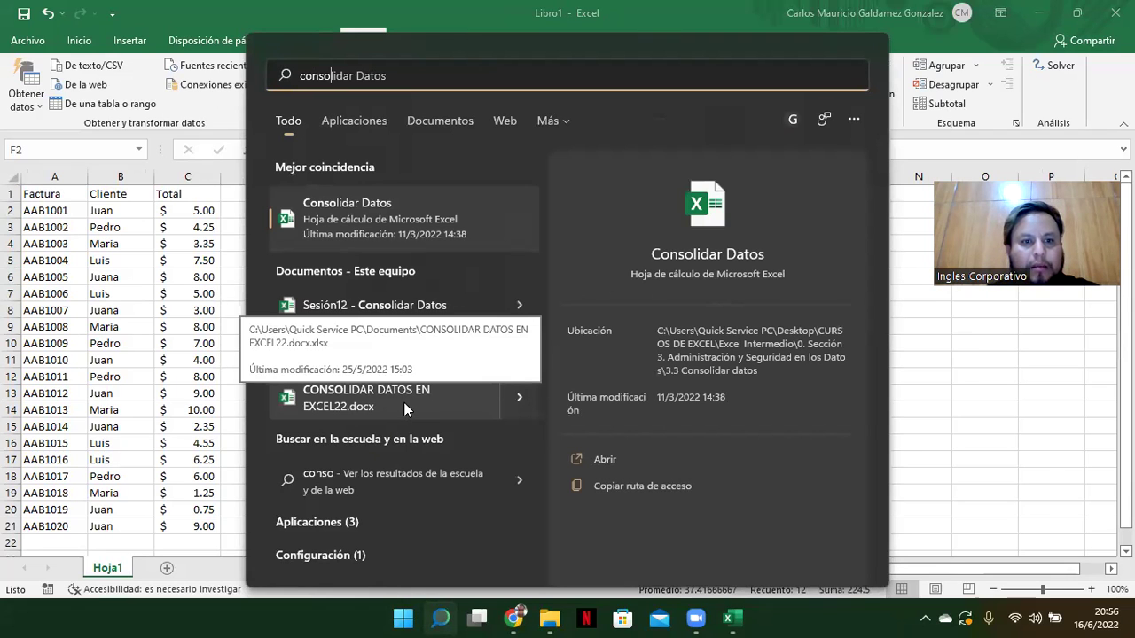
left_click_drag(405, 402, 441, 411)
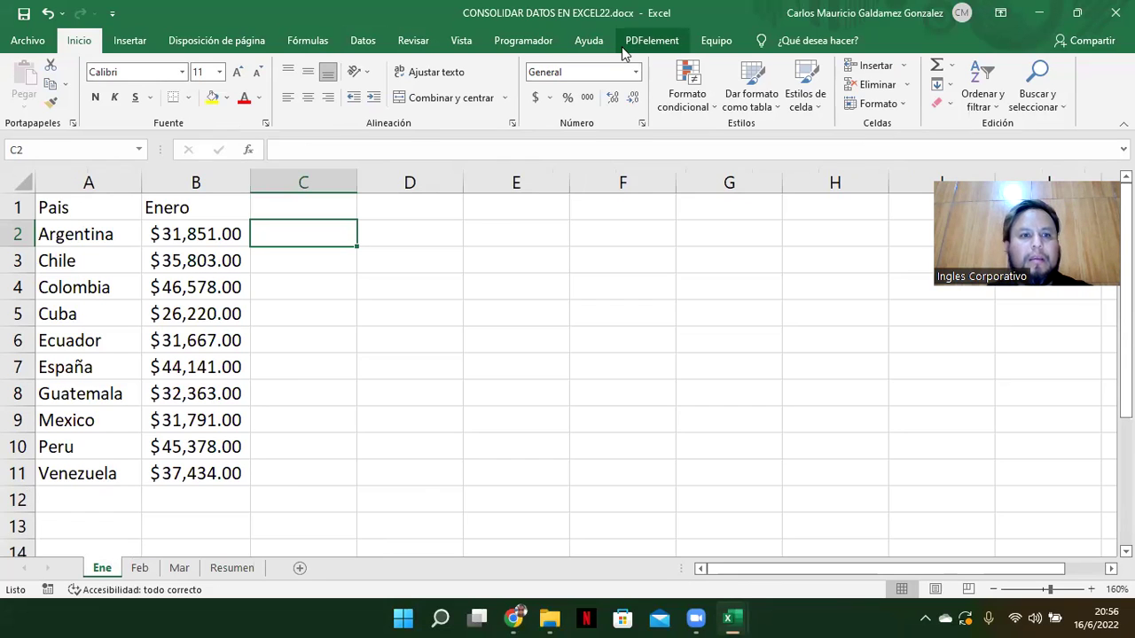
Delete the Resumen sheet from the workbook.
left_click_drag(103, 211, 195, 474)
left_click(231, 568)
right_click(228, 569)
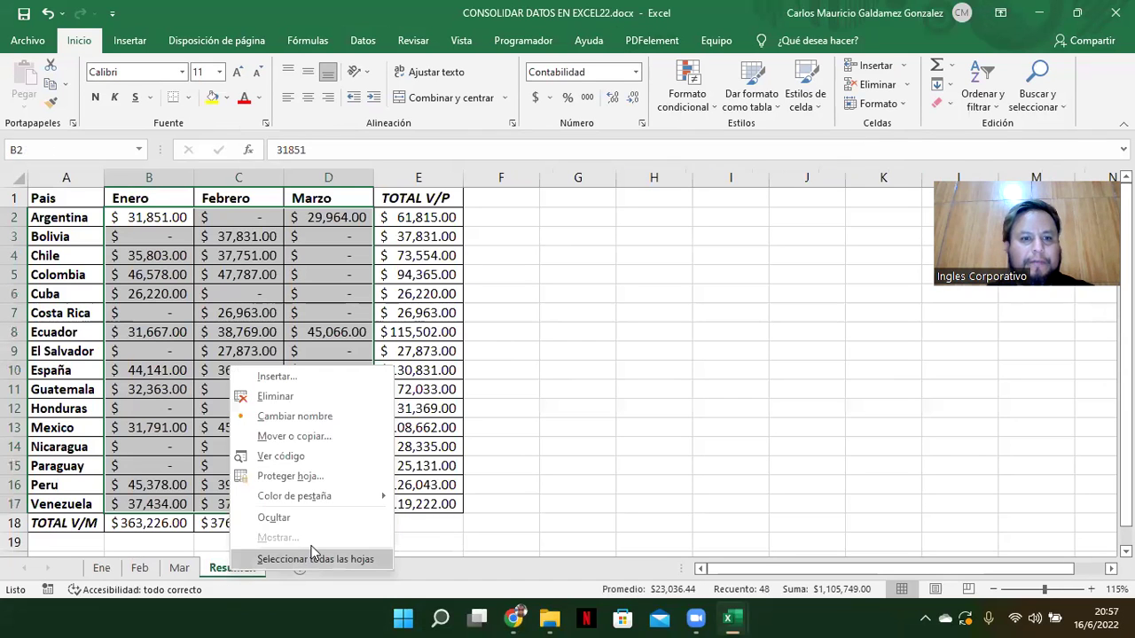
left_click(285, 401)
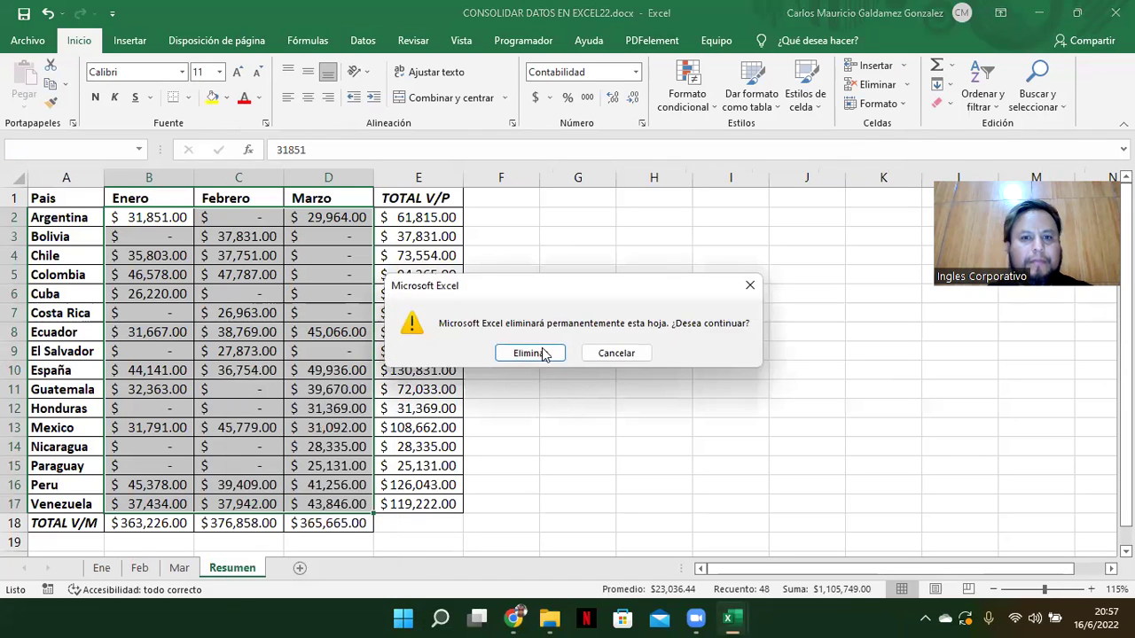
left_click(550, 354)
Add a new sheet after Mar and name it CONSOLIDACION.
left_click_drag(92, 211, 187, 473)
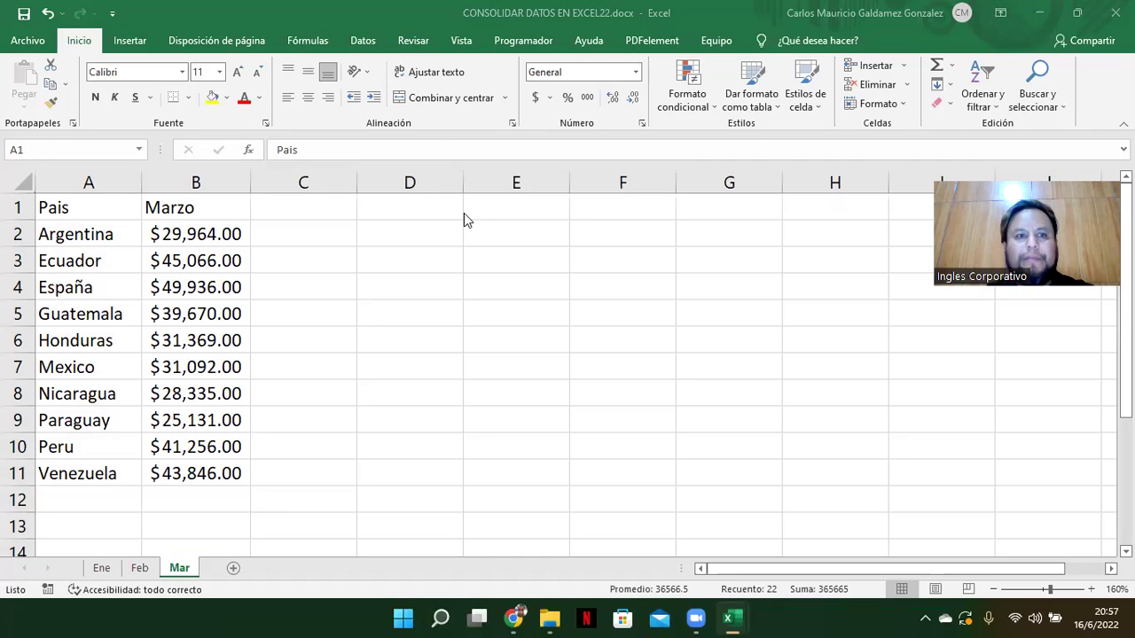
left_click(233, 568)
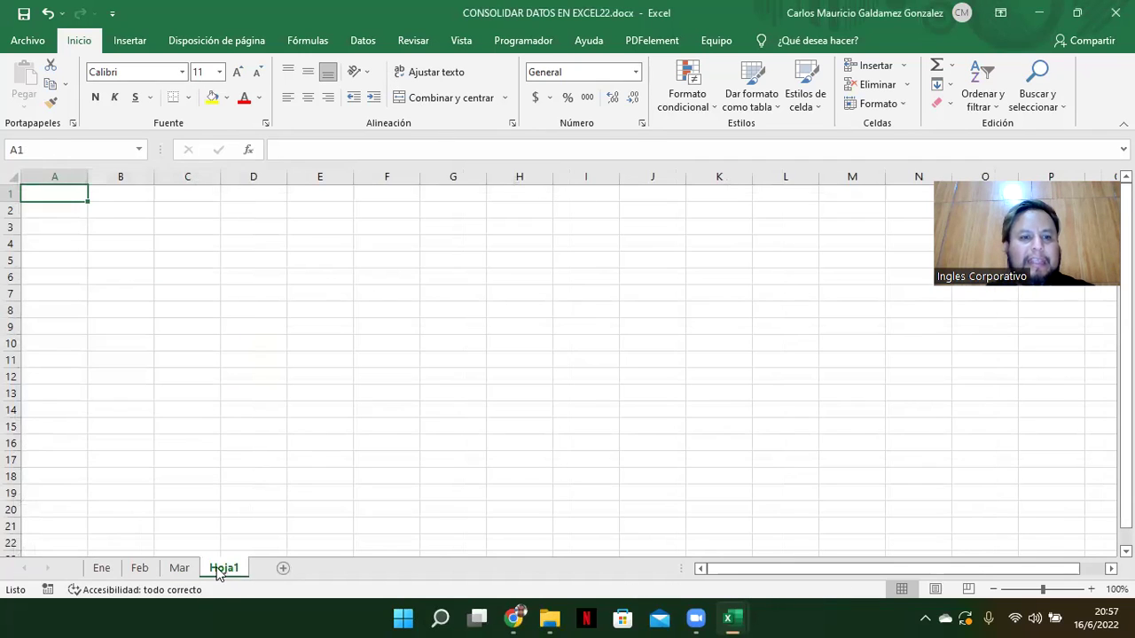
double_click(223, 568)
type("CONSOL")
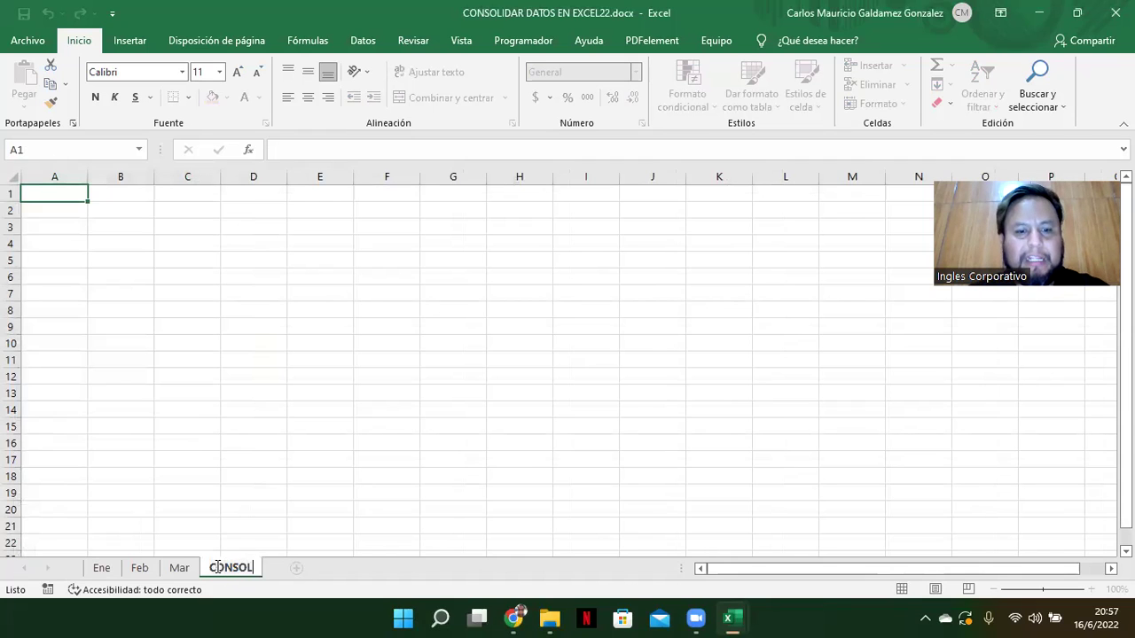
type("IDACION")
key("Return")
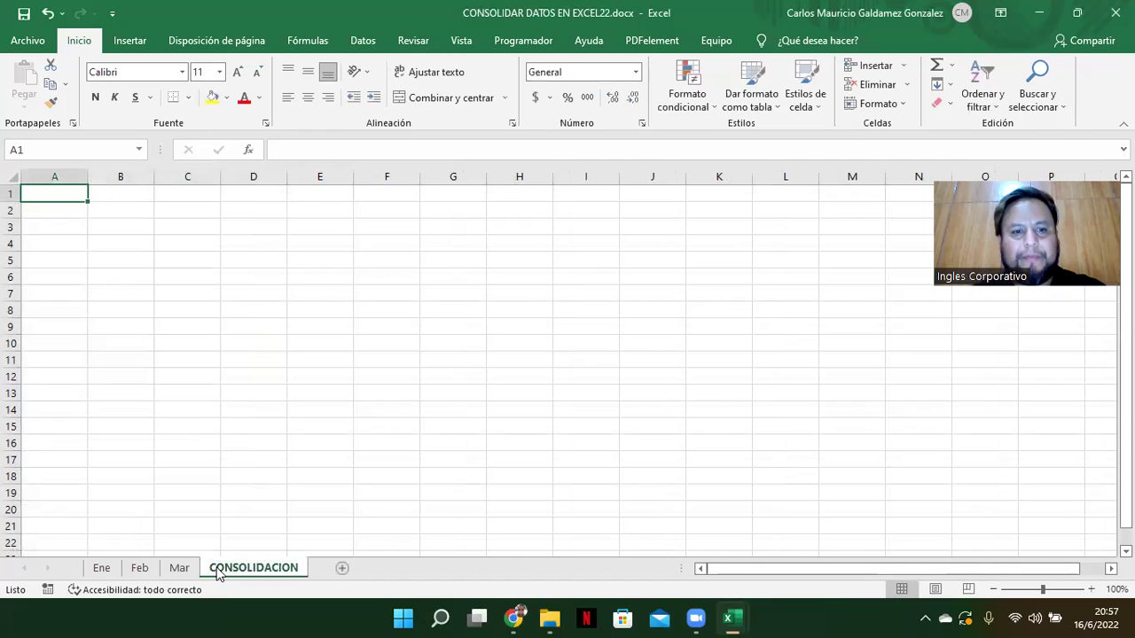
Check the Ene sheet's data, and open the Consolidar dialog from A1 of the CONSOLIDACION sheet with Suma as the function.
left_click(102, 568)
scroll(190, 254, "up", 6)
left_click(189, 254)
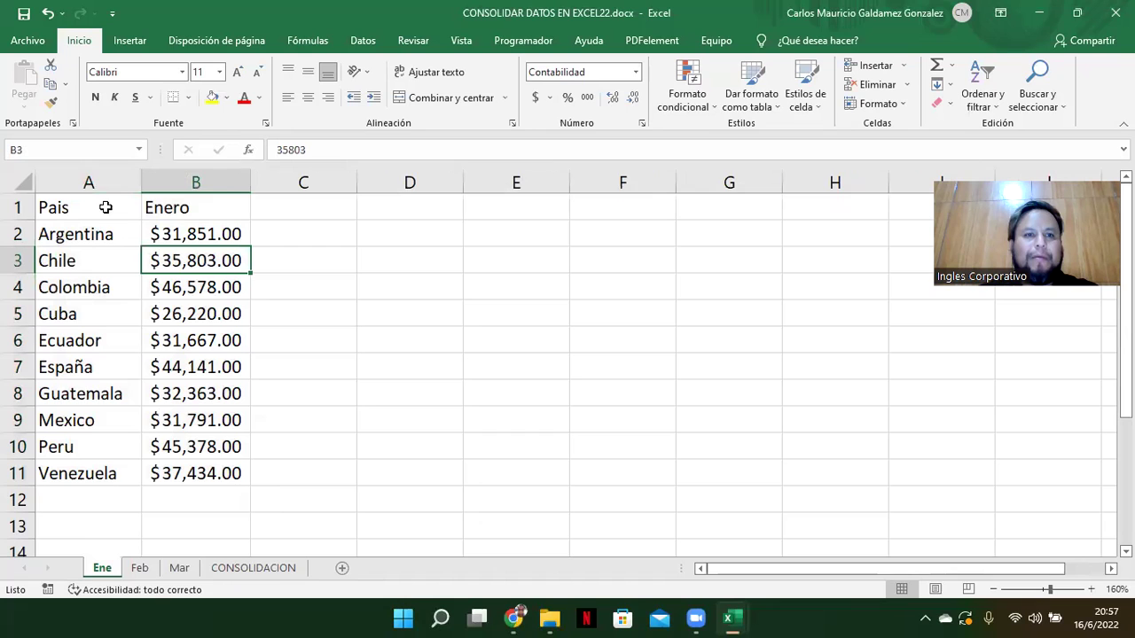
left_click(253, 567)
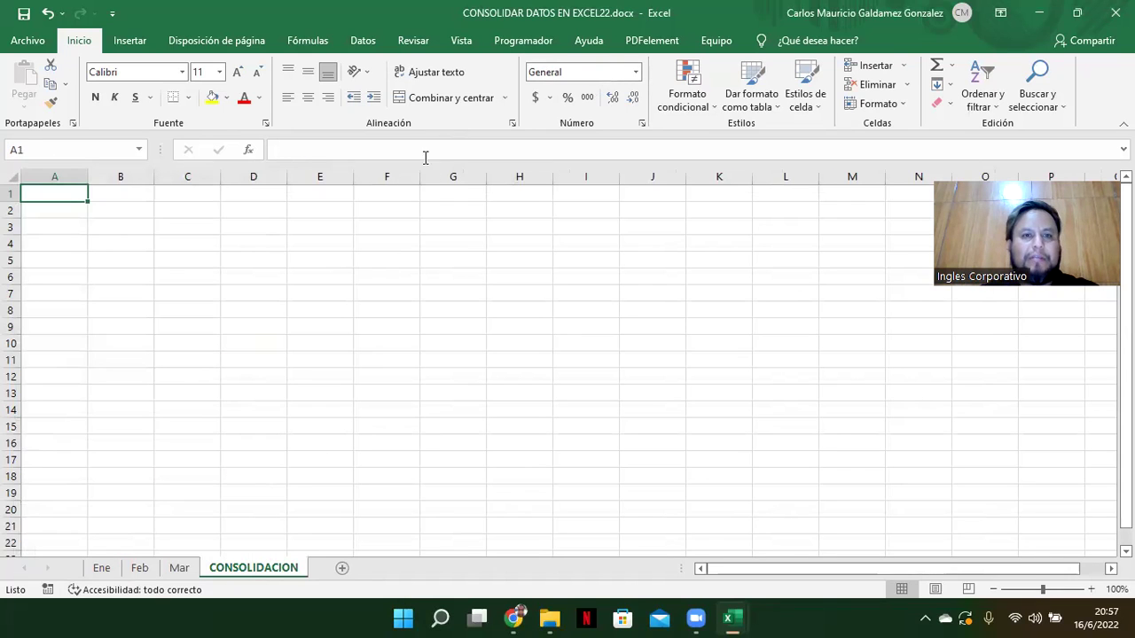
left_click(362, 41)
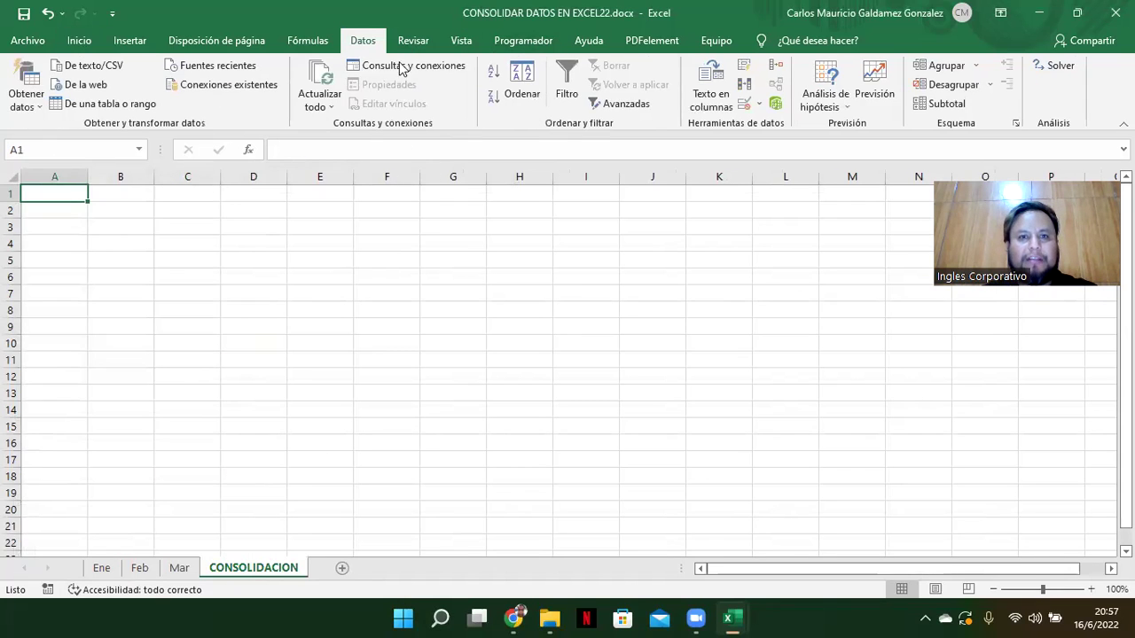
left_click(775, 65)
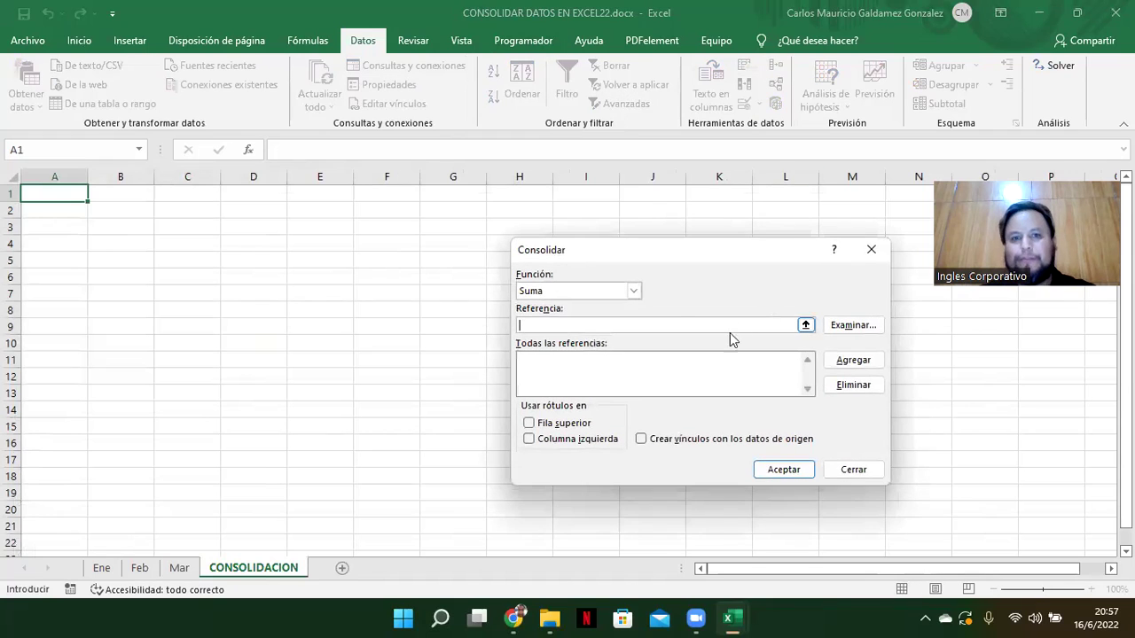
left_click(640, 292)
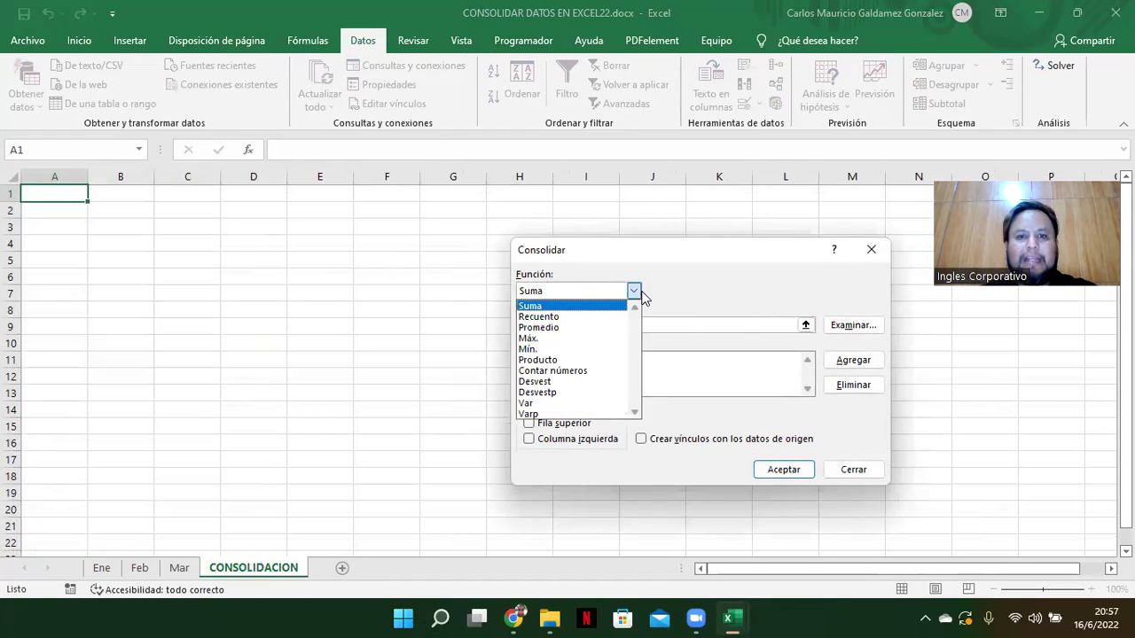
left_click(634, 296)
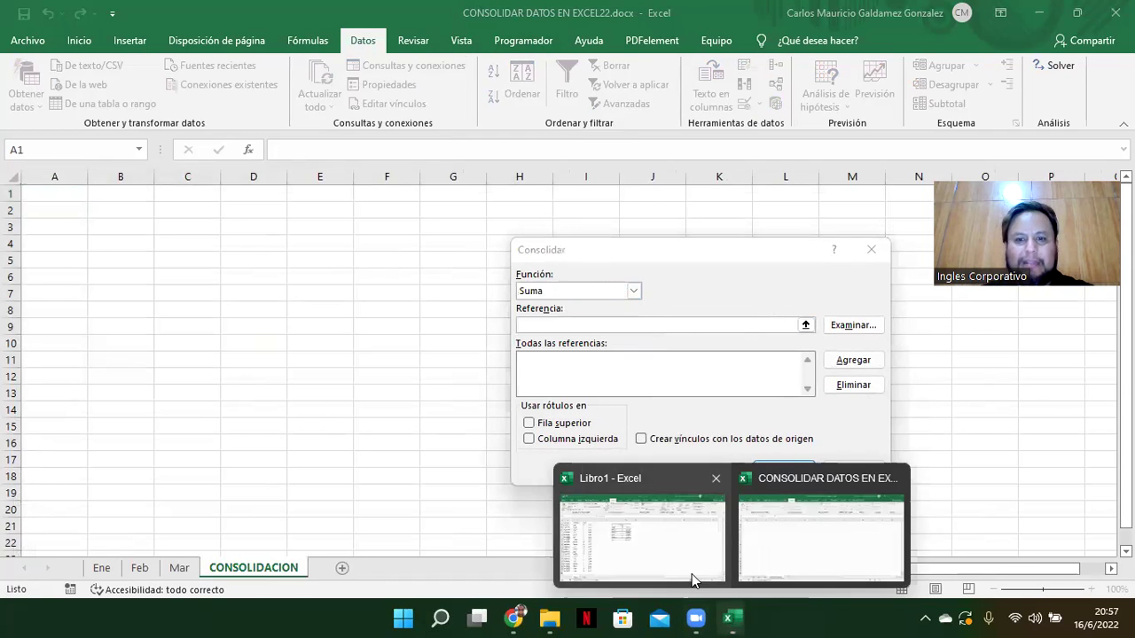
Check the Comando Consolidar slide in Chrome for how to specify the ranges, and return to the Consolidar dialog in Excel.
left_click(518, 617)
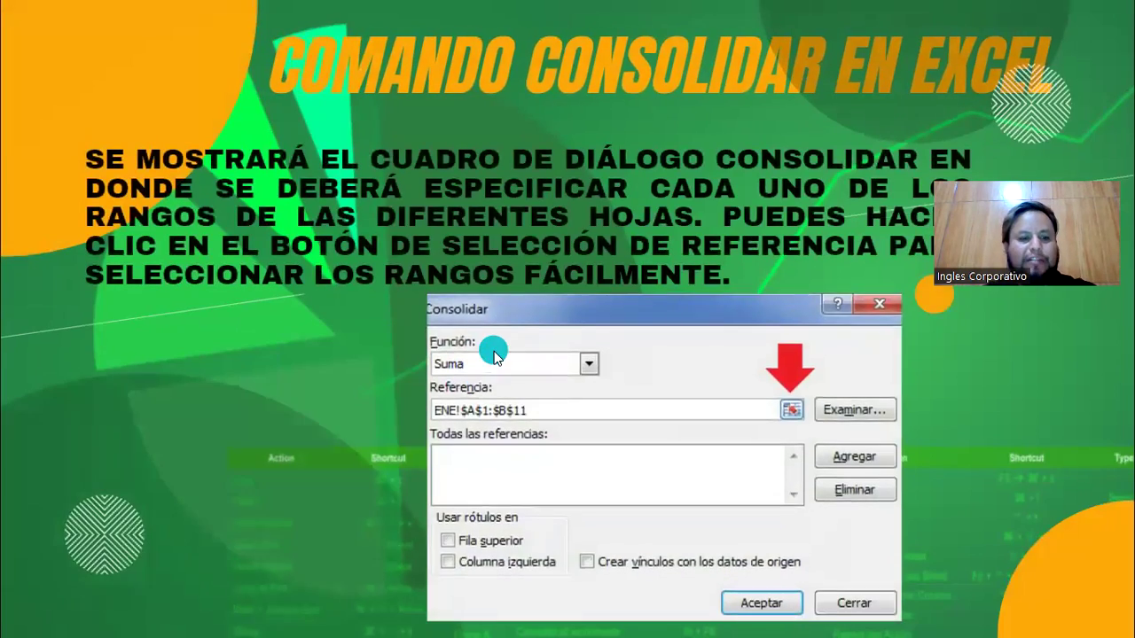
key("super+Tab")
key("Right")
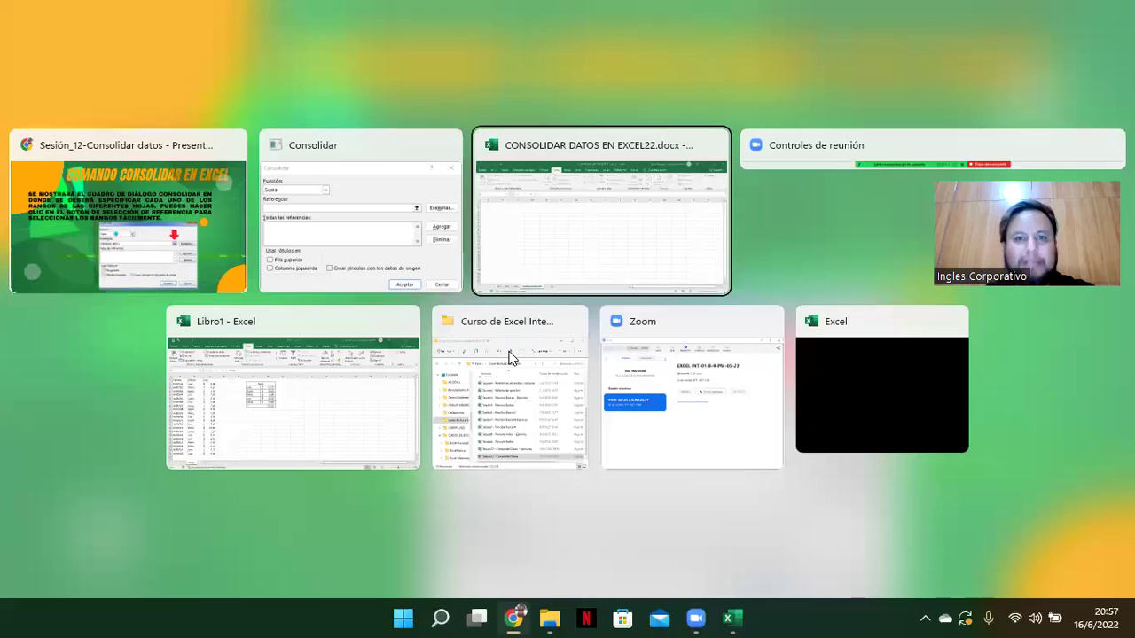
key("Return")
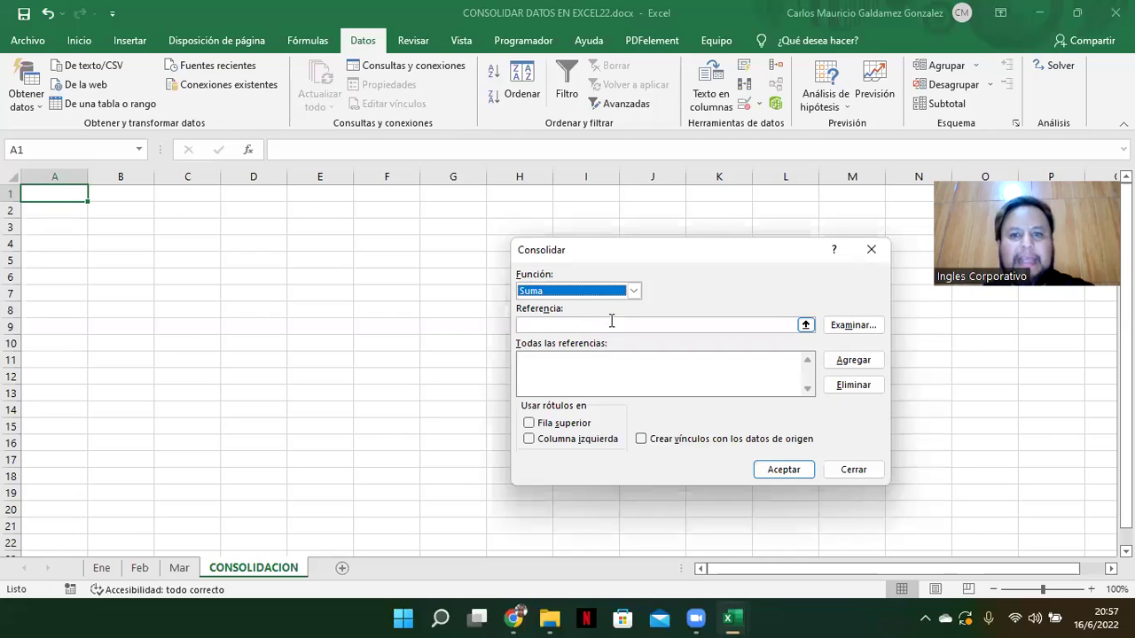
Add the range A1:B11 of the Ene sheet to the list of references to consolidate.
left_click(805, 325)
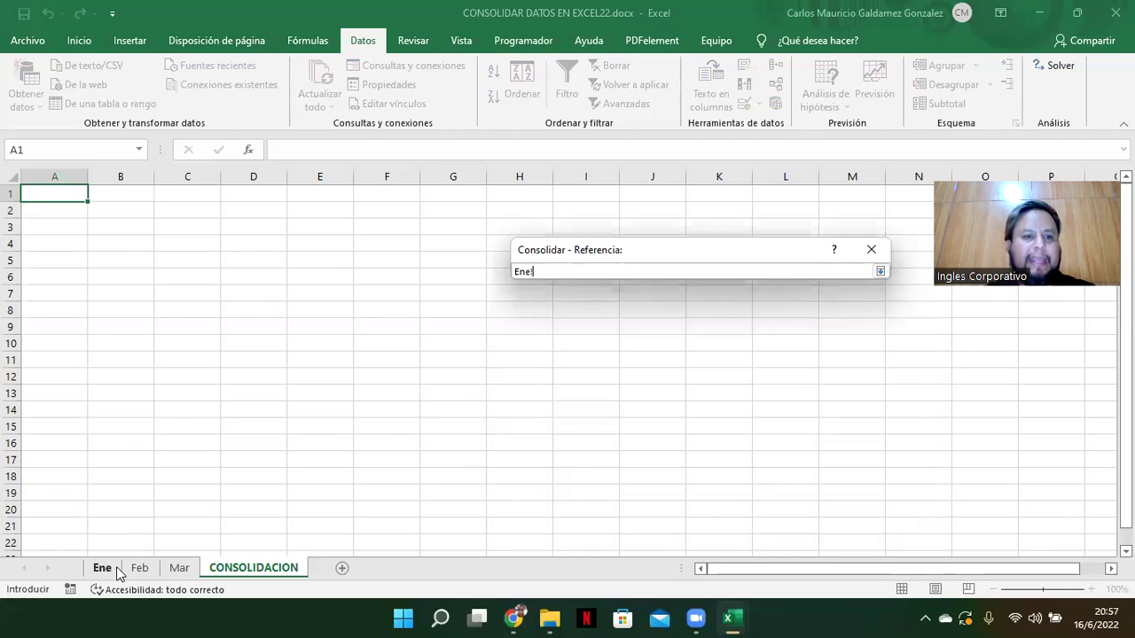
left_click_drag(94, 215, 207, 473)
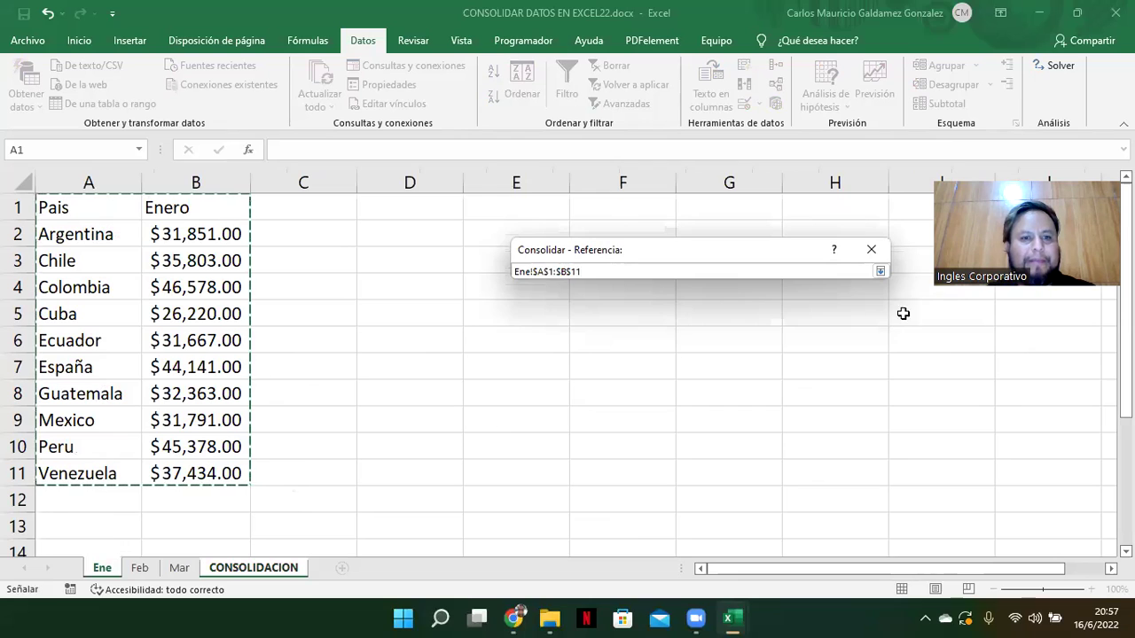
left_click(880, 271)
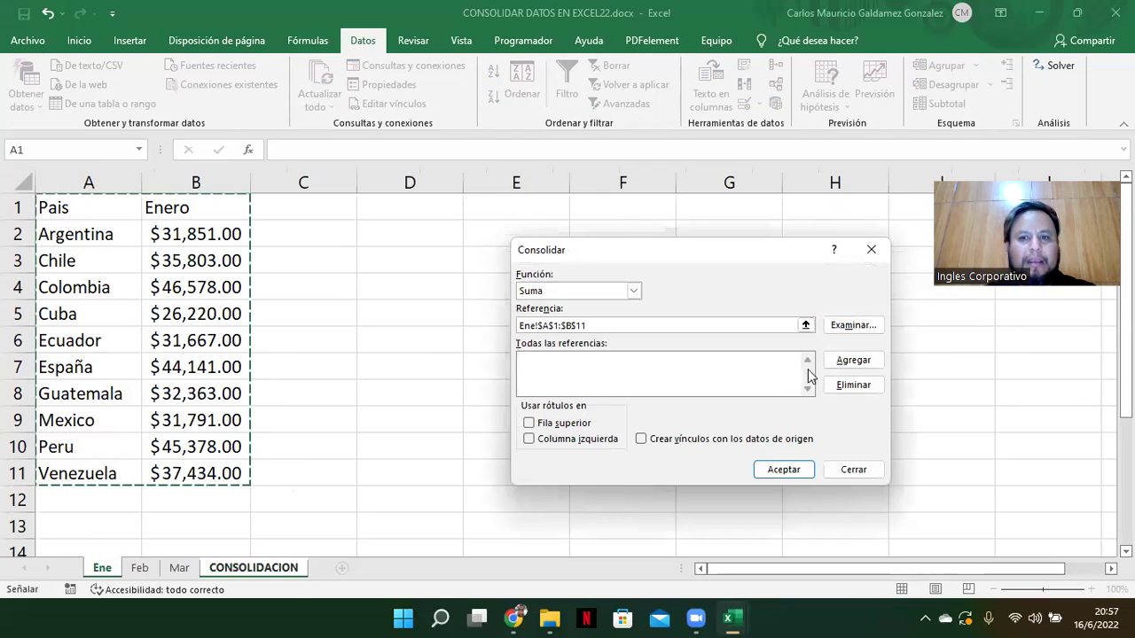
left_click(838, 361)
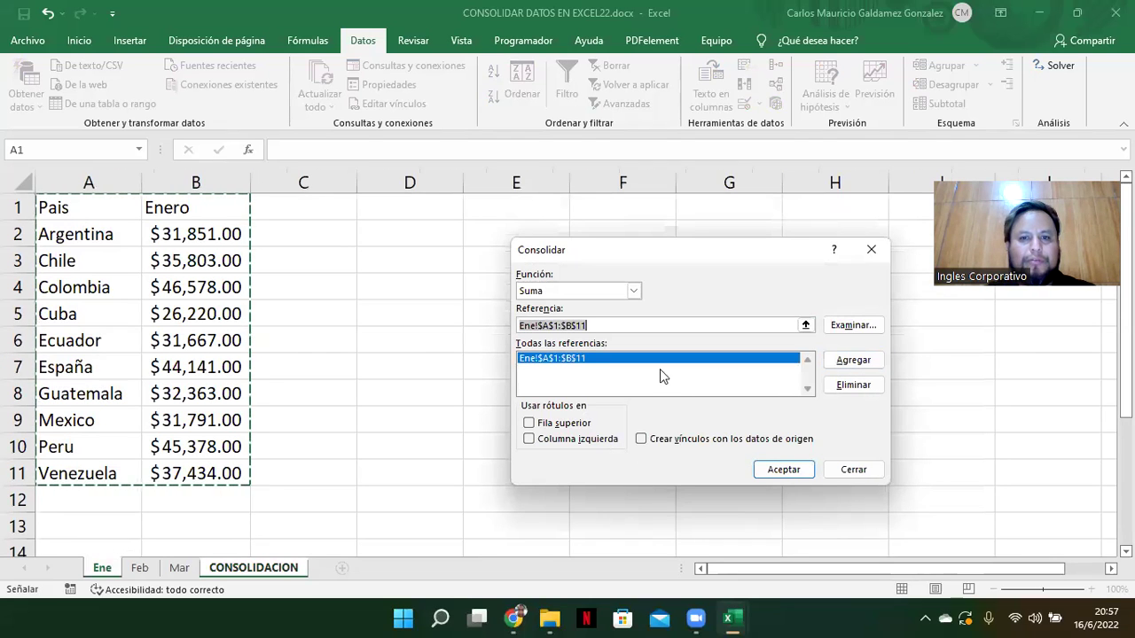
Add the range A1:B11 of the Feb sheet to the consolidation references.
left_click(805, 325)
left_click(140, 568)
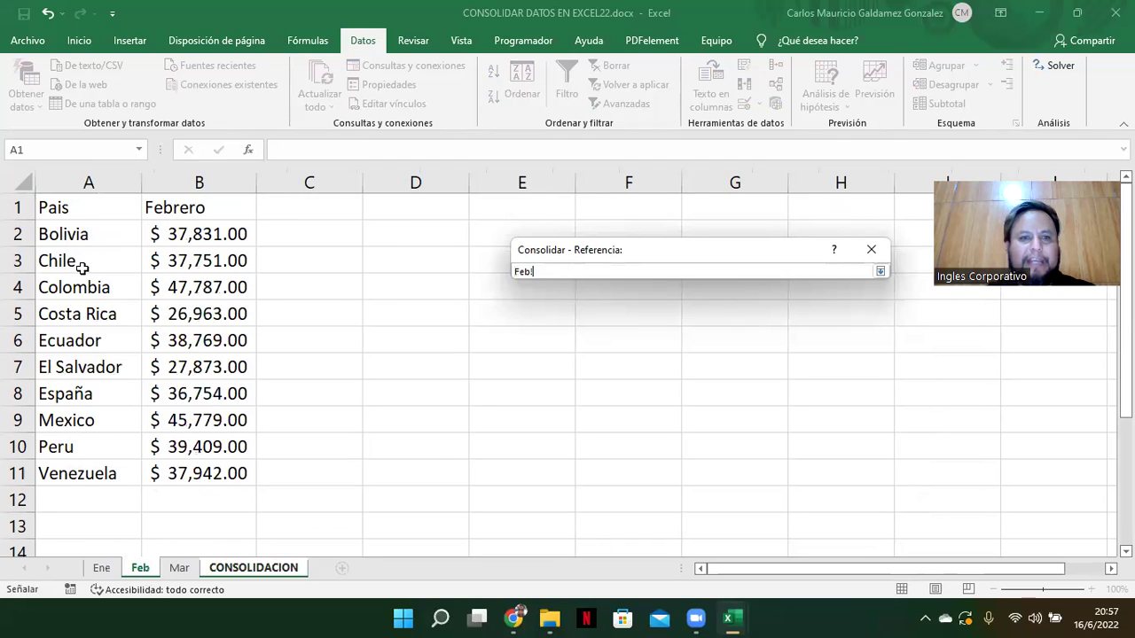
left_click_drag(78, 209, 198, 473)
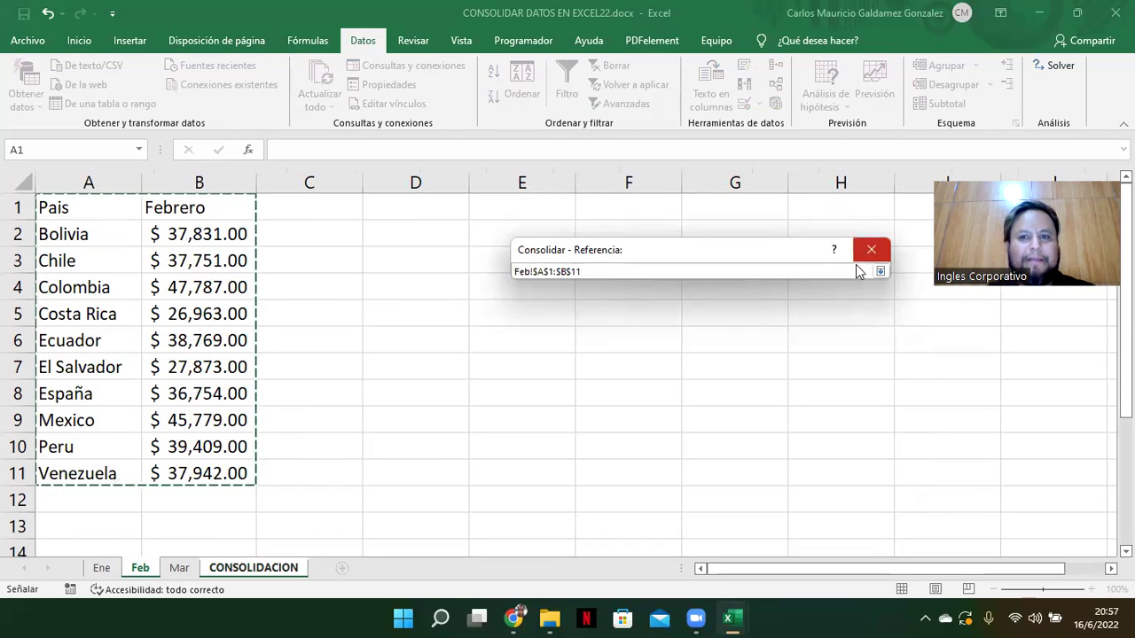
left_click(880, 272)
left_click(855, 361)
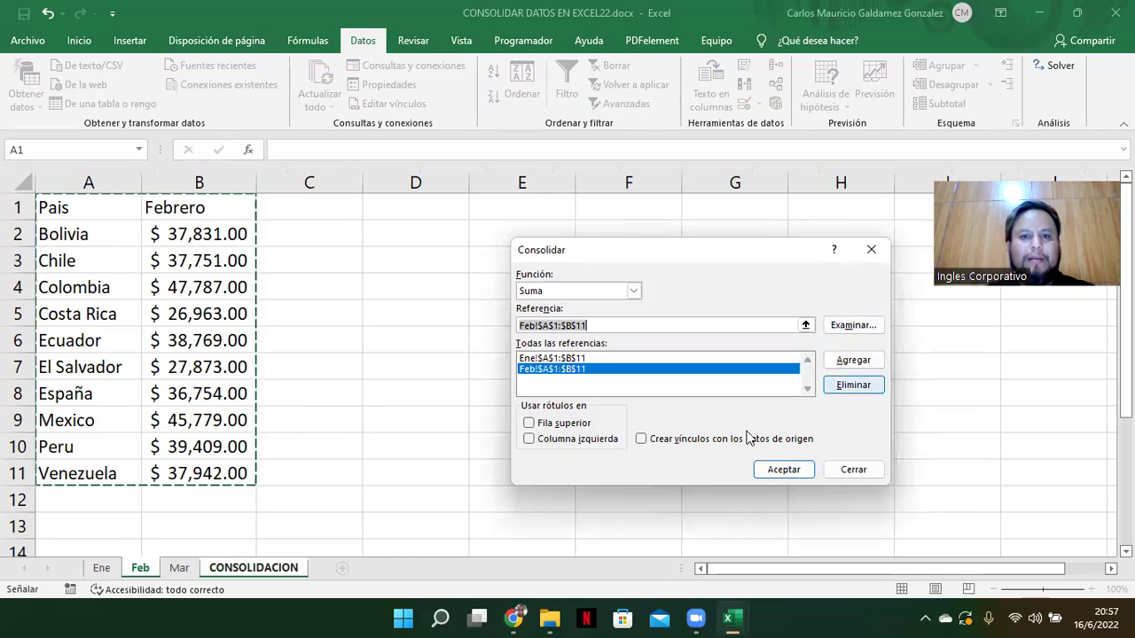
Add the Mar sheet's range A1:B11 as the third consolidation reference.
left_click(801, 325)
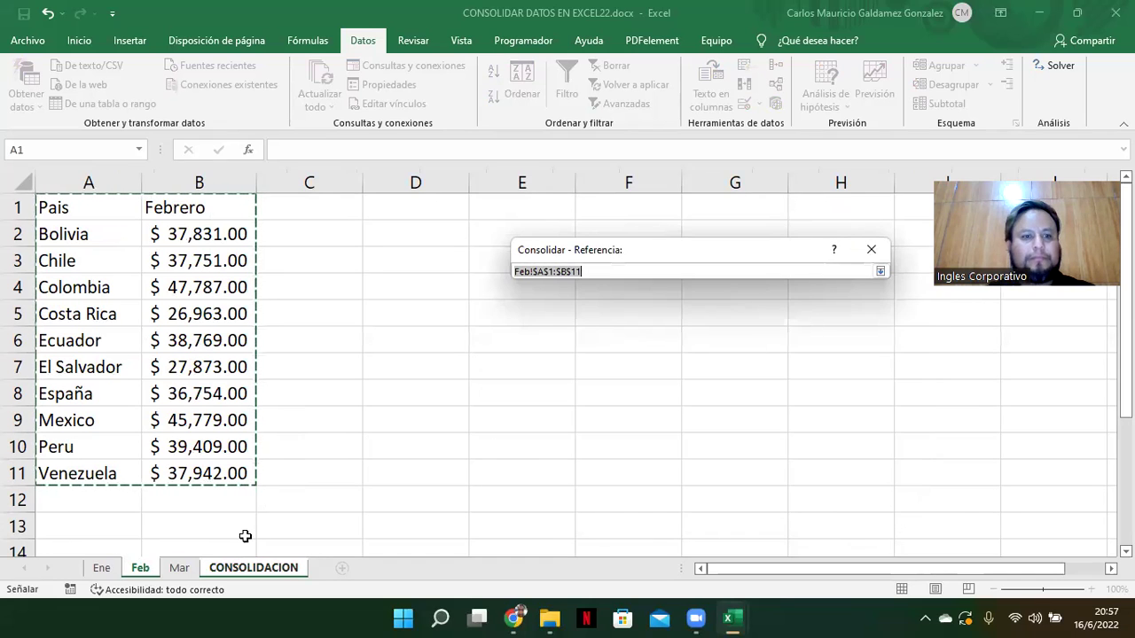
left_click(181, 570)
left_click_drag(162, 448, 174, 471)
left_click(880, 272)
left_click(851, 360)
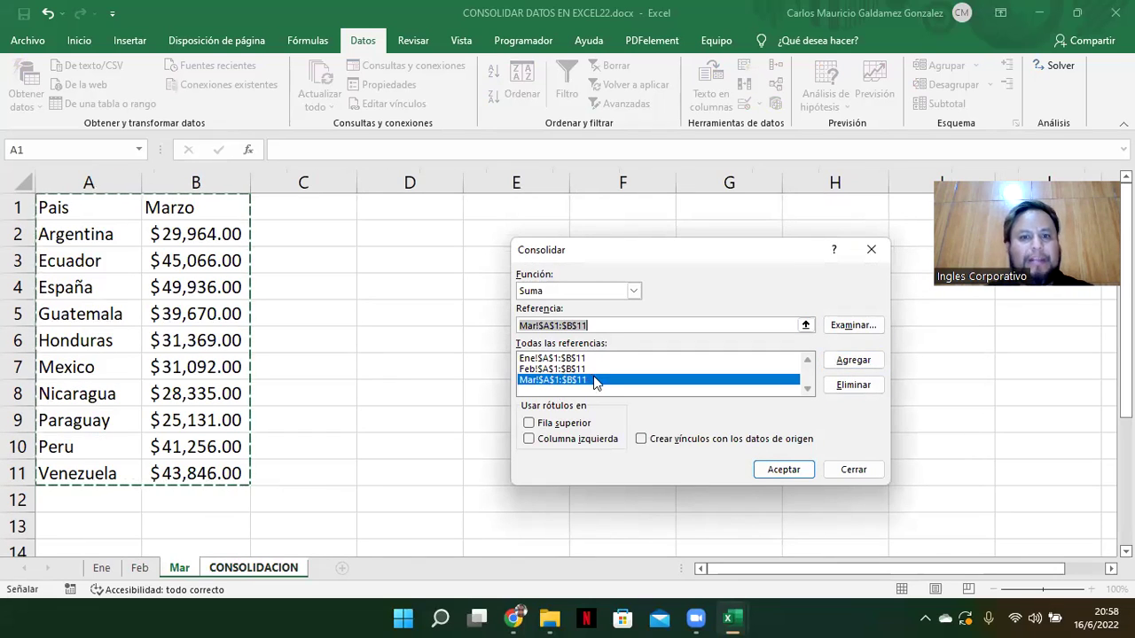
Use the labels in Fila superior and Columna izquierda, and run the consolidation.
left_click(566, 423)
left_click(572, 439)
left_click(792, 470)
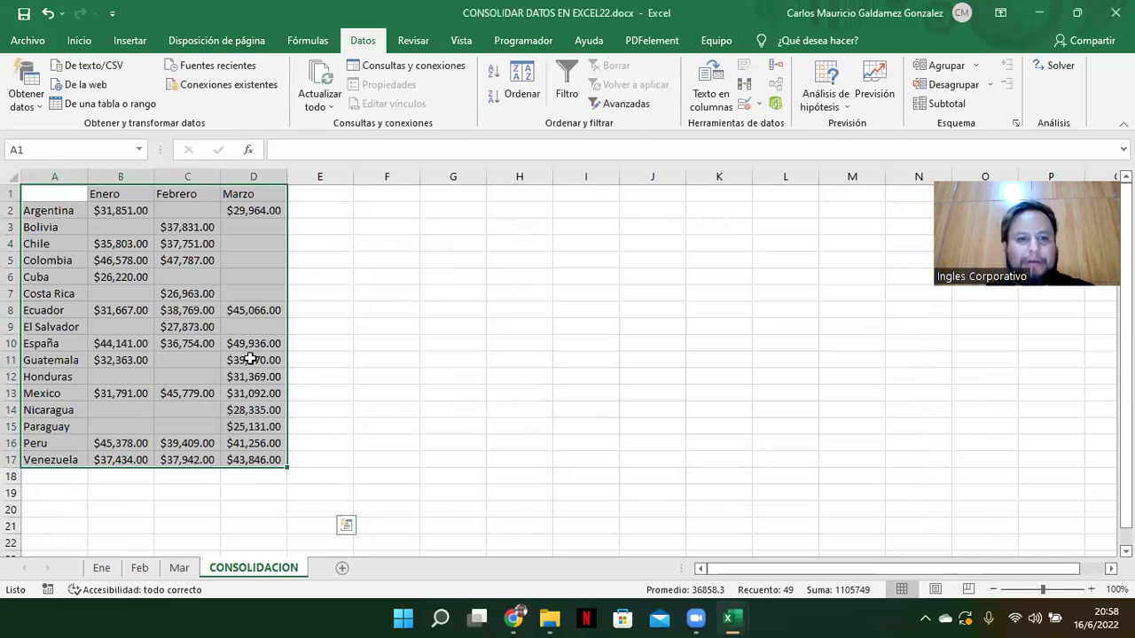
Widen the Enero, Febrero and Marzo columns so their amounts fit.
scroll(248, 357, "up", 2)
scroll(249, 357, "down", 1)
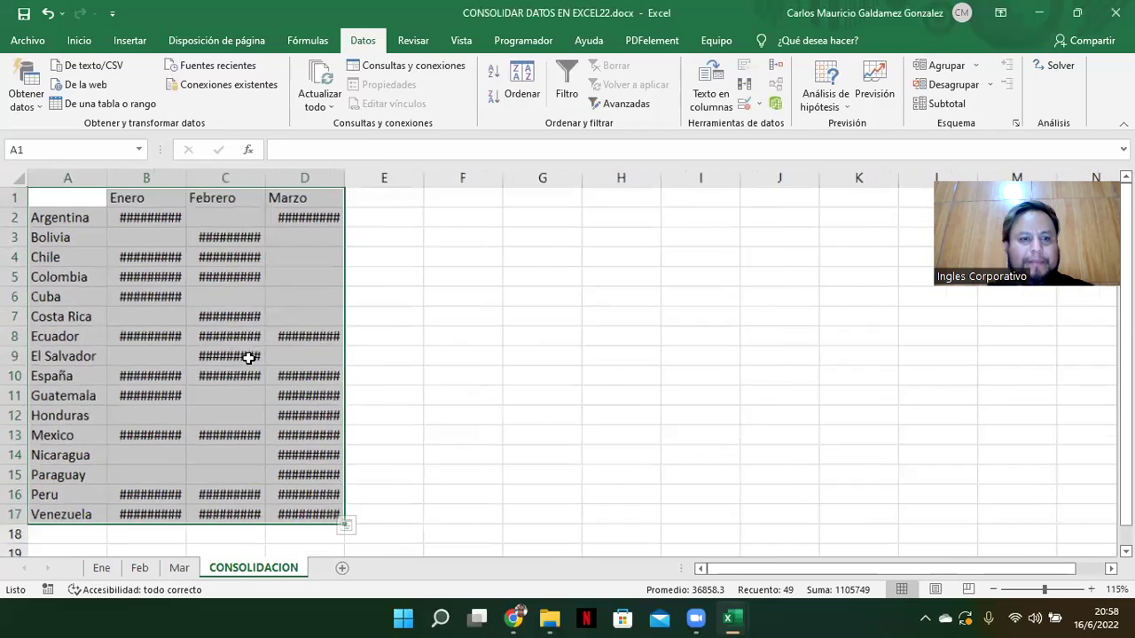
left_click_drag(177, 183, 186, 184)
left_click_drag(263, 178, 268, 179)
left_click_drag(339, 179, 351, 178)
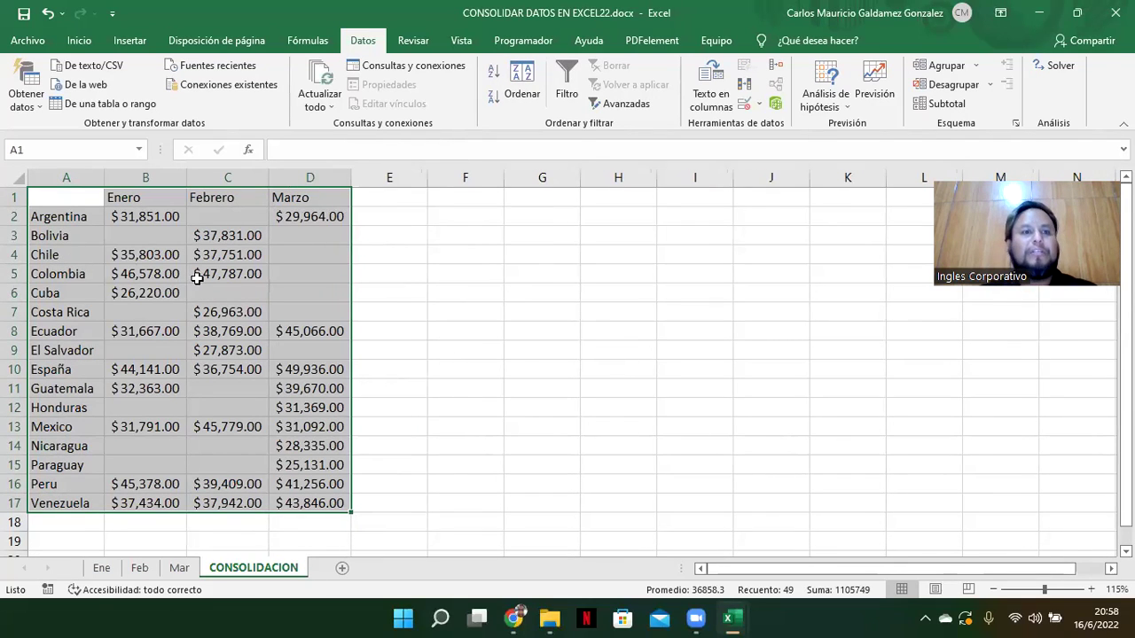
Enter the heading TOTALES in E1, beside the Marzo column.
left_click(390, 212)
left_click(390, 198)
type("TOTALES")
key("Return")
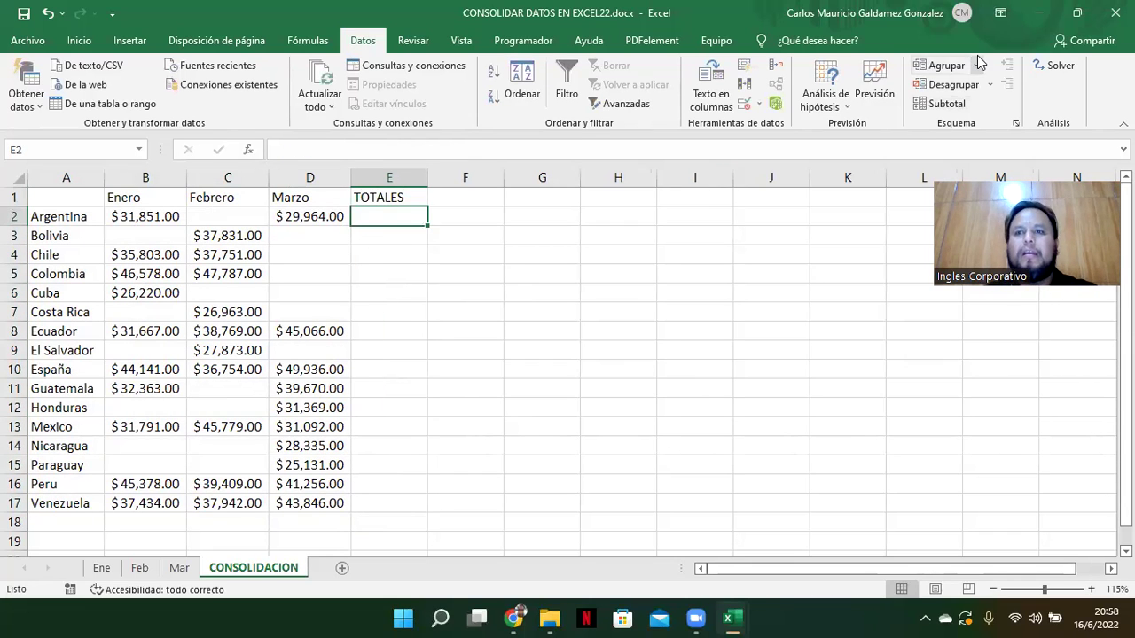
Try Suma subtotals for Enero, Febrero, Marzo and TOTALES at each change in column A, and undo them.
left_click(952, 105)
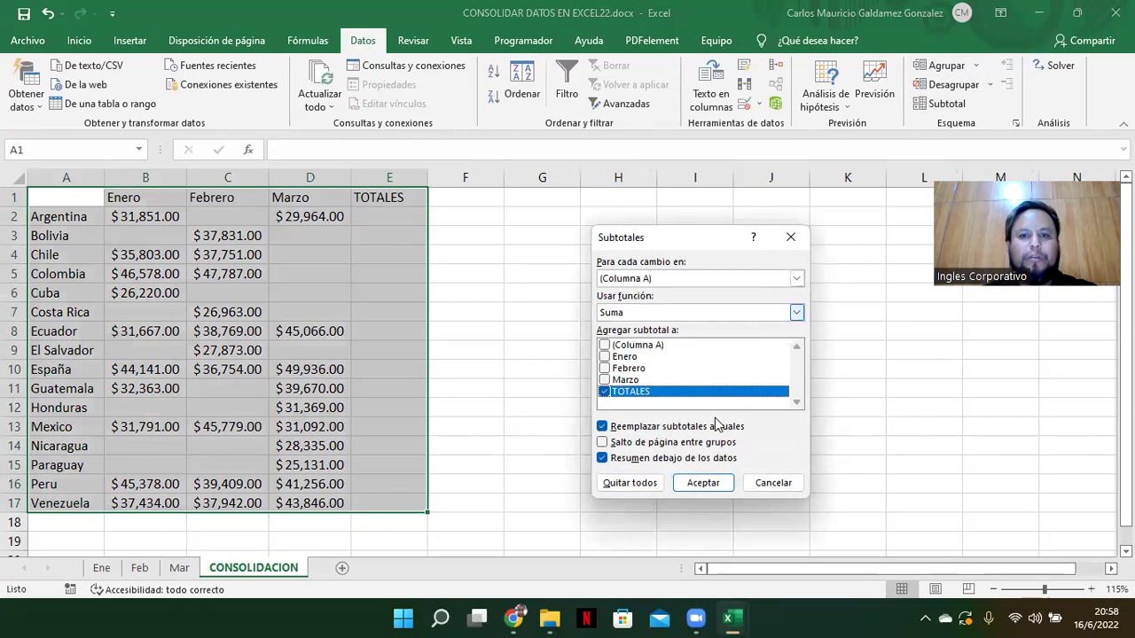
left_click(604, 357)
left_click(603, 368)
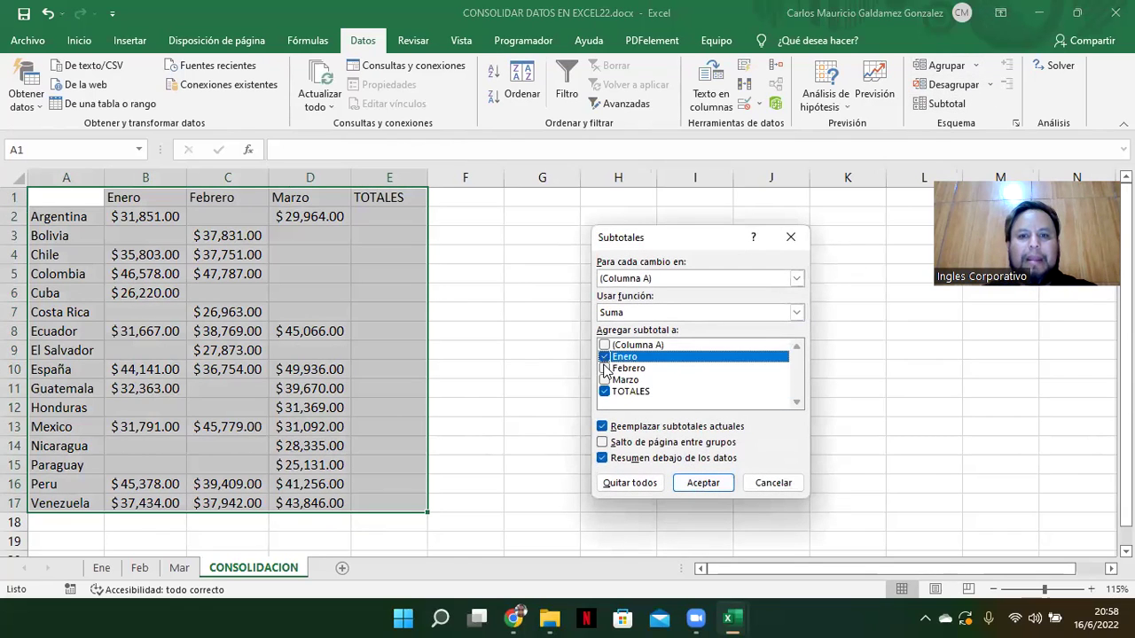
left_click(603, 379)
left_click(702, 483)
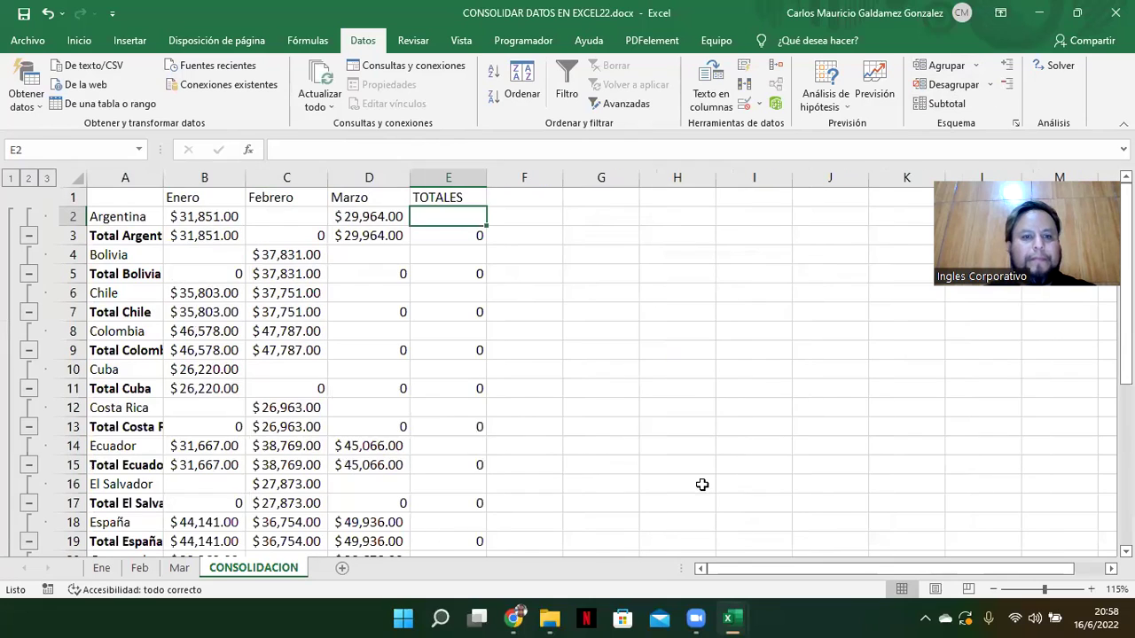
key("ctrl+z")
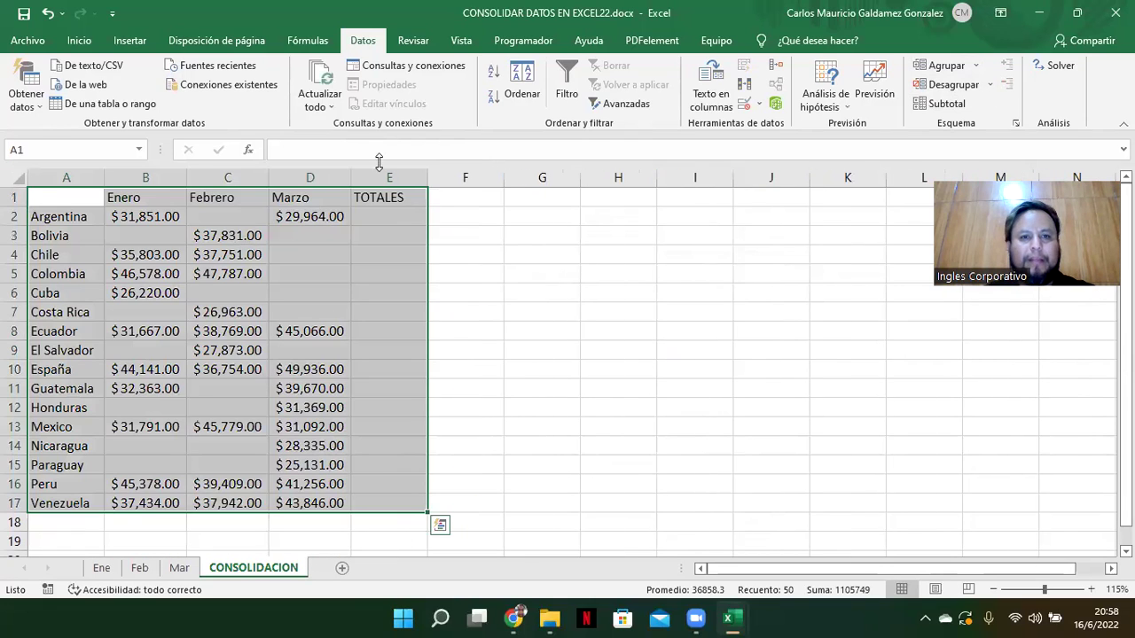
Enter the formula =SUMA(B2:D2) in E2 to total Argentina's three months.
left_click(391, 212)
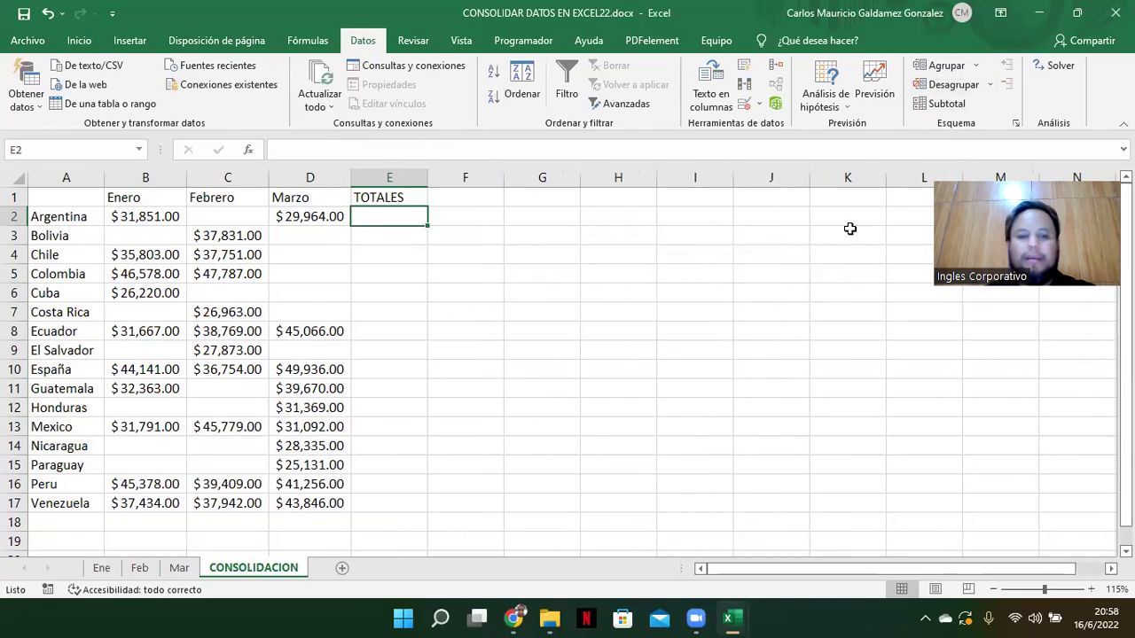
type("=")
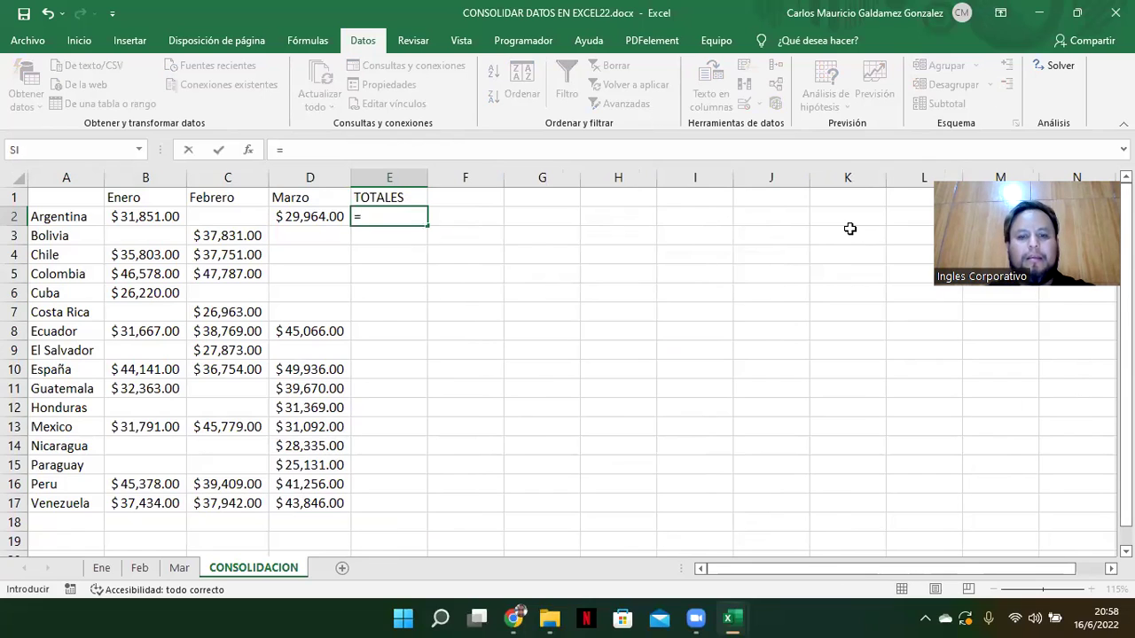
type("a")
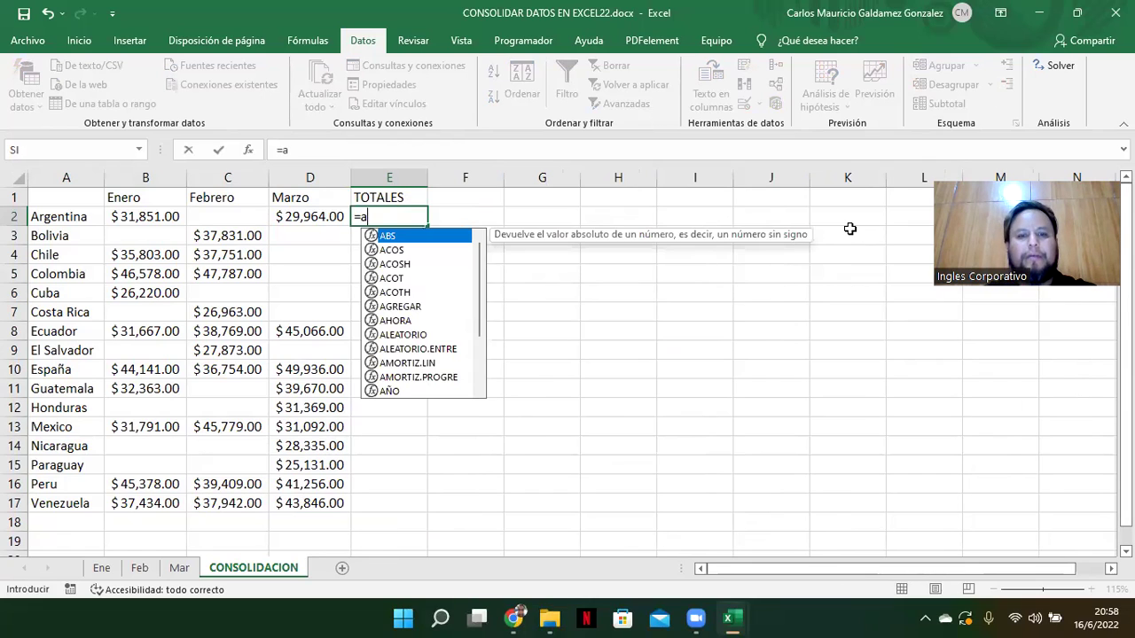
key("BackSpace")
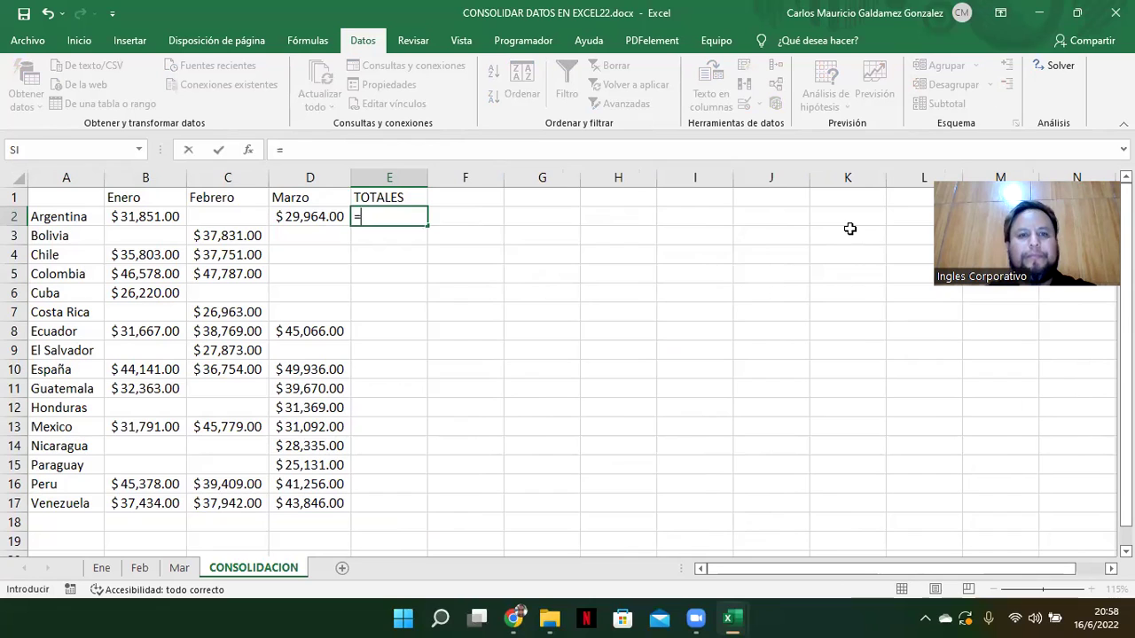
type("suma(")
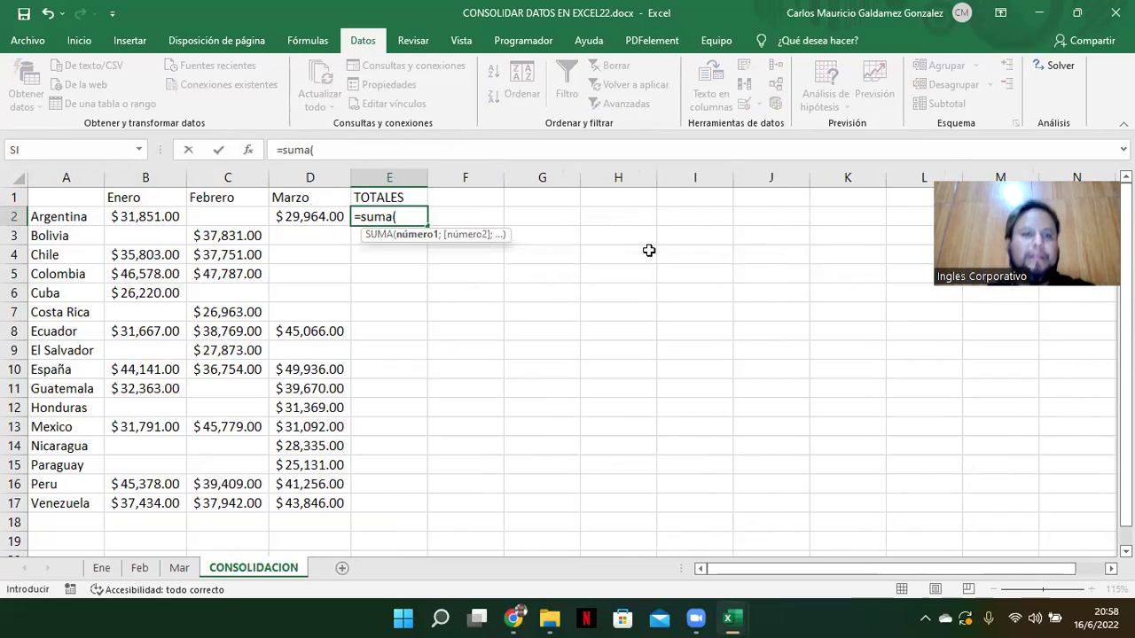
left_click_drag(171, 224, 310, 218)
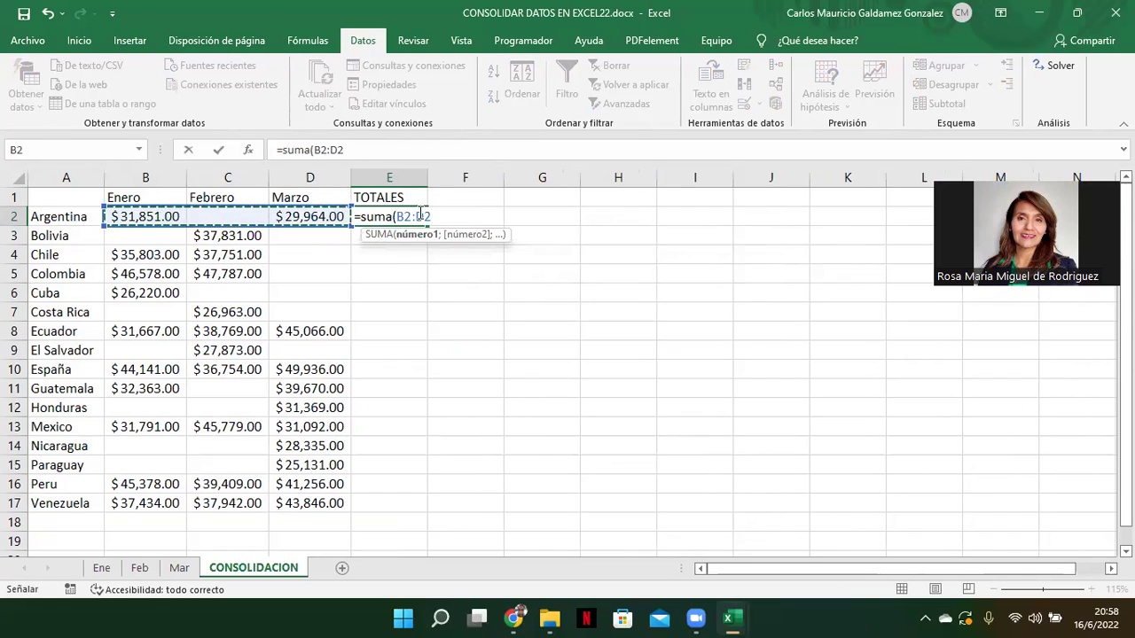
type(")")
key("Return")
Fill the total formula from E2 down to E17 and fit the TOTALES column's width to its amounts.
left_click(420, 216)
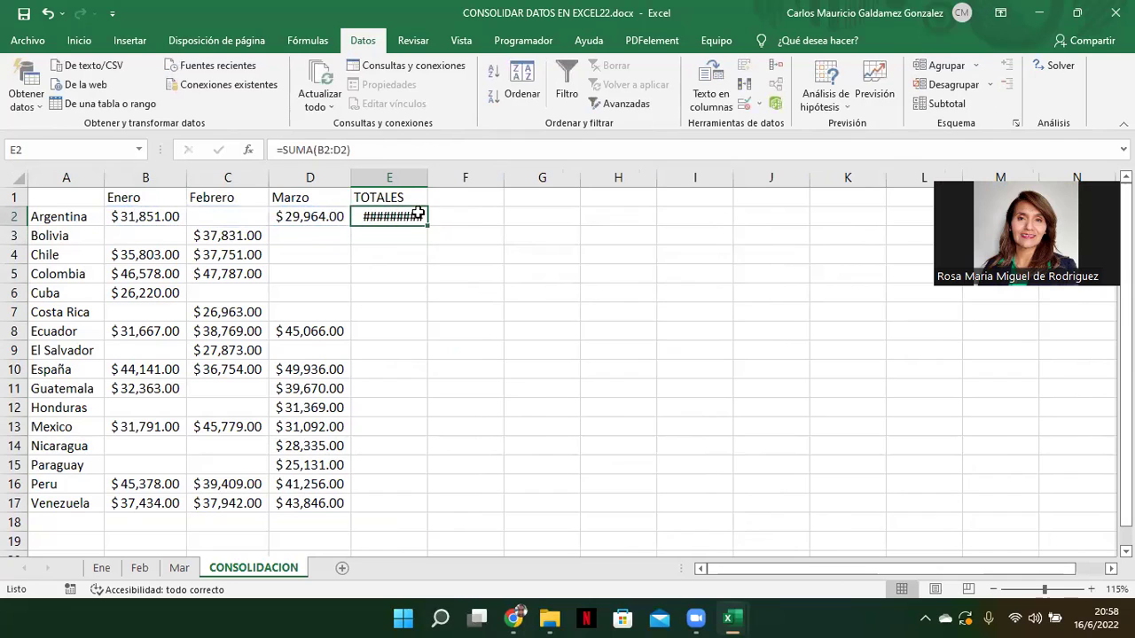
double_click(427, 177)
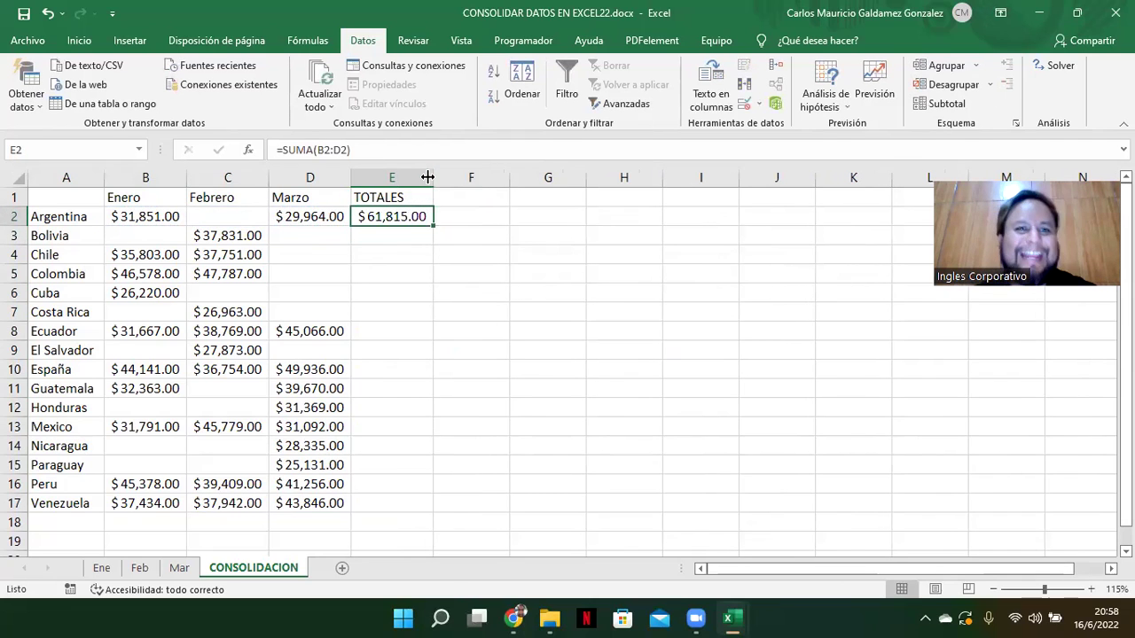
left_click_drag(432, 223, 410, 502)
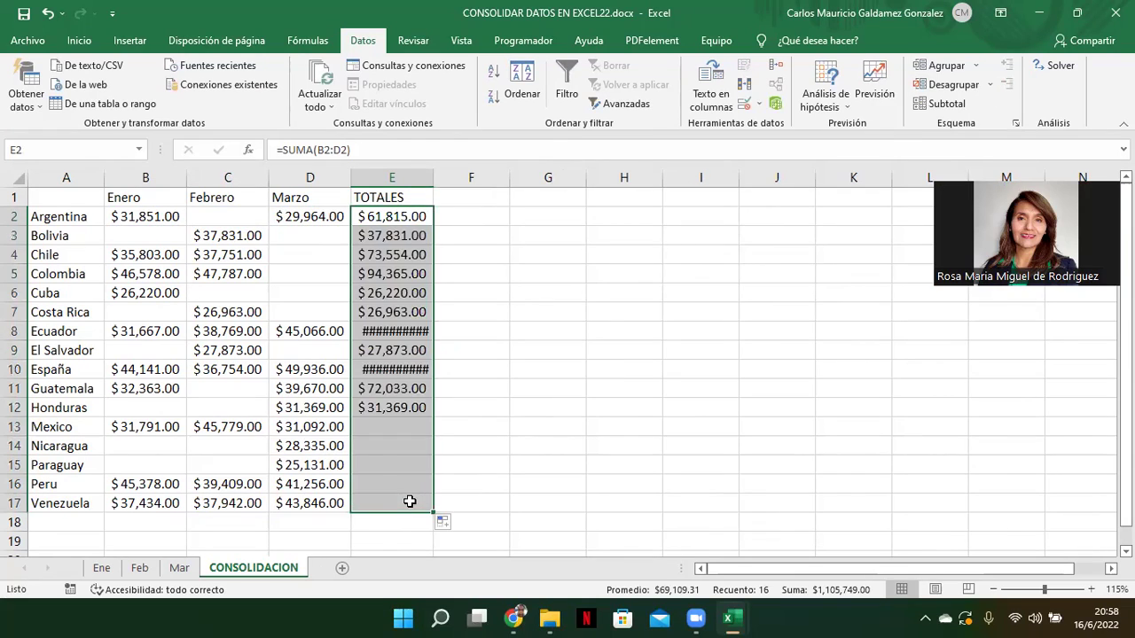
double_click(432, 176)
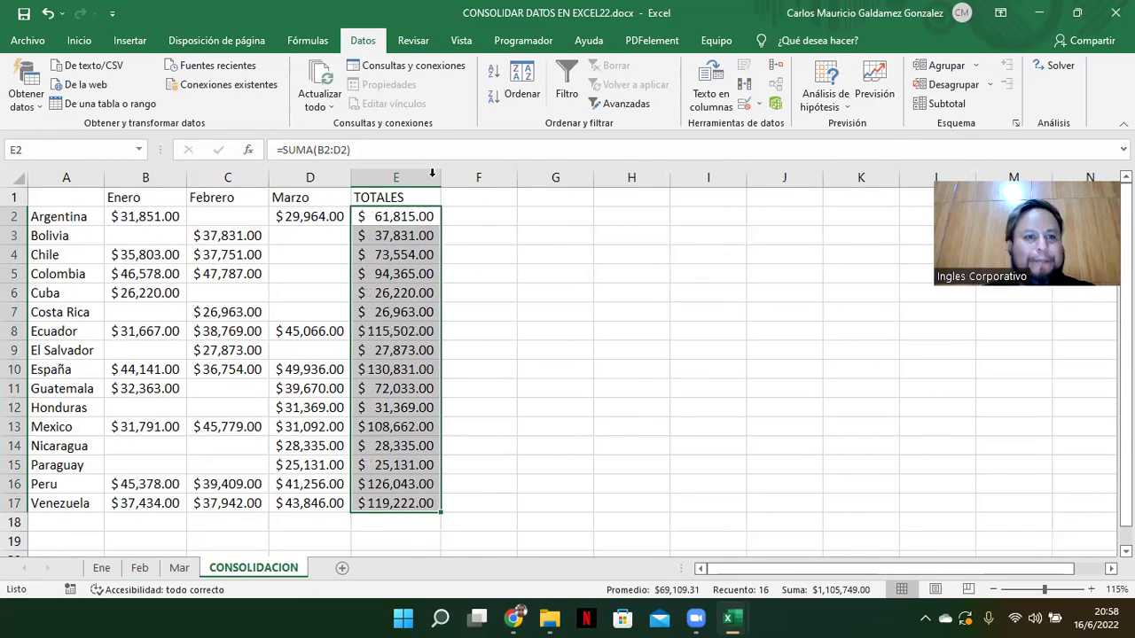
Enter the formula =SUMA(B2:B17) in B18 to total the Enero column.
left_click(129, 527)
type("=suma/")
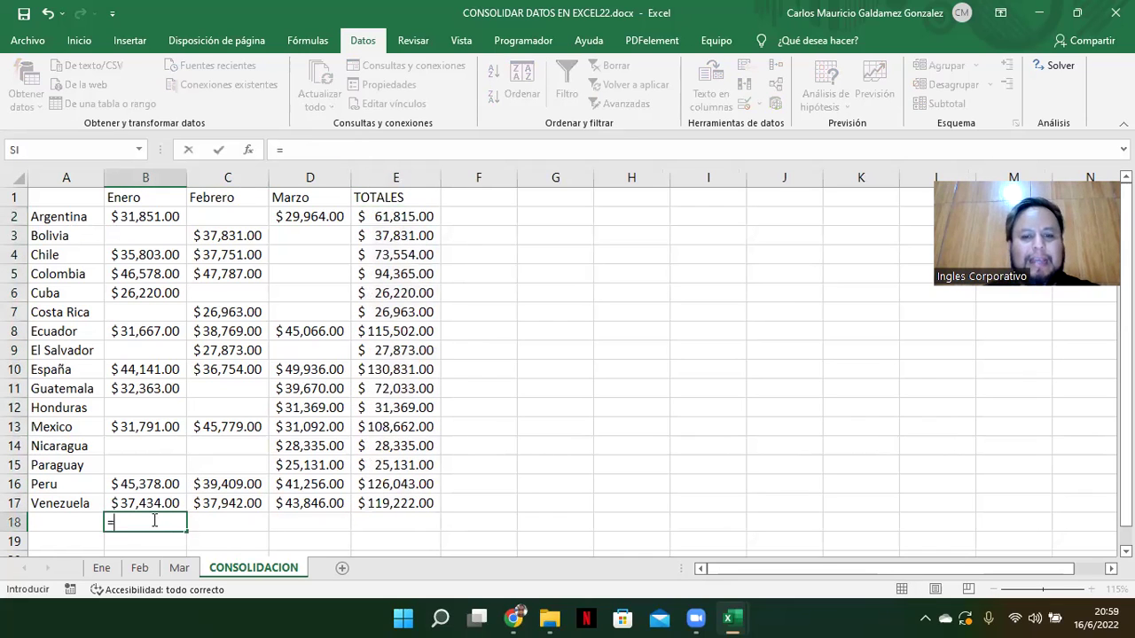
key("BackSpace")
type("(")
left_click_drag(122, 217, 120, 503)
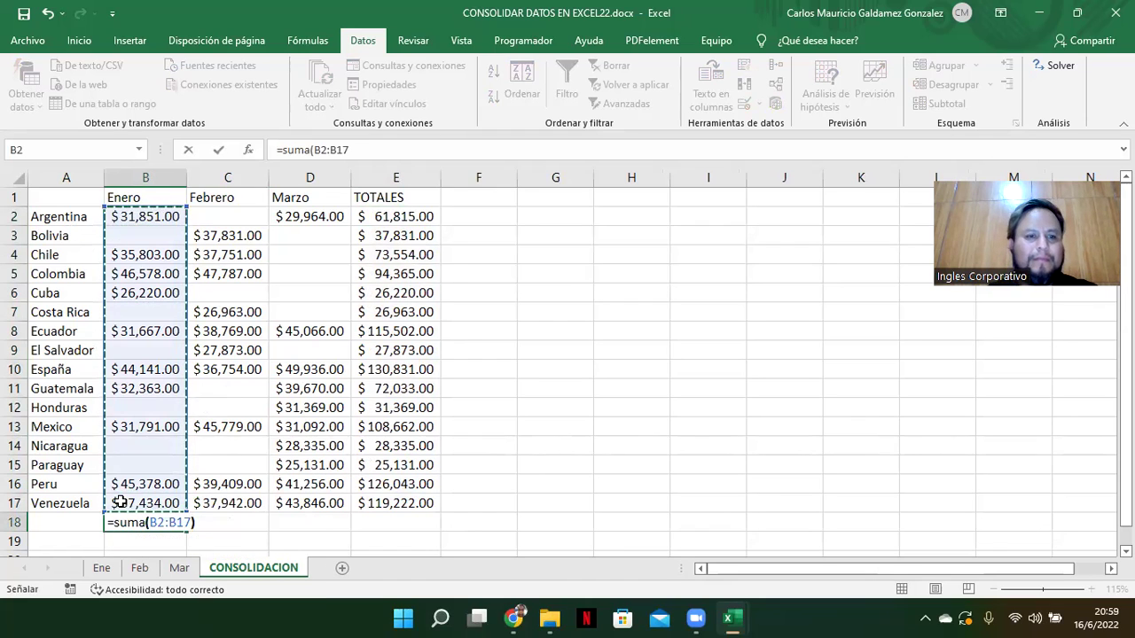
key("Return")
Copy the Enero total formula across to D18 and widen the Febrero and Marzo columns to fit.
key("Up")
left_click_drag(196, 530, 319, 524)
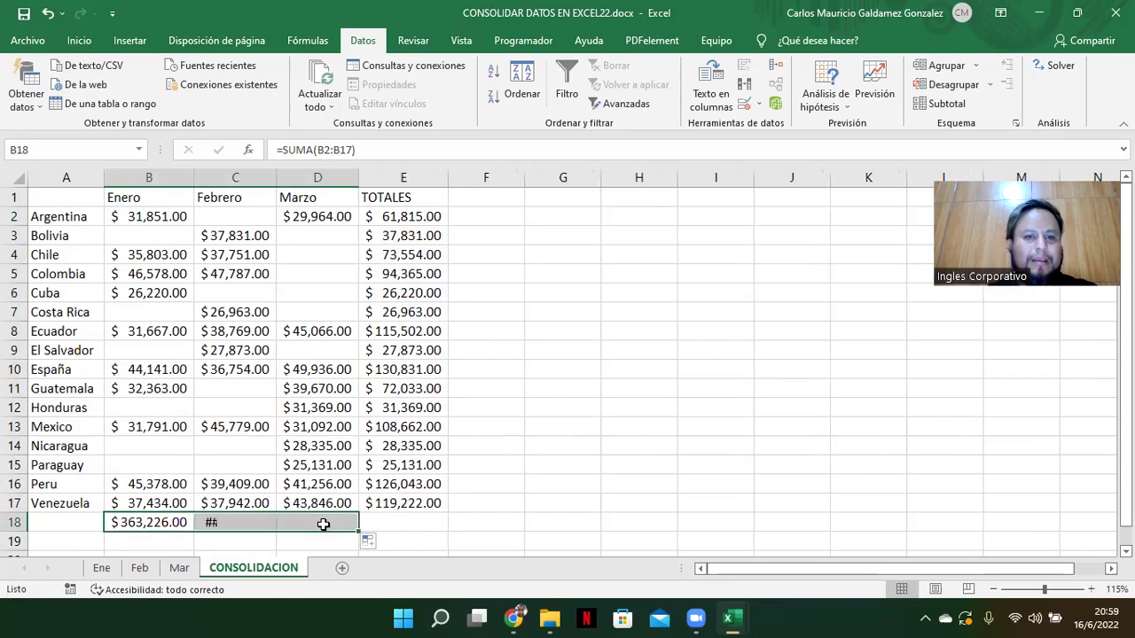
double_click(281, 181)
left_click_drag(368, 178, 374, 179)
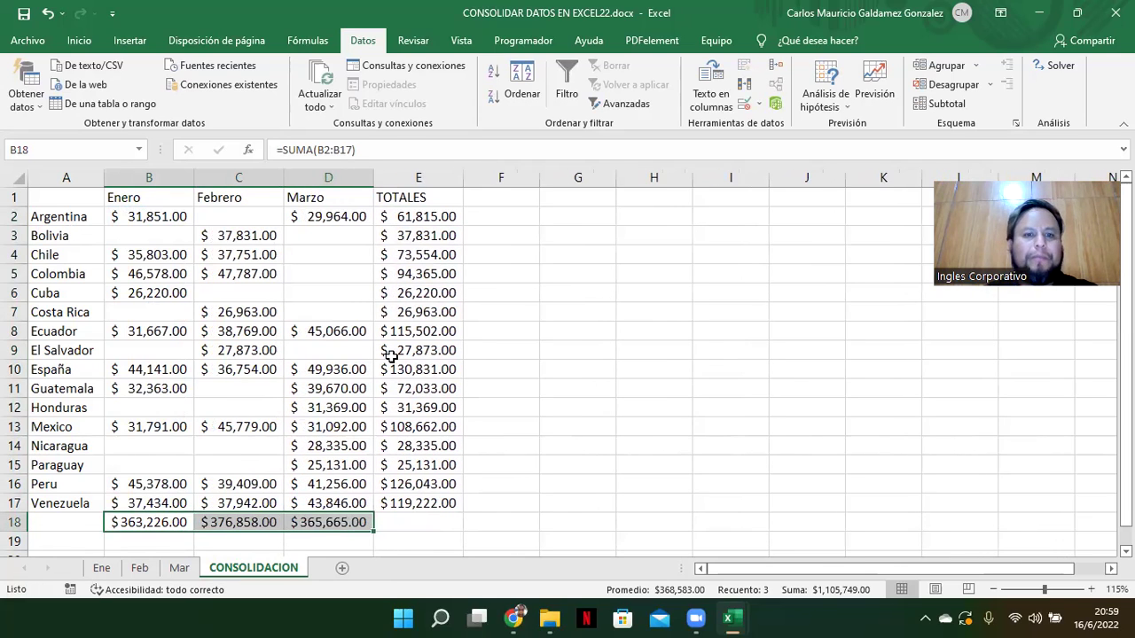
Add the grand total of the TOTALES column in E18 with Autosuma over E2:E17.
left_click(405, 521)
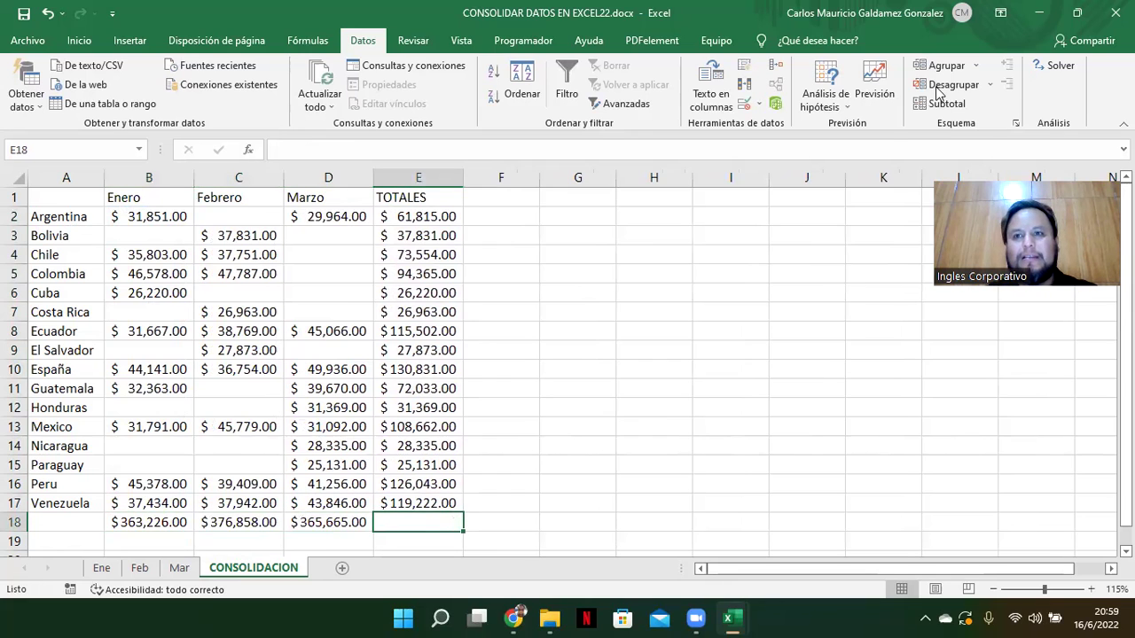
scroll(171, 122, "up", 4)
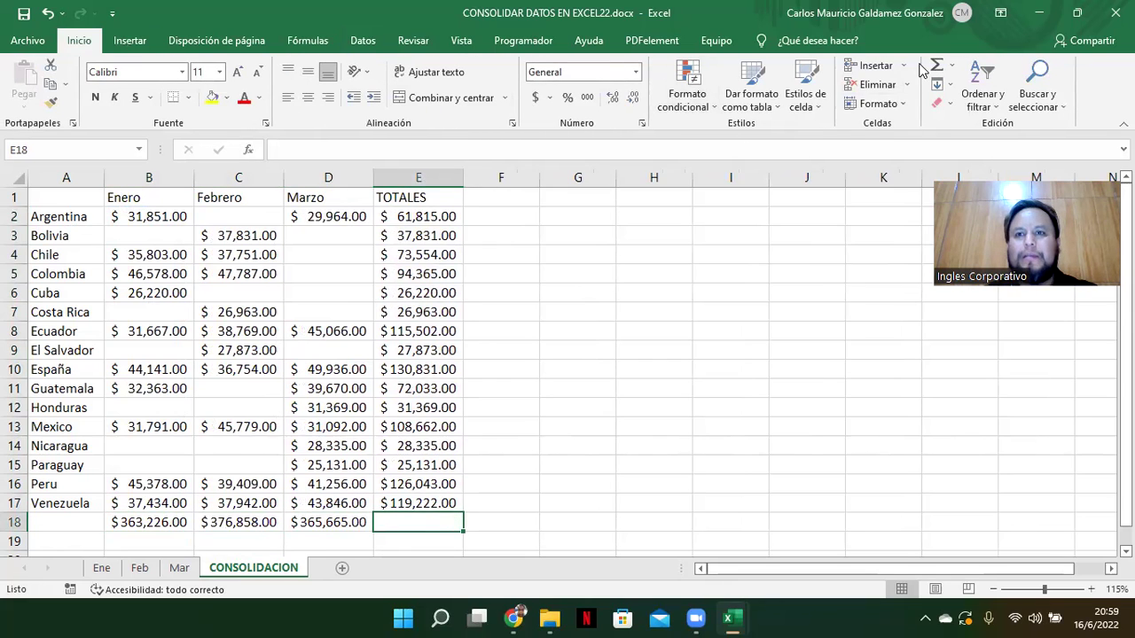
left_click(937, 67)
left_click(937, 67)
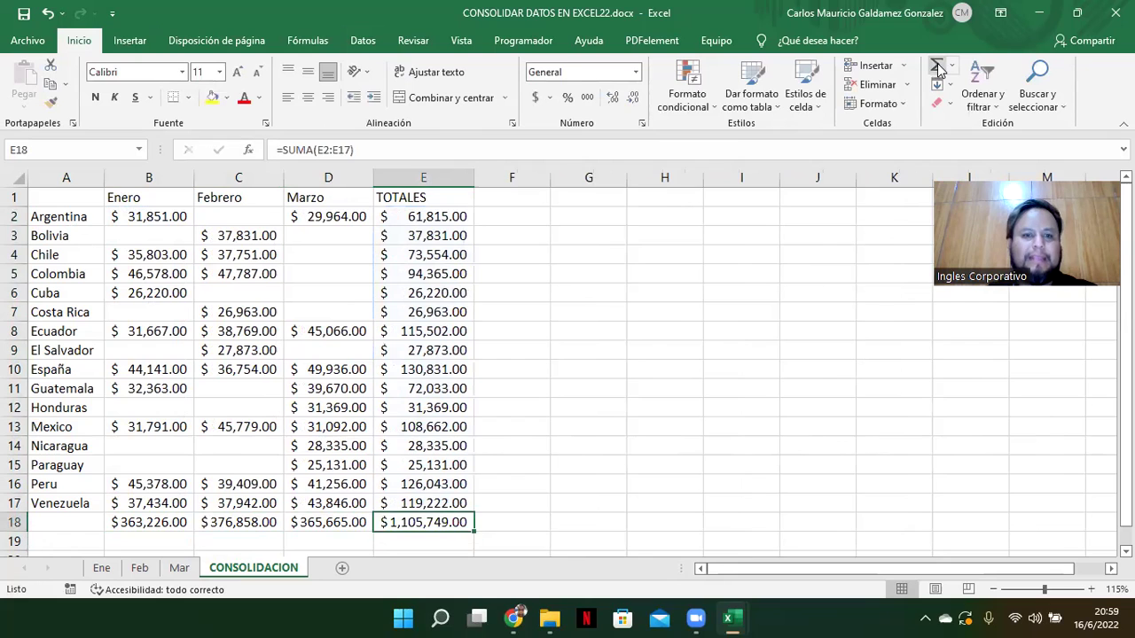
Apply all borders to the consolidated table, covering B1:E18 and the country names in A2:A17.
left_click_drag(176, 223, 417, 522)
left_click_drag(64, 200, 435, 523)
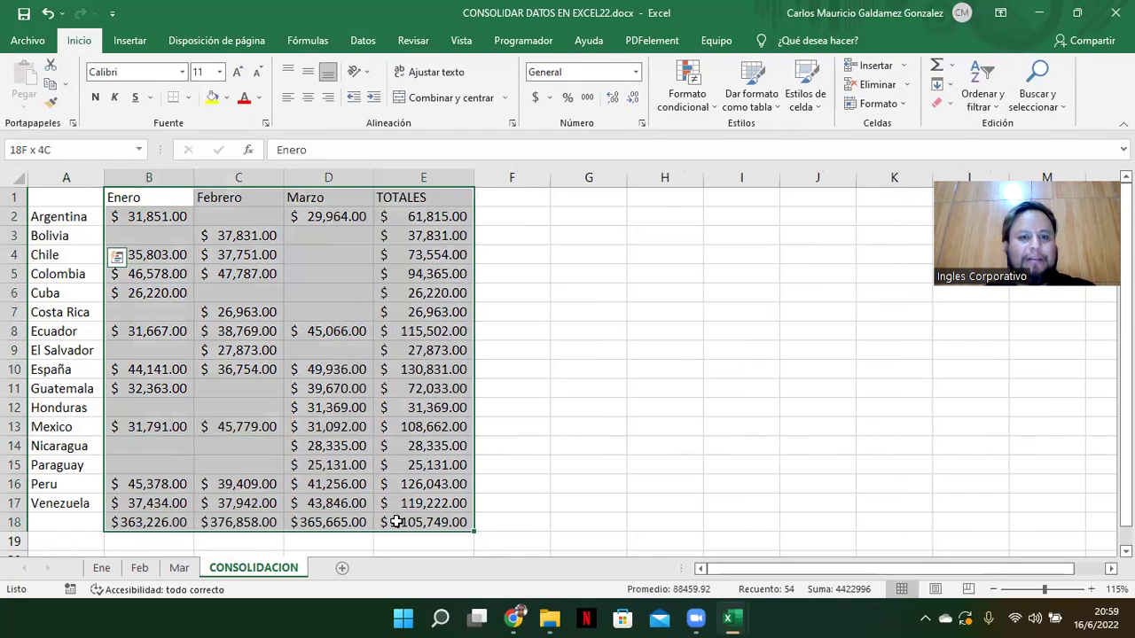
left_click_drag(67, 221, 25, 501, "ctrl")
left_click(187, 102)
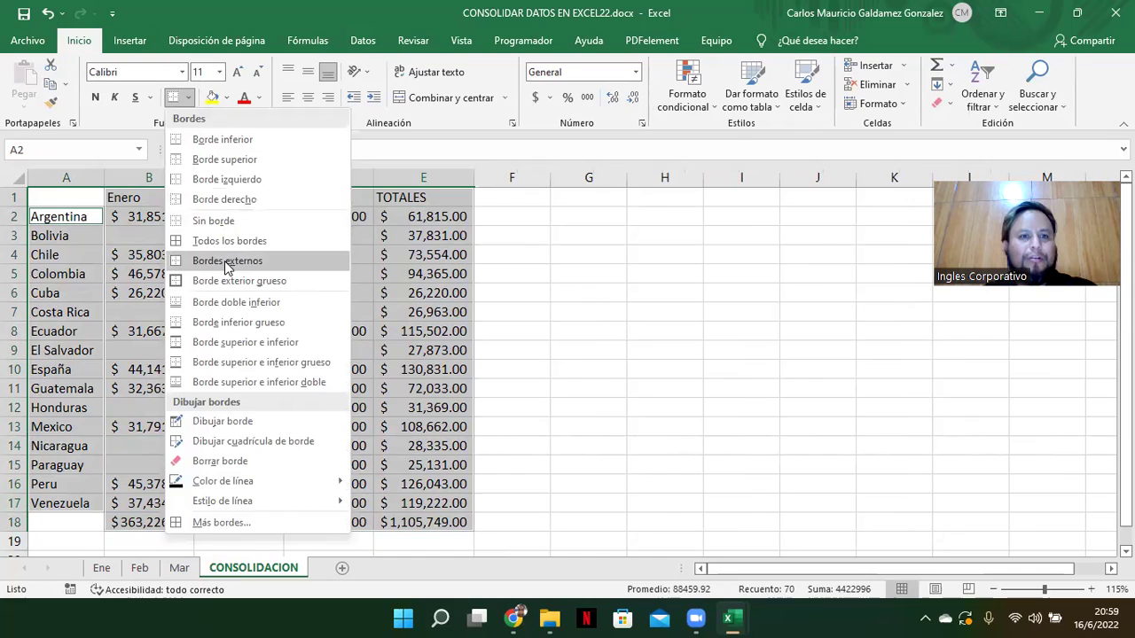
left_click(232, 240)
left_click(415, 523)
key("Return")
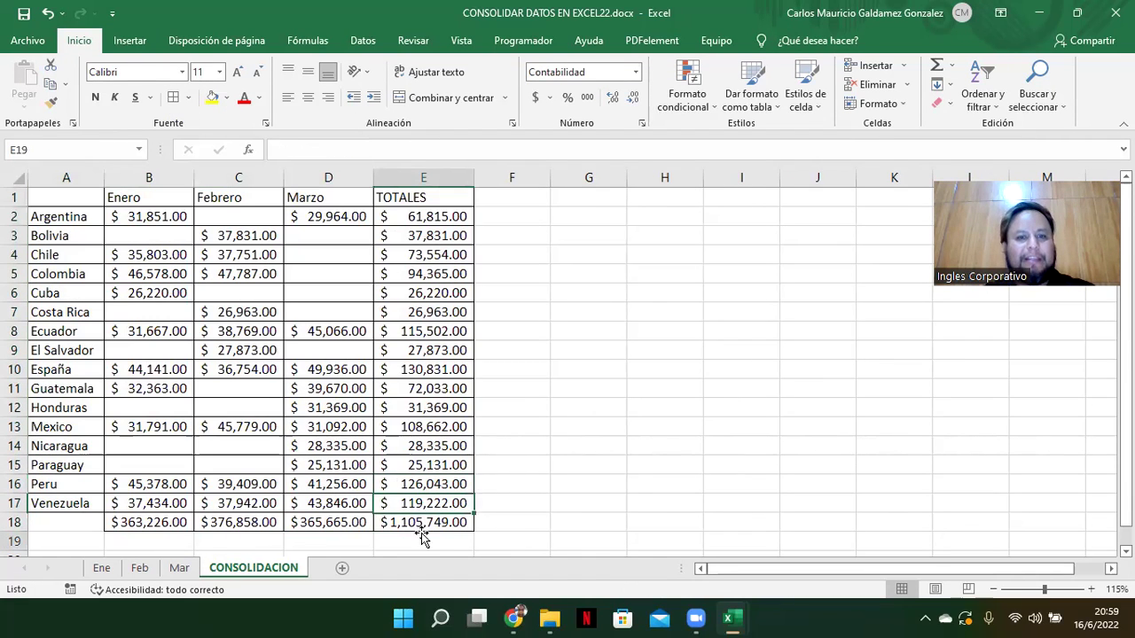
Review the consolidated table's grand total, monthly amounts, country names and TOTALES column.
left_click(431, 522)
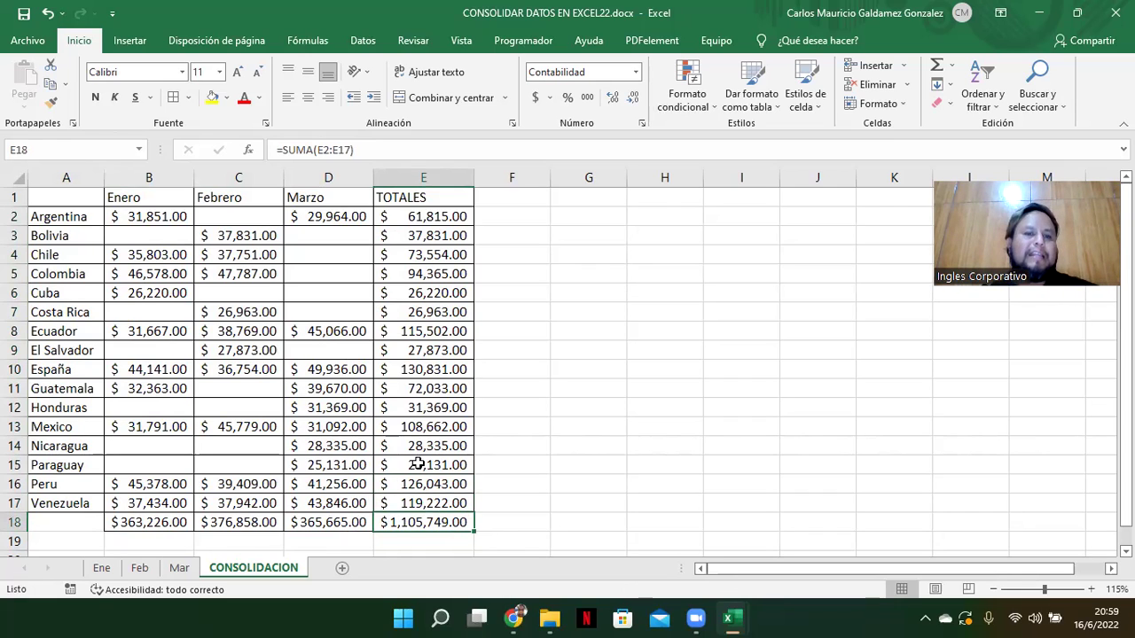
left_click_drag(155, 212, 346, 428)
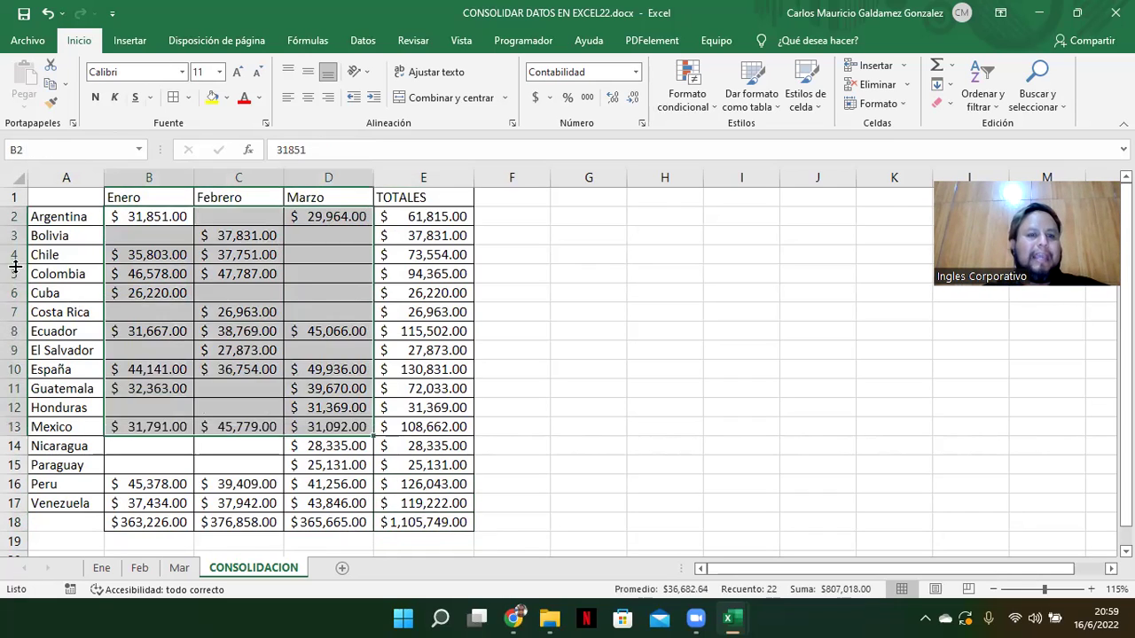
left_click_drag(55, 224, 77, 502)
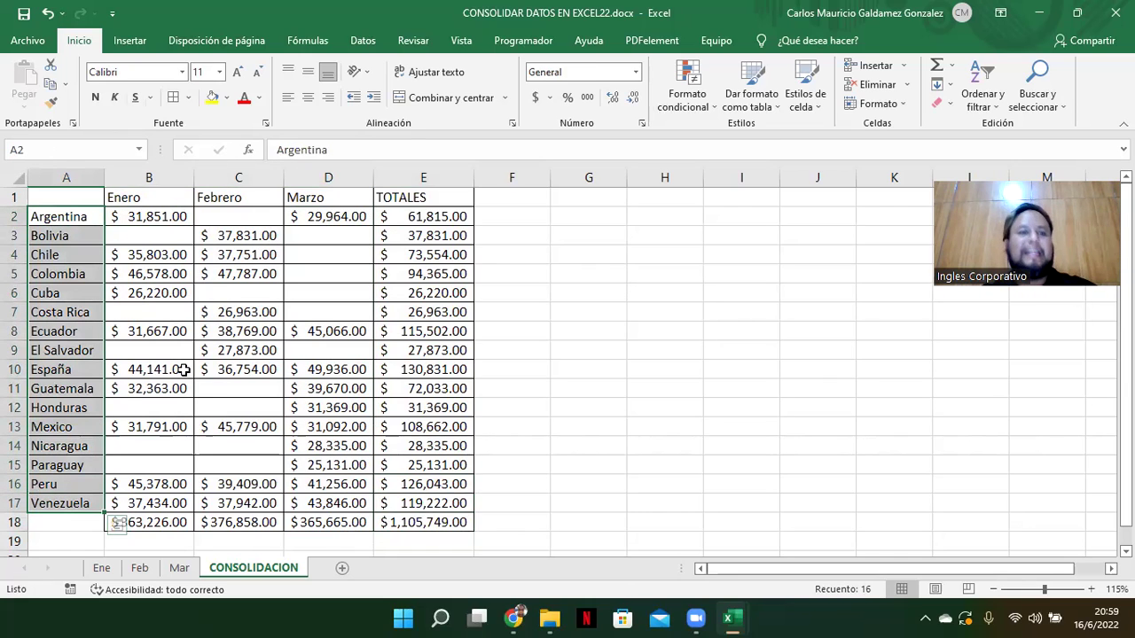
left_click(385, 314)
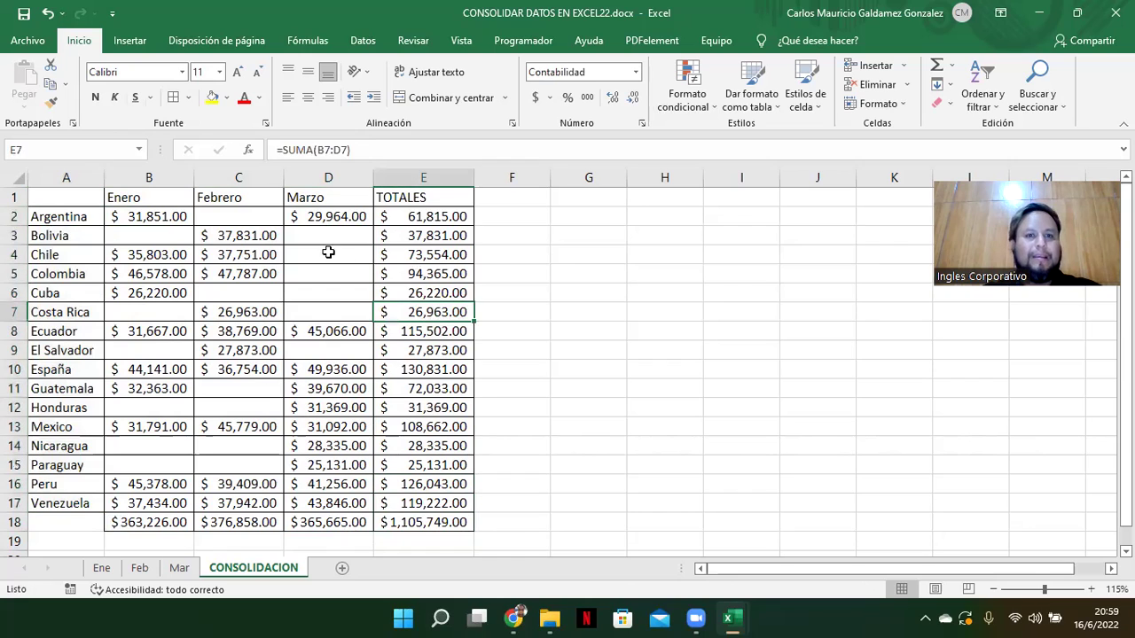
left_click_drag(399, 213, 423, 479)
left_click(425, 481)
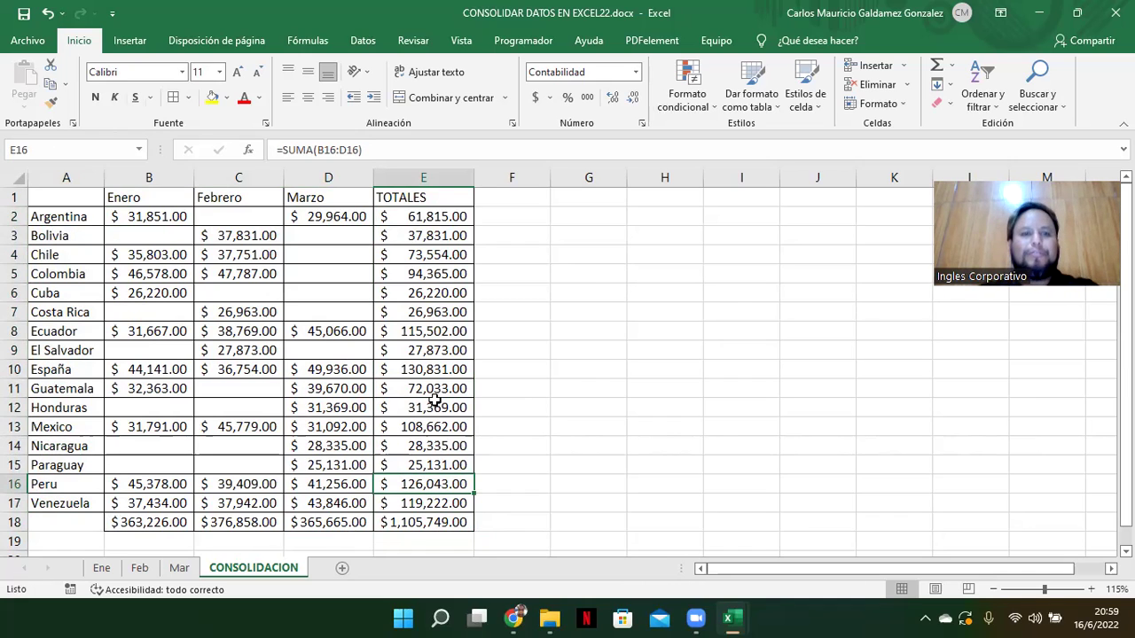
Switch to the Consolidar datos presentation in Chrome and review the slides on consolidating the three monthly sheets.
key("alt+Tab")
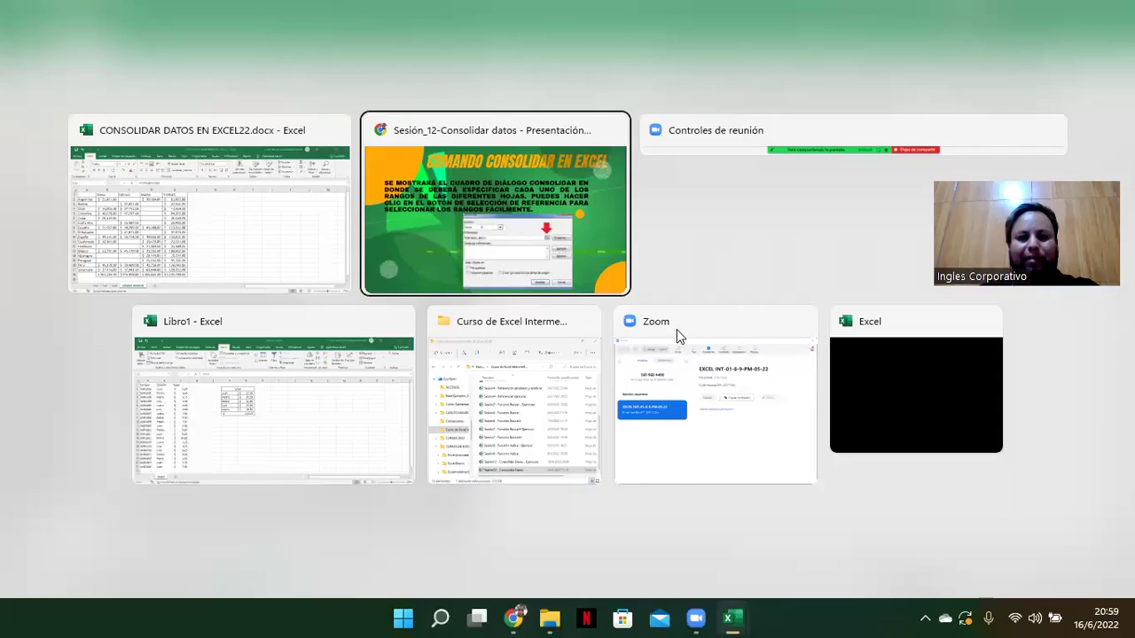
key("Left")
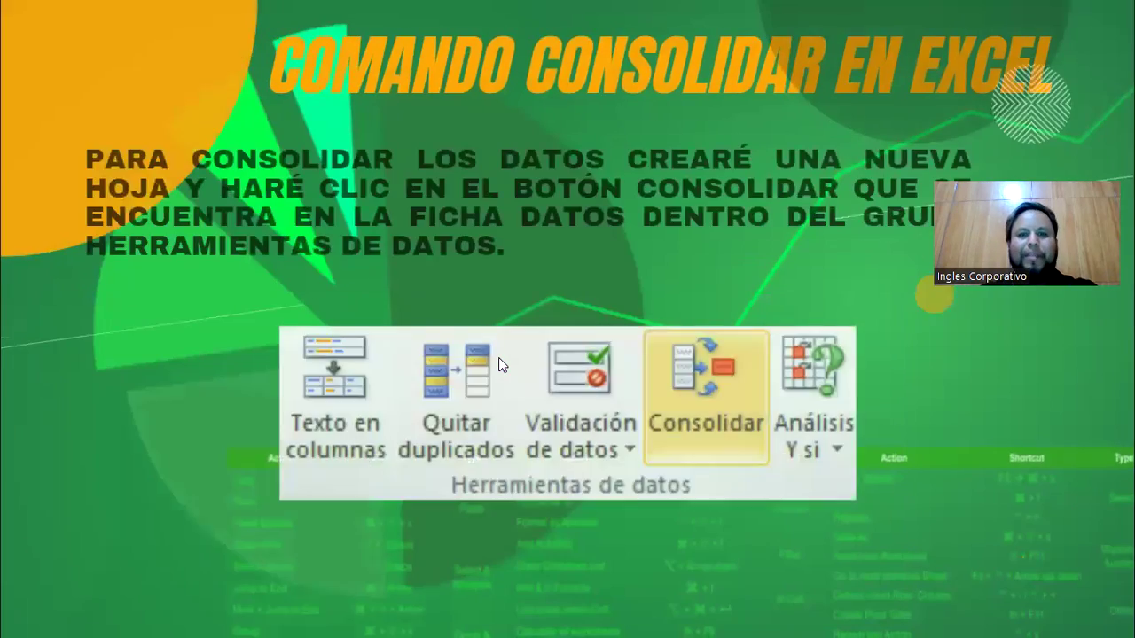
key("Left")
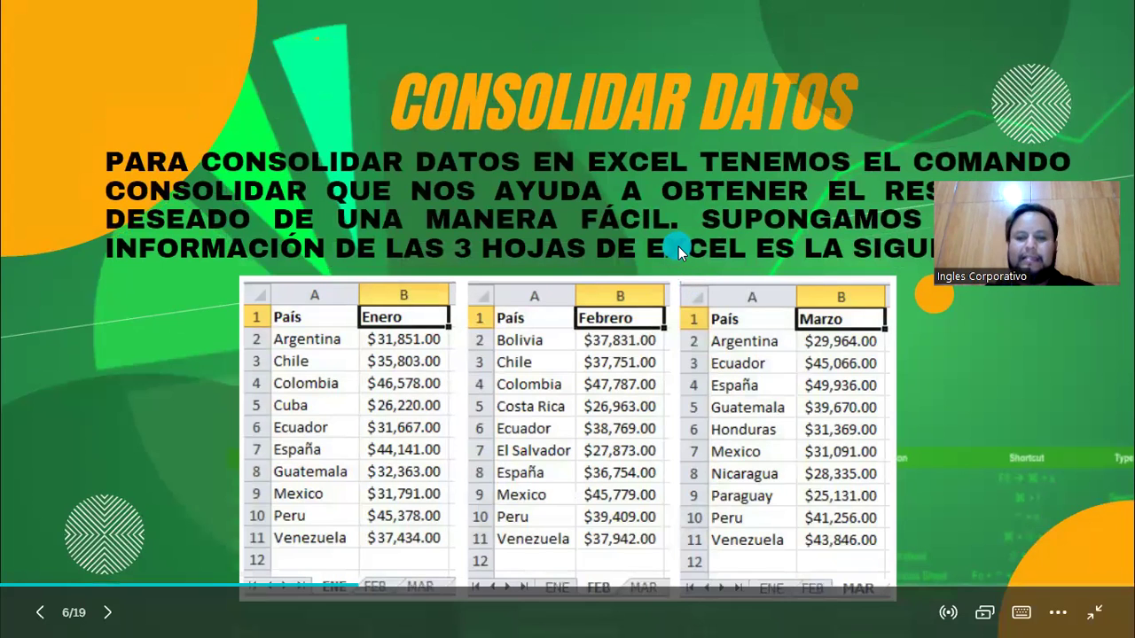
key("Right")
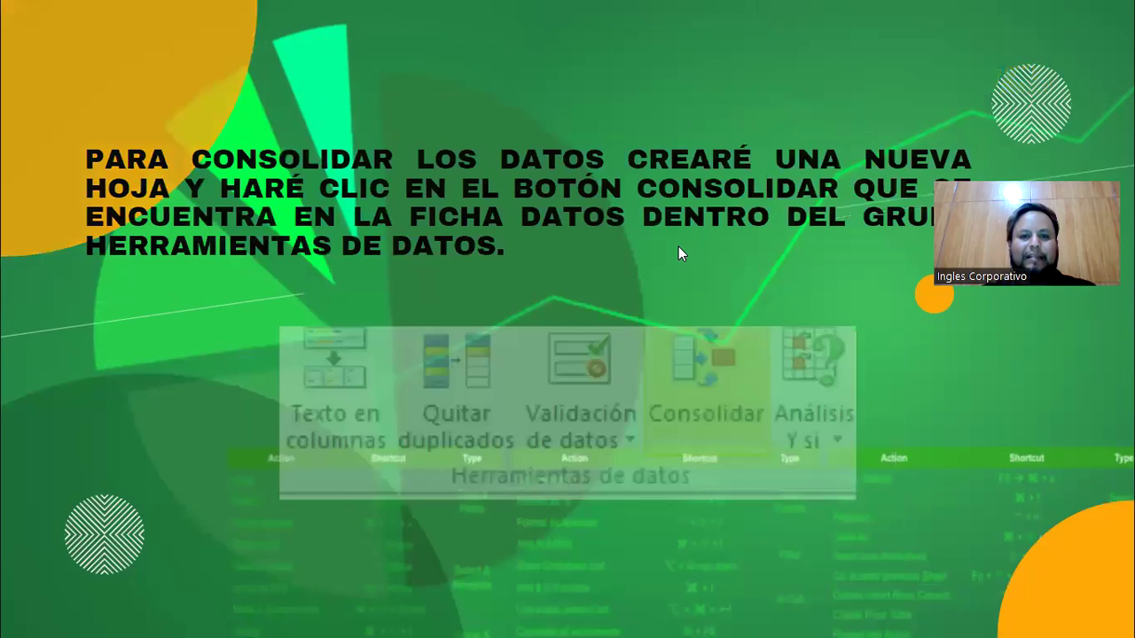
key("Right")
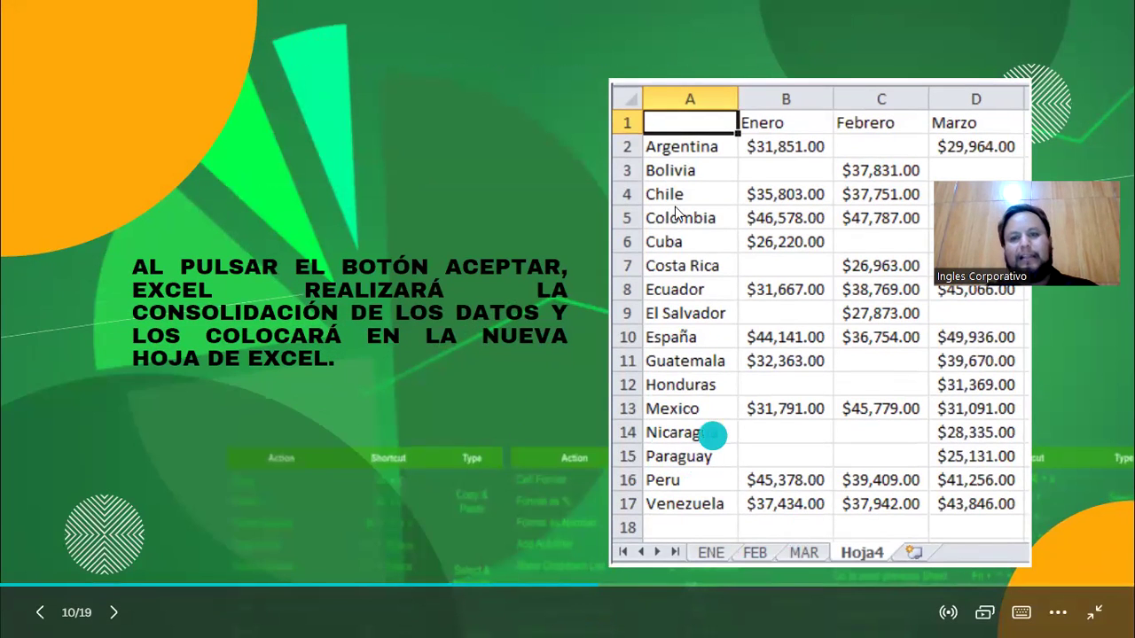
Advance the presentation through the Consolidar valores de filas slides to the slide titled La herramienta Consolidar de Excel.
left_click(489, 447)
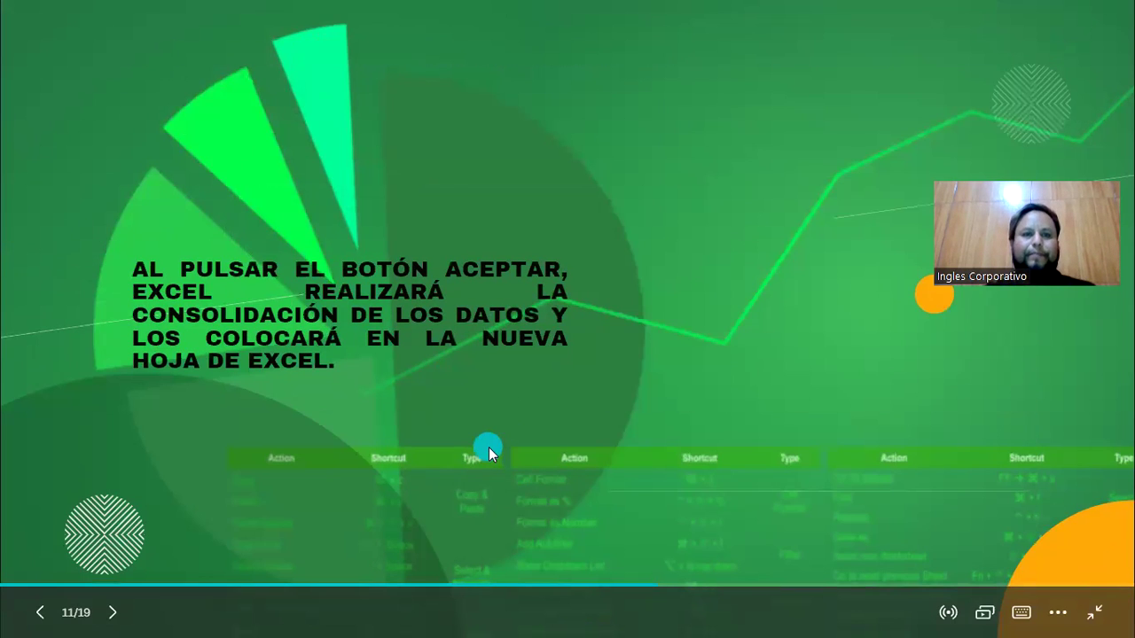
left_click(489, 447)
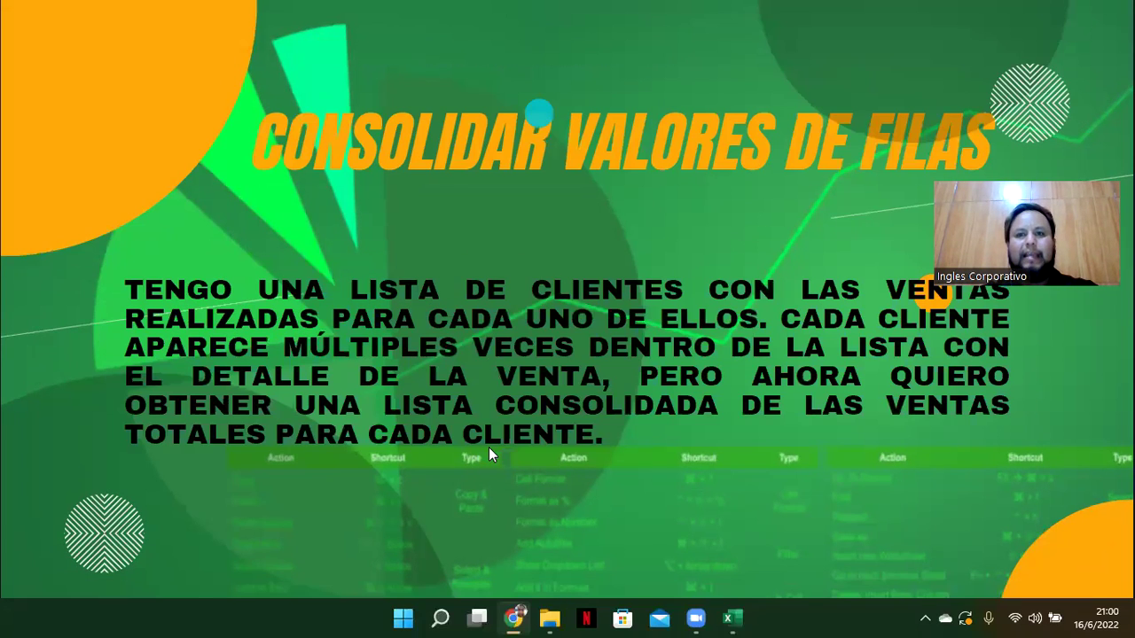
left_click(591, 474)
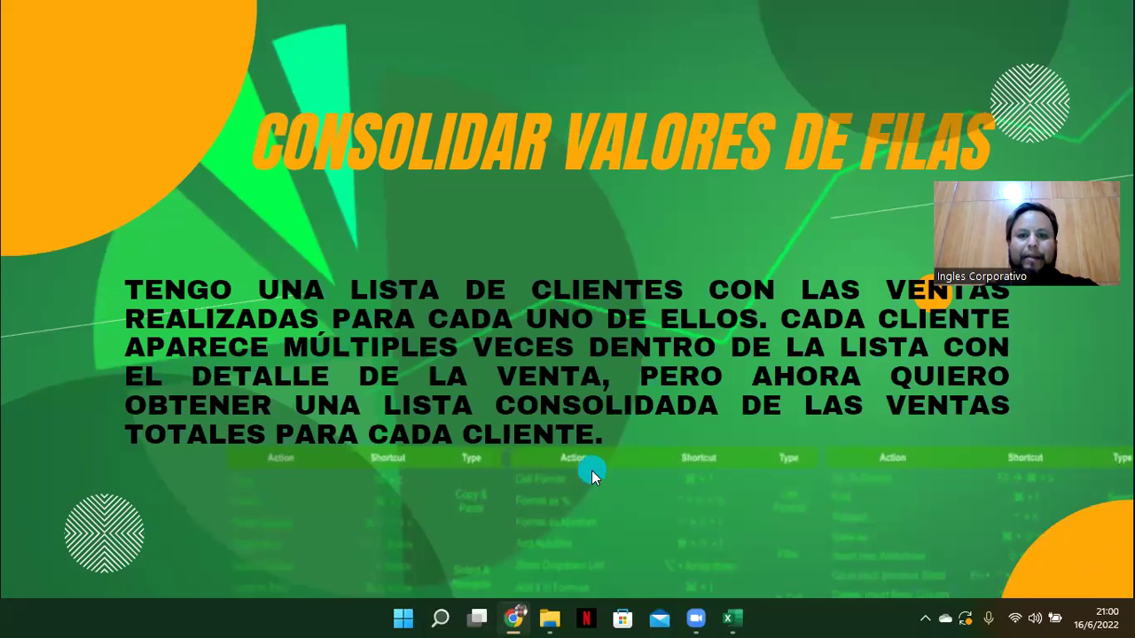
left_click(591, 472)
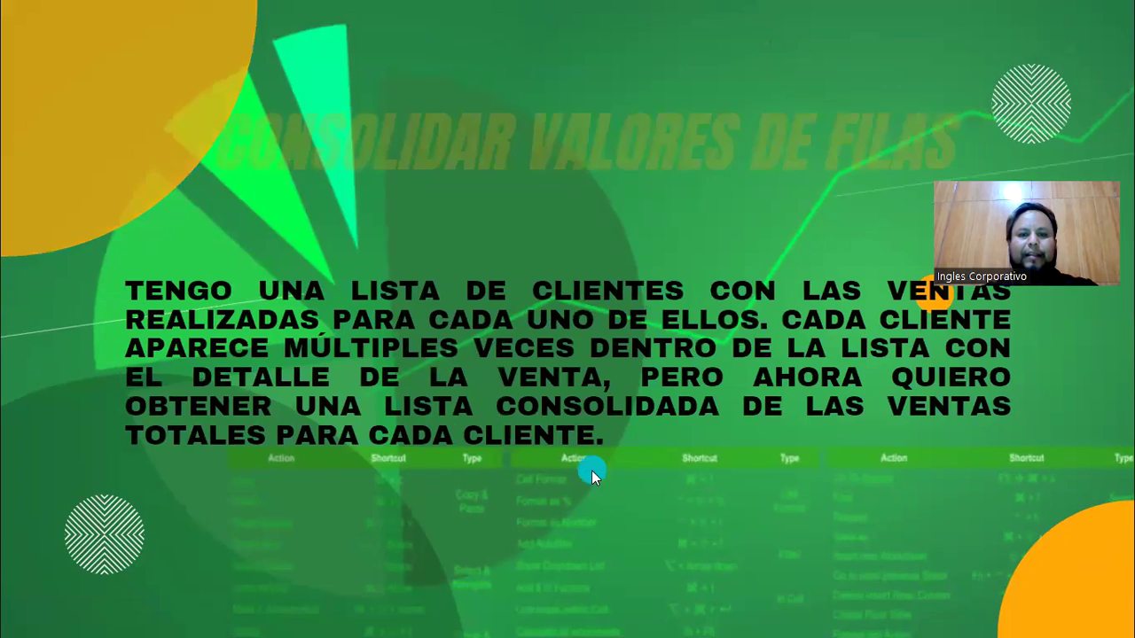
left_click(592, 471)
left_click(591, 471)
left_click(592, 471)
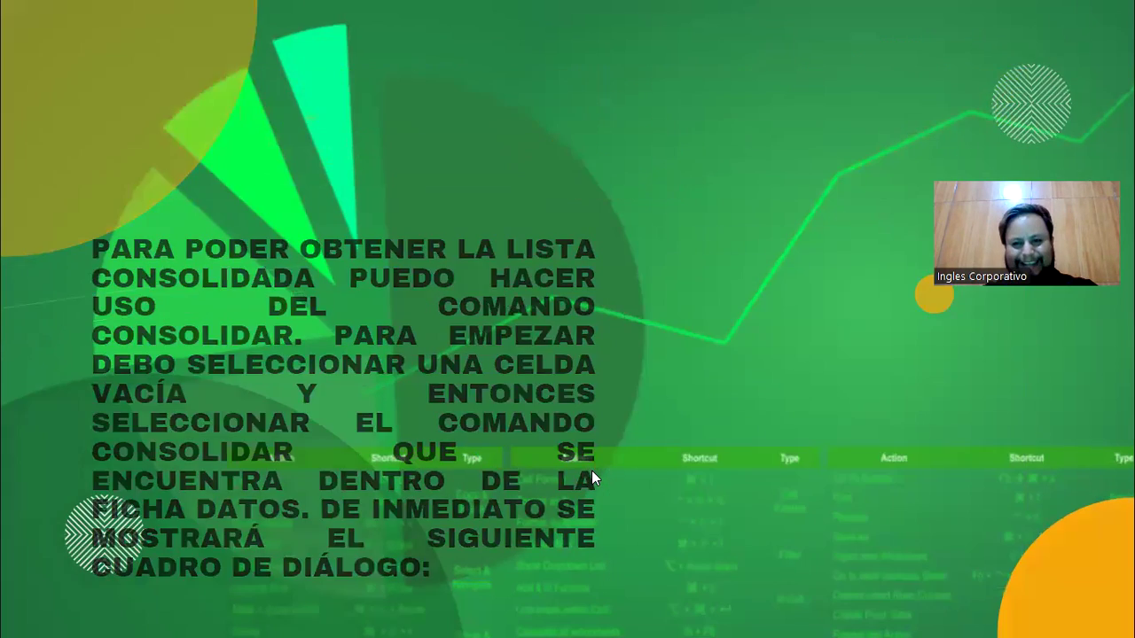
left_click(591, 472)
left_click(591, 472)
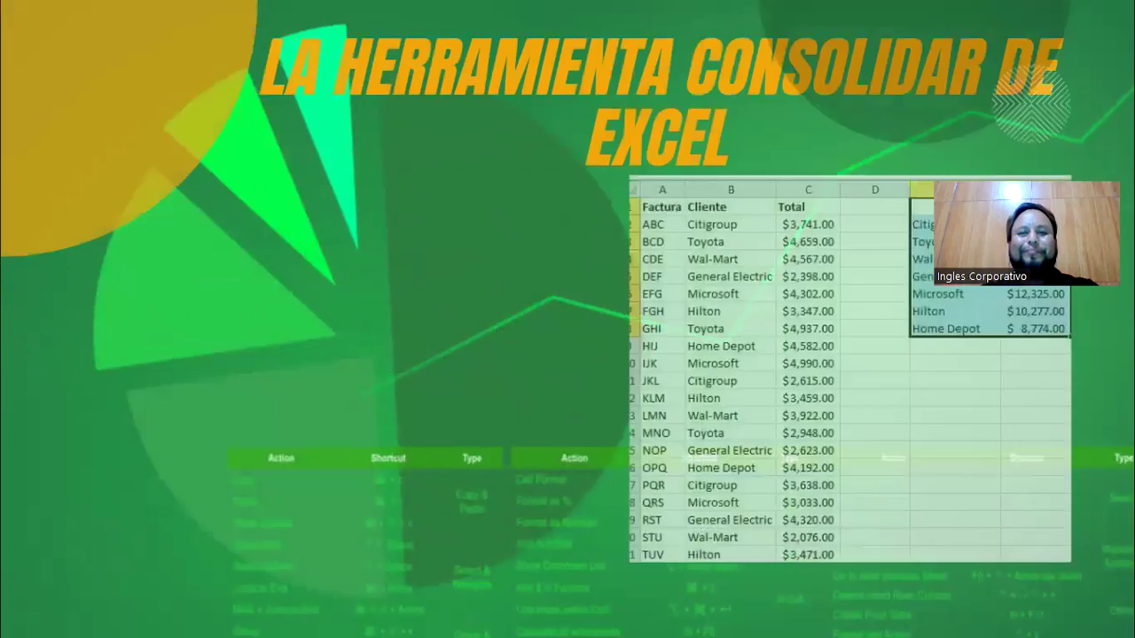